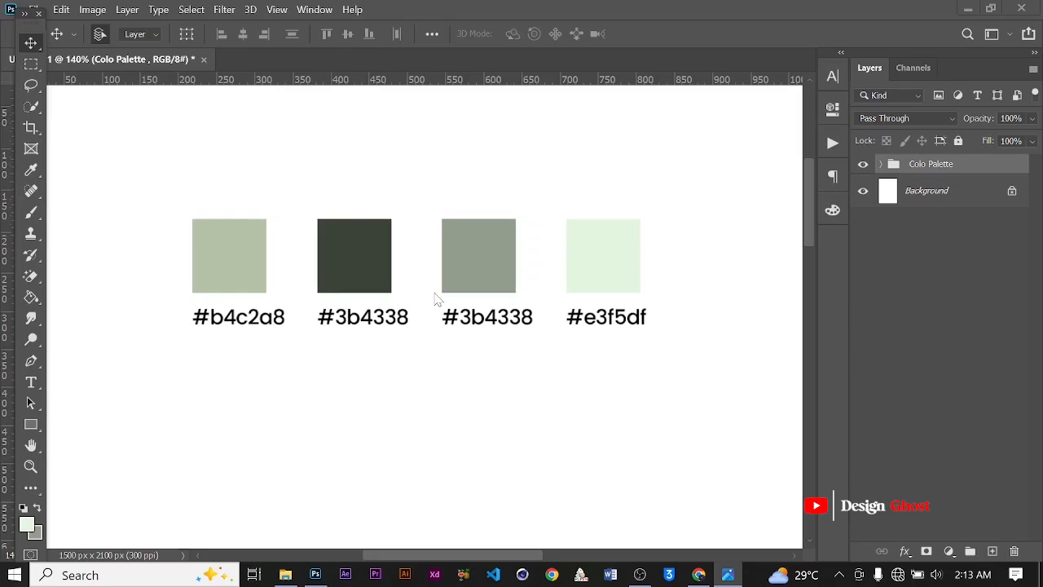
Step: Switch to File Explorer to examine the image assets in the Air Pod folder, and return to the Photoshop document
{"action": "left_click", "coordinate": [286, 574]}
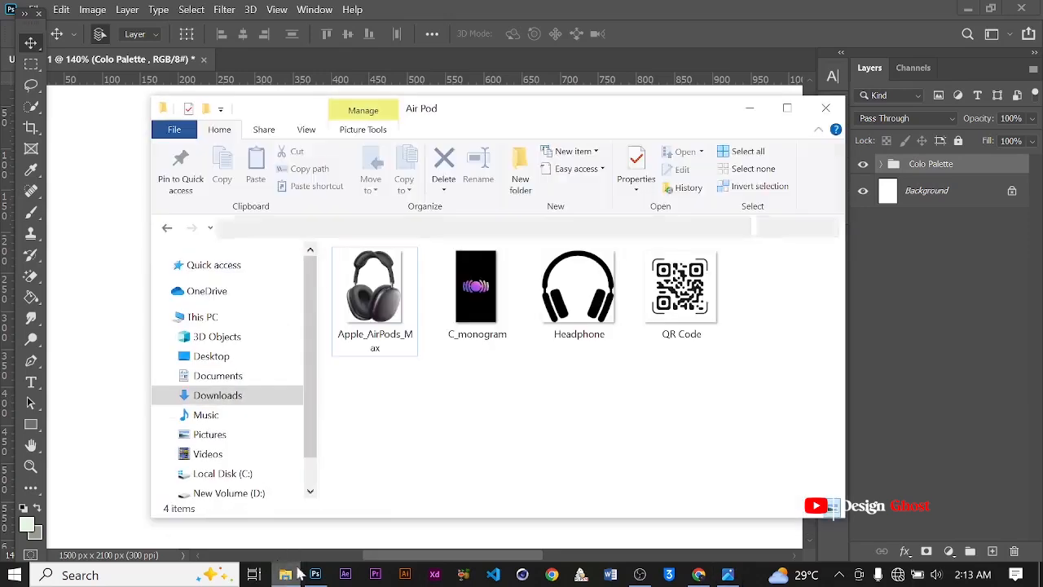
{"action": "key", "text": "ctrl+a"}
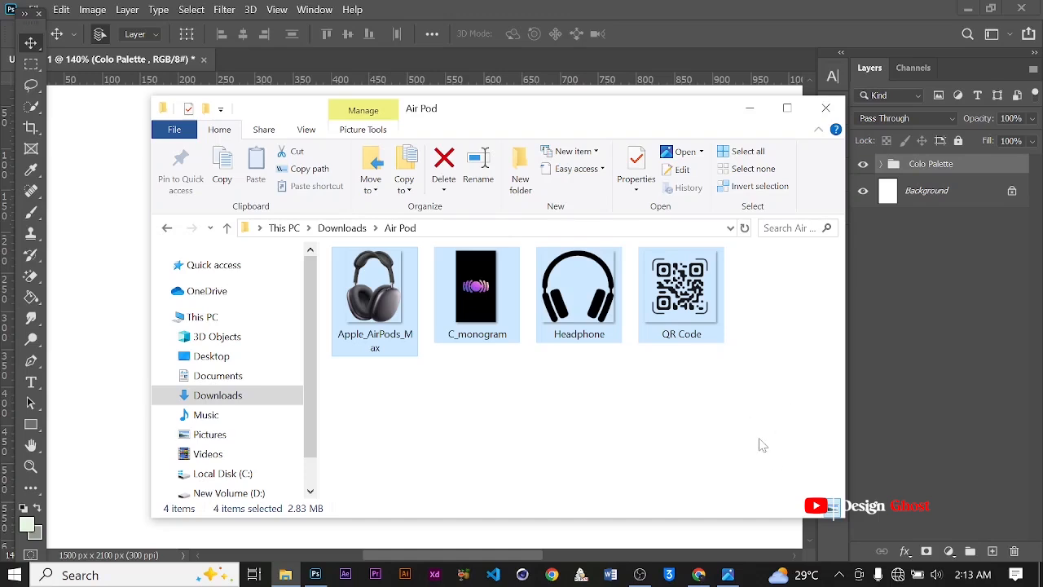
{"action": "left_click", "coordinate": [752, 388]}
{"action": "left_click", "coordinate": [751, 108]}
{"action": "scroll", "coordinate": [416, 295], "scroll_direction": "down", "scroll_amount": 2}
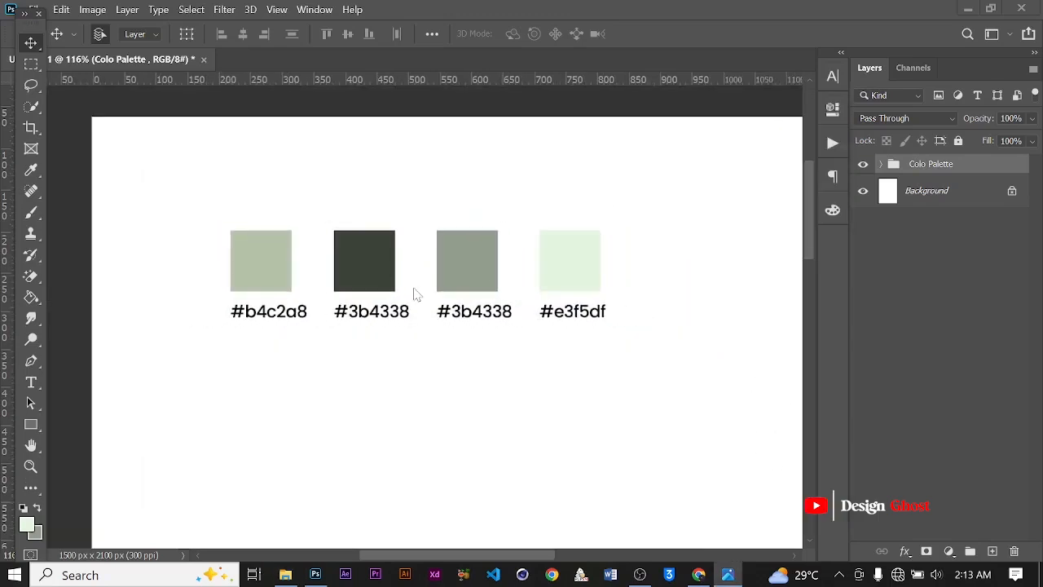
{"action": "scroll", "coordinate": [390, 303], "scroll_direction": "down", "scroll_amount": 2}
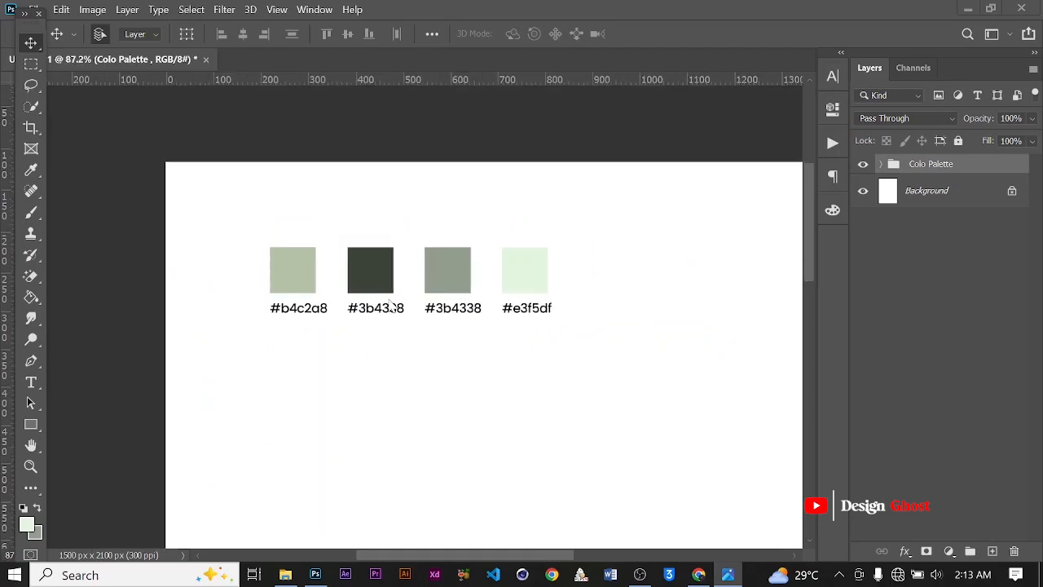
{"action": "key", "text": "ctrl+0"}
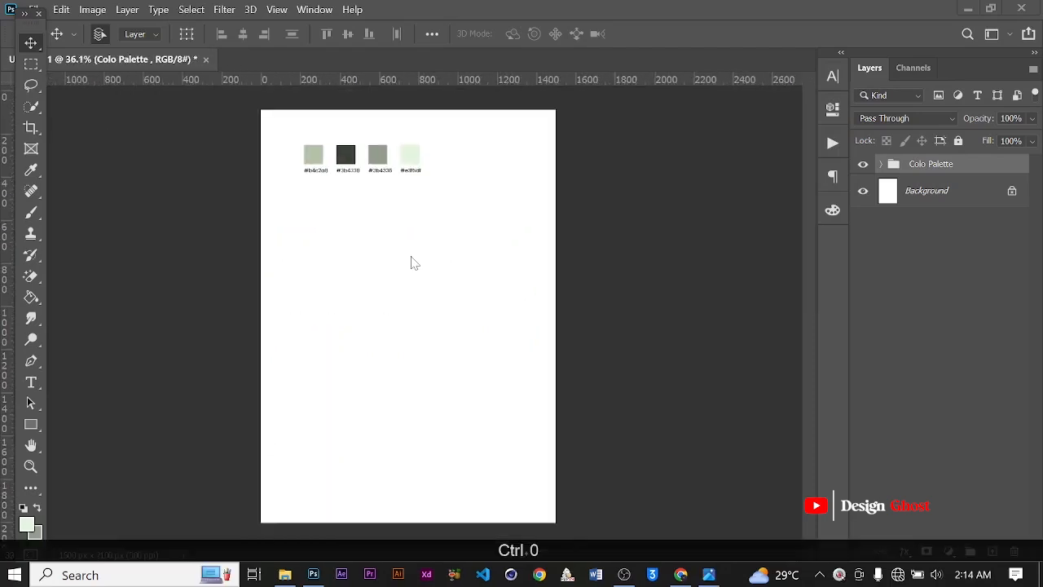
{"action": "scroll", "coordinate": [439, 275], "scroll_direction": "up", "scroll_amount": 1}
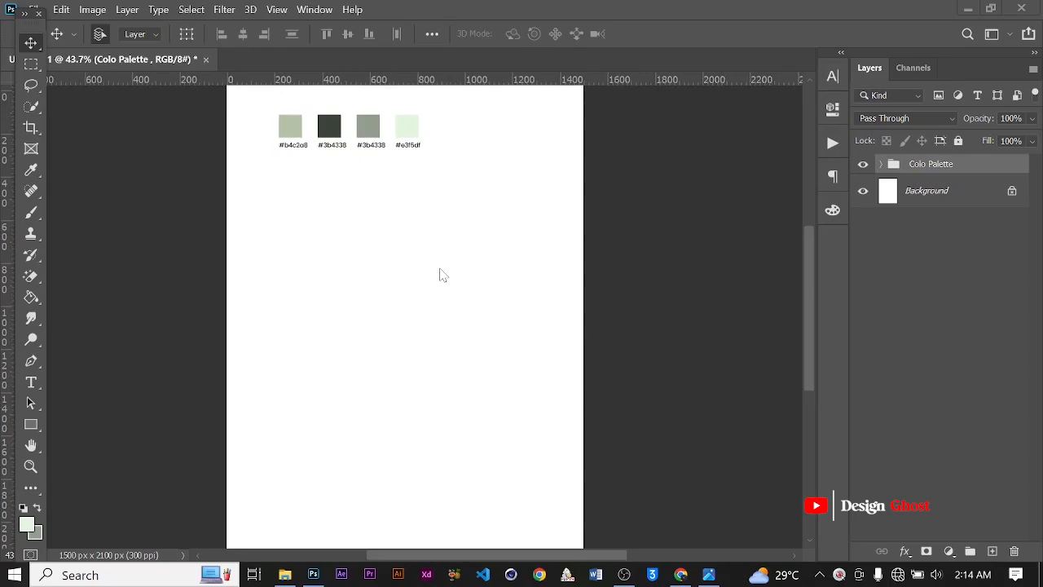
{"action": "scroll", "coordinate": [439, 274], "scroll_direction": "down", "scroll_amount": 1}
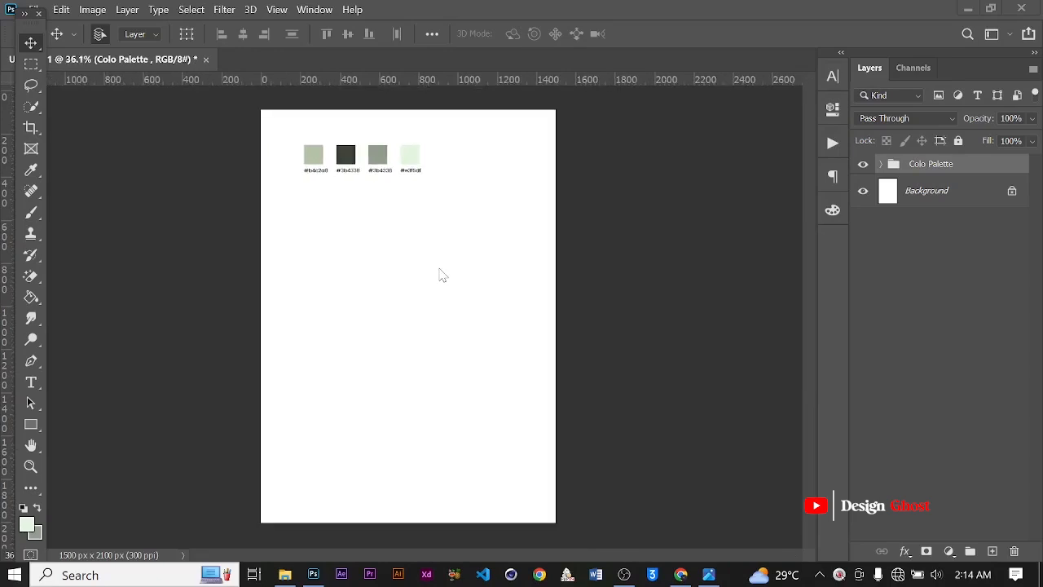
{"action": "scroll", "coordinate": [439, 274], "scroll_direction": "down", "scroll_amount": 1}
{"action": "key", "text": "ctrl+0"}
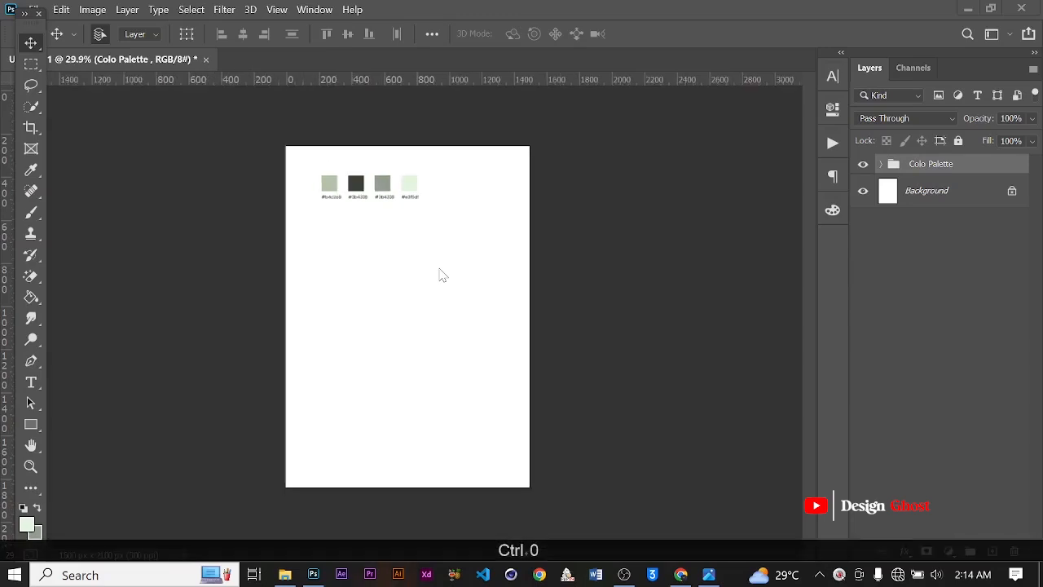
{"action": "key", "text": "ctrl+0"}
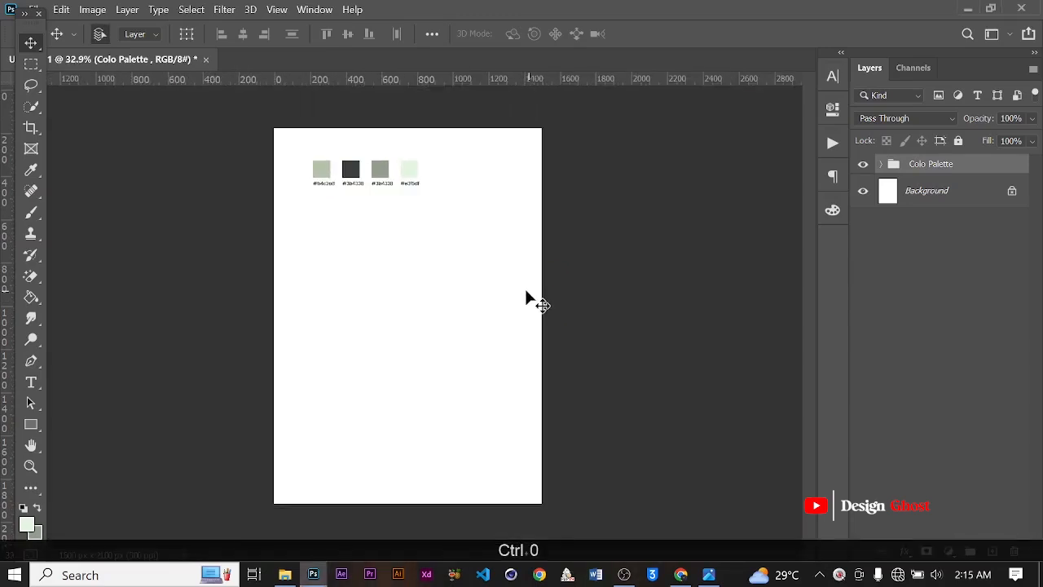
{"action": "scroll", "coordinate": [527, 297], "scroll_direction": "down", "scroll_amount": 2}
{"action": "scroll", "coordinate": [527, 297], "scroll_direction": "up", "scroll_amount": 1}
{"action": "scroll", "coordinate": [526, 297], "scroll_direction": "down", "scroll_amount": 1}
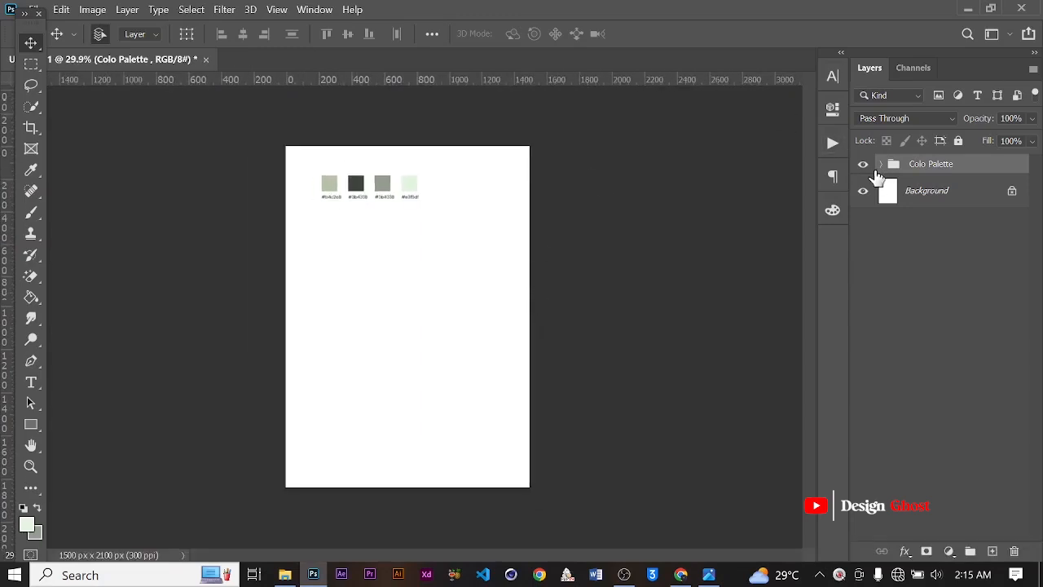
Step: Set the foreground colour to #b4c2a8 by sampling the first palette swatch
{"action": "scroll", "coordinate": [326, 191], "scroll_direction": "up", "scroll_amount": 4}
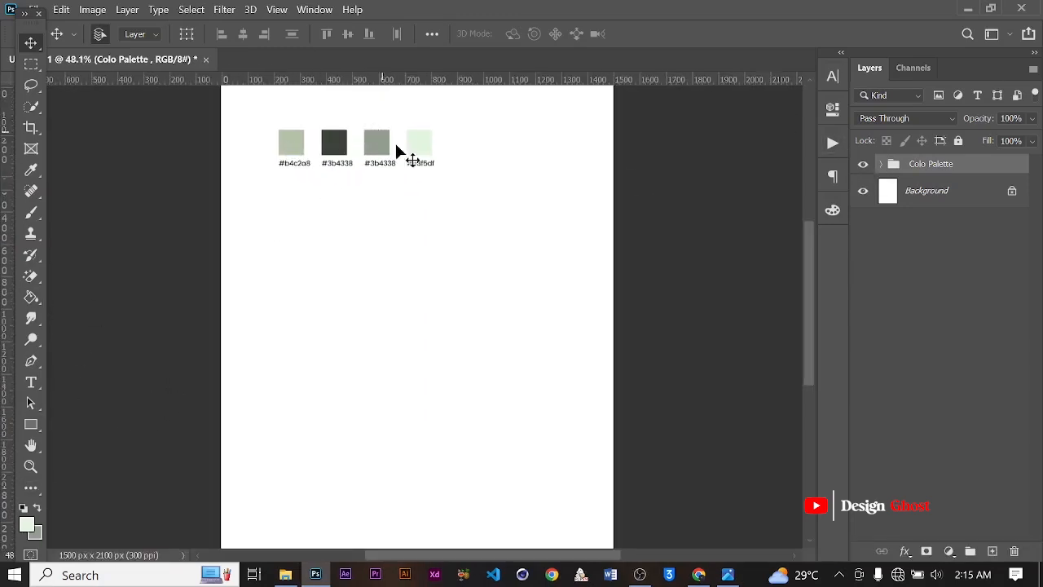
{"action": "scroll", "coordinate": [371, 194], "scroll_direction": "down", "scroll_amount": 1}
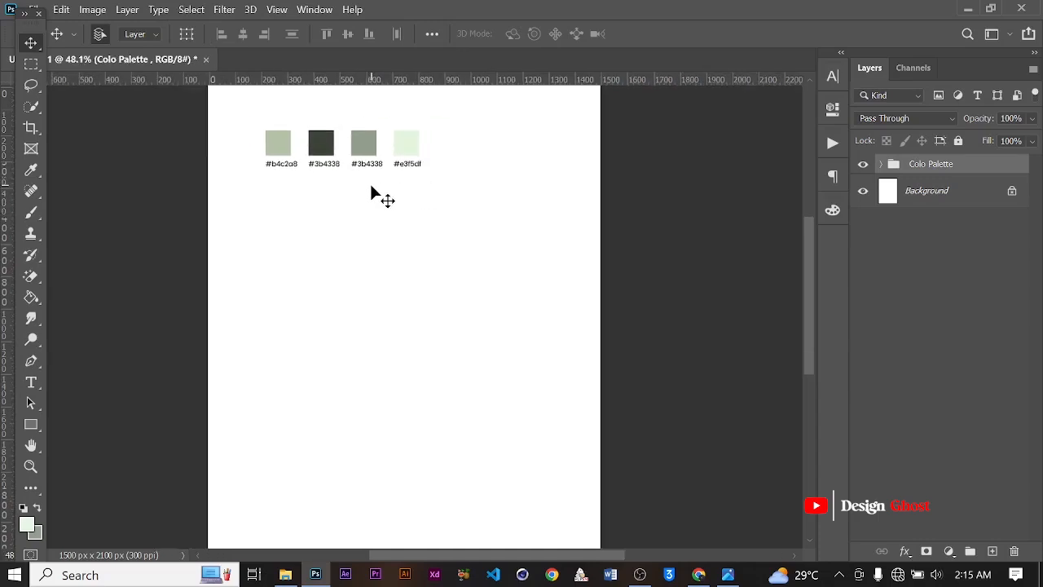
{"action": "scroll", "coordinate": [370, 194], "scroll_direction": "up", "scroll_amount": 1}
{"action": "key", "text": "space"}
{"action": "left_click_drag", "start_coordinate": [372, 182], "coordinate": [415, 205]}
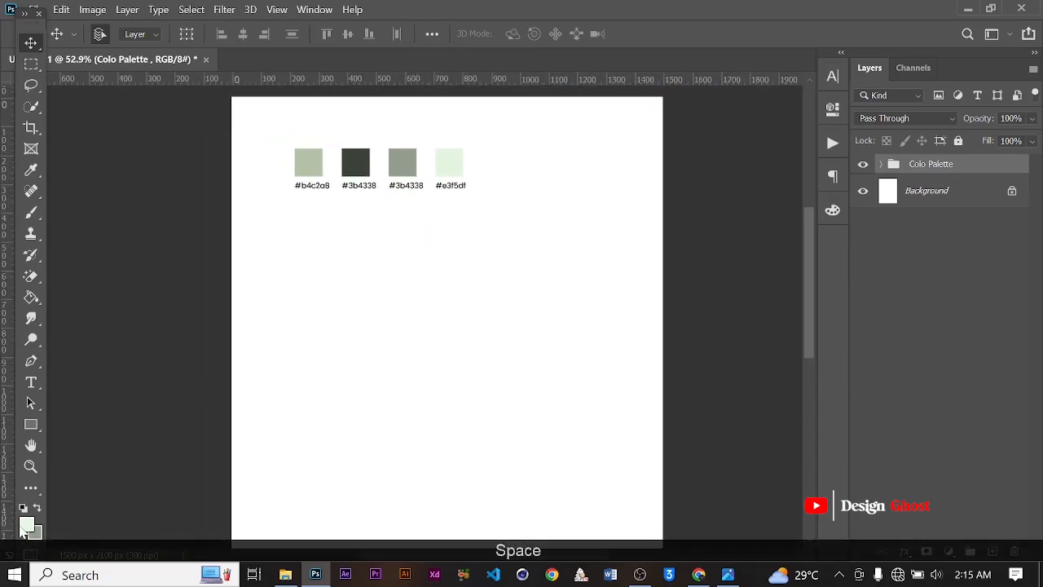
{"action": "left_click", "coordinate": [26, 526]}
{"action": "left_click", "coordinate": [310, 157]}
{"action": "left_click", "coordinate": [667, 216]}
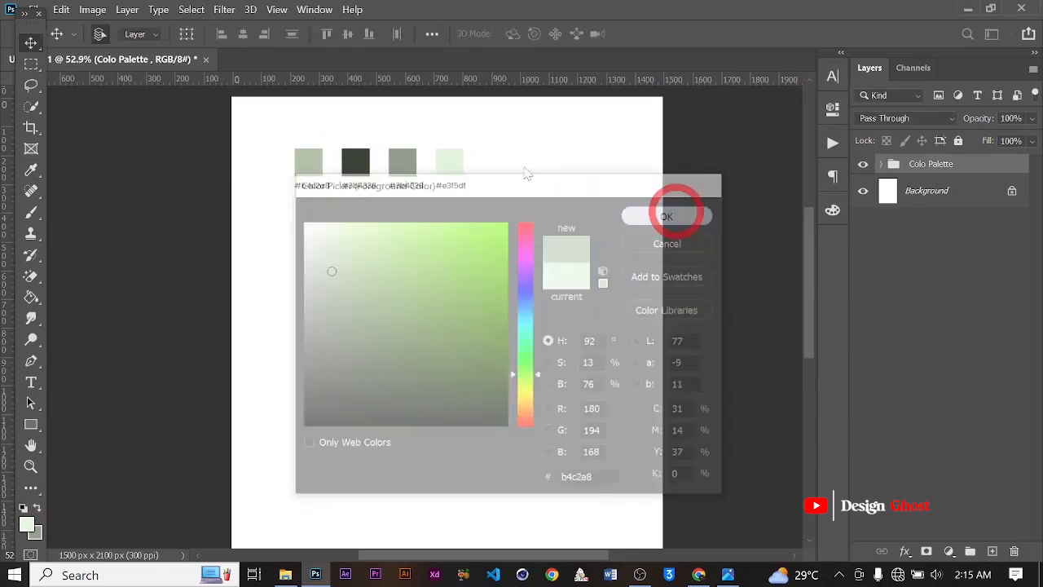
Step: Hide the Colo Palette group and fill a new layer above the Background with the #b4c2a8 foreground colour
{"action": "left_click", "coordinate": [863, 163]}
{"action": "left_click", "coordinate": [928, 191]}
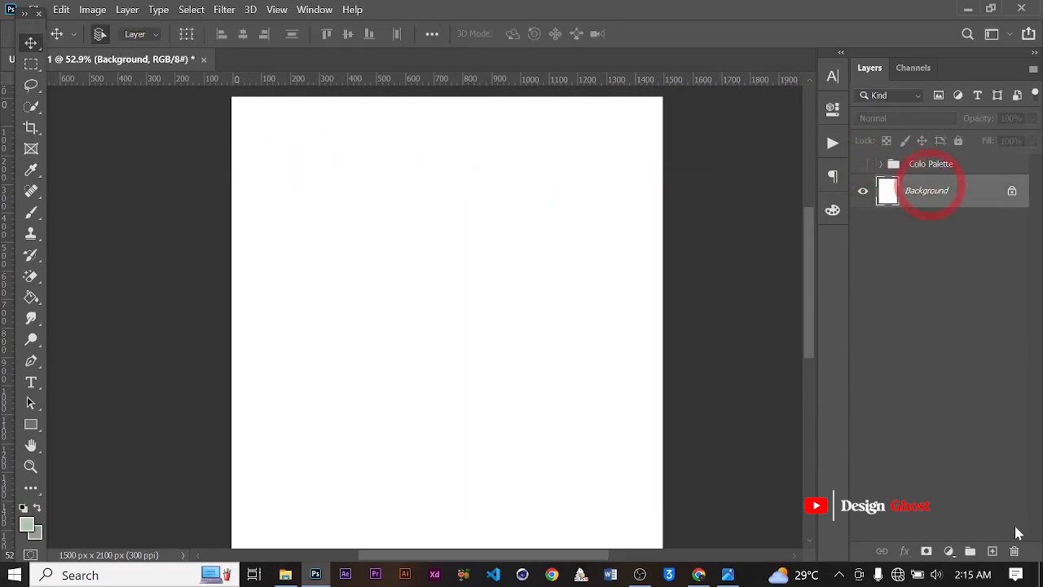
{"action": "left_click", "coordinate": [992, 551]}
{"action": "scroll", "coordinate": [371, 236], "scroll_direction": "down", "scroll_amount": 3}
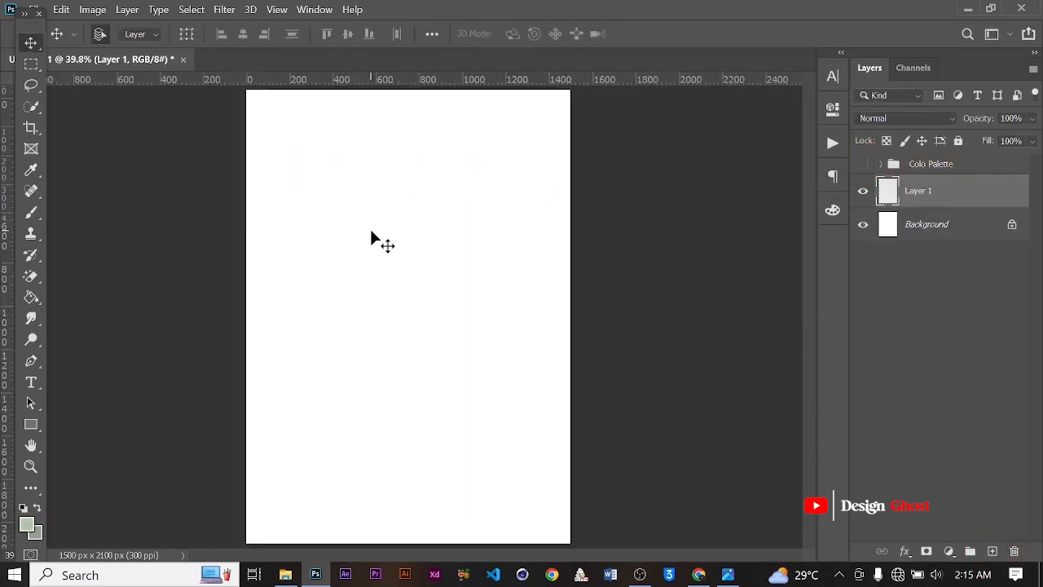
{"action": "scroll", "coordinate": [370, 236], "scroll_direction": "down", "scroll_amount": 1}
{"action": "key", "text": "g"}
{"action": "left_click", "coordinate": [399, 270]}
{"action": "scroll", "coordinate": [420, 297], "scroll_direction": "up", "scroll_amount": 1}
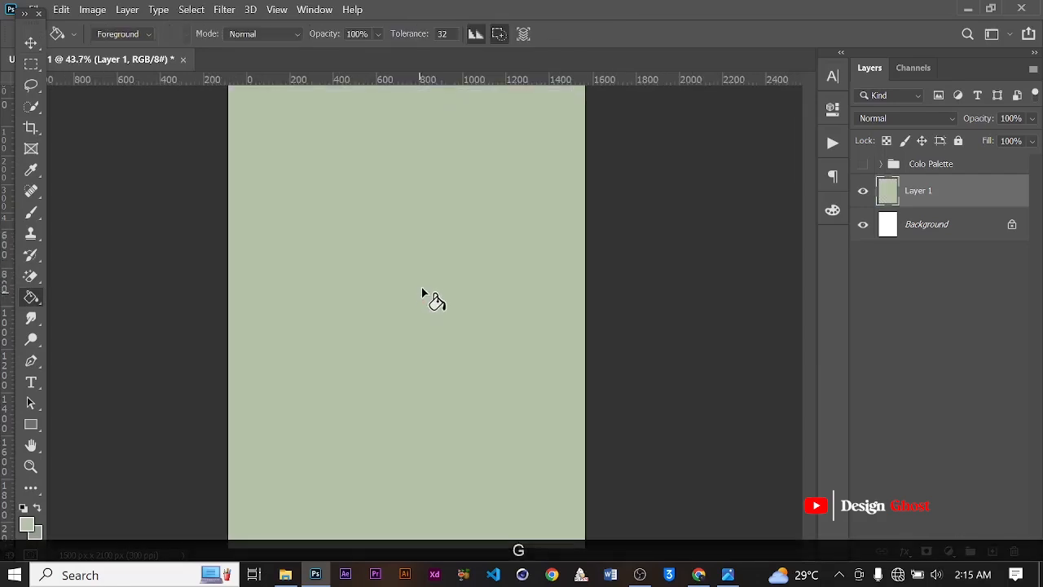
{"action": "left_click", "coordinate": [32, 42]}
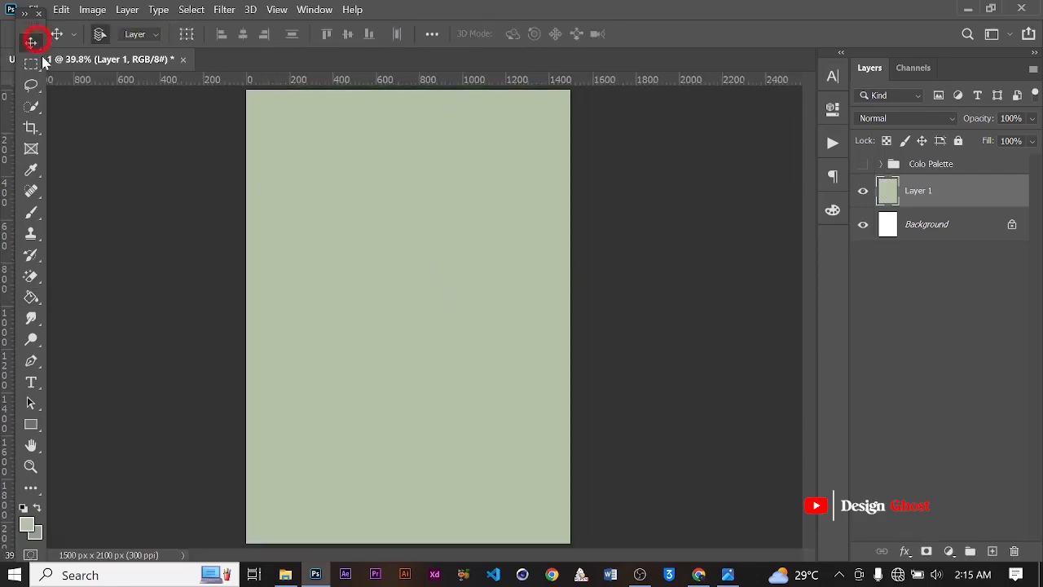
Step: Draw a rounded square about 575 px wide on the middle-left area of the canvas with the Rounded Rectangle tool
{"action": "scroll", "coordinate": [385, 288], "scroll_direction": "down", "scroll_amount": 2}
{"action": "key", "text": "ctrl+0"}
{"action": "scroll", "coordinate": [385, 288], "scroll_direction": "down", "scroll_amount": 2}
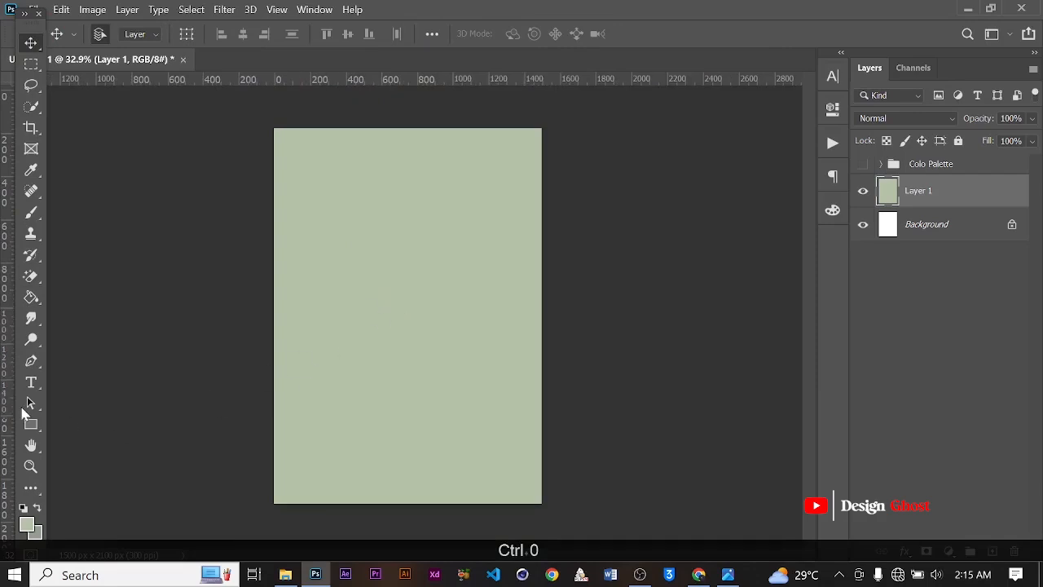
{"action": "left_click_drag", "start_coordinate": [31, 424], "coordinate": [139, 439]}
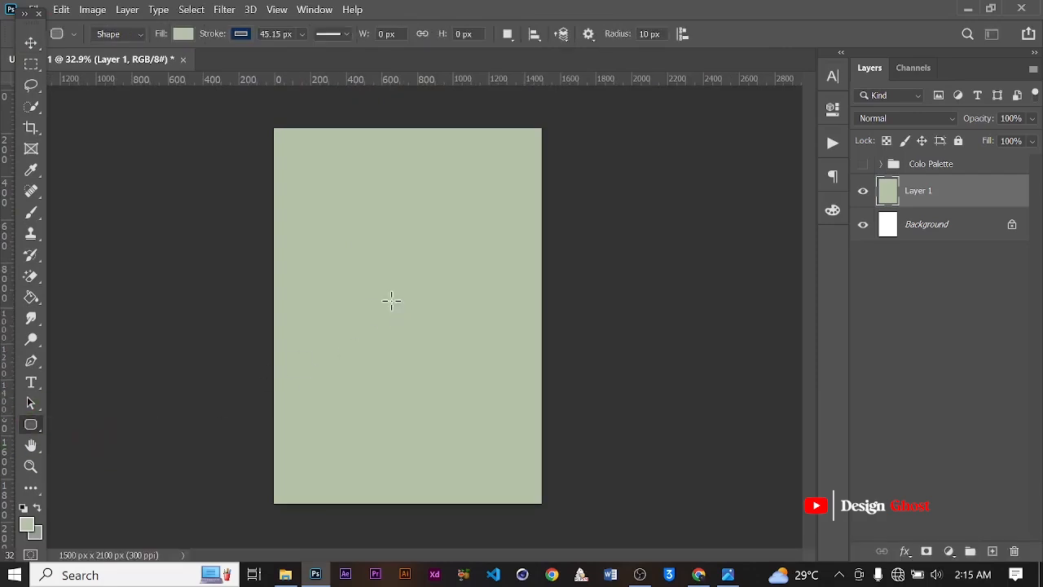
{"action": "scroll", "coordinate": [391, 307], "scroll_direction": "up", "scroll_amount": 1}
{"action": "mouse_move", "coordinate": [313, 247]}
{"action": "left_mouse_down"}
{"action": "mouse_move", "coordinate": [396, 356]}
{"action": "mouse_move", "coordinate": [424, 414]}
{"action": "left_mouse_up"}
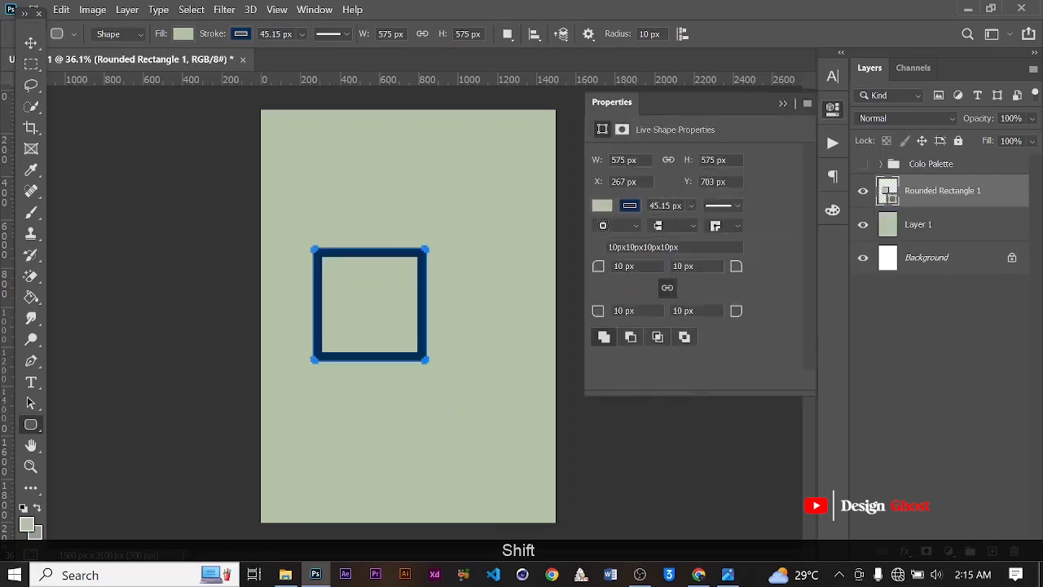
Step: Set all four corner radii of the rounded square to 90 px
{"action": "left_click", "coordinate": [600, 268]}
{"action": "type", "text": "90"}
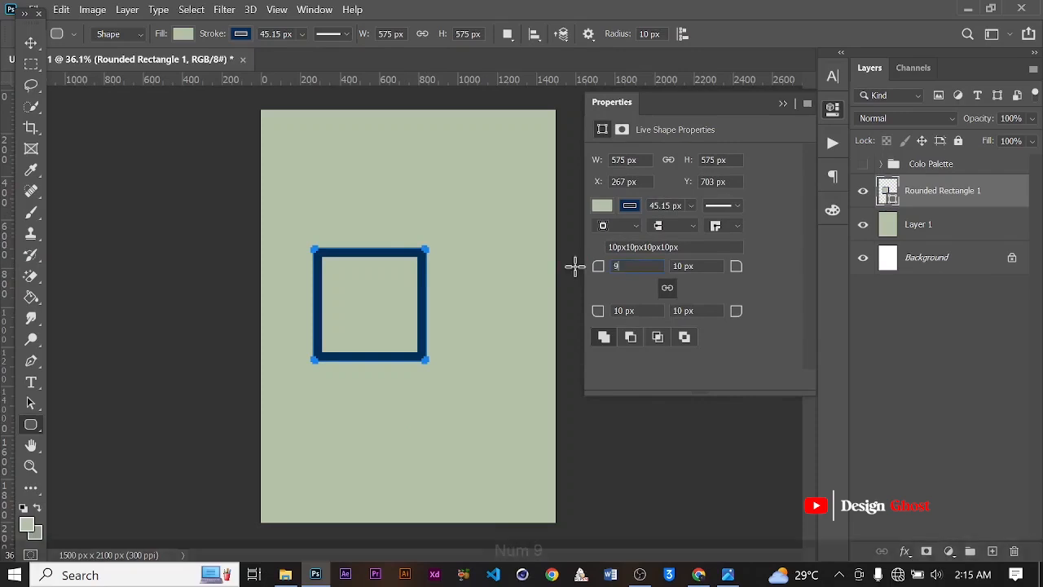
{"action": "key", "text": "Return"}
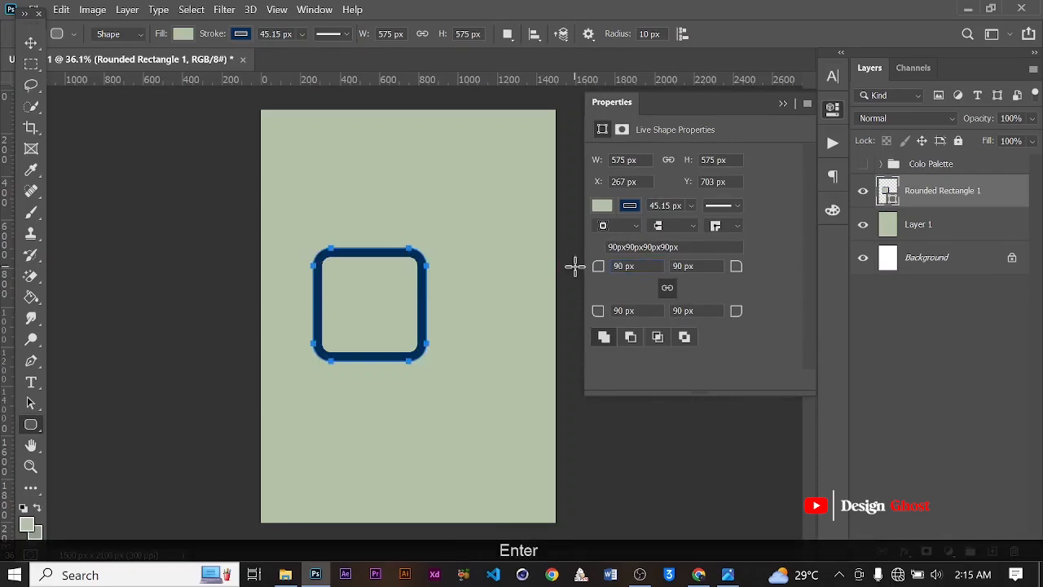
Step: Set the rounded square's stroke width to 0 px and its fill to white
{"action": "left_click", "coordinate": [691, 205]}
{"action": "left_click_drag", "start_coordinate": [692, 226], "coordinate": [616, 221]}
{"action": "left_click", "coordinate": [602, 205]}
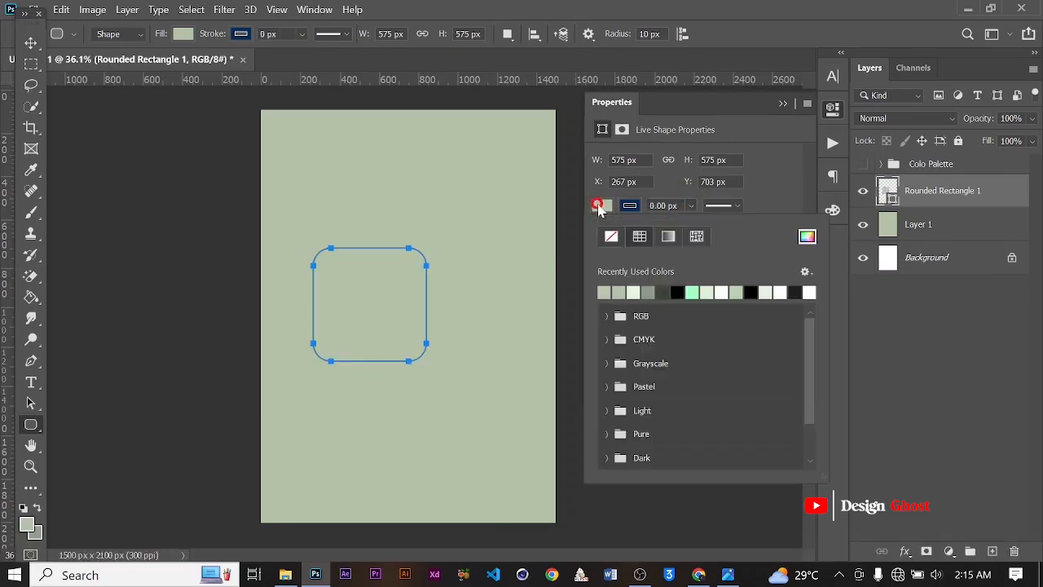
{"action": "left_click", "coordinate": [723, 291]}
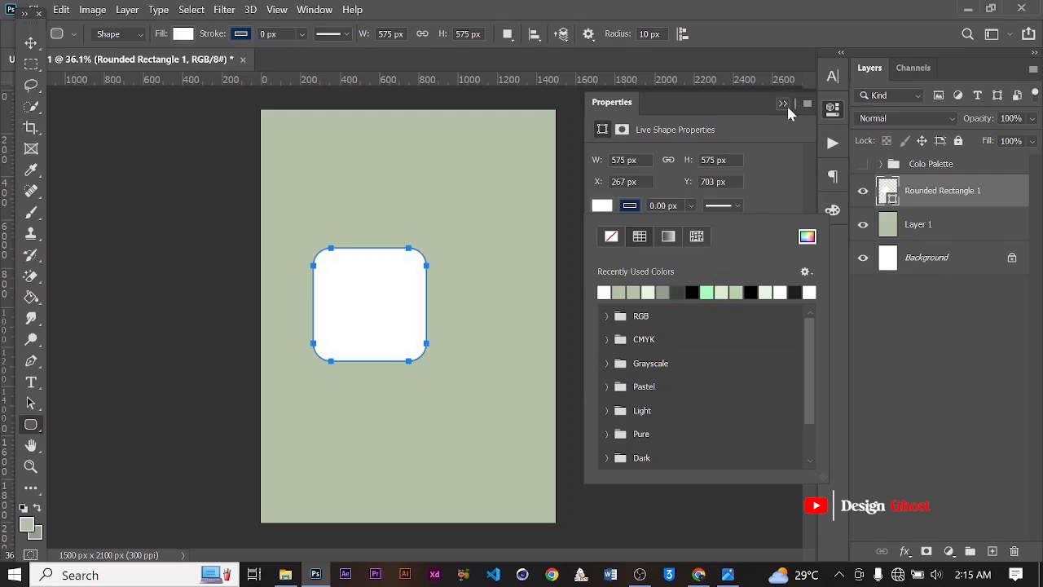
{"action": "left_click", "coordinate": [783, 103]}
Step: Duplicate the white rounded square and place the copy directly against its right edge
{"action": "key", "text": "v"}
{"action": "scroll", "coordinate": [379, 318], "scroll_direction": "up", "scroll_amount": 2}
{"action": "left_click_drag", "start_coordinate": [361, 298], "coordinate": [518, 300]}
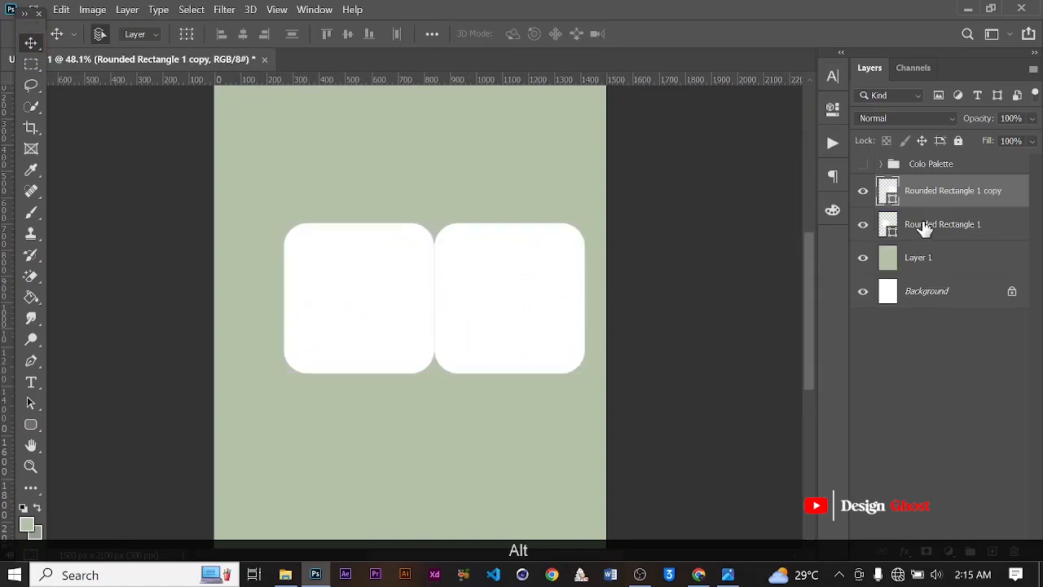
Step: Transform both rounded squares together to 88.57% width and 102.91% height, centred horizontally on the canvas
{"action": "left_click", "coordinate": [922, 228], "text": "shift"}
{"action": "key", "text": "ctrl+t"}
{"action": "scroll", "coordinate": [600, 275], "scroll_direction": "up", "scroll_amount": 1}
{"action": "left_click_drag", "start_coordinate": [607, 302], "coordinate": [568, 308]}
{"action": "scroll", "coordinate": [400, 343], "scroll_direction": "down", "scroll_amount": 1}
{"action": "left_click_drag", "start_coordinate": [455, 321], "coordinate": [453, 323]}
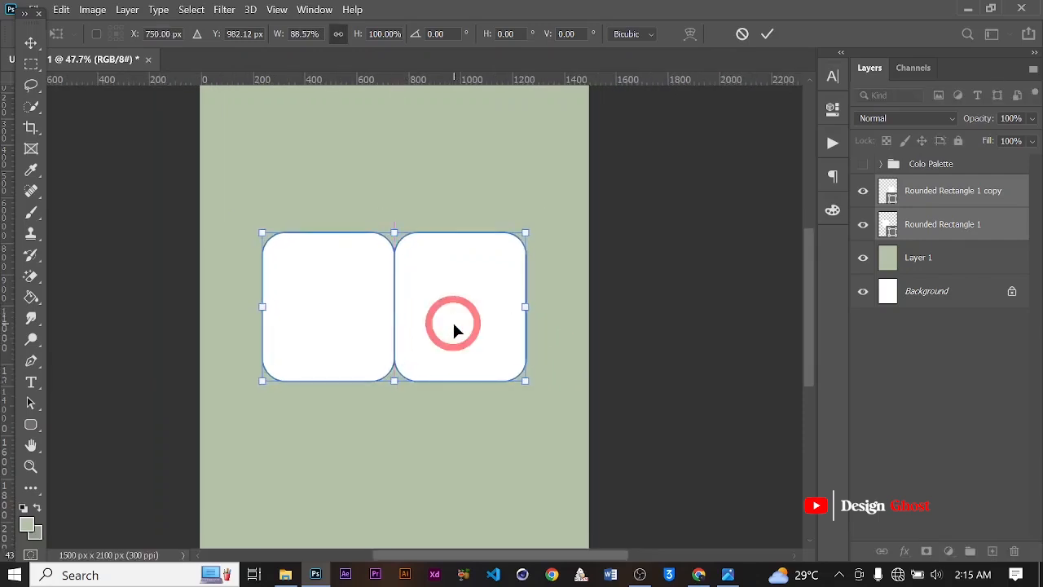
{"action": "scroll", "coordinate": [453, 323], "scroll_direction": "down", "scroll_amount": 1}
{"action": "left_click_drag", "start_coordinate": [408, 360], "coordinate": [408, 361]}
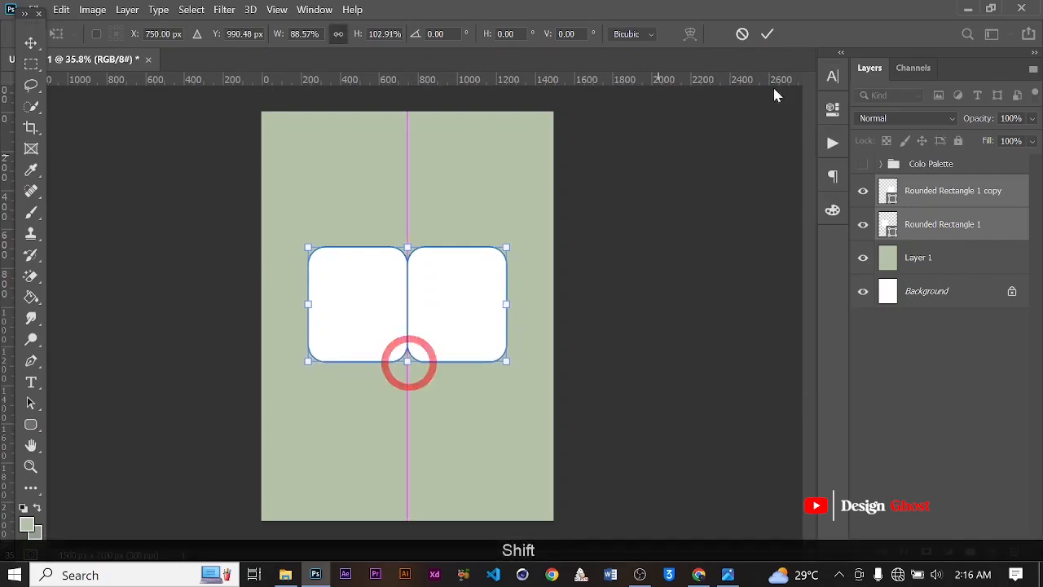
{"action": "left_click", "coordinate": [775, 35]}
Step: Resize the right rounded rectangle to 82.97% height from its top edge and 130.29% width, extending it over the left one
{"action": "scroll", "coordinate": [487, 260], "scroll_direction": "up", "scroll_amount": 3}
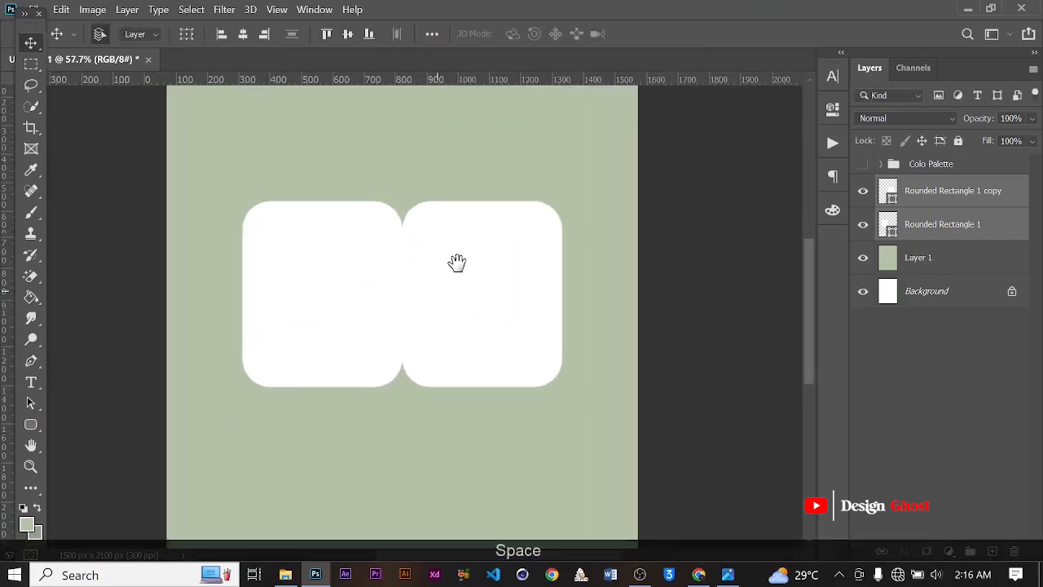
{"action": "left_click", "coordinate": [484, 289]}
{"action": "scroll", "coordinate": [486, 289], "scroll_direction": "down", "scroll_amount": 1}
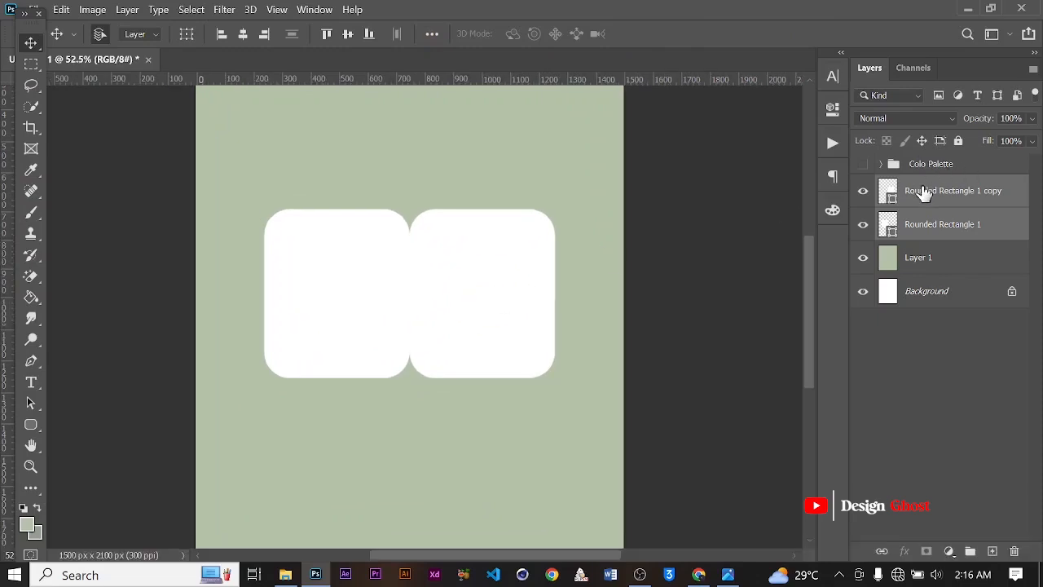
{"action": "left_click", "coordinate": [924, 193]}
{"action": "scroll", "coordinate": [476, 292], "scroll_direction": "up", "scroll_amount": 1}
{"action": "key", "text": "ctrl+t"}
{"action": "left_click_drag", "start_coordinate": [478, 194], "coordinate": [477, 226]}
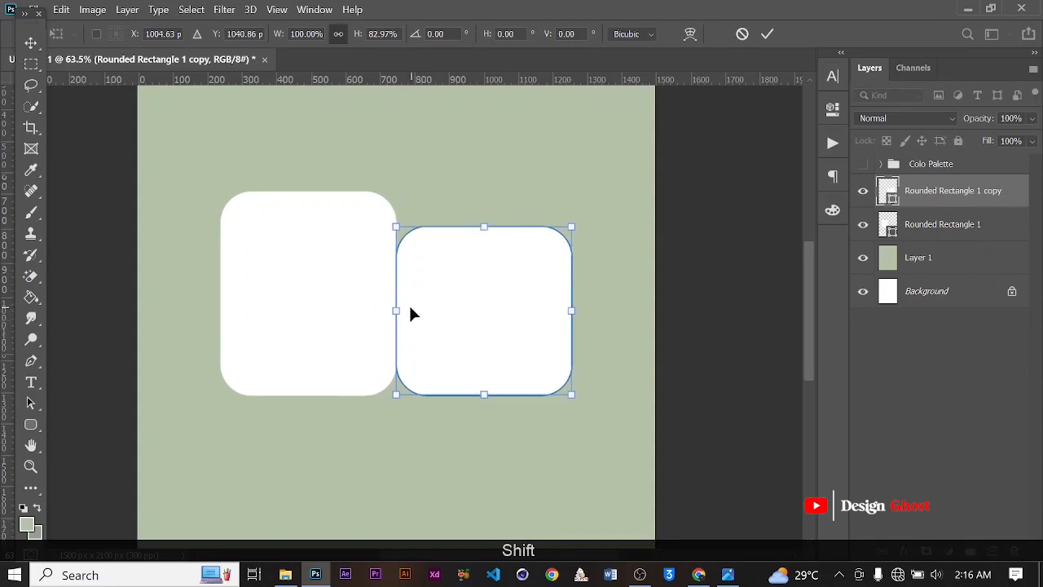
{"action": "left_click_drag", "start_coordinate": [401, 310], "coordinate": [344, 310]}
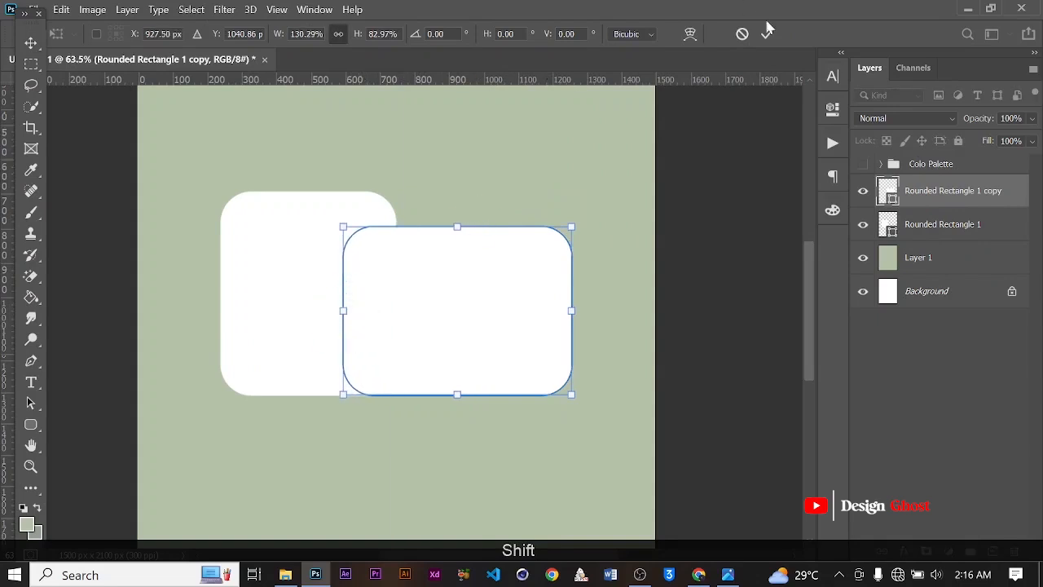
{"action": "left_click", "coordinate": [769, 33]}
Step: Lower the top edge of the right rounded rectangle slightly to deepen the step beside the left shape
{"action": "scroll", "coordinate": [424, 229], "scroll_direction": "up", "scroll_amount": 4}
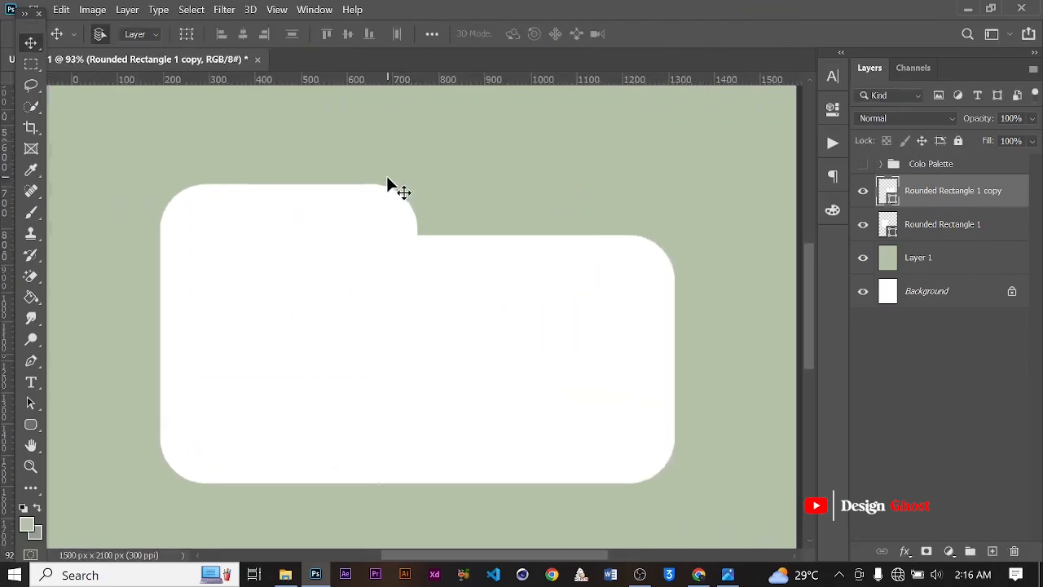
{"action": "scroll", "coordinate": [496, 290], "scroll_direction": "down", "scroll_amount": 2}
{"action": "key", "text": "ctrl+t"}
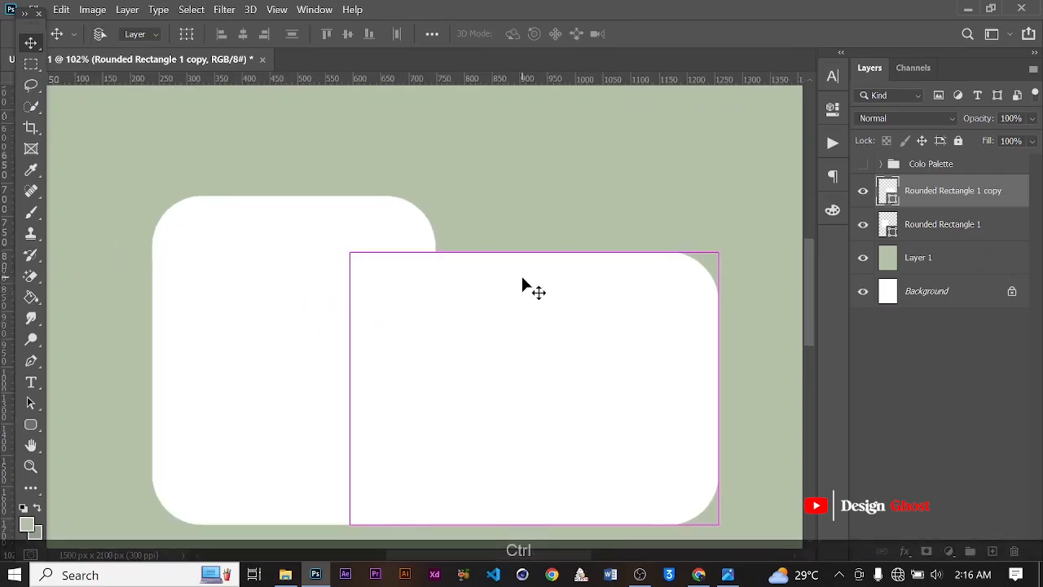
{"action": "left_click_drag", "start_coordinate": [533, 254], "coordinate": [536, 269]}
{"action": "left_click", "coordinate": [767, 33]}
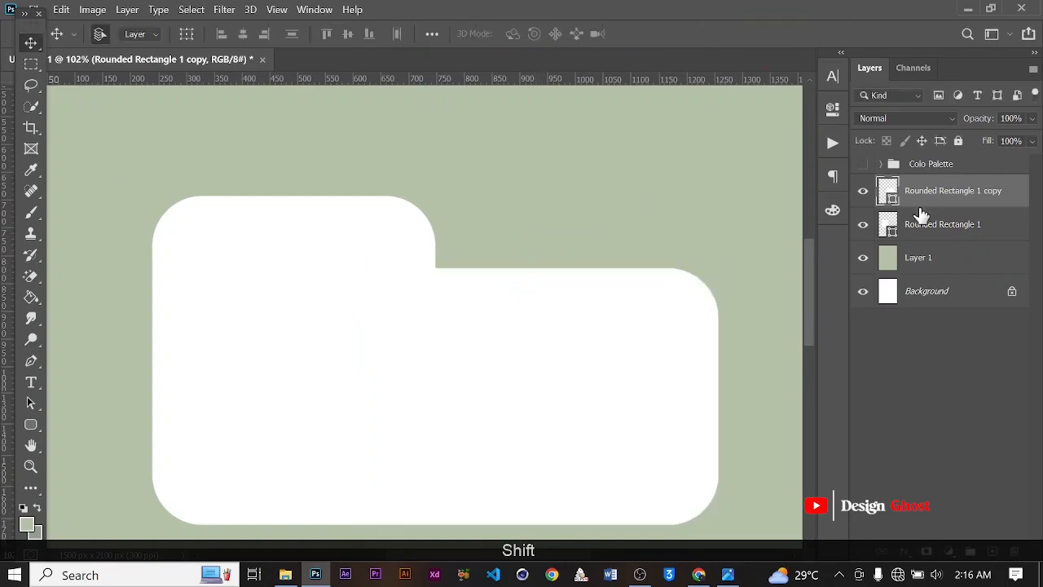
Step: Transform both rounded rectangles together, stretching their shared bottom edge slightly downward
{"action": "left_click", "coordinate": [933, 228], "text": "shift"}
{"action": "key", "text": "ctrl+minus"}
{"action": "key", "text": "ctrl+t"}
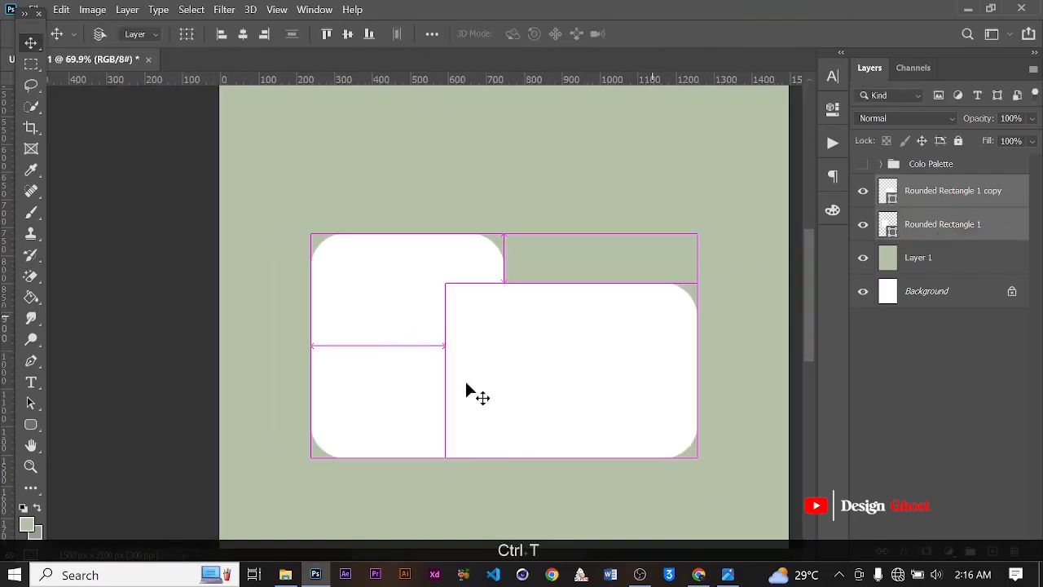
{"action": "left_click_drag", "start_coordinate": [503, 458], "coordinate": [506, 477]}
{"action": "left_click", "coordinate": [766, 34]}
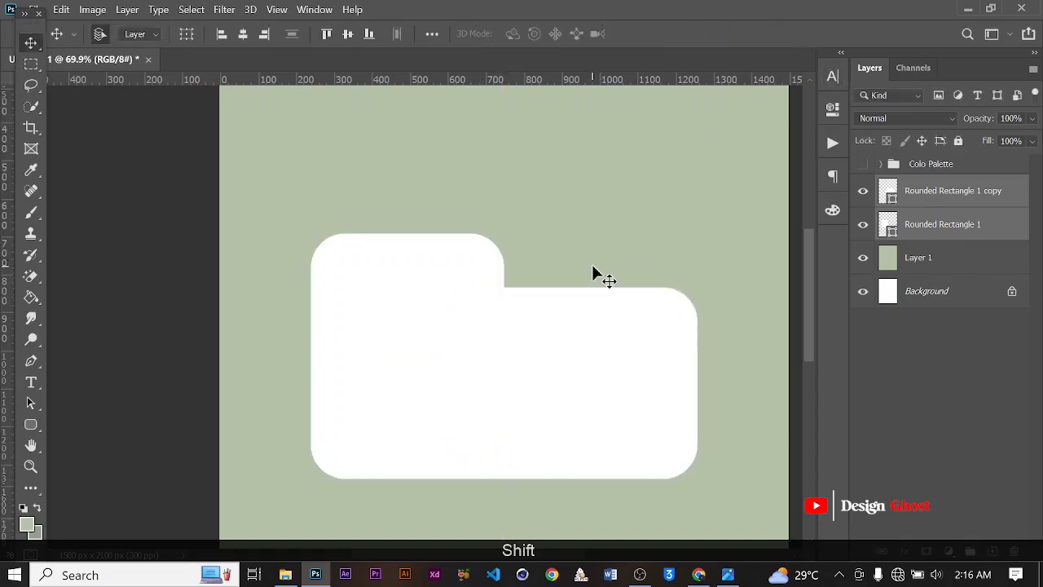
Step: Add a new empty layer directly above the two rounded rectangles and below the Colo Palette group
{"action": "scroll", "coordinate": [592, 265], "scroll_direction": "up", "scroll_amount": 2}
{"action": "left_click", "coordinate": [950, 167]}
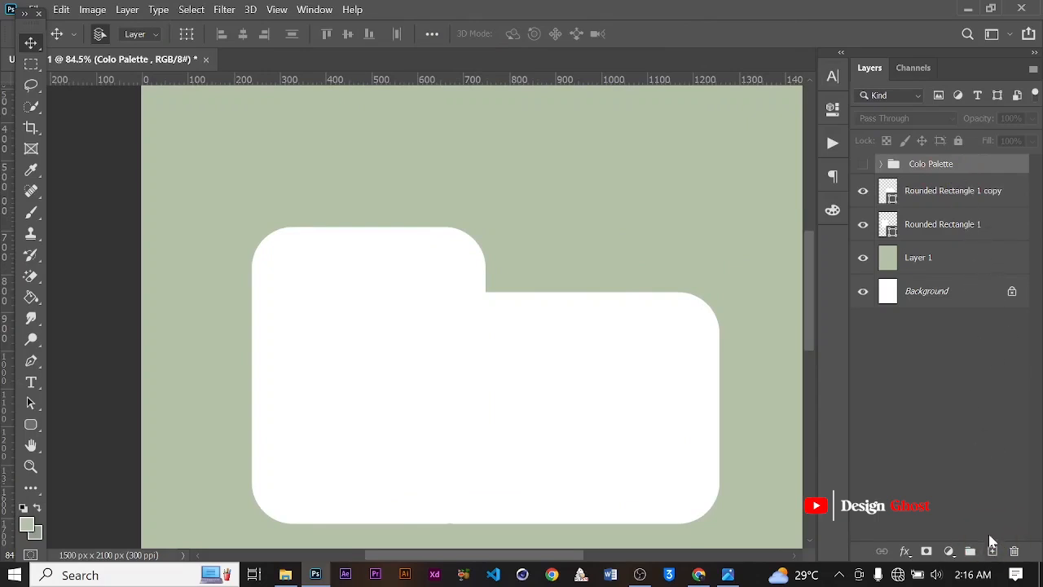
{"action": "left_click", "coordinate": [993, 550]}
{"action": "left_click_drag", "start_coordinate": [952, 174], "coordinate": [964, 219]}
Step: Start a Pen path at the end of the left shape's rounded corner and curve it concavely onto the right shape's top edge
{"action": "scroll", "coordinate": [513, 277], "scroll_direction": "up", "scroll_amount": 3}
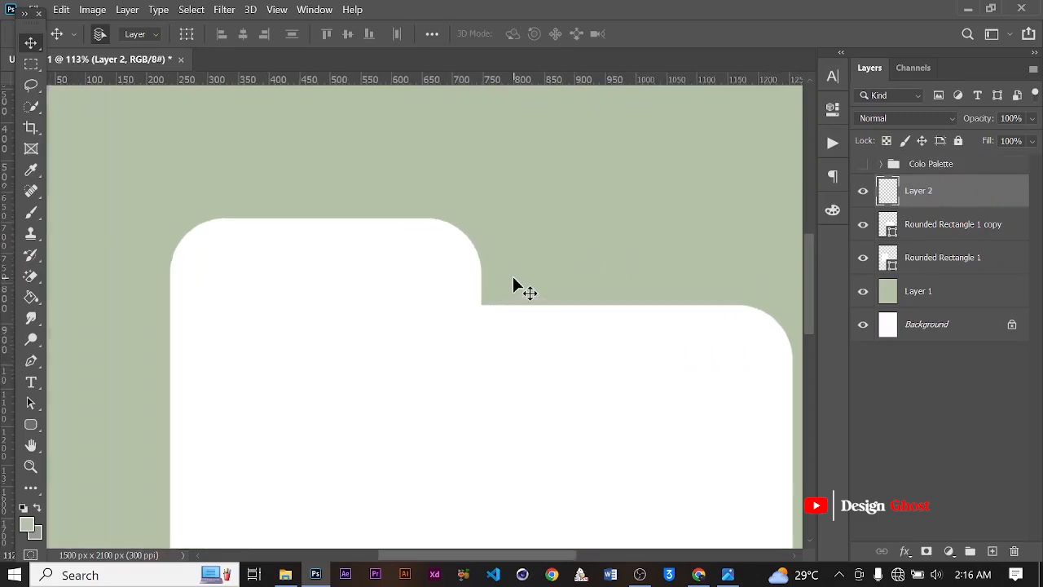
{"action": "scroll", "coordinate": [489, 302], "scroll_direction": "up", "scroll_amount": 3}
{"action": "key", "text": "p"}
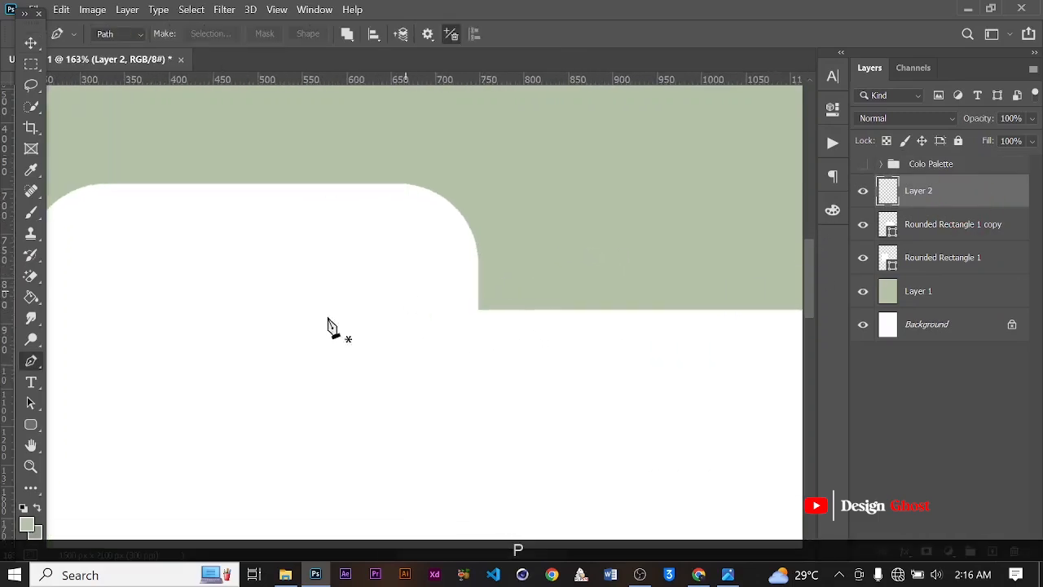
{"action": "scroll", "coordinate": [420, 265], "scroll_direction": "up", "scroll_amount": 2}
{"action": "key", "text": "space"}
{"action": "left_click_drag", "start_coordinate": [586, 289], "coordinate": [475, 270]}
{"action": "scroll", "coordinate": [389, 245], "scroll_direction": "up", "scroll_amount": 3}
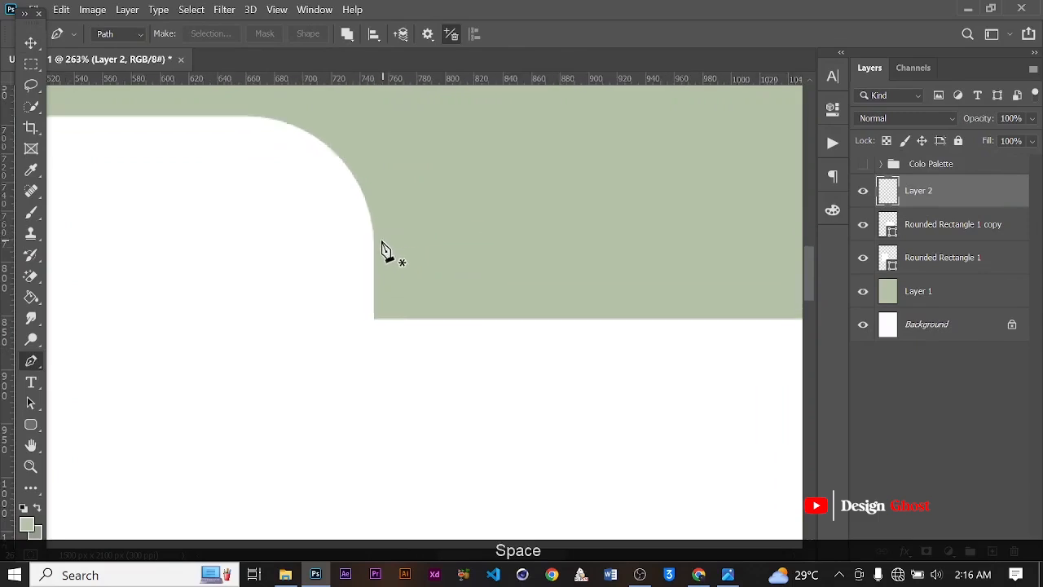
{"action": "left_click", "coordinate": [374, 243]}
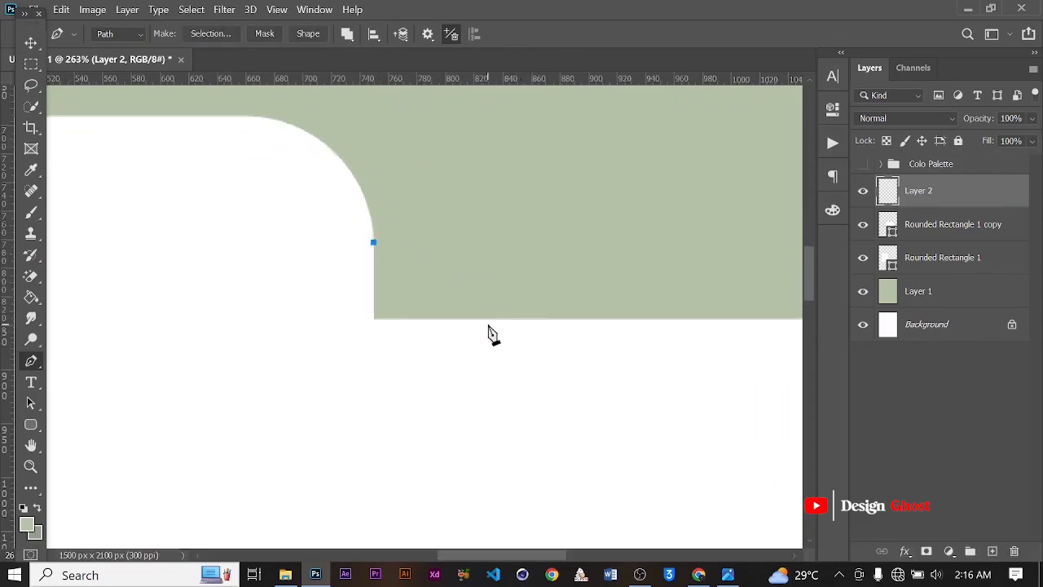
{"action": "left_click_drag", "start_coordinate": [502, 318], "coordinate": [625, 318]}
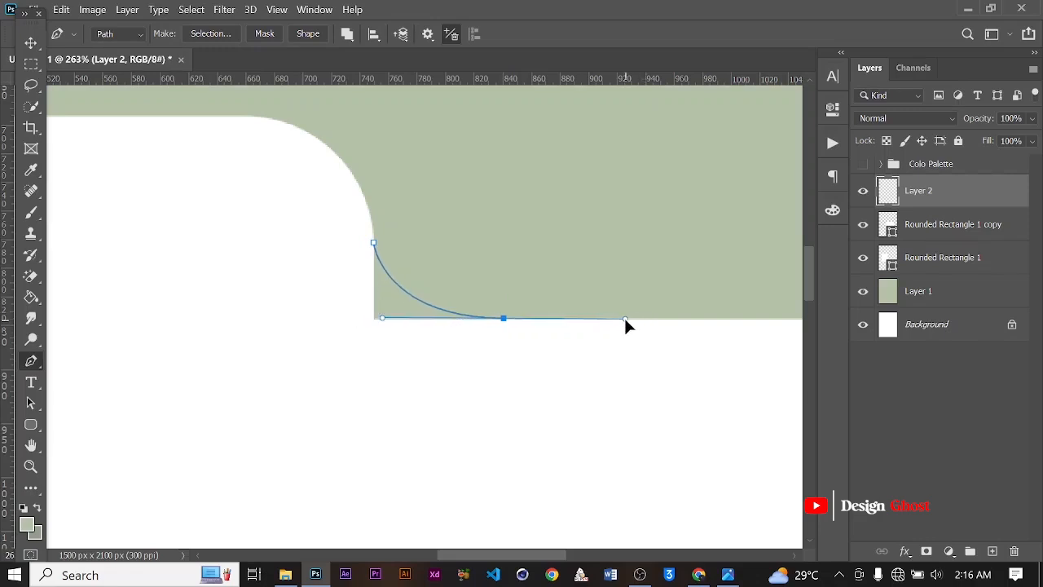
Step: Break the curve's outgoing handle and close the path with a loose loop through the white area beneath the step
{"action": "left_click", "coordinate": [503, 318], "text": "alt"}
{"action": "left_click_drag", "start_coordinate": [520, 428], "coordinate": [484, 429]}
{"action": "left_click_drag", "start_coordinate": [378, 447], "coordinate": [316, 424]}
{"action": "left_click_drag", "start_coordinate": [231, 405], "coordinate": [229, 345]}
{"action": "left_click_drag", "start_coordinate": [231, 322], "coordinate": [246, 272]}
{"action": "left_click", "coordinate": [372, 242]}
Step: Convert the closed path into a new anti-aliased selection with a 0.4 px feather radius
{"action": "right_click", "coordinate": [341, 340]}
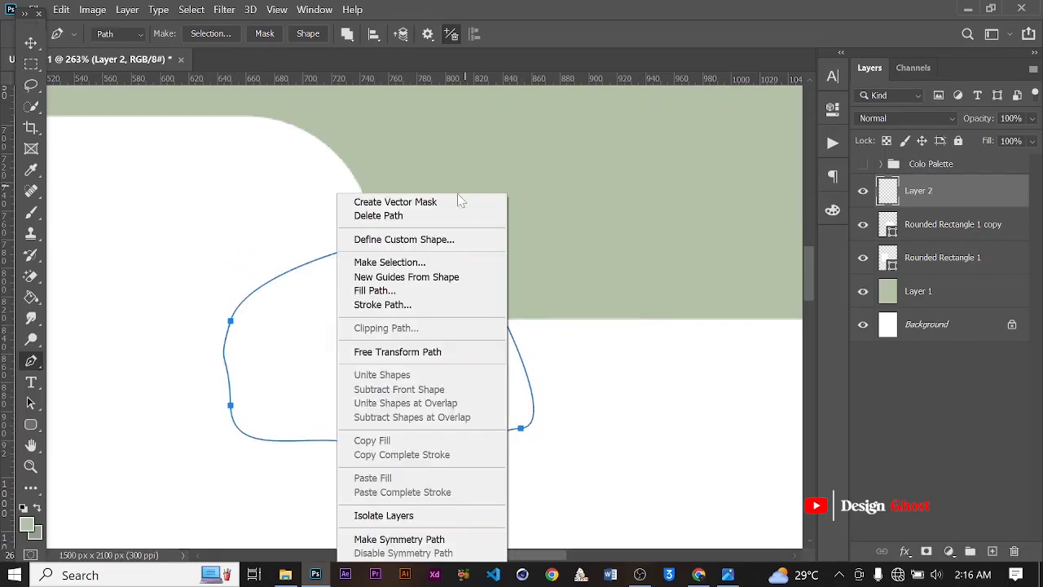
{"action": "left_click", "coordinate": [429, 261]}
{"action": "left_click", "coordinate": [601, 135]}
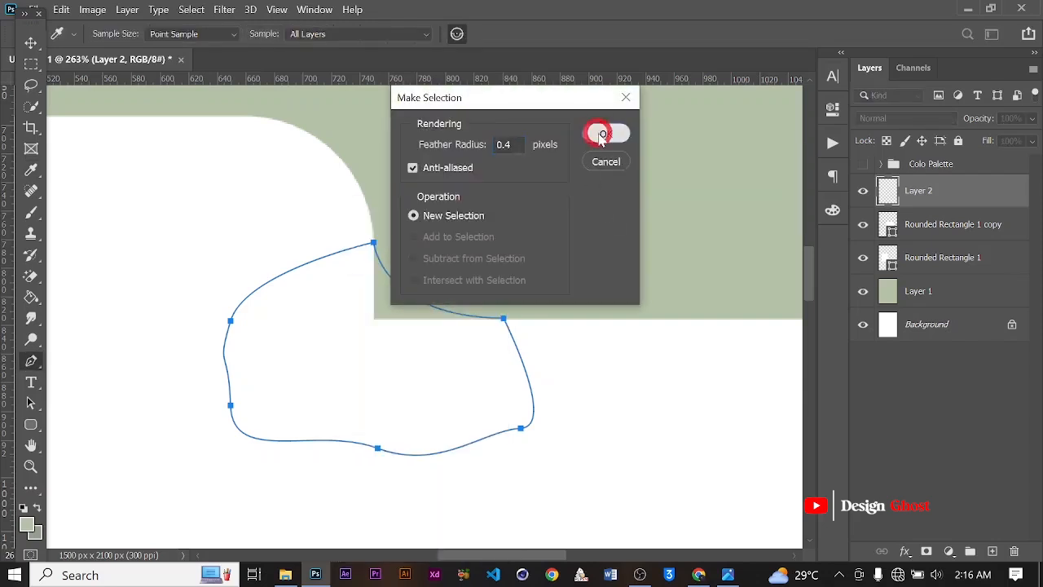
Step: Set the foreground colour to ffffff, fill the selection with it on the new layer, and deselect
{"action": "scroll", "coordinate": [384, 331], "scroll_direction": "down", "scroll_amount": 3}
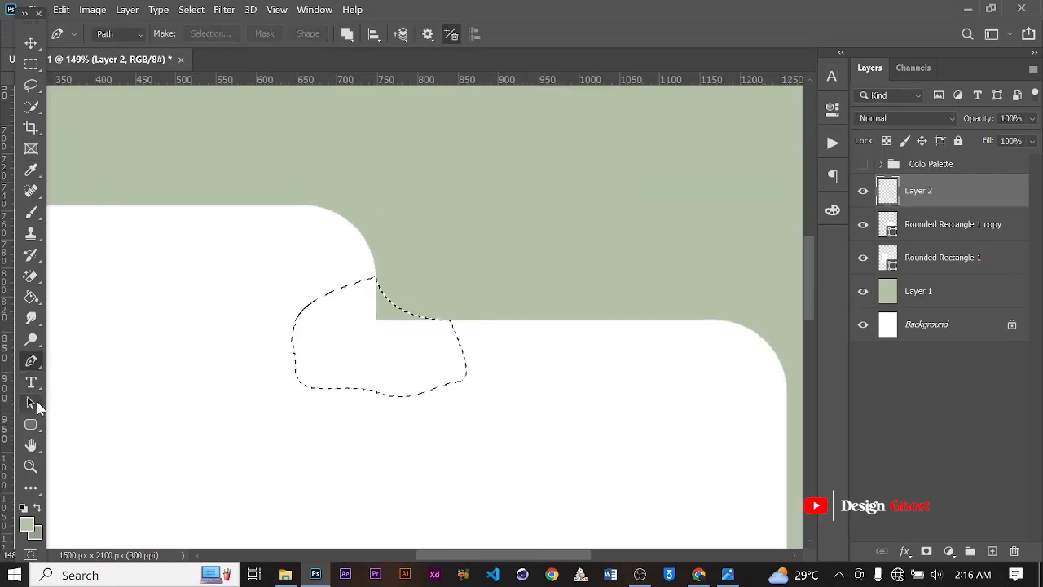
{"action": "key", "text": "g"}
{"action": "left_click", "coordinate": [27, 524]}
{"action": "left_click_drag", "start_coordinate": [326, 242], "coordinate": [236, 171]}
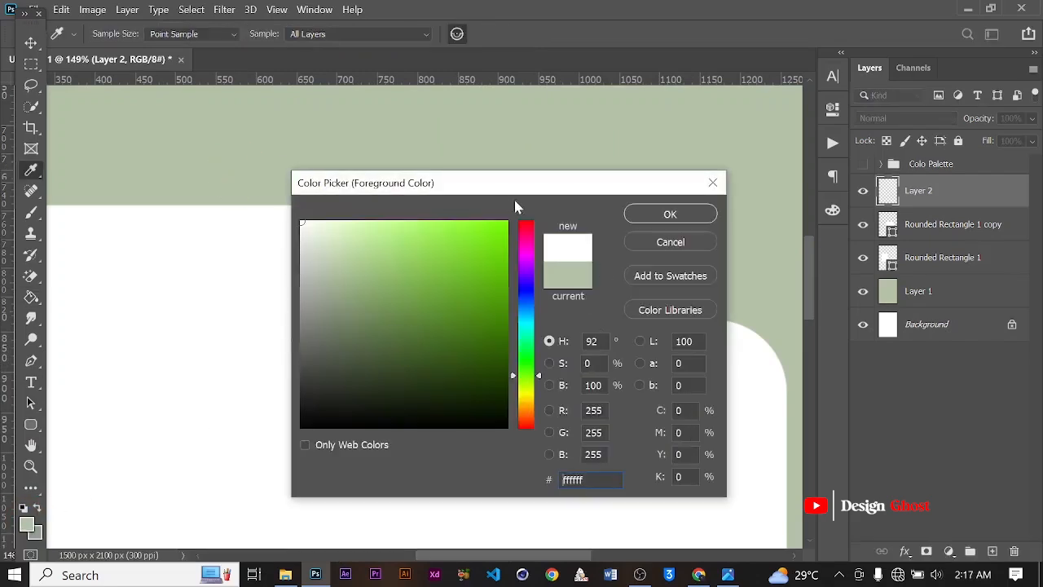
{"action": "left_click", "coordinate": [670, 214]}
{"action": "left_click", "coordinate": [340, 367]}
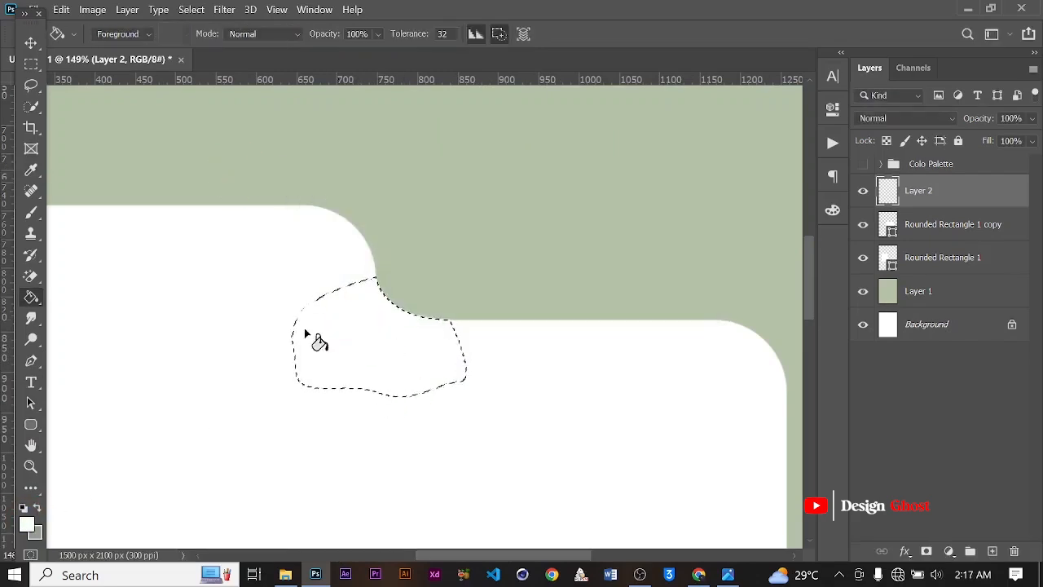
{"action": "left_click", "coordinate": [31, 42]}
{"action": "scroll", "coordinate": [218, 222], "scroll_direction": "down", "scroll_amount": 2}
{"action": "key", "text": "ctrl"}
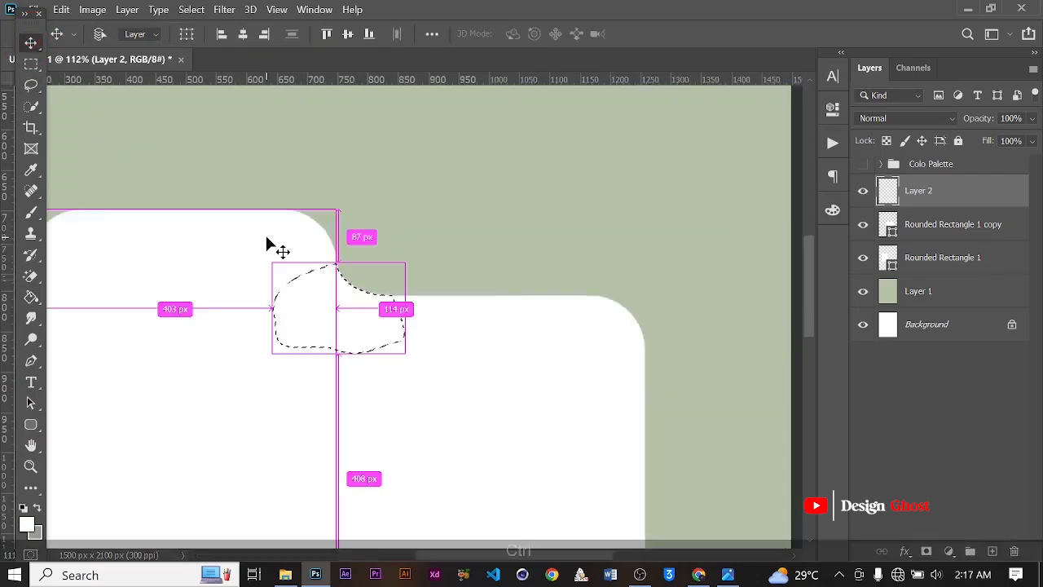
{"action": "key", "text": "ctrl+d"}
Step: Group the corner-fill layer with both rounded rectangles and name the group Shape
{"action": "scroll", "coordinate": [335, 261], "scroll_direction": "down", "scroll_amount": 4}
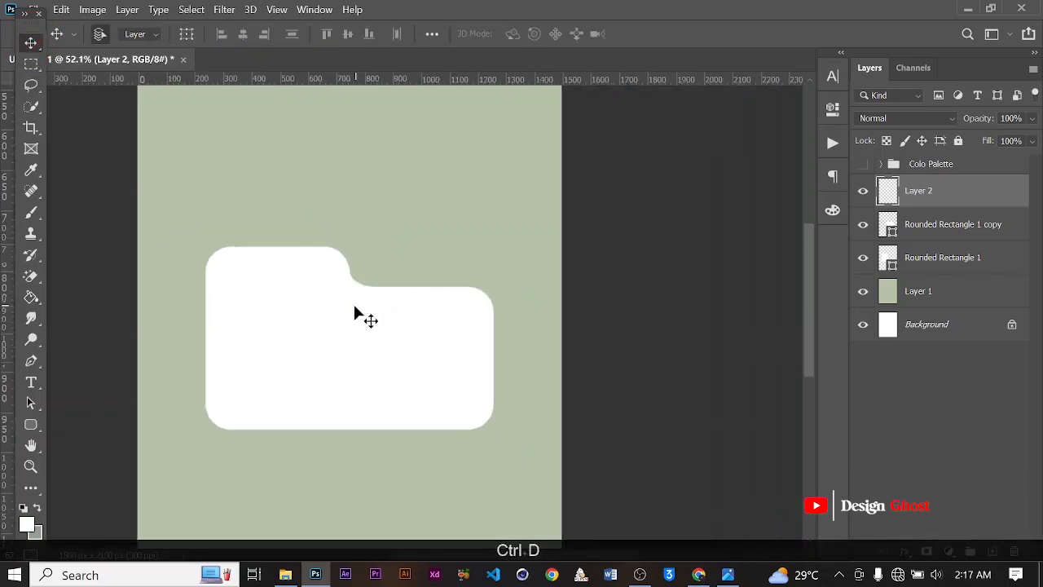
{"action": "scroll", "coordinate": [355, 312], "scroll_direction": "up", "scroll_amount": 5}
{"action": "scroll", "coordinate": [389, 305], "scroll_direction": "down", "scroll_amount": 5}
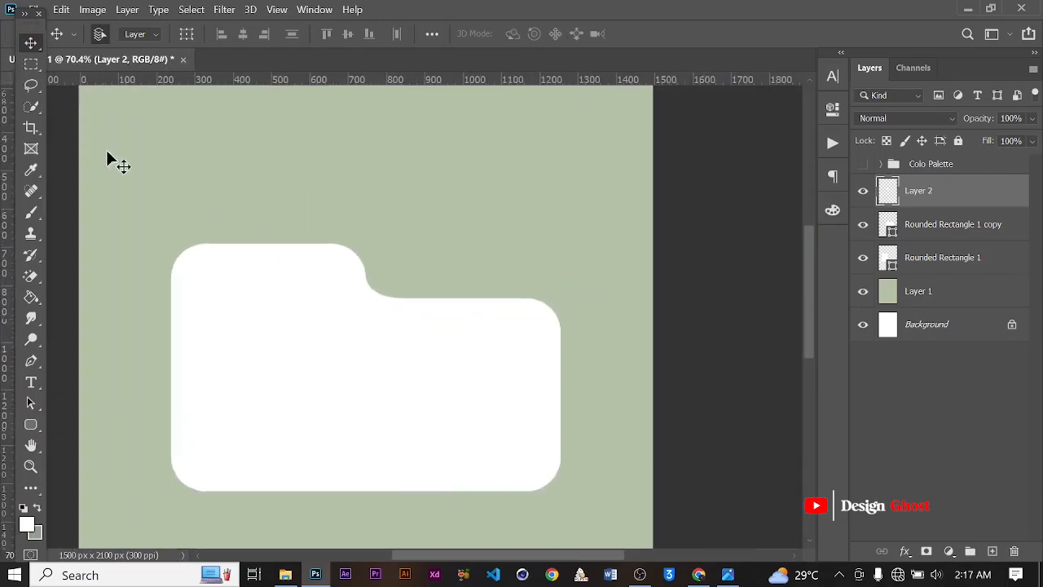
{"action": "scroll", "coordinate": [326, 279], "scroll_direction": "down", "scroll_amount": 1}
{"action": "key", "text": "ctrl+0"}
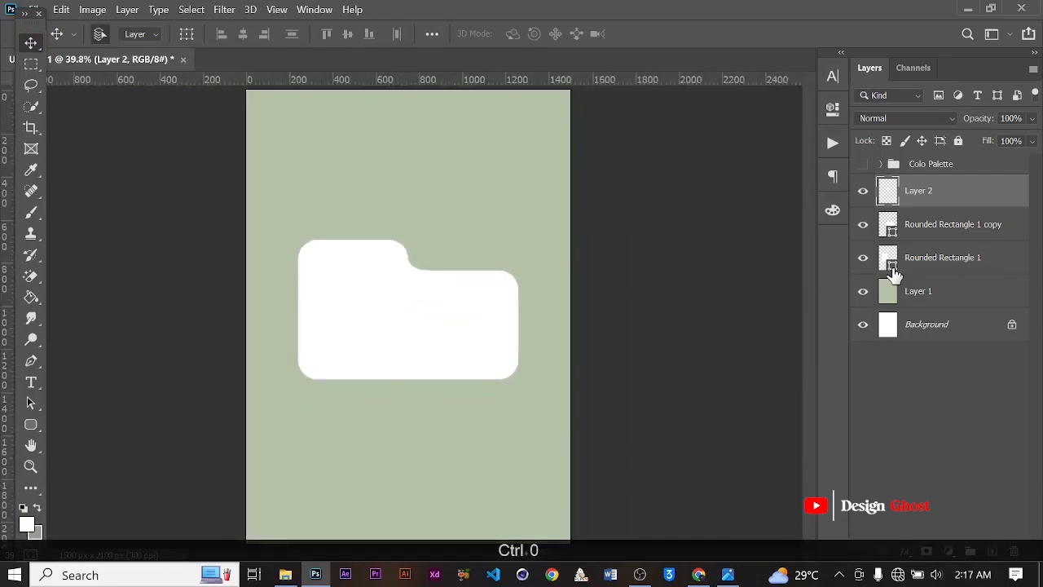
{"action": "left_click", "coordinate": [923, 259], "text": "shift"}
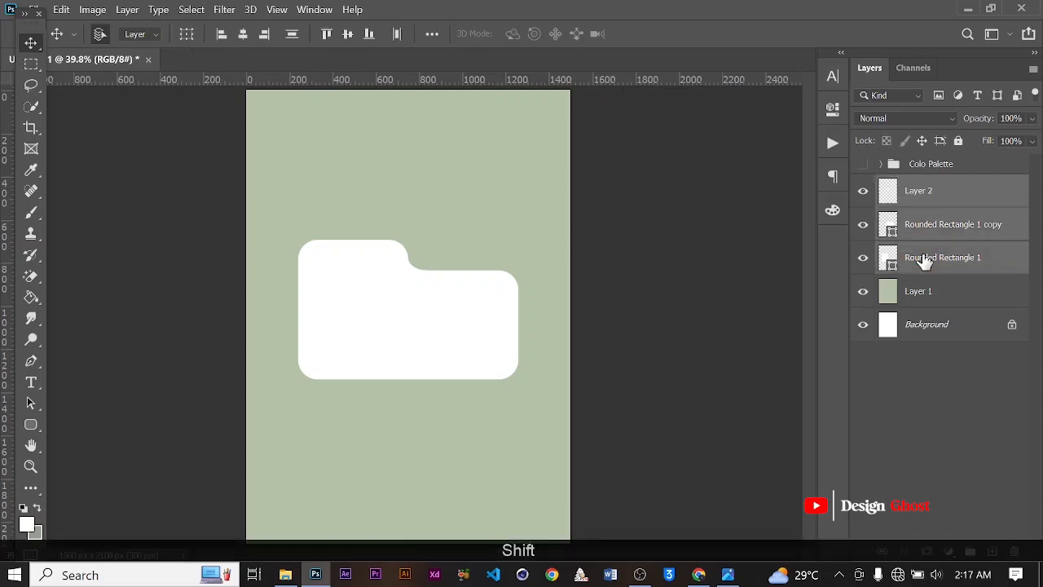
{"action": "key", "text": "ctrl+g"}
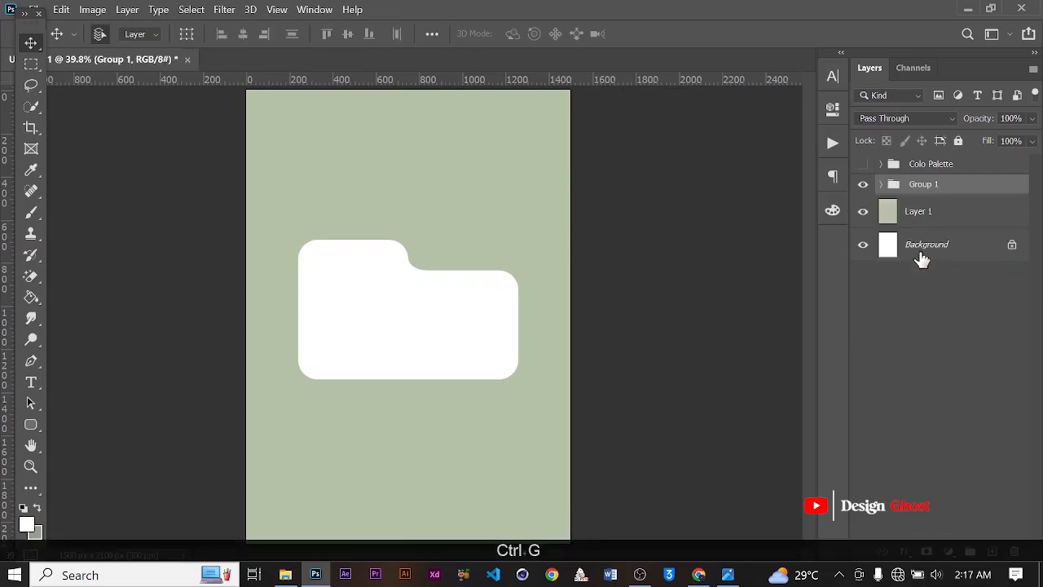
{"action": "double_click", "coordinate": [928, 185]}
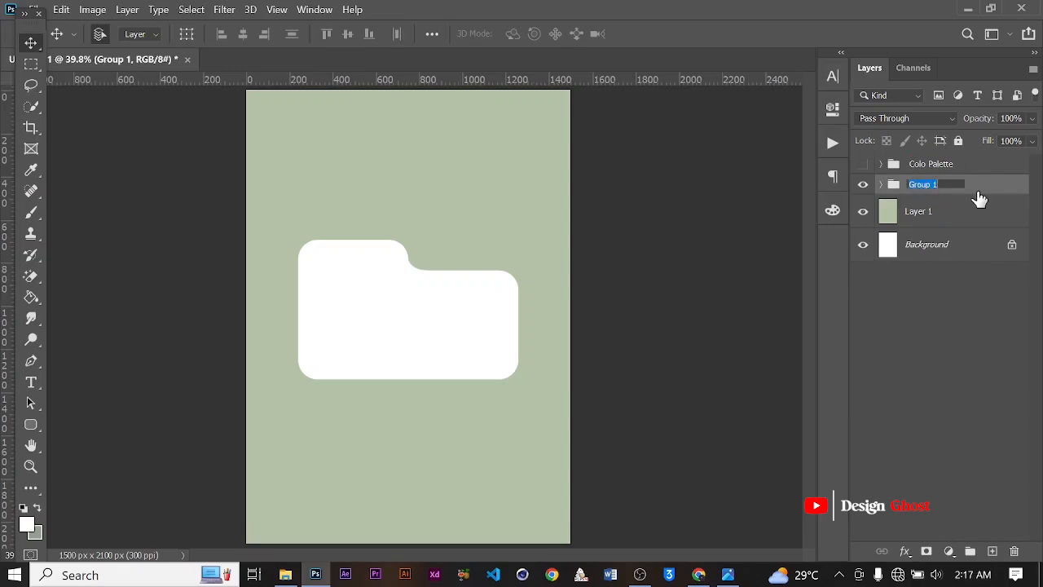
{"action": "type", "text": "Sha"}
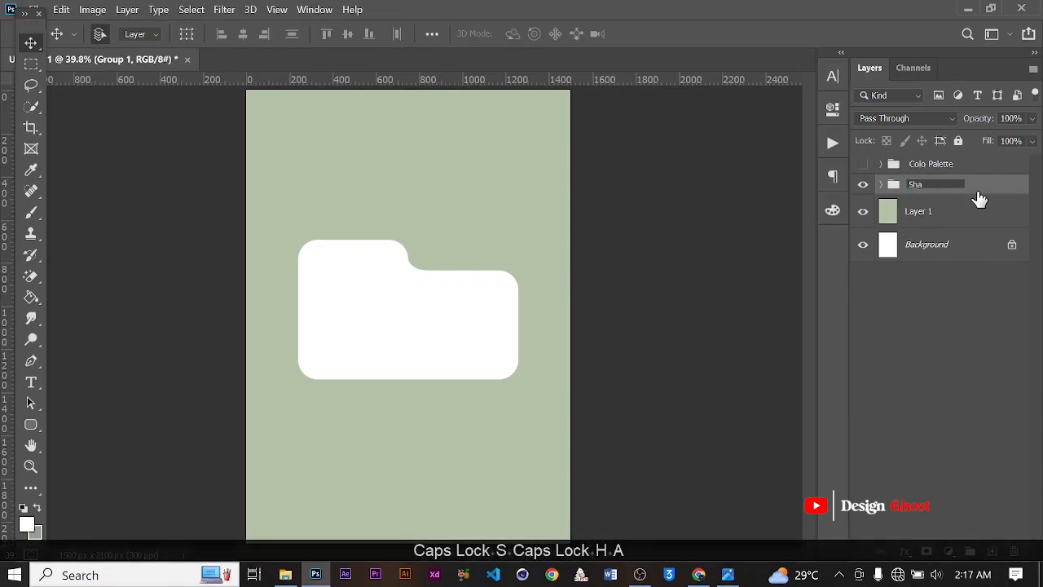
{"action": "type", "text": "pe"}
{"action": "key", "text": "Return"}
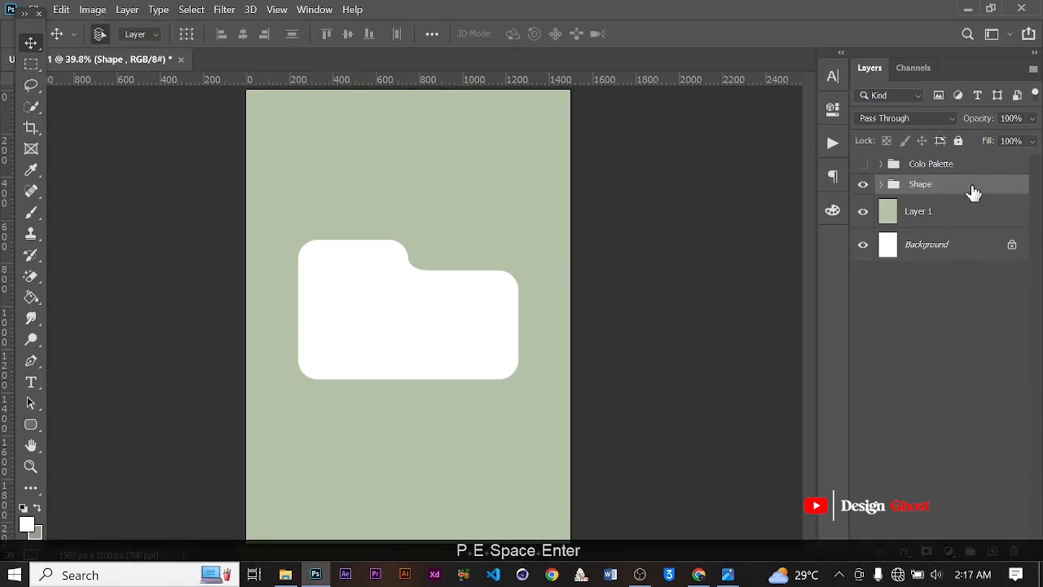
{"action": "key", "text": "ctrl+0"}
{"action": "key", "text": "ctrl+0"}
{"action": "left_click", "coordinate": [441, 320]}
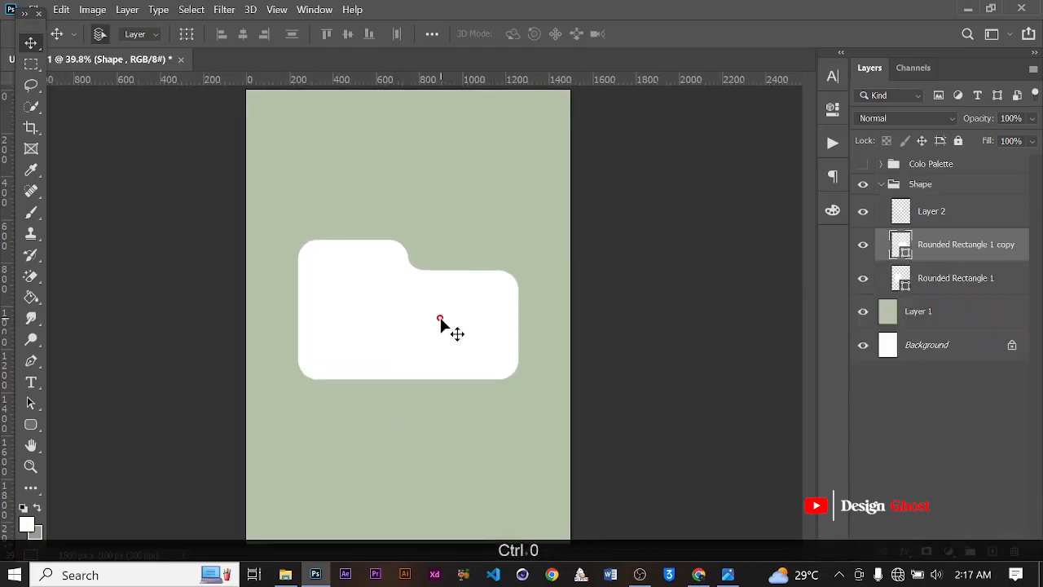
{"action": "key", "text": "ctrl+t"}
{"action": "scroll", "coordinate": [472, 313], "scroll_direction": "up", "scroll_amount": 1}
{"action": "left_click", "coordinate": [766, 36]}
Step: Stamp the Shape group into a merged copy on its own layer and hide the original group
{"action": "left_click", "coordinate": [881, 184]}
{"action": "left_click", "coordinate": [902, 189]}
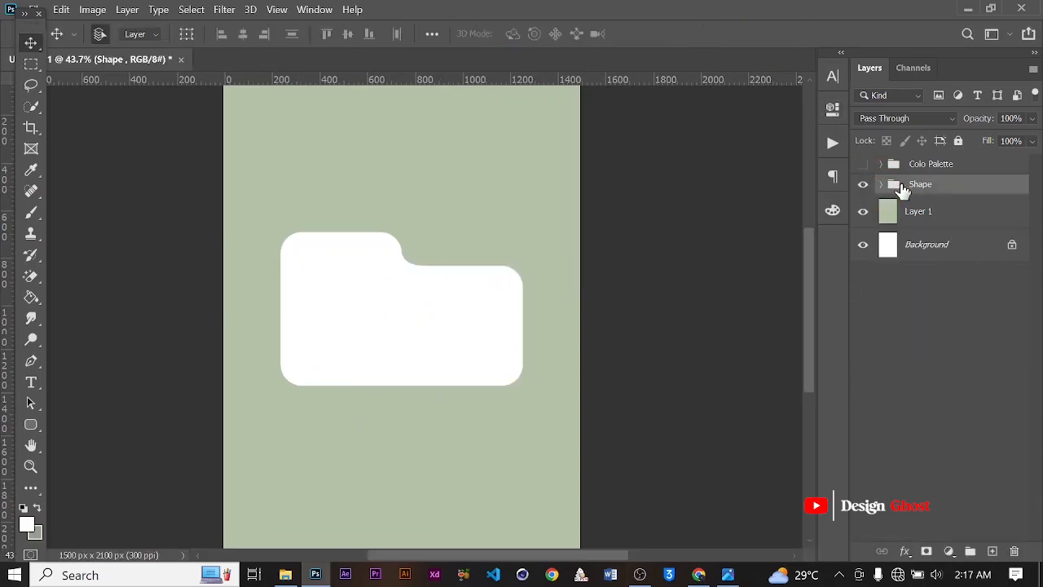
{"action": "key", "text": "ctrl+alt+e"}
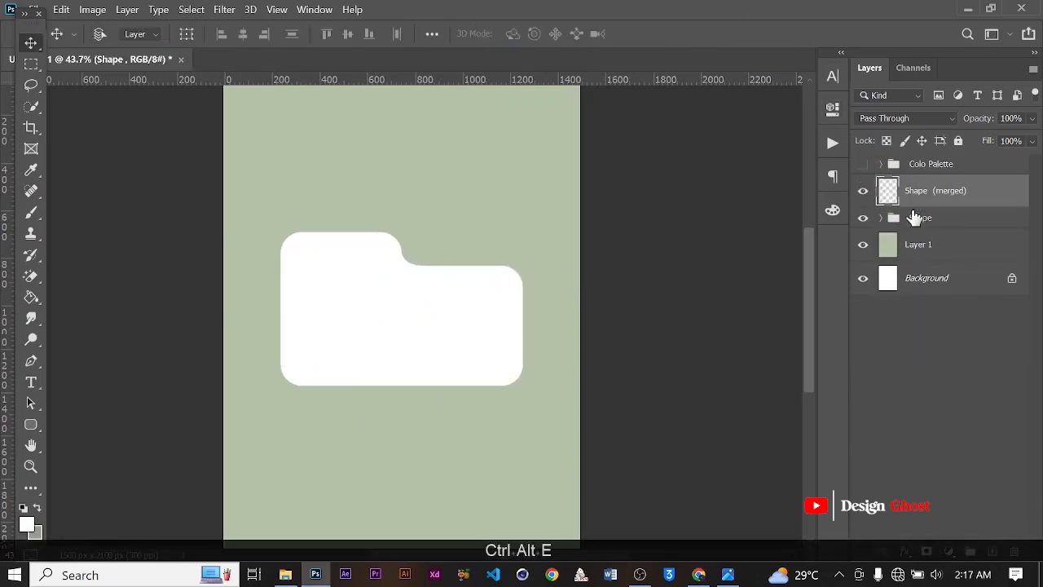
{"action": "left_click", "coordinate": [863, 218]}
Step: Transform the merged white shape, narrowing it slightly from its right and left sides
{"action": "scroll", "coordinate": [400, 330], "scroll_direction": "up", "scroll_amount": 1}
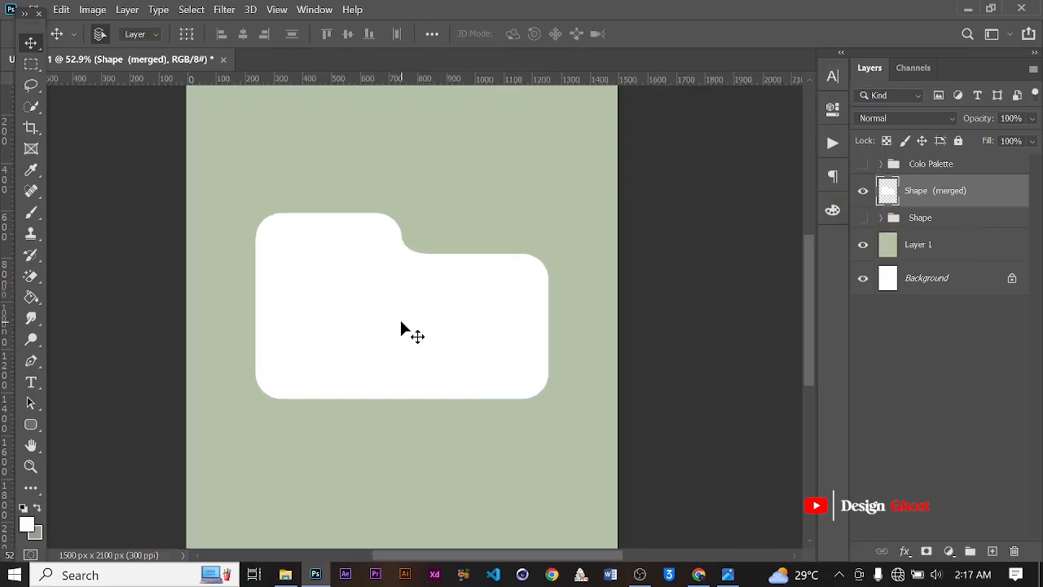
{"action": "key", "text": "ctrl+t"}
{"action": "scroll", "coordinate": [525, 318], "scroll_direction": "up", "scroll_amount": 1}
{"action": "left_click_drag", "start_coordinate": [565, 297], "coordinate": [561, 300]}
{"action": "left_click_drag", "start_coordinate": [190, 300], "coordinate": [192, 300]}
{"action": "scroll", "coordinate": [530, 275], "scroll_direction": "up", "scroll_amount": 2}
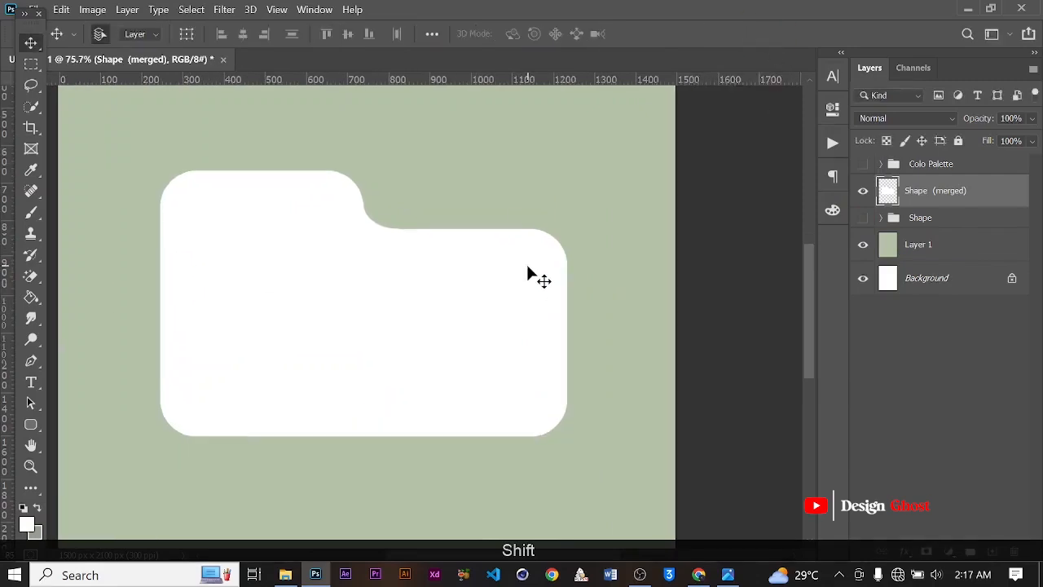
{"action": "key", "text": "Return"}
{"action": "key", "text": "ctrl+0"}
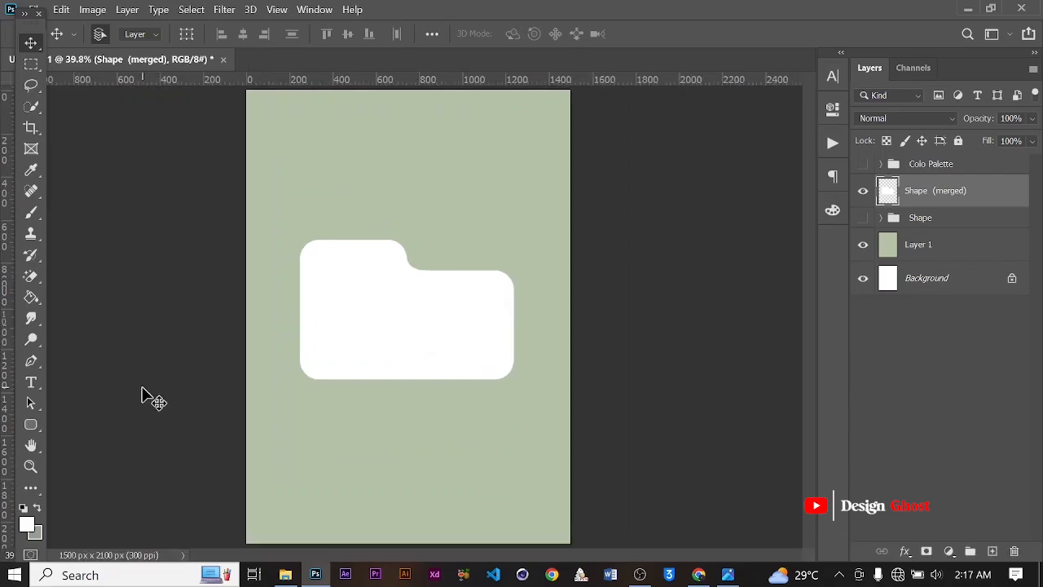
Step: Draw a rounded rectangle about 965 by 292 px below the white stepped shape and set its corner radii to 90 px
{"action": "left_click", "coordinate": [31, 424]}
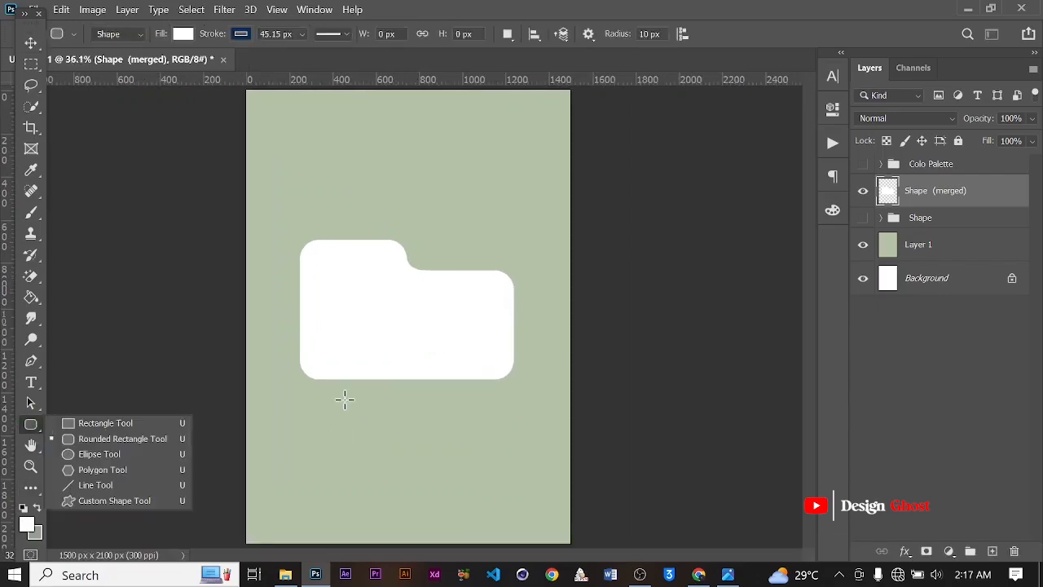
{"action": "mouse_move", "coordinate": [319, 398]}
{"action": "left_mouse_down"}
{"action": "mouse_move", "coordinate": [489, 429]}
{"action": "mouse_move", "coordinate": [493, 448]}
{"action": "left_mouse_up"}
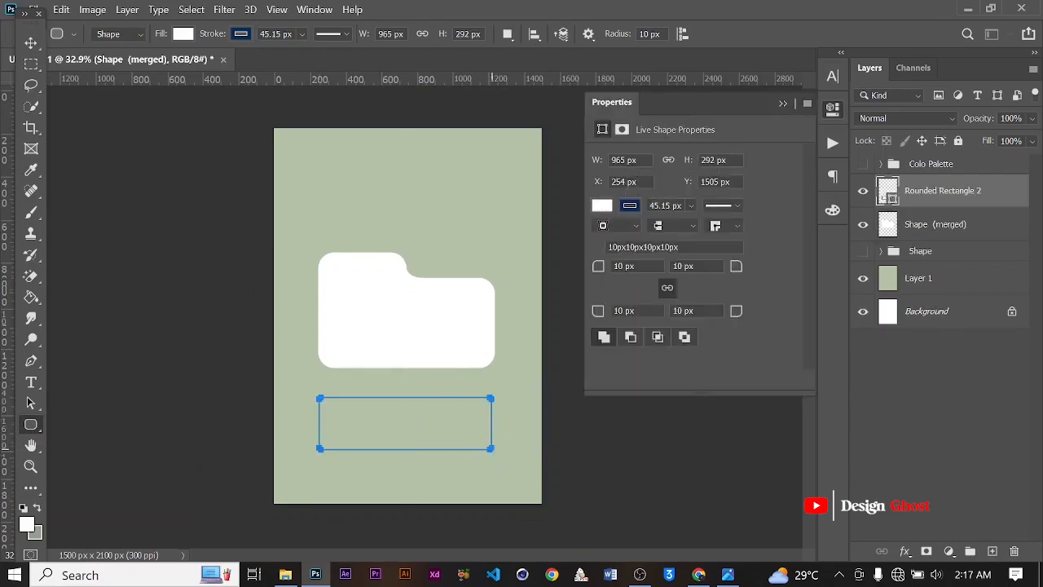
{"action": "type", "text": "90"}
{"action": "key", "text": "Return"}
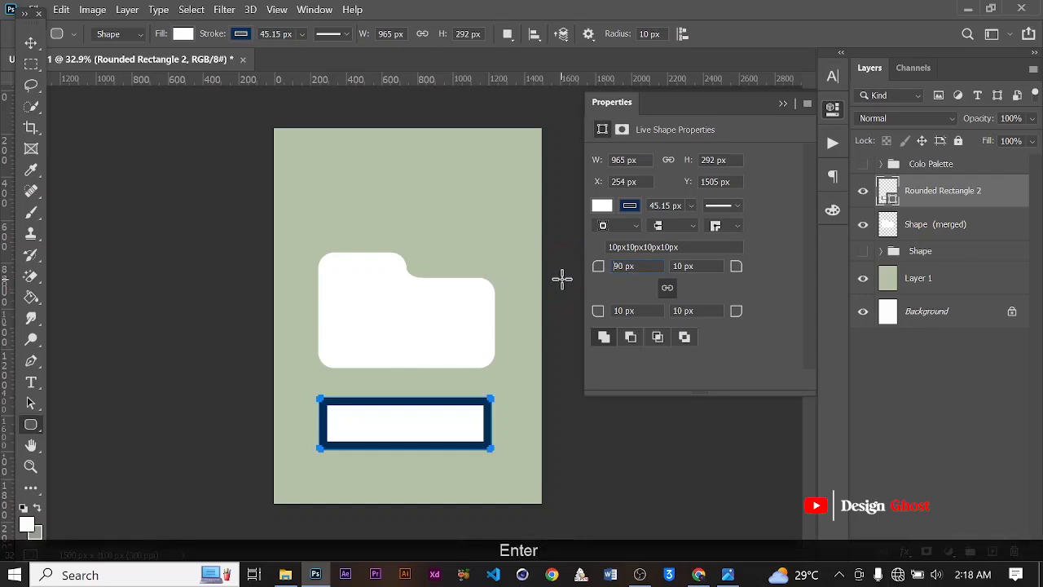
{"action": "left_click", "coordinate": [782, 104]}
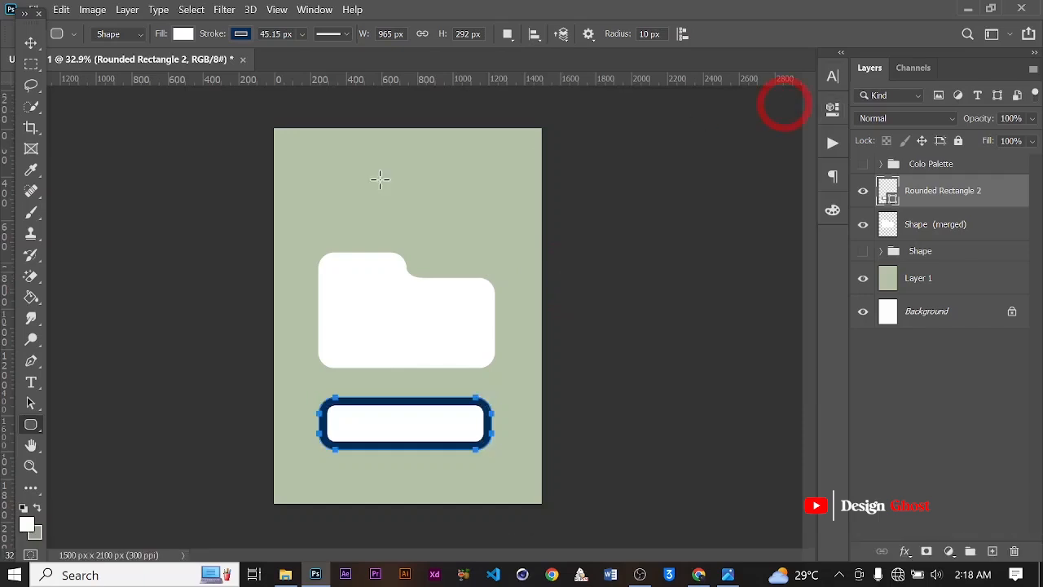
Step: Nudge the new outlined rounded rectangle down to a Y position of 1507 px
{"action": "left_click", "coordinate": [31, 43]}
{"action": "scroll", "coordinate": [384, 359], "scroll_direction": "up", "scroll_amount": 2}
{"action": "left_click_drag", "start_coordinate": [384, 357], "coordinate": [441, 303]}
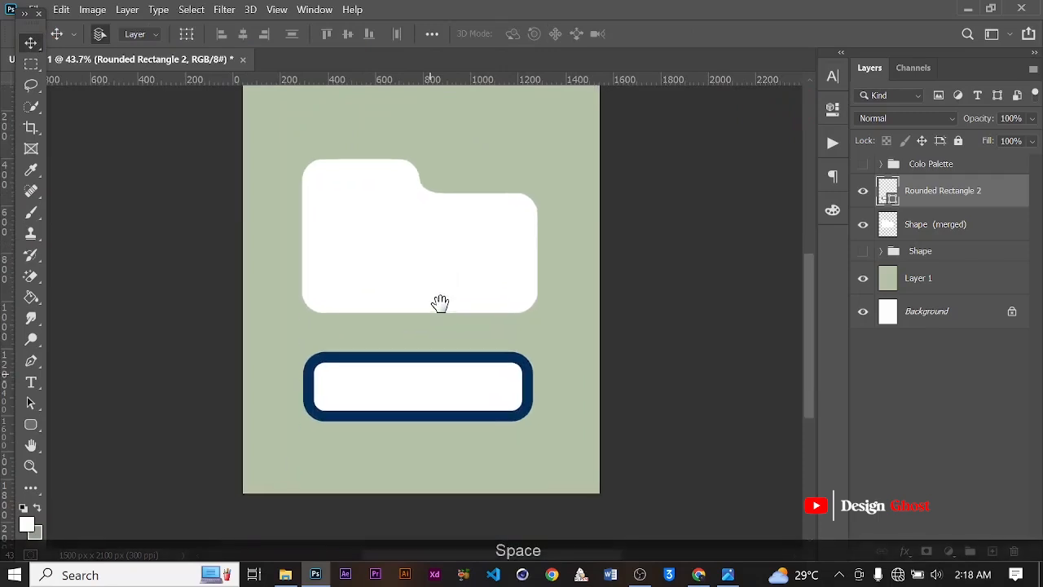
{"action": "scroll", "coordinate": [440, 301], "scroll_direction": "up", "scroll_amount": 1}
{"action": "key", "text": "Down"}
{"action": "key", "text": "Down"}
{"action": "key", "text": "Down"}
{"action": "key", "text": "Down"}
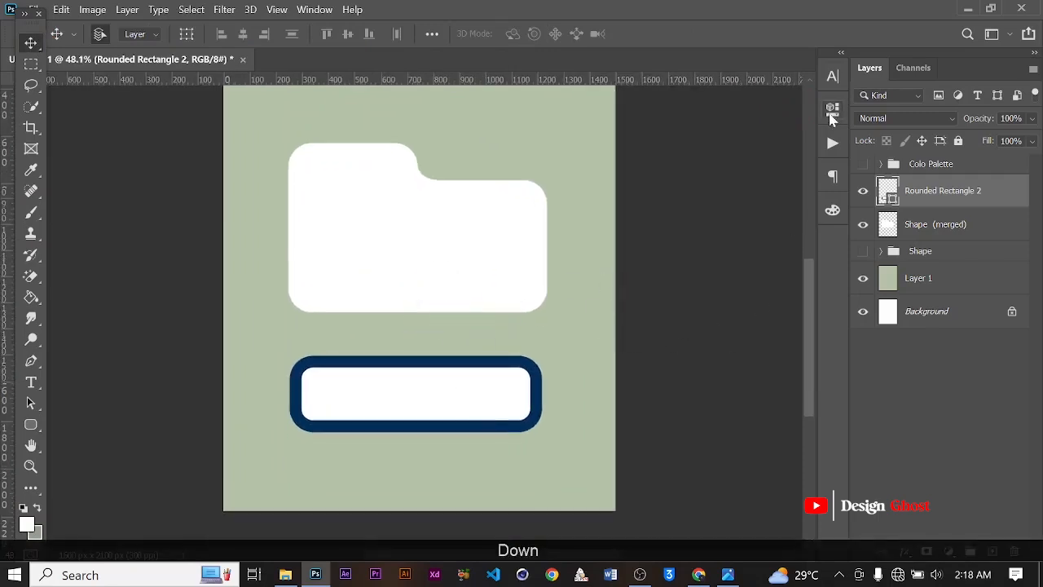
Step: Remove the dark blue outline from the rounded rectangle by reducing its stroke width to zero
{"action": "left_click", "coordinate": [832, 108]}
{"action": "left_click", "coordinate": [690, 204]}
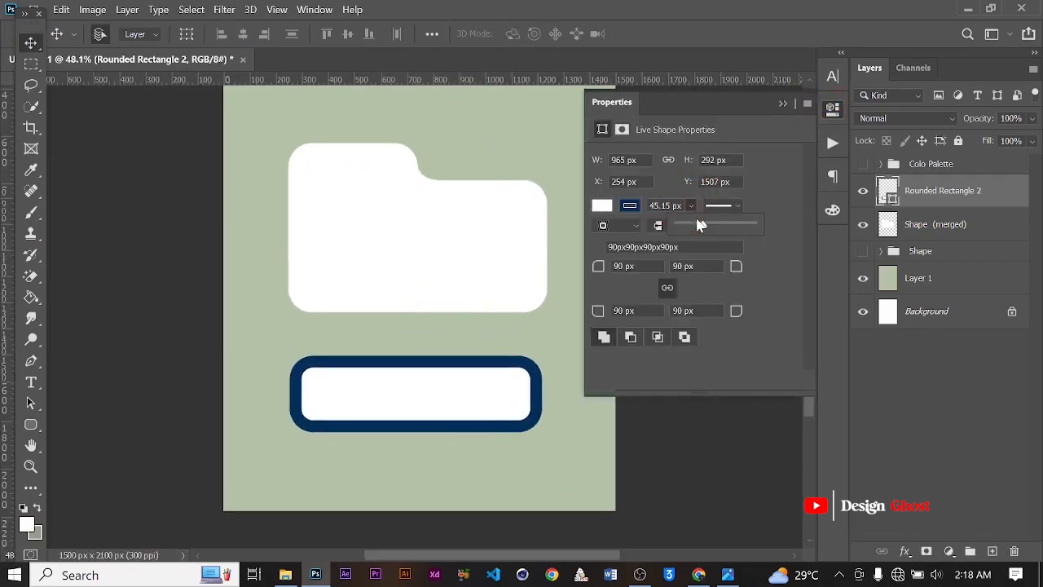
{"action": "left_click", "coordinate": [784, 104]}
Step: Nudge the white rounded rectangle down slightly and fit the whole poster in view
{"action": "scroll", "coordinate": [524, 303], "scroll_direction": "down", "scroll_amount": 3}
{"action": "key", "text": "Down"}
{"action": "key", "text": "Down"}
{"action": "key", "text": "Down"}
{"action": "key", "text": "Down"}
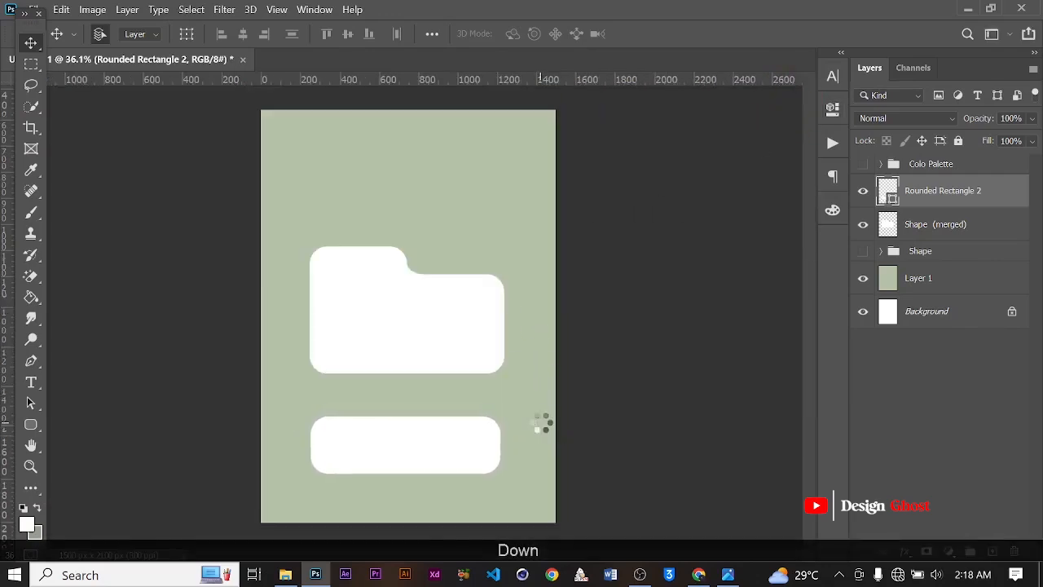
{"action": "key", "text": "Down"}
{"action": "key", "text": "Return"}
{"action": "key", "text": "ctrl+0"}
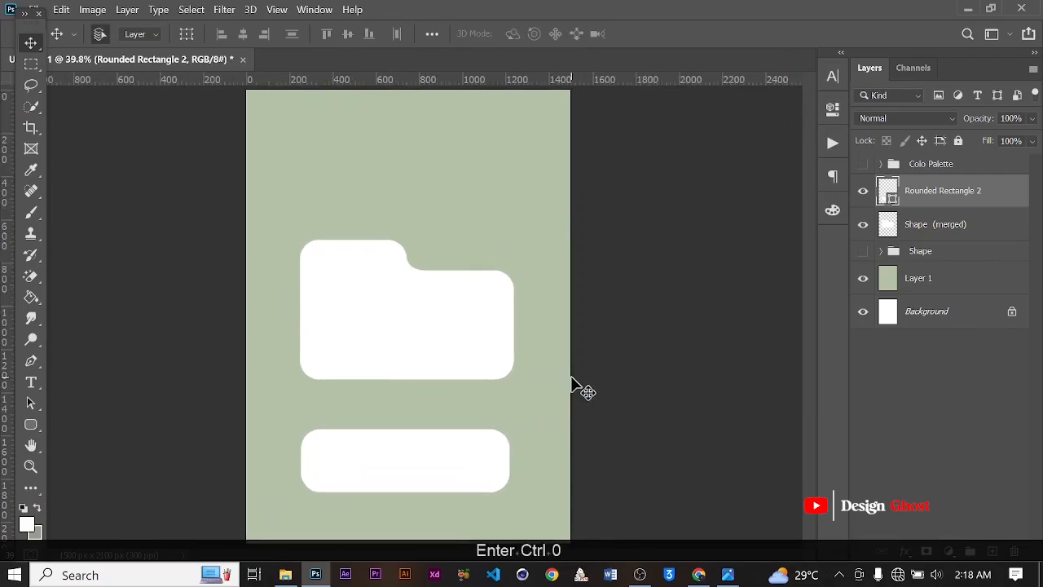
Step: Center the rounded rectangle and the merged stepped shape horizontally on the canvas, and clear the selection
{"action": "key", "text": "ctrl+a"}
{"action": "left_click", "coordinate": [243, 33]}
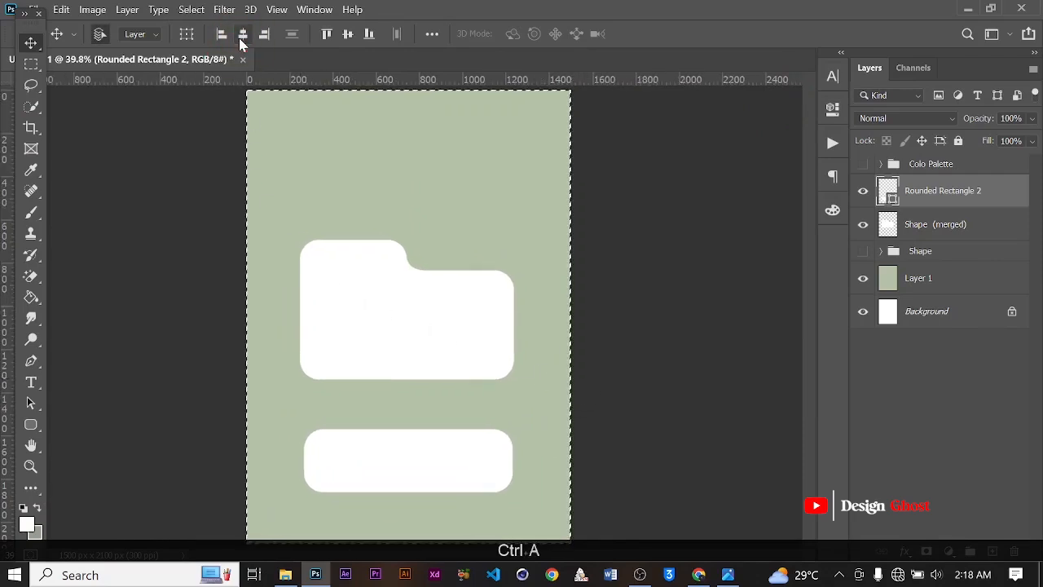
{"action": "left_click", "coordinate": [919, 226]}
{"action": "left_click", "coordinate": [243, 34]}
{"action": "key", "text": "ctrl+d"}
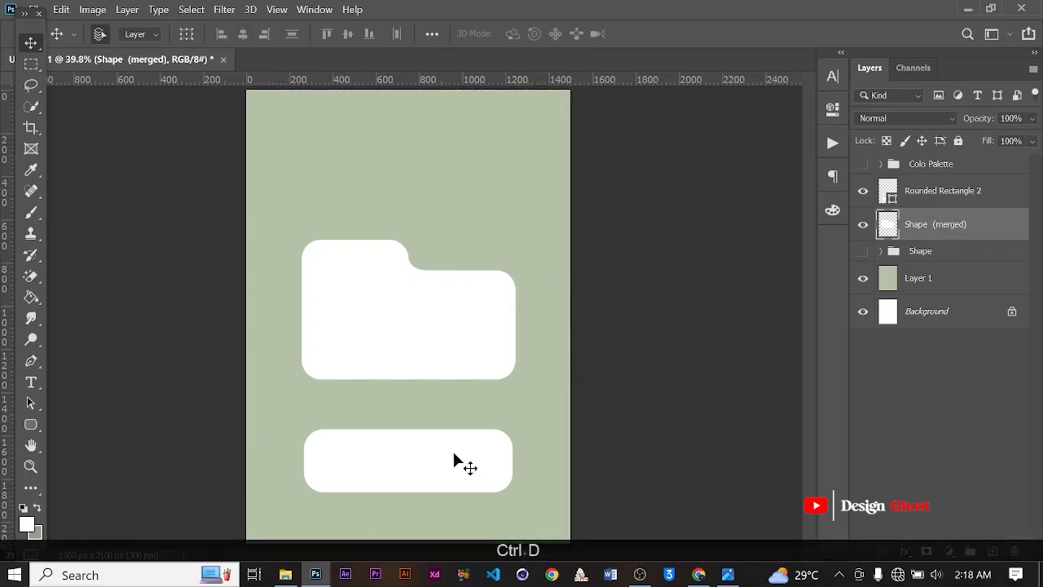
Step: Duplicate the rounded rectangle into the stepped shape's upper notch and scale the copy to about 45%, flush with the shape's right edge
{"action": "scroll", "coordinate": [498, 436], "scroll_direction": "down", "scroll_amount": 1}
{"action": "left_click_drag", "start_coordinate": [418, 420], "coordinate": [504, 237]}
{"action": "scroll", "coordinate": [505, 238], "scroll_direction": "up", "scroll_amount": 1}
{"action": "key", "text": "ctrl+t"}
{"action": "scroll", "coordinate": [501, 239], "scroll_direction": "down", "scroll_amount": 1}
{"action": "left_click_drag", "start_coordinate": [613, 192], "coordinate": [528, 264]}
{"action": "scroll", "coordinate": [453, 239], "scroll_direction": "up", "scroll_amount": 3}
{"action": "scroll", "coordinate": [528, 264], "scroll_direction": "up", "scroll_amount": 1}
{"action": "left_click_drag", "start_coordinate": [579, 228], "coordinate": [567, 261]}
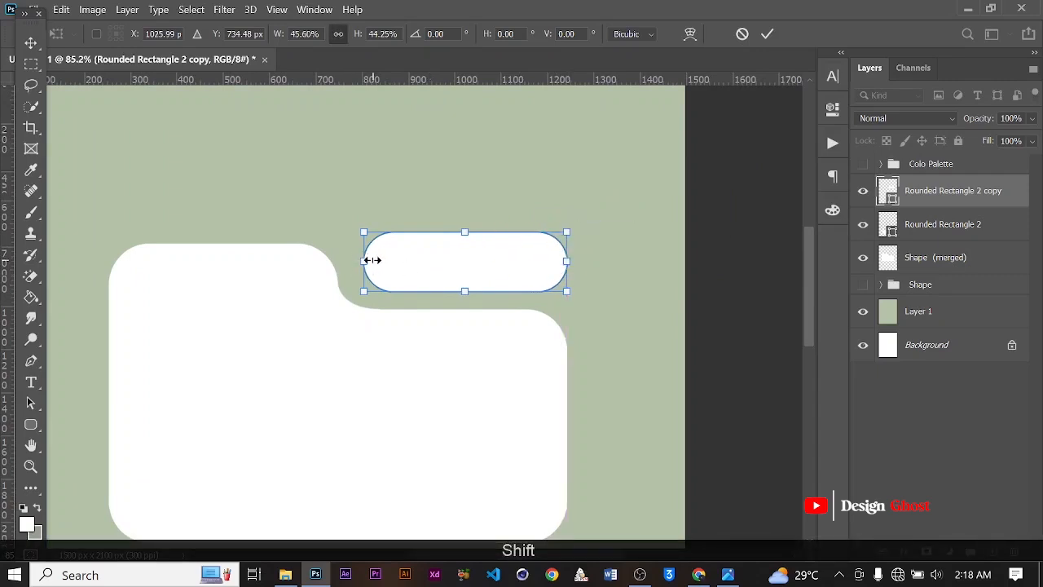
{"action": "left_click_drag", "start_coordinate": [369, 260], "coordinate": [417, 289]}
{"action": "left_click", "coordinate": [766, 33]}
Step: Add a new empty layer directly above the merged stepped shape for a Pen tool correction
{"action": "scroll", "coordinate": [355, 288], "scroll_direction": "up", "scroll_amount": 5}
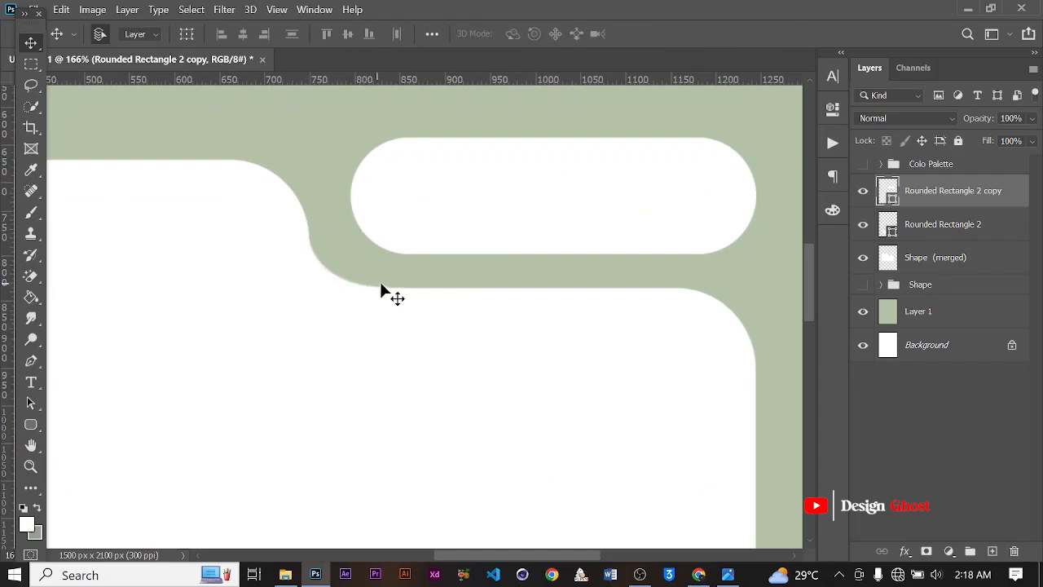
{"action": "left_click", "coordinate": [31, 361]}
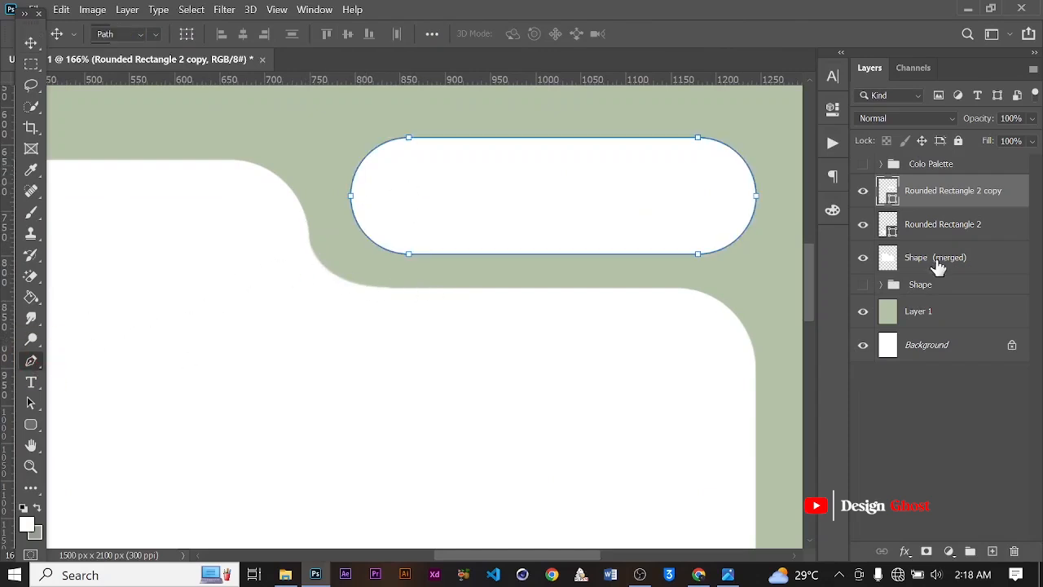
{"action": "key", "text": "v"}
{"action": "left_click", "coordinate": [276, 303]}
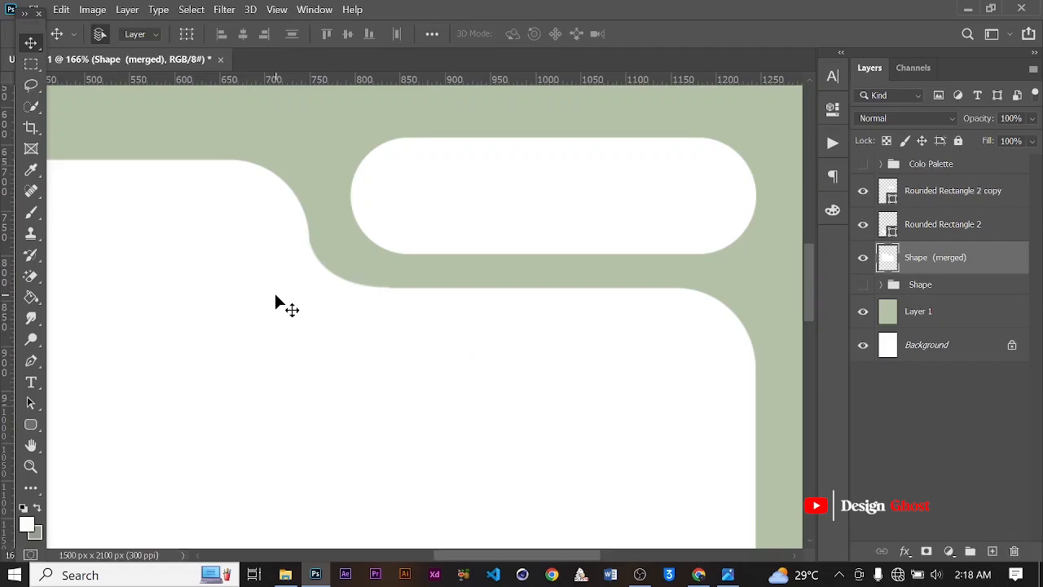
{"action": "key", "text": "p"}
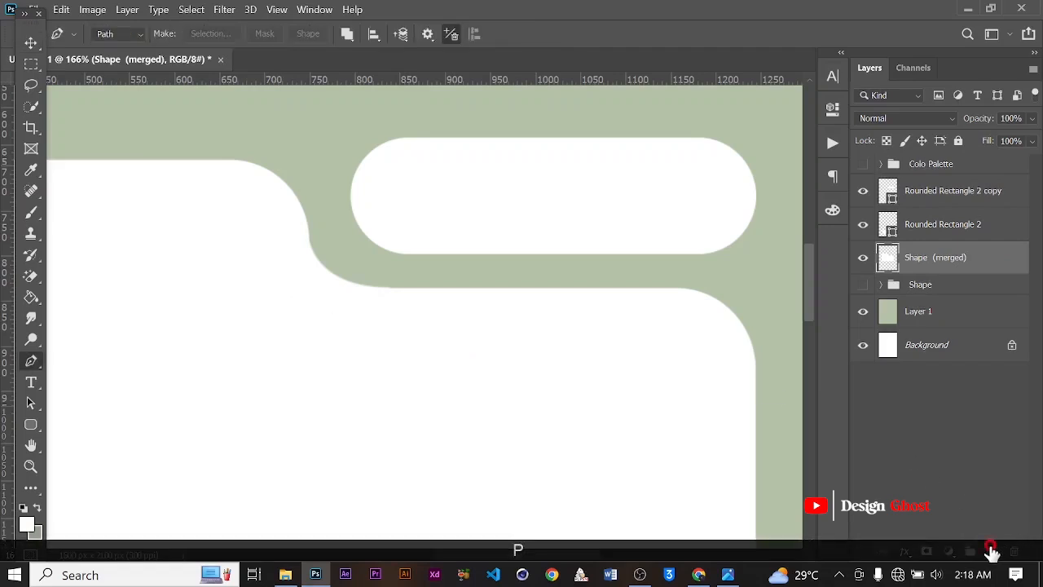
{"action": "left_click", "coordinate": [992, 551]}
Step: Trace the stepped shape's inner corner with a smooth Pen tool curve and close the path inside the white area
{"action": "scroll", "coordinate": [314, 238], "scroll_direction": "up", "scroll_amount": 2}
{"action": "left_click", "coordinate": [313, 229]}
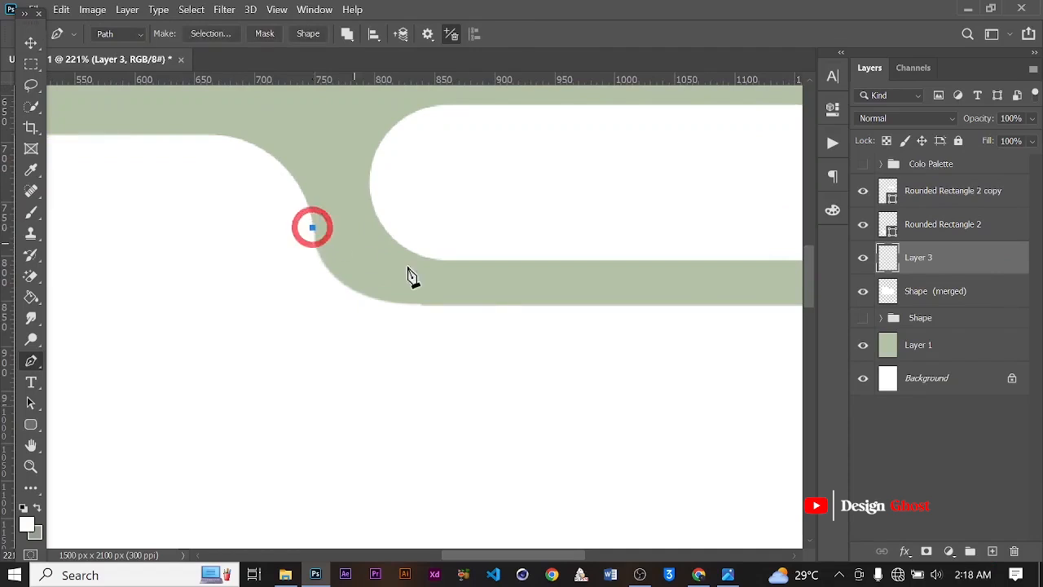
{"action": "left_click_drag", "start_coordinate": [457, 305], "coordinate": [572, 301]}
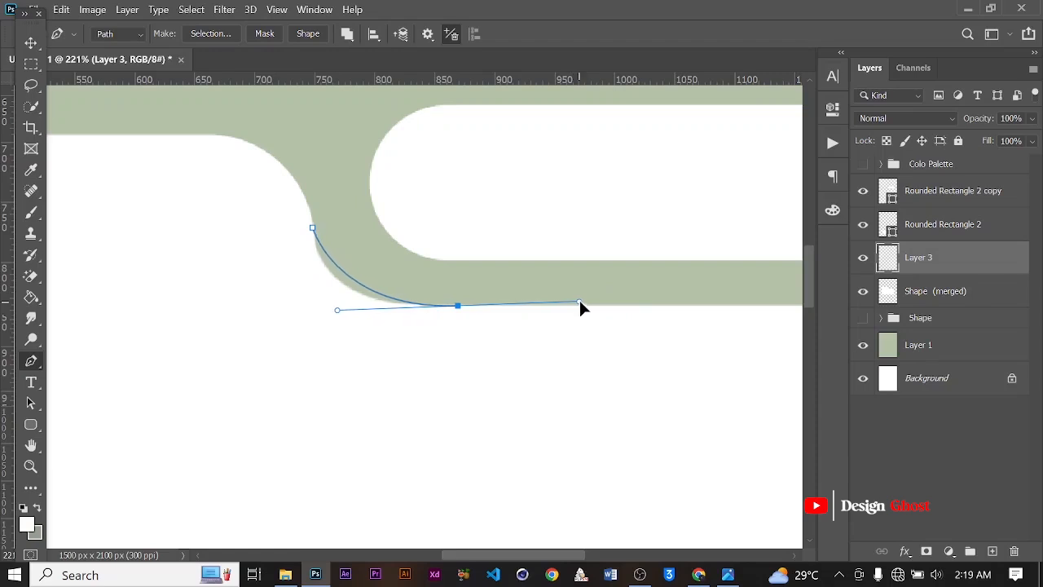
{"action": "left_click_drag", "start_coordinate": [581, 301], "coordinate": [599, 296]}
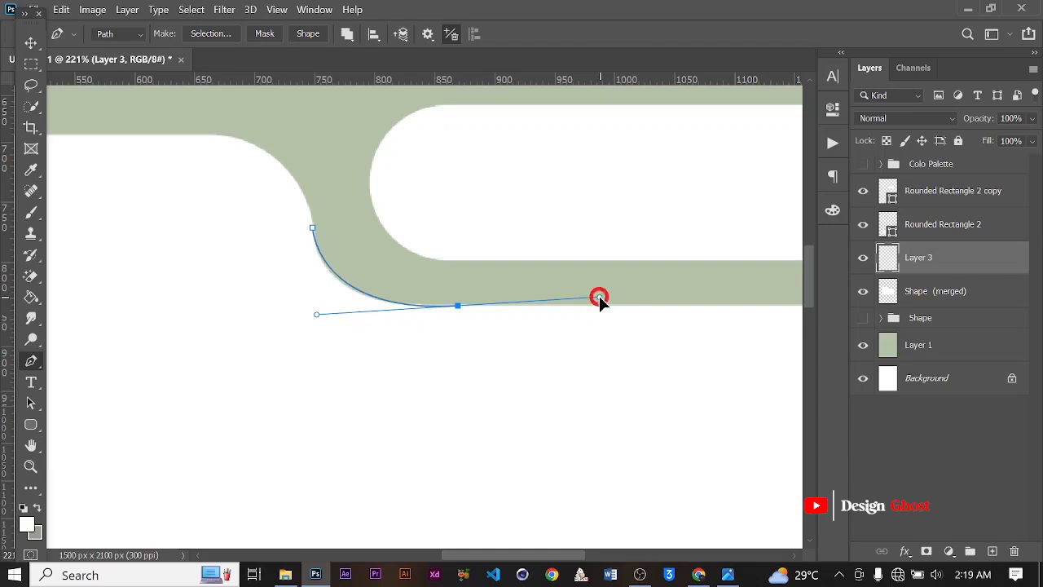
{"action": "left_click", "coordinate": [459, 306], "text": "alt"}
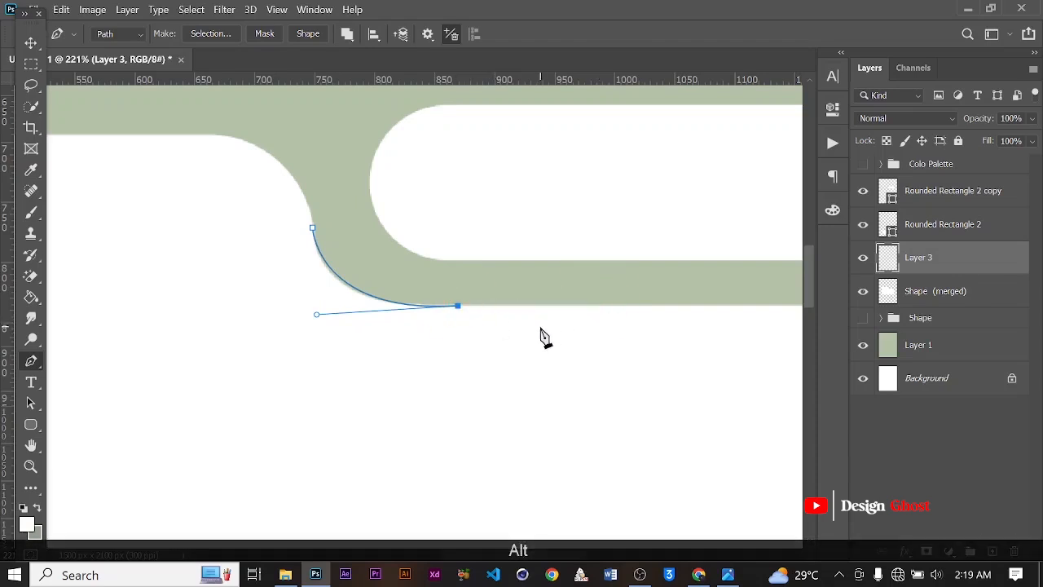
{"action": "scroll", "coordinate": [542, 329], "scroll_direction": "down", "scroll_amount": 1}
{"action": "left_click", "coordinate": [518, 379]}
{"action": "left_click_drag", "start_coordinate": [425, 423], "coordinate": [415, 422]}
{"action": "left_click_drag", "start_coordinate": [315, 408], "coordinate": [291, 376]}
{"action": "left_click_drag", "start_coordinate": [270, 345], "coordinate": [277, 297]}
{"action": "left_click", "coordinate": [333, 237]}
{"action": "scroll", "coordinate": [362, 322], "scroll_direction": "down", "scroll_amount": 2}
Step: Turn the corner path into a new anti-aliased selection with 0.4 px feather, fill it white and deselect
{"action": "right_click", "coordinate": [377, 355]}
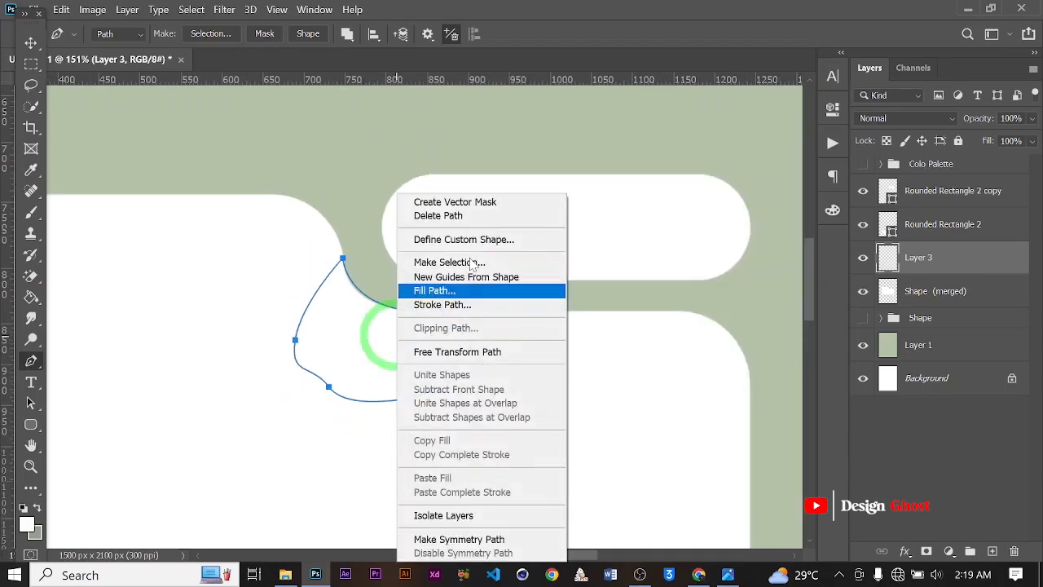
{"action": "left_click", "coordinate": [444, 261]}
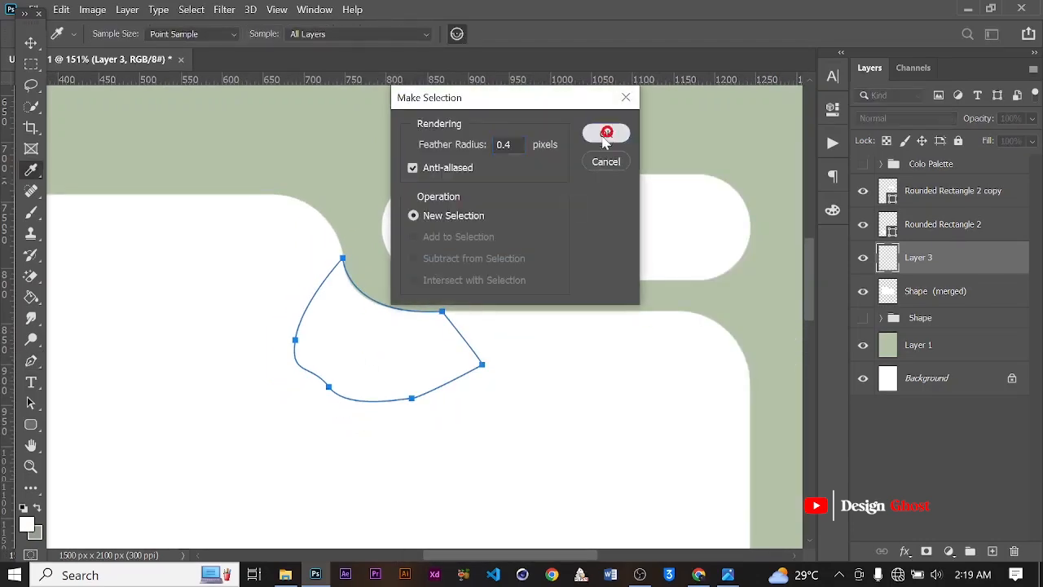
{"action": "left_click", "coordinate": [603, 134]}
{"action": "key", "text": "g"}
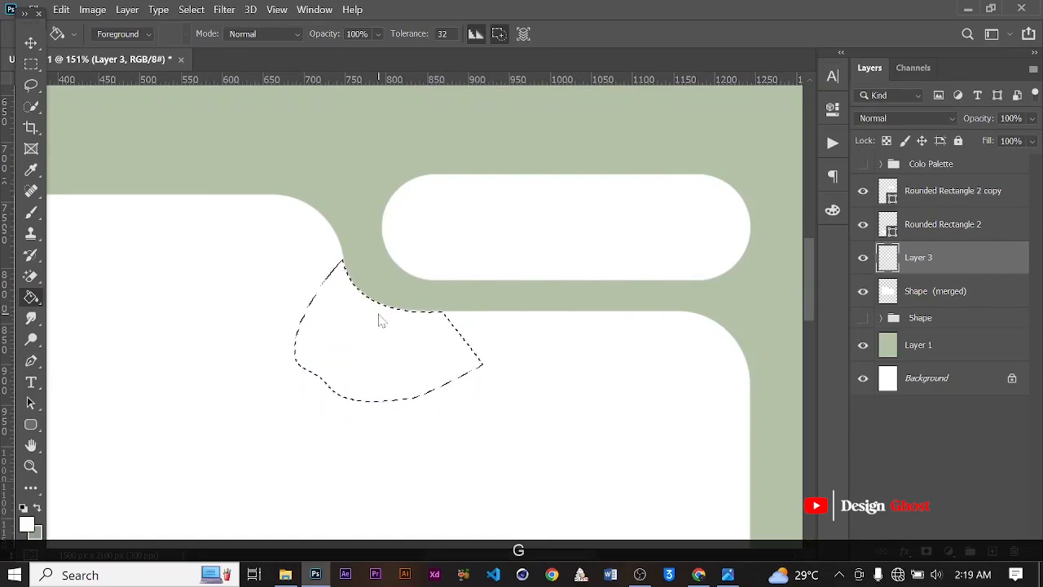
{"action": "key", "text": "ctrl"}
{"action": "key", "text": "ctrl+d"}
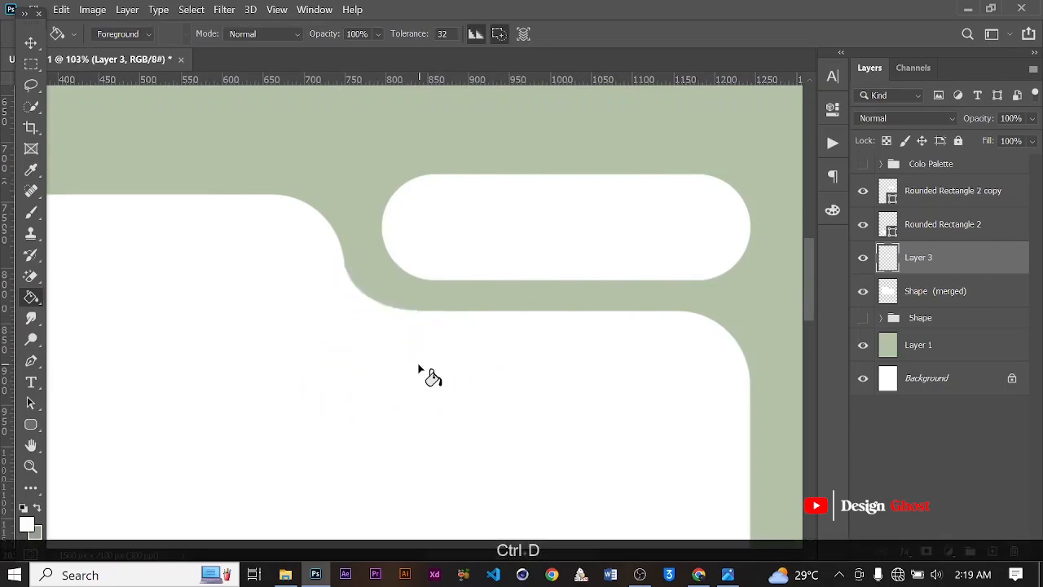
{"action": "scroll", "coordinate": [420, 368], "scroll_direction": "down", "scroll_amount": 5}
{"action": "scroll", "coordinate": [391, 347], "scroll_direction": "up", "scroll_amount": 4}
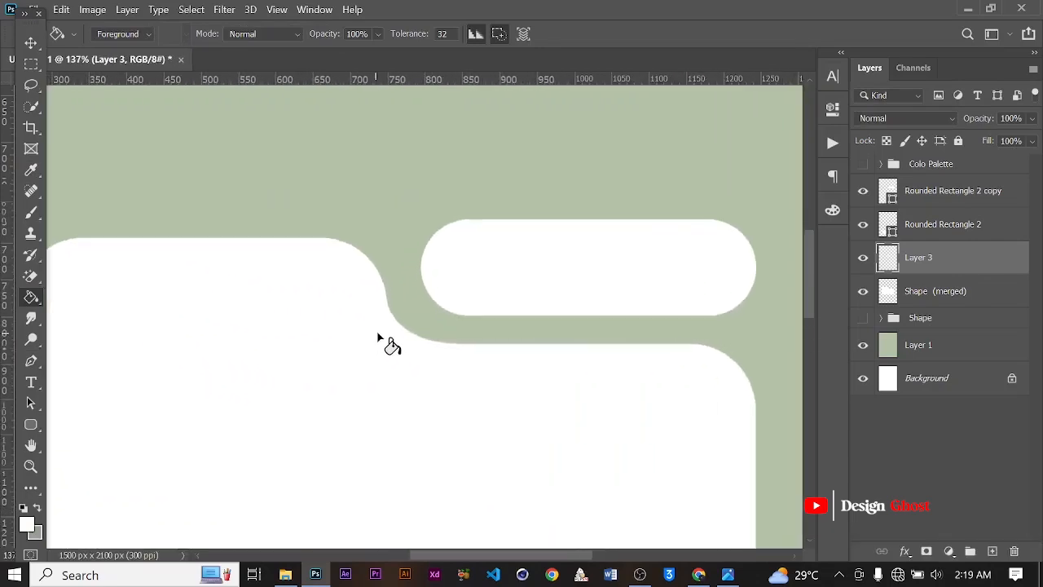
{"action": "scroll", "coordinate": [473, 348], "scroll_direction": "down", "scroll_amount": 5}
{"action": "scroll", "coordinate": [465, 346], "scroll_direction": "down", "scroll_amount": 1}
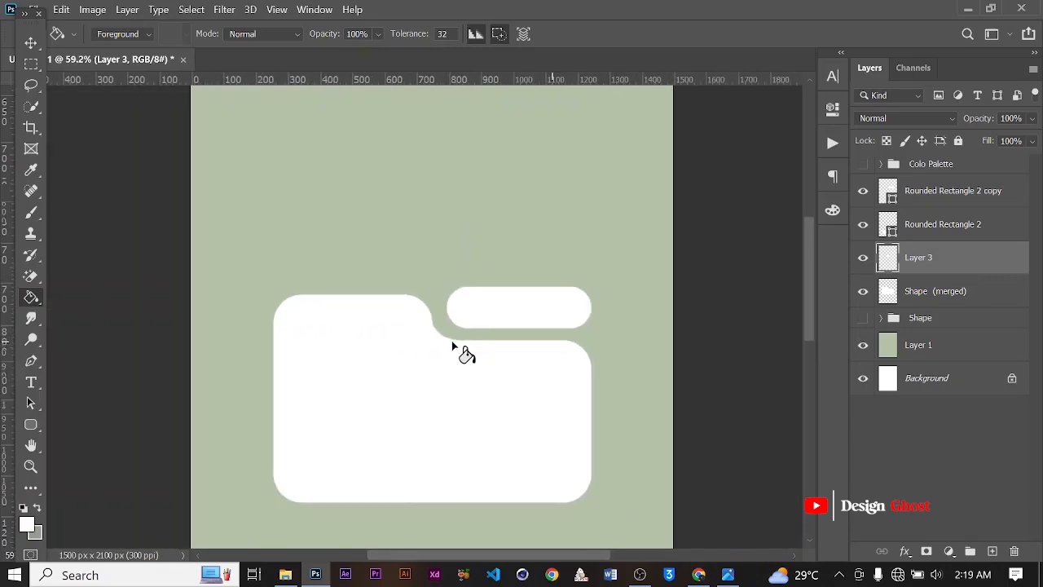
Step: Duplicate the bottom rounded rectangle straight upward so the copy overlaps the lower edge of the stepped shape
{"action": "key", "text": "v"}
{"action": "scroll", "coordinate": [493, 337], "scroll_direction": "down", "scroll_amount": 3}
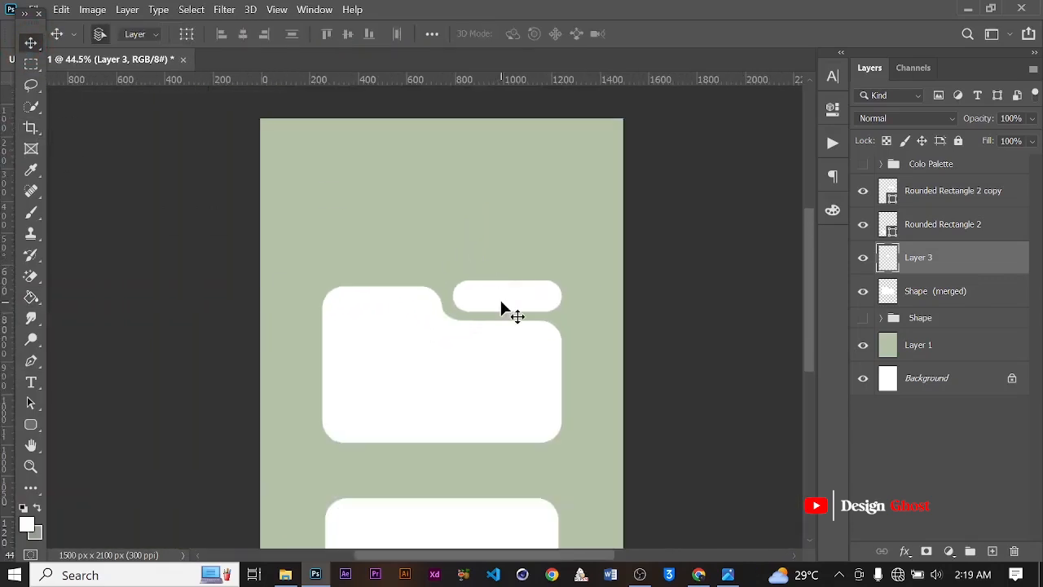
{"action": "left_click", "coordinate": [501, 309]}
{"action": "key", "text": "ctrl+0"}
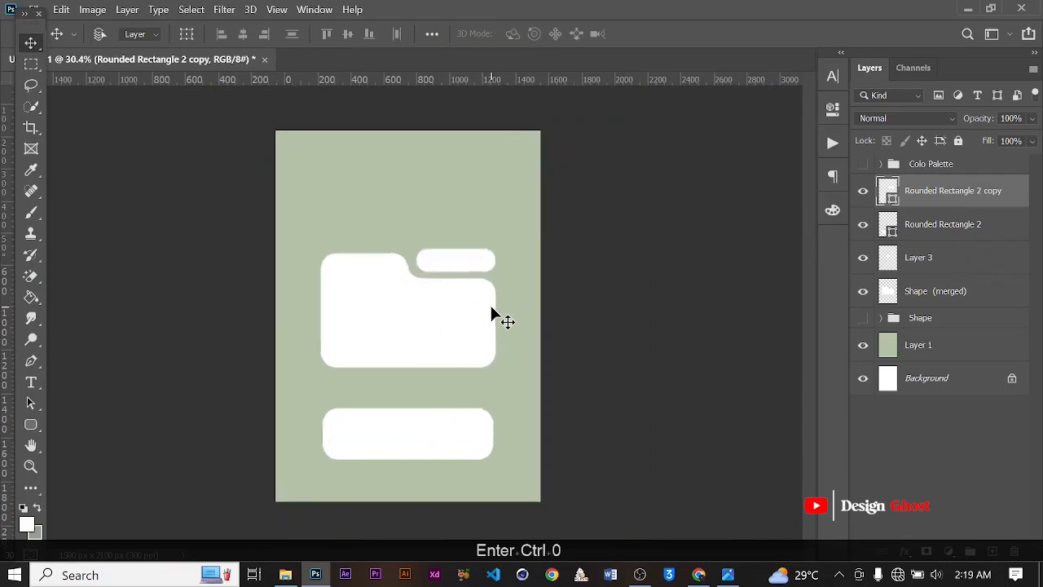
{"action": "scroll", "coordinate": [421, 359], "scroll_direction": "up", "scroll_amount": 5}
{"action": "left_click_drag", "start_coordinate": [423, 401], "coordinate": [459, 311]}
{"action": "scroll", "coordinate": [397, 386], "scroll_direction": "down", "scroll_amount": 2}
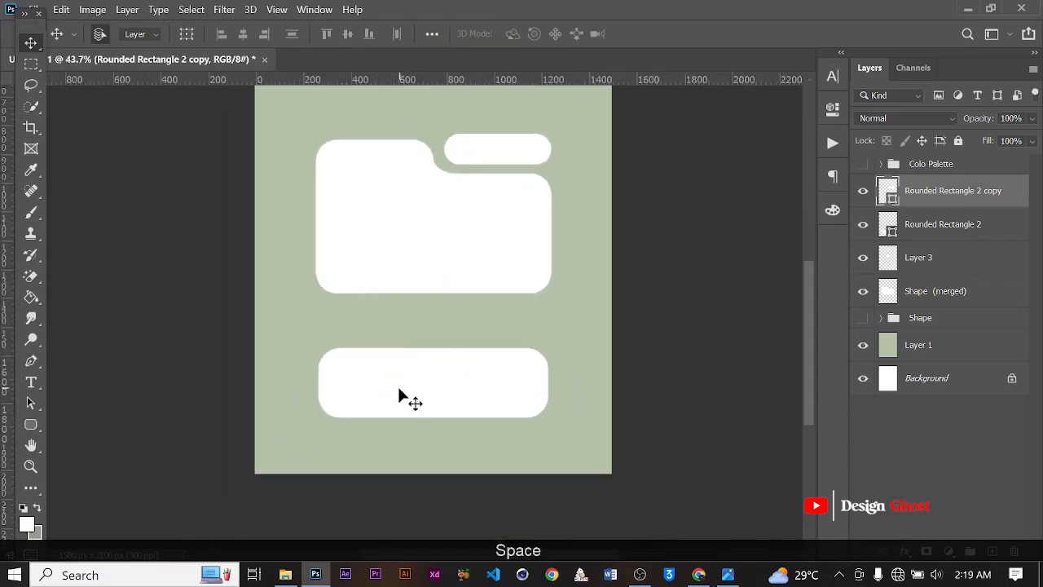
{"action": "left_click", "coordinate": [404, 389]}
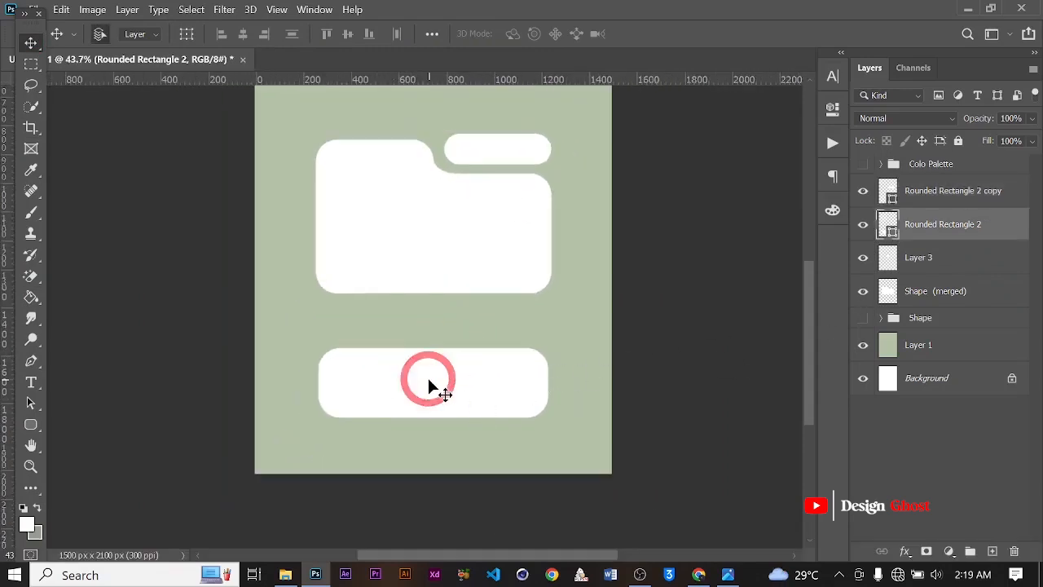
{"action": "left_click_drag", "start_coordinate": [426, 384], "coordinate": [425, 314]}
Step: Transform the overlapping copy into a shorter, narrower rectangle fitted in the gap under the stepped shape, near its left edge
{"action": "key", "text": "ctrl+t"}
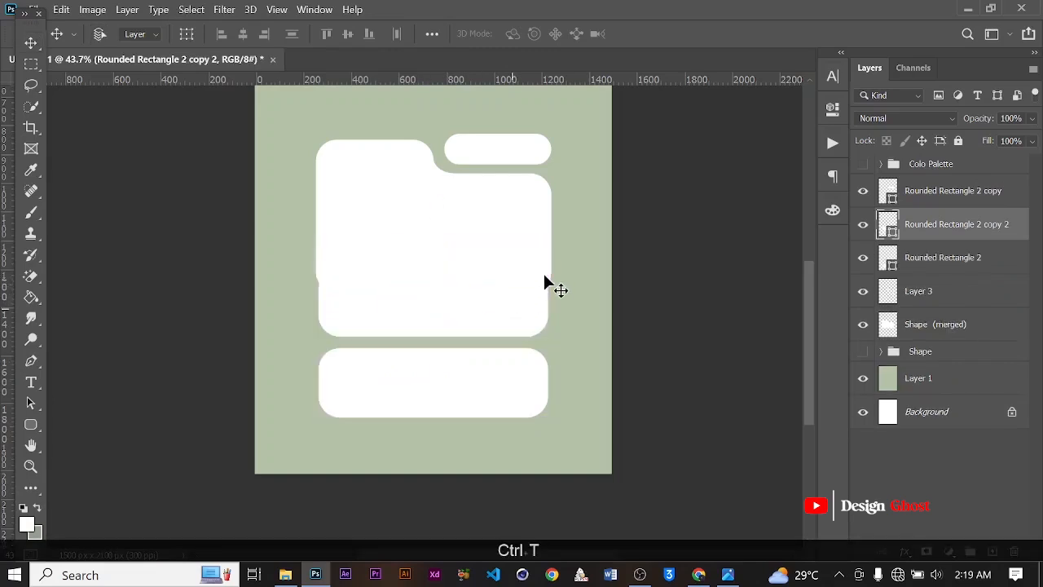
{"action": "left_click_drag", "start_coordinate": [546, 264], "coordinate": [513, 276]}
{"action": "scroll", "coordinate": [413, 306], "scroll_direction": "up", "scroll_amount": 2}
{"action": "left_click_drag", "start_coordinate": [454, 310], "coordinate": [448, 313]}
{"action": "left_click_drag", "start_coordinate": [502, 285], "coordinate": [482, 291]}
{"action": "left_click", "coordinate": [766, 34]}
Step: Nudge the large bottom rounded rectangle down slightly to widen the gap below the small rectangle
{"action": "key", "text": "alt+bracketleft"}
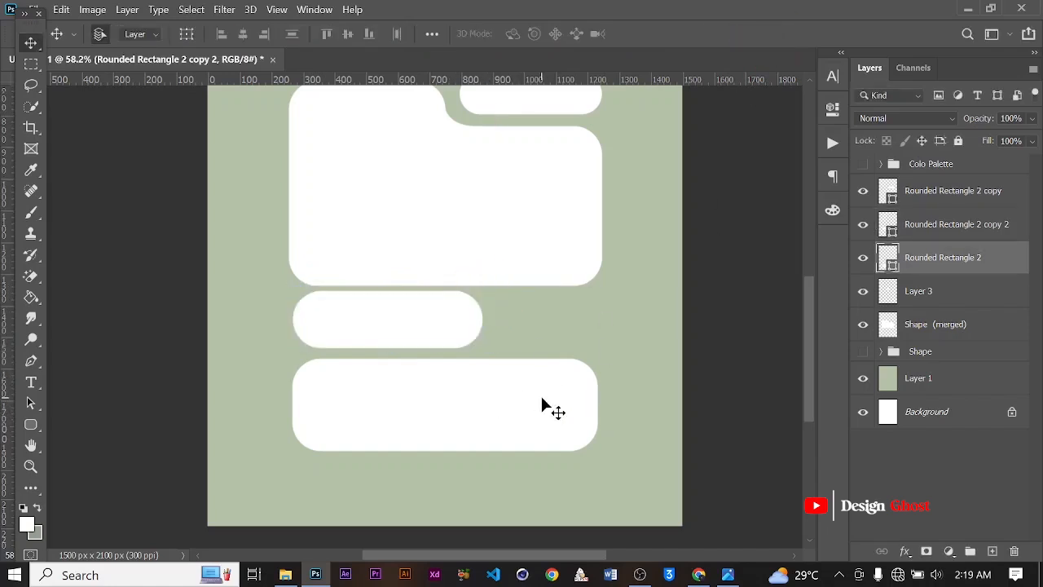
{"action": "key", "text": "Down"}
{"action": "key", "text": "Down"}
{"action": "key", "text": "Down"}
{"action": "key", "text": "Down"}
{"action": "key", "text": "Down"}
{"action": "key", "text": "Down"}
{"action": "key", "text": "Down"}
{"action": "key", "text": "Down"}
{"action": "key", "text": "Down"}
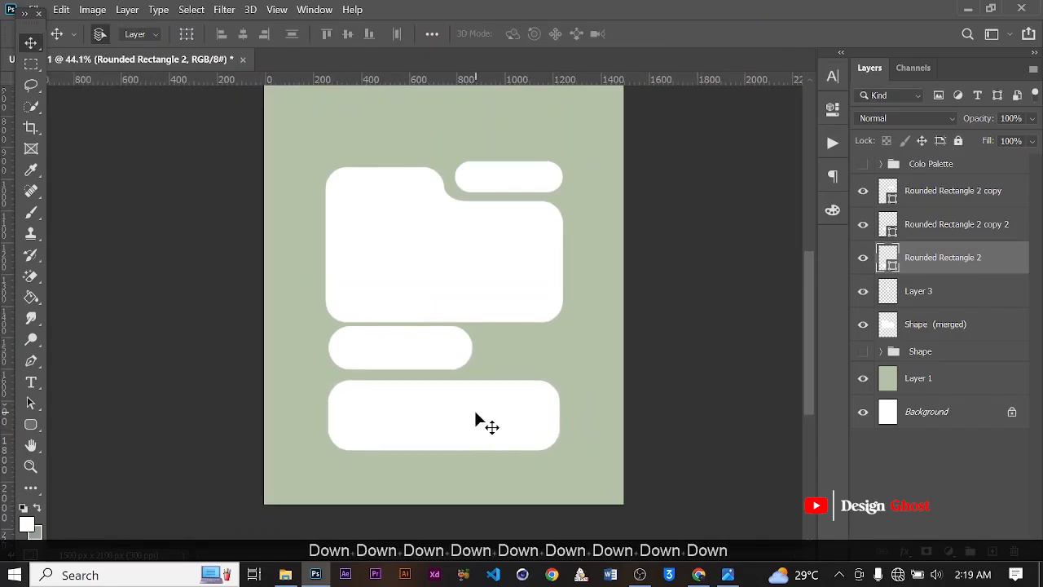
{"action": "key", "text": "Down"}
{"action": "scroll", "coordinate": [460, 408], "scroll_direction": "down", "scroll_amount": 3}
{"action": "key", "text": "Down"}
{"action": "scroll", "coordinate": [452, 389], "scroll_direction": "up", "scroll_amount": 5}
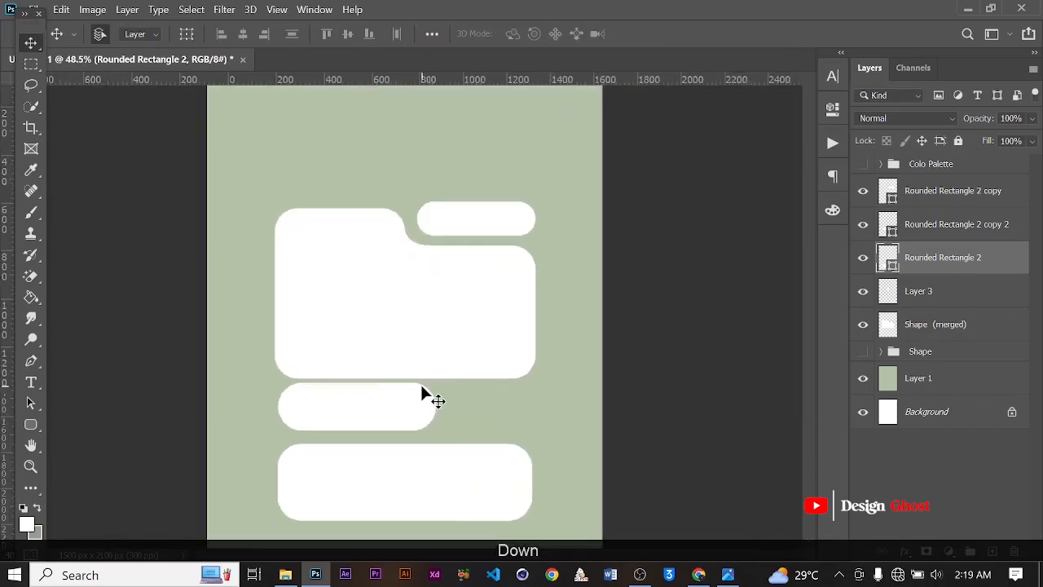
Step: Reduce the corner radii of the small rectangle under the stepped shape so its corners are only slightly rounded
{"action": "left_click", "coordinate": [368, 401]}
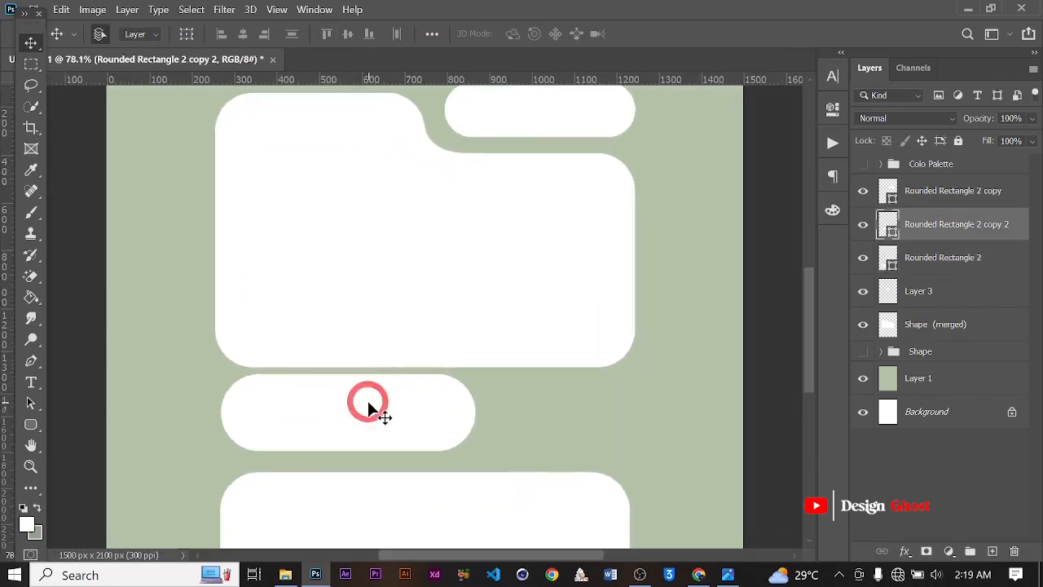
{"action": "left_click", "coordinate": [833, 110]}
{"action": "left_click_drag", "start_coordinate": [599, 271], "coordinate": [554, 282]}
{"action": "left_click", "coordinate": [784, 103]}
Step: Nudge the small rectangle down so it sits evenly between the stepped shape and the bottom rectangle
{"action": "scroll", "coordinate": [471, 381], "scroll_direction": "down", "scroll_amount": 2}
{"action": "key", "text": "Down"}
{"action": "key", "text": "Down"}
{"action": "scroll", "coordinate": [471, 380], "scroll_direction": "down", "scroll_amount": 1}
{"action": "scroll", "coordinate": [471, 380], "scroll_direction": "down", "scroll_amount": 1}
{"action": "key", "text": "Down"}
{"action": "key", "text": "Down"}
{"action": "key", "text": "Down"}
{"action": "key", "text": "Down"}
{"action": "key", "text": "Down"}
{"action": "key", "text": "Down"}
{"action": "scroll", "coordinate": [473, 390], "scroll_direction": "up", "scroll_amount": 1}
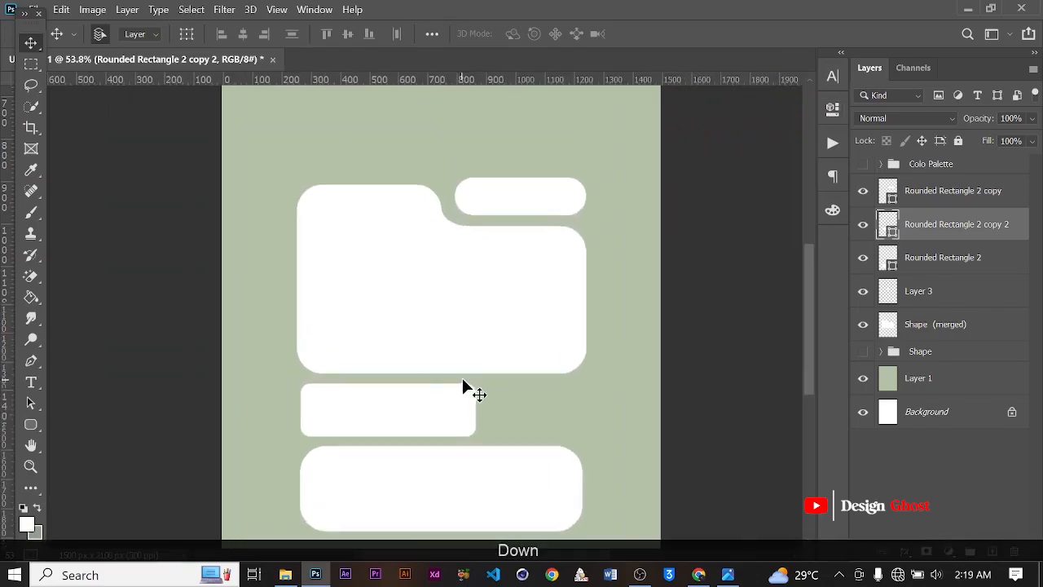
{"action": "key", "text": "ctrl+0"}
{"action": "scroll", "coordinate": [471, 376], "scroll_direction": "down", "scroll_amount": 1}
{"action": "scroll", "coordinate": [447, 373], "scroll_direction": "up", "scroll_amount": 2}
{"action": "key", "text": "Return"}
{"action": "key", "text": "ctrl+0"}
{"action": "scroll", "coordinate": [447, 368], "scroll_direction": "down", "scroll_amount": 2}
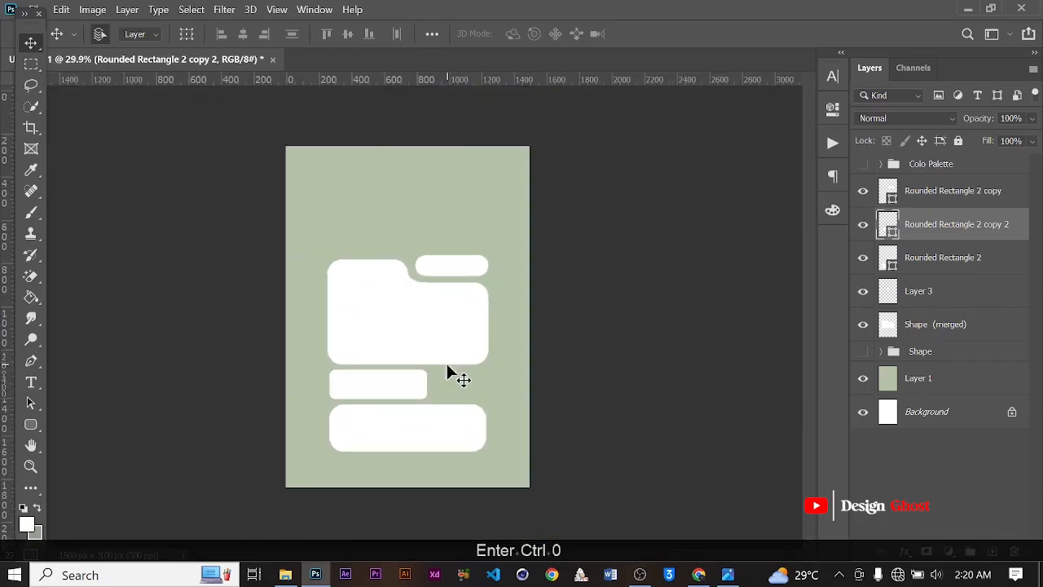
{"action": "left_click", "coordinate": [919, 198]}
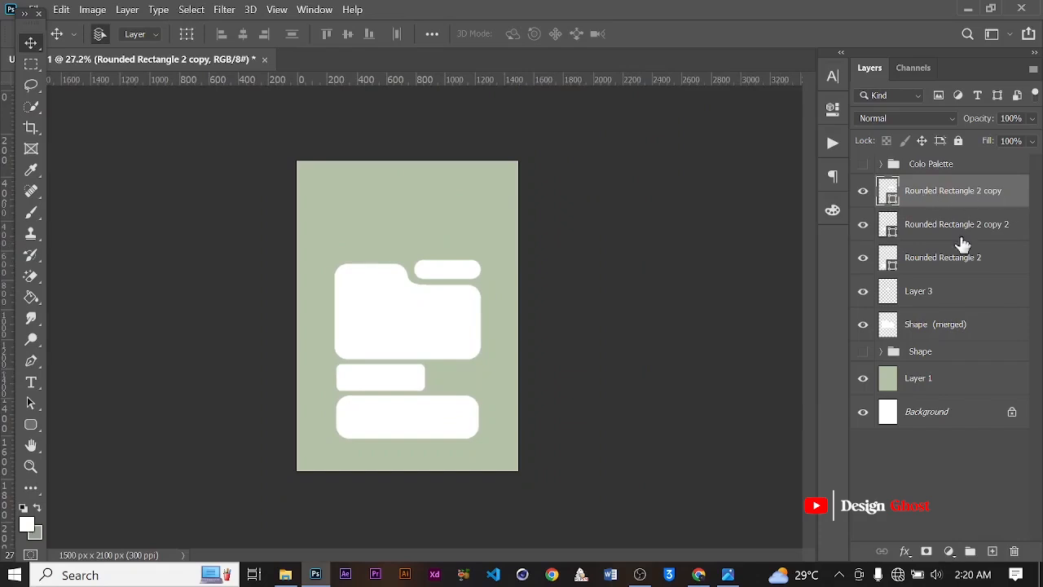
{"action": "left_click", "coordinate": [997, 337], "text": "shift"}
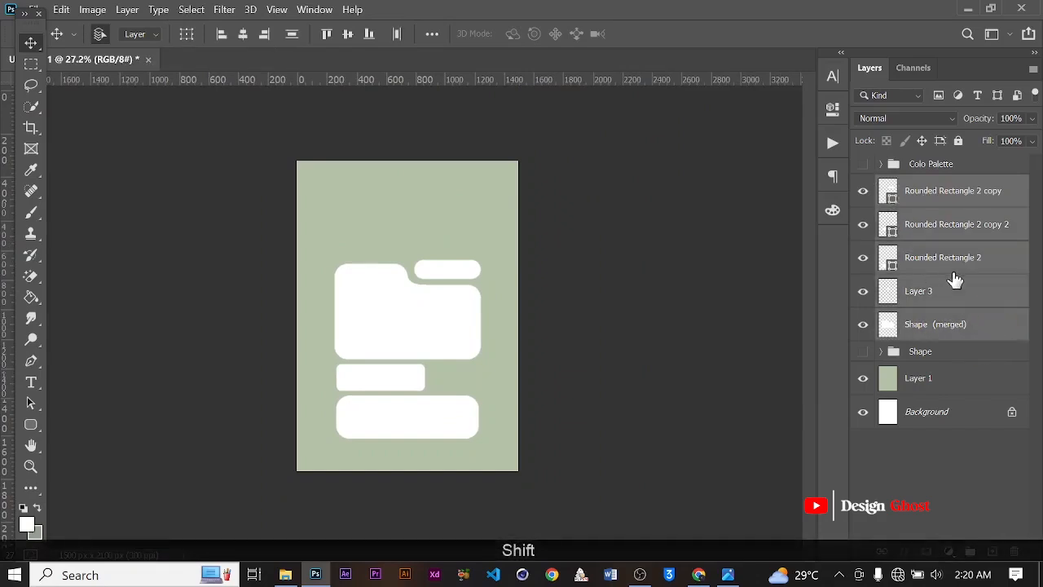
{"action": "left_click", "coordinate": [982, 238]}
{"action": "scroll", "coordinate": [459, 323], "scroll_direction": "up", "scroll_amount": 2}
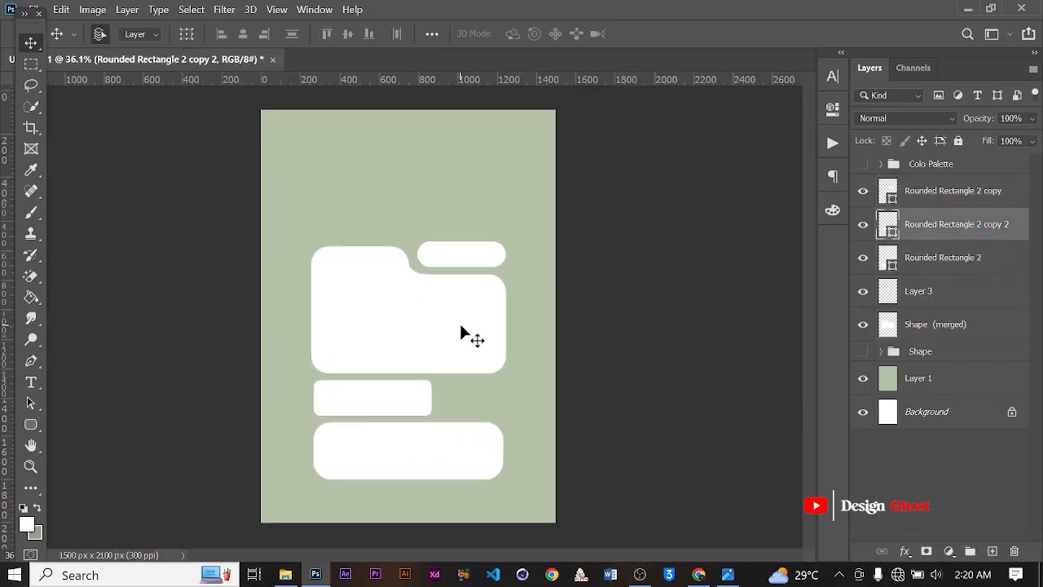
{"action": "scroll", "coordinate": [461, 324], "scroll_direction": "down", "scroll_amount": 1}
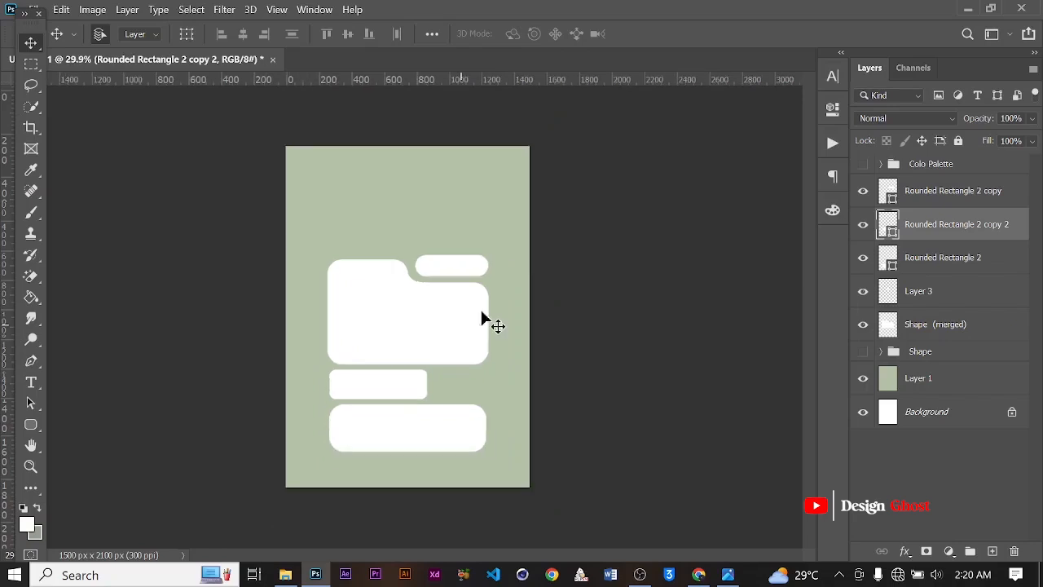
Step: Show the color palette group and sample its dark green #3b4338 swatch as the foreground color with the bottom rectangle selected
{"action": "left_click", "coordinate": [863, 165]}
{"action": "scroll", "coordinate": [347, 235], "scroll_direction": "up", "scroll_amount": 2}
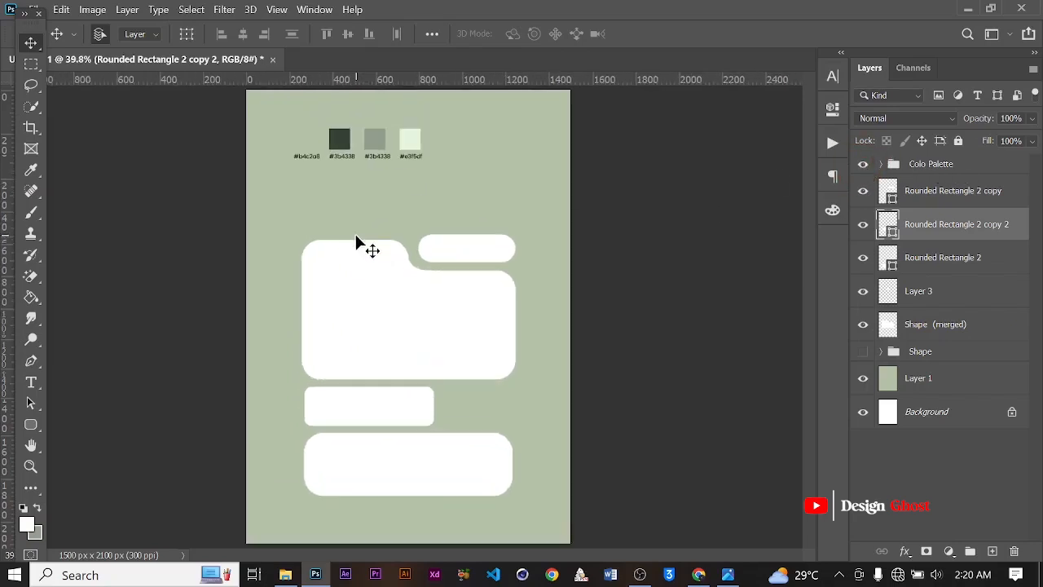
{"action": "scroll", "coordinate": [347, 244], "scroll_direction": "down", "scroll_amount": 1}
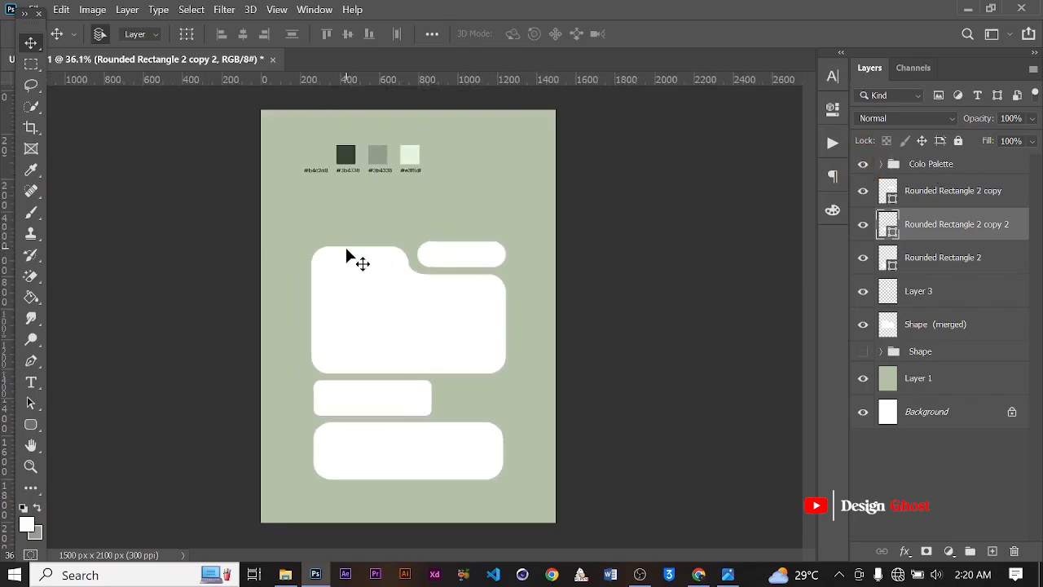
{"action": "left_click", "coordinate": [436, 468]}
{"action": "left_click", "coordinate": [28, 528]}
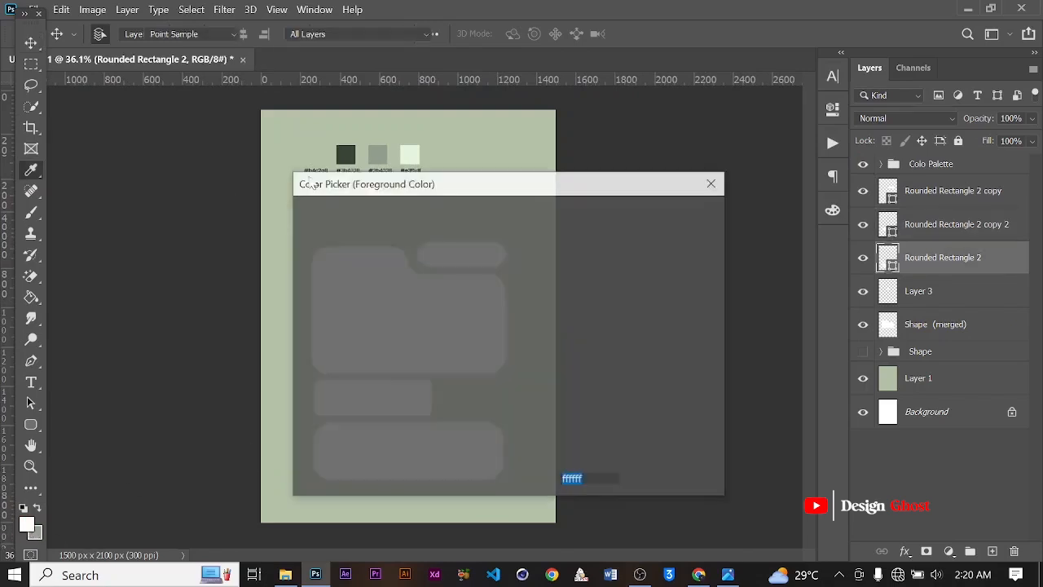
{"action": "left_click", "coordinate": [345, 154]}
{"action": "left_click", "coordinate": [669, 214]}
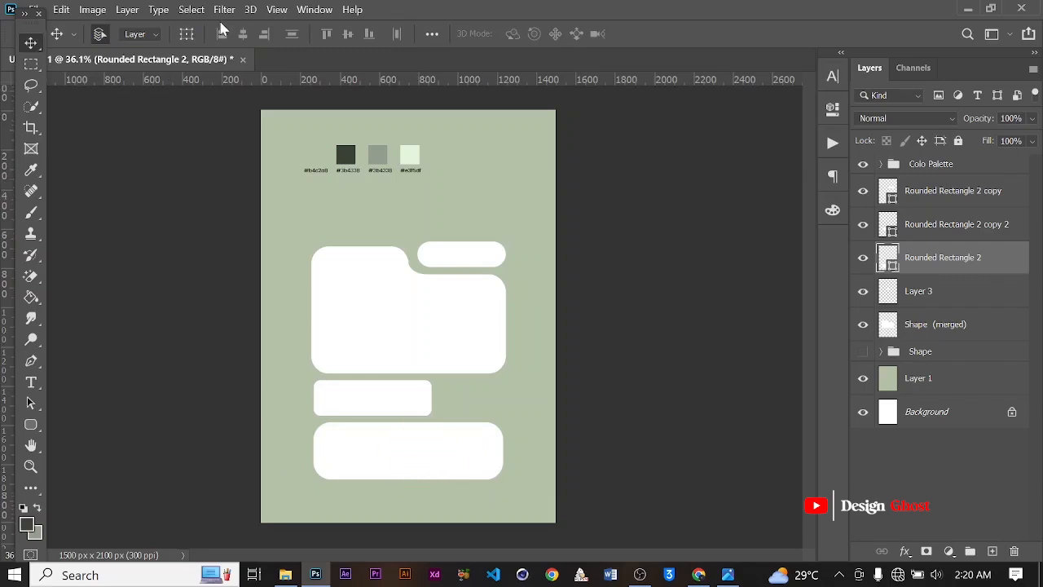
Step: Fill the large bottom rounded rectangle with the sampled dark green
{"action": "key", "text": "u"}
{"action": "left_click", "coordinate": [182, 33]}
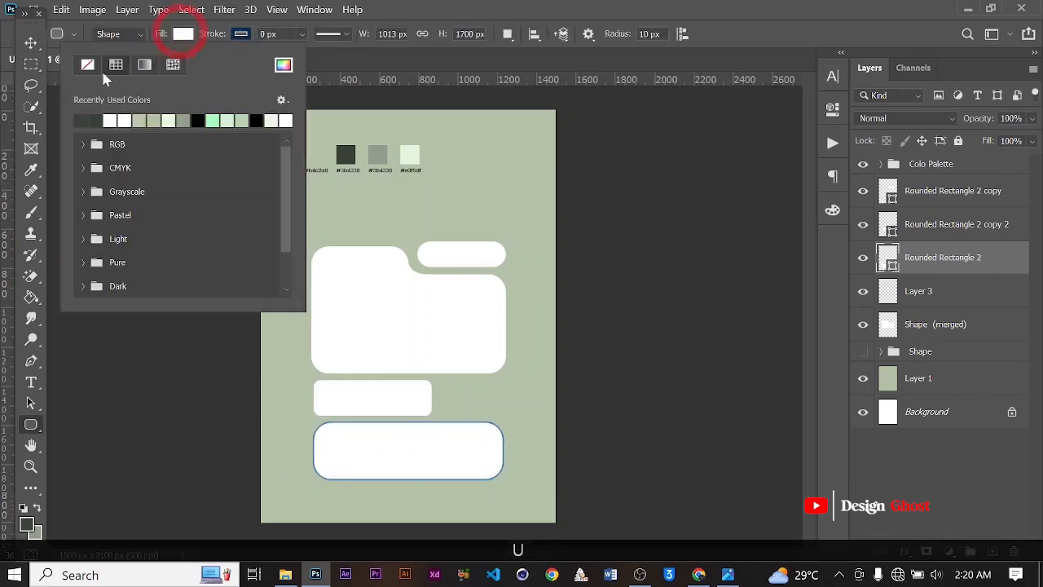
{"action": "left_click", "coordinate": [79, 119]}
{"action": "left_click", "coordinate": [31, 43]}
{"action": "scroll", "coordinate": [364, 356], "scroll_direction": "down", "scroll_amount": 3}
{"action": "scroll", "coordinate": [364, 356], "scroll_direction": "up", "scroll_amount": 5}
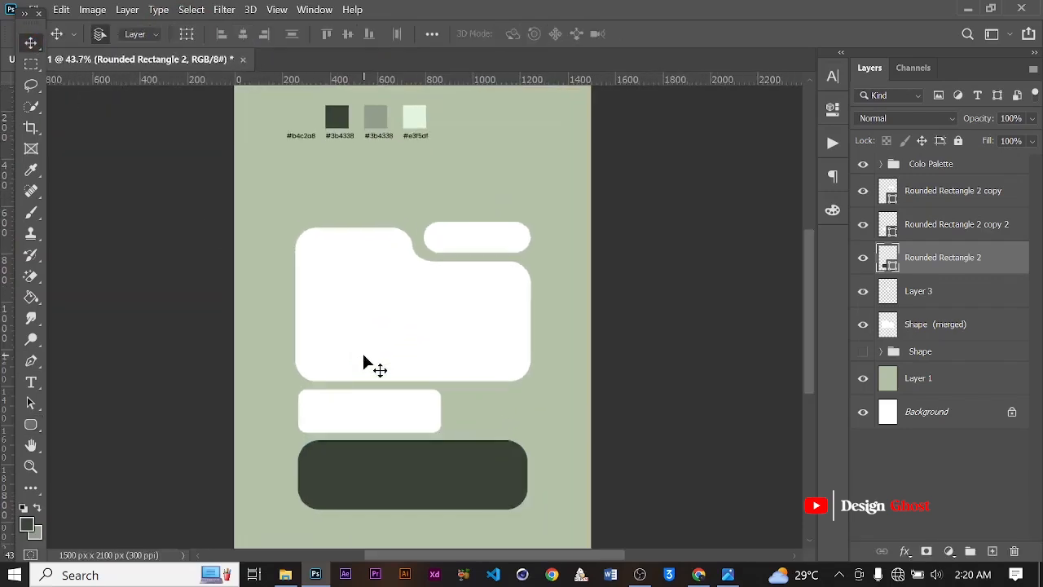
{"action": "scroll", "coordinate": [364, 364], "scroll_direction": "up", "scroll_amount": 1}
{"action": "left_click", "coordinate": [468, 356]}
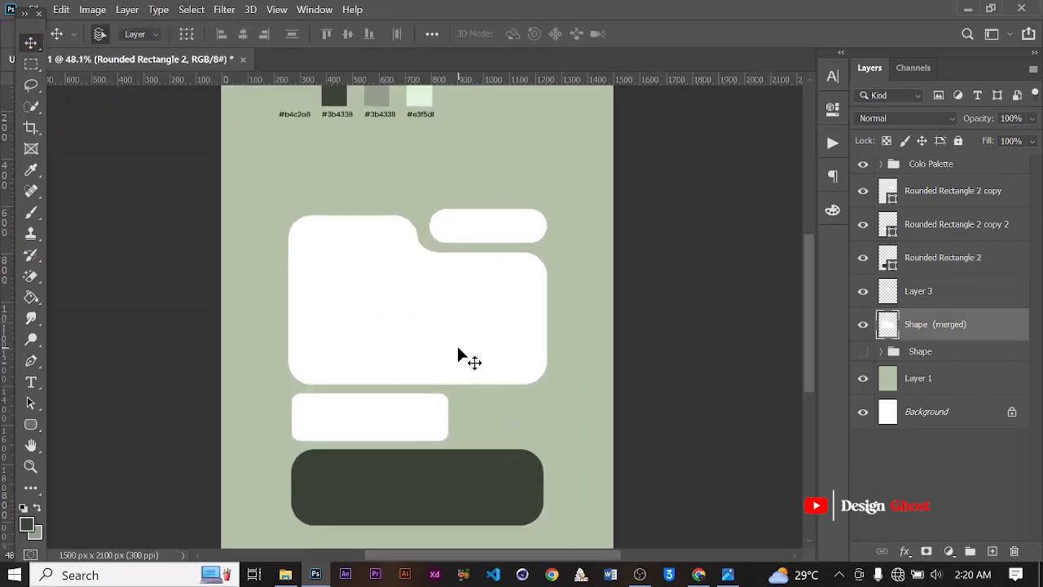
{"action": "left_click", "coordinate": [904, 554]}
{"action": "left_click", "coordinate": [946, 499]}
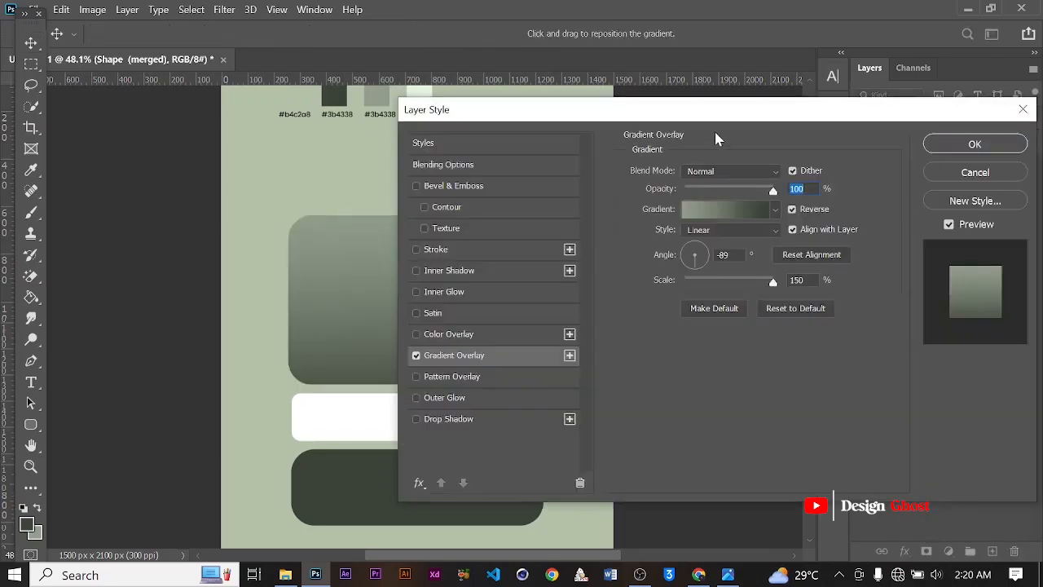
{"action": "left_click_drag", "start_coordinate": [707, 121], "coordinate": [896, 95]}
{"action": "left_click_drag", "start_coordinate": [550, 134], "coordinate": [465, 143]}
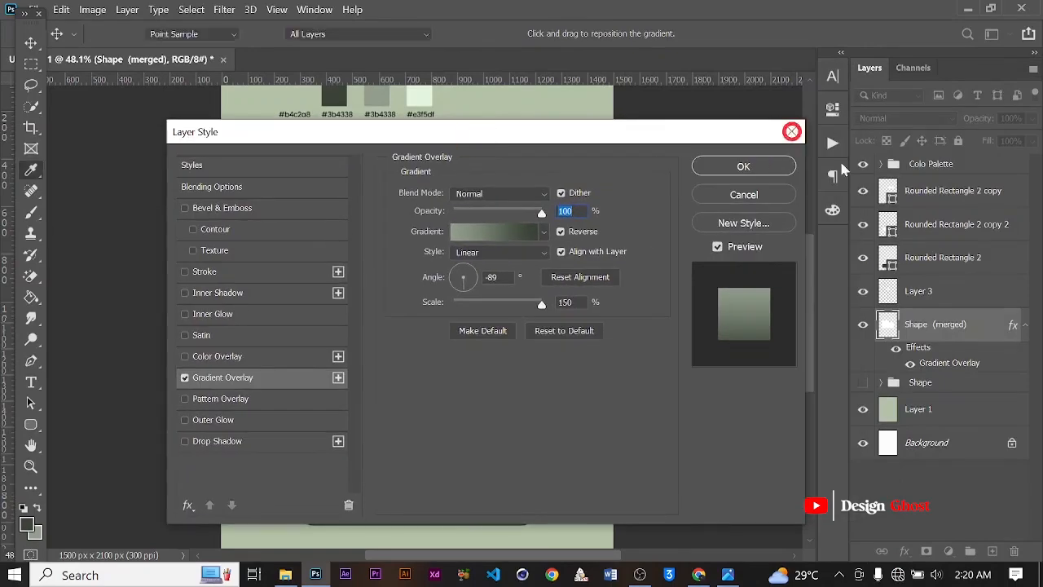
{"action": "left_click", "coordinate": [791, 131]}
Step: Merge Layer 3 with the merged stepped shape into a single layer
{"action": "left_click", "coordinate": [932, 294], "text": "ctrl"}
{"action": "right_click", "coordinate": [934, 299]}
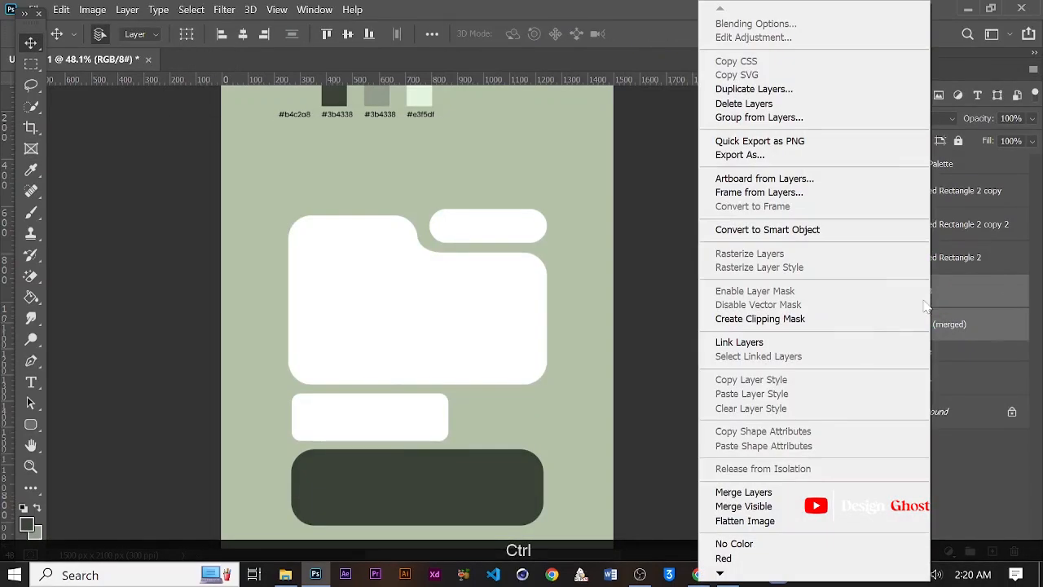
{"action": "left_click", "coordinate": [786, 492]}
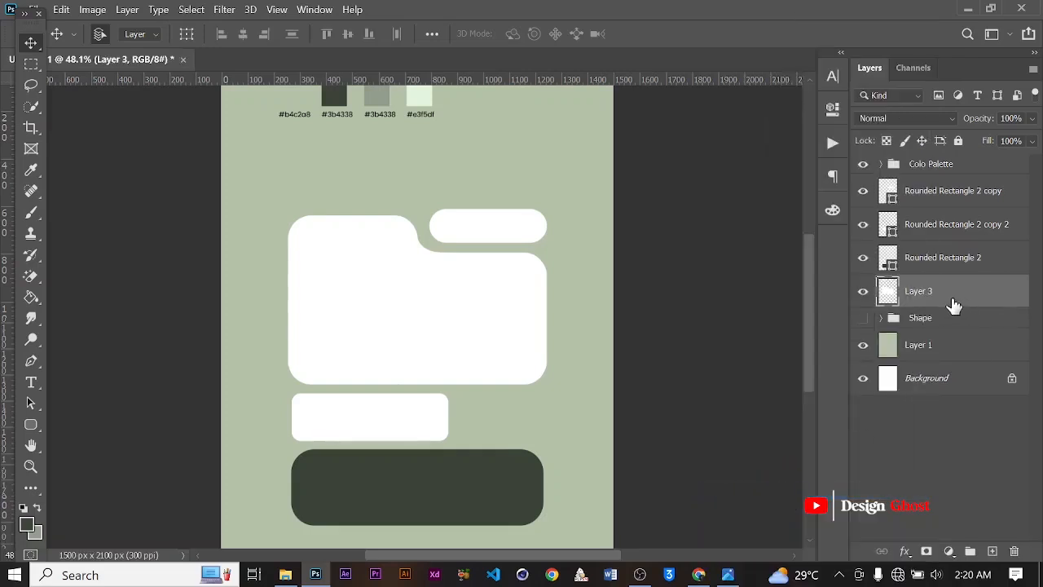
Step: Apply a reversed linear Gradient Overlay from grey-green to dark green on the stepped shape, at -89° and 150% scale
{"action": "left_click", "coordinate": [905, 551]}
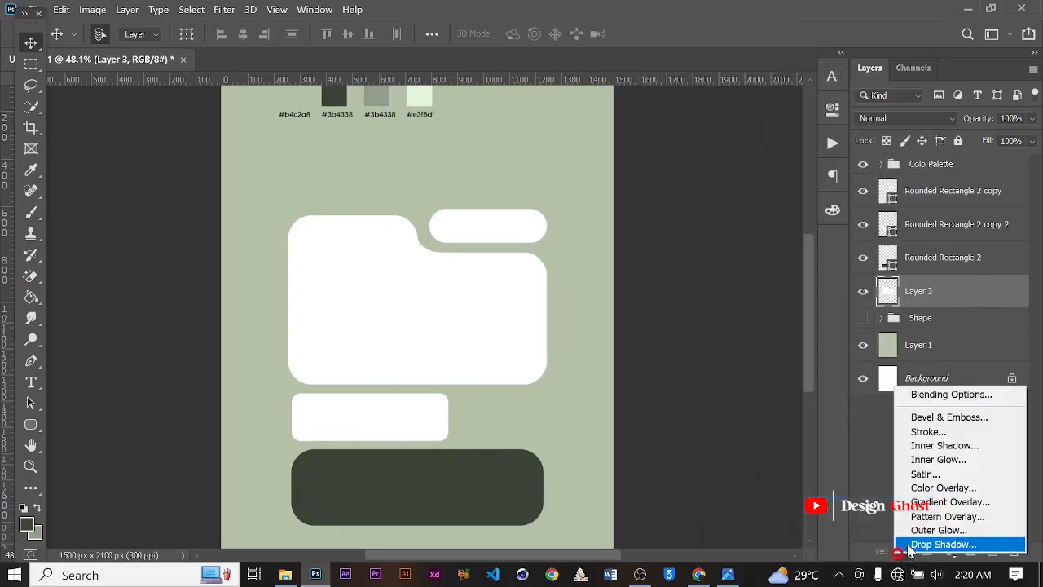
{"action": "left_click", "coordinate": [943, 503]}
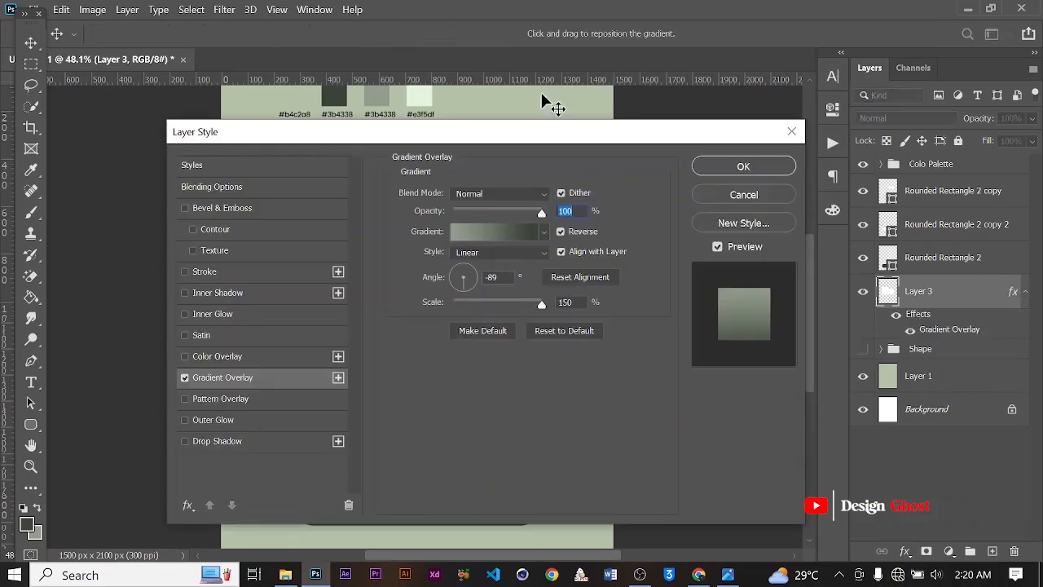
{"action": "left_click_drag", "start_coordinate": [534, 144], "coordinate": [796, 140]}
{"action": "left_click", "coordinate": [758, 231]}
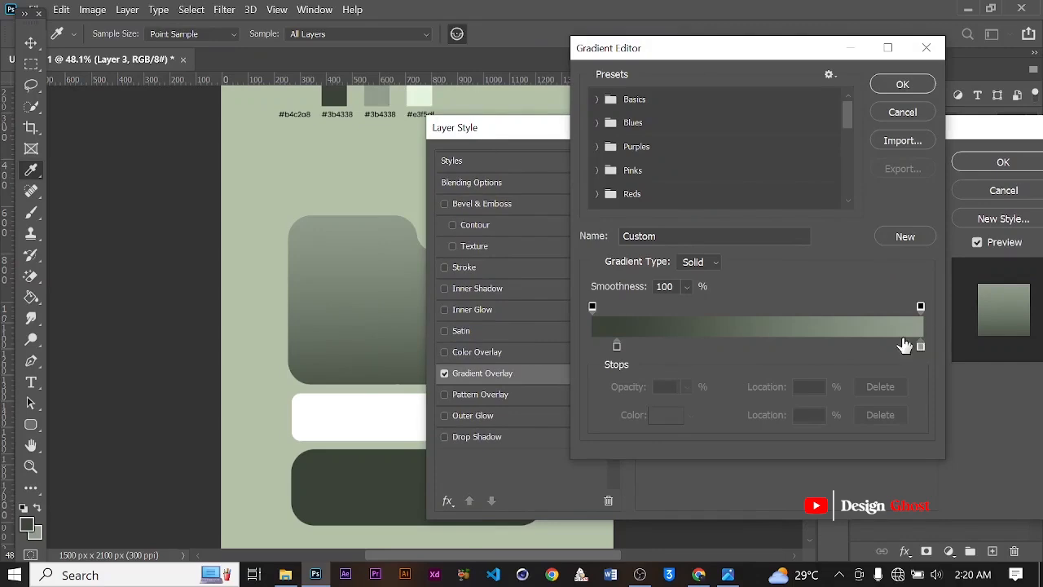
{"action": "left_click", "coordinate": [903, 86]}
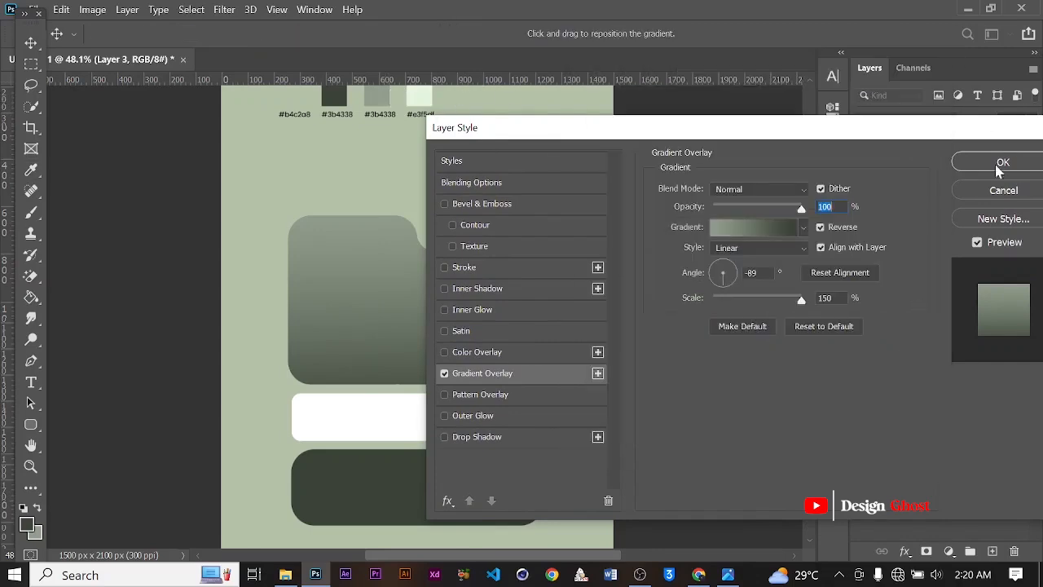
{"action": "left_click", "coordinate": [1000, 163]}
Step: Hide the color palette group so only the poster shapes remain on the canvas
{"action": "key", "text": "v"}
{"action": "scroll", "coordinate": [473, 290], "scroll_direction": "down", "scroll_amount": 1}
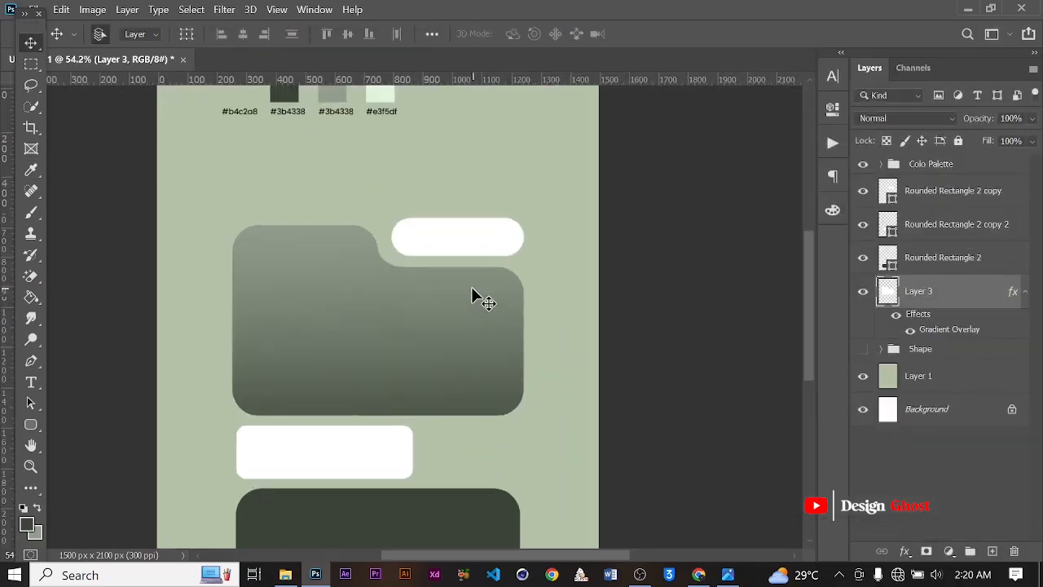
{"action": "key", "text": "Return"}
{"action": "key", "text": "ctrl+0"}
{"action": "left_click", "coordinate": [862, 167]}
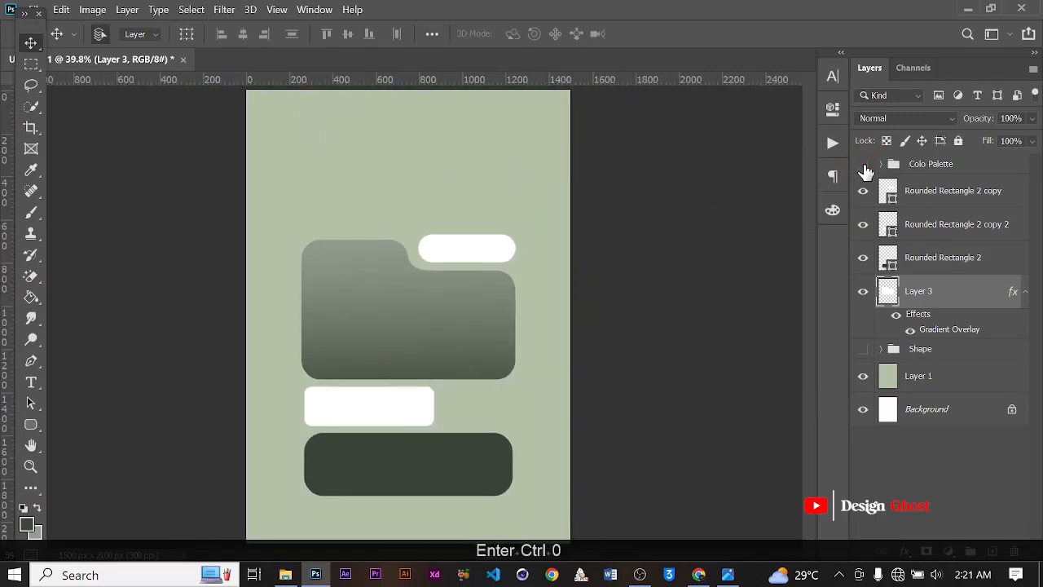
{"action": "scroll", "coordinate": [417, 306], "scroll_direction": "down", "scroll_amount": 1}
{"action": "scroll", "coordinate": [416, 306], "scroll_direction": "up", "scroll_amount": 1}
{"action": "key", "text": "Return"}
{"action": "key", "text": "ctrl+0"}
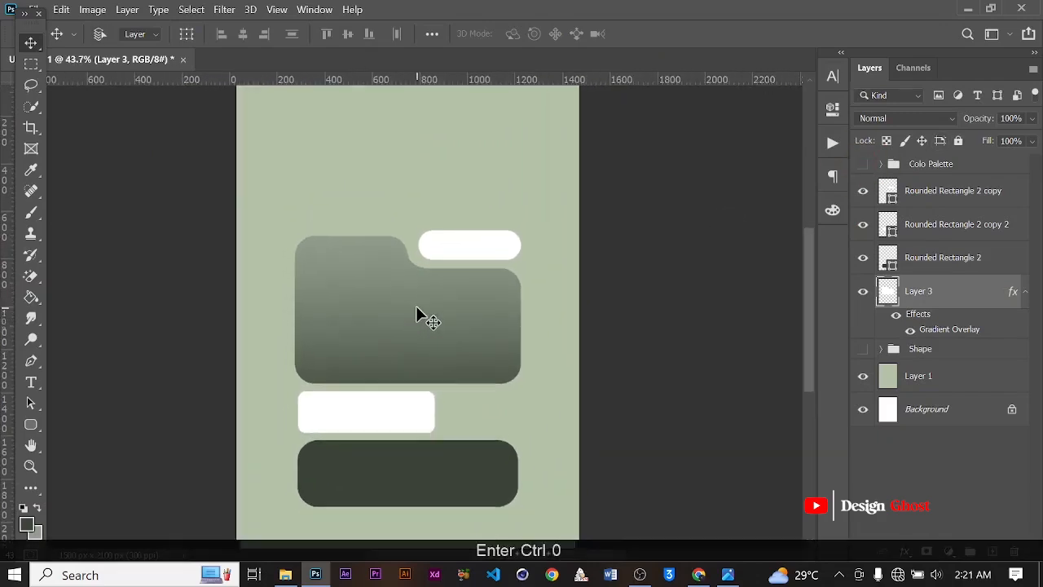
Step: Open Apple_AirPods_Max from the Air Pod folder in Photoshop and bring the headphone image into the poster document
{"action": "left_click", "coordinate": [285, 575]}
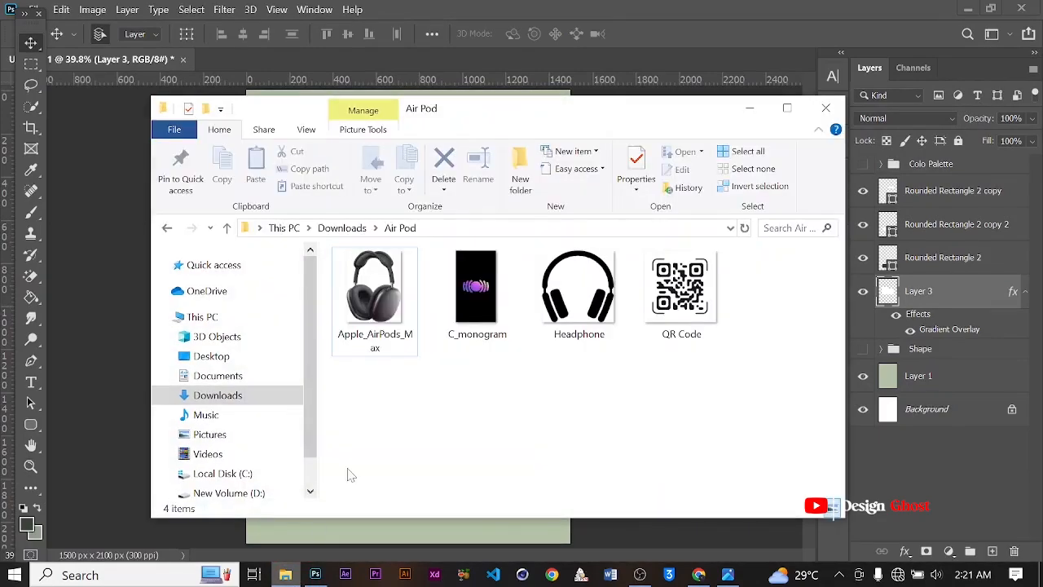
{"action": "left_click_drag", "start_coordinate": [375, 293], "coordinate": [648, 8]}
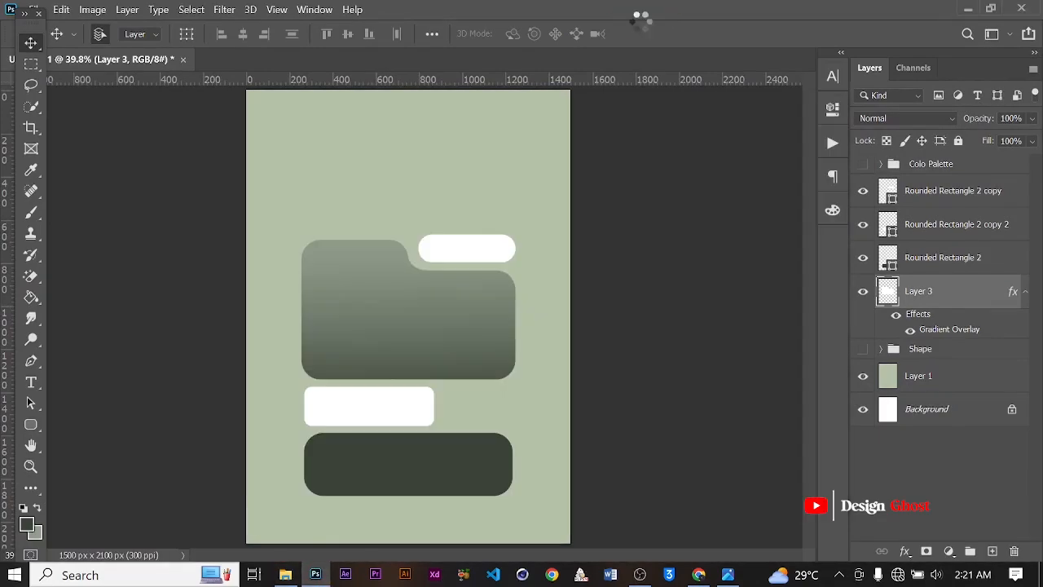
{"action": "left_click_drag", "start_coordinate": [446, 198], "coordinate": [489, 288]}
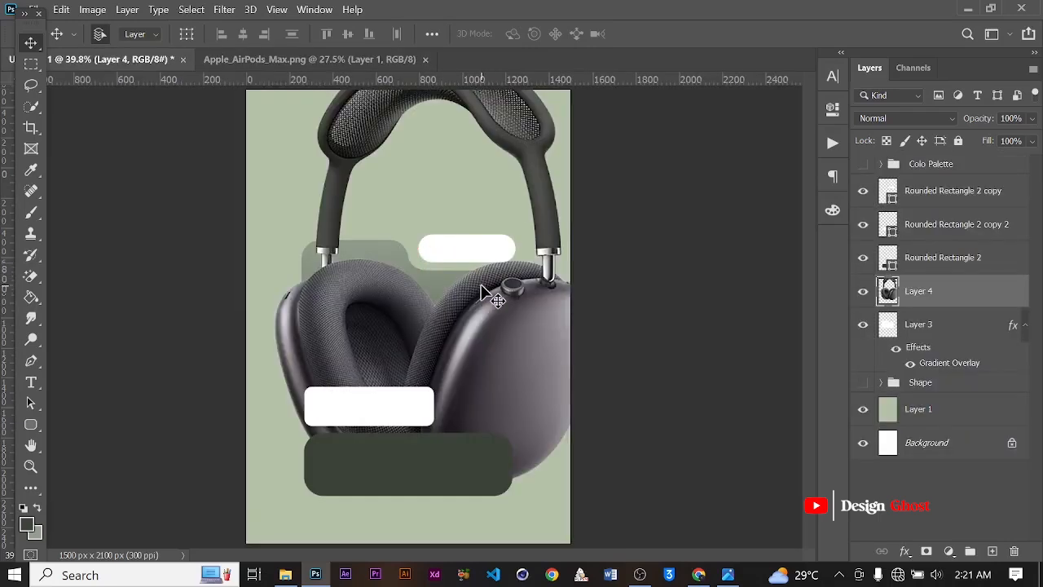
Step: Scale the headphones down to about 55.8% and place them over the right side of the shapes
{"action": "key", "text": "ctrl+minus"}
{"action": "key", "text": "ctrl+t"}
{"action": "key", "text": "ctrl+minus"}
{"action": "left_click_drag", "start_coordinate": [531, 149], "coordinate": [433, 264]}
{"action": "left_click_drag", "start_coordinate": [407, 314], "coordinate": [489, 306]}
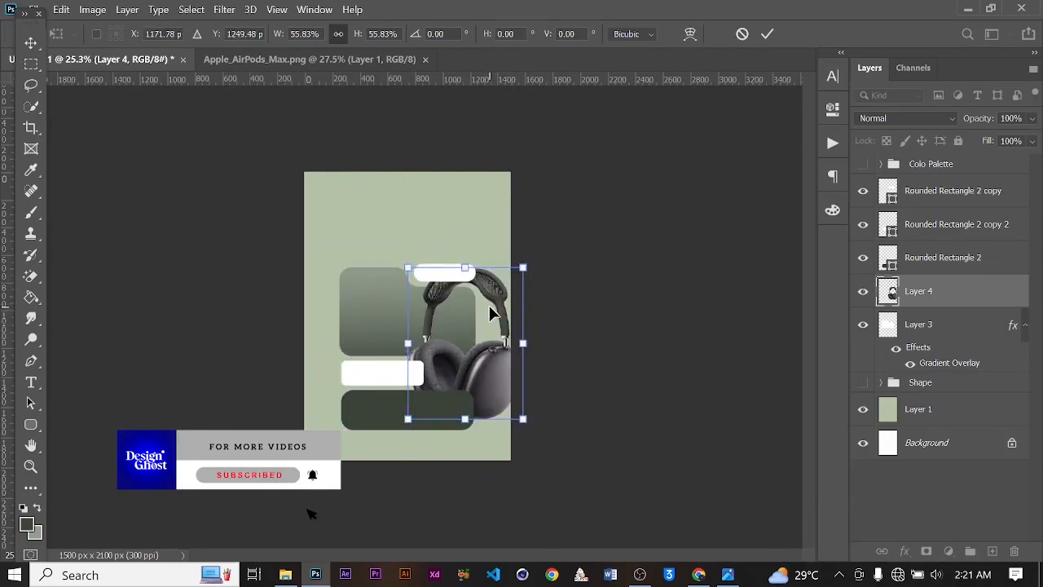
{"action": "key", "text": "Return"}
Step: Bring the headphones in front of the dark bottom rectangle and move the small white pill behind them
{"action": "key", "text": "ctrl+bracketright"}
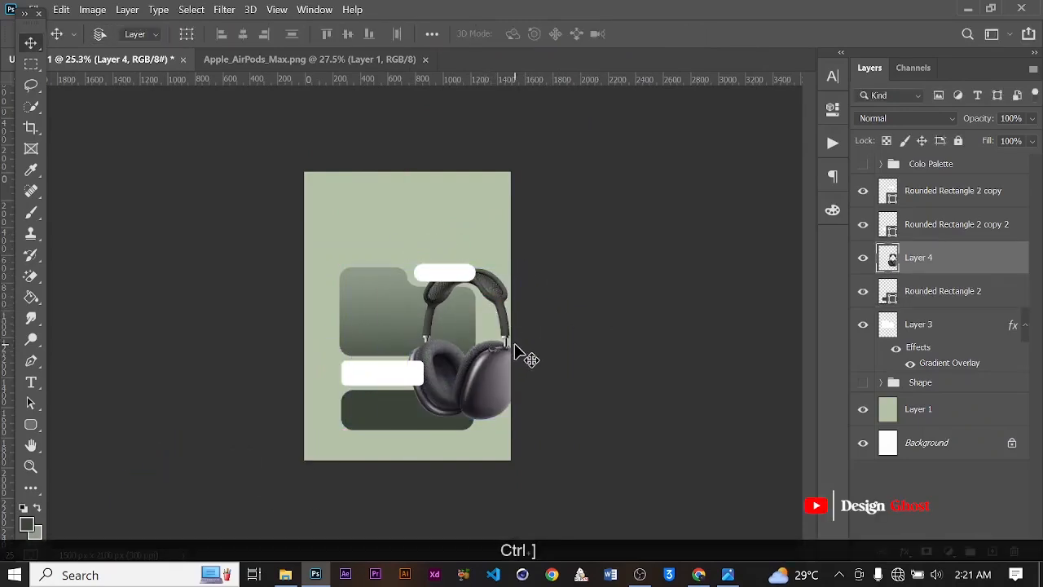
{"action": "scroll", "coordinate": [484, 346], "scroll_direction": "up", "scroll_amount": 3}
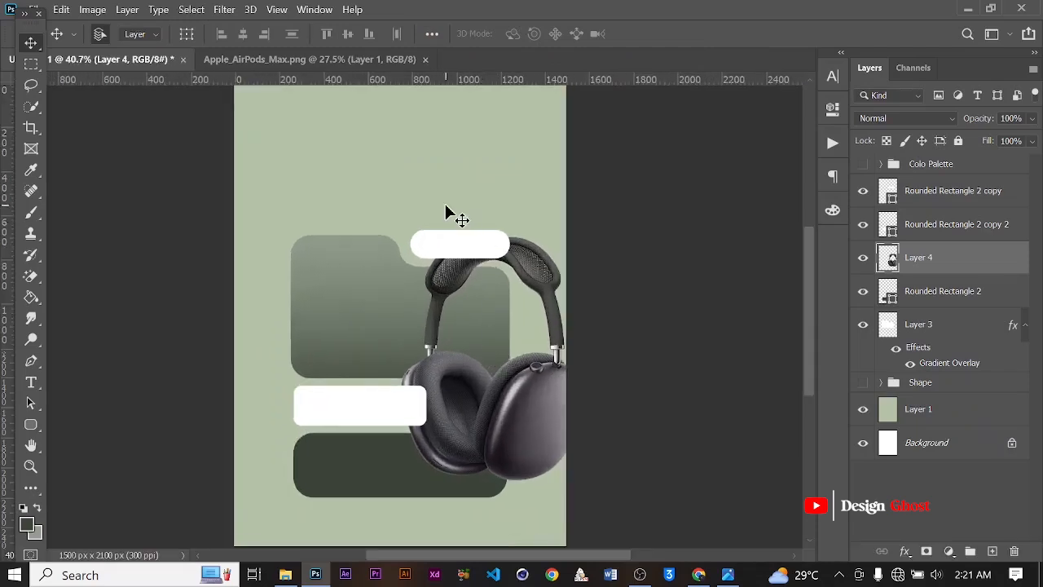
{"action": "left_click", "coordinate": [456, 246]}
{"action": "left_click_drag", "start_coordinate": [939, 203], "coordinate": [919, 302]}
{"action": "scroll", "coordinate": [457, 269], "scroll_direction": "up", "scroll_amount": 3}
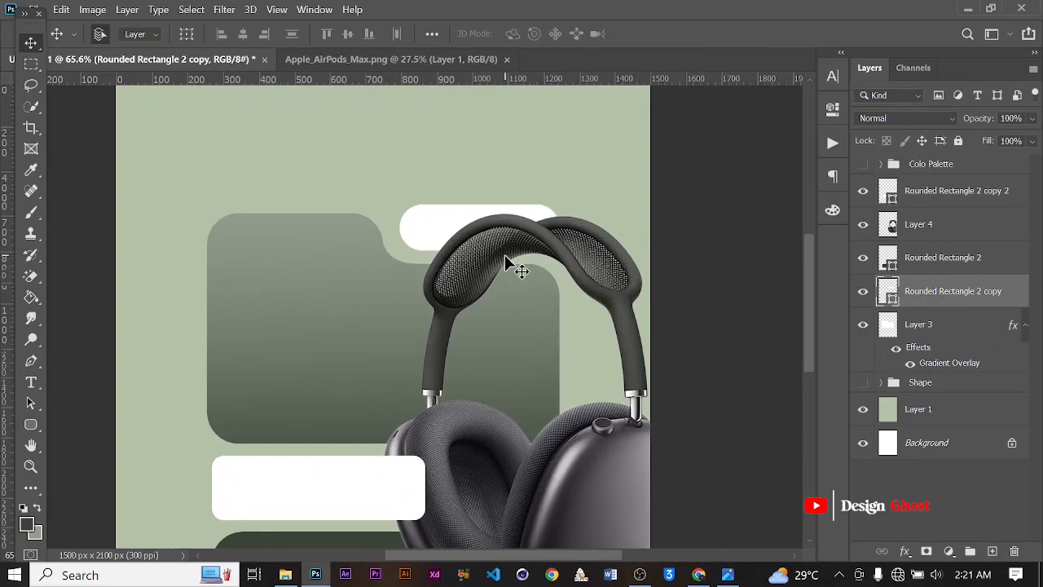
{"action": "scroll", "coordinate": [506, 253], "scroll_direction": "down", "scroll_amount": 3}
{"action": "key", "text": "ctrl+t"}
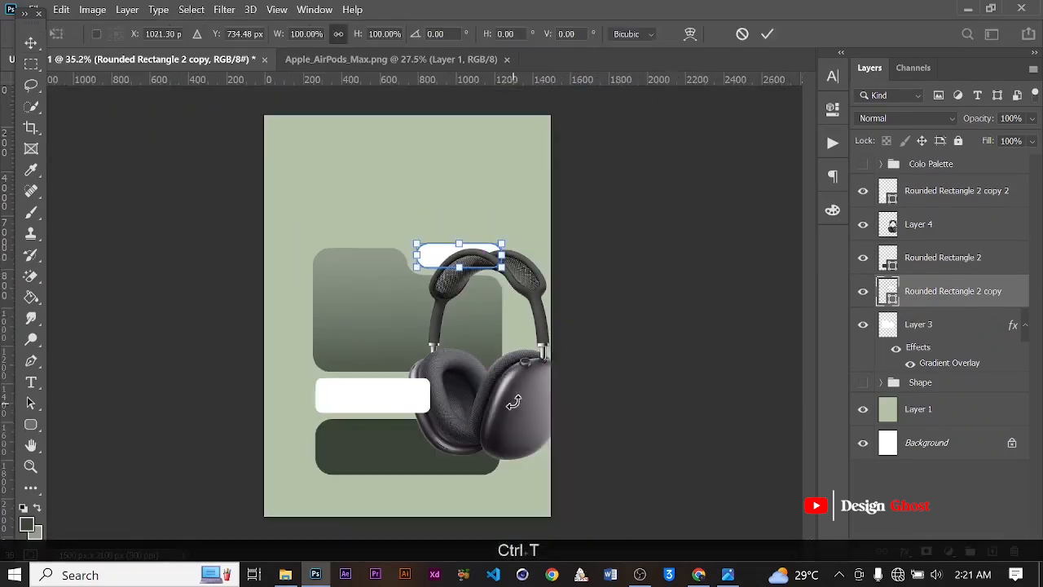
{"action": "left_click", "coordinate": [767, 33]}
Step: Enlarge the headphones to about 105.4% and shift them left so the right ear cup fits inside the poster's edge
{"action": "left_click", "coordinate": [516, 400]}
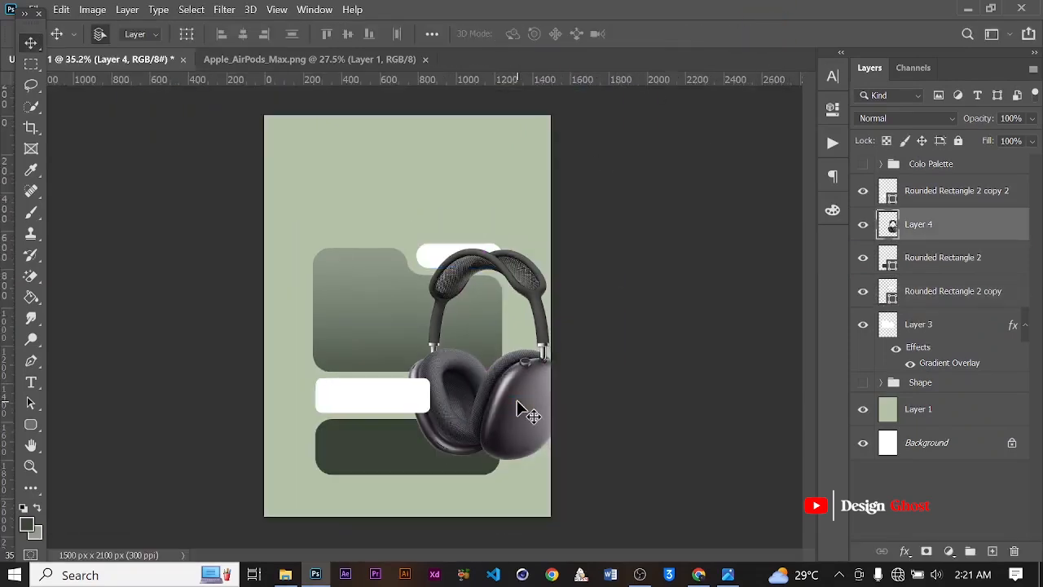
{"action": "key", "text": "ctrl+t"}
{"action": "left_click_drag", "start_coordinate": [405, 247], "coordinate": [400, 242]}
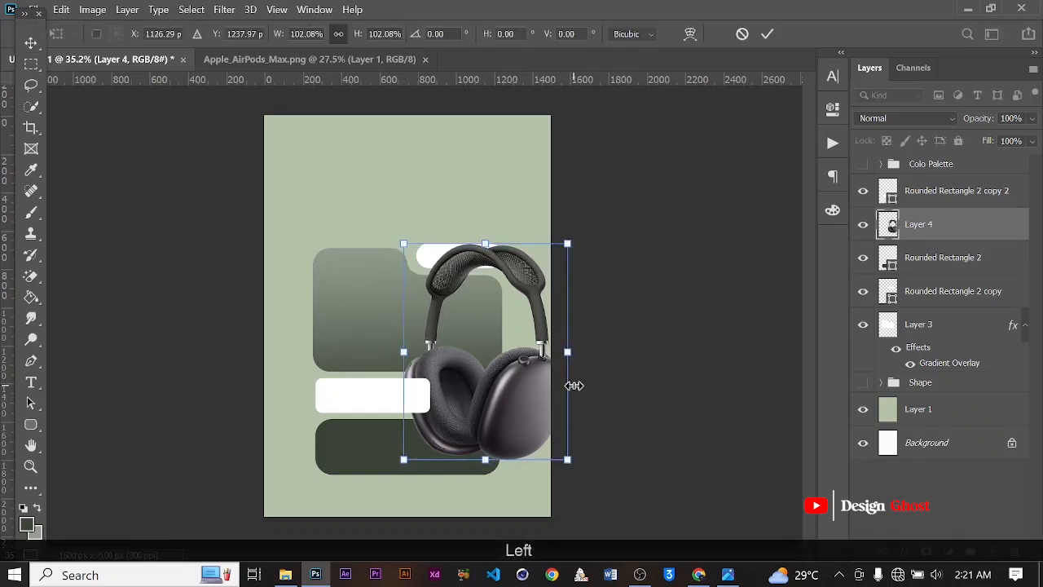
{"action": "key", "text": "Left"}
{"action": "key", "text": "Left"}
{"action": "key", "text": "Left"}
{"action": "key", "text": "Left"}
{"action": "key", "text": "Left"}
{"action": "key", "text": "Left"}
{"action": "key", "text": "Left"}
{"action": "key", "text": "Left"}
{"action": "scroll", "coordinate": [496, 382], "scroll_direction": "down", "scroll_amount": 2}
{"action": "key", "text": "Left"}
{"action": "key", "text": "Left"}
{"action": "key", "text": "Left"}
{"action": "key", "text": "Left"}
{"action": "scroll", "coordinate": [380, 468], "scroll_direction": "up", "scroll_amount": 3}
{"action": "key", "text": "Left"}
{"action": "key", "text": "Left"}
{"action": "key", "text": "Left"}
{"action": "left_click_drag", "start_coordinate": [389, 479], "coordinate": [383, 481]}
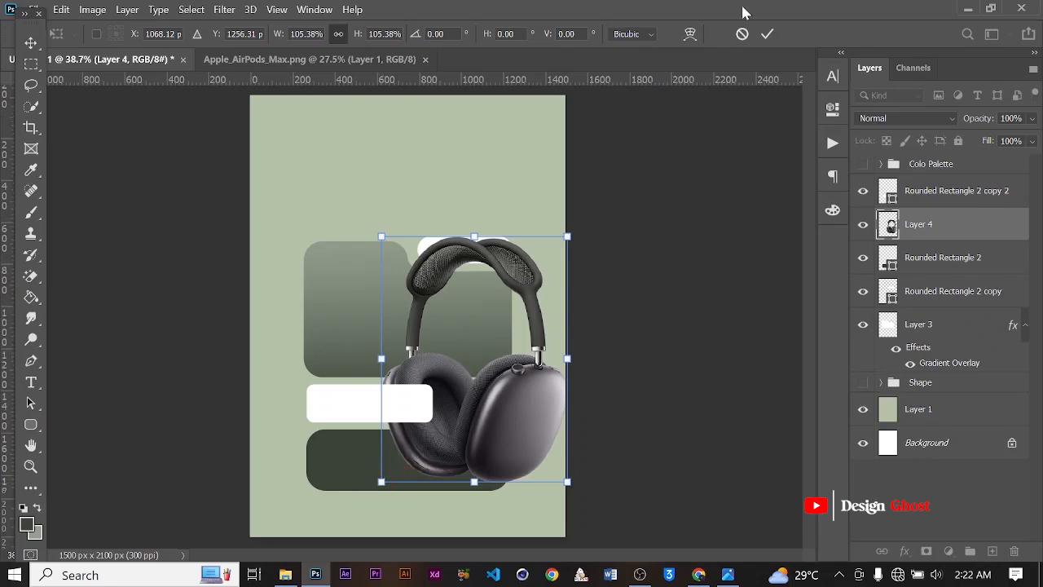
{"action": "left_click", "coordinate": [766, 35]}
Step: Scale the headphones down to about 95.5%, keeping them against the poster's right edge
{"action": "scroll", "coordinate": [595, 228], "scroll_direction": "up", "scroll_amount": 1}
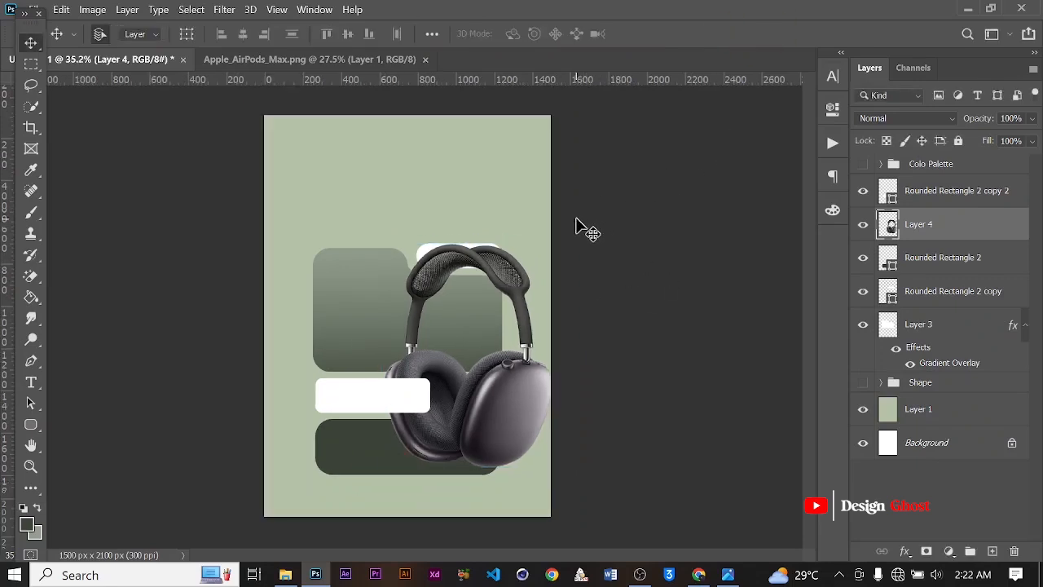
{"action": "key", "text": "ctrl+t"}
{"action": "left_click_drag", "start_coordinate": [362, 248], "coordinate": [373, 260]}
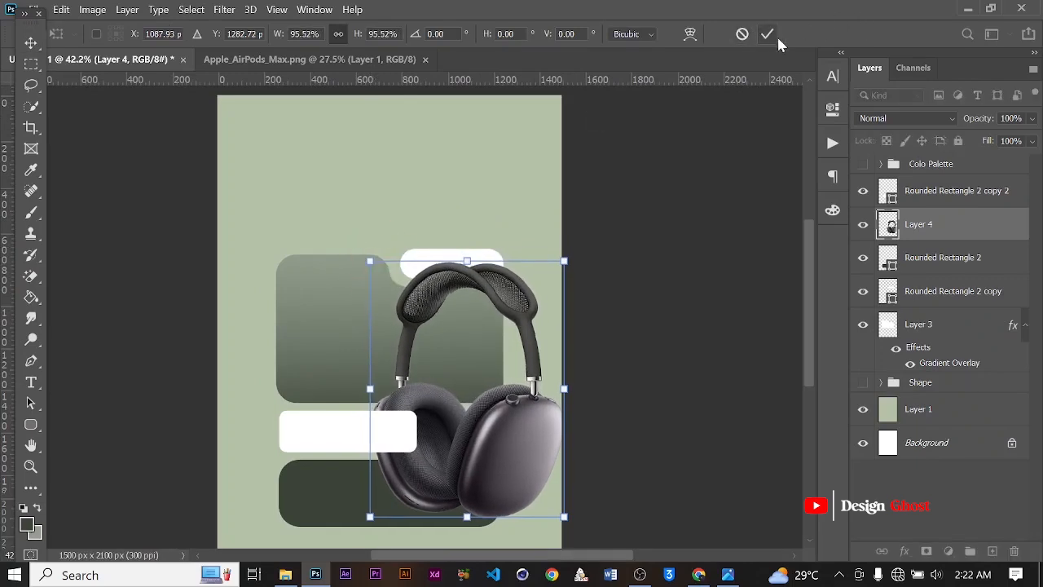
{"action": "key", "text": "Return"}
{"action": "key", "text": "ctrl+0"}
Step: Add a new layer above the dark bottom rectangle and clip it to that rectangle
{"action": "scroll", "coordinate": [483, 324], "scroll_direction": "up", "scroll_amount": 3}
{"action": "left_click_drag", "start_coordinate": [487, 397], "coordinate": [517, 323]}
{"action": "key", "text": "ctrl+0"}
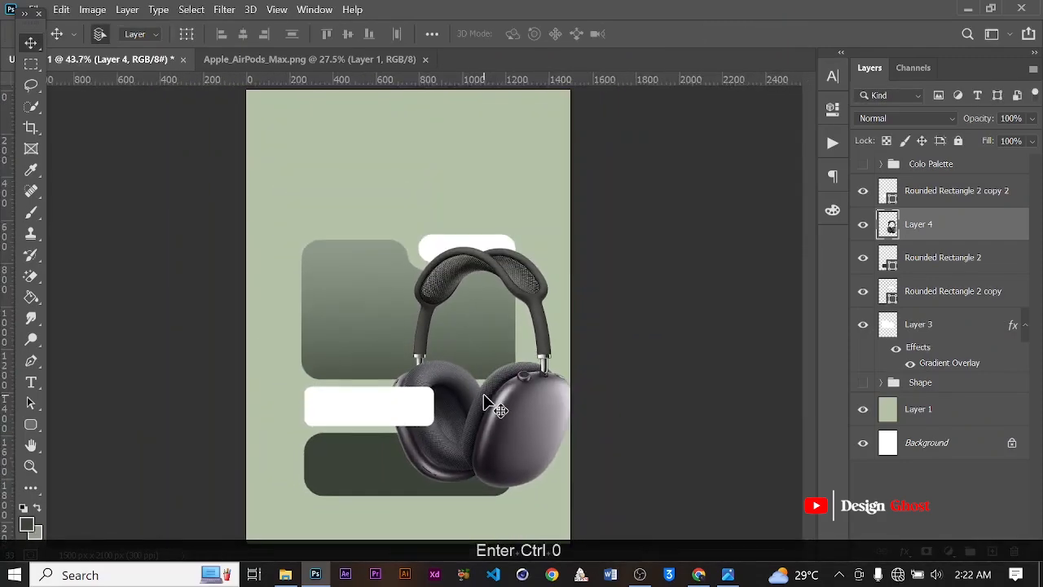
{"action": "scroll", "coordinate": [483, 394], "scroll_direction": "up", "scroll_amount": 3}
{"action": "left_click_drag", "start_coordinate": [483, 394], "coordinate": [522, 299]}
{"action": "scroll", "coordinate": [523, 300], "scroll_direction": "up", "scroll_amount": 2}
{"action": "left_click", "coordinate": [328, 410]}
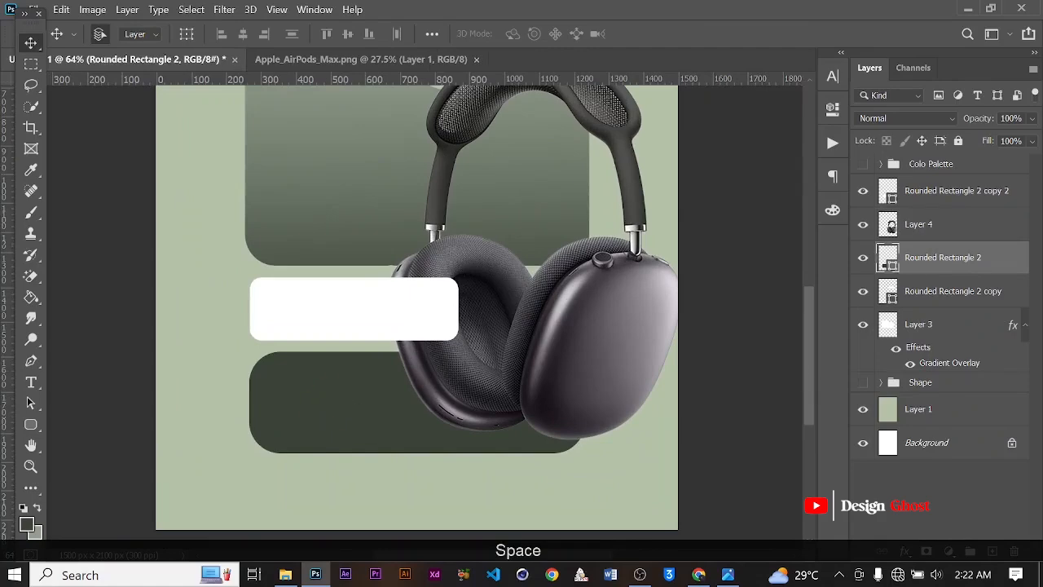
{"action": "left_click", "coordinate": [992, 551]}
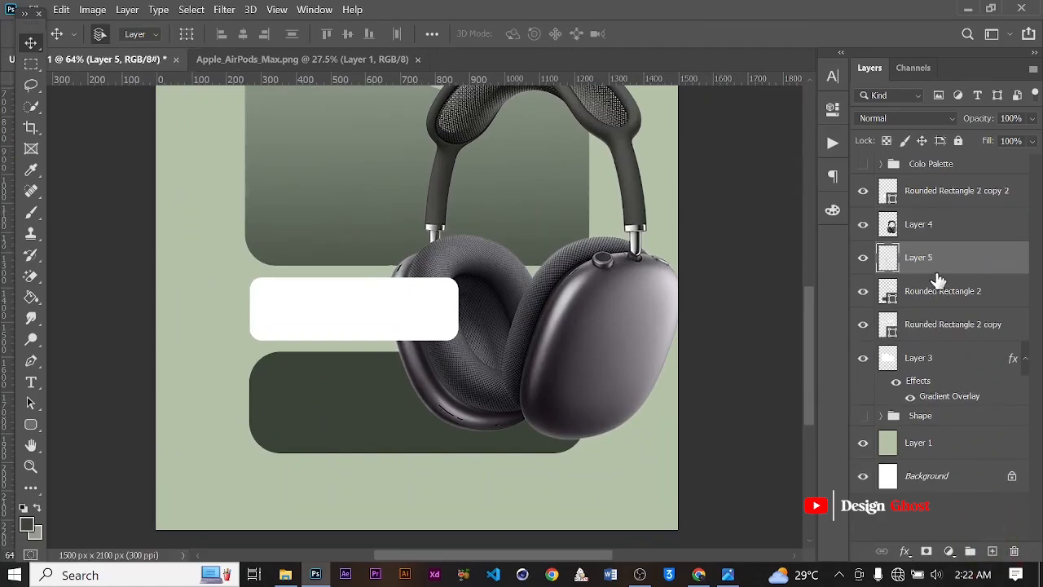
{"action": "right_click", "coordinate": [970, 268]}
{"action": "left_click", "coordinate": [831, 320]}
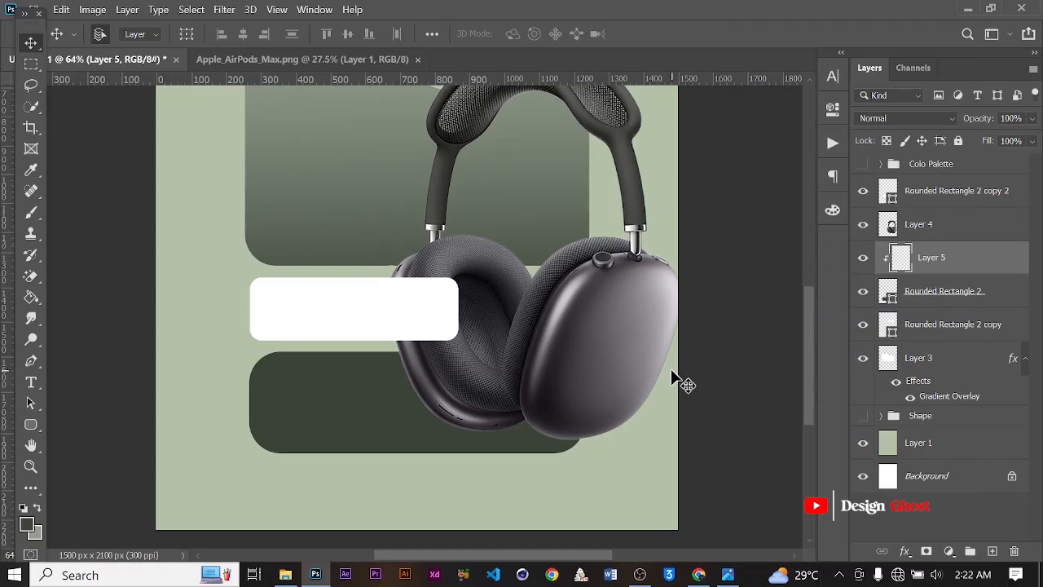
Step: Paint a soft black shadow with a 1000 px brush on the clipped layer, beneath the headphones over the dark bottom rectangle
{"action": "key", "text": "b"}
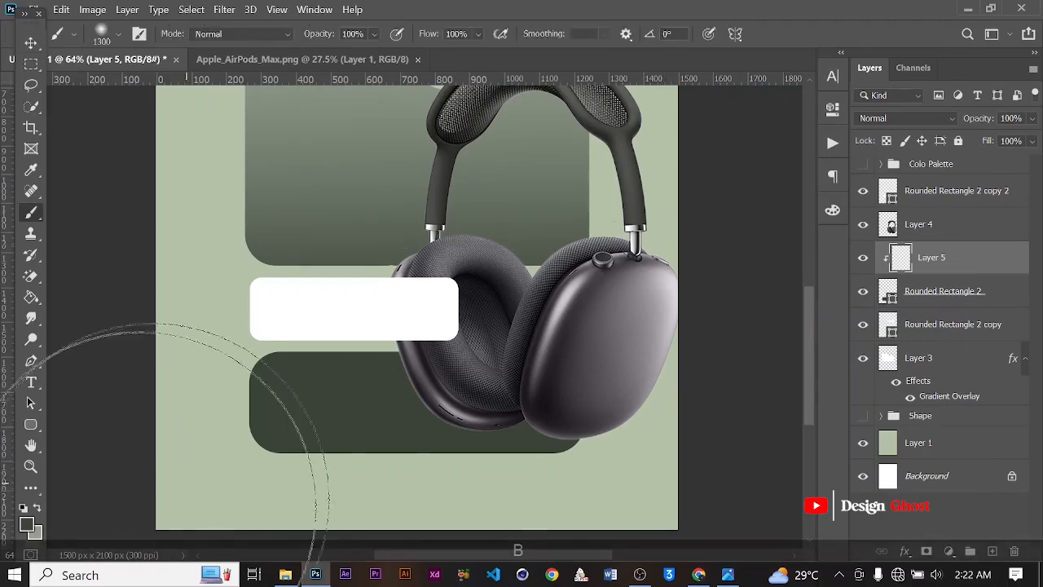
{"action": "left_click", "coordinate": [29, 525]}
{"action": "left_click_drag", "start_coordinate": [494, 393], "coordinate": [512, 451]}
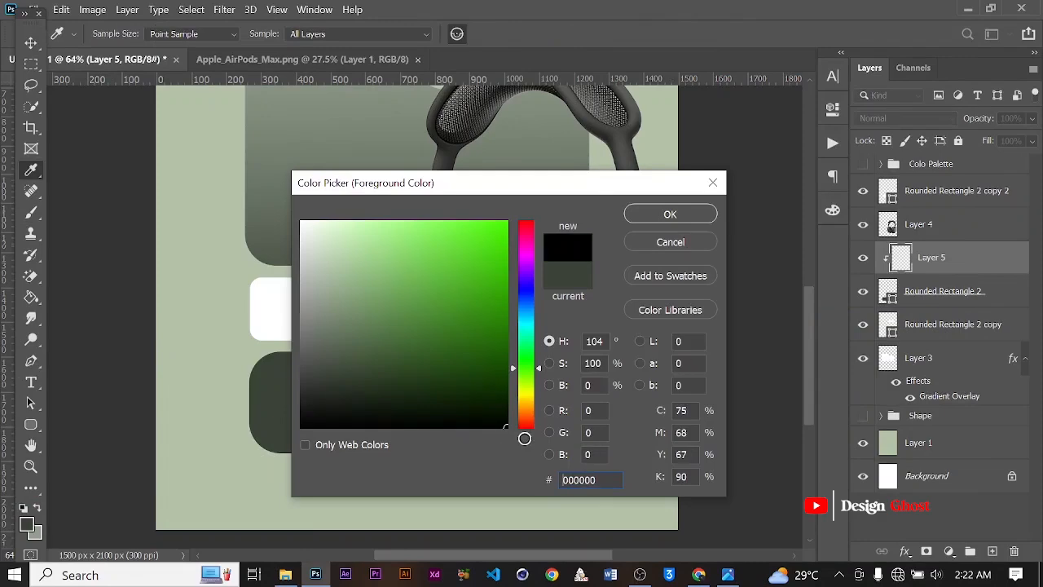
{"action": "left_click", "coordinate": [670, 215]}
{"action": "scroll", "coordinate": [477, 280], "scroll_direction": "down", "scroll_amount": 2}
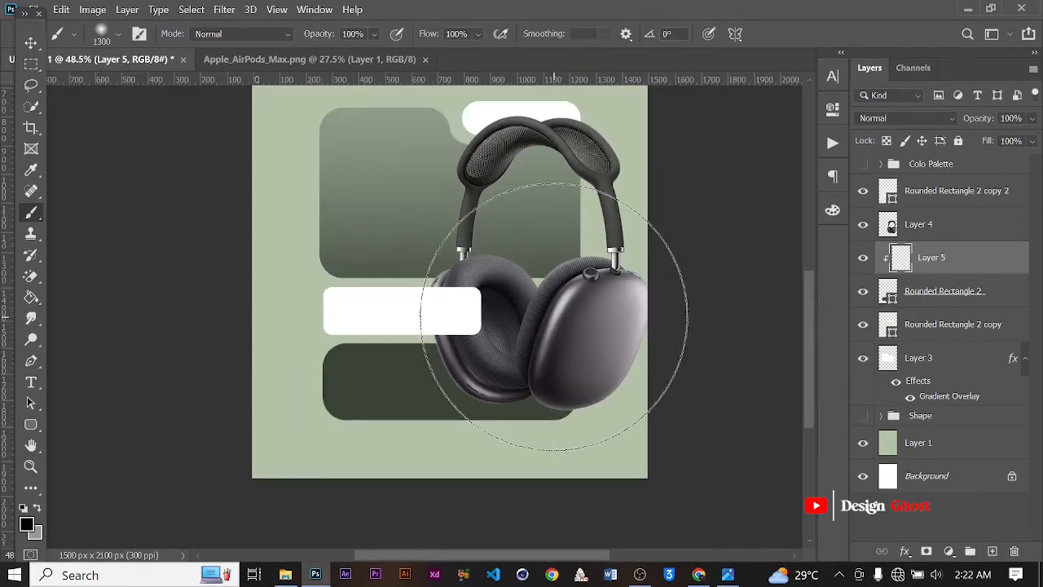
{"action": "key", "text": "bracketleft"}
{"action": "key", "text": "bracketleft"}
{"action": "key", "text": "bracketleft"}
{"action": "key", "text": "bracketleft"}
{"action": "key", "text": "bracketleft"}
{"action": "key", "text": "bracketright"}
{"action": "key", "text": "bracketright"}
{"action": "key", "text": "bracketright"}
{"action": "left_click", "coordinate": [543, 410]}
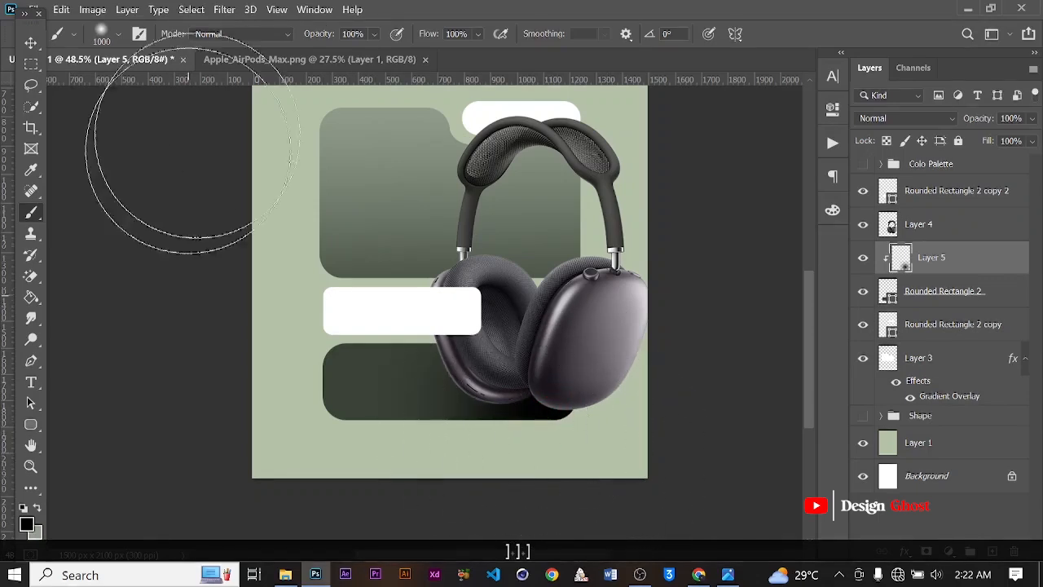
Step: Shift the painted black shadow slightly lower within the dark bottom rectangle
{"action": "left_click", "coordinate": [31, 41]}
{"action": "scroll", "coordinate": [518, 334], "scroll_direction": "down", "scroll_amount": 4}
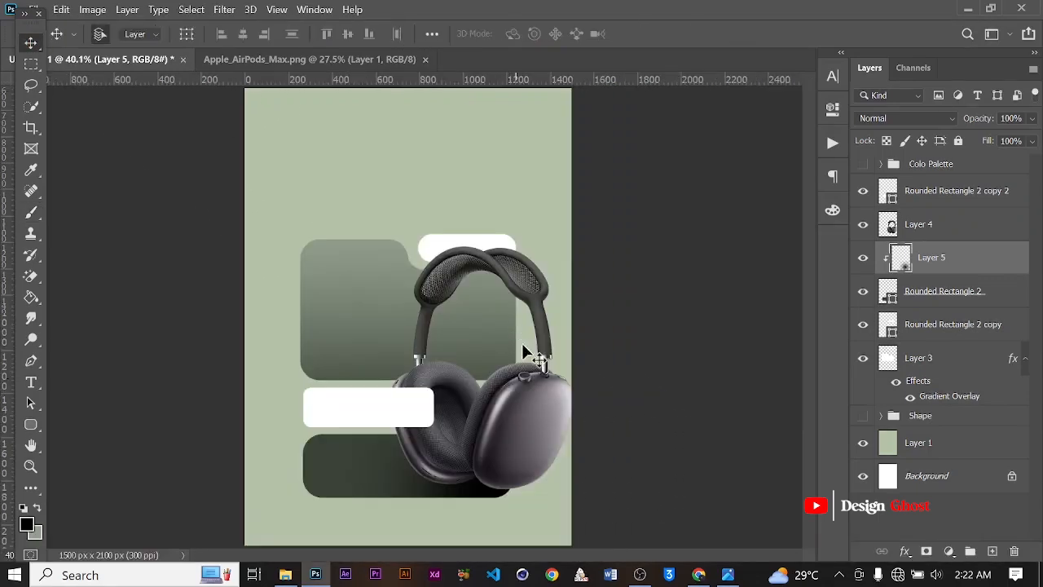
{"action": "scroll", "coordinate": [476, 481], "scroll_direction": "up", "scroll_amount": 2}
{"action": "mouse_move", "coordinate": [473, 477]}
{"action": "left_mouse_down"}
{"action": "mouse_move", "coordinate": [454, 503]}
{"action": "mouse_move", "coordinate": [482, 515]}
{"action": "left_mouse_up"}
{"action": "scroll", "coordinate": [482, 515], "scroll_direction": "down", "scroll_amount": 2}
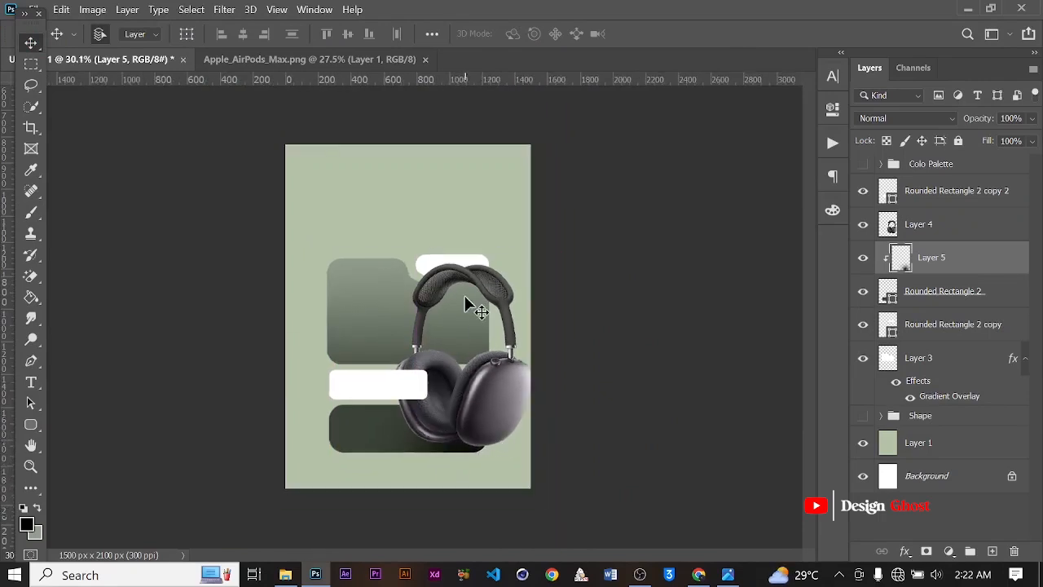
Step: Add a new layer above the large gradient shape and clip it to that shape
{"action": "scroll", "coordinate": [475, 324], "scroll_direction": "up", "scroll_amount": 4}
{"action": "left_click", "coordinate": [479, 302]}
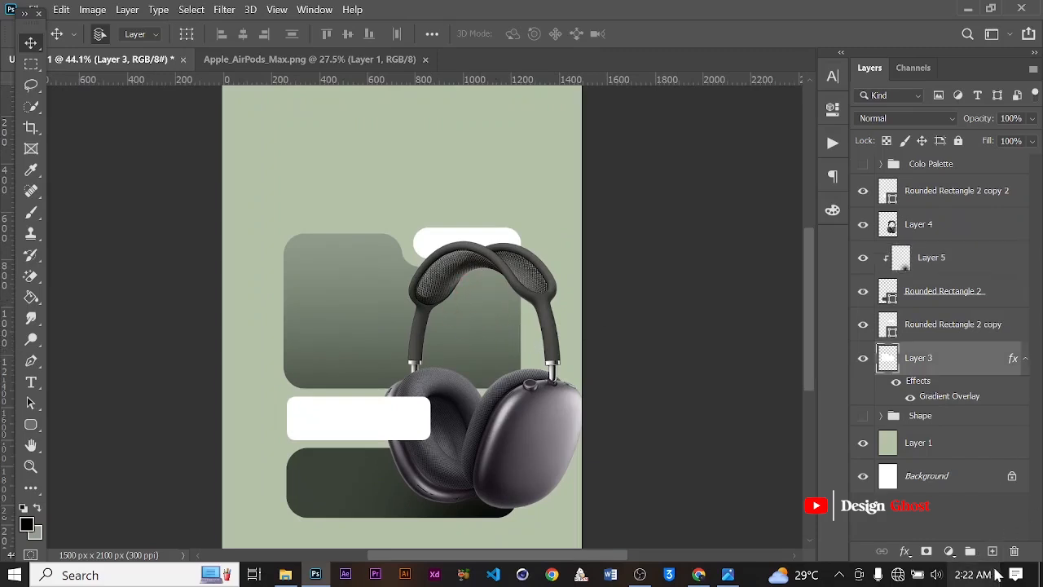
{"action": "left_click", "coordinate": [992, 551]}
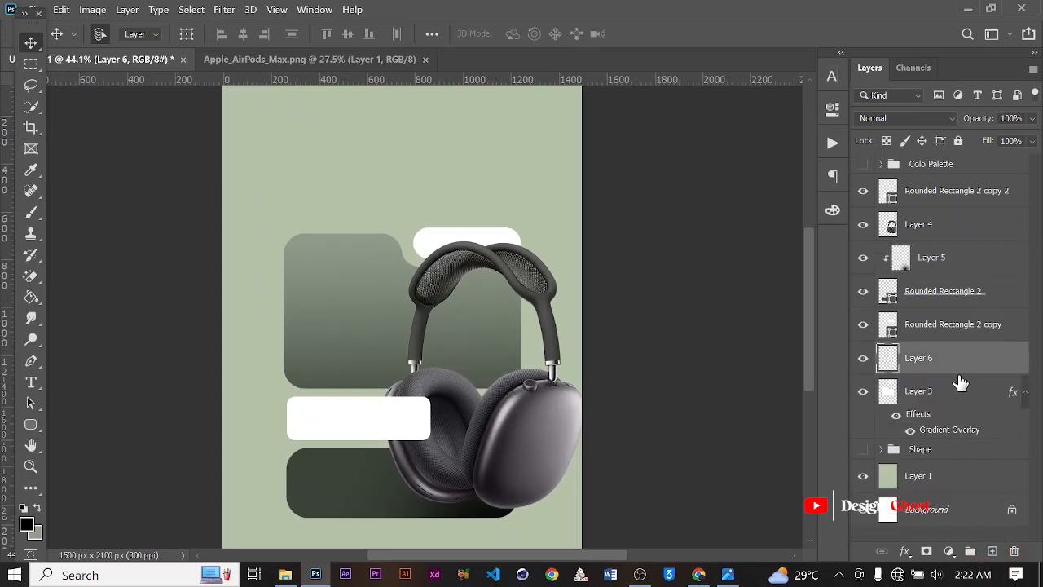
{"action": "scroll", "coordinate": [605, 365], "scroll_direction": "down", "scroll_amount": 1}
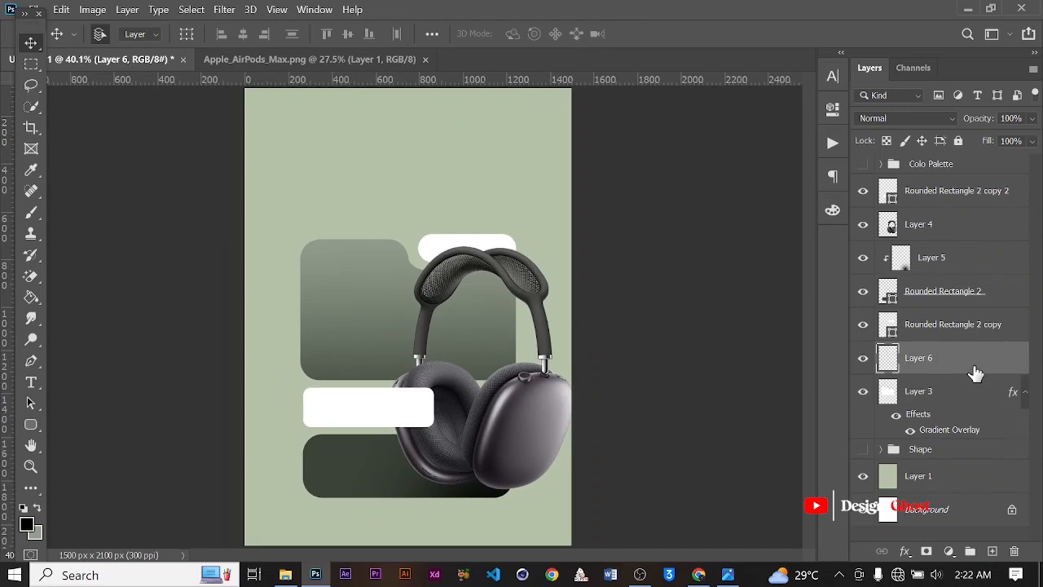
{"action": "right_click", "coordinate": [976, 373]}
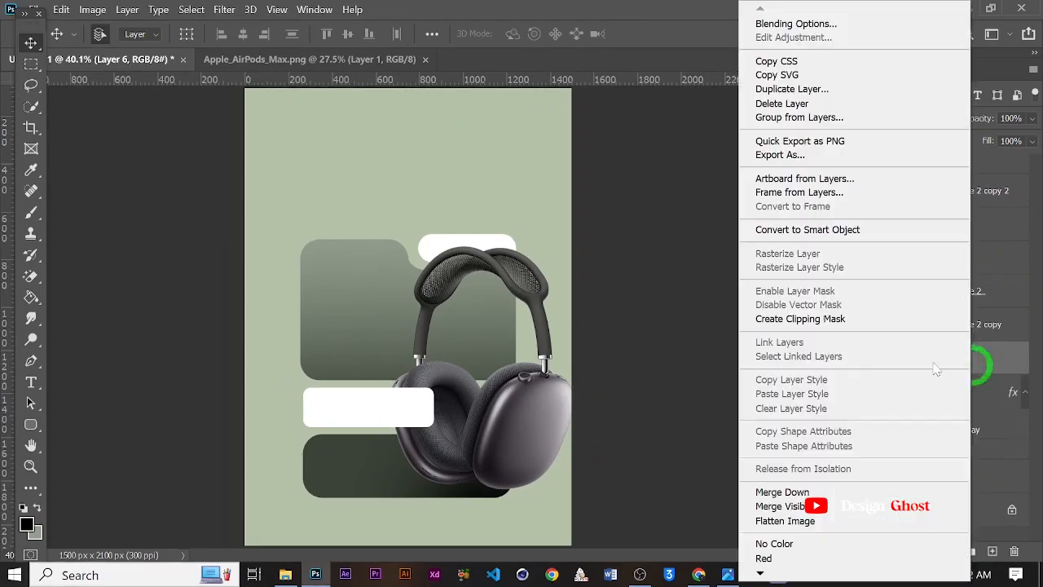
{"action": "left_click", "coordinate": [821, 319]}
{"action": "scroll", "coordinate": [413, 305], "scroll_direction": "down", "scroll_amount": 1}
Step: Show the color palette group and sample its pale green swatch as the brush's foreground color
{"action": "key", "text": "b"}
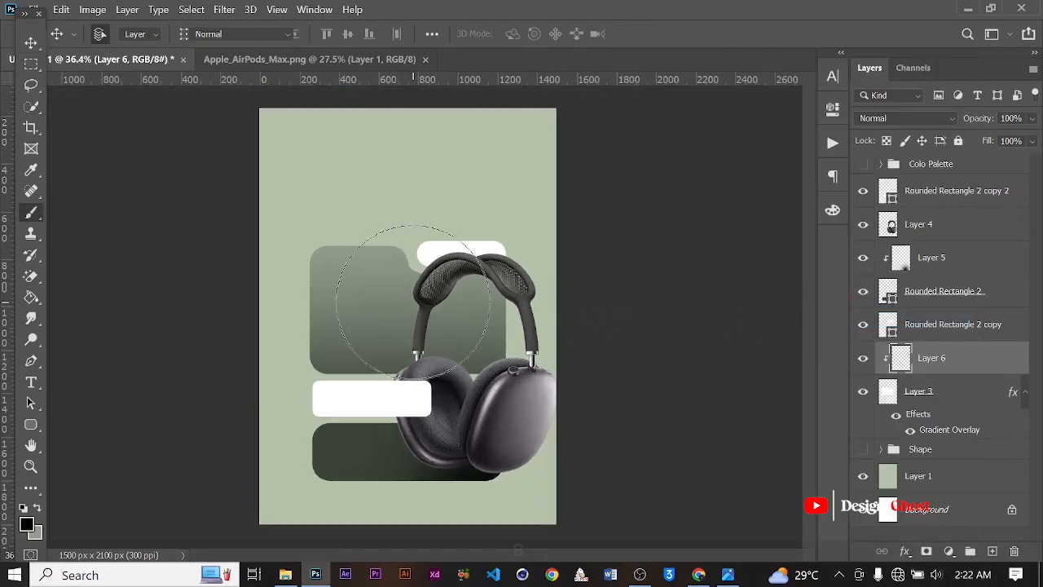
{"action": "left_click", "coordinate": [863, 164]}
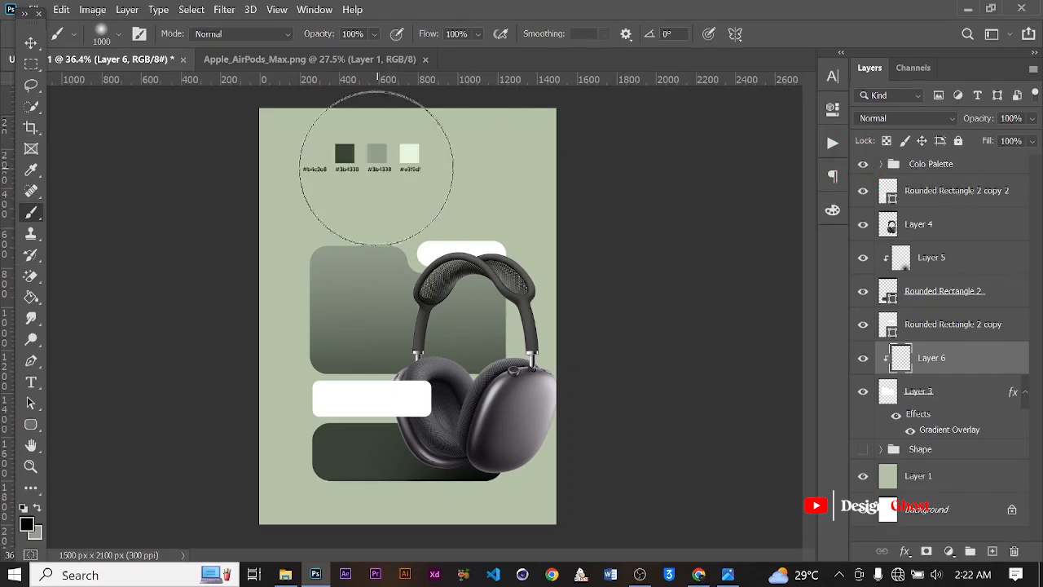
{"action": "left_click", "coordinate": [27, 525]}
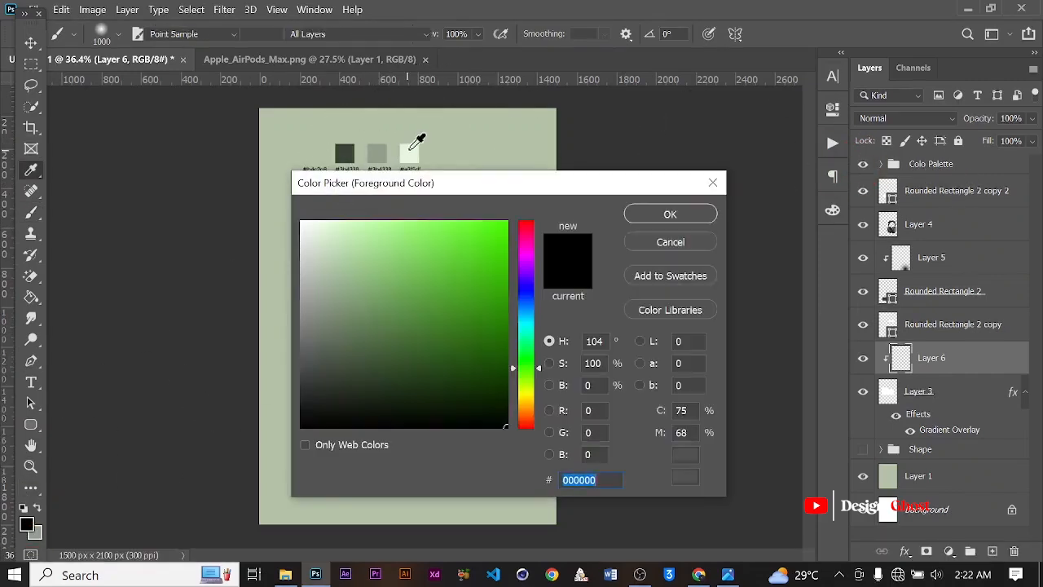
{"action": "left_click", "coordinate": [409, 153]}
{"action": "left_click", "coordinate": [670, 213]}
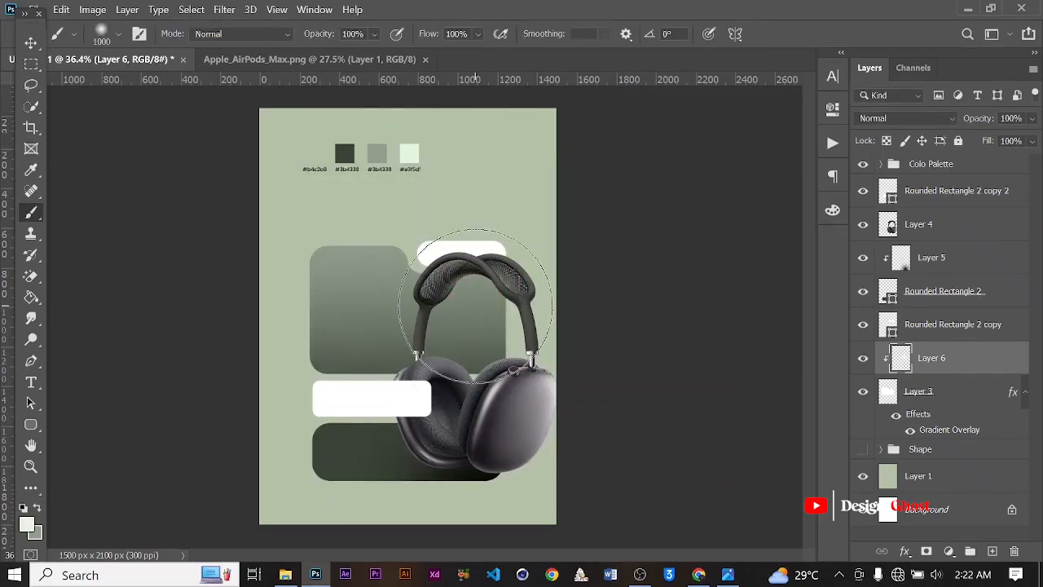
Step: Rasterize the layer style of the large gradient shape so its gradient becomes part of the layer
{"action": "right_click", "coordinate": [926, 395]}
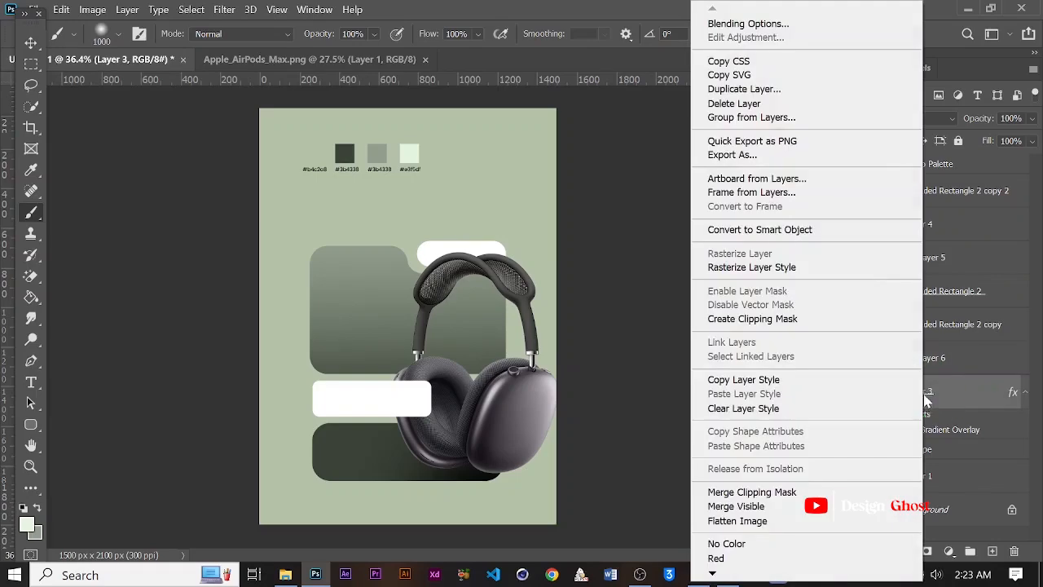
{"action": "left_click", "coordinate": [803, 269]}
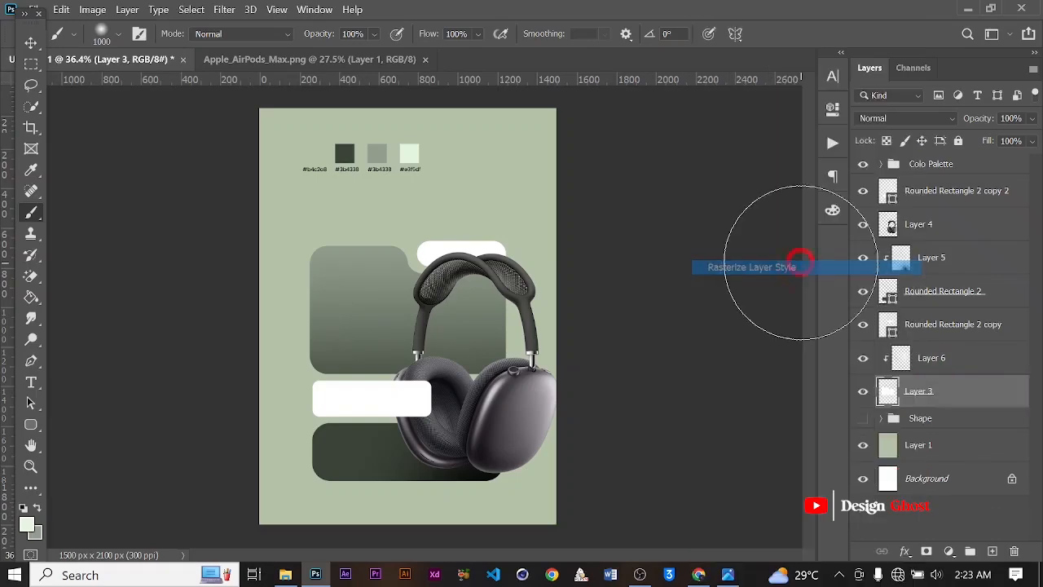
{"action": "left_click", "coordinate": [30, 43]}
Step: Enlarge the pale green glow on the layer clipped to the large gradient shape, extending it toward the upper right
{"action": "scroll", "coordinate": [540, 216], "scroll_direction": "up", "scroll_amount": 1}
{"action": "key", "text": "ctrl+t"}
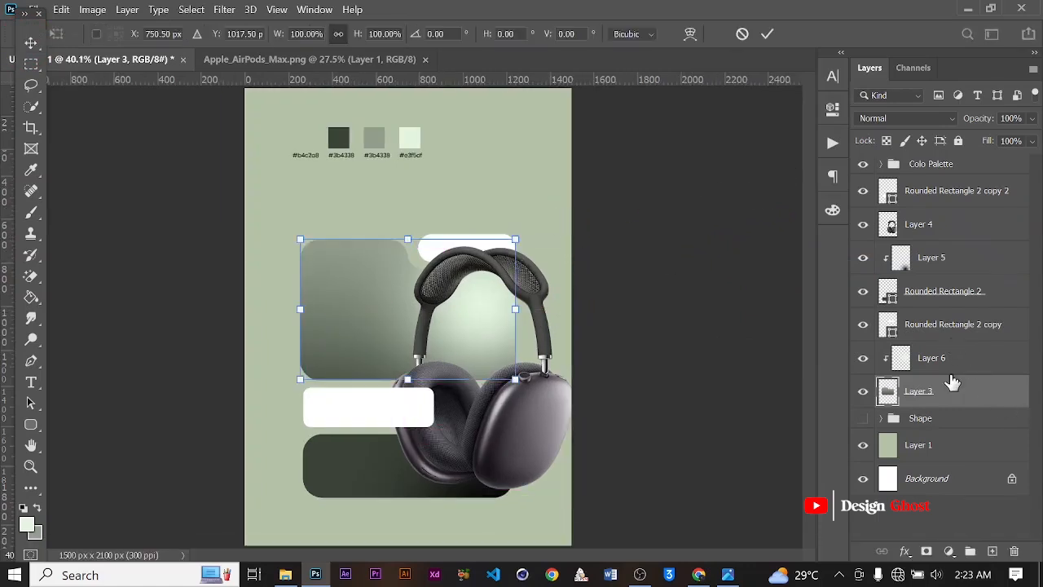
{"action": "left_click", "coordinate": [950, 359]}
{"action": "key", "text": "ctrl+t"}
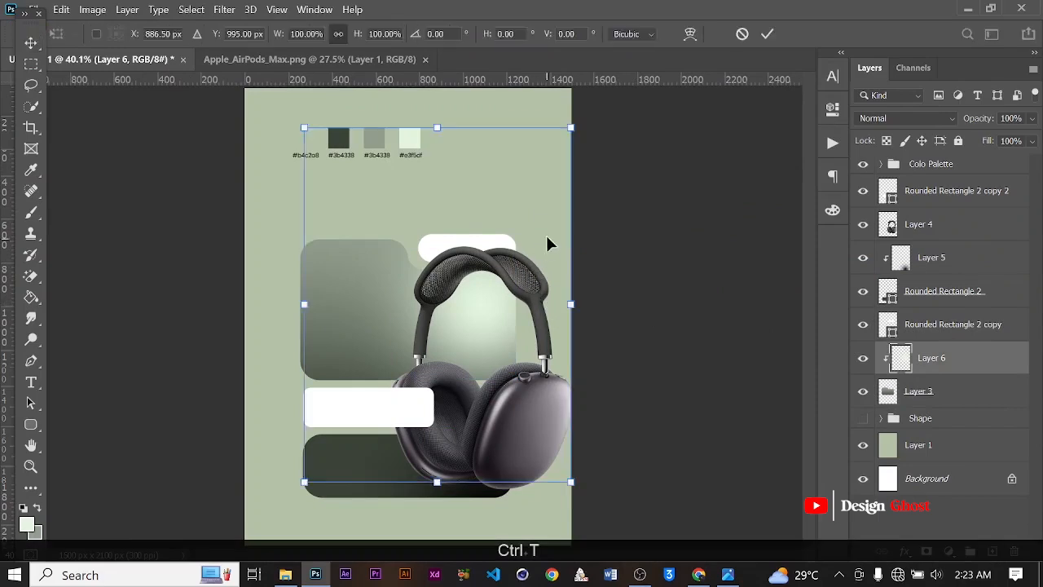
{"action": "left_click_drag", "start_coordinate": [570, 129], "coordinate": [648, 49]}
{"action": "left_click", "coordinate": [768, 34]}
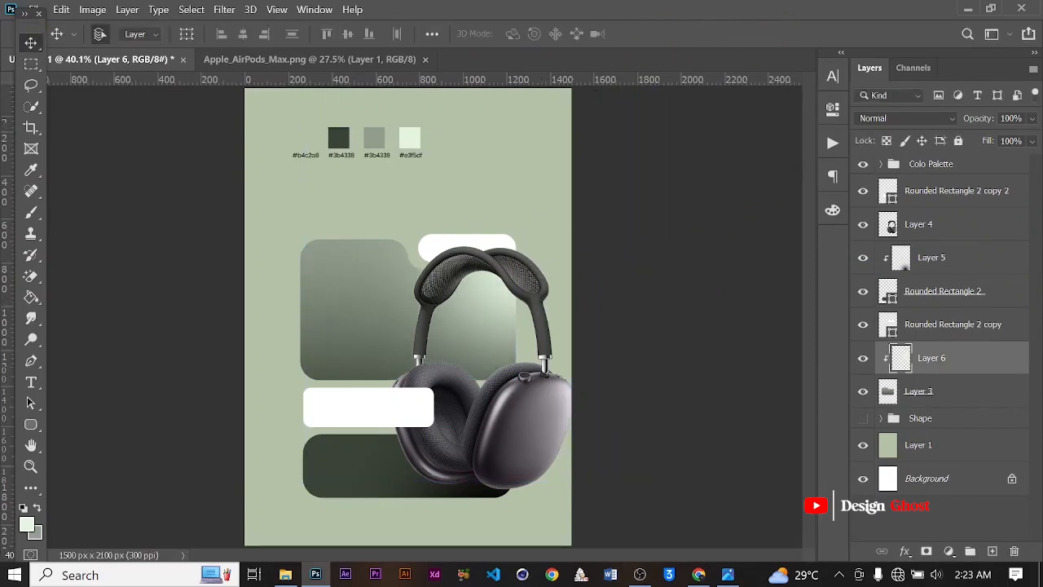
Step: Lower the glow layer's opacity to 25% and hide the color palette group
{"action": "mouse_move", "coordinate": [992, 146]}
{"action": "left_mouse_down"}
{"action": "mouse_move", "coordinate": [966, 157]}
{"action": "mouse_move", "coordinate": [974, 149]}
{"action": "left_mouse_up"}
{"action": "scroll", "coordinate": [371, 307], "scroll_direction": "down", "scroll_amount": 2}
{"action": "scroll", "coordinate": [389, 307], "scroll_direction": "up", "scroll_amount": 1}
{"action": "key", "text": "Return"}
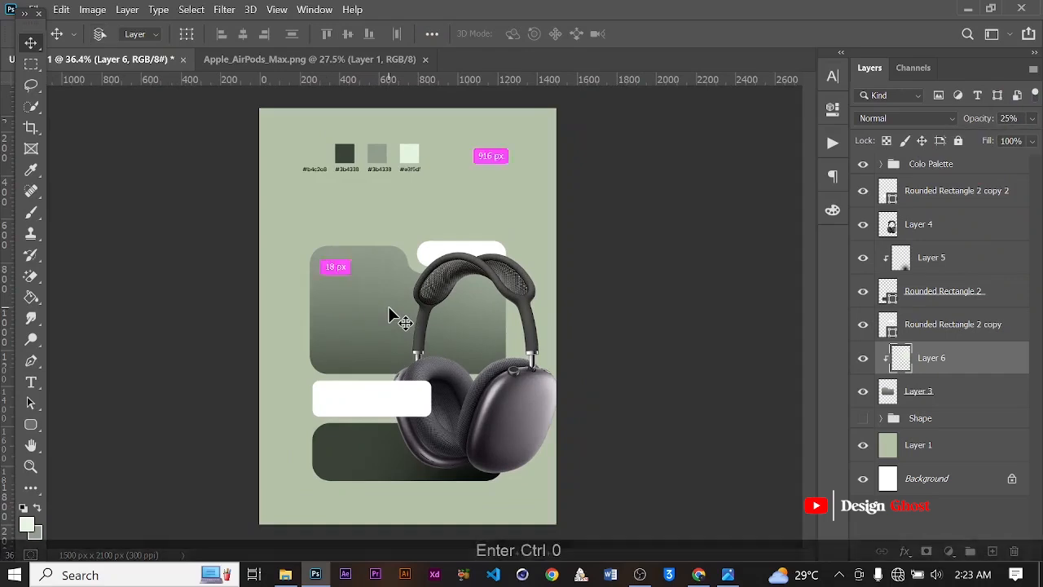
{"action": "key", "text": "ctrl+0"}
{"action": "left_click", "coordinate": [863, 164]}
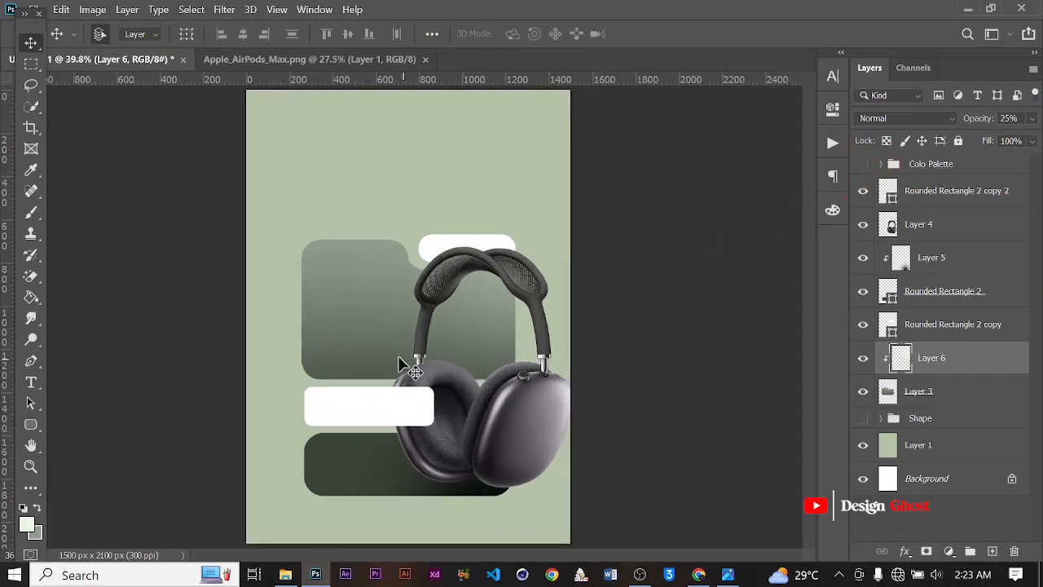
Step: Open the QR Code image from the Air Pod folder and copy its artwork into the poster document
{"action": "scroll", "coordinate": [412, 353], "scroll_direction": "down", "scroll_amount": 3}
{"action": "key", "text": "ctrl+0"}
{"action": "key", "text": "ctrl"}
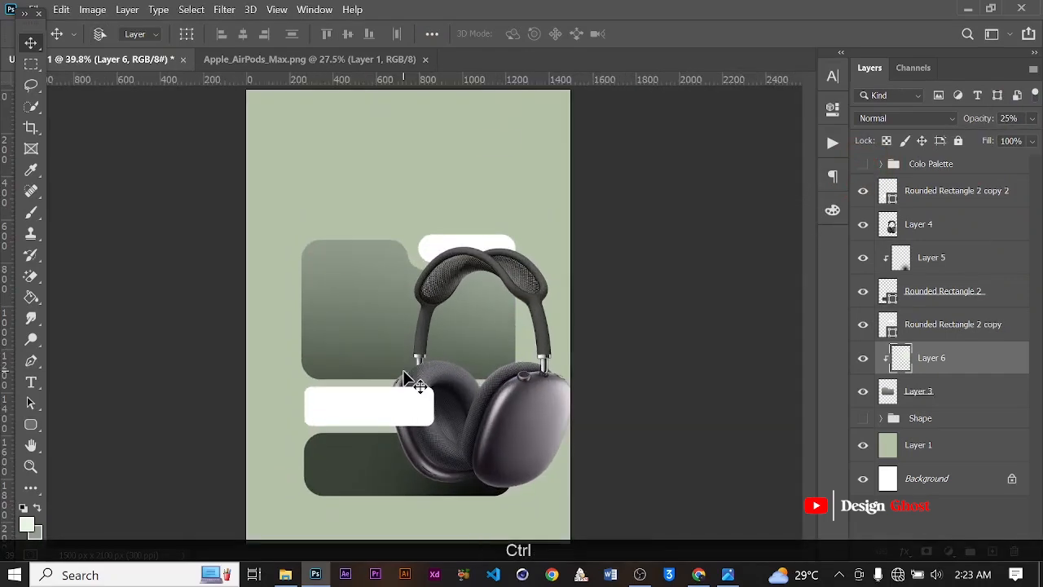
{"action": "left_click", "coordinate": [285, 574]}
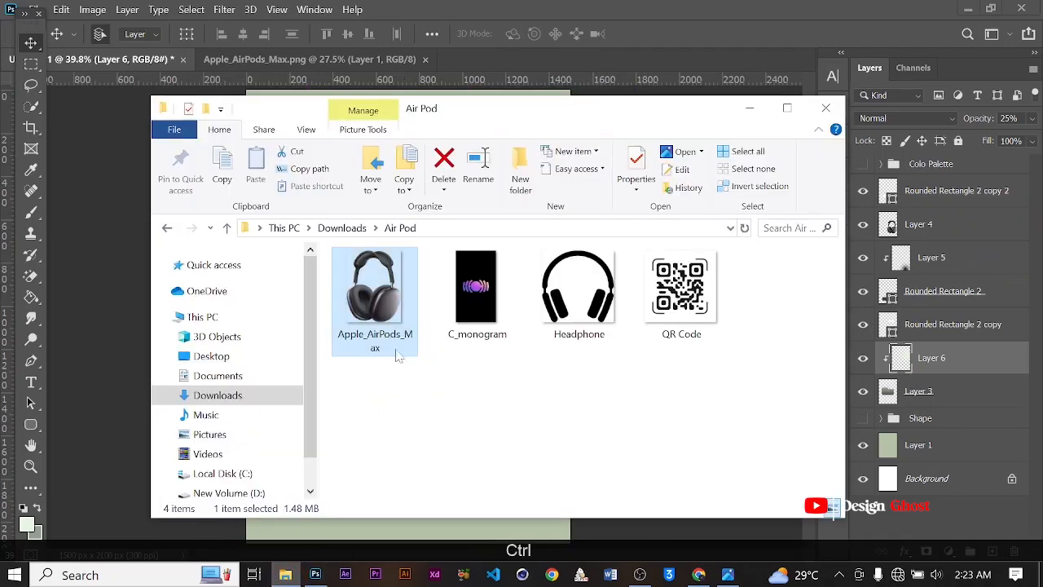
{"action": "left_click_drag", "start_coordinate": [678, 301], "coordinate": [635, 9]}
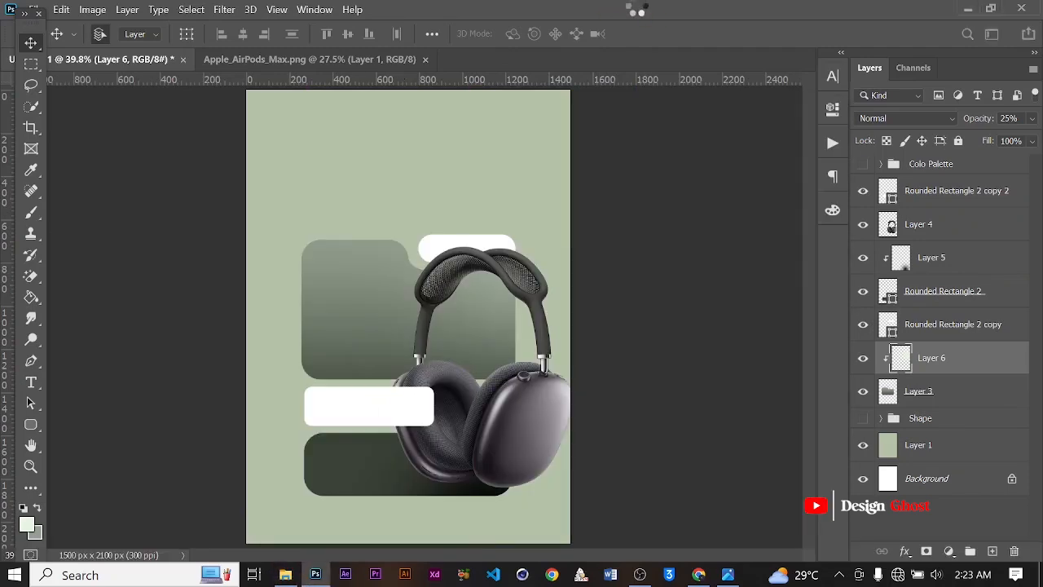
{"action": "scroll", "coordinate": [374, 298], "scroll_direction": "down", "scroll_amount": 1}
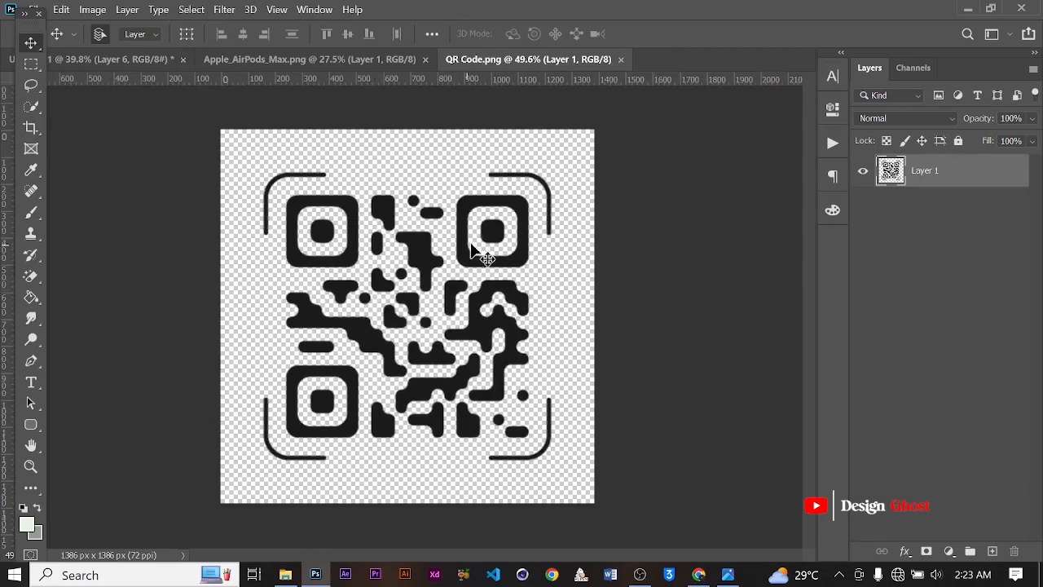
{"action": "left_click_drag", "start_coordinate": [468, 248], "coordinate": [345, 418]}
Step: Bring the QR code layer to the top of the layer stack
{"action": "scroll", "coordinate": [346, 417], "scroll_direction": "up", "scroll_amount": 1}
{"action": "scroll", "coordinate": [377, 420], "scroll_direction": "up", "scroll_amount": 1}
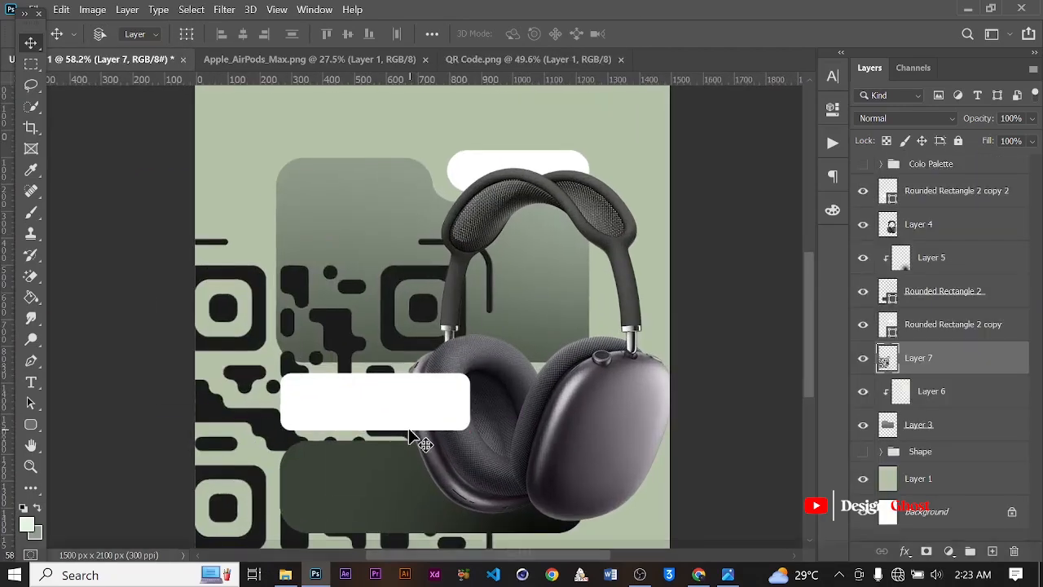
{"action": "key", "text": "ctrl+]"}
{"action": "key", "text": "ctrl+]"}
{"action": "key", "text": "ctrl+]"}
{"action": "key", "text": "ctrl+]"}
{"action": "key", "text": "ctrl+]"}
{"action": "key", "text": "ctrl+]"}
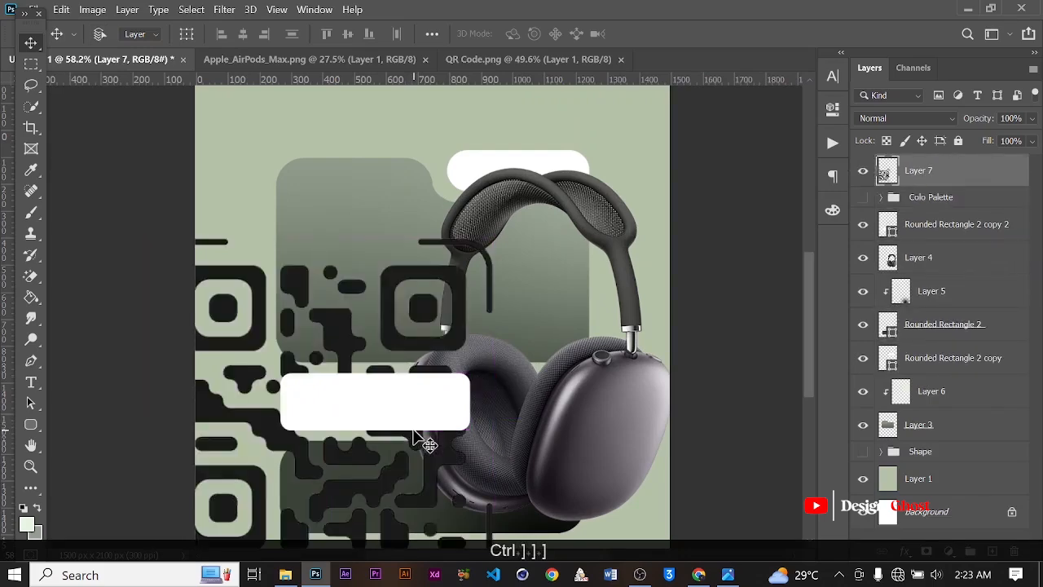
Step: Scale the QR code down to fit inside the middle white rectangle and place it toward the rectangle's left end
{"action": "key", "text": "ctrl+t"}
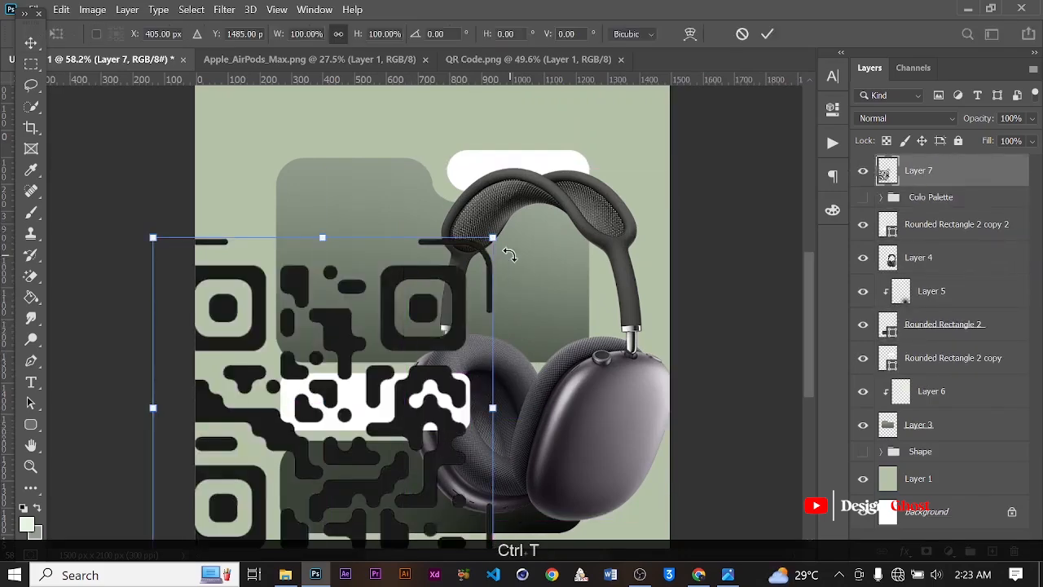
{"action": "left_click_drag", "start_coordinate": [498, 239], "coordinate": [286, 379]}
{"action": "scroll", "coordinate": [286, 380], "scroll_direction": "down", "scroll_amount": 3}
{"action": "left_click_drag", "start_coordinate": [255, 484], "coordinate": [364, 392]}
{"action": "scroll", "coordinate": [363, 392], "scroll_direction": "up", "scroll_amount": 2}
{"action": "left_click_drag", "start_coordinate": [469, 287], "coordinate": [351, 391]}
{"action": "scroll", "coordinate": [352, 430], "scroll_direction": "up", "scroll_amount": 5}
{"action": "left_click_drag", "start_coordinate": [384, 345], "coordinate": [380, 348]}
{"action": "key", "text": "Return"}
{"action": "key", "text": "ctrl+0"}
Step: Shrink the QR code slightly more to leave extra margin inside the white rectangle
{"action": "scroll", "coordinate": [377, 383], "scroll_direction": "up", "scroll_amount": 4}
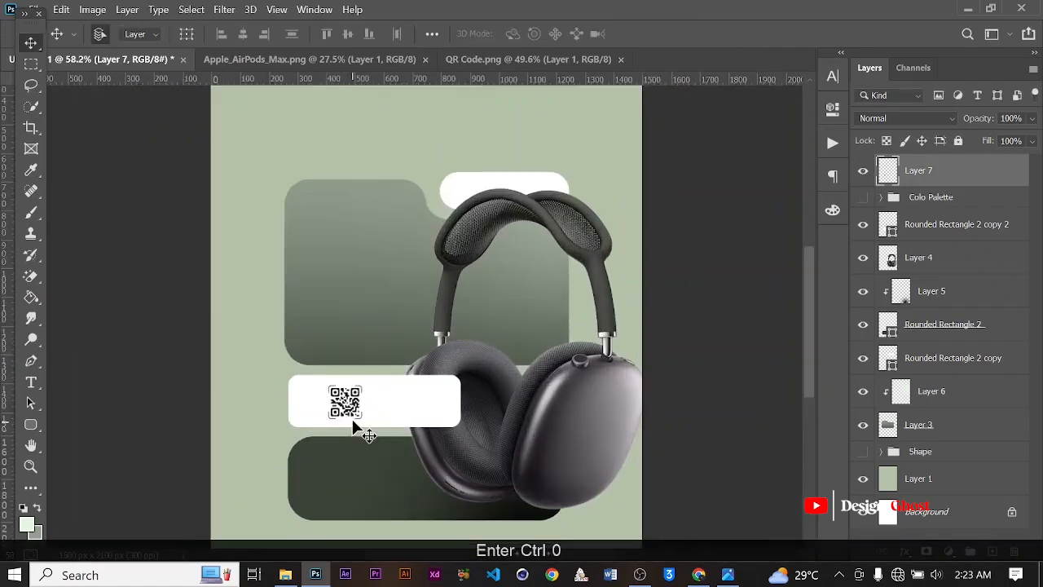
{"action": "key", "text": "ctrl+t"}
{"action": "scroll", "coordinate": [350, 409], "scroll_direction": "up", "scroll_amount": 3}
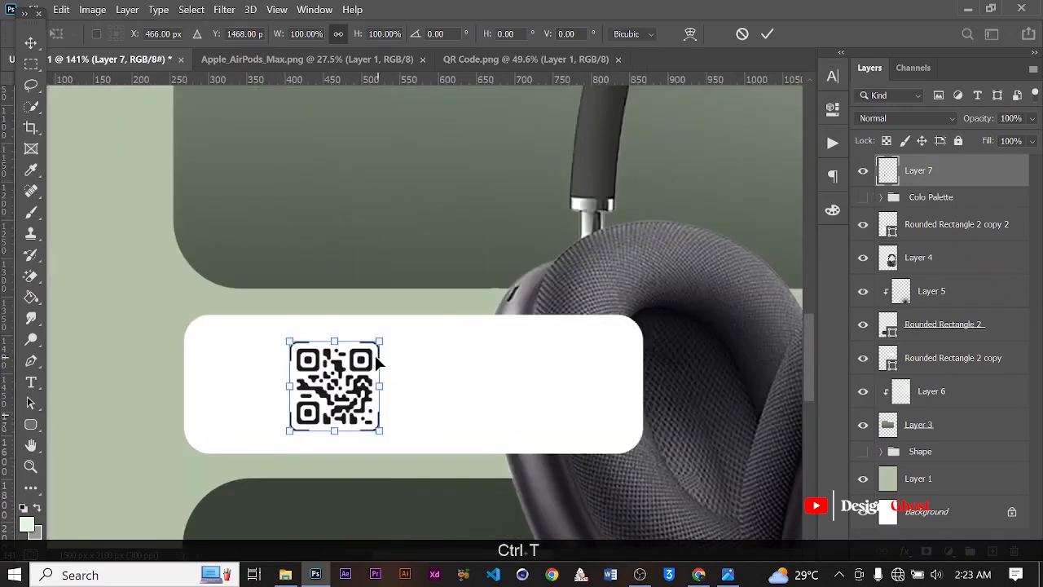
{"action": "left_click_drag", "start_coordinate": [384, 339], "coordinate": [379, 350]}
{"action": "key", "text": "Return"}
{"action": "key", "text": "ctrl+0"}
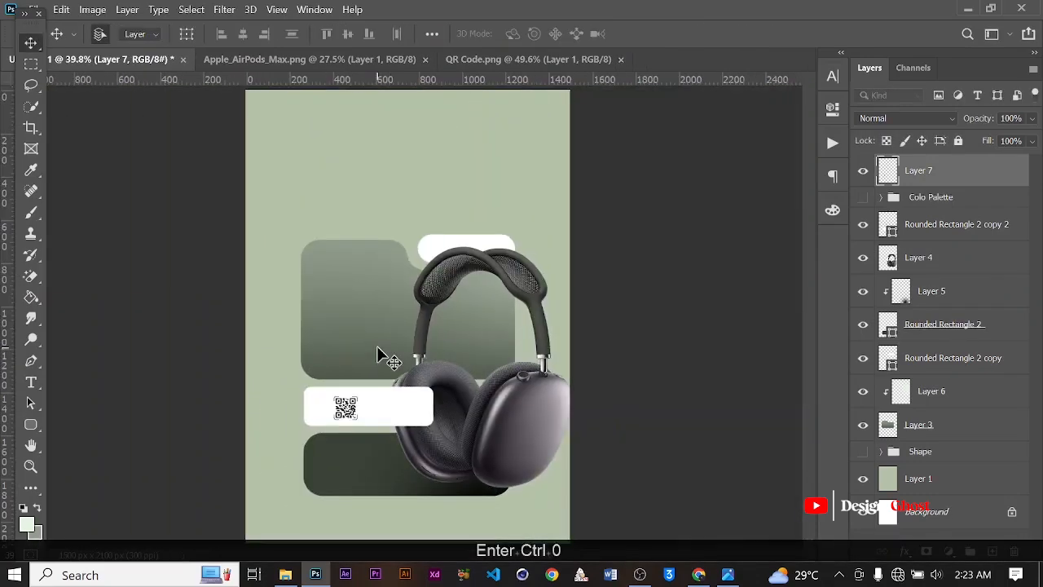
{"action": "key", "text": "Up"}
{"action": "key", "text": "Down"}
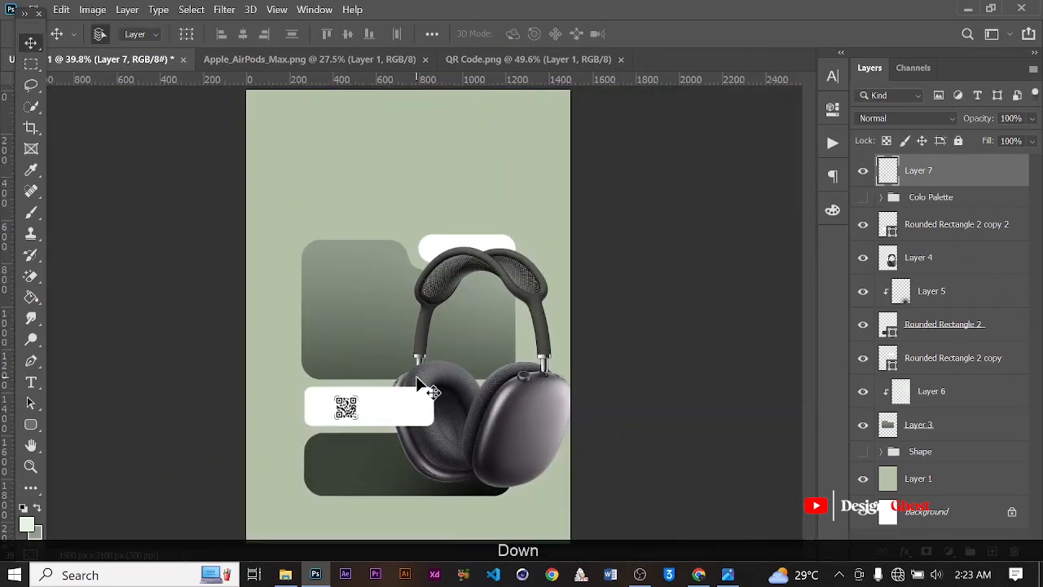
{"action": "key", "text": "Return"}
{"action": "key", "text": "ctrl+0"}
{"action": "scroll", "coordinate": [401, 378], "scroll_direction": "up", "scroll_amount": 4}
{"action": "left_click_drag", "start_coordinate": [398, 374], "coordinate": [412, 342]}
{"action": "scroll", "coordinate": [402, 363], "scroll_direction": "down", "scroll_amount": 1}
{"action": "scroll", "coordinate": [402, 363], "scroll_direction": "down", "scroll_amount": 1}
{"action": "key", "text": "Return"}
{"action": "key", "text": "ctrl+0"}
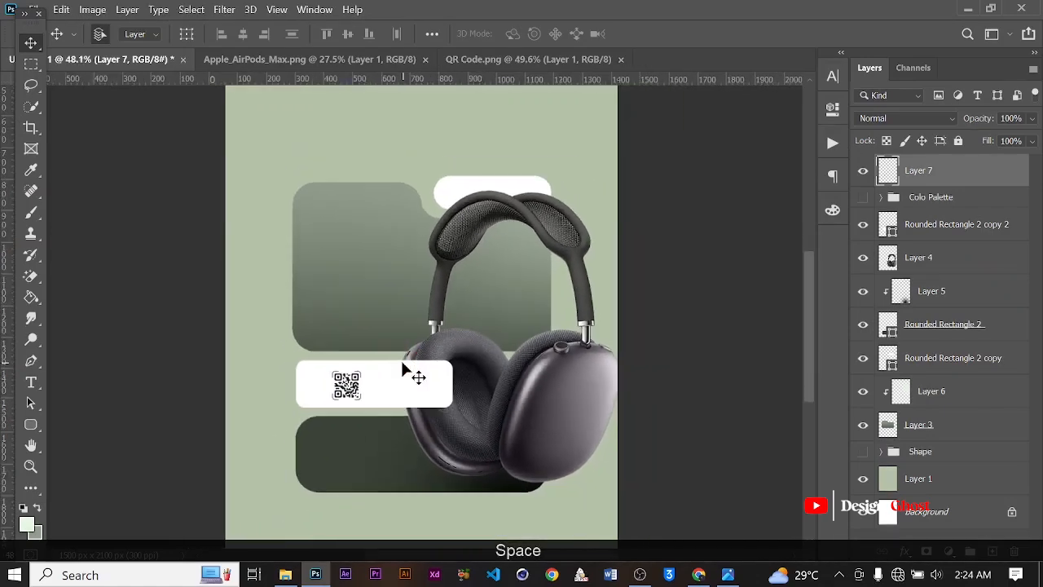
Step: Scale all the rounded shapes and their shading, without the headphones, to about 103%, extending them toward the poster's left edge
{"action": "scroll", "coordinate": [401, 362], "scroll_direction": "down", "scroll_amount": 2}
{"action": "scroll", "coordinate": [401, 363], "scroll_direction": "up", "scroll_amount": 3}
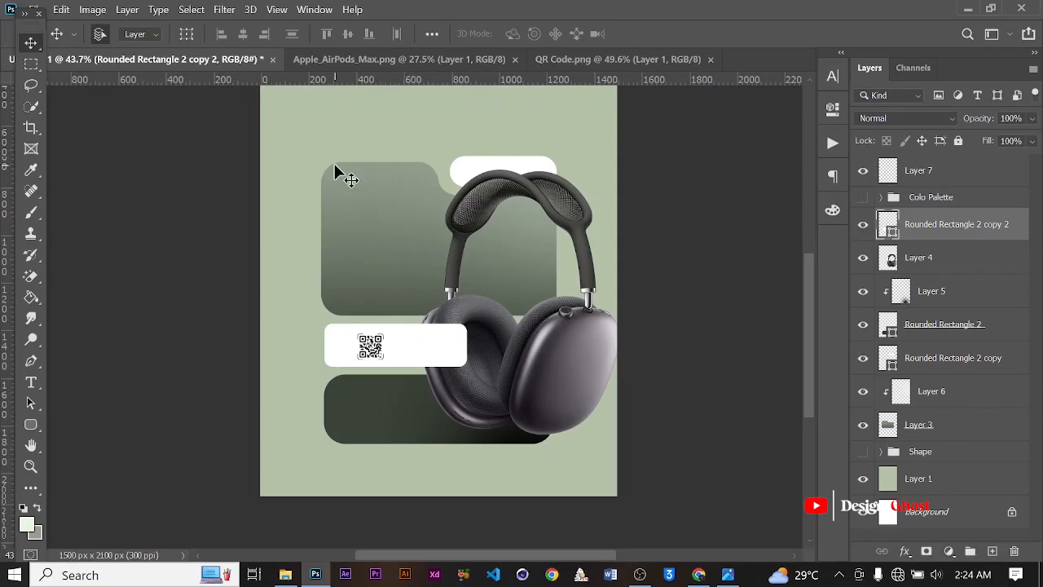
{"action": "left_click", "coordinate": [949, 435], "text": "shift"}
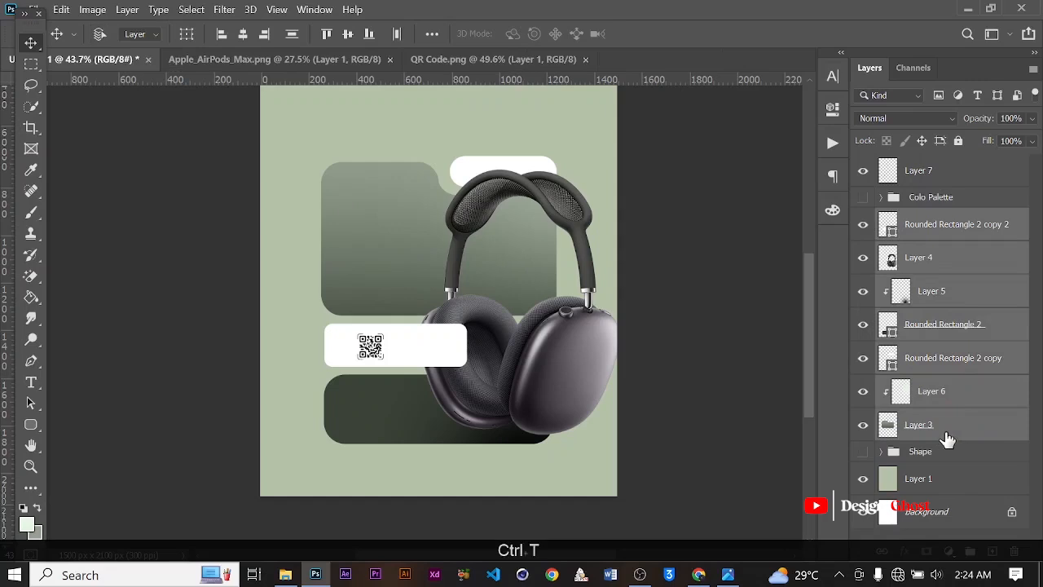
{"action": "key", "text": "ctrl+t"}
{"action": "left_click", "coordinate": [769, 33]}
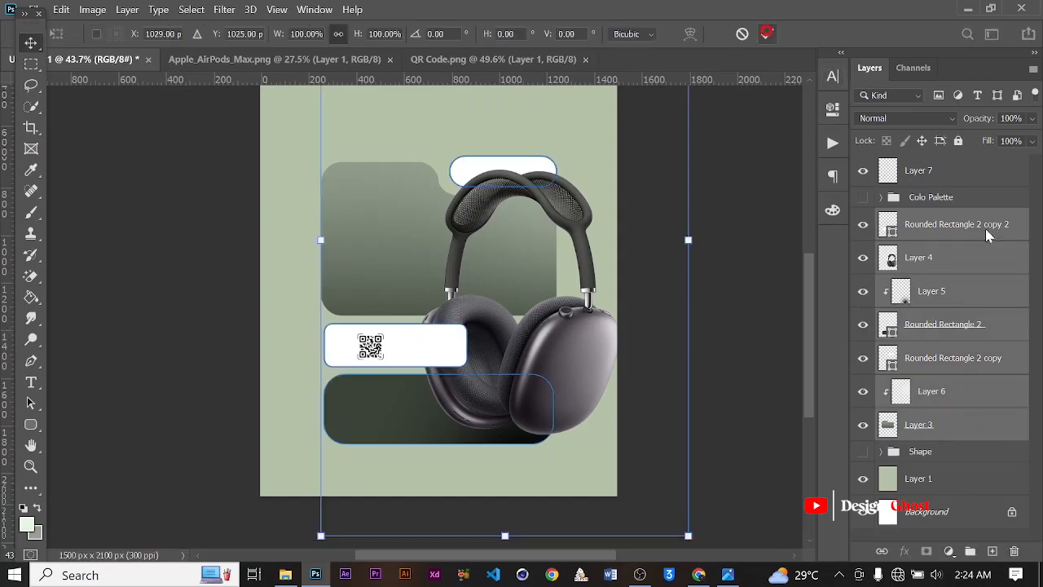
{"action": "left_click", "coordinate": [944, 259], "text": "ctrl"}
{"action": "key", "text": "ctrl+t"}
{"action": "key", "text": "Caps_Lock"}
{"action": "left_click_drag", "start_coordinate": [320, 241], "coordinate": [310, 245]}
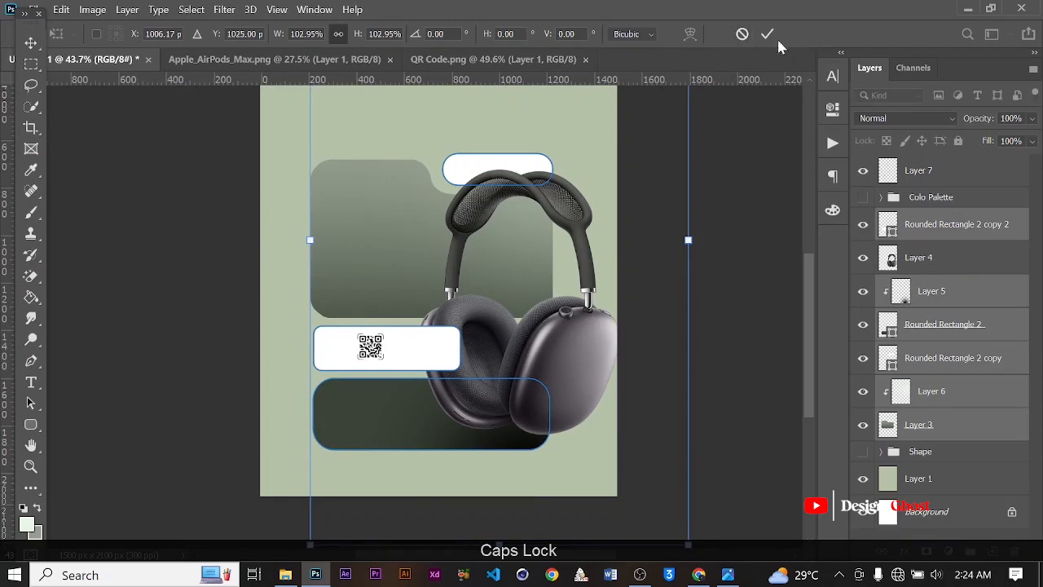
{"action": "left_click", "coordinate": [766, 36]}
Step: Draw a rounded rectangle about 169 × 162 px inside the left part of the dark bottom rectangle, directly above that rectangle's layer
{"action": "left_click", "coordinate": [956, 173]}
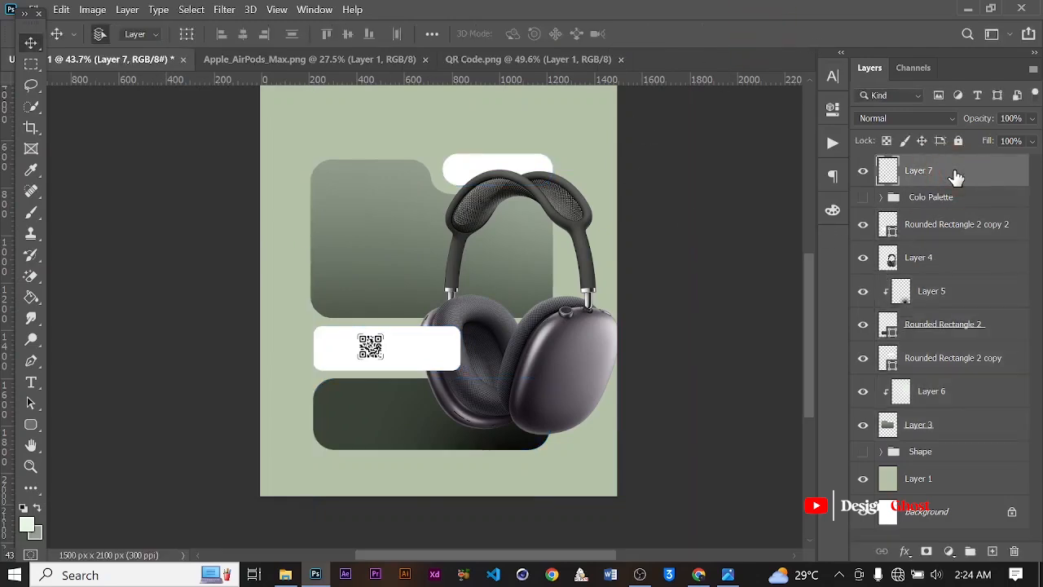
{"action": "scroll", "coordinate": [280, 435], "scroll_direction": "up", "scroll_amount": 3}
{"action": "scroll", "coordinate": [316, 388], "scroll_direction": "down", "scroll_amount": 2}
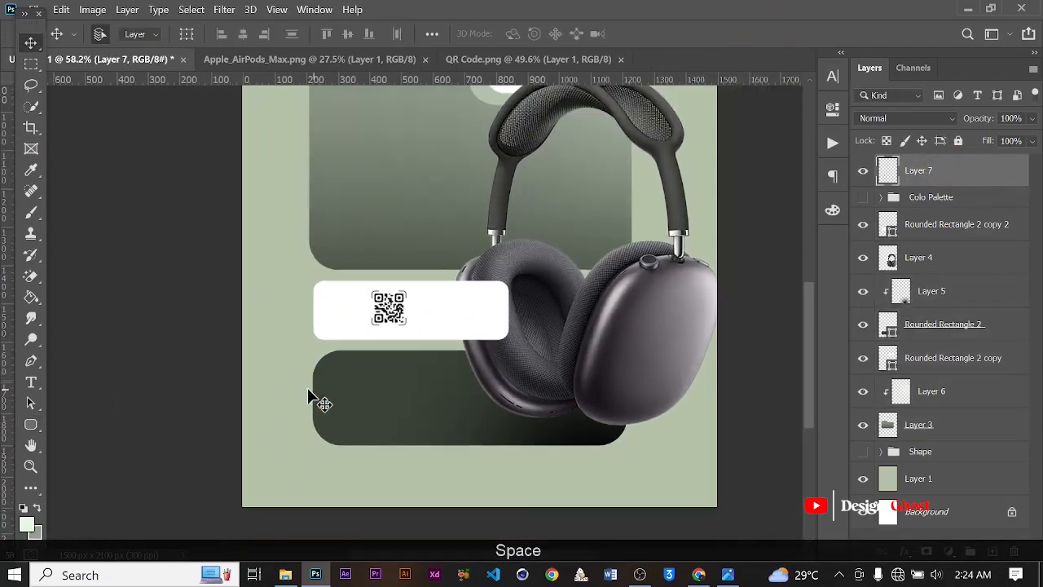
{"action": "left_click", "coordinate": [31, 427]}
{"action": "scroll", "coordinate": [419, 402], "scroll_direction": "up", "scroll_amount": 2}
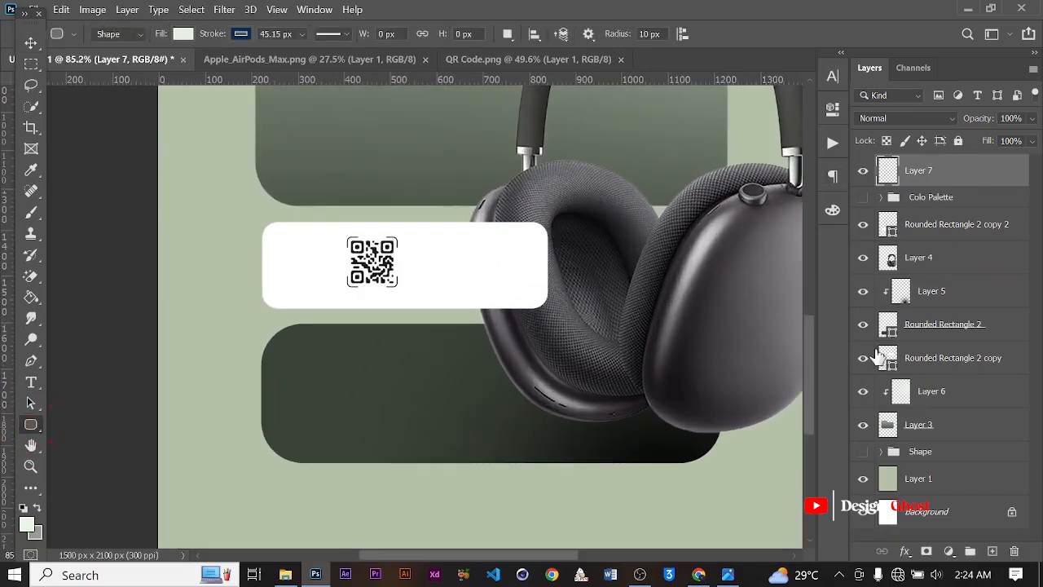
{"action": "key", "text": "v"}
{"action": "left_click", "coordinate": [312, 414]}
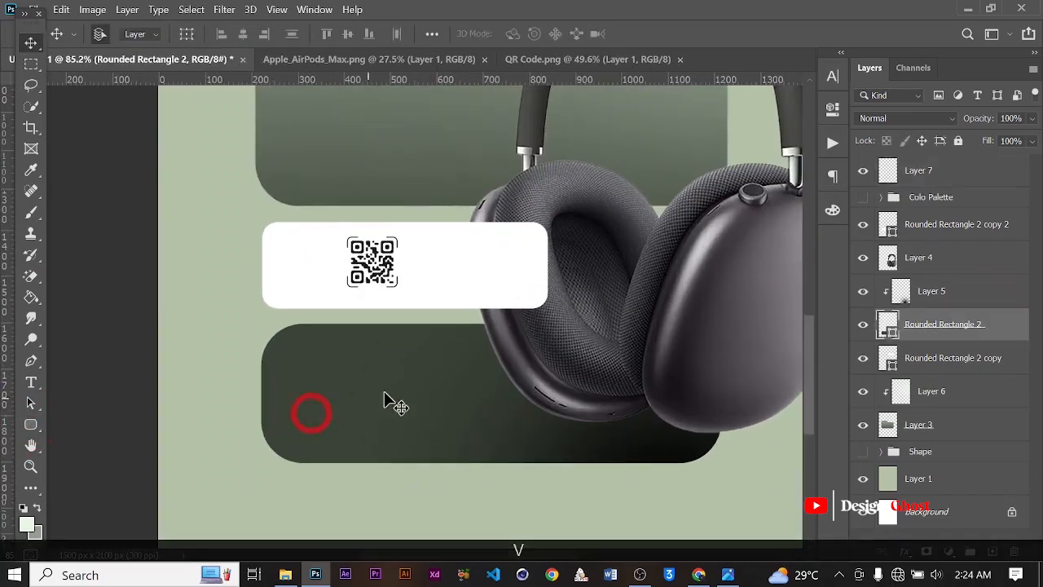
{"action": "key", "text": "u"}
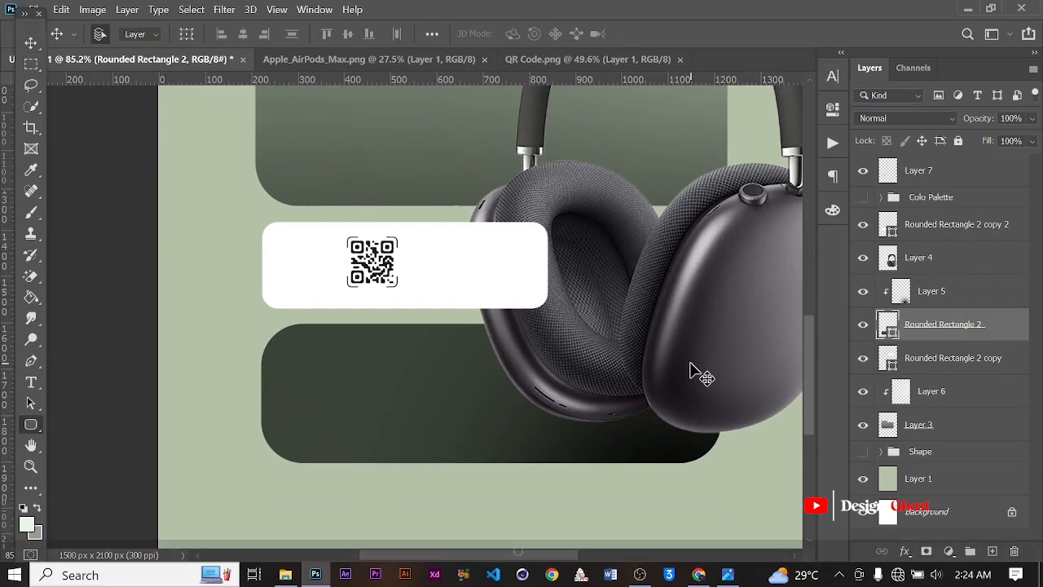
{"action": "scroll", "coordinate": [691, 368], "scroll_direction": "up", "scroll_amount": 1}
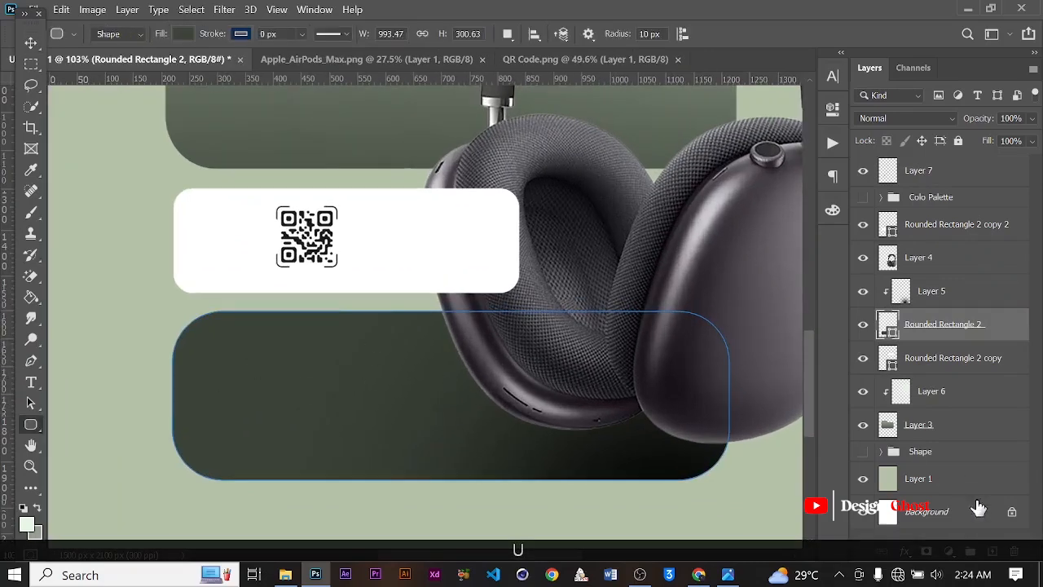
{"action": "left_click", "coordinate": [992, 551]}
{"action": "left_click_drag", "start_coordinate": [243, 350], "coordinate": [340, 441]}
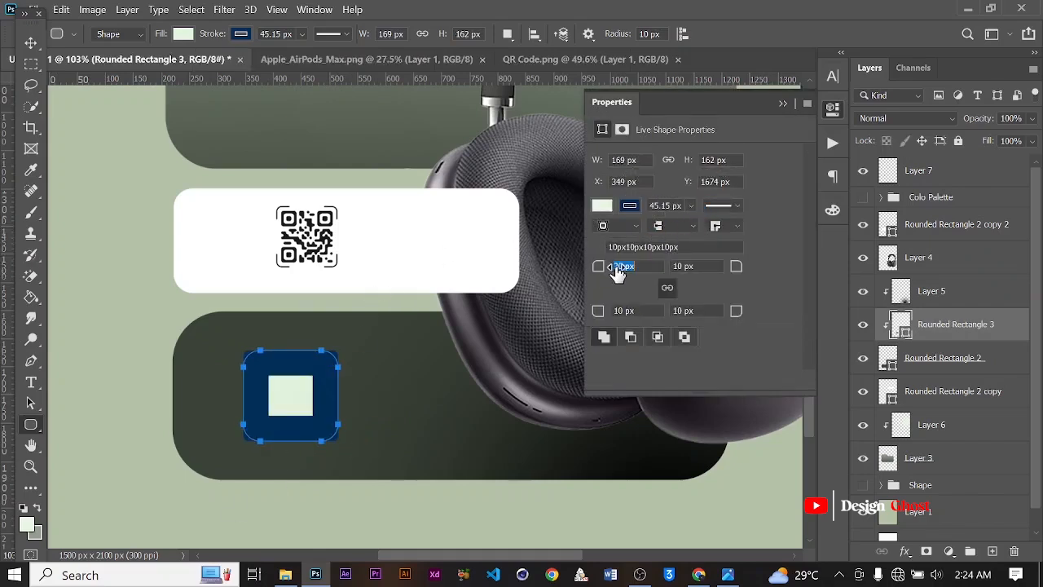
Step: Give the small square 24 px corner radii, a 0 px stroke and a sage-green fill from the recently used colors
{"action": "left_click", "coordinate": [688, 206]}
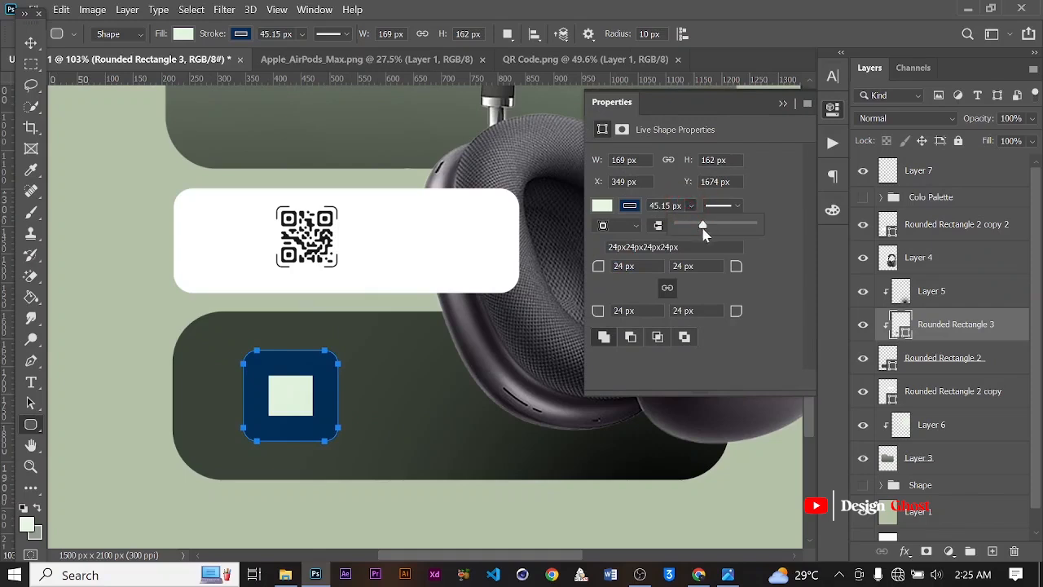
{"action": "left_click", "coordinate": [611, 208]}
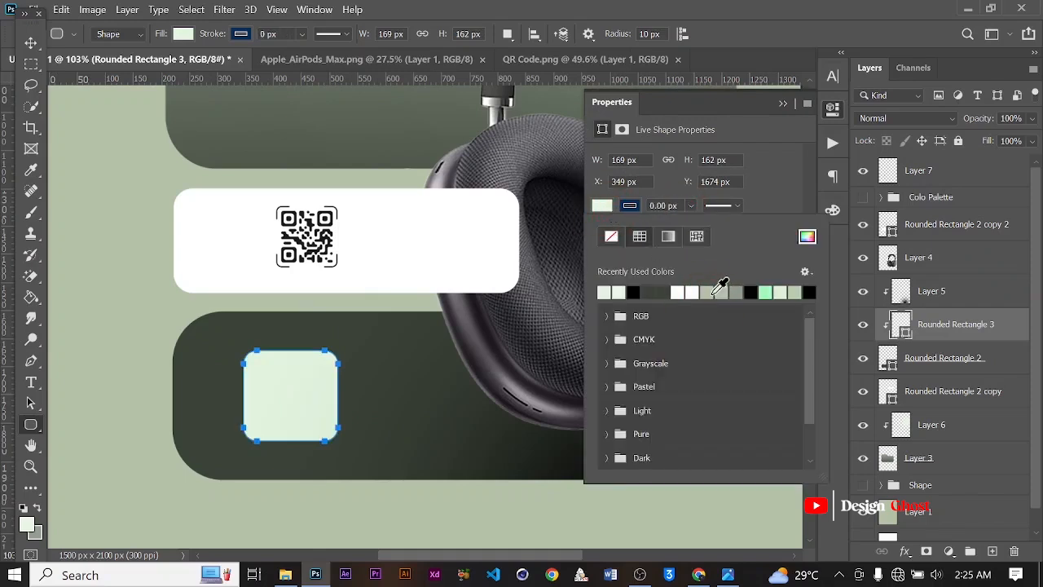
{"action": "left_click", "coordinate": [720, 292]}
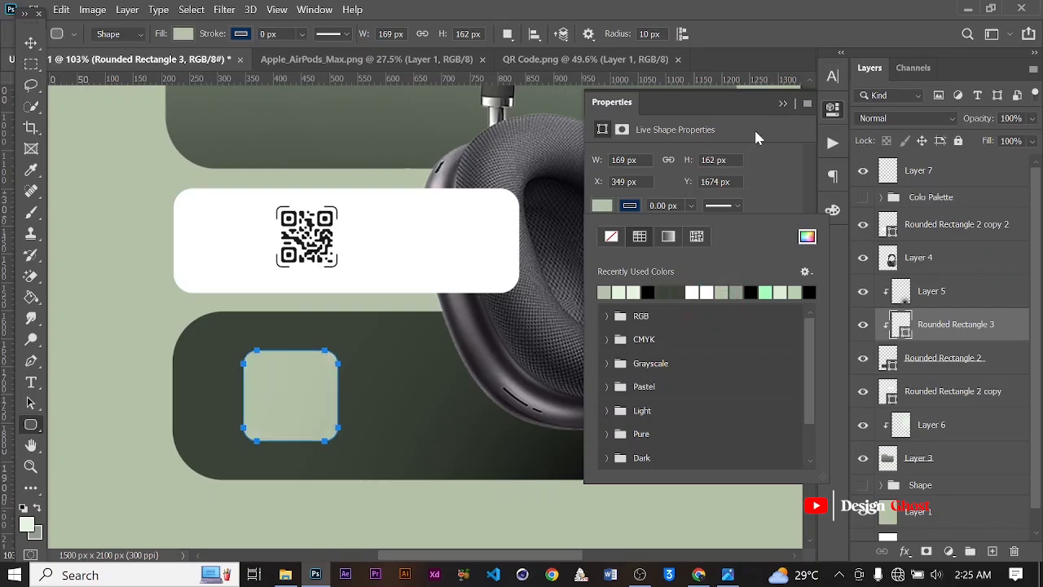
{"action": "left_click", "coordinate": [797, 293]}
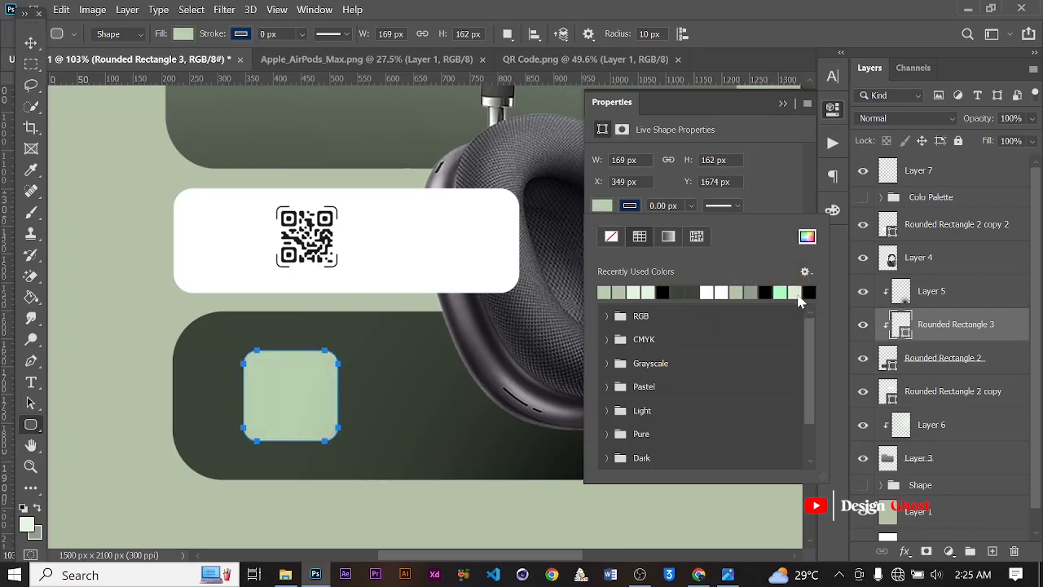
{"action": "left_click", "coordinate": [627, 290]}
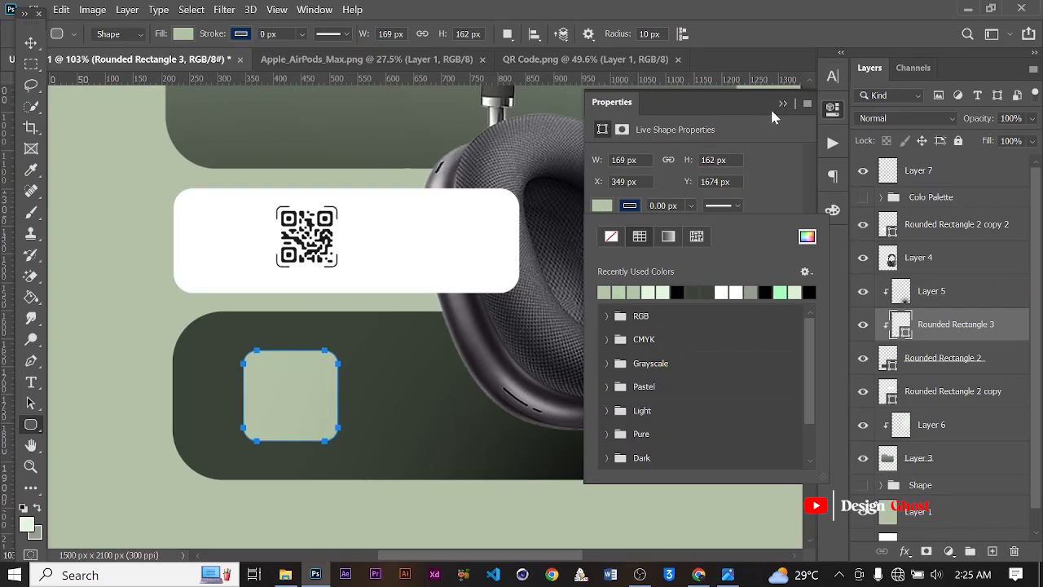
{"action": "left_click", "coordinate": [772, 105]}
{"action": "left_click", "coordinate": [780, 103]}
Step: Lower the small square's layer opacity to 66%
{"action": "key", "text": "v"}
{"action": "scroll", "coordinate": [431, 423], "scroll_direction": "down", "scroll_amount": 2}
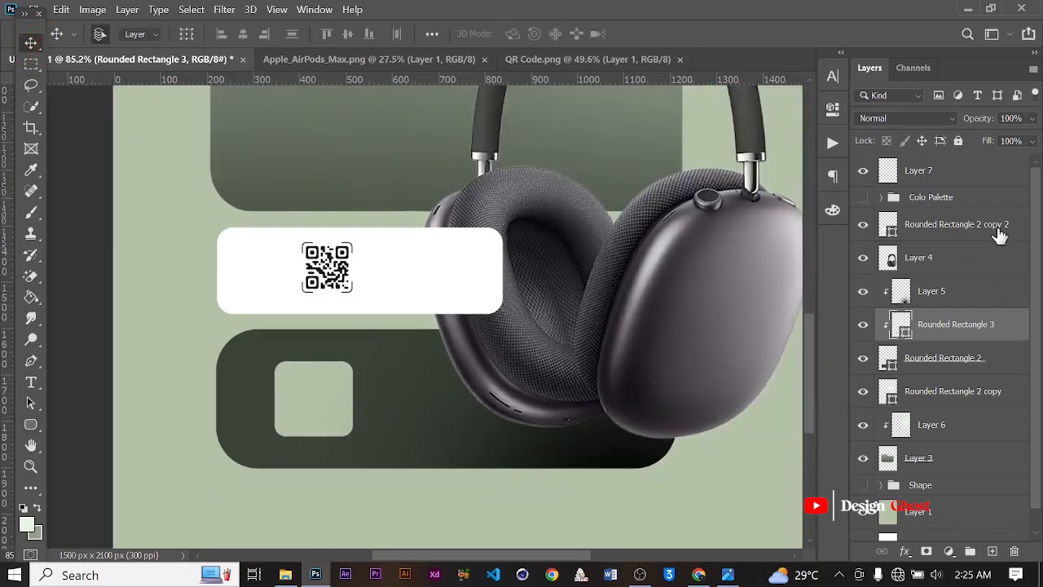
{"action": "left_click", "coordinate": [1031, 118]}
{"action": "left_click_drag", "start_coordinate": [1030, 140], "coordinate": [1006, 136]}
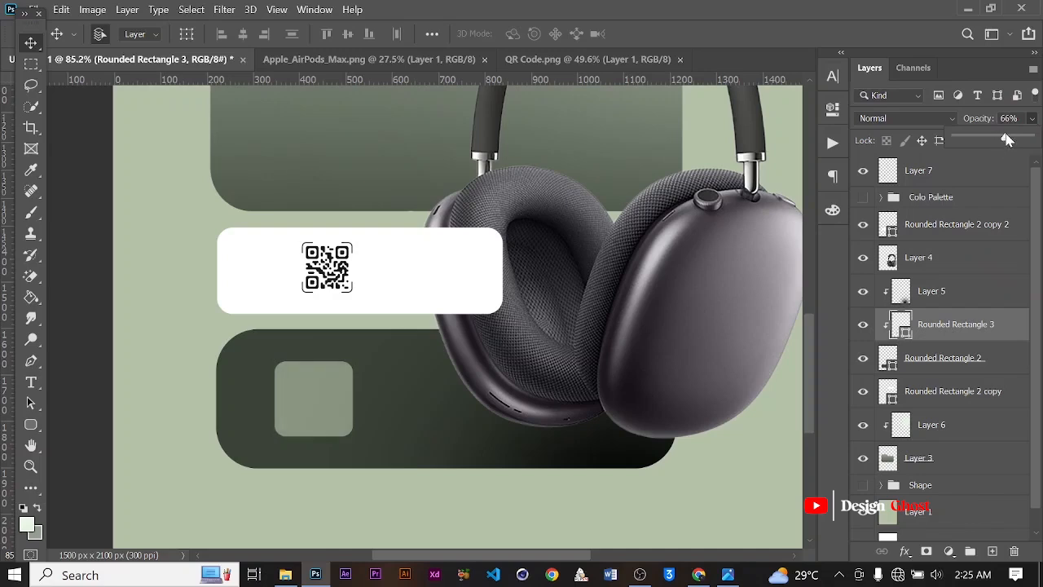
Step: Duplicate the small square twice to form a row of three across the dark rectangle
{"action": "scroll", "coordinate": [461, 288], "scroll_direction": "down", "scroll_amount": 2}
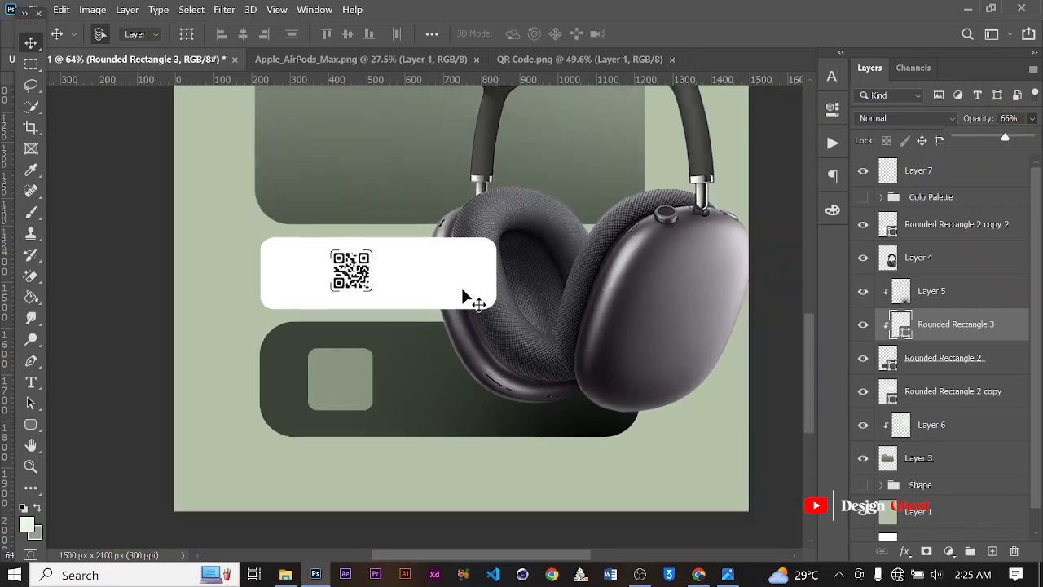
{"action": "left_click_drag", "start_coordinate": [351, 386], "coordinate": [470, 398]}
{"action": "scroll", "coordinate": [410, 383], "scroll_direction": "down", "scroll_amount": 1}
{"action": "scroll", "coordinate": [475, 378], "scroll_direction": "up", "scroll_amount": 3}
{"action": "key", "text": "ctrl+z"}
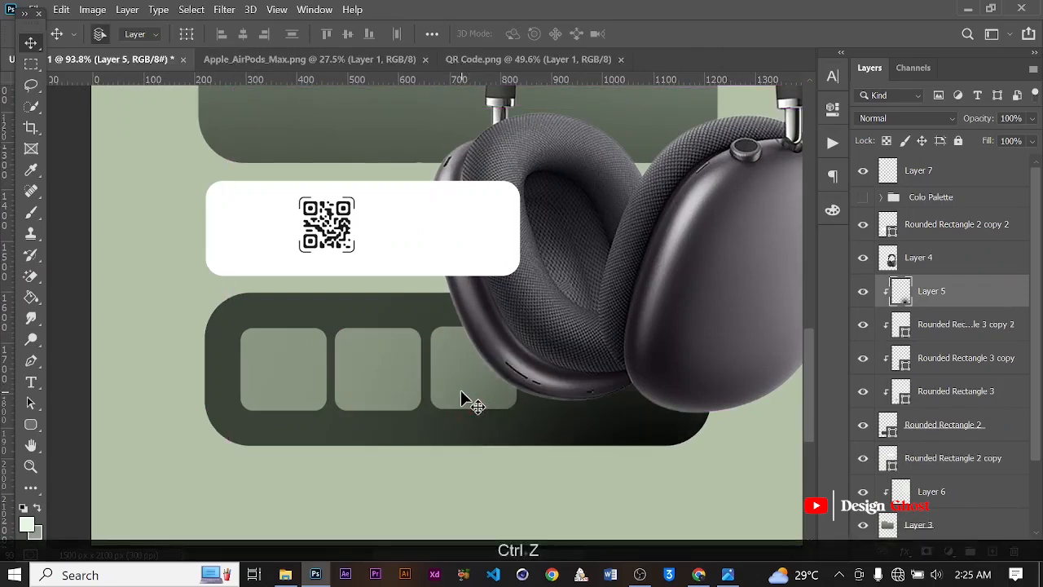
Step: Move the three small square layers above the Layer 5 shading and release their clipping masks
{"action": "left_click", "coordinate": [399, 364]}
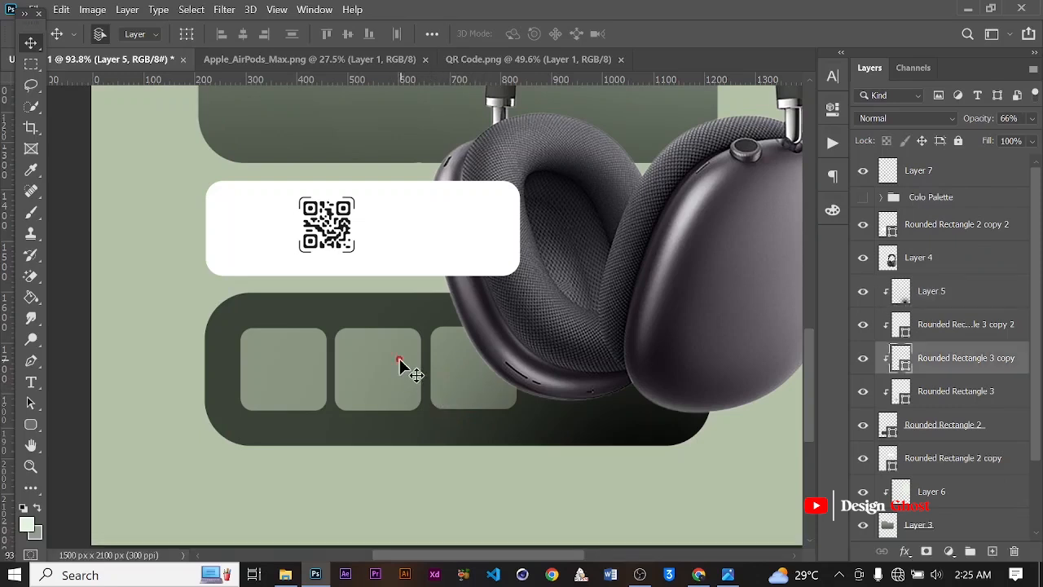
{"action": "left_click", "coordinate": [863, 392]}
{"action": "left_click", "coordinate": [863, 392]}
{"action": "key", "text": "shift"}
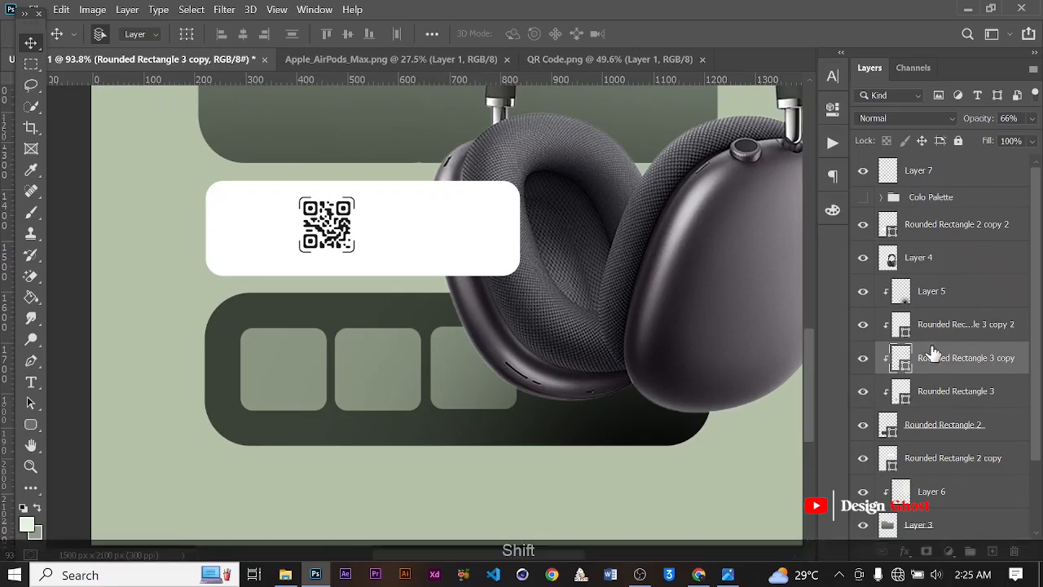
{"action": "left_click", "coordinate": [923, 397], "text": "shift"}
{"action": "left_click", "coordinate": [931, 336], "text": "shift"}
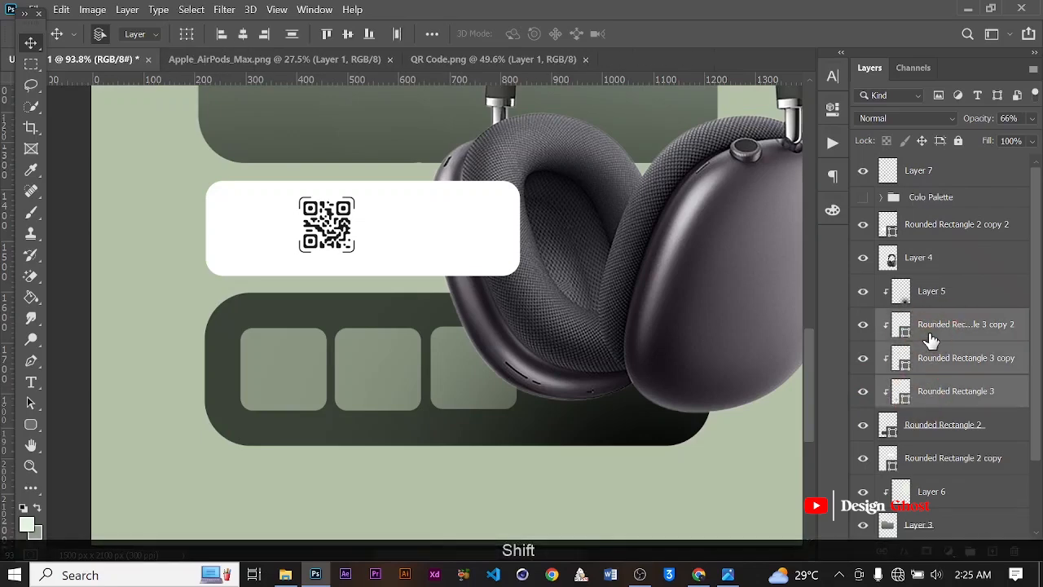
{"action": "key", "text": "ctrl+bracketright"}
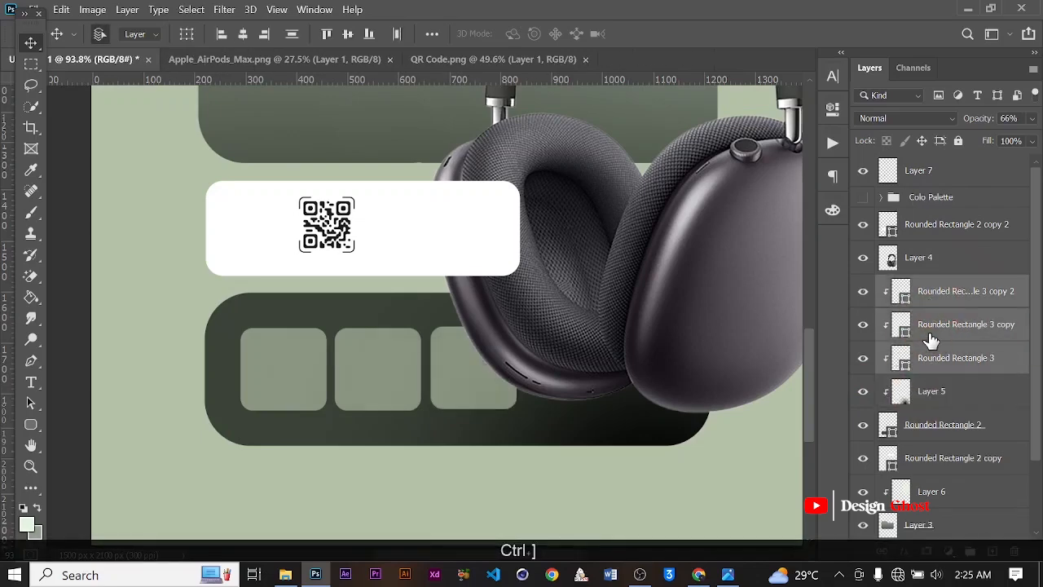
{"action": "right_click", "coordinate": [923, 288]}
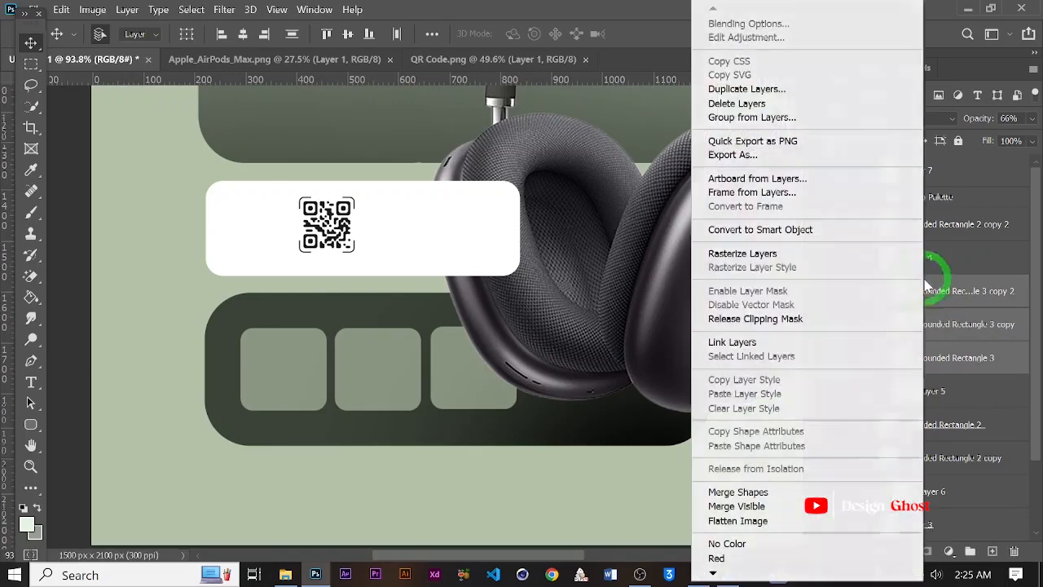
{"action": "left_click", "coordinate": [751, 319]}
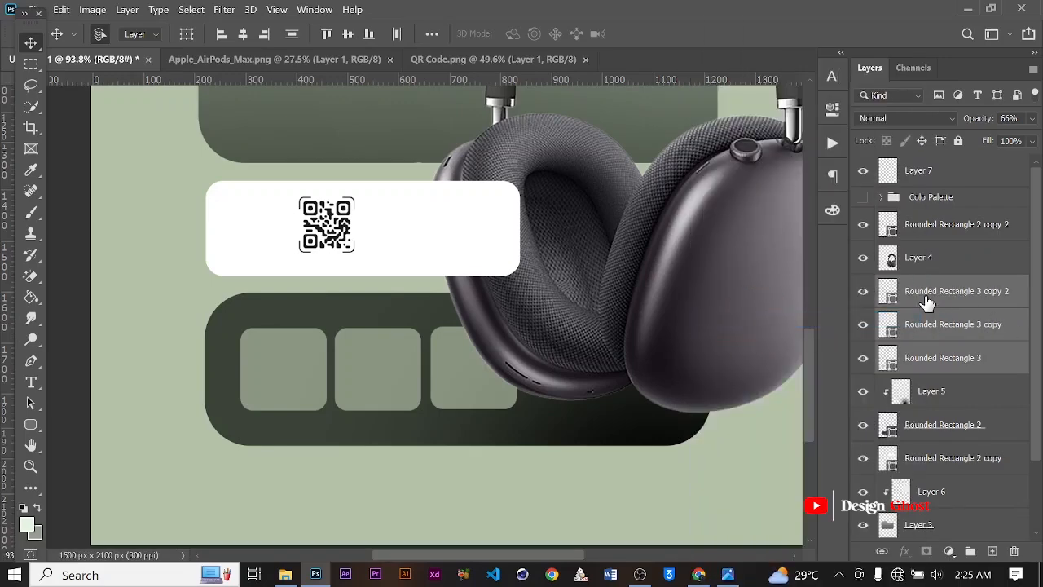
Step: Nudge the middle and right squares to the left to tighten and even out the gaps in the row
{"action": "key", "text": "ctrl"}
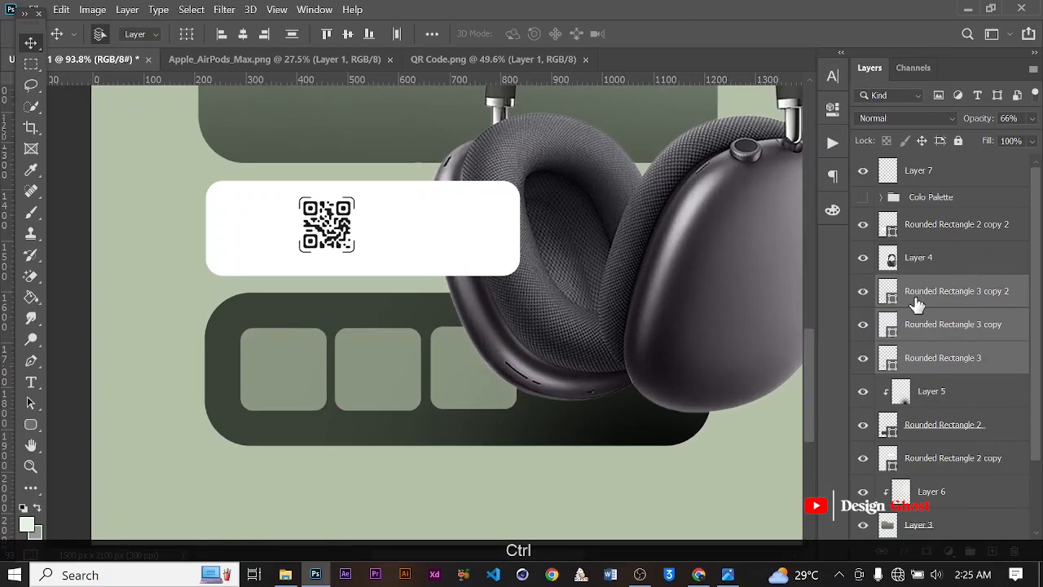
{"action": "left_click", "coordinate": [913, 301]}
{"action": "left_click", "coordinate": [863, 291]}
{"action": "left_click", "coordinate": [863, 291]}
{"action": "key", "text": "Left"}
{"action": "key", "text": "Left"}
{"action": "key", "text": "Left"}
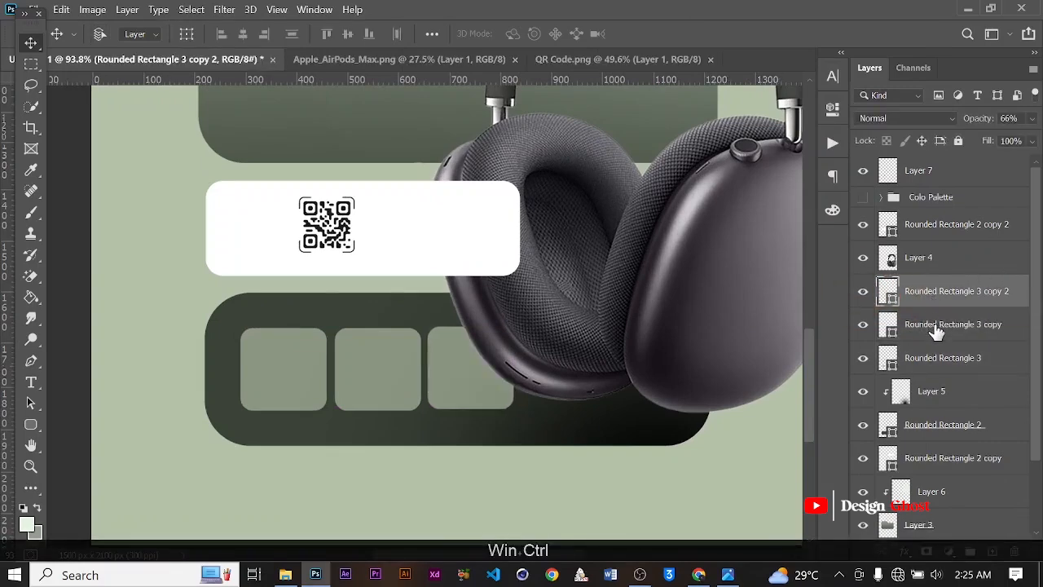
{"action": "left_click", "coordinate": [935, 330], "text": "ctrl"}
{"action": "key", "text": "Left"}
{"action": "key", "text": "Left"}
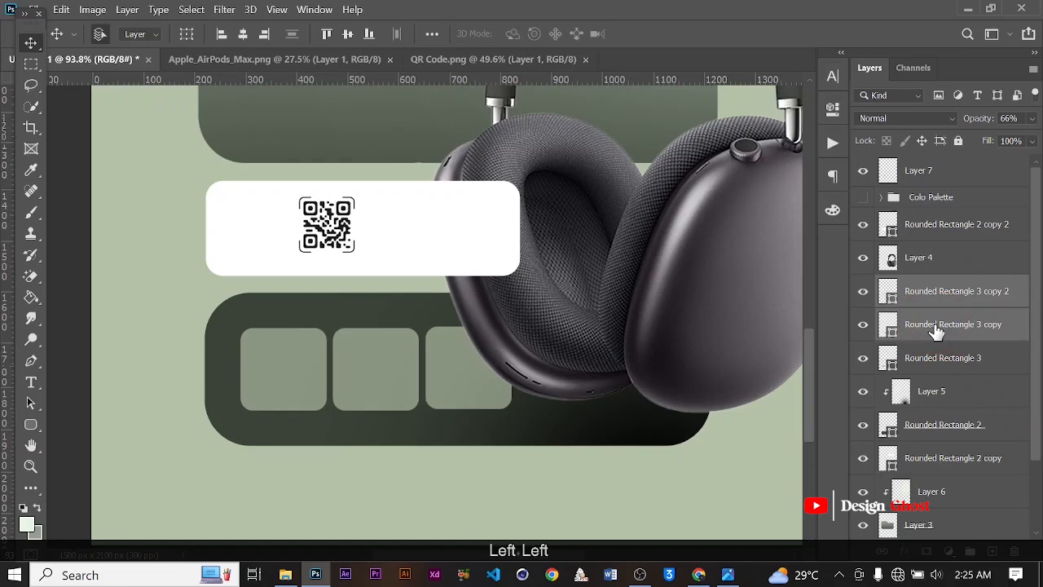
{"action": "left_click", "coordinate": [934, 291]}
{"action": "key", "text": "Left"}
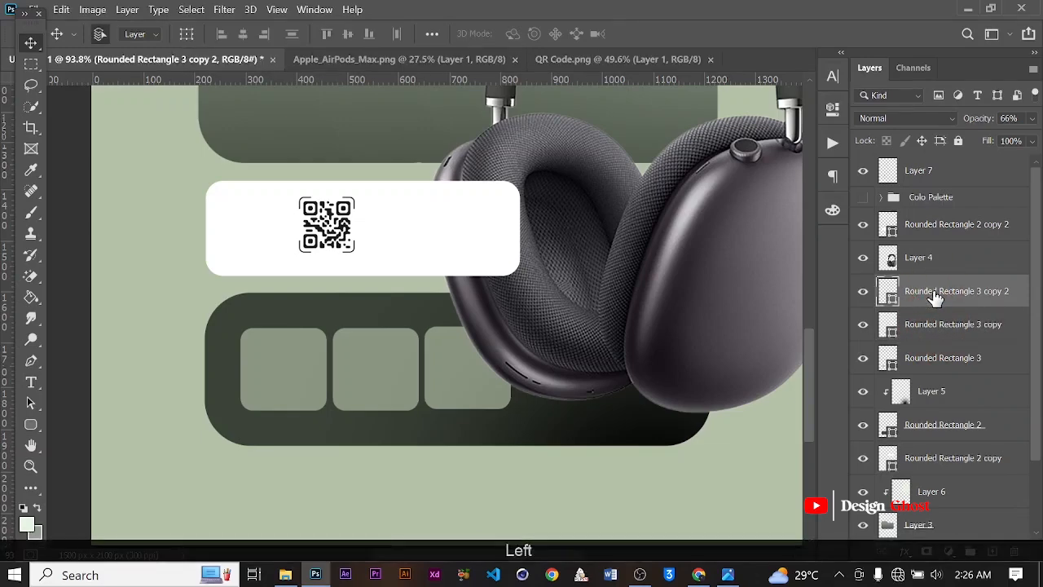
Step: Scale the three squares down together and nudge them down to center the row vertically in the dark rectangle
{"action": "left_click", "coordinate": [939, 360], "text": "shift"}
{"action": "key", "text": "ctrl+t"}
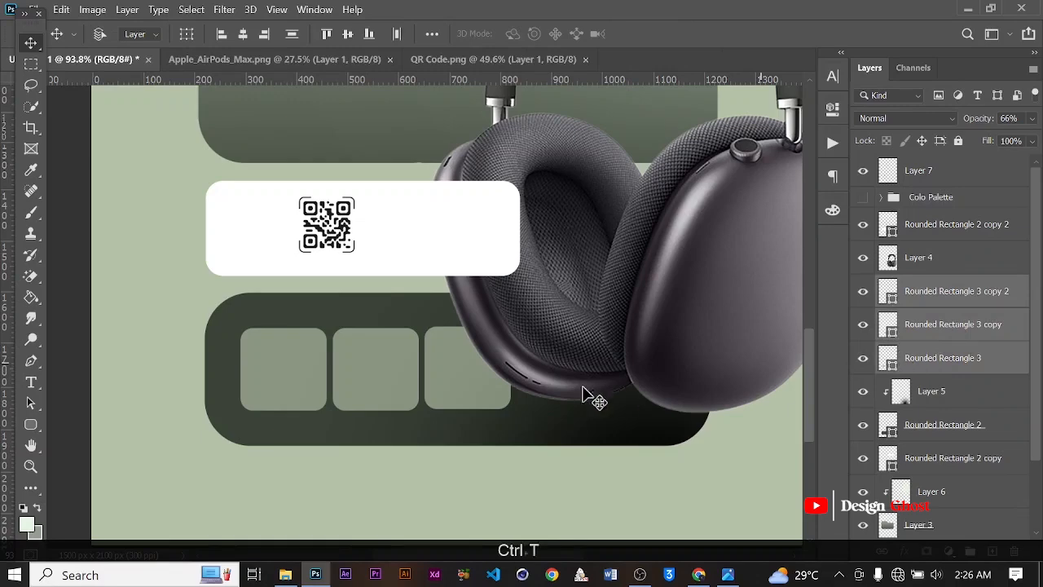
{"action": "left_click_drag", "start_coordinate": [510, 408], "coordinate": [480, 401]}
{"action": "key", "text": "Return"}
{"action": "key", "text": "ctrl+0"}
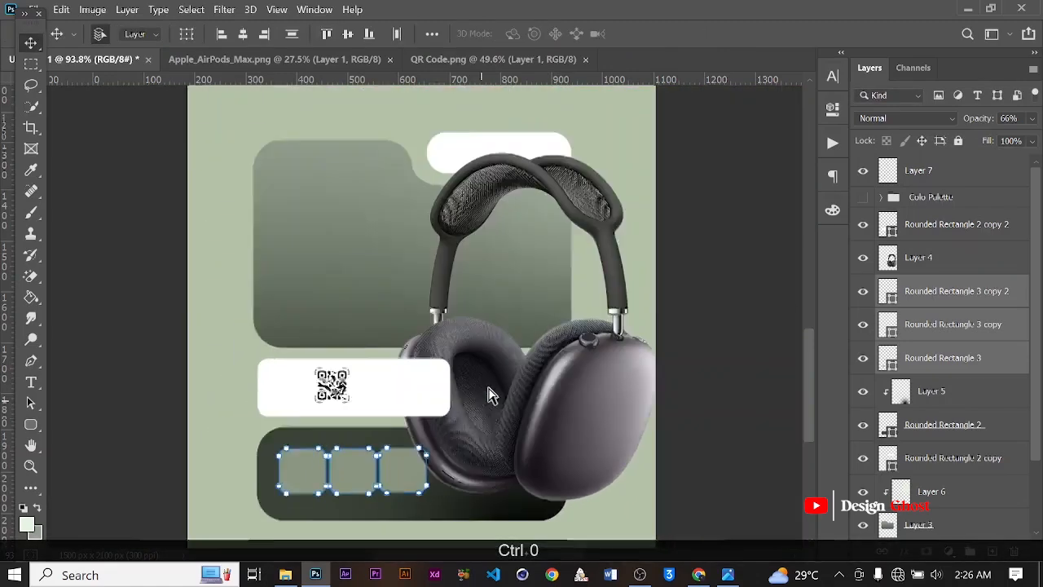
{"action": "key", "text": "Down"}
{"action": "key", "text": "Down"}
{"action": "key", "text": "Down"}
{"action": "key", "text": "Down"}
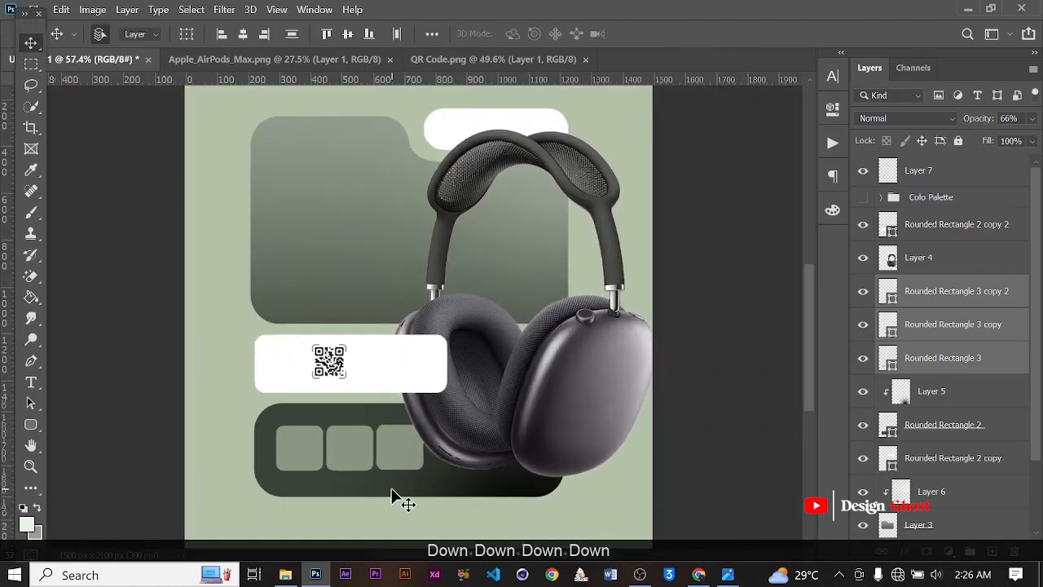
{"action": "key", "text": "Return"}
Step: Group the three small square layers
{"action": "key", "text": "ctrl+0"}
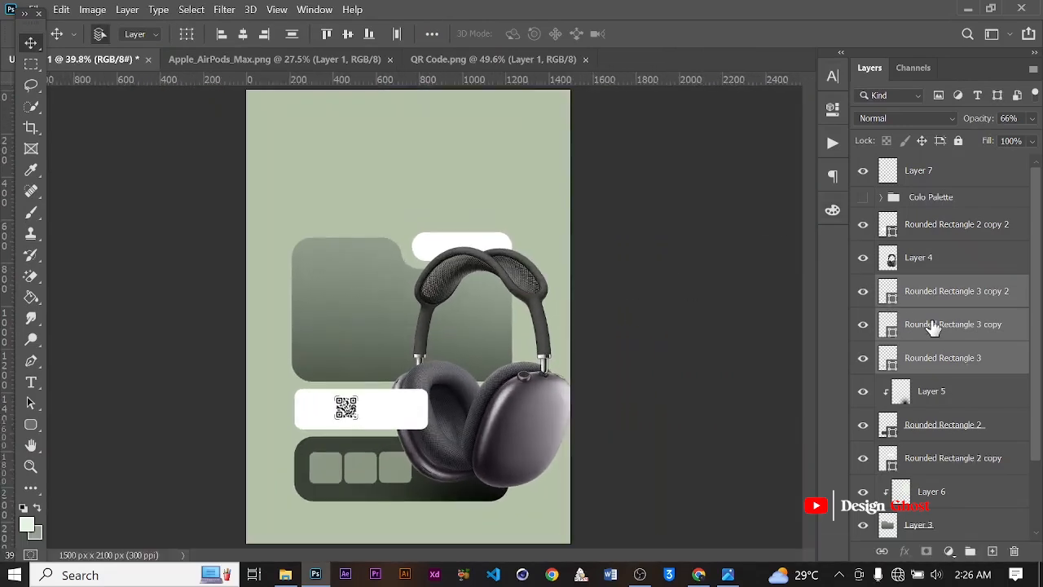
{"action": "key", "text": "ctrl+g"}
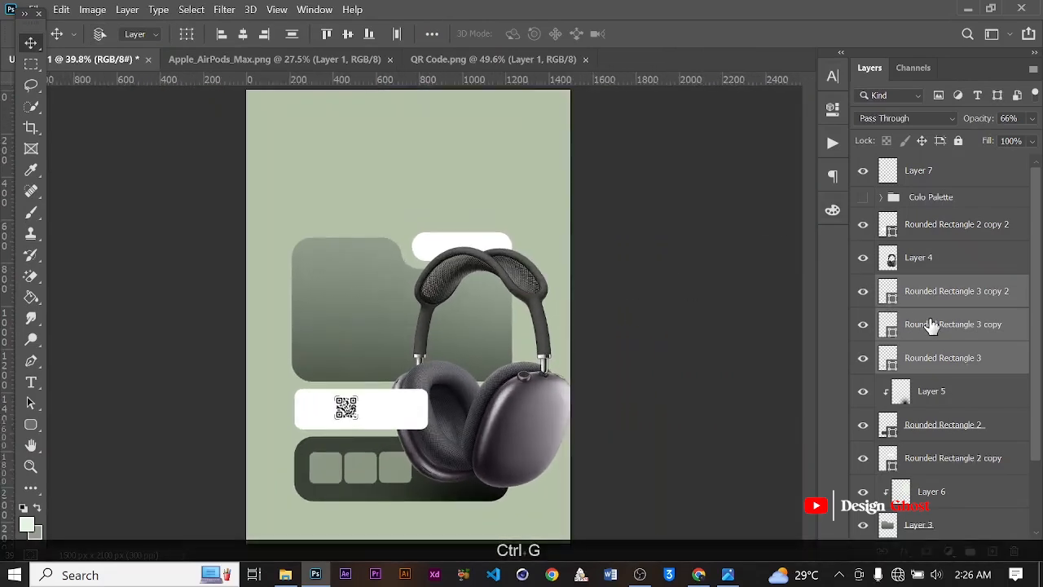
Step: Rename the group of three small squares as iCONS
{"action": "double_click", "coordinate": [923, 285]}
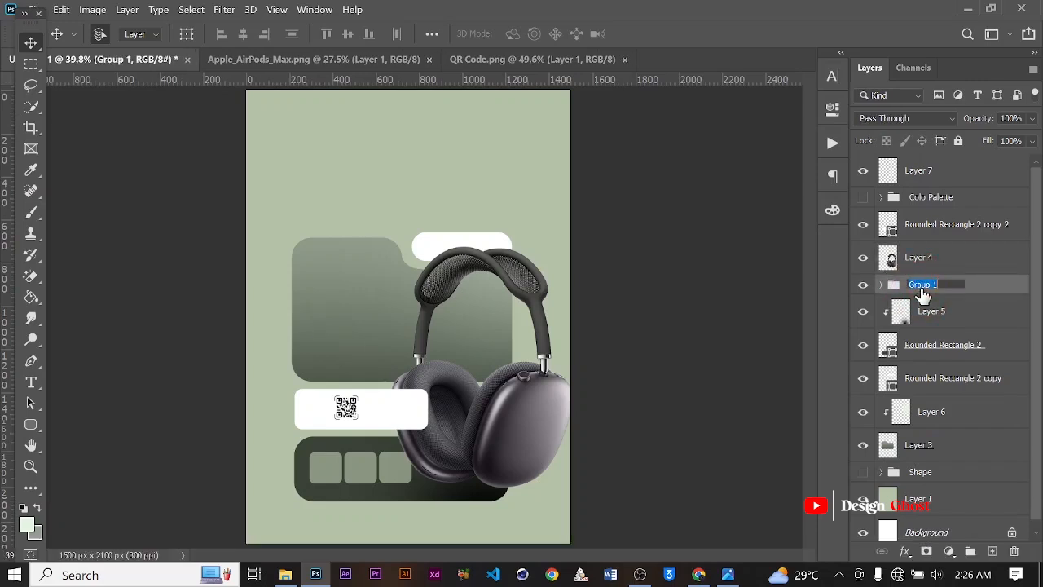
{"action": "key", "text": "Caps_Lock"}
{"action": "type", "text": "CO"}
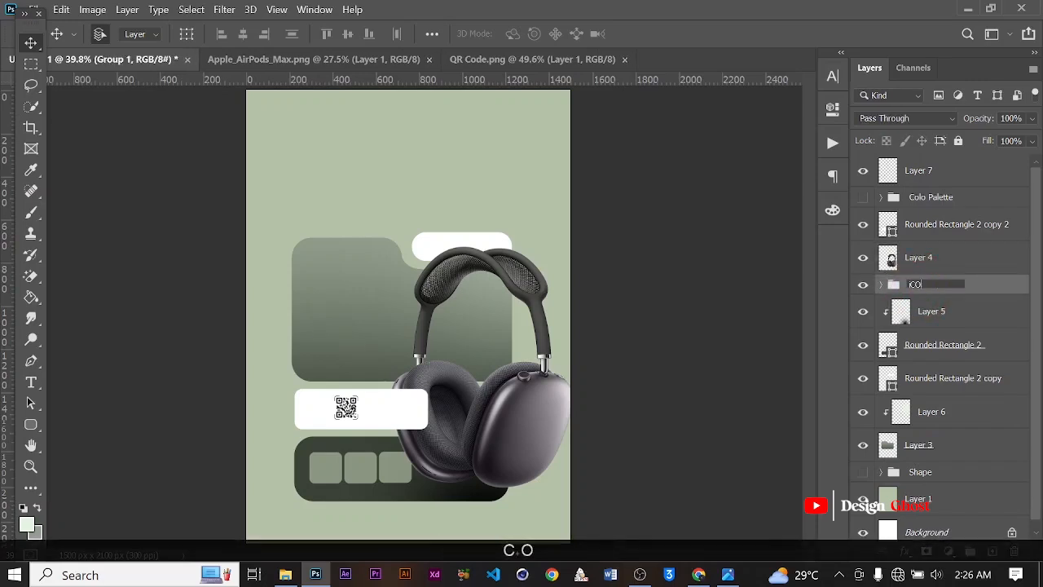
{"action": "type", "text": "NS"}
{"action": "key", "text": "Return"}
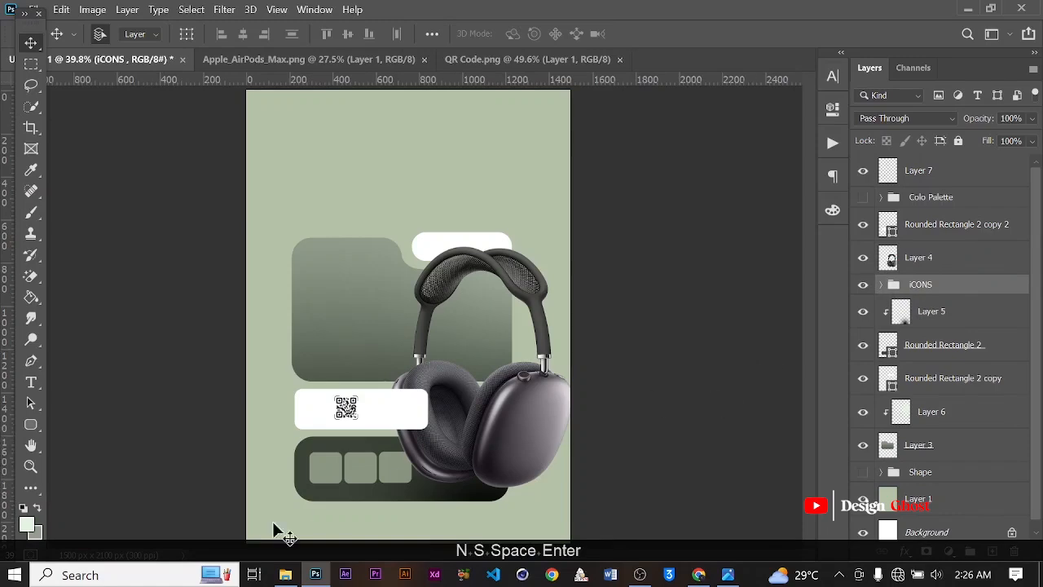
Step: Open the Headphone and C_monogram images from the Air Pod folder as separate documents
{"action": "left_click", "coordinate": [285, 574]}
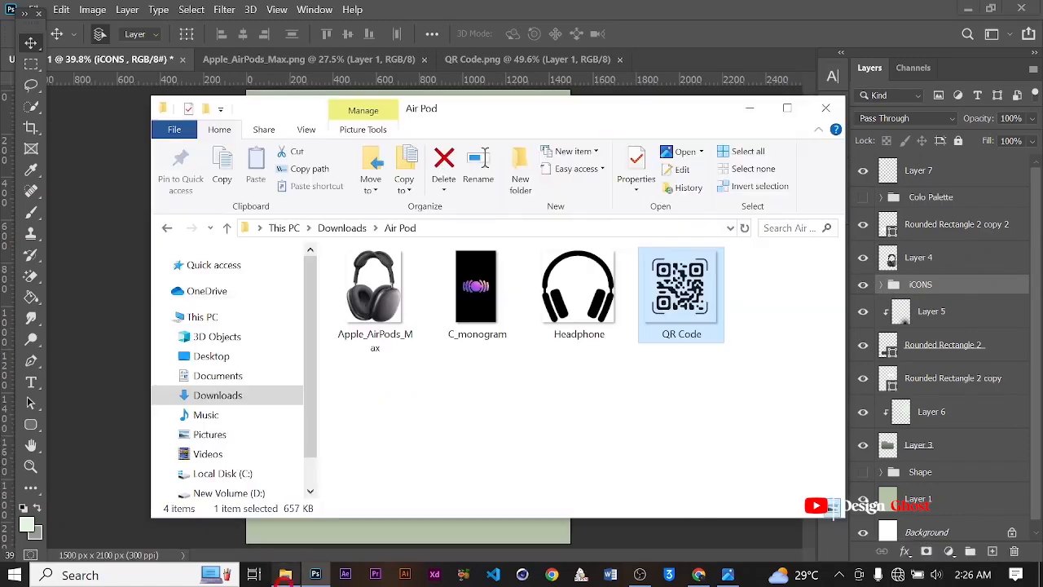
{"action": "left_click", "coordinate": [589, 314]}
{"action": "left_click", "coordinate": [475, 312], "text": "ctrl"}
{"action": "left_click_drag", "start_coordinate": [597, 295], "coordinate": [581, 18]}
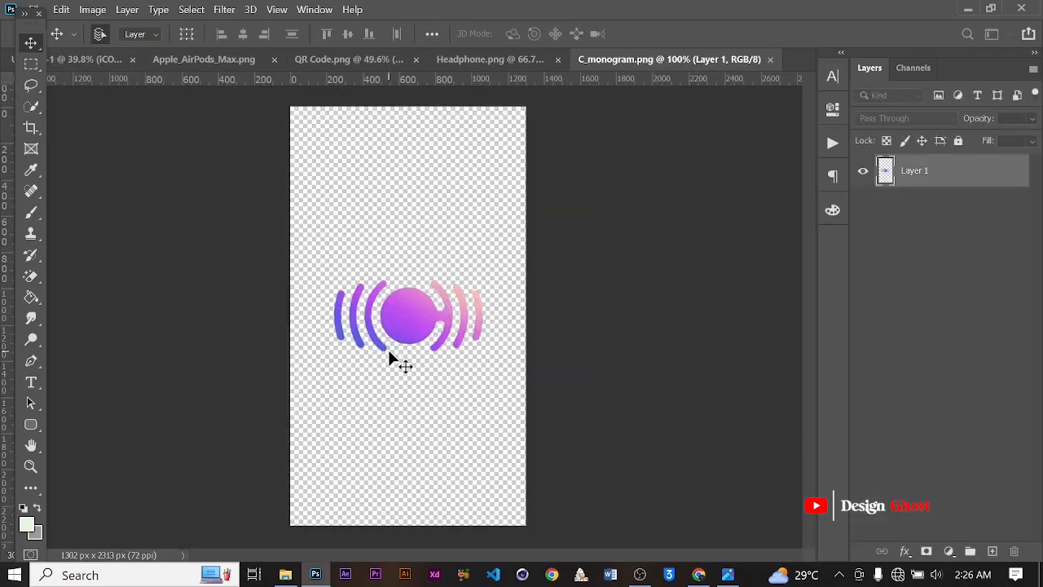
Step: Copy the headphone artwork from Headphone.png into the poster document above the iCONS group
{"action": "left_click", "coordinate": [471, 68]}
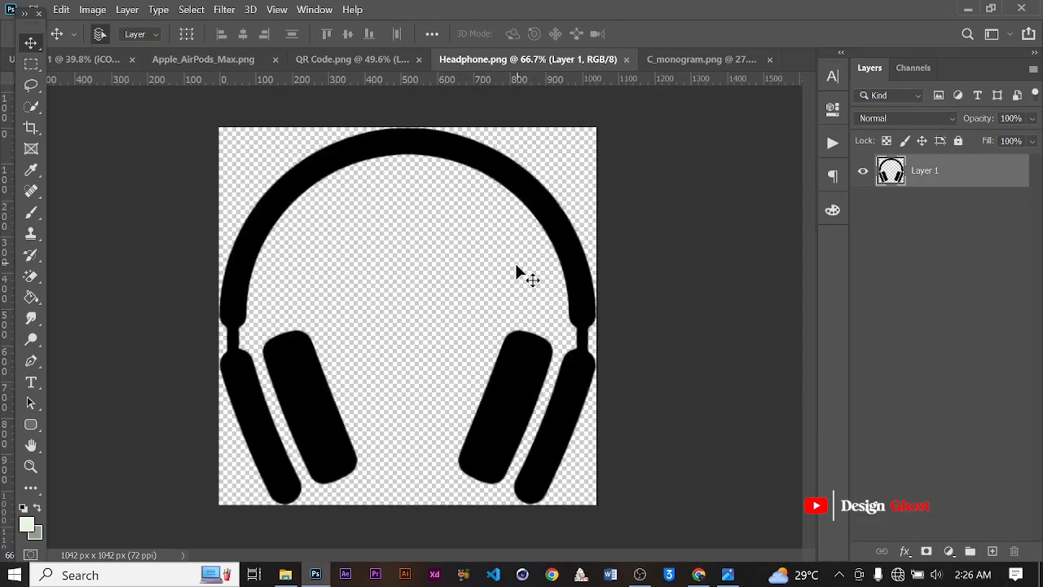
{"action": "key", "text": "ctrl+0"}
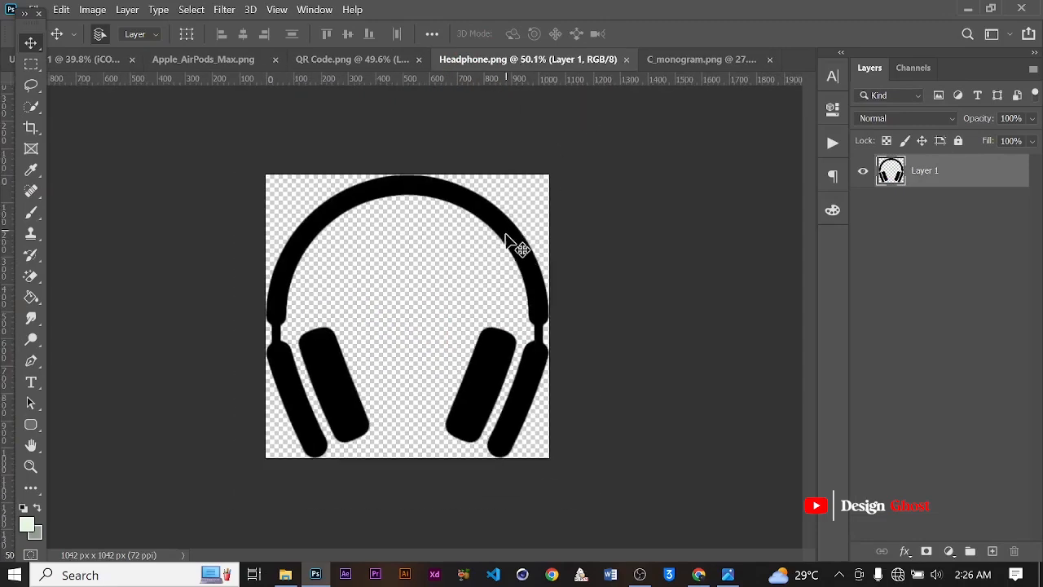
{"action": "left_click_drag", "start_coordinate": [513, 240], "coordinate": [322, 73]}
{"action": "left_click_drag", "start_coordinate": [233, 68], "coordinate": [183, 90]}
{"action": "left_click_drag", "start_coordinate": [322, 298], "coordinate": [427, 299]}
Step: Scale the headphone icon down to about 6.3% and center it on the middle small square
{"action": "scroll", "coordinate": [362, 465], "scroll_direction": "up", "scroll_amount": 5}
{"action": "scroll", "coordinate": [428, 300], "scroll_direction": "up", "scroll_amount": 1}
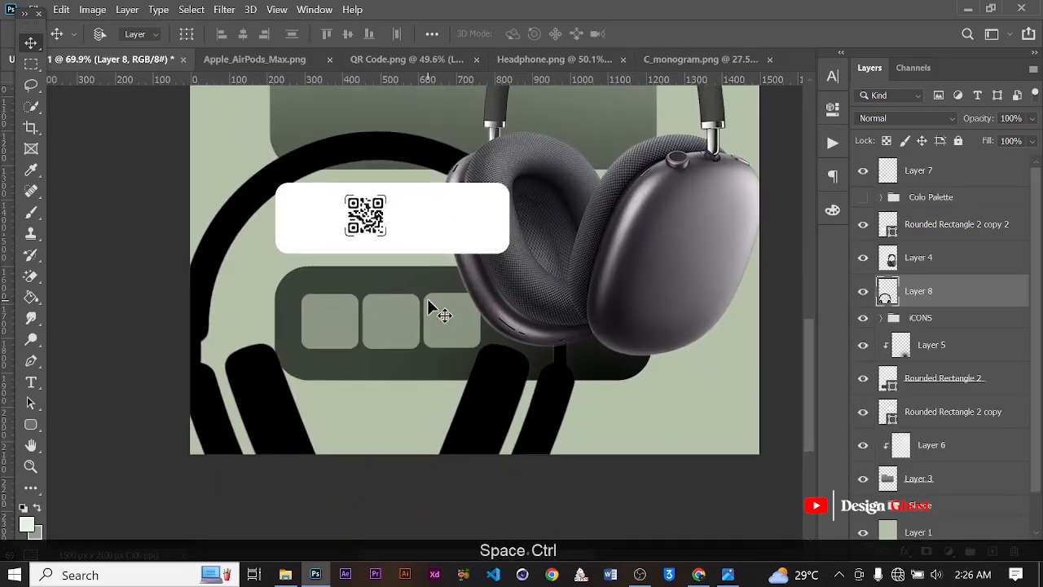
{"action": "scroll", "coordinate": [432, 303], "scroll_direction": "down", "scroll_amount": 1}
{"action": "key", "text": "ctrl+t"}
{"action": "left_click_drag", "start_coordinate": [552, 160], "coordinate": [388, 321]}
{"action": "scroll", "coordinate": [440, 274], "scroll_direction": "up", "scroll_amount": 2}
{"action": "left_click_drag", "start_coordinate": [365, 364], "coordinate": [386, 344]}
{"action": "scroll", "coordinate": [382, 313], "scroll_direction": "up", "scroll_amount": 2}
{"action": "scroll", "coordinate": [411, 309], "scroll_direction": "up", "scroll_amount": 1}
{"action": "key", "text": "Return"}
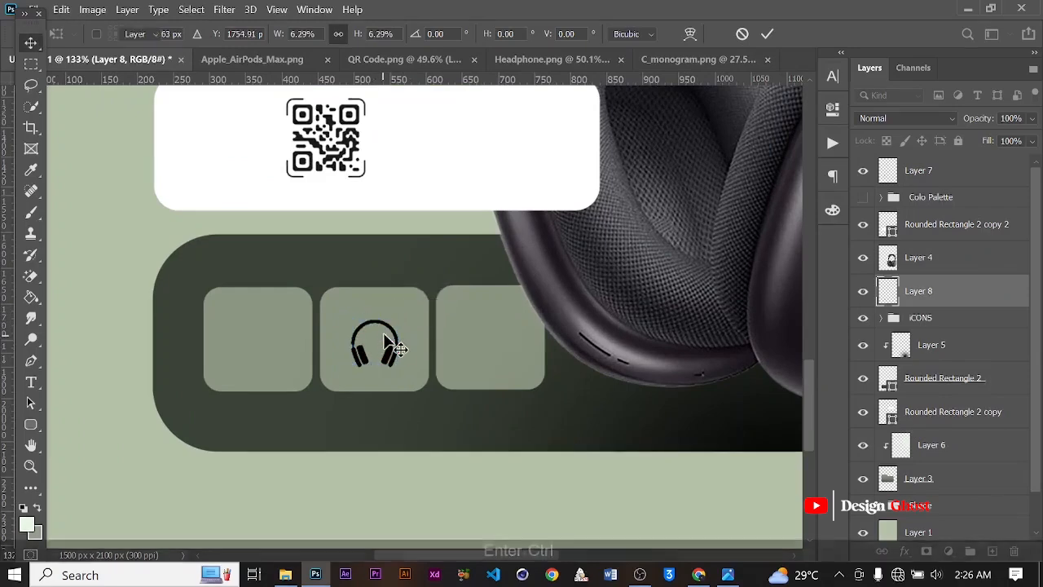
{"action": "key", "text": "ctrl+0"}
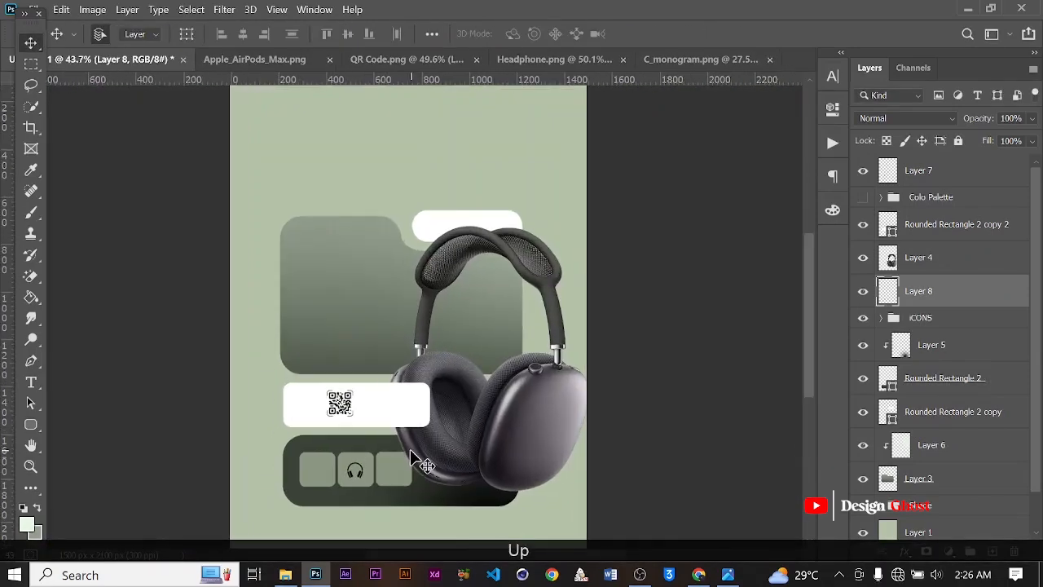
Step: Show the Colo Palette group and move it to the top of the layer stack
{"action": "scroll", "coordinate": [411, 460], "scroll_direction": "up", "scroll_amount": 3}
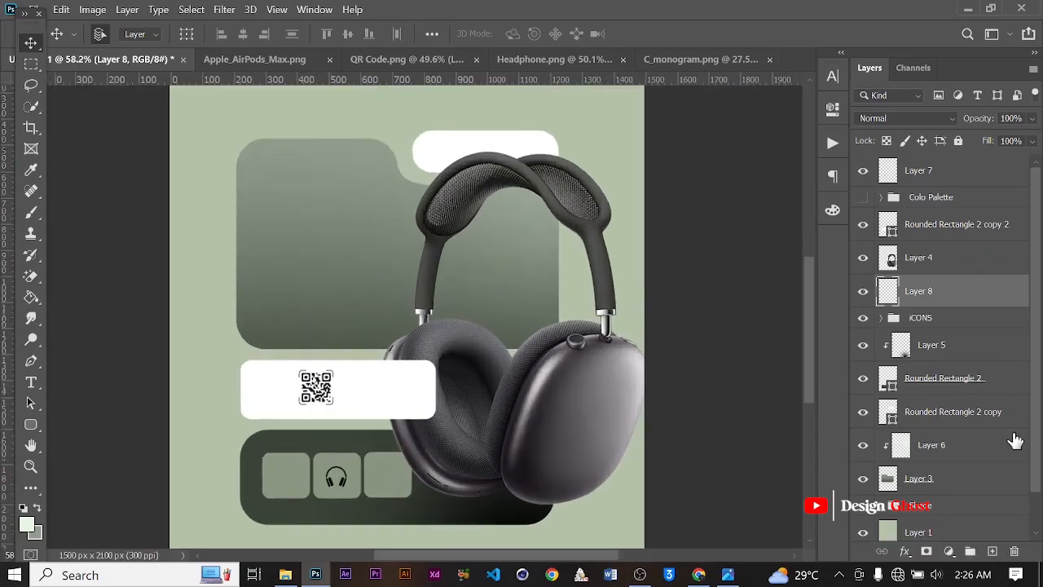
{"action": "left_click", "coordinate": [943, 199]}
{"action": "key", "text": "ctrl+]"}
{"action": "scroll", "coordinate": [373, 289], "scroll_direction": "down", "scroll_amount": 2}
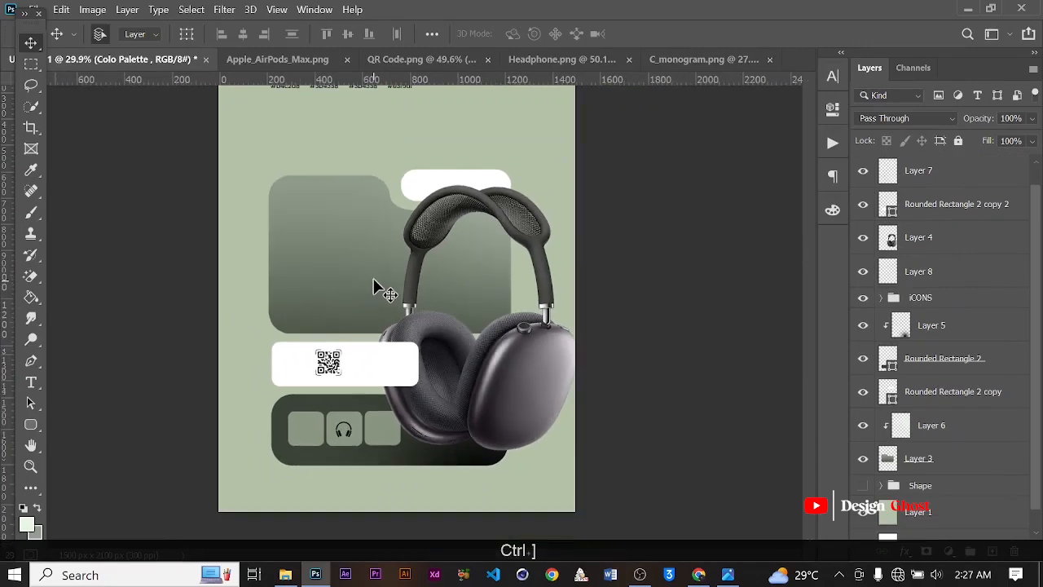
{"action": "scroll", "coordinate": [373, 290], "scroll_direction": "down", "scroll_amount": 2}
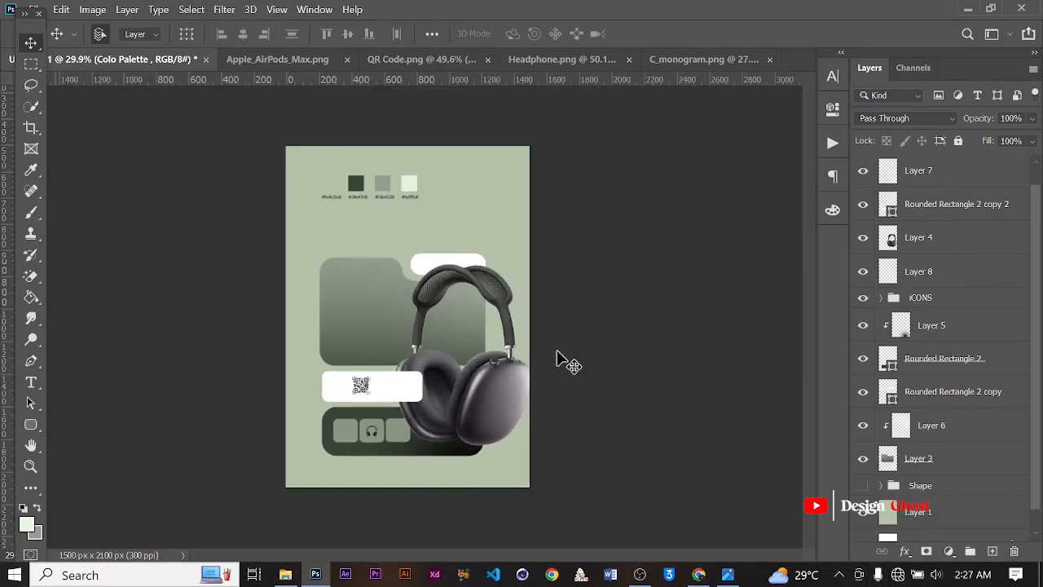
{"action": "scroll", "coordinate": [349, 431], "scroll_direction": "up", "scroll_amount": 1}
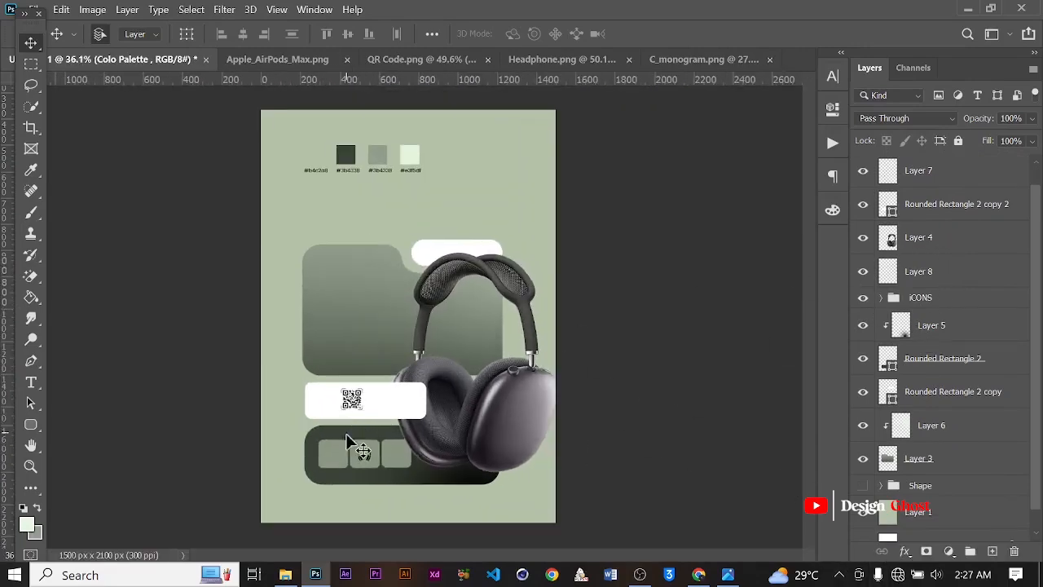
Step: Add a Color Overlay to the headphone icon, sampling the lightest palette swatch (#e3f5df) at 100% opacity
{"action": "left_click", "coordinate": [364, 455]}
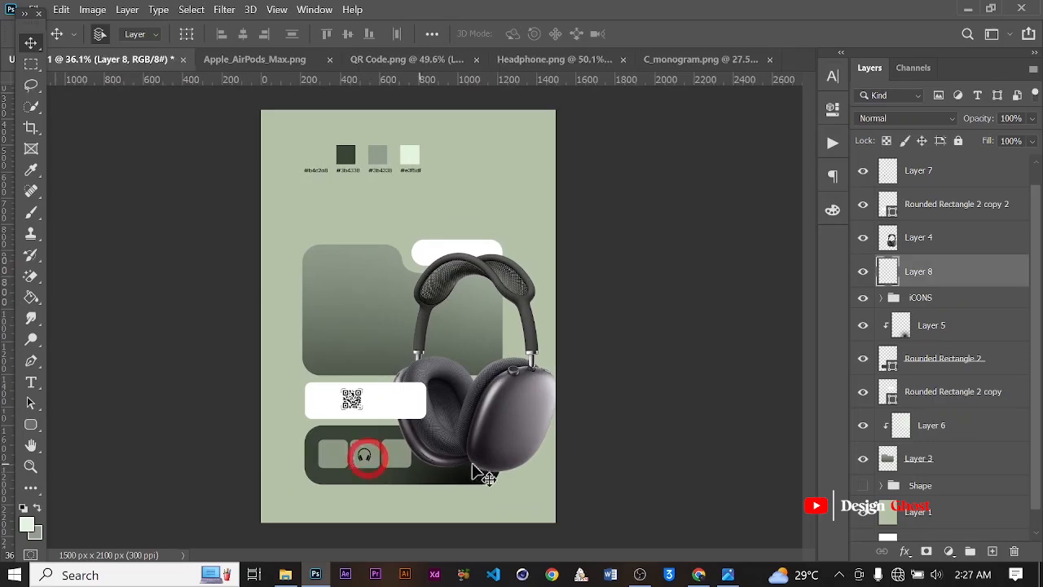
{"action": "left_click", "coordinate": [905, 554]}
{"action": "left_click", "coordinate": [933, 487]}
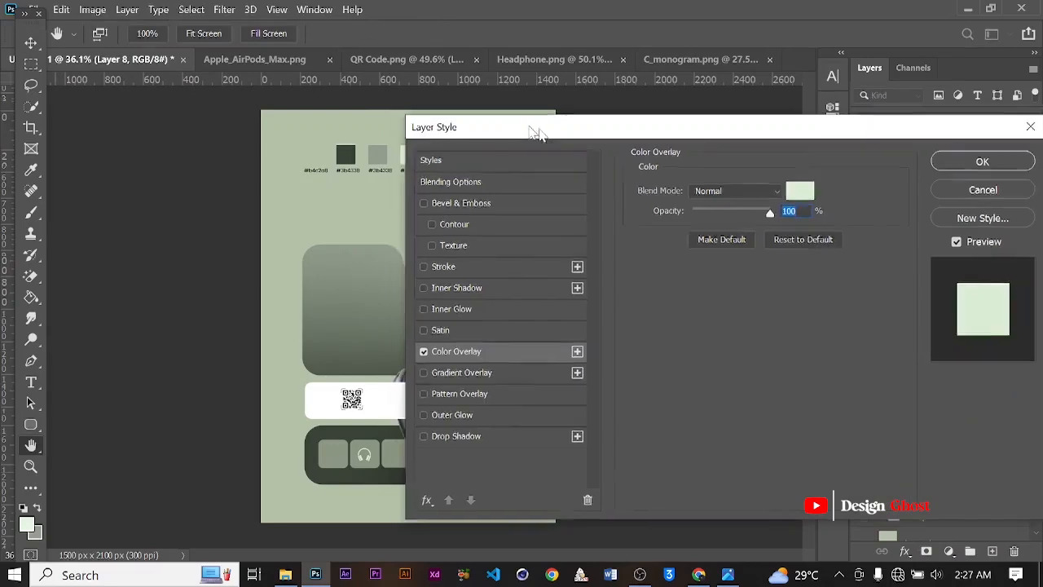
{"action": "left_click_drag", "start_coordinate": [538, 133], "coordinate": [637, 140]}
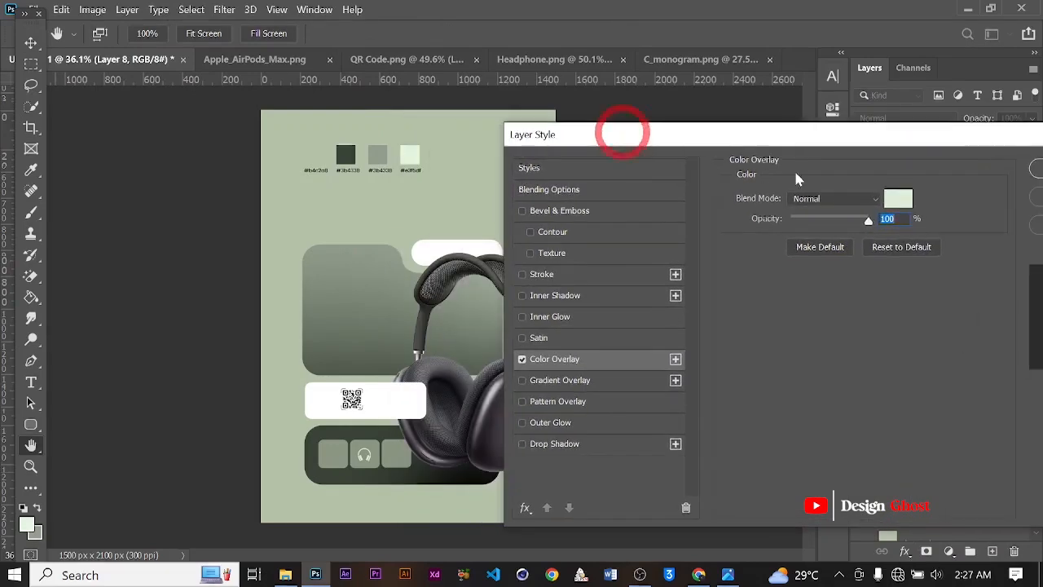
{"action": "left_click", "coordinate": [896, 200]}
{"action": "left_click", "coordinate": [410, 154]}
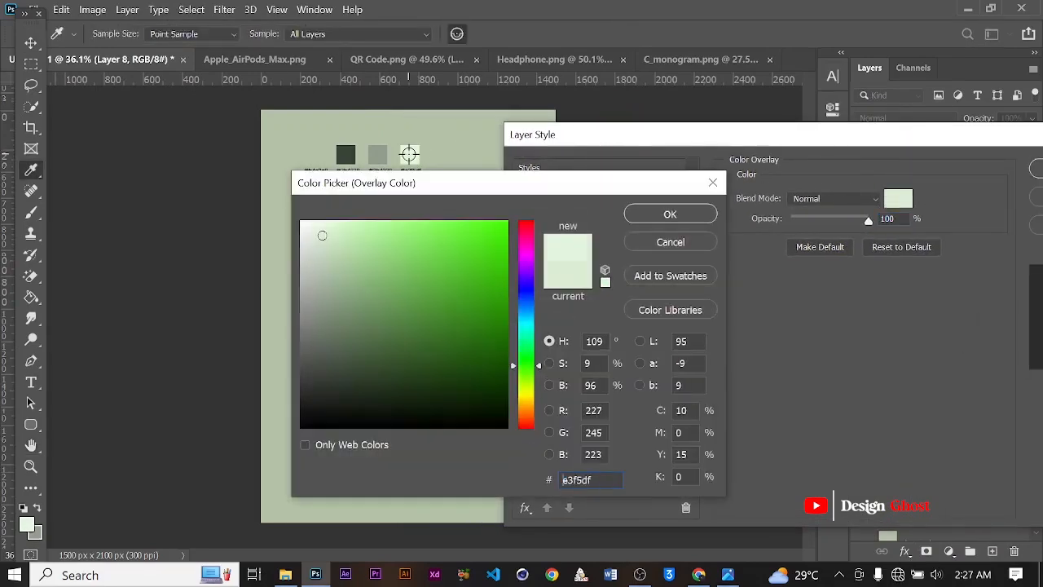
{"action": "left_click", "coordinate": [663, 215]}
{"action": "left_click_drag", "start_coordinate": [878, 135], "coordinate": [668, 146]}
{"action": "left_click", "coordinate": [878, 180]}
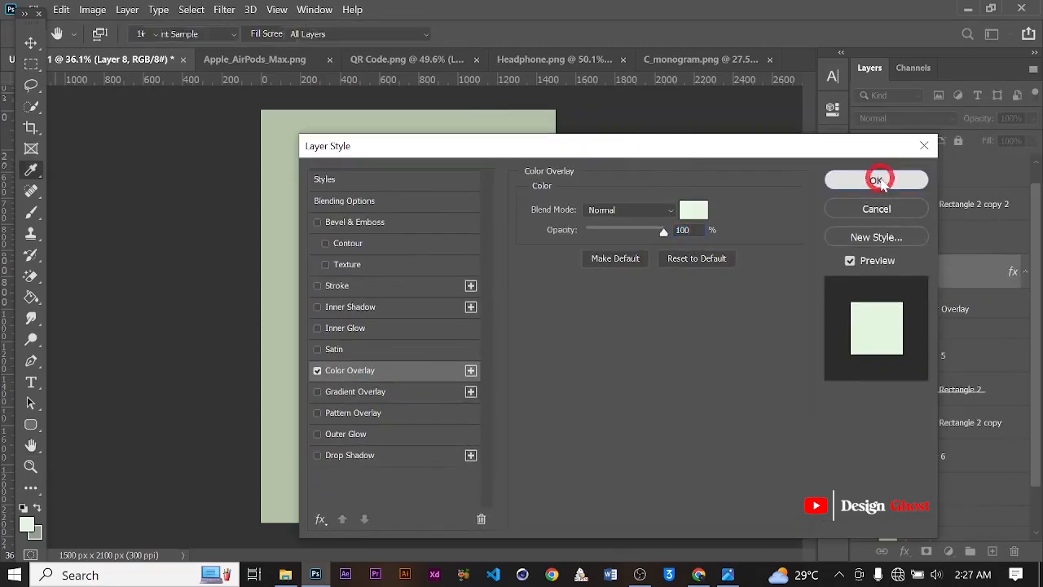
Step: Hide the Colo Palette group and check the recolored headphone icon on the poster
{"action": "scroll", "coordinate": [419, 449], "scroll_direction": "up", "scroll_amount": 8}
{"action": "left_click_drag", "start_coordinate": [354, 427], "coordinate": [454, 353]}
{"action": "scroll", "coordinate": [456, 359], "scroll_direction": "down", "scroll_amount": 1}
{"action": "scroll", "coordinate": [463, 362], "scroll_direction": "down", "scroll_amount": 2}
{"action": "scroll", "coordinate": [904, 205], "scroll_direction": "up", "scroll_amount": 1}
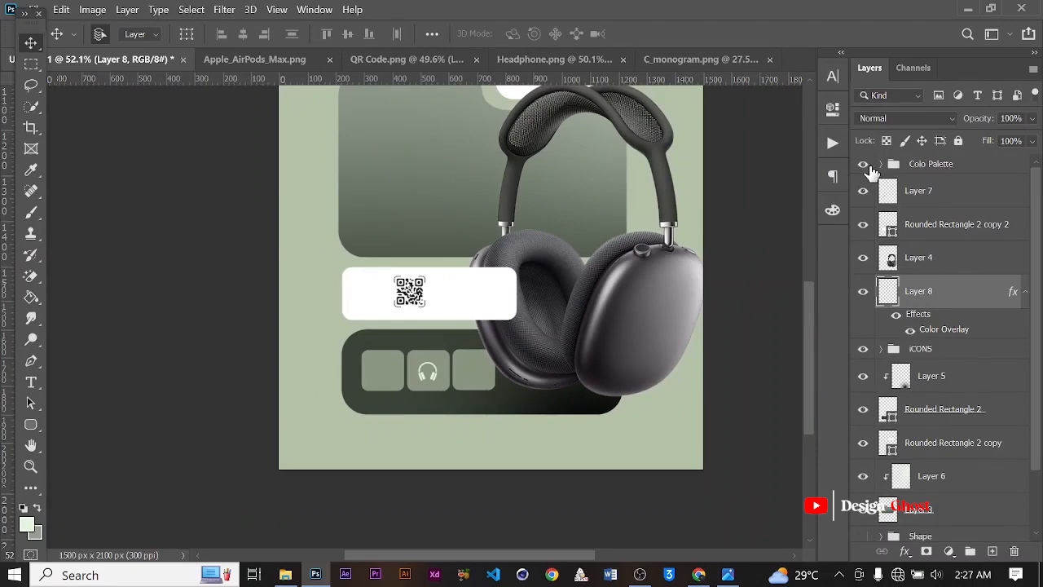
{"action": "scroll", "coordinate": [502, 298], "scroll_direction": "down", "scroll_amount": 2}
{"action": "scroll", "coordinate": [478, 373], "scroll_direction": "up", "scroll_amount": 2}
{"action": "key", "text": "space"}
{"action": "left_click_drag", "start_coordinate": [477, 372], "coordinate": [508, 238]}
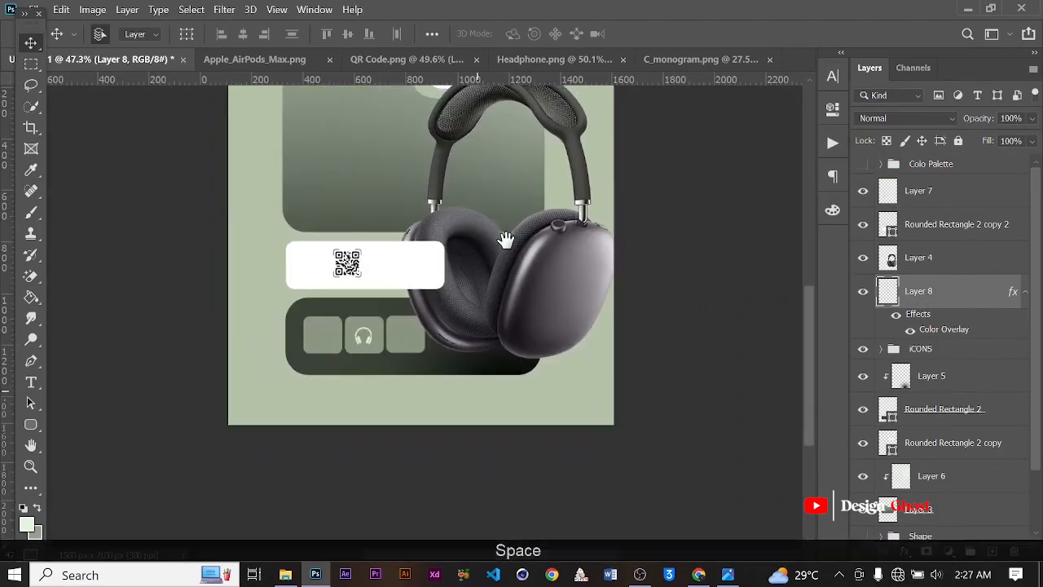
{"action": "scroll", "coordinate": [382, 239], "scroll_direction": "up", "scroll_amount": 1}
{"action": "scroll", "coordinate": [383, 237], "scroll_direction": "up", "scroll_amount": 1}
{"action": "key", "text": "Return"}
{"action": "key", "text": "ctrl+0"}
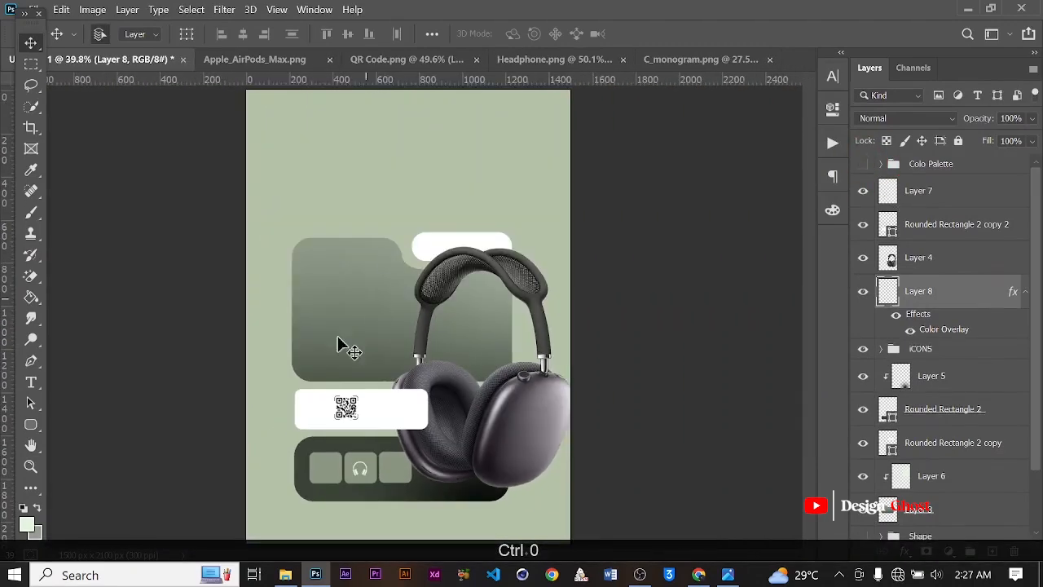
Step: Close the Headphone.png, QR Code.png and Apple_AirPods_Max.png documents
{"action": "scroll", "coordinate": [340, 365], "scroll_direction": "up", "scroll_amount": 1}
{"action": "scroll", "coordinate": [351, 366], "scroll_direction": "down", "scroll_amount": 1}
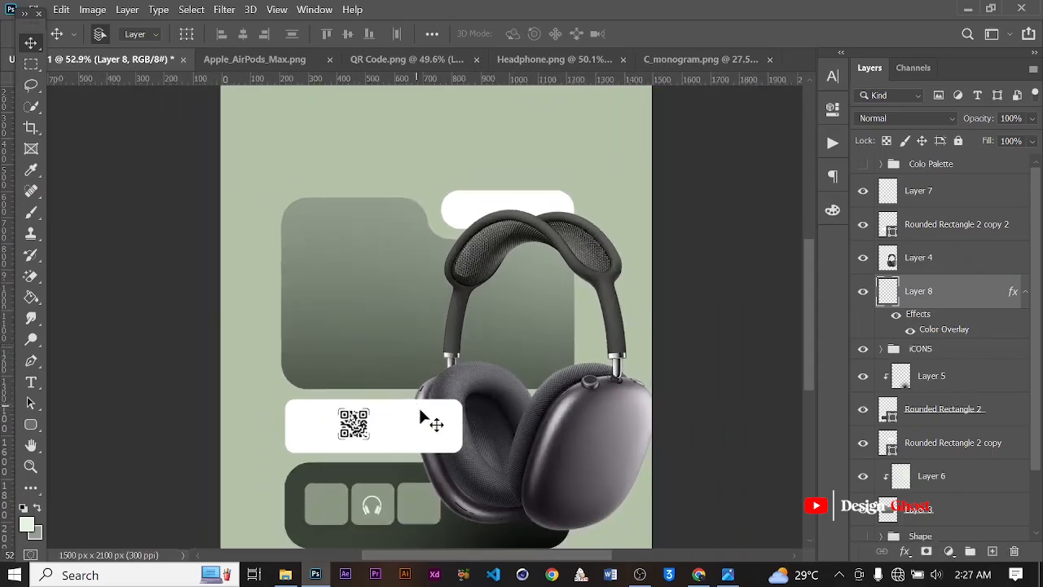
{"action": "scroll", "coordinate": [420, 412], "scroll_direction": "up", "scroll_amount": 2}
{"action": "key", "text": "space"}
{"action": "left_click_drag", "start_coordinate": [412, 408], "coordinate": [451, 295]}
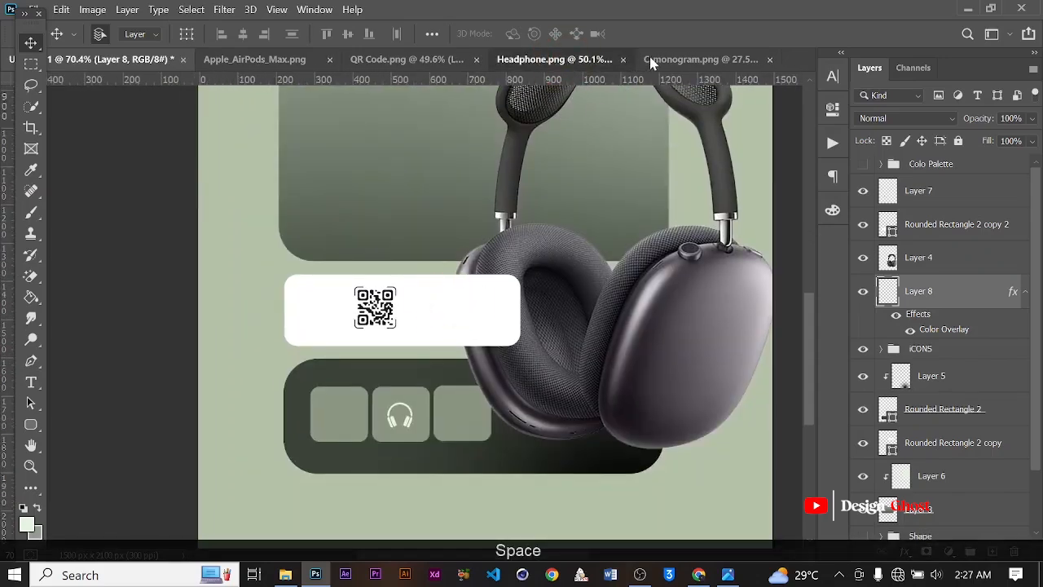
{"action": "left_click", "coordinate": [570, 59]}
{"action": "left_click", "coordinate": [626, 60]}
{"action": "left_click", "coordinate": [448, 60]}
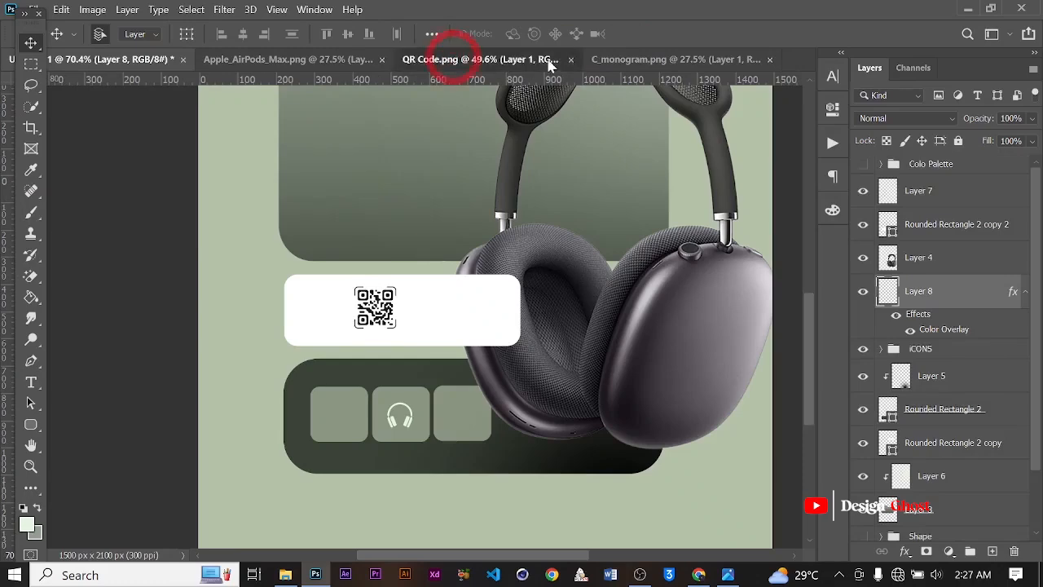
{"action": "left_click", "coordinate": [571, 60]}
{"action": "left_click", "coordinate": [307, 58]}
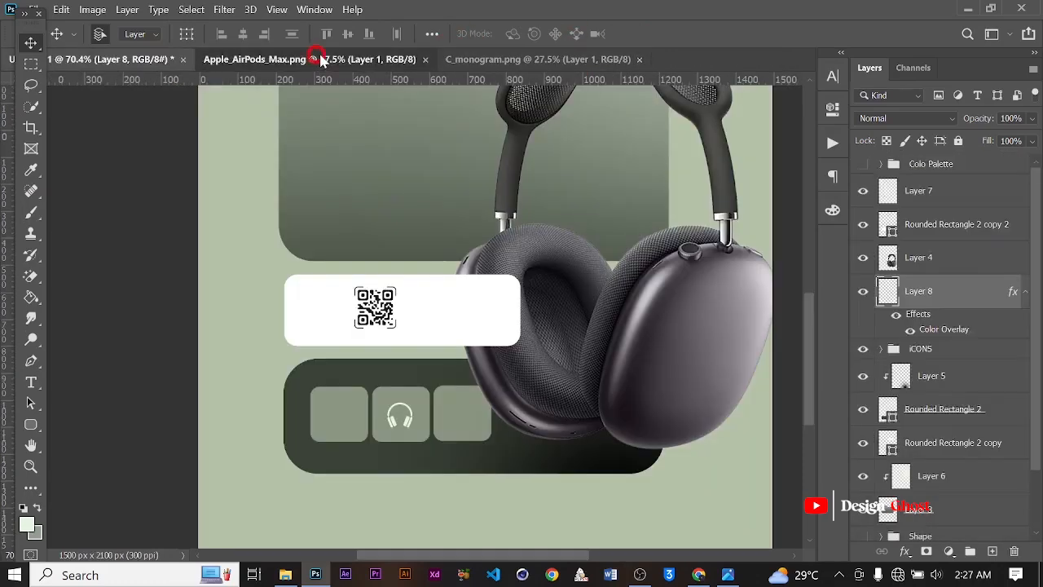
{"action": "left_click", "coordinate": [425, 60]}
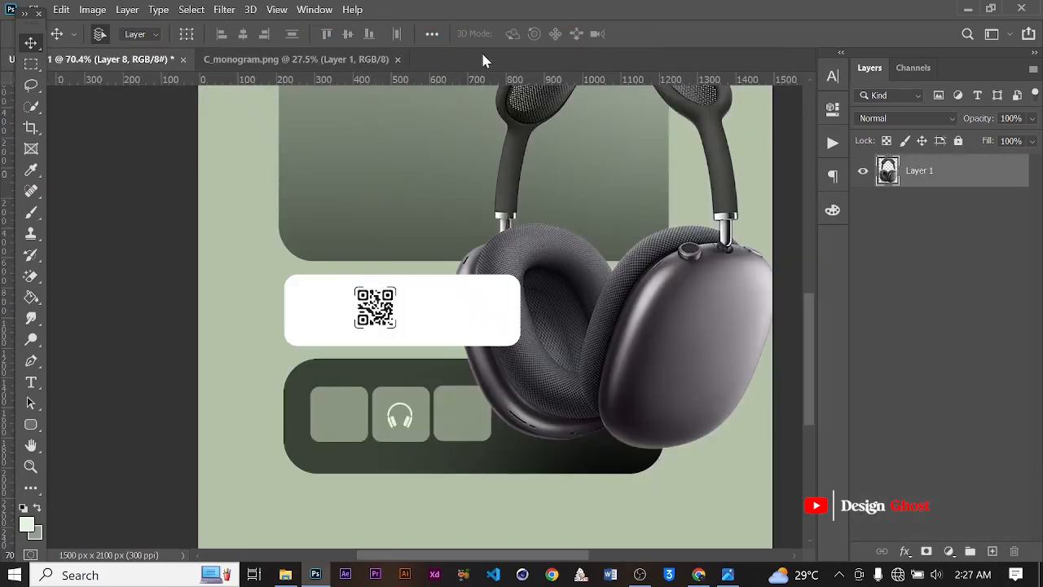
Step: Copy the sound-wave monogram from C_monogram.png into the poster above the headphone icon layer
{"action": "left_click", "coordinate": [329, 60]}
{"action": "left_click_drag", "start_coordinate": [419, 300], "coordinate": [346, 281]}
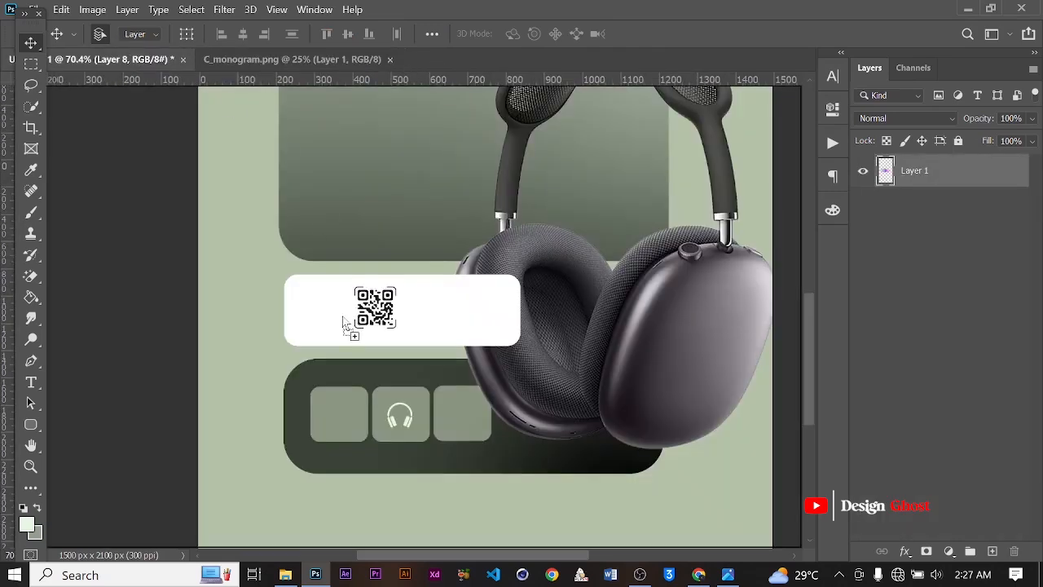
{"action": "left_click_drag", "start_coordinate": [360, 422], "coordinate": [361, 420]}
{"action": "key", "text": "ctrl+y"}
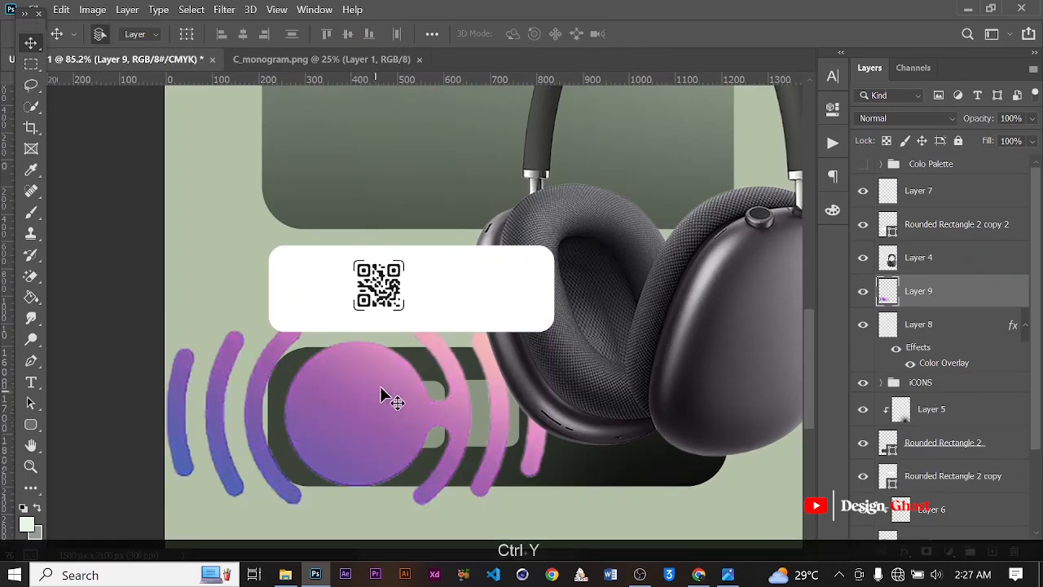
Step: Scale the monogram down to about 10.45% and center it on the first small square, beside the headphone icon
{"action": "scroll", "coordinate": [489, 359], "scroll_direction": "down", "scroll_amount": 3}
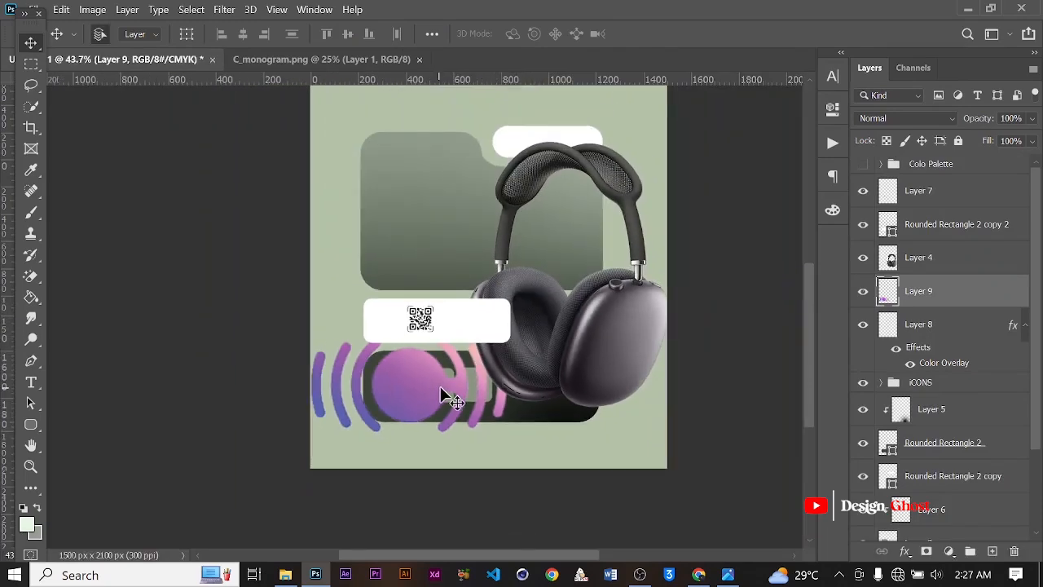
{"action": "key", "text": "ctrl+t"}
{"action": "scroll", "coordinate": [445, 397], "scroll_direction": "down", "scroll_amount": 1}
{"action": "left_click_drag", "start_coordinate": [346, 472], "coordinate": [316, 458]}
{"action": "scroll", "coordinate": [316, 458], "scroll_direction": "up", "scroll_amount": 5}
{"action": "key", "text": "space"}
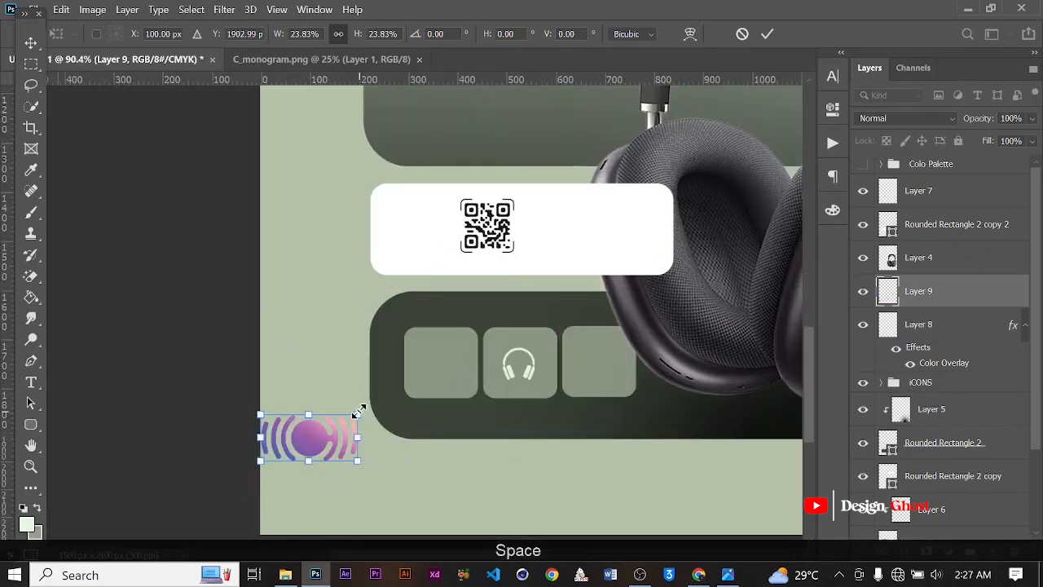
{"action": "left_click_drag", "start_coordinate": [359, 414], "coordinate": [441, 384]}
{"action": "scroll", "coordinate": [450, 363], "scroll_direction": "up", "scroll_amount": 3}
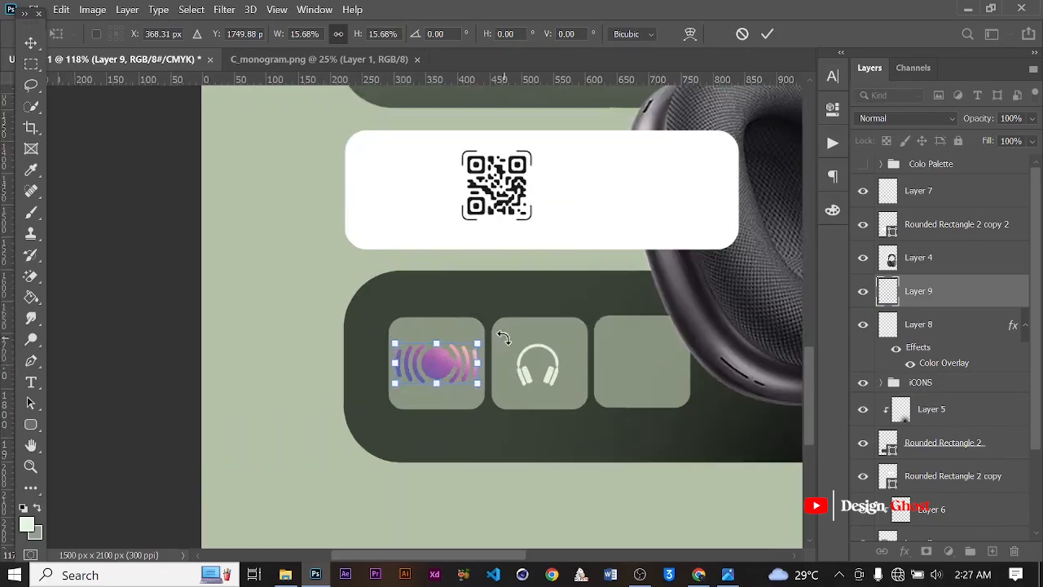
{"action": "left_click_drag", "start_coordinate": [481, 337], "coordinate": [450, 365]}
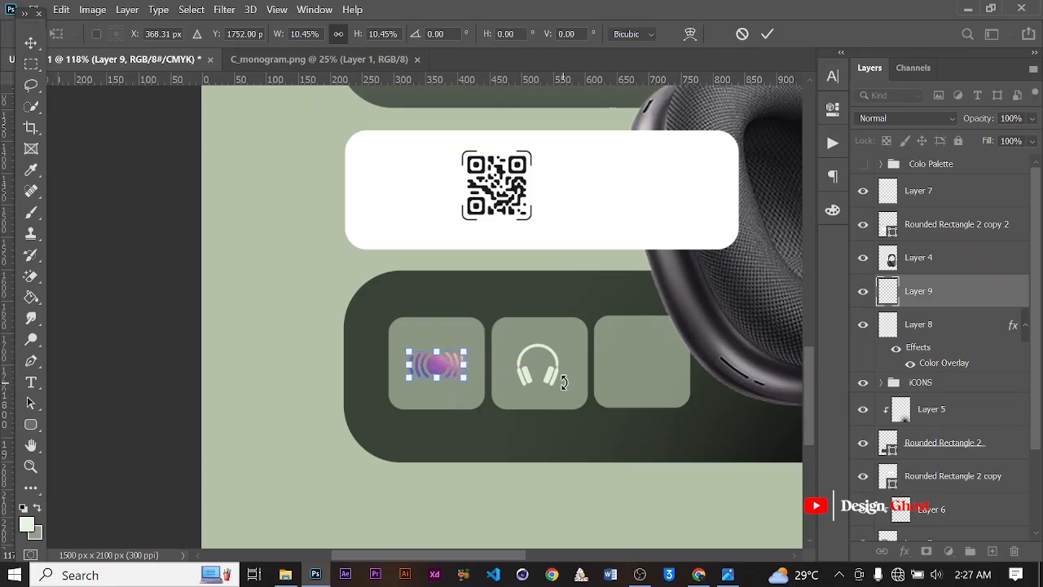
{"action": "key", "text": "Return"}
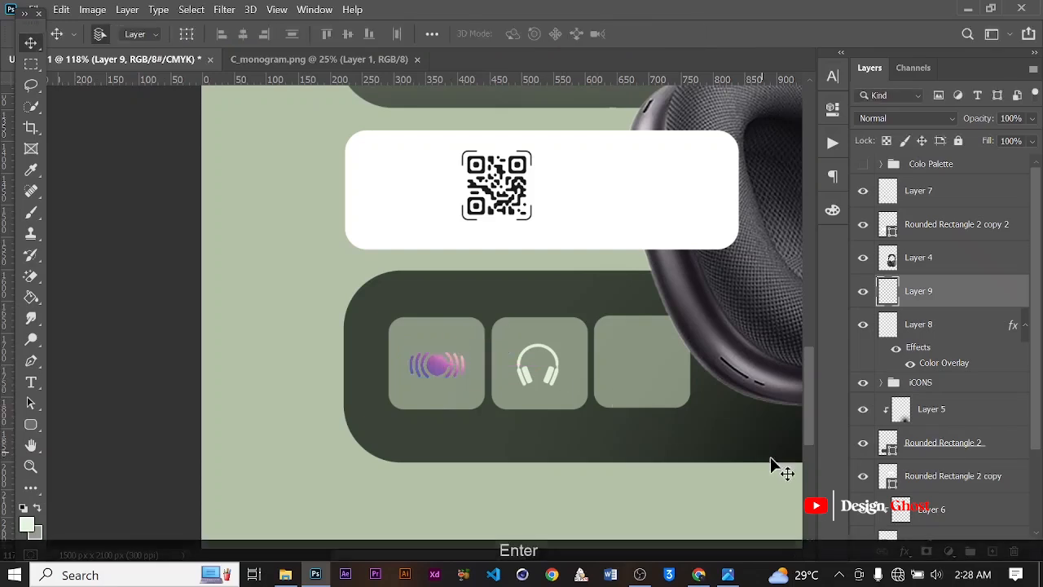
Step: Apply a pale green Color Overlay at 100% opacity to the sound-wave monogram on the first small square
{"action": "left_click", "coordinate": [903, 552]}
{"action": "left_click", "coordinate": [943, 486]}
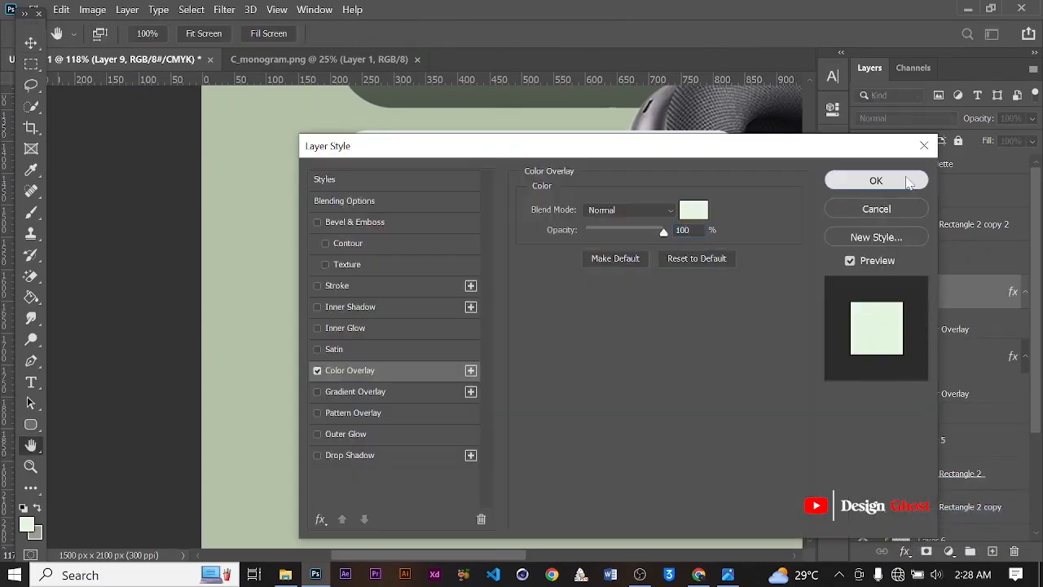
{"action": "left_click", "coordinate": [909, 181]}
{"action": "scroll", "coordinate": [519, 352], "scroll_direction": "down", "scroll_amount": 2}
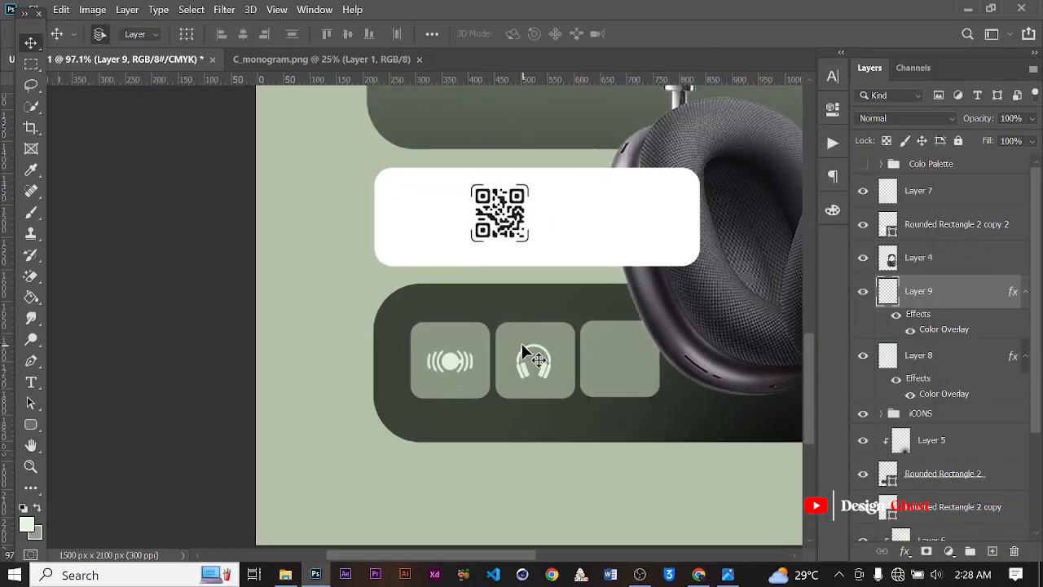
{"action": "key", "text": "ctrl+0"}
Step: Copy the diamond icon from its own document into the poster and scale it down to fit the third small square
{"action": "left_click_drag", "start_coordinate": [398, 318], "coordinate": [440, 428]}
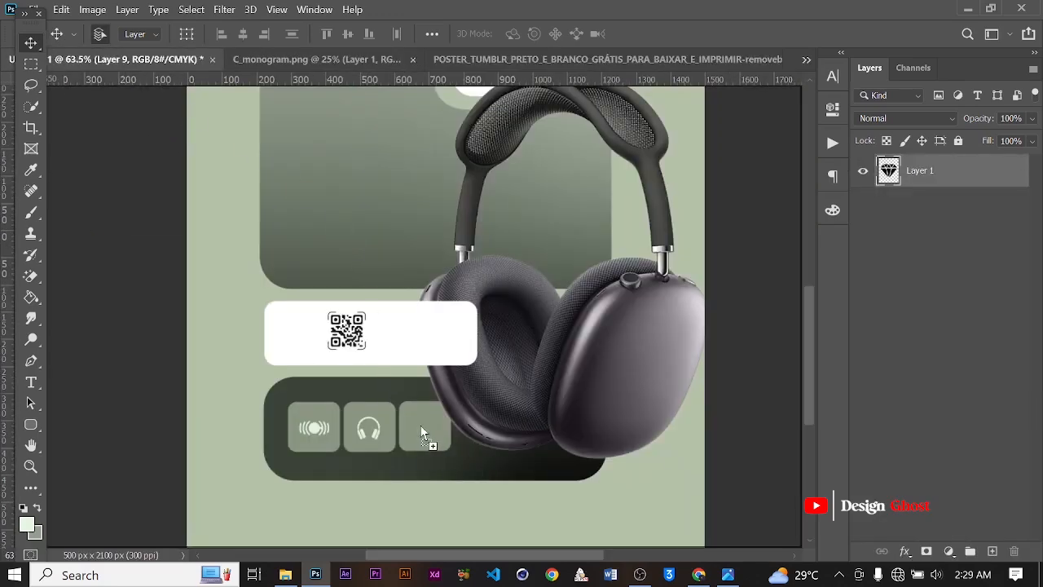
{"action": "scroll", "coordinate": [440, 425], "scroll_direction": "up", "scroll_amount": 2}
{"action": "key", "text": "ctrl+t"}
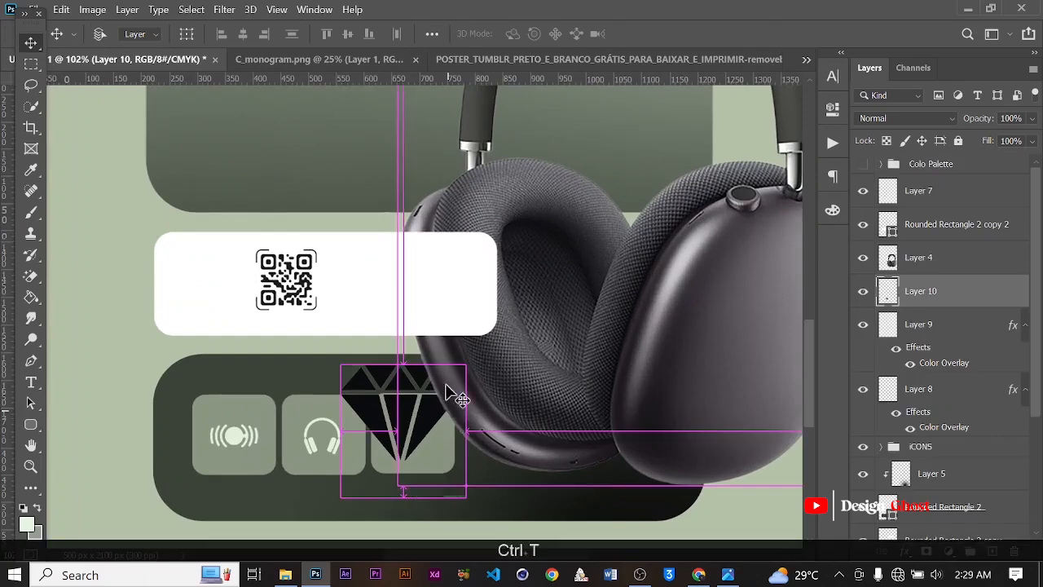
{"action": "scroll", "coordinate": [444, 415], "scroll_direction": "up", "scroll_amount": 1}
{"action": "left_click_drag", "start_coordinate": [472, 353], "coordinate": [417, 454]}
{"action": "scroll", "coordinate": [413, 445], "scroll_direction": "up", "scroll_amount": 1}
{"action": "key", "text": "Return"}
Step: Nudge the diamond icon slightly left and up until it is centered on the third small square
{"action": "key", "text": "ctrl+0"}
{"action": "scroll", "coordinate": [412, 464], "scroll_direction": "up", "scroll_amount": 3}
{"action": "key", "text": "Left"}
{"action": "key", "text": "Left"}
{"action": "key", "text": "Up"}
{"action": "key", "text": "Up"}
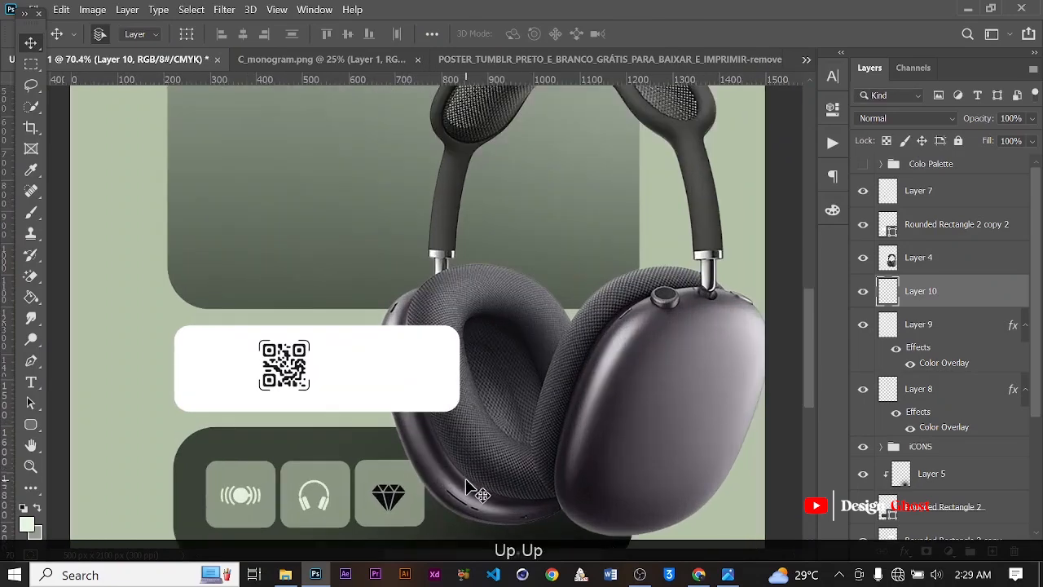
Step: Apply a pale green Color Overlay at 100% opacity to the diamond icon
{"action": "scroll", "coordinate": [466, 481], "scroll_direction": "down", "scroll_amount": 1}
{"action": "left_click", "coordinate": [905, 552]}
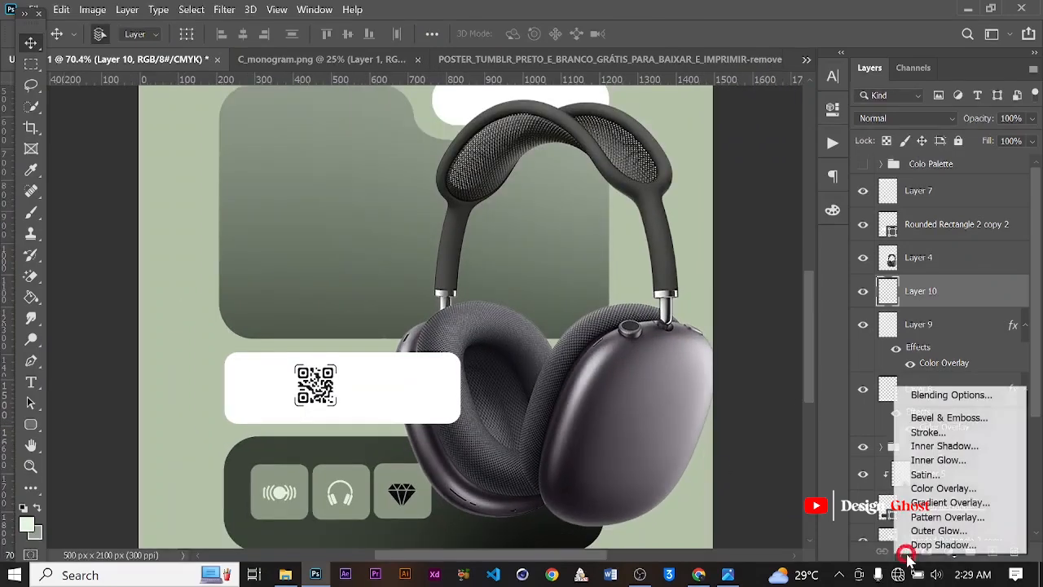
{"action": "left_click", "coordinate": [924, 489]}
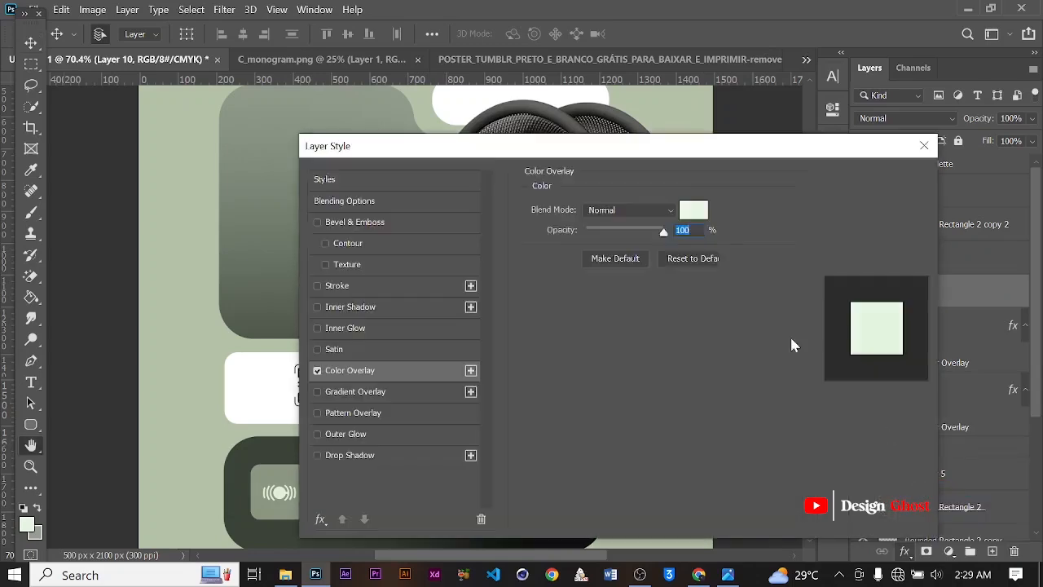
{"action": "left_click", "coordinate": [865, 189]}
{"action": "scroll", "coordinate": [473, 430], "scroll_direction": "down", "scroll_amount": 1}
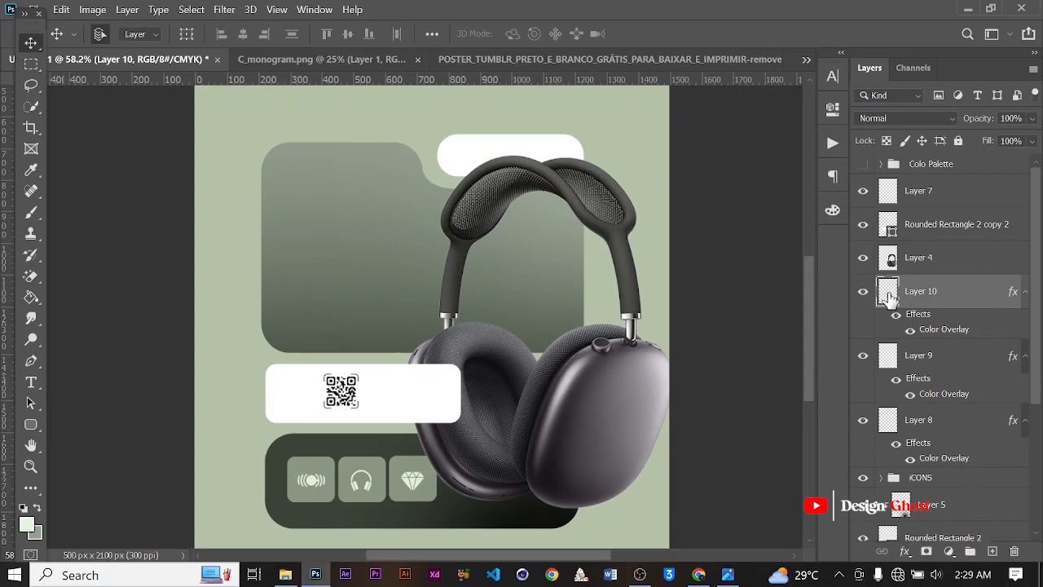
Step: Move the diamond, monogram and headphone icon layers into the iCONS group and collapse the group
{"action": "scroll", "coordinate": [943, 384], "scroll_direction": "down", "scroll_amount": 2}
{"action": "left_click", "coordinate": [932, 365], "text": "shift"}
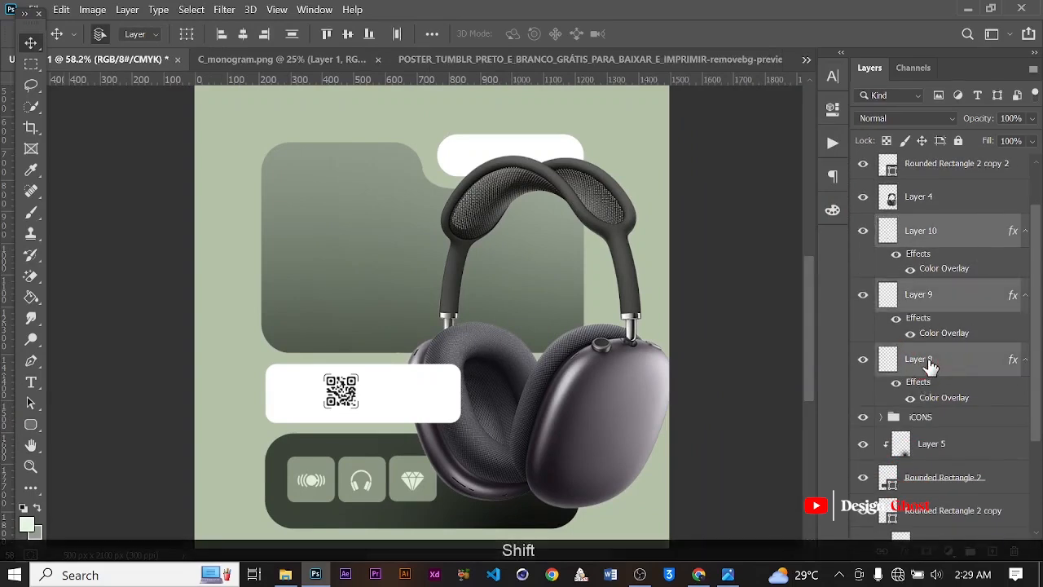
{"action": "left_click_drag", "start_coordinate": [912, 275], "coordinate": [906, 432]}
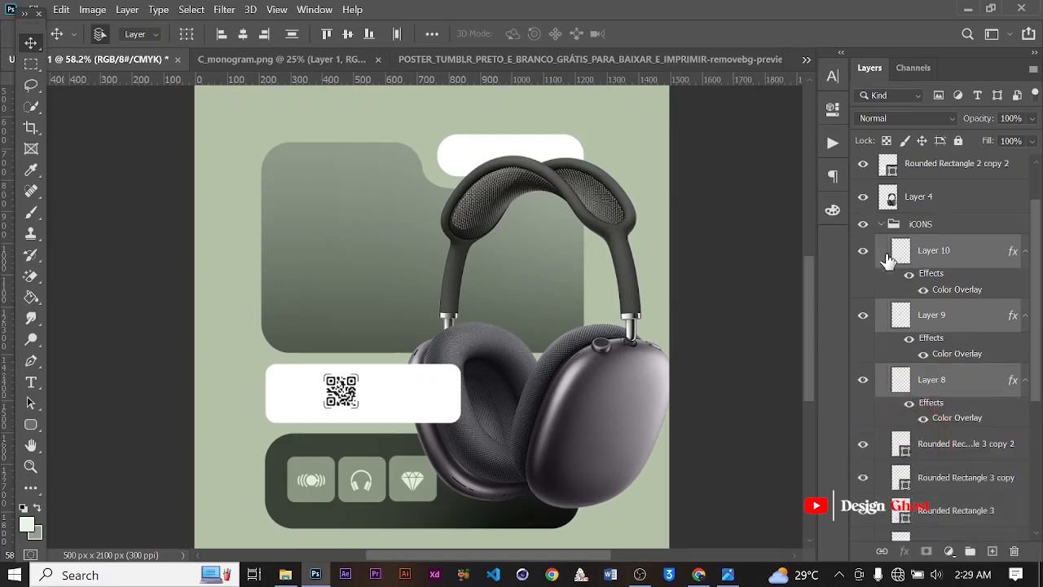
{"action": "left_click", "coordinate": [882, 227]}
{"action": "left_click", "coordinate": [863, 278]}
{"action": "left_click", "coordinate": [863, 277]}
{"action": "scroll", "coordinate": [275, 410], "scroll_direction": "down", "scroll_amount": 2}
{"action": "scroll", "coordinate": [440, 487], "scroll_direction": "up", "scroll_amount": 2}
{"action": "key", "text": "Return"}
{"action": "key", "text": "ctrl+0"}
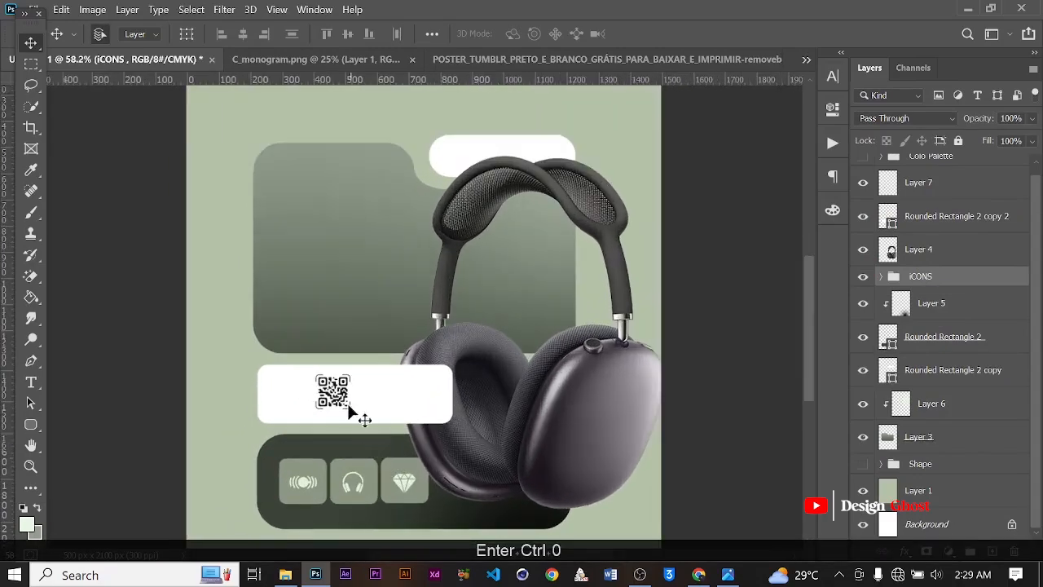
{"action": "scroll", "coordinate": [379, 383], "scroll_direction": "down", "scroll_amount": 4}
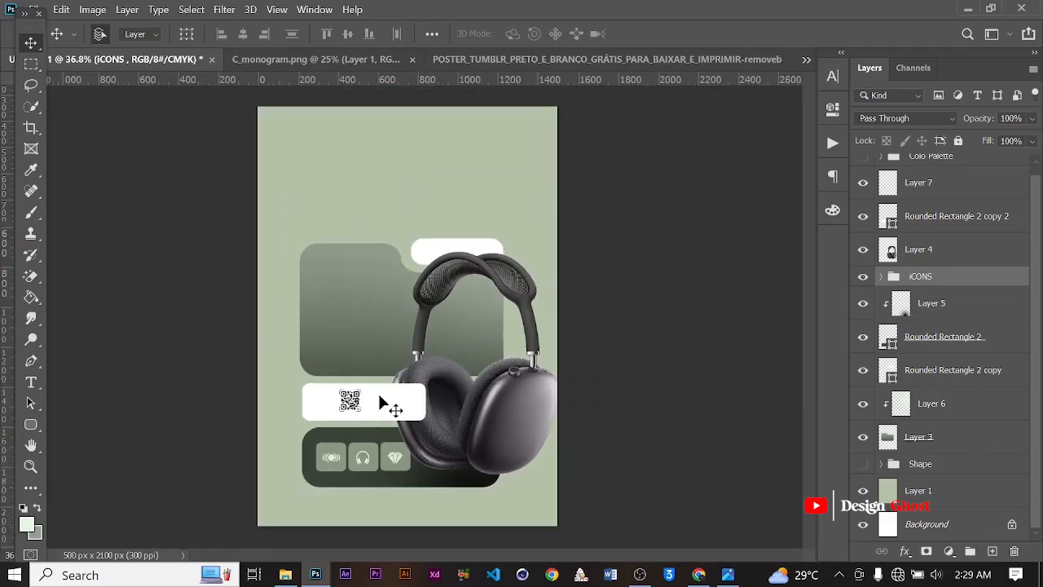
{"action": "scroll", "coordinate": [349, 416], "scroll_direction": "up", "scroll_amount": 3}
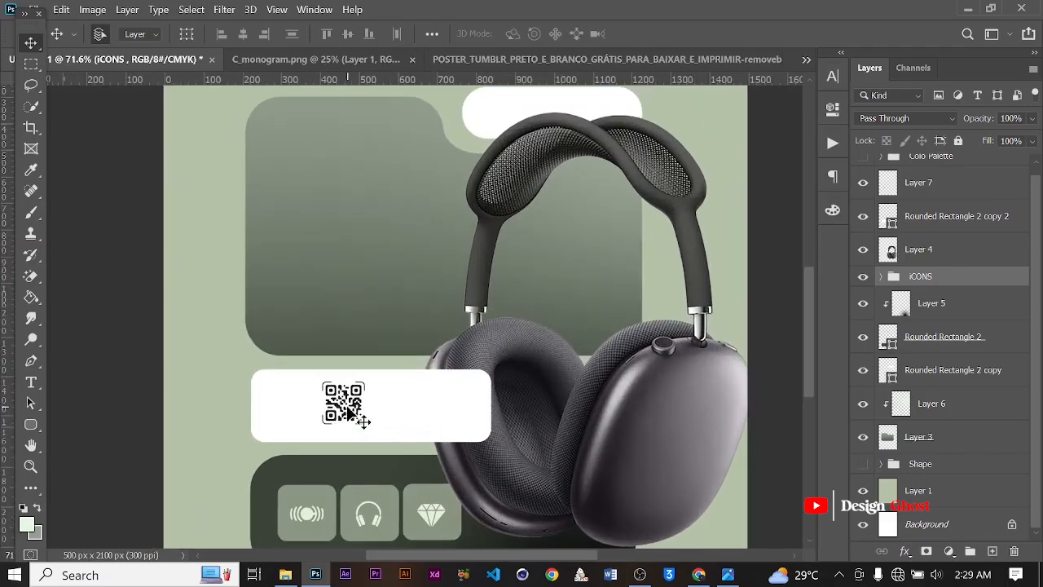
{"action": "left_click", "coordinate": [349, 414], "text": "ctrl"}
{"action": "key", "text": "Left"}
{"action": "scroll", "coordinate": [348, 405], "scroll_direction": "down", "scroll_amount": 1}
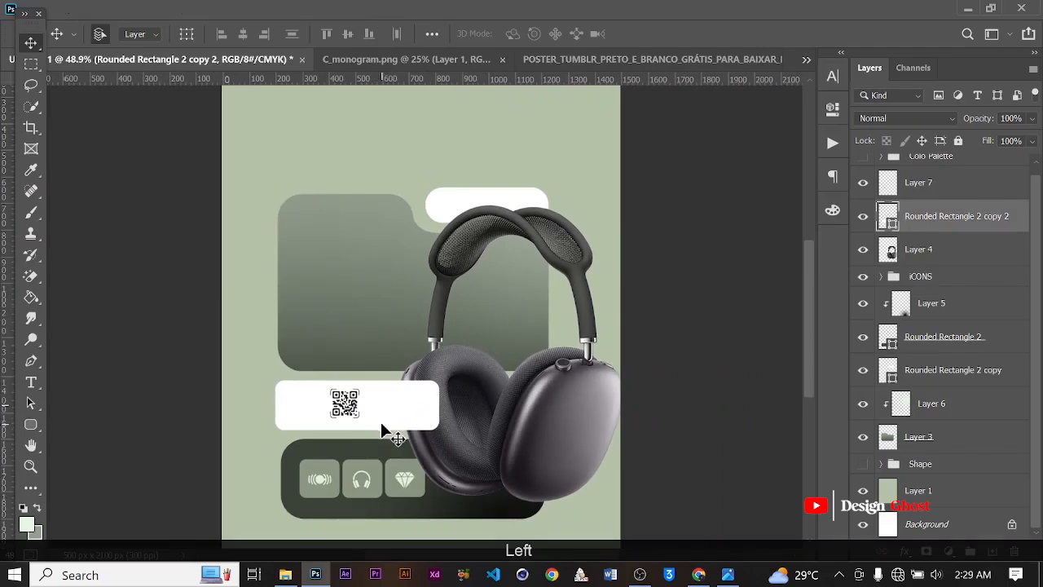
{"action": "key", "text": "ctrl+z"}
{"action": "scroll", "coordinate": [377, 408], "scroll_direction": "up", "scroll_amount": 2}
{"action": "key", "text": "Left"}
{"action": "key", "text": "ctrl+z"}
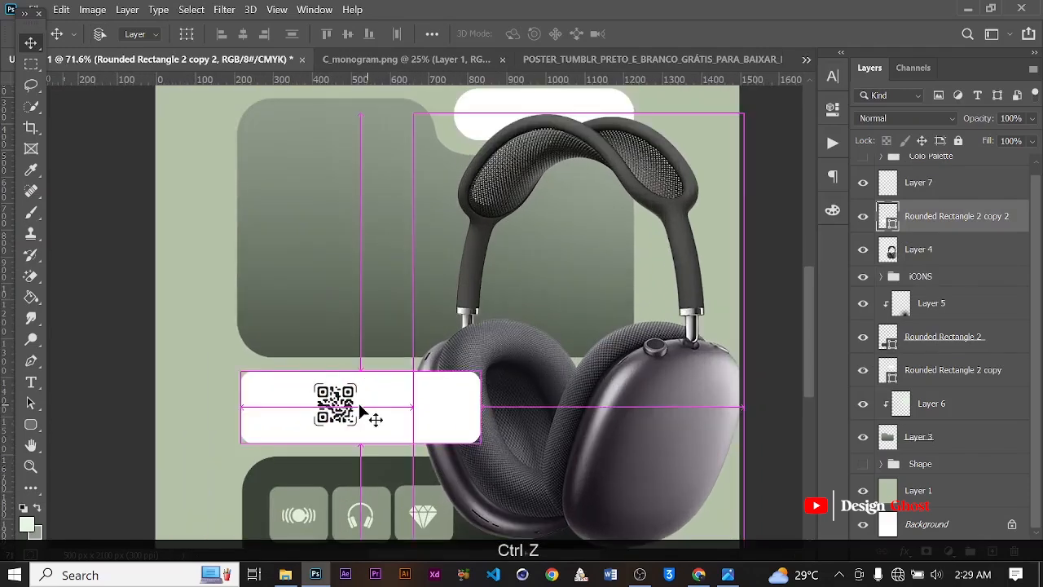
{"action": "scroll", "coordinate": [368, 417], "scroll_direction": "up", "scroll_amount": 4}
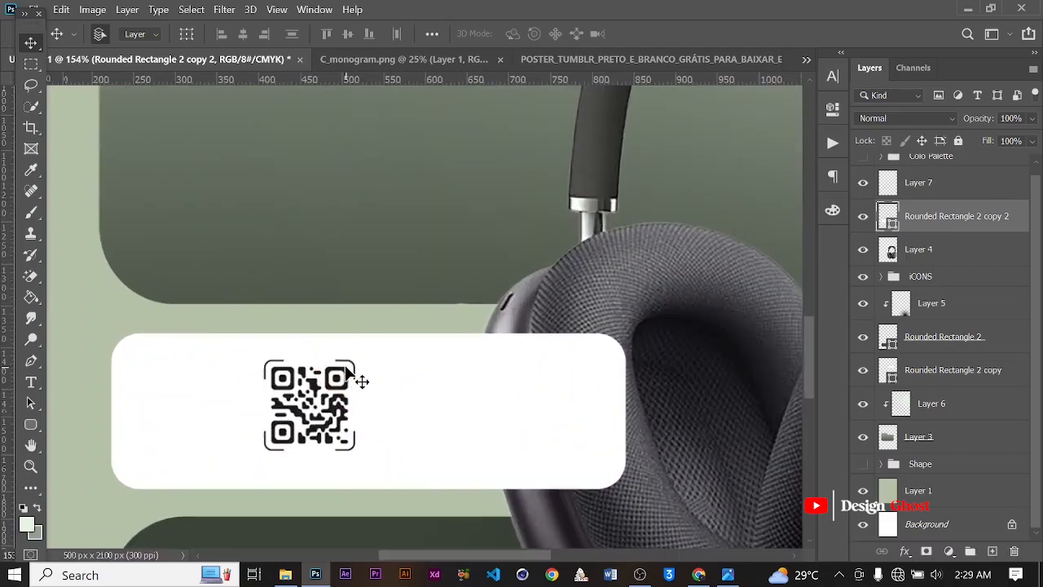
{"action": "scroll", "coordinate": [353, 394], "scroll_direction": "down", "scroll_amount": 3}
{"action": "key", "text": "Left"}
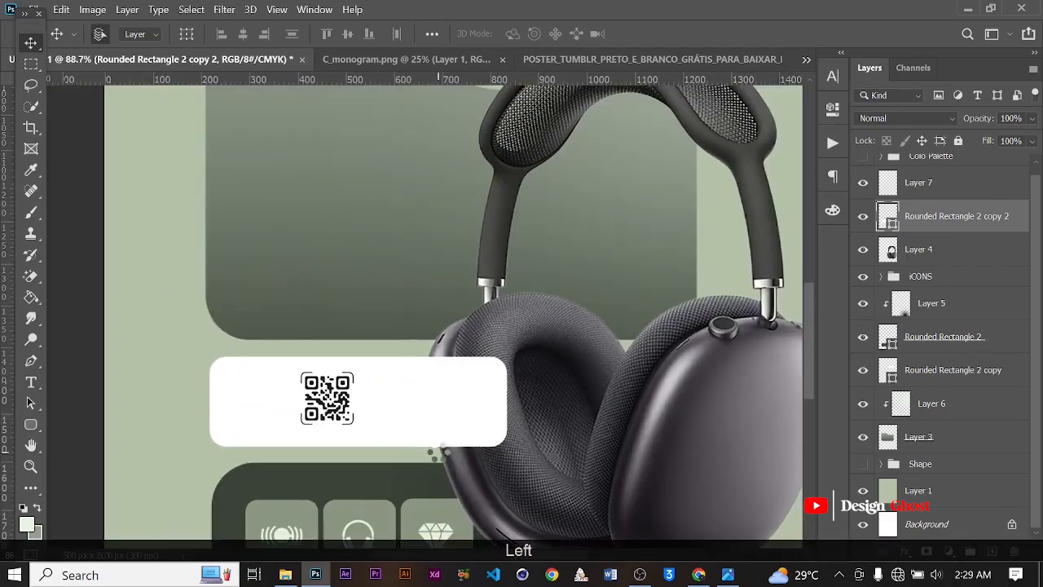
{"action": "key", "text": "ctrl+z"}
{"action": "scroll", "coordinate": [370, 436], "scroll_direction": "up", "scroll_amount": 4}
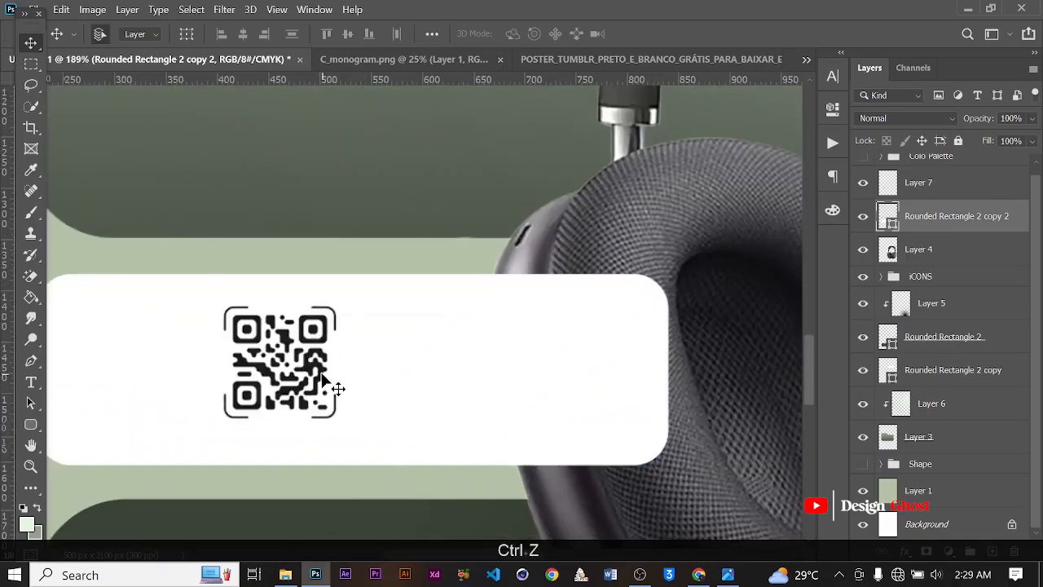
Step: Shift the QR code left within the white bar and nudge it down until it sits vertically centered
{"action": "left_click", "coordinate": [322, 371]}
{"action": "scroll", "coordinate": [444, 390], "scroll_direction": "down", "scroll_amount": 8}
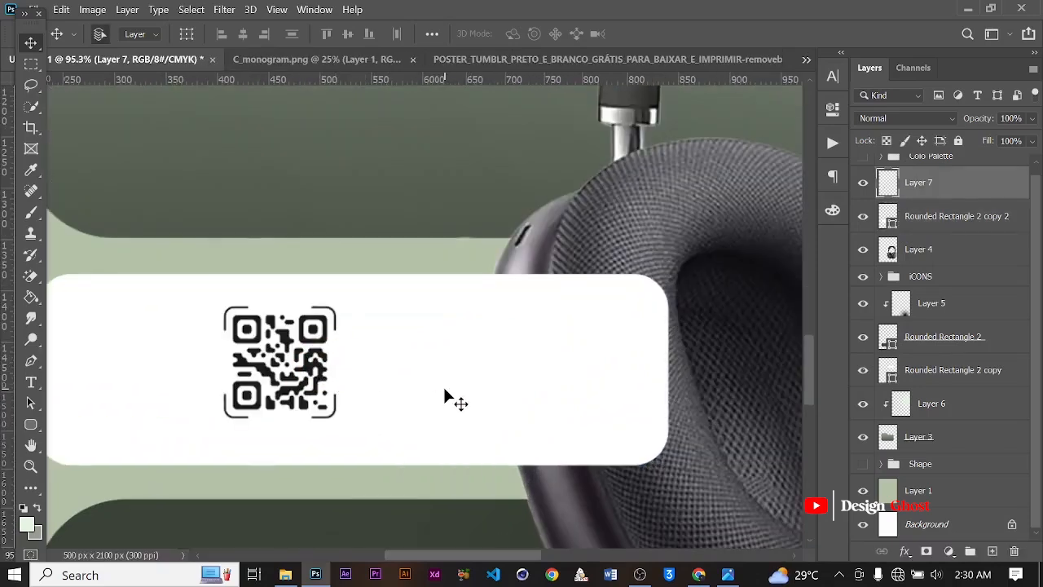
{"action": "scroll", "coordinate": [442, 384], "scroll_direction": "down", "scroll_amount": 2}
{"action": "key", "text": "Left"}
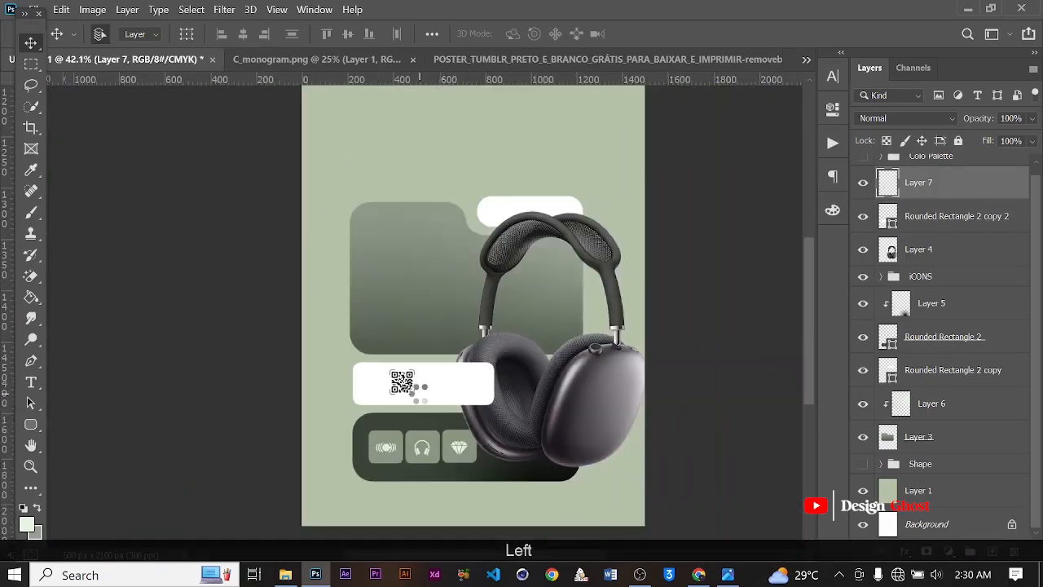
{"action": "scroll", "coordinate": [417, 391], "scroll_direction": "up", "scroll_amount": 1}
{"action": "key", "text": "Down"}
{"action": "key", "text": "Down"}
{"action": "key", "text": "Down"}
{"action": "key", "text": "Down"}
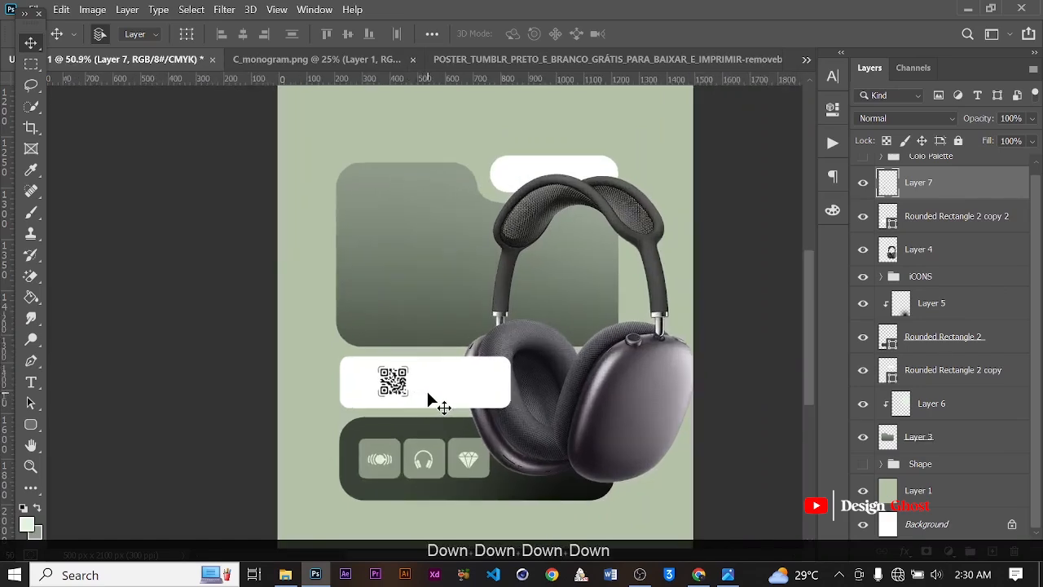
{"action": "key", "text": "Right"}
{"action": "key", "text": "Right"}
{"action": "key", "text": "Down"}
{"action": "key", "text": "Return"}
{"action": "key", "text": "ctrl+0"}
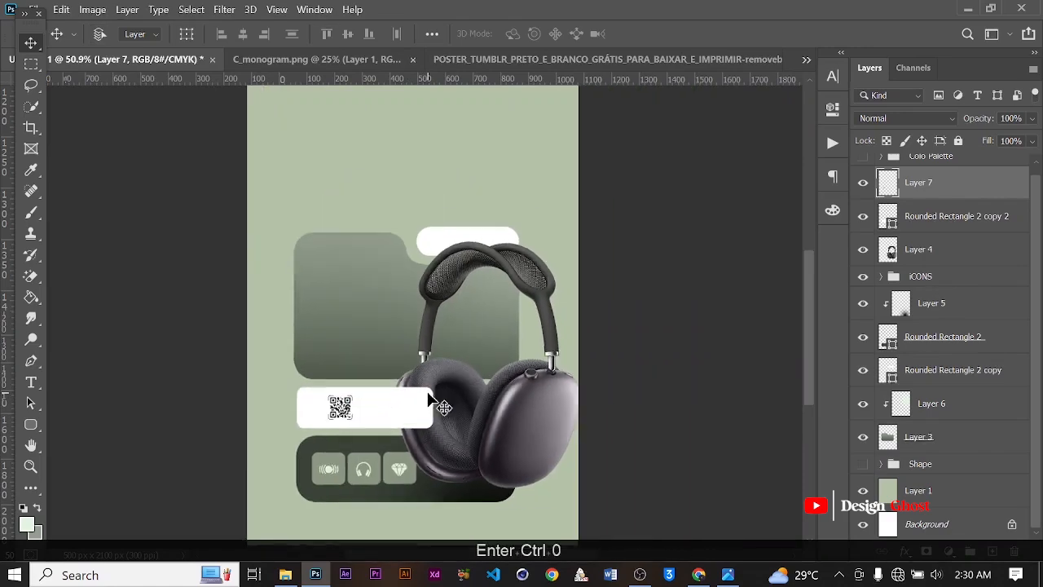
{"action": "key", "text": "space"}
{"action": "key", "text": "Return"}
{"action": "key", "text": "ctrl+0"}
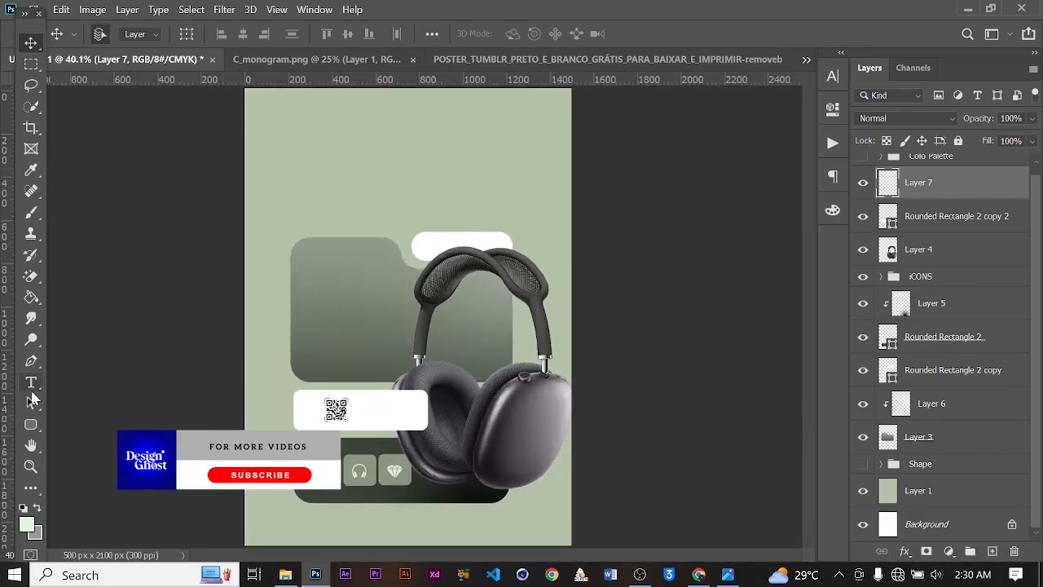
Step: Group all poster layers from the QR code down to Layer 3, leaving the Shape group and background out
{"action": "scroll", "coordinate": [968, 282], "scroll_direction": "up", "scroll_amount": 1}
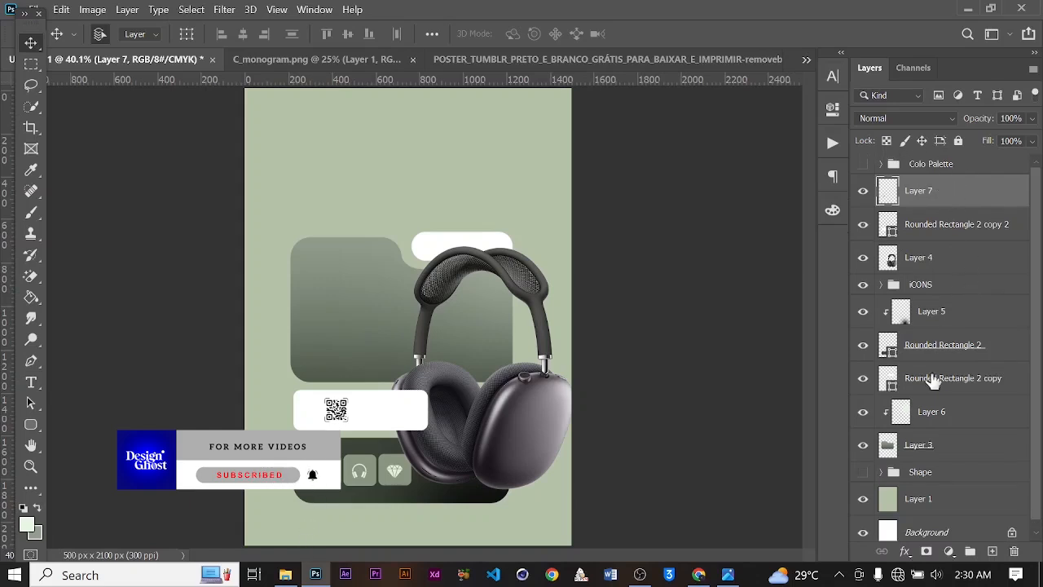
{"action": "scroll", "coordinate": [945, 342], "scroll_direction": "down", "scroll_amount": 1}
{"action": "key", "text": "shift"}
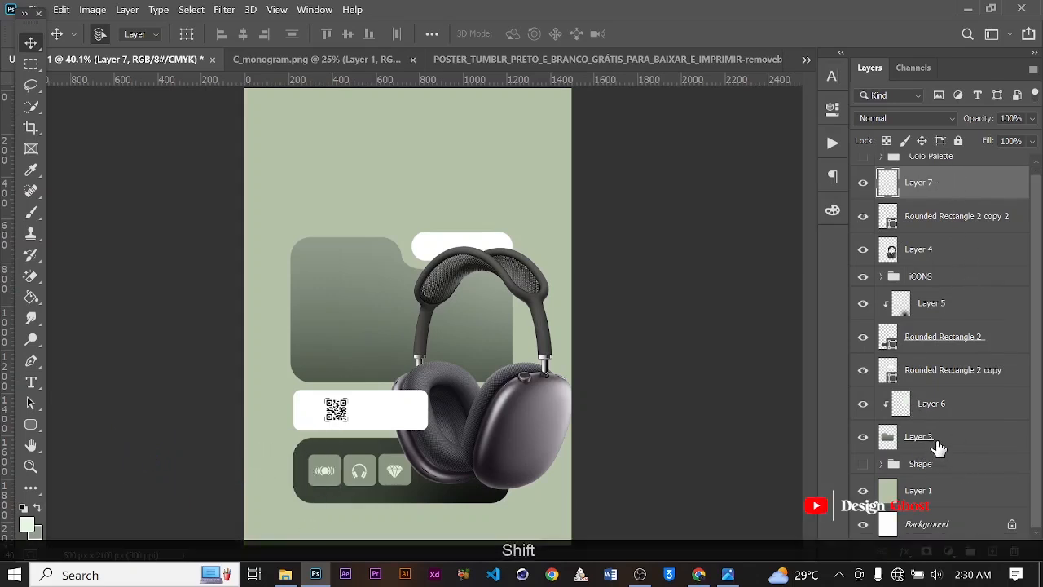
{"action": "left_click", "coordinate": [936, 437], "text": "shift"}
{"action": "key", "text": "ctrl+g"}
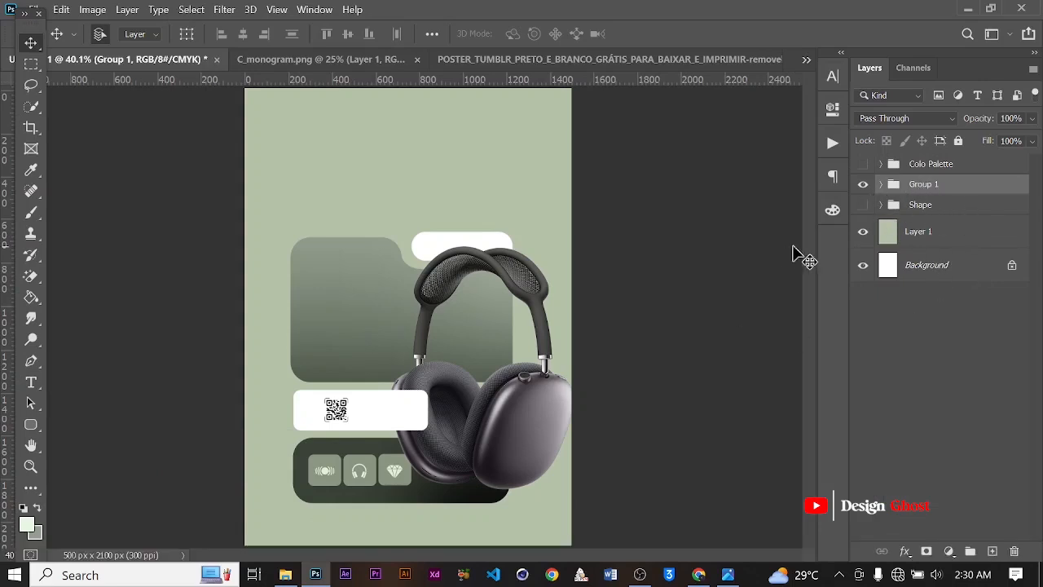
Step: Add the text "Air pODS with high quality" near the upper-left part of the large gradient shape
{"action": "scroll", "coordinate": [308, 388], "scroll_direction": "up", "scroll_amount": 3}
{"action": "left_click_drag", "start_coordinate": [386, 385], "coordinate": [397, 344]}
{"action": "key", "text": "ctrl+0"}
{"action": "scroll", "coordinate": [371, 352], "scroll_direction": "up", "scroll_amount": 3}
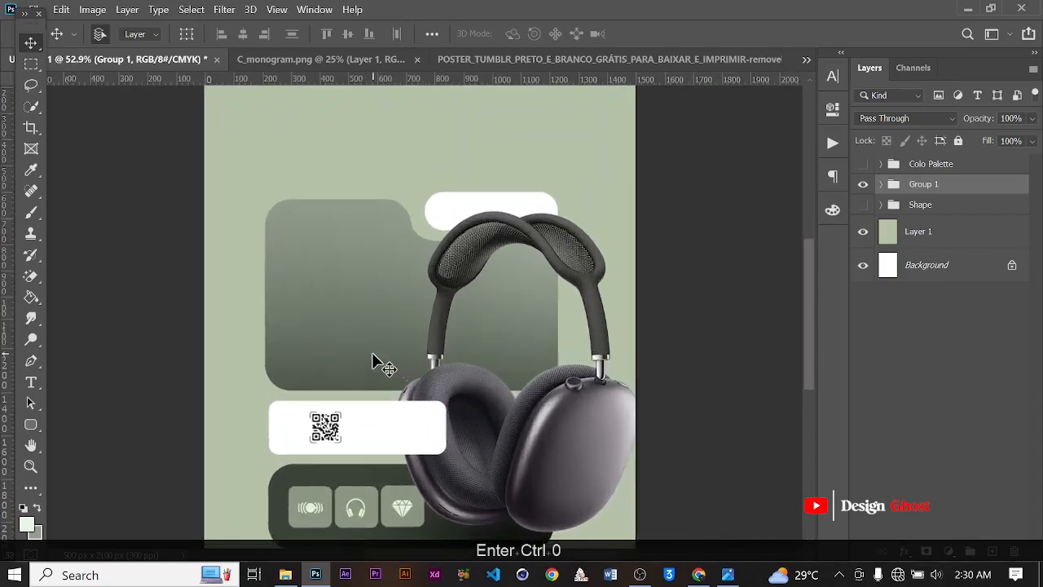
{"action": "left_click", "coordinate": [31, 382]}
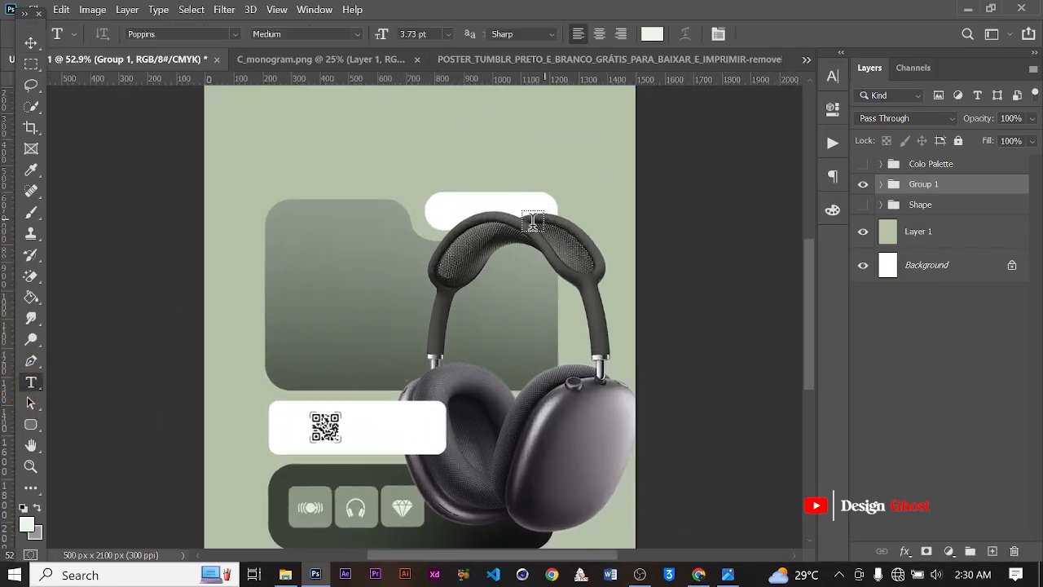
{"action": "left_click", "coordinate": [307, 249]}
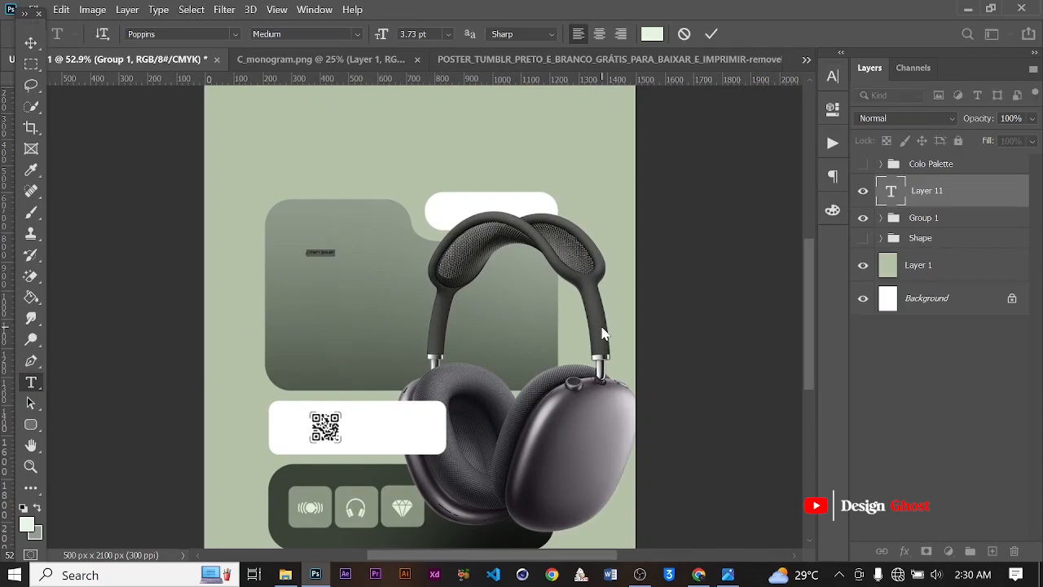
{"action": "key", "text": "Caps_Lock"}
{"action": "key", "text": "Caps_Lock"}
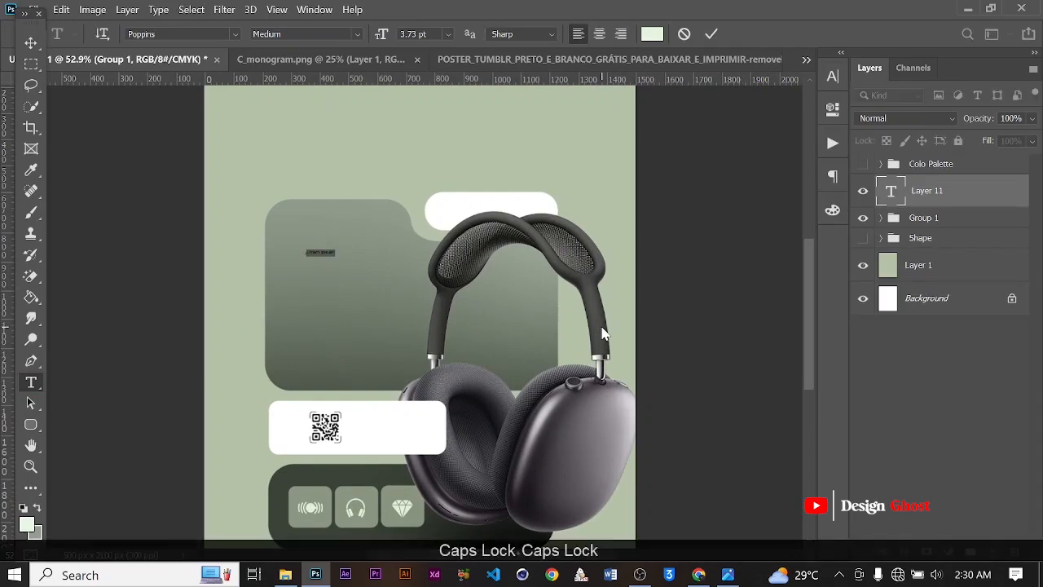
{"action": "type", "text": "Air"}
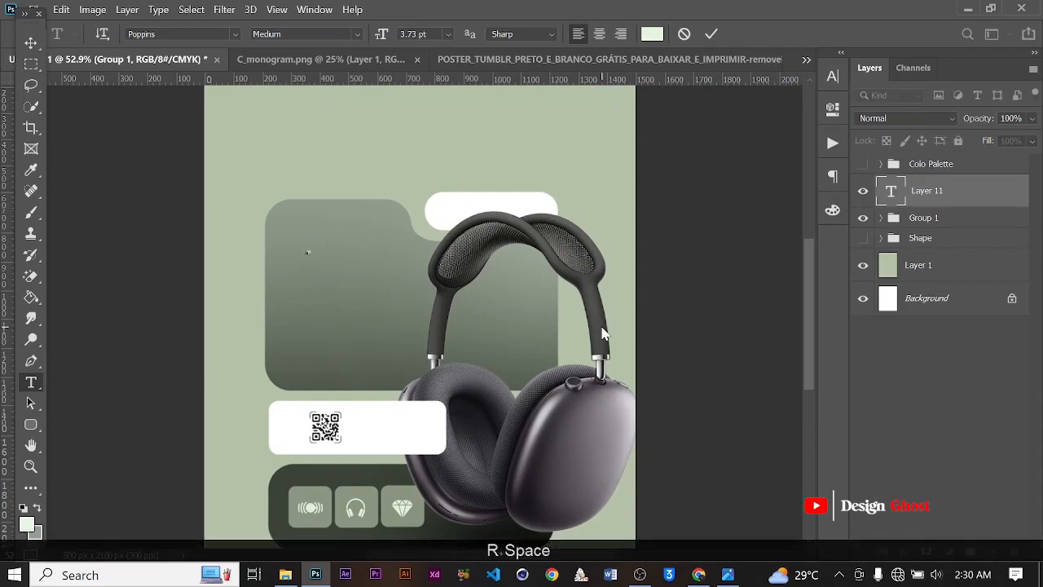
{"action": "key", "text": "Caps_Lock"}
{"action": "type", "text": "P"}
{"action": "key", "text": "Caps_Lock"}
{"action": "type", "text": "ods"}
{"action": "key", "text": "Caps_Lock"}
{"action": "type", "text": "W"}
{"action": "key", "text": "Caps_Lock"}
{"action": "type", "text": "ith"}
{"action": "key", "text": "BackSpace"}
{"action": "key", "text": "BackSpace"}
{"action": "key", "text": "BackSpace"}
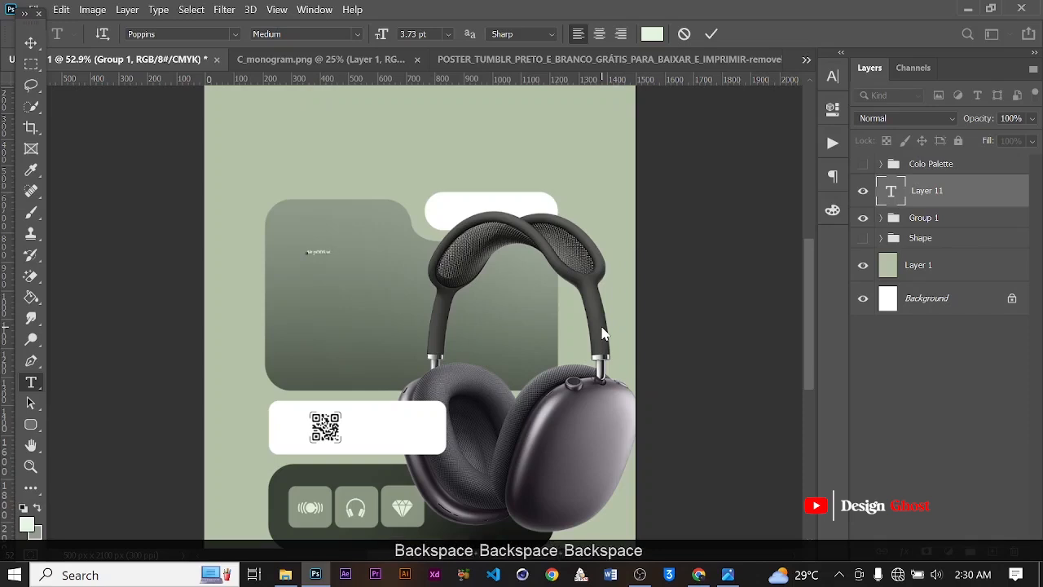
{"action": "key", "text": "BackSpace"}
{"action": "key", "text": "Caps_Lock"}
{"action": "type", "text": "With"}
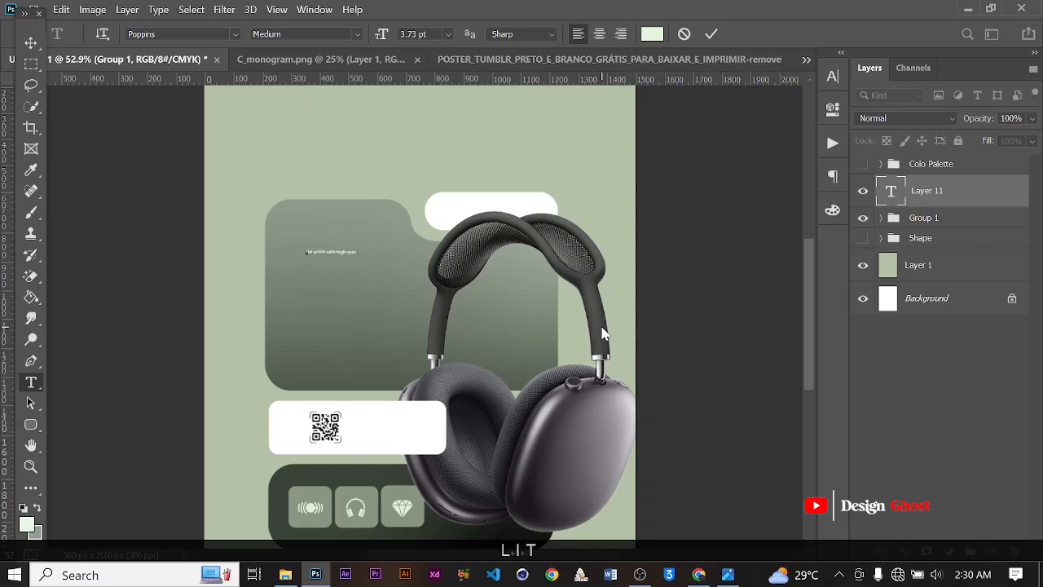
{"action": "left_click", "coordinate": [711, 34]}
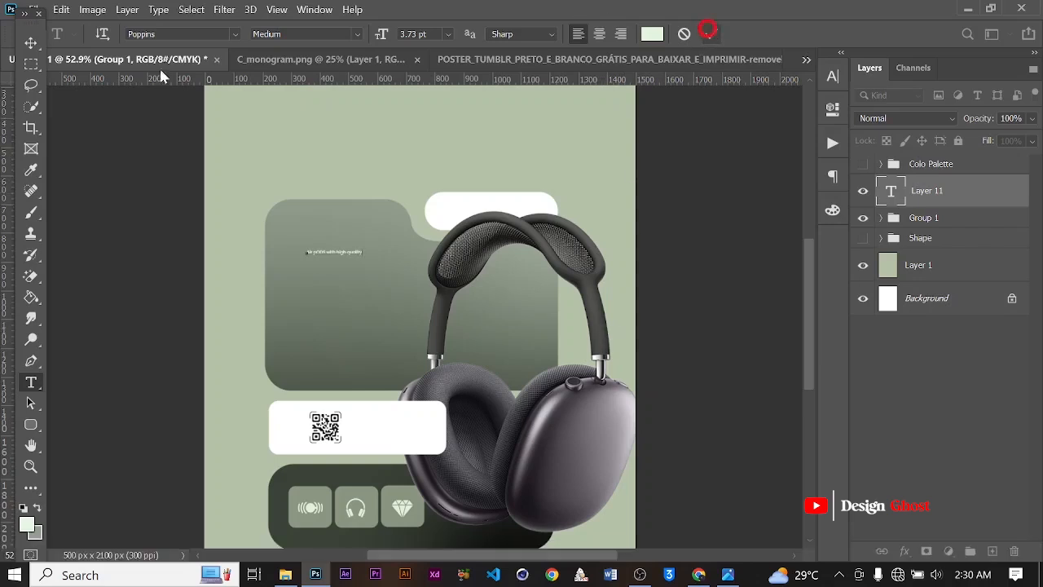
Step: Scale the "Air pODS with high quality" text up proportionally to about 535%
{"action": "left_click", "coordinate": [31, 43]}
{"action": "key", "text": "ctrl+t"}
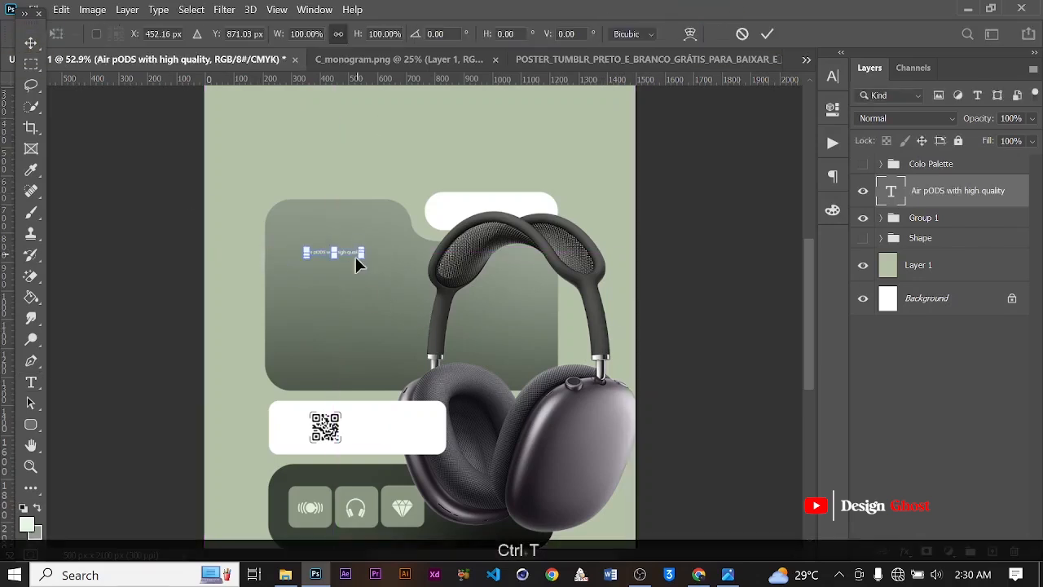
{"action": "left_click_drag", "start_coordinate": [367, 261], "coordinate": [603, 283]}
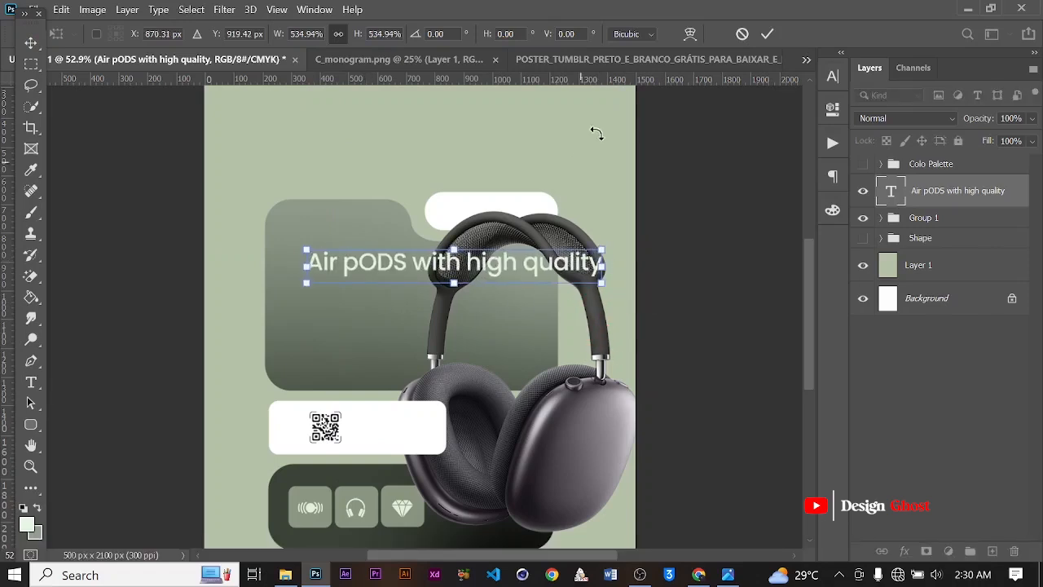
{"action": "left_click", "coordinate": [767, 35]}
Step: Replace the word "pODS" in the heading with "Pods"
{"action": "key", "text": "t"}
{"action": "scroll", "coordinate": [440, 268], "scroll_direction": "up", "scroll_amount": 2}
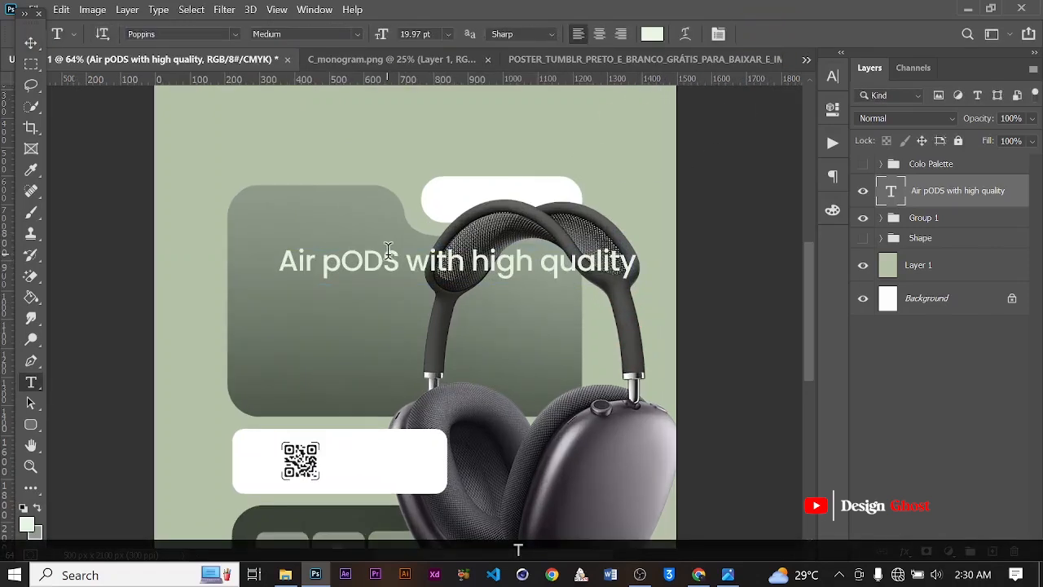
{"action": "left_click_drag", "start_coordinate": [396, 249], "coordinate": [328, 262]}
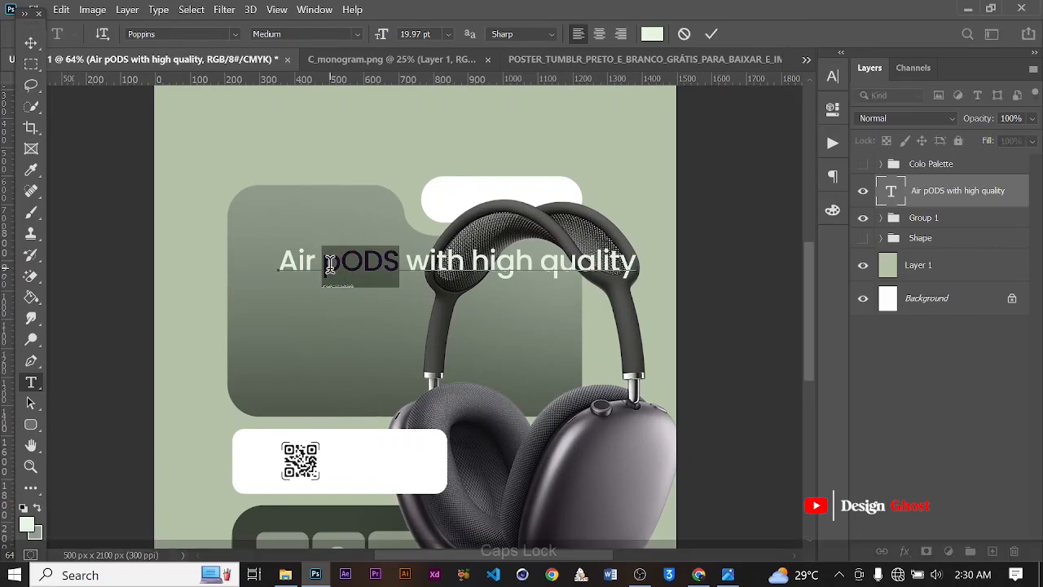
{"action": "type", "text": "Pods"}
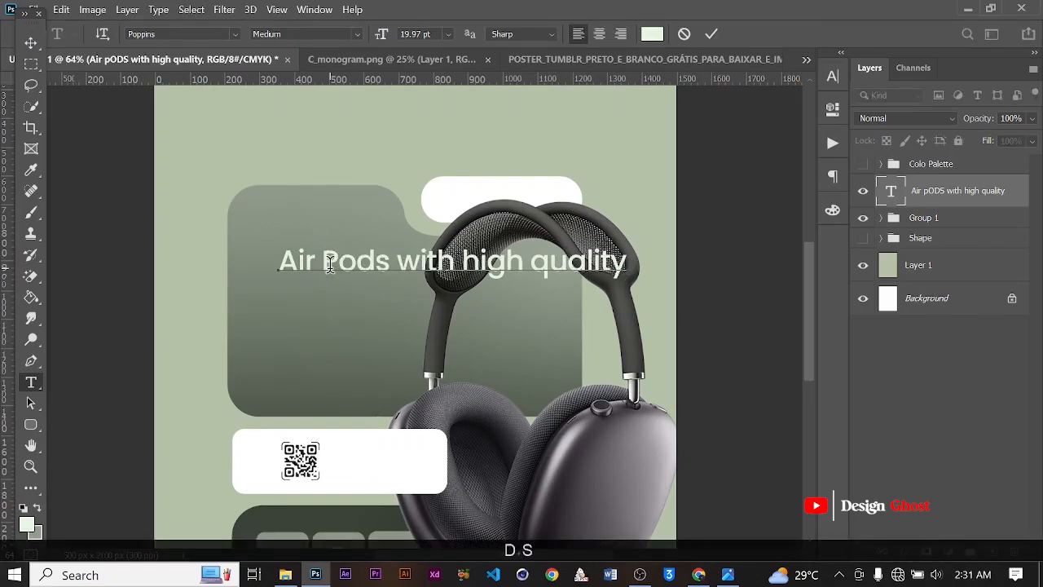
{"action": "left_click", "coordinate": [710, 35]}
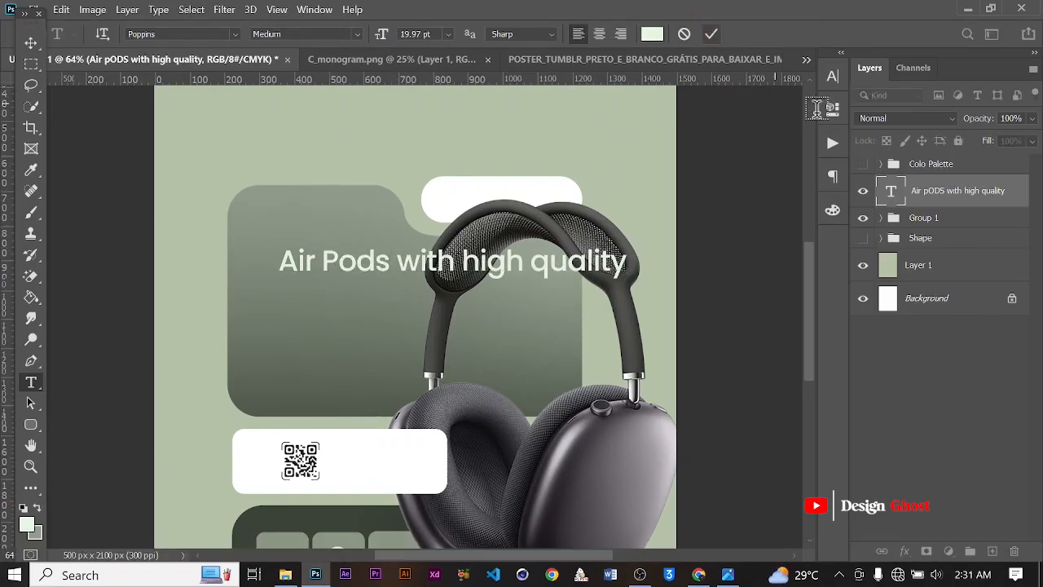
Step: Change the heading's font to Lufga ExtraBold
{"action": "left_click", "coordinate": [833, 78]}
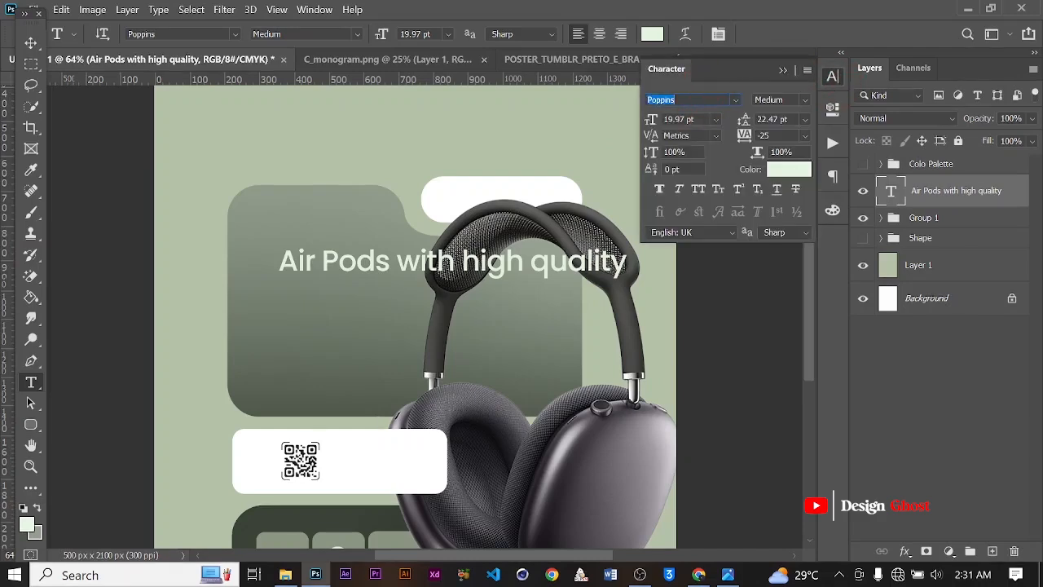
{"action": "type", "text": "u"}
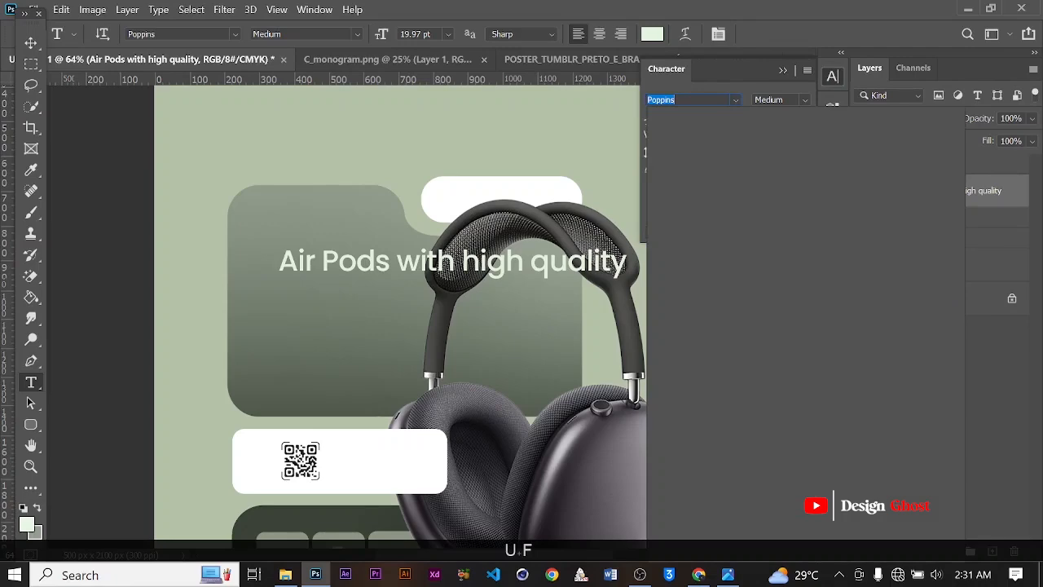
{"action": "type", "text": "luf"}
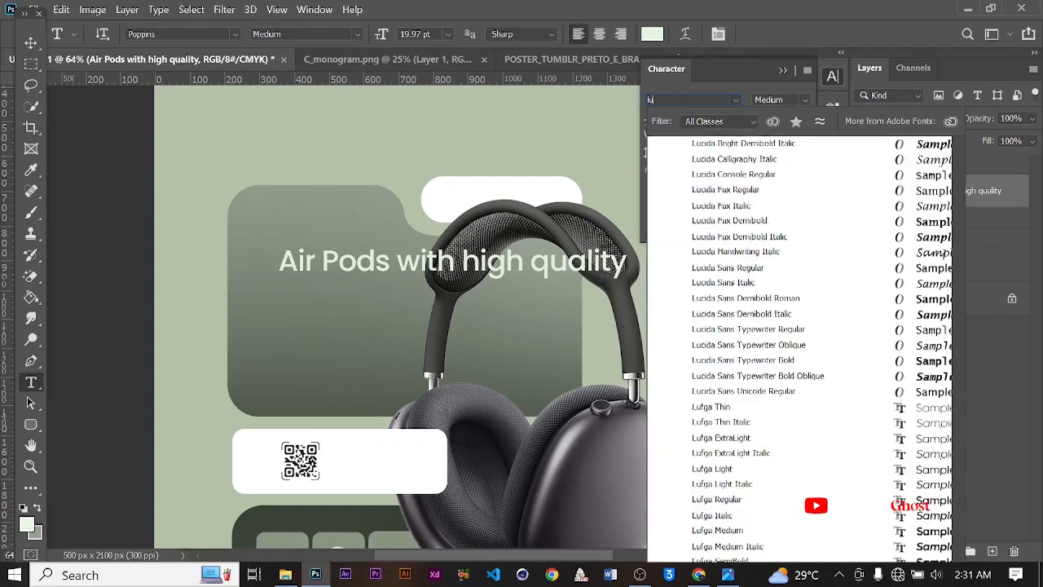
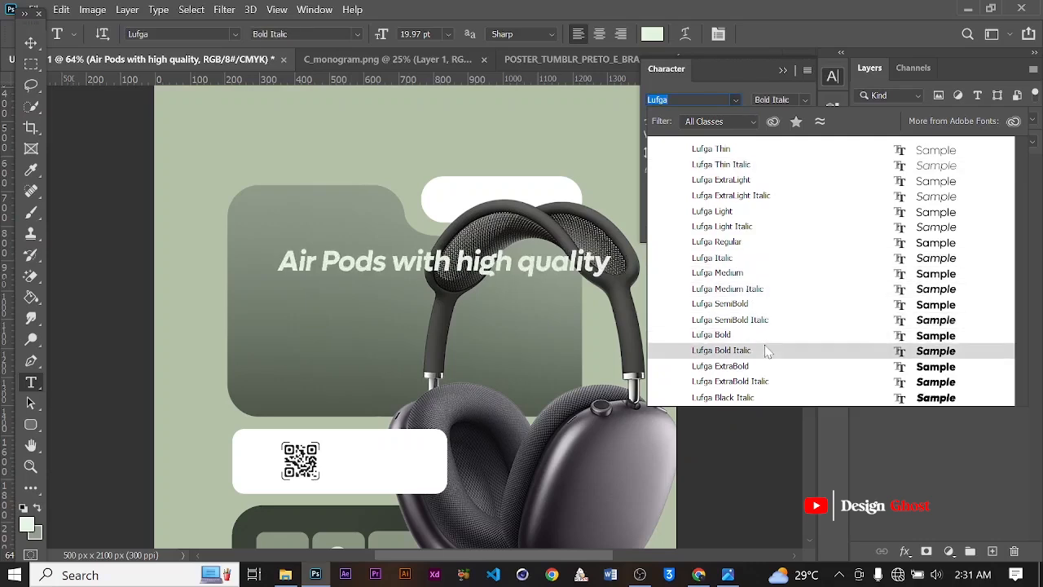
{"action": "left_click", "coordinate": [756, 377]}
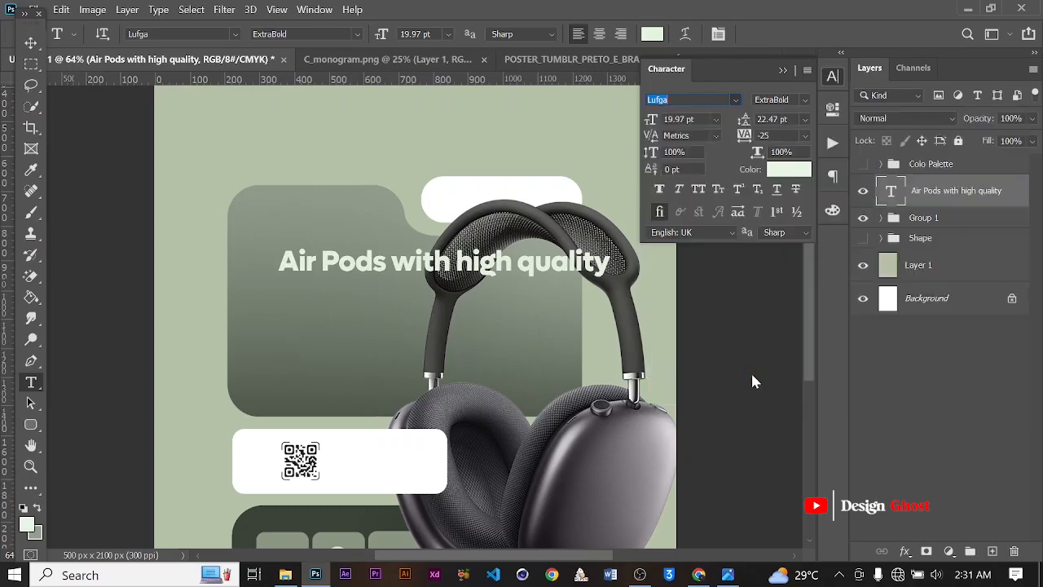
Step: Break the heading into three lines reading "Air Pods", "with high" and "quality"
{"action": "scroll", "coordinate": [361, 284], "scroll_direction": "up", "scroll_amount": 1}
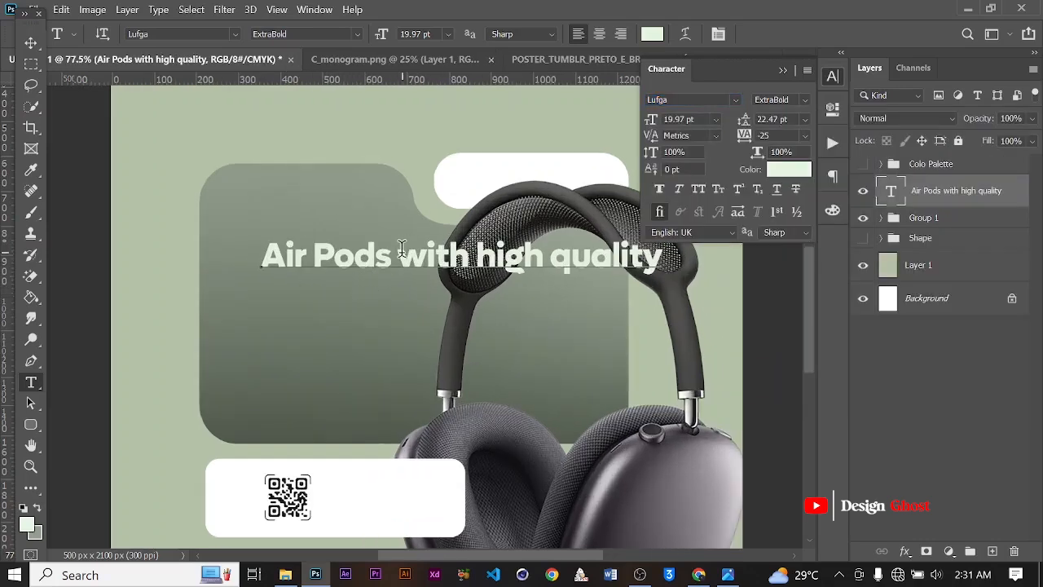
{"action": "left_click", "coordinate": [401, 249]}
{"action": "key", "text": "Return"}
{"action": "left_click", "coordinate": [418, 295]}
{"action": "key", "text": "Return"}
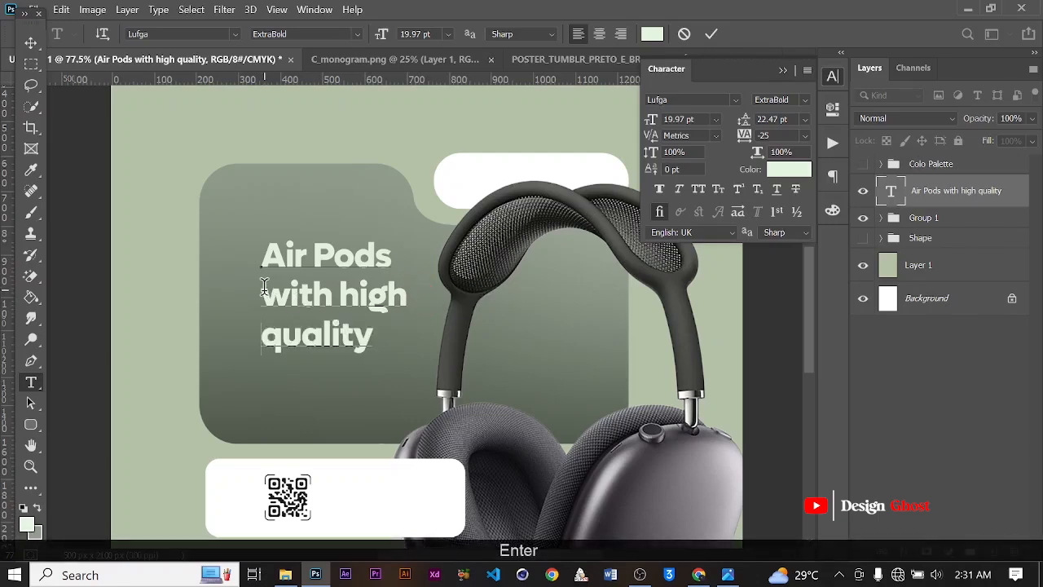
Step: Set the heading lines "with high quality" to the Regular weight, leaving "Air Pods" in ExtraBold
{"action": "left_click_drag", "start_coordinate": [264, 287], "coordinate": [391, 339]}
{"action": "left_click", "coordinate": [806, 104]}
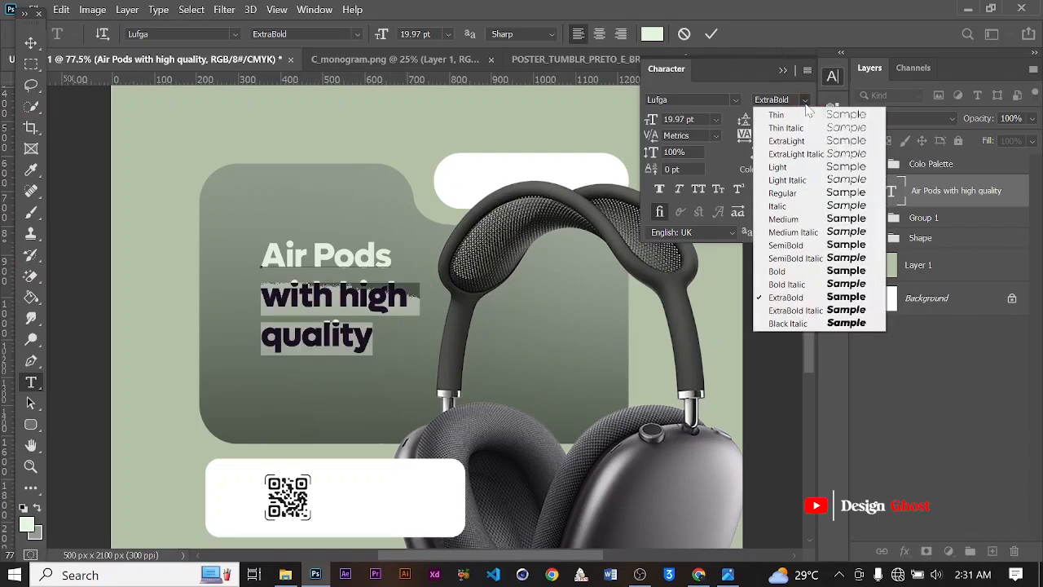
{"action": "left_click", "coordinate": [778, 196]}
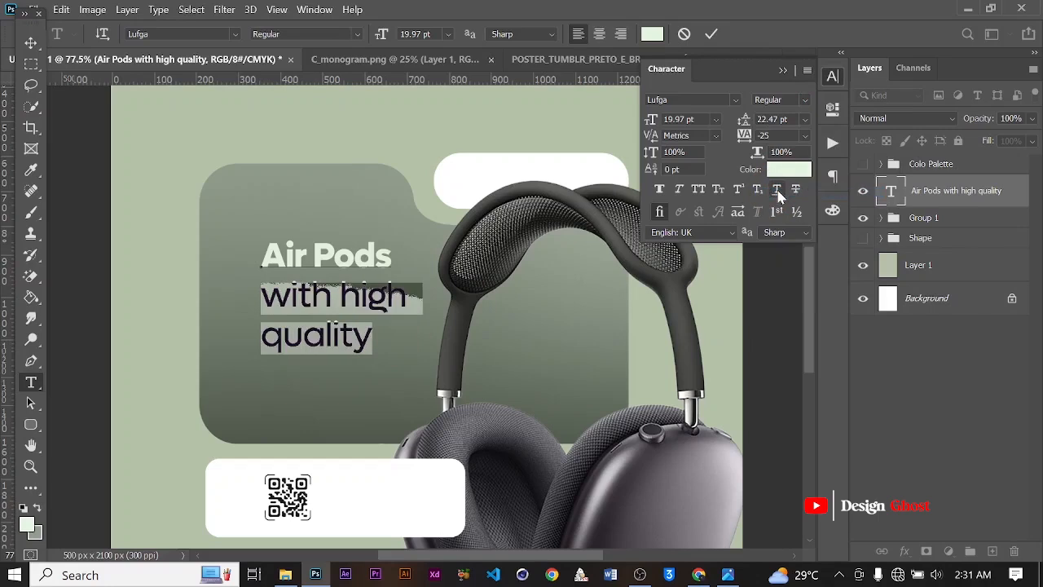
{"action": "left_click", "coordinate": [714, 39]}
Step: Color the heading lines "with high quality" white (ffffff)
{"action": "scroll", "coordinate": [429, 233], "scroll_direction": "down", "scroll_amount": 1}
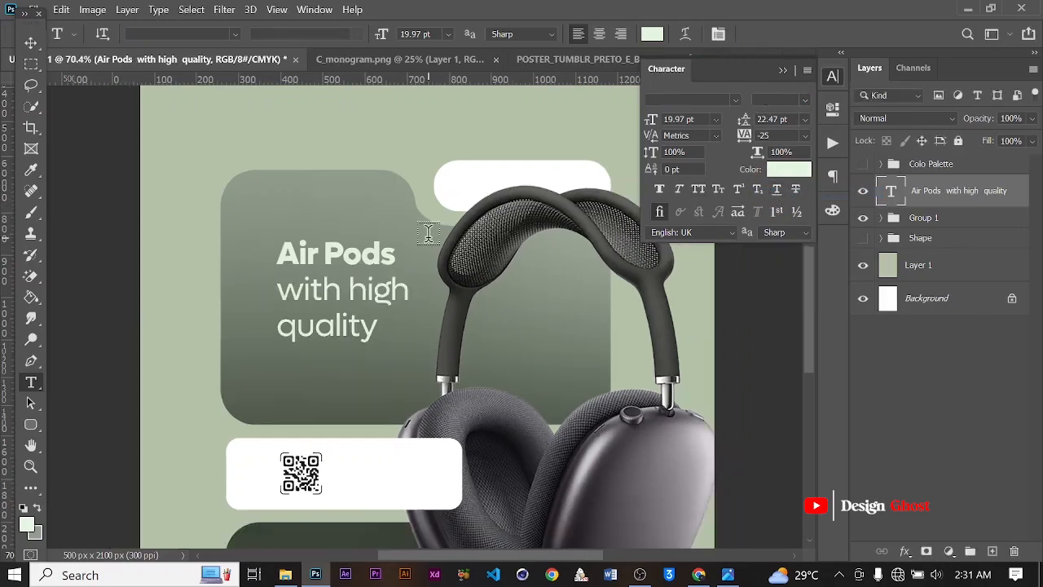
{"action": "scroll", "coordinate": [418, 188], "scroll_direction": "up", "scroll_amount": 1}
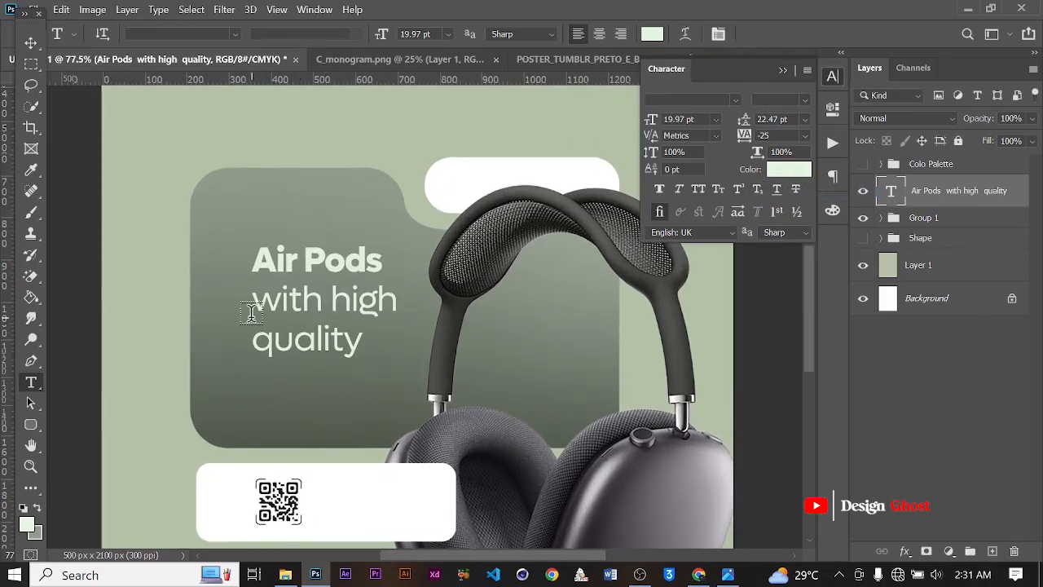
{"action": "left_click_drag", "start_coordinate": [254, 302], "coordinate": [388, 361]}
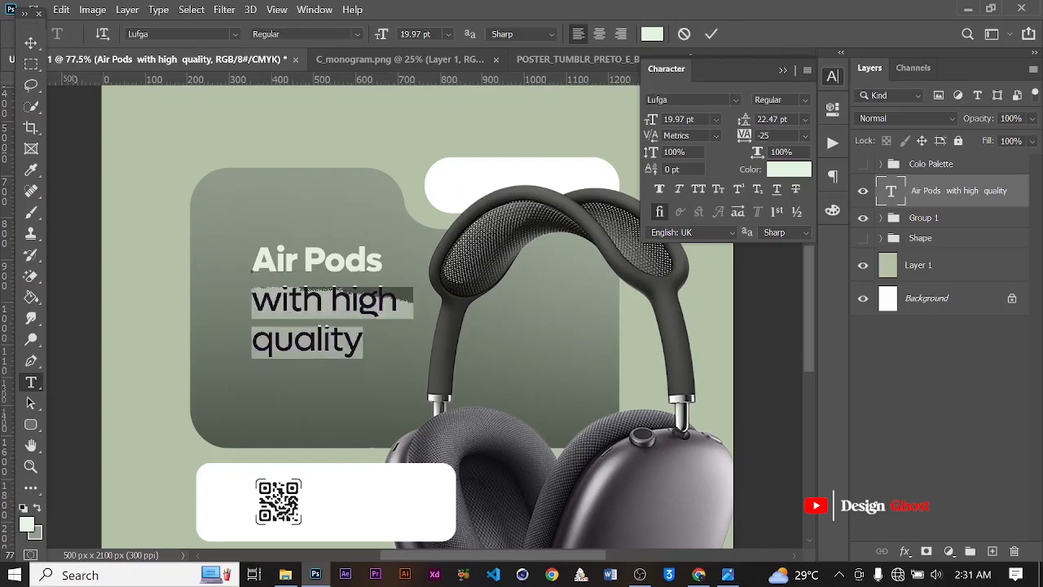
{"action": "left_click", "coordinate": [779, 170]}
{"action": "type", "text": "ffffff"}
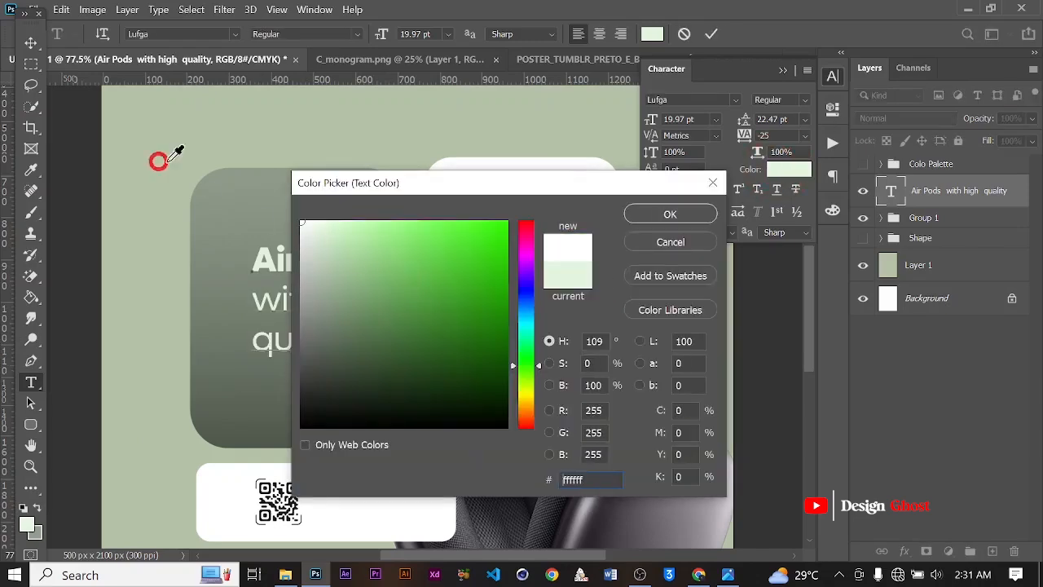
{"action": "left_click", "coordinate": [669, 214]}
{"action": "left_click", "coordinate": [711, 34]}
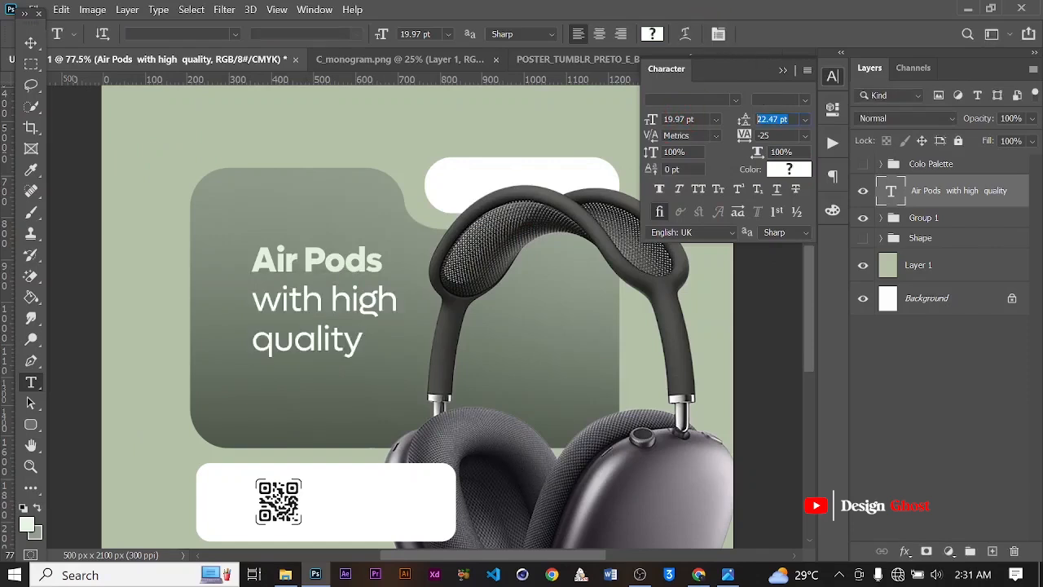
Step: Tighten the heading's leading to 18 pt and close the character settings
{"action": "type", "text": "1"}
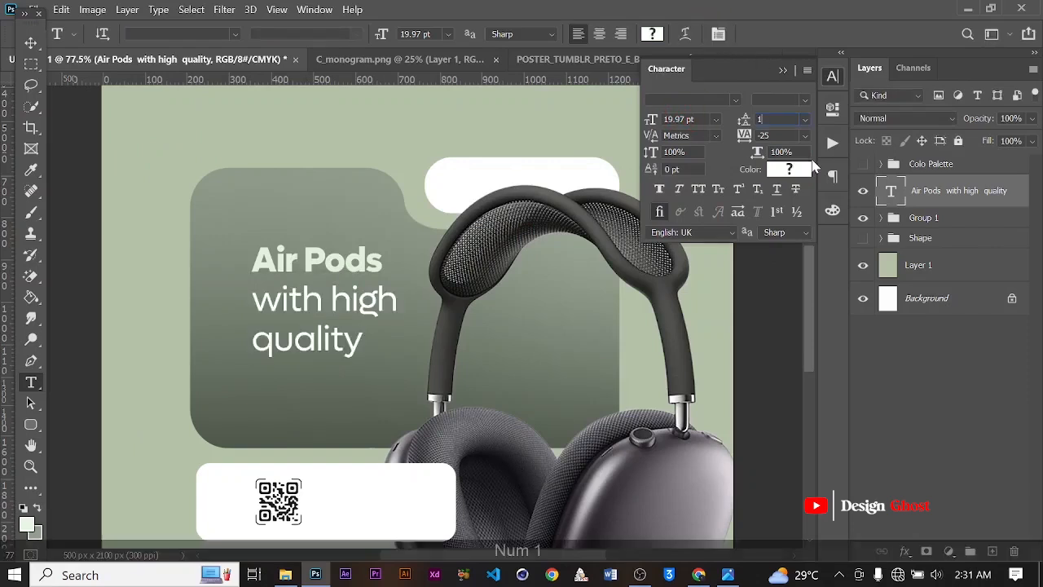
{"action": "key", "text": "BackSpace"}
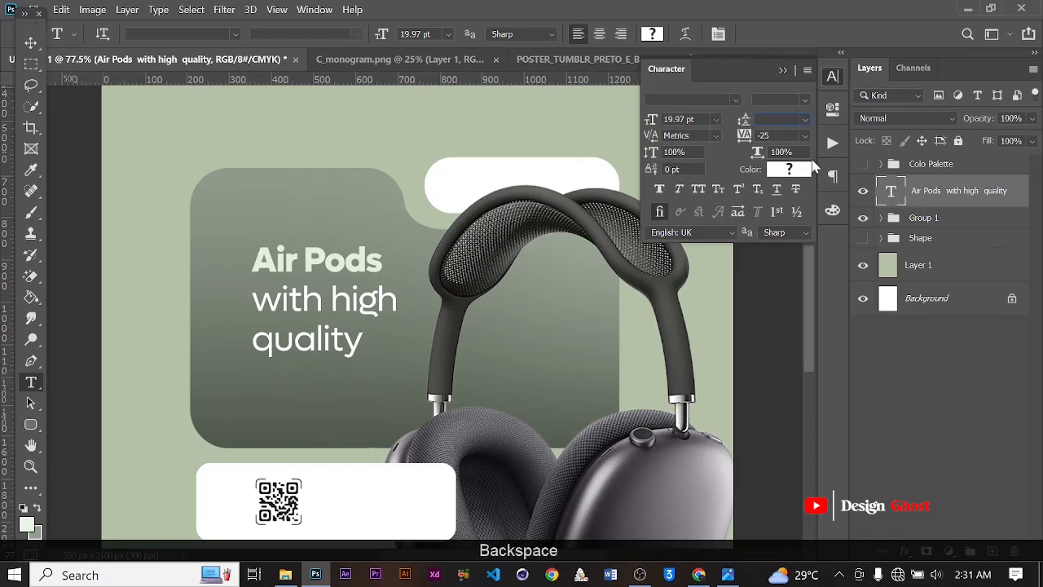
{"action": "type", "text": "19"}
{"action": "key", "text": "Return"}
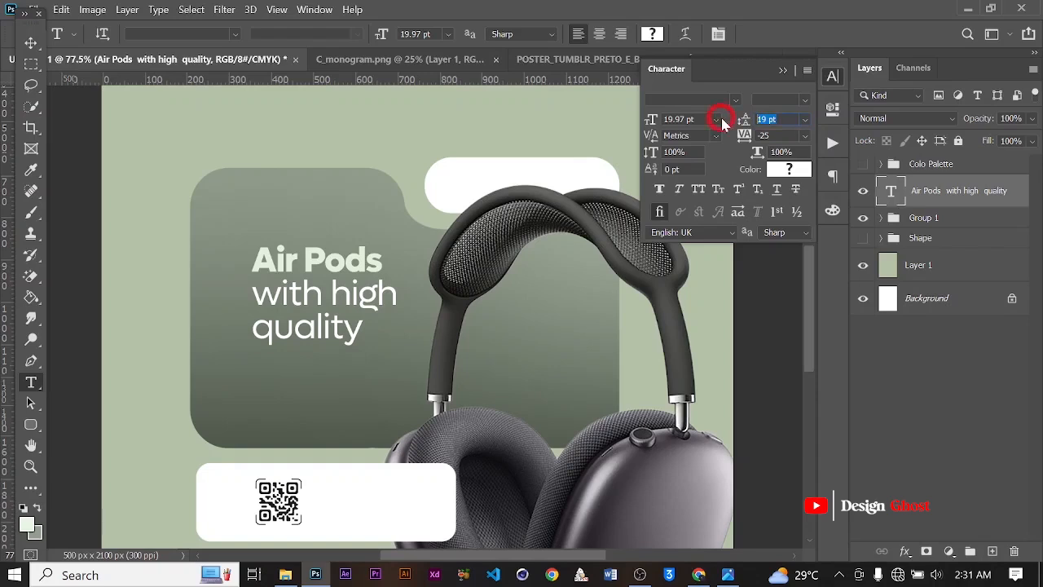
{"action": "type", "text": "8"}
{"action": "key", "text": "Return"}
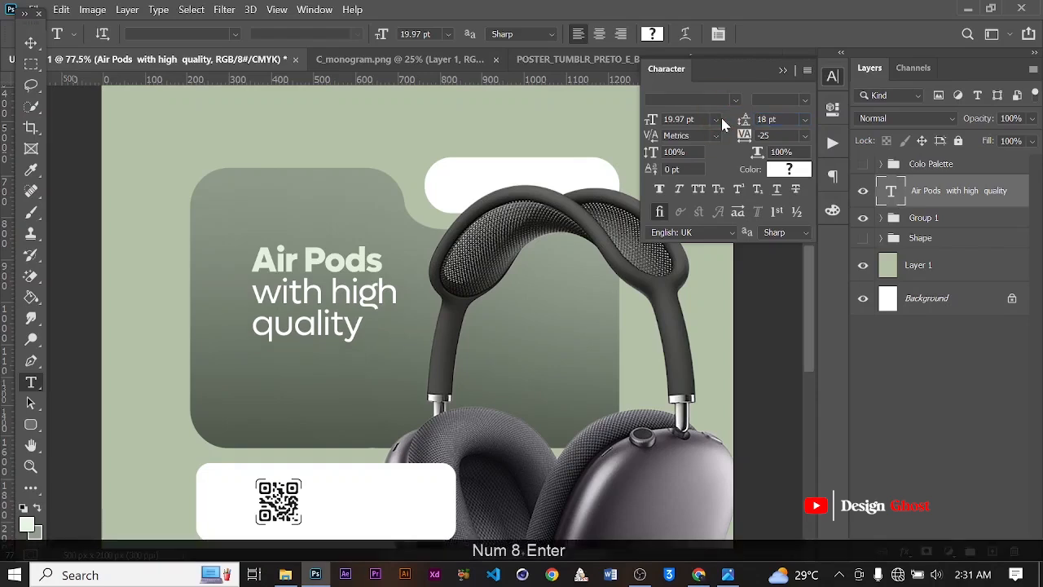
{"action": "left_click", "coordinate": [787, 71]}
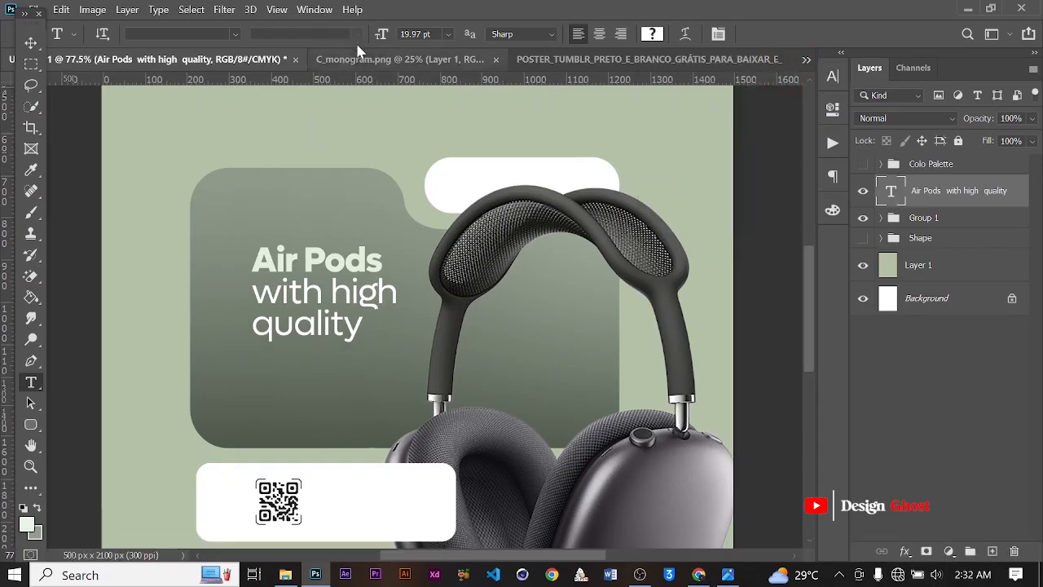
Step: Move the heading about 31 px left and 49 px up within the gradient shape, and scale it to about 98%
{"action": "left_click", "coordinate": [32, 43]}
{"action": "scroll", "coordinate": [98, 109], "scroll_direction": "down", "scroll_amount": 2}
{"action": "key", "text": "ctrl+t"}
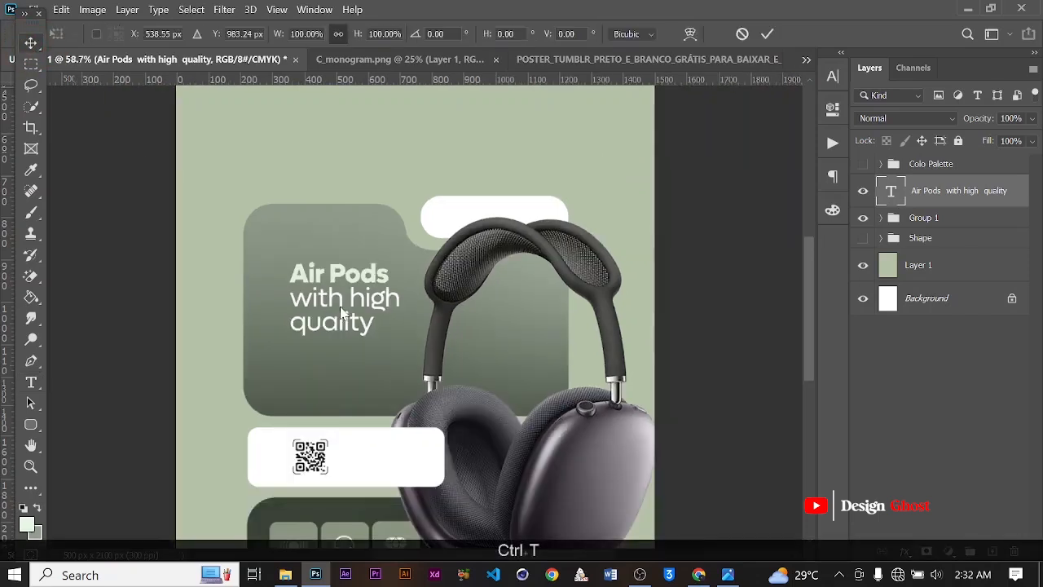
{"action": "scroll", "coordinate": [345, 306], "scroll_direction": "up", "scroll_amount": 1}
{"action": "left_click_drag", "start_coordinate": [348, 305], "coordinate": [336, 288]}
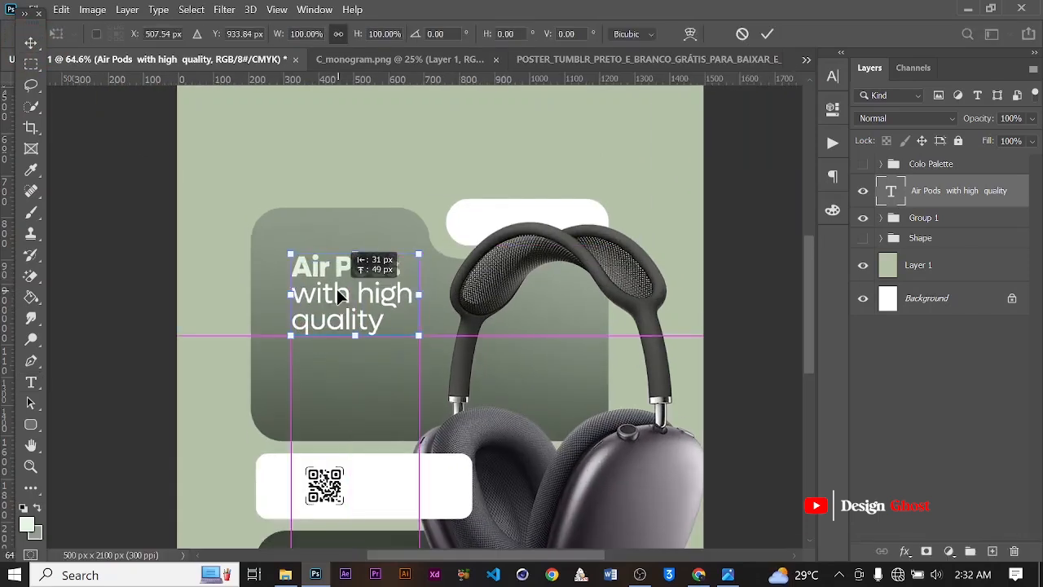
{"action": "left_click_drag", "start_coordinate": [420, 336], "coordinate": [419, 331]}
{"action": "key", "text": "Return"}
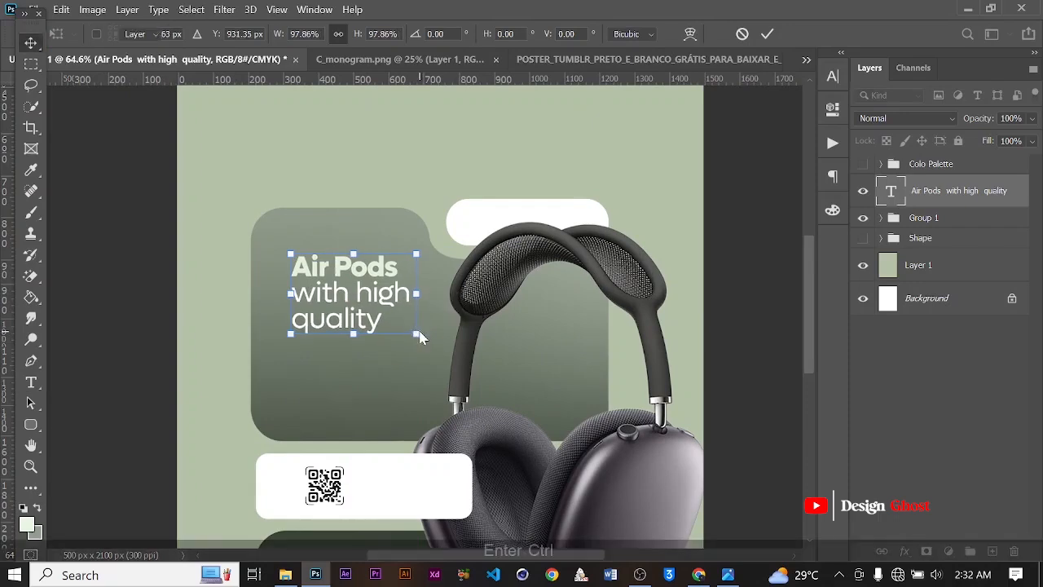
Step: Nudge the heading slightly upward within the gradient shape
{"action": "key", "text": "ctrl+0"}
{"action": "key", "text": "Up"}
{"action": "key", "text": "Up"}
{"action": "key", "text": "Up"}
{"action": "key", "text": "Return"}
{"action": "key", "text": "ctrl+0"}
Step: Add a lorem ipsum paragraph text box below the heading, left-aligned with it and about as wide
{"action": "scroll", "coordinate": [321, 326], "scroll_direction": "up", "scroll_amount": 5}
{"action": "left_click_drag", "start_coordinate": [368, 343], "coordinate": [363, 311]}
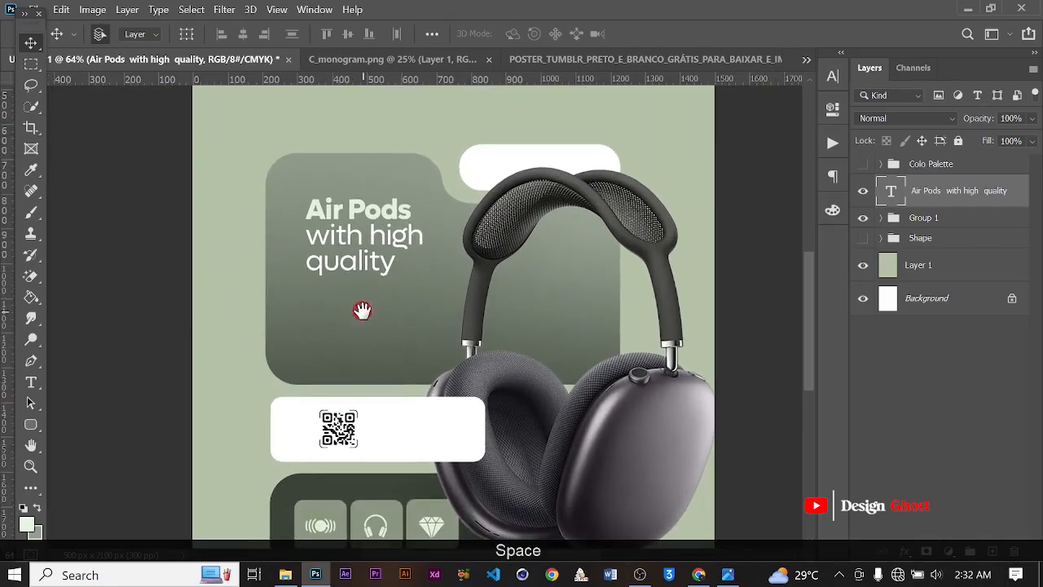
{"action": "scroll", "coordinate": [360, 304], "scroll_direction": "up", "scroll_amount": 1}
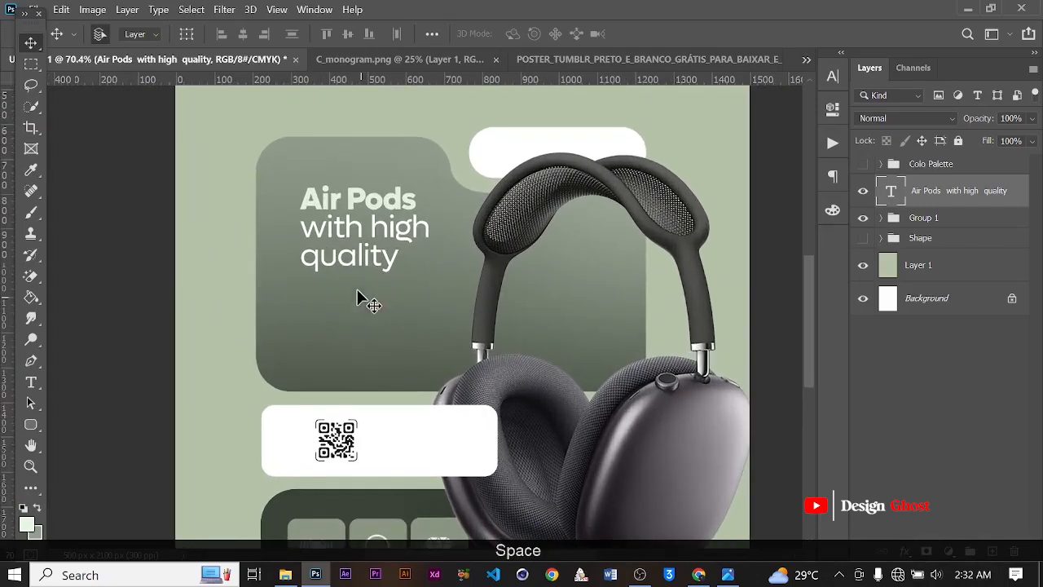
{"action": "left_click", "coordinate": [31, 383]}
{"action": "scroll", "coordinate": [291, 296], "scroll_direction": "up", "scroll_amount": 1}
{"action": "left_click_drag", "start_coordinate": [301, 306], "coordinate": [475, 372]}
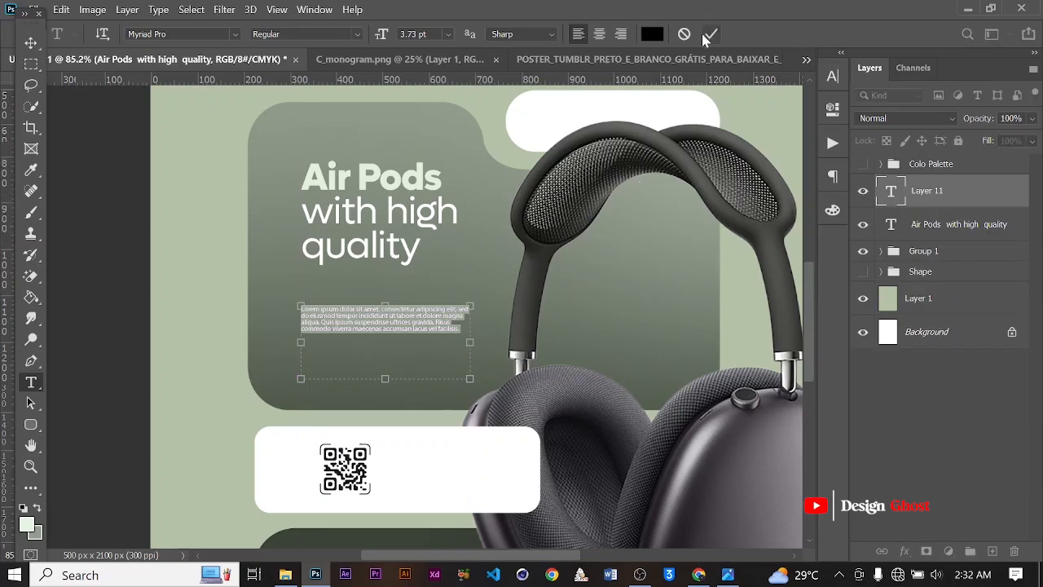
Step: Set the lorem ipsum paragraph's font size to 5 pt and its leading to 5 pt
{"action": "left_click", "coordinate": [833, 77]}
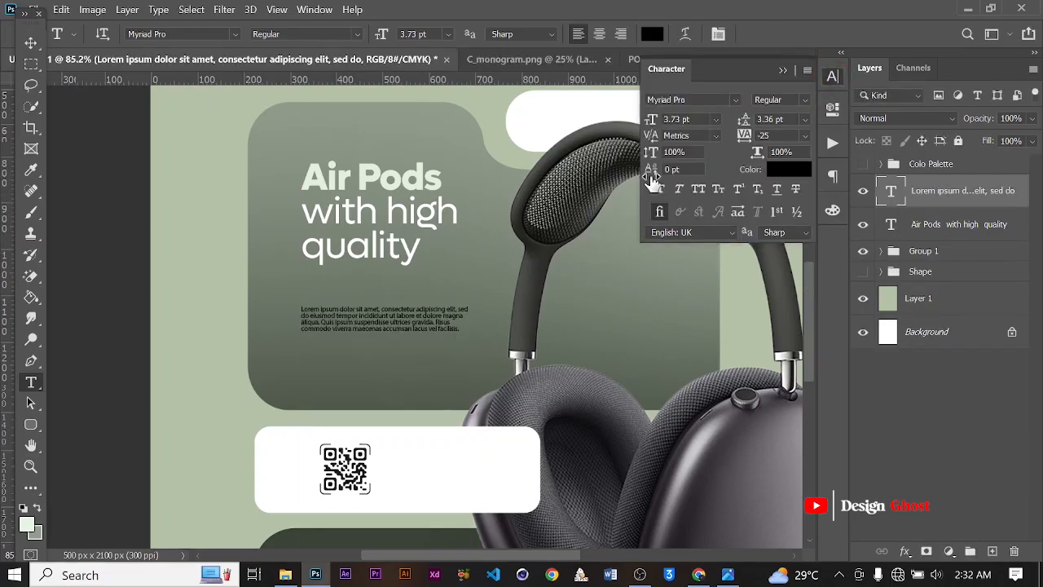
{"action": "type", "text": "5"}
{"action": "key", "text": "Return"}
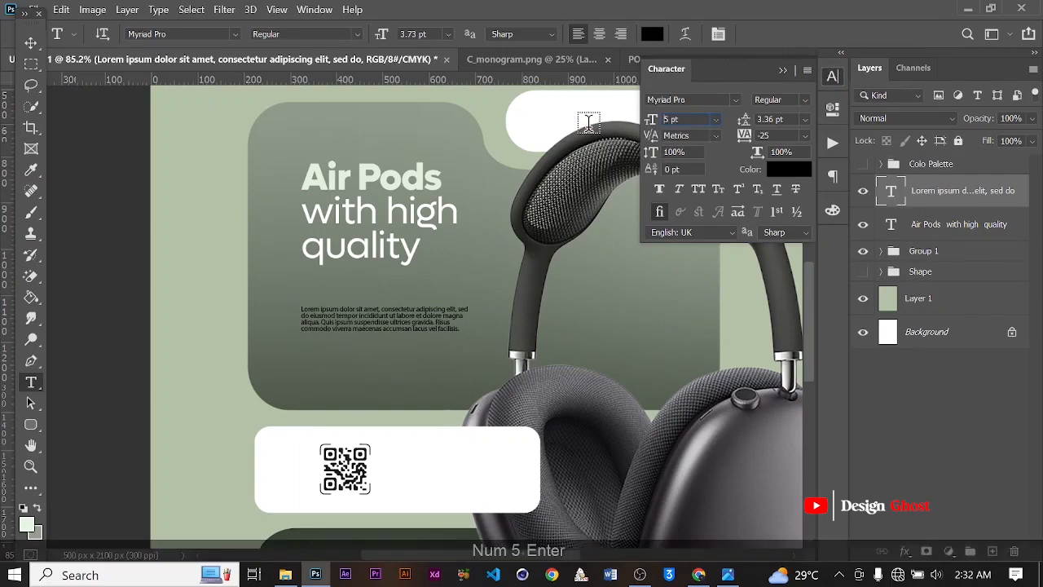
{"action": "left_click_drag", "start_coordinate": [788, 120], "coordinate": [652, 119]}
{"action": "type", "text": "5"}
{"action": "key", "text": "Return"}
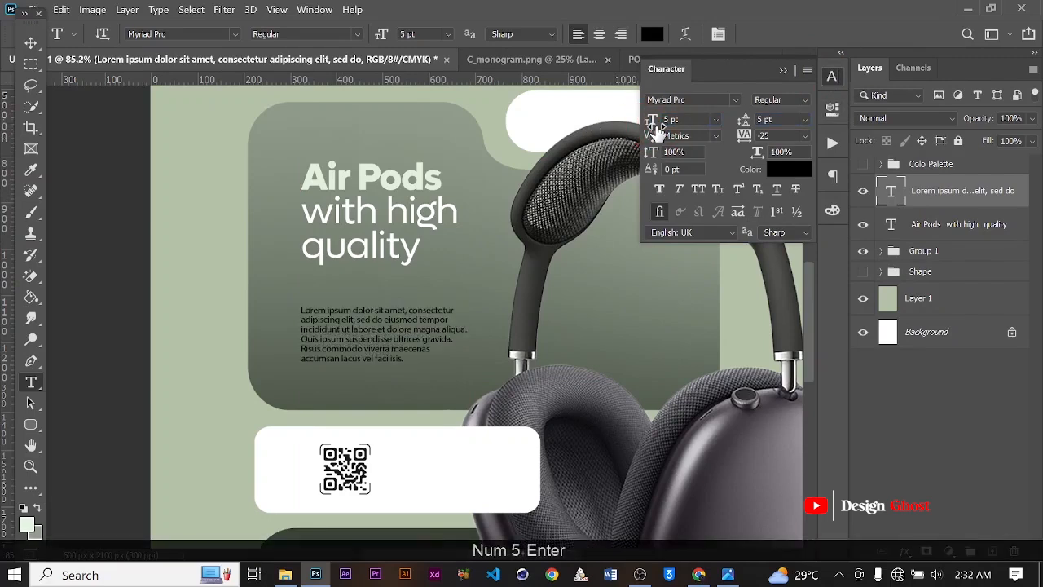
Step: Set the Lorem ipsum paragraph's text color to white (ffffff)
{"action": "left_click", "coordinate": [775, 169]}
{"action": "type", "text": "ffffff"}
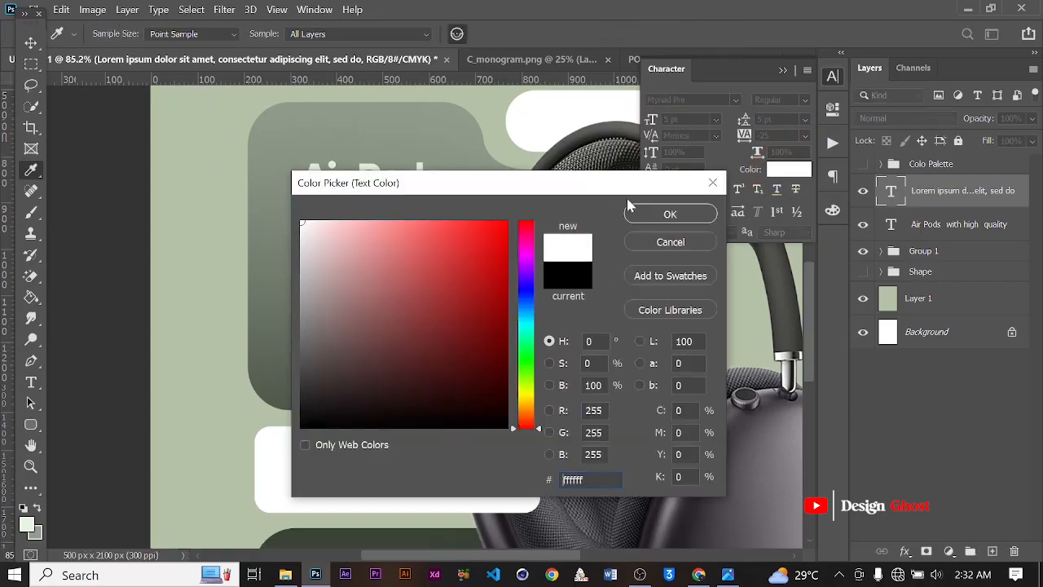
{"action": "left_click", "coordinate": [669, 215]}
{"action": "left_click", "coordinate": [30, 43]}
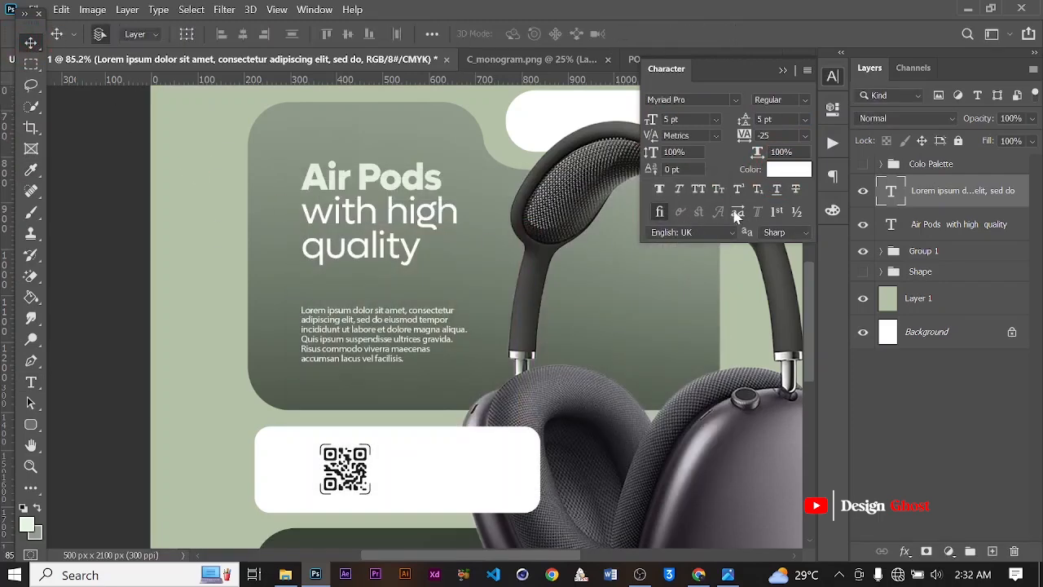
Step: Nudge the white paragraph slightly upward toward the Air Pods headline
{"action": "scroll", "coordinate": [517, 304], "scroll_direction": "up", "scroll_amount": 3}
{"action": "key", "text": "Up"}
{"action": "key", "text": "Up"}
{"action": "key", "text": "Up"}
{"action": "key", "text": "Up"}
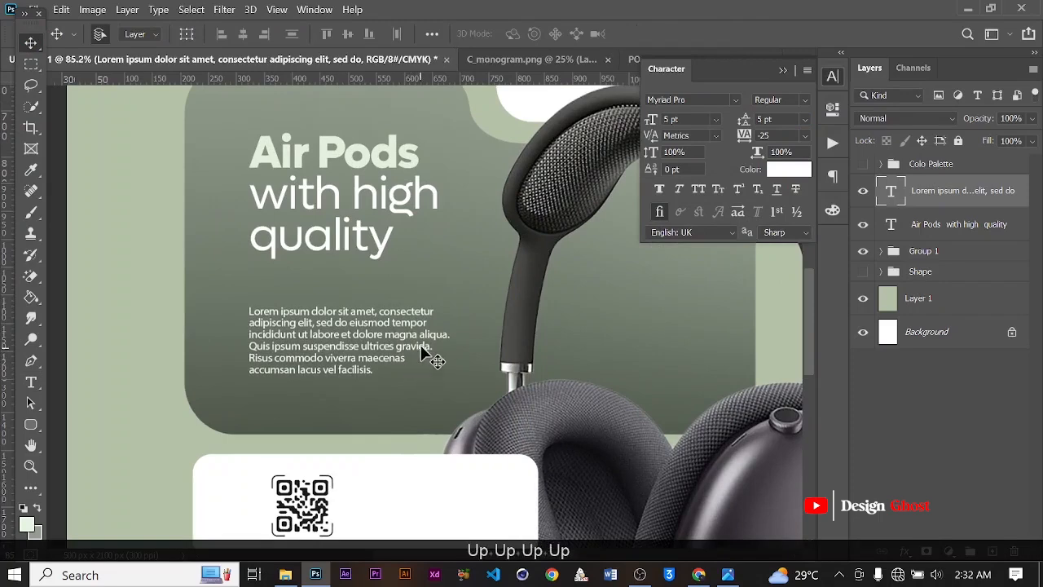
{"action": "scroll", "coordinate": [430, 361], "scroll_direction": "down", "scroll_amount": 3}
{"action": "key", "text": "Up"}
{"action": "key", "text": "Up"}
{"action": "key", "text": "Up"}
Step: Set the paragraph's tracking to 0
{"action": "left_click", "coordinate": [805, 136]}
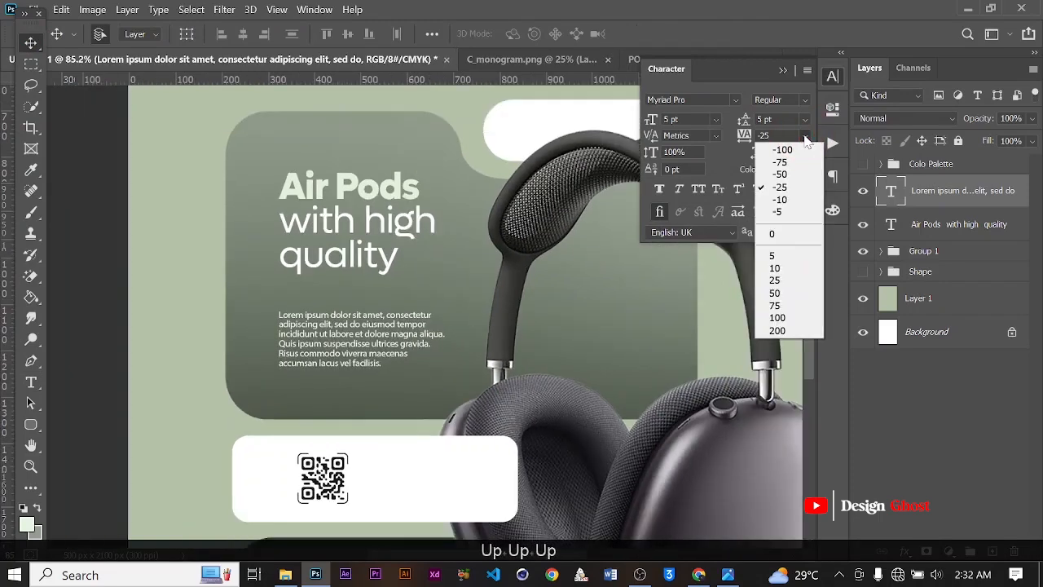
{"action": "left_click", "coordinate": [777, 200]}
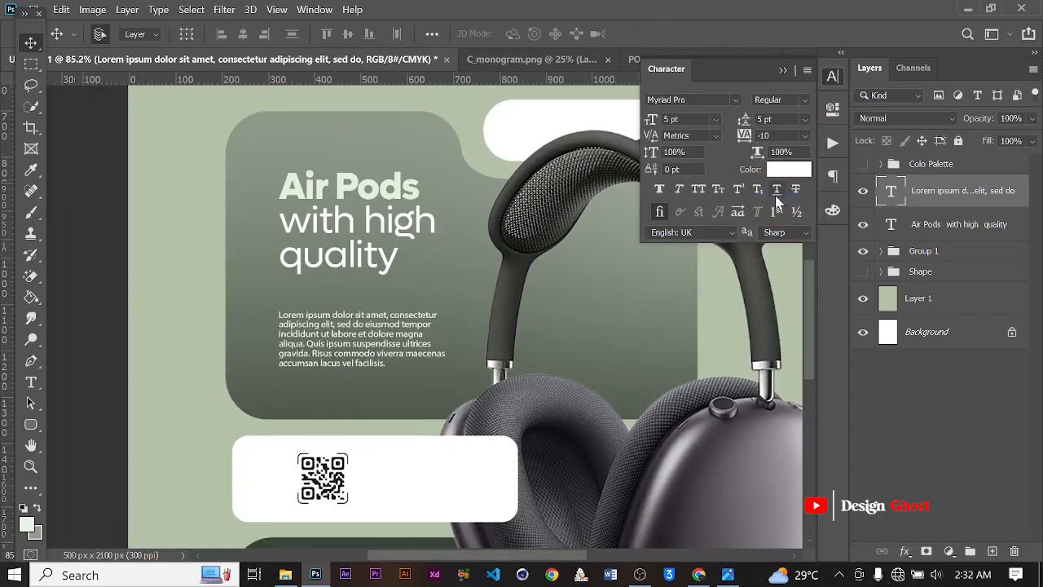
{"action": "left_click", "coordinate": [805, 135]}
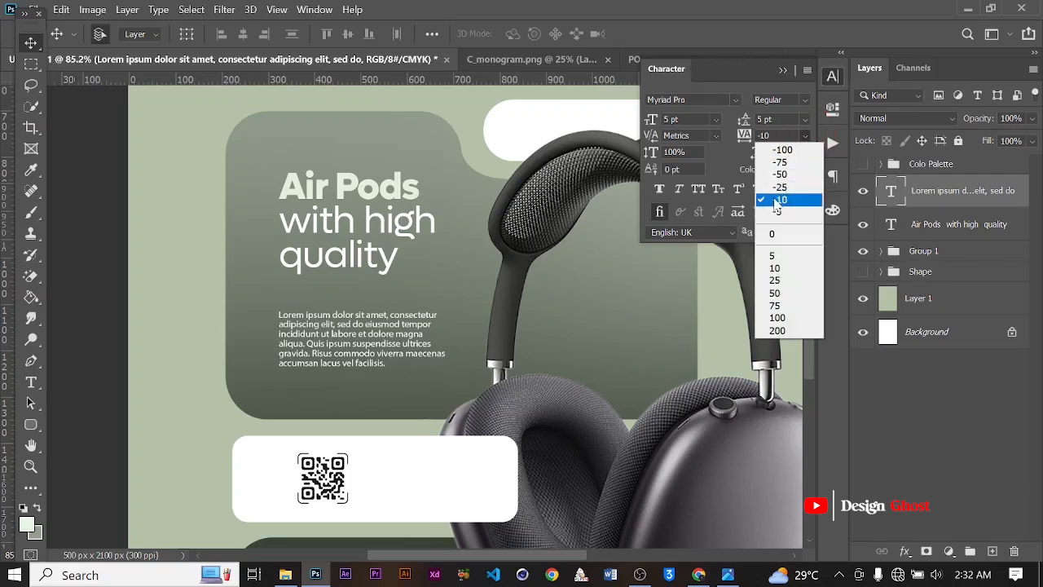
{"action": "left_click", "coordinate": [787, 234]}
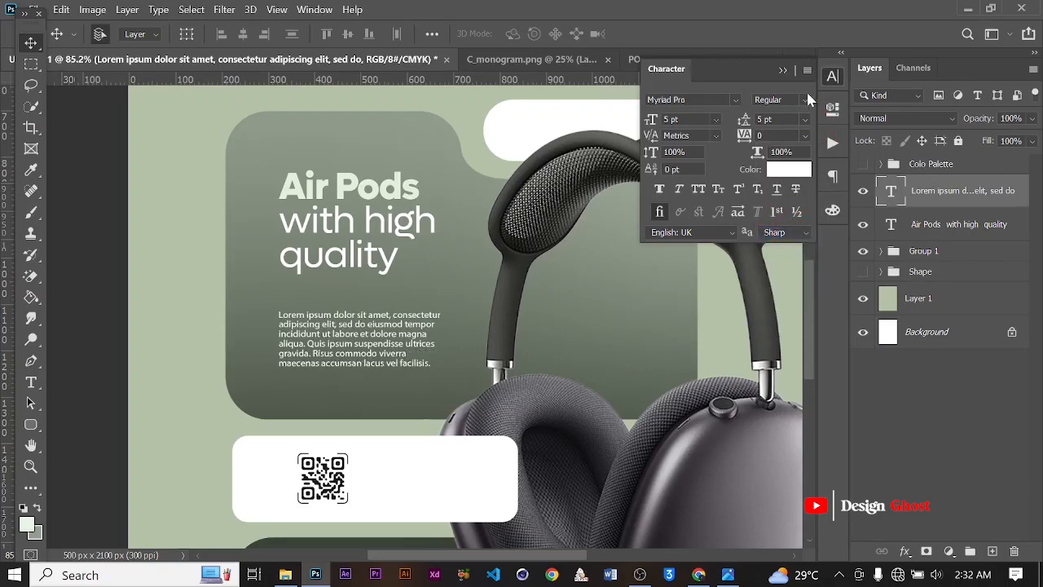
{"action": "left_click", "coordinate": [785, 70]}
Step: Fine-tune the paragraph's vertical position, nudging it a little closer to the Air Pods headline
{"action": "scroll", "coordinate": [494, 244], "scroll_direction": "down", "scroll_amount": 3}
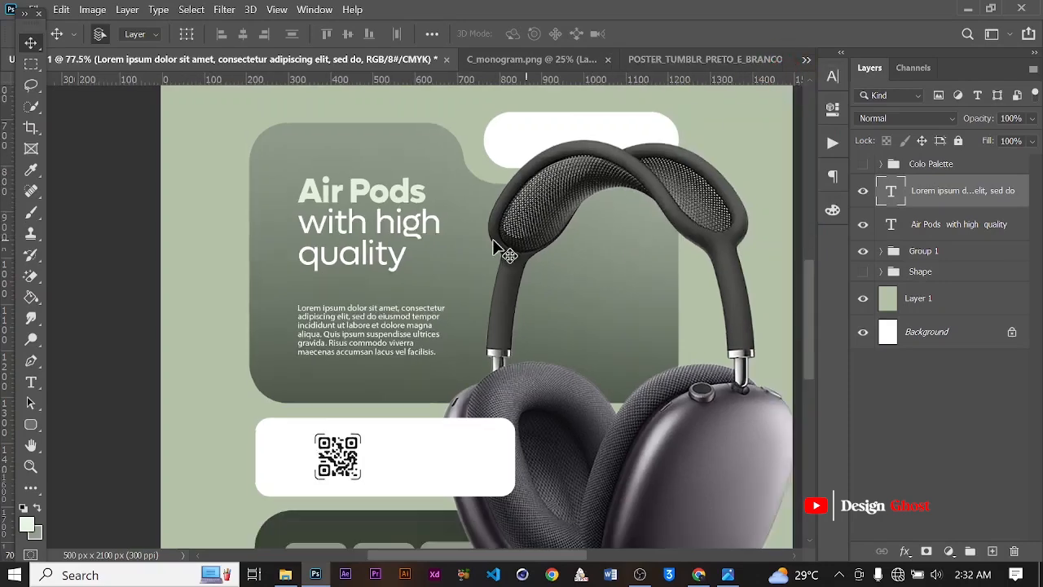
{"action": "key", "text": "Up"}
{"action": "key", "text": "Up"}
{"action": "key", "text": "Up"}
{"action": "key", "text": "Up"}
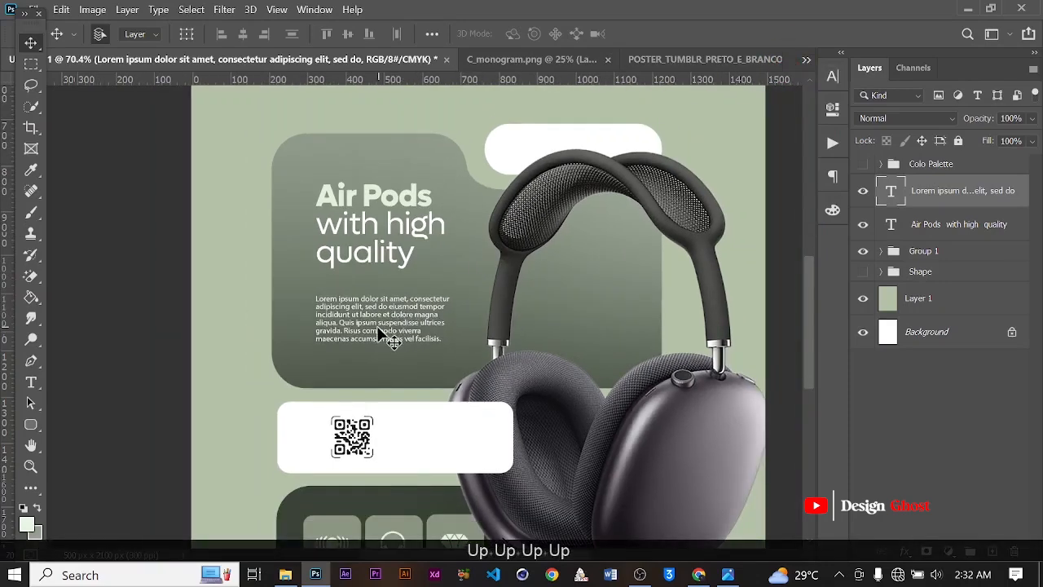
{"action": "scroll", "coordinate": [380, 334], "scroll_direction": "up", "scroll_amount": 1}
{"action": "key", "text": "Down"}
{"action": "key", "text": "Down"}
Step: Duplicate the paragraph upward and replace the copy's text with a single row of dots as a divider line
{"action": "left_click_drag", "start_coordinate": [380, 334], "coordinate": [391, 282]}
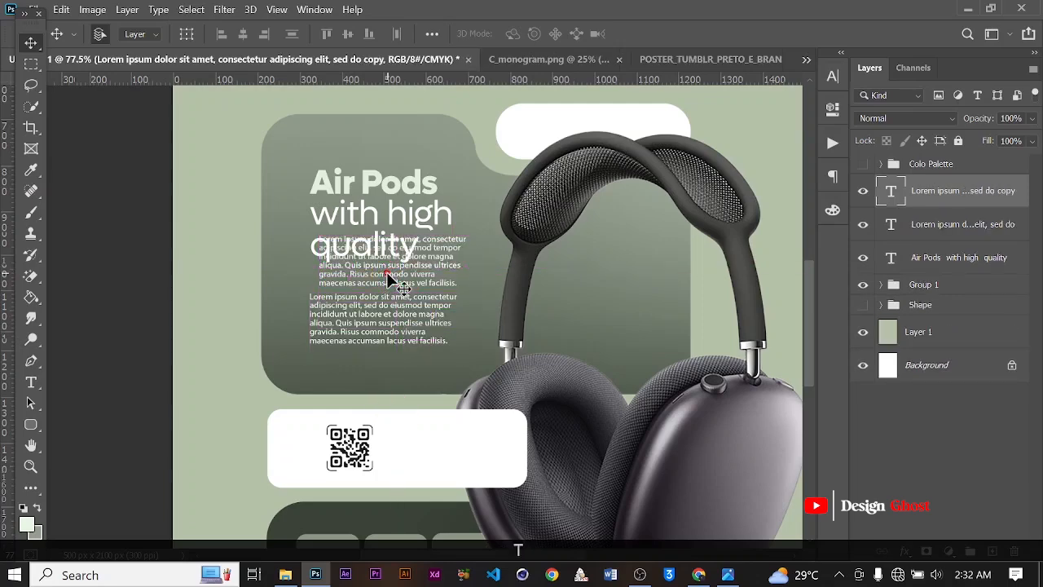
{"action": "scroll", "coordinate": [404, 281], "scroll_direction": "up", "scroll_amount": 2}
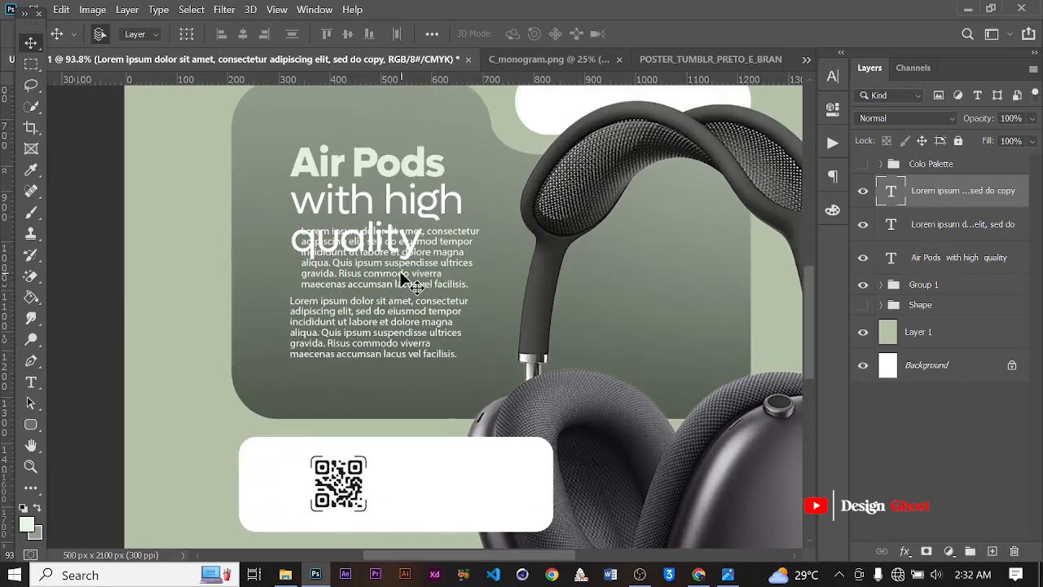
{"action": "key", "text": "t"}
{"action": "left_click", "coordinate": [399, 270]}
{"action": "key", "text": "ctrl+a"}
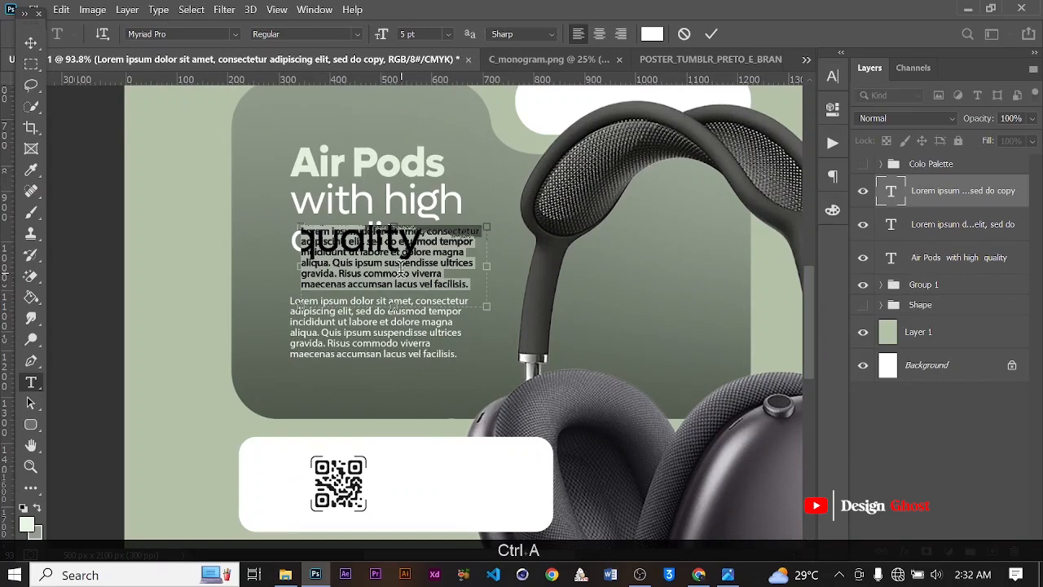
{"action": "key", "text": "BackSpace"}
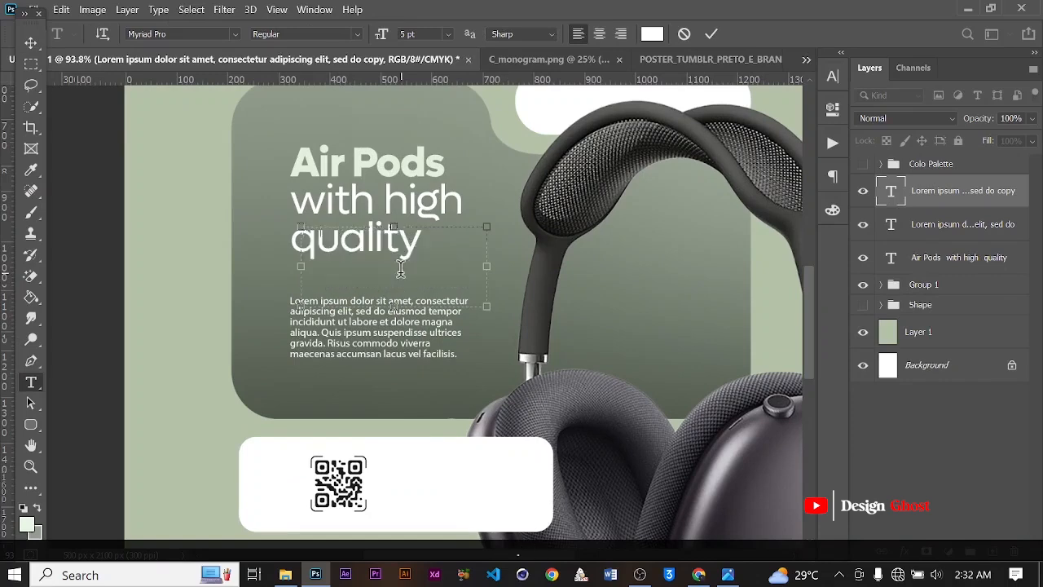
{"action": "scroll", "coordinate": [400, 271], "scroll_direction": "down", "scroll_amount": 2}
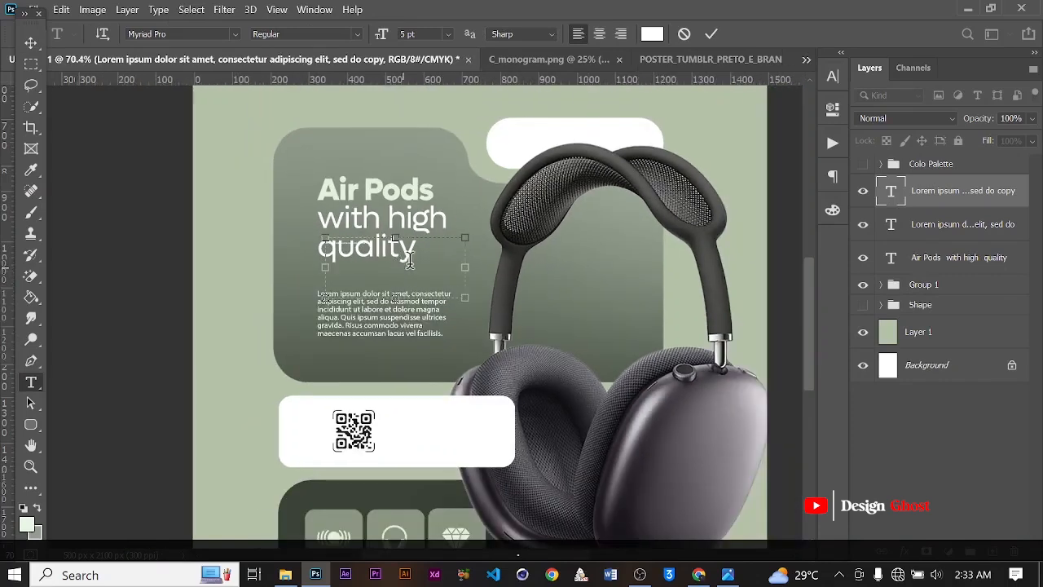
{"action": "scroll", "coordinate": [405, 264], "scroll_direction": "up", "scroll_amount": 1}
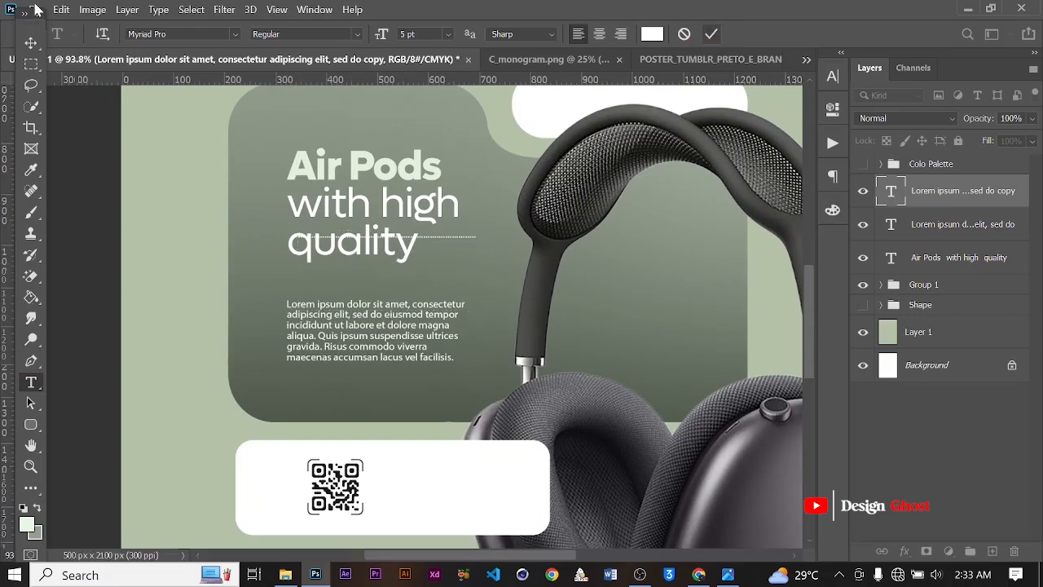
{"action": "left_click", "coordinate": [714, 34]}
{"action": "key", "text": "v"}
Step: Position the dotted line between the headline and the paragraph, aligned with the text's left edge
{"action": "scroll", "coordinate": [162, 143], "scroll_direction": "down", "scroll_amount": 2}
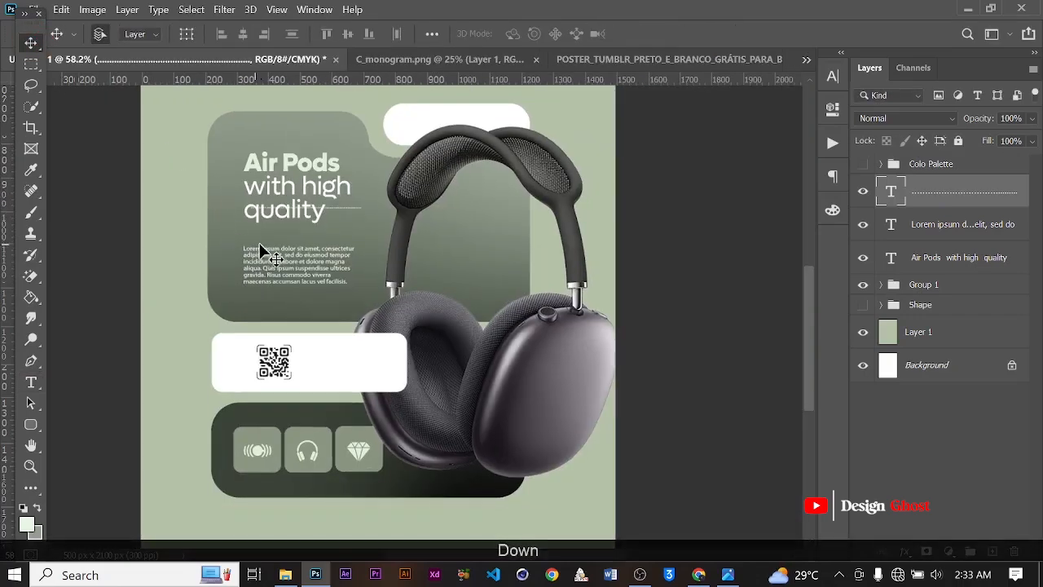
{"action": "scroll", "coordinate": [269, 241], "scroll_direction": "up", "scroll_amount": 1}
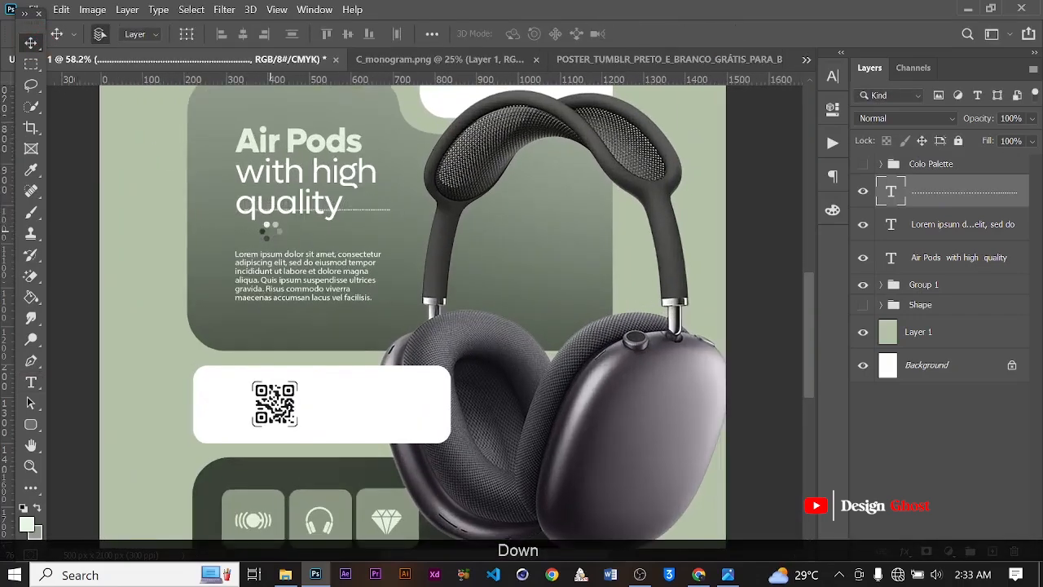
{"action": "scroll", "coordinate": [272, 230], "scroll_direction": "down", "scroll_amount": 1}
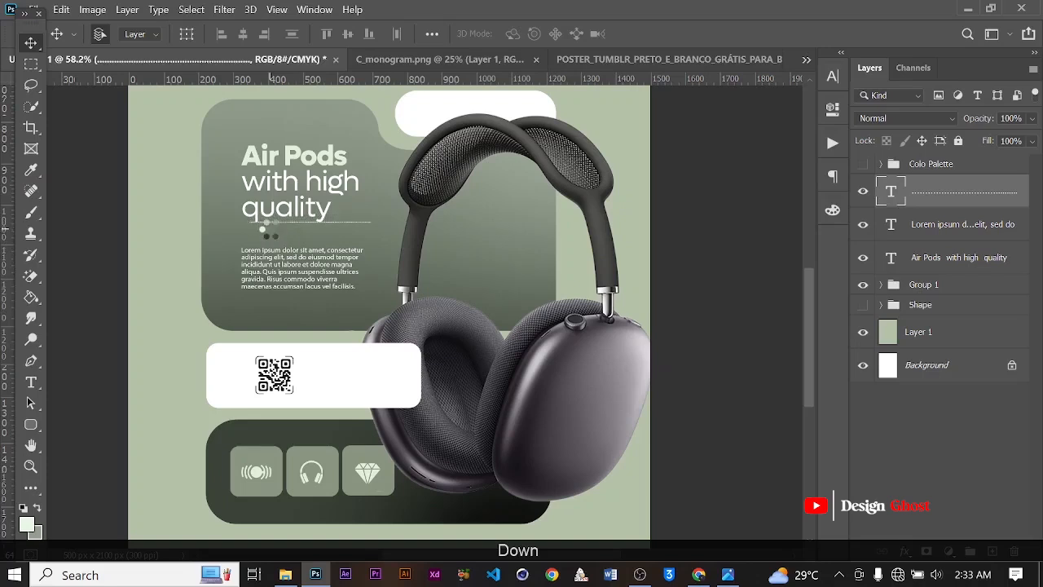
{"action": "left_click", "coordinate": [269, 225]}
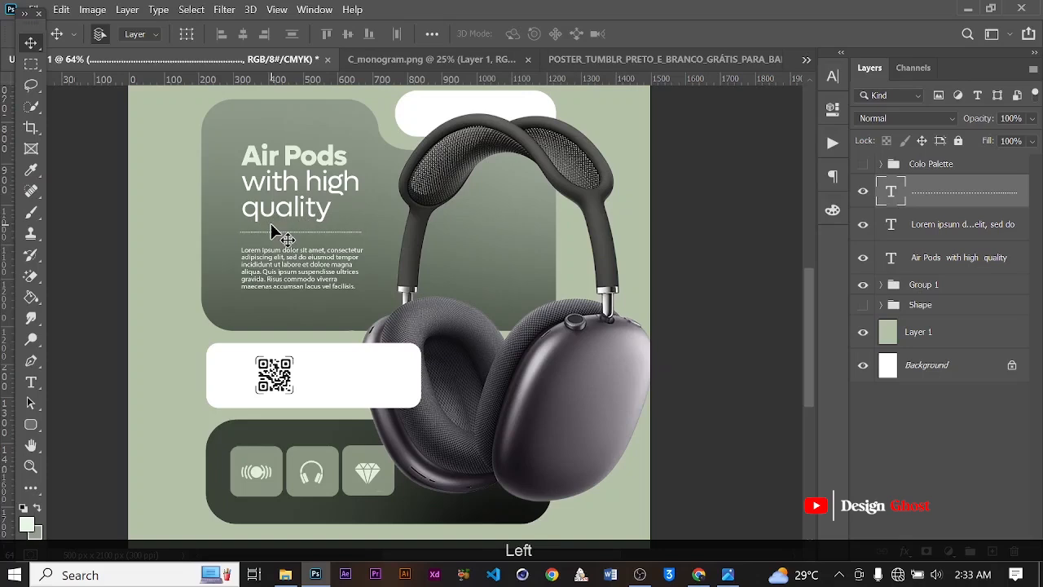
{"action": "key", "text": "Right"}
{"action": "key", "text": "Right"}
{"action": "key", "text": "Right"}
{"action": "key", "text": "Return"}
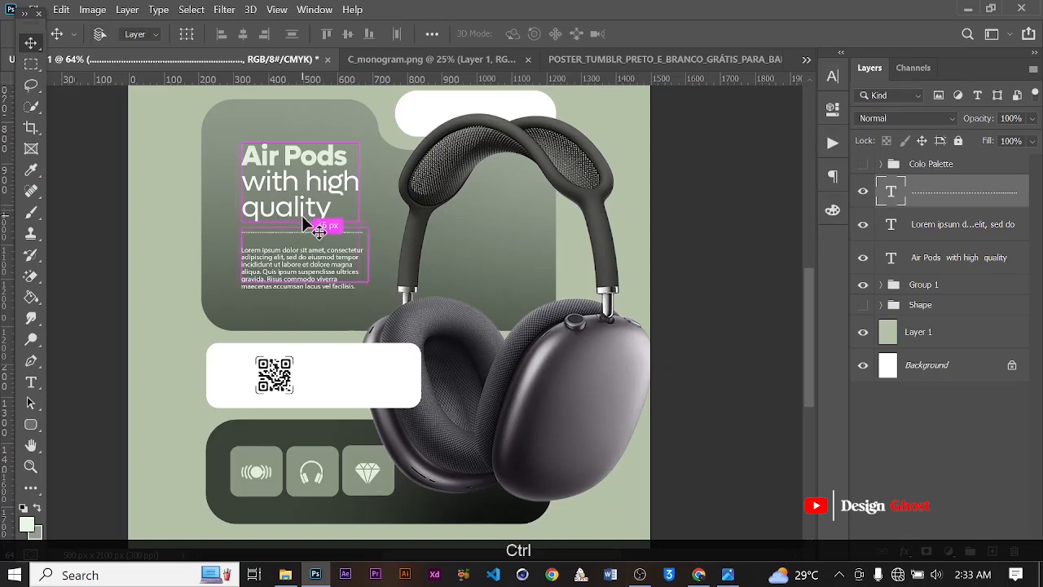
Step: Duplicate the Lorem ipsum paragraph and place the copy on the white card beside the QR code
{"action": "scroll", "coordinate": [281, 281], "scroll_direction": "up", "scroll_amount": 2}
{"action": "scroll", "coordinate": [282, 280], "scroll_direction": "up", "scroll_amount": 2}
{"action": "left_click_drag", "start_coordinate": [298, 266], "coordinate": [298, 209]}
{"action": "left_click", "coordinate": [297, 202]}
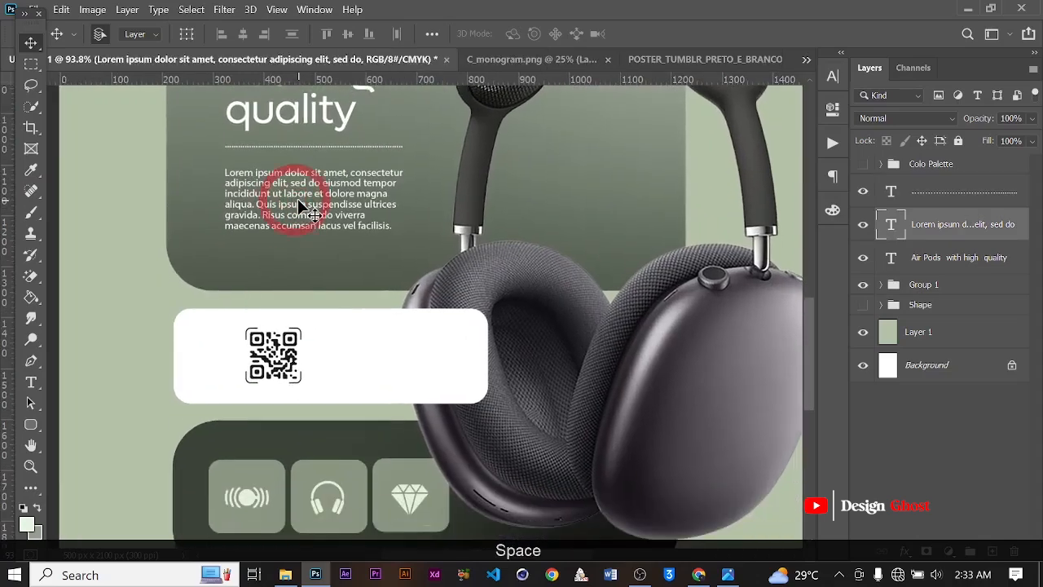
{"action": "left_click_drag", "start_coordinate": [373, 309], "coordinate": [389, 359]}
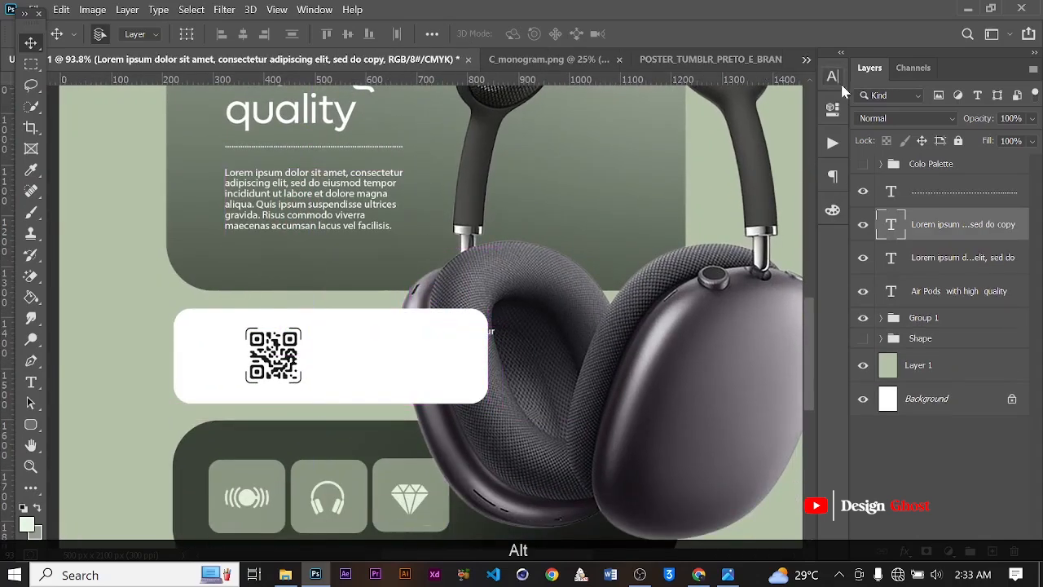
Step: Set the copied paragraph's text color to black (000000)
{"action": "left_click", "coordinate": [832, 79]}
{"action": "left_click", "coordinate": [789, 168]}
{"action": "type", "text": "dfaeae"}
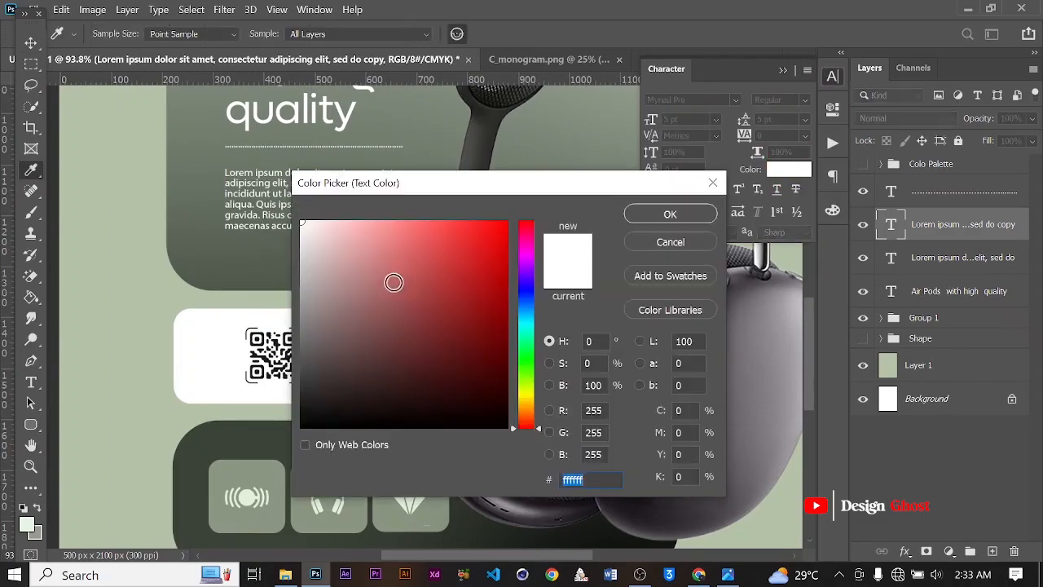
{"action": "type", "text": "000000"}
{"action": "left_click", "coordinate": [670, 213]}
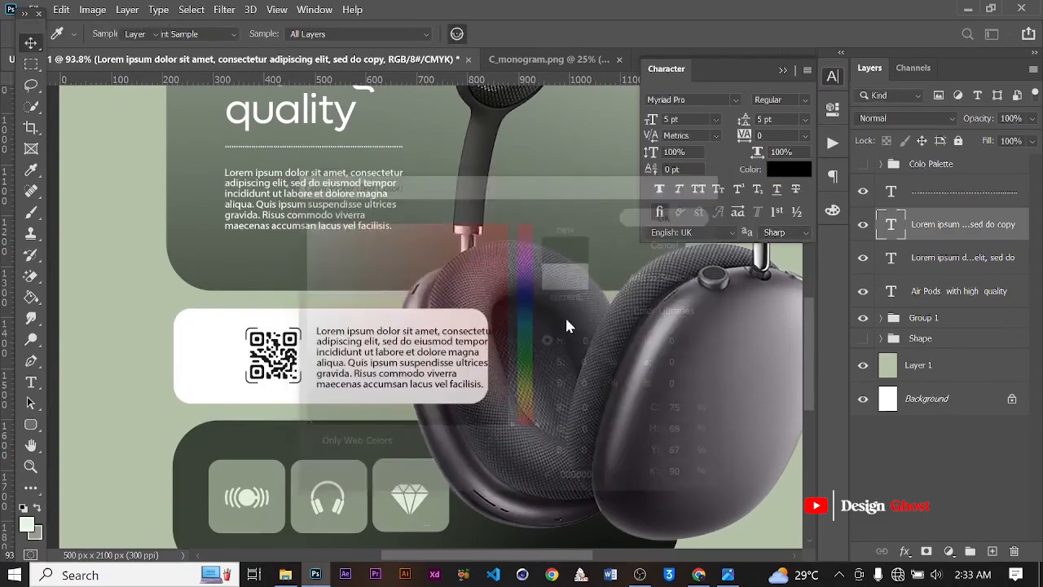
Step: Shorten the black paragraph by deleting everything after "Quis ipsum"
{"action": "scroll", "coordinate": [384, 399], "scroll_direction": "up", "scroll_amount": 3}
{"action": "key", "text": "t"}
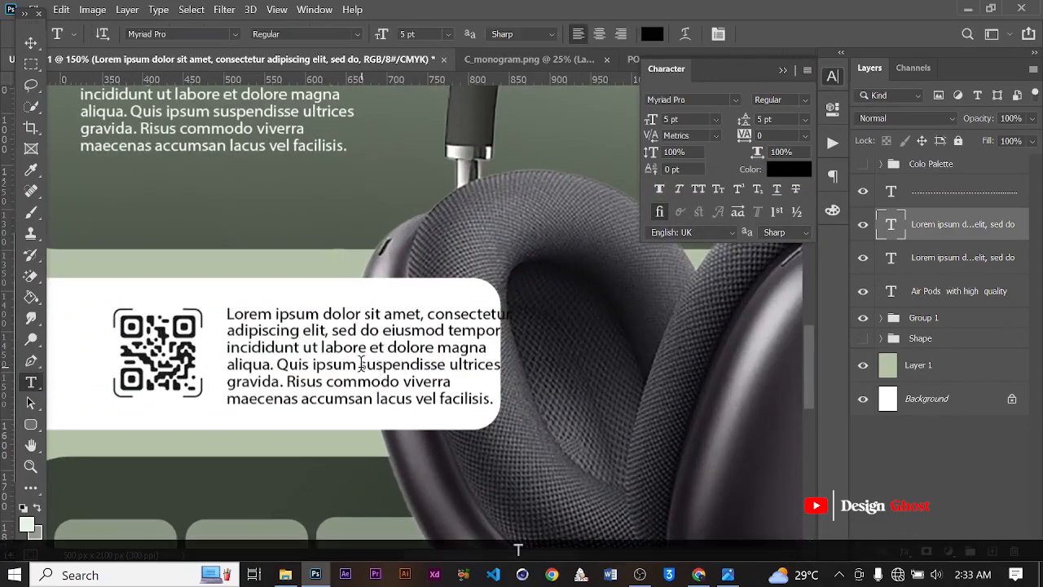
{"action": "left_click_drag", "start_coordinate": [361, 364], "coordinate": [735, 494]}
{"action": "key", "text": "BackSpace"}
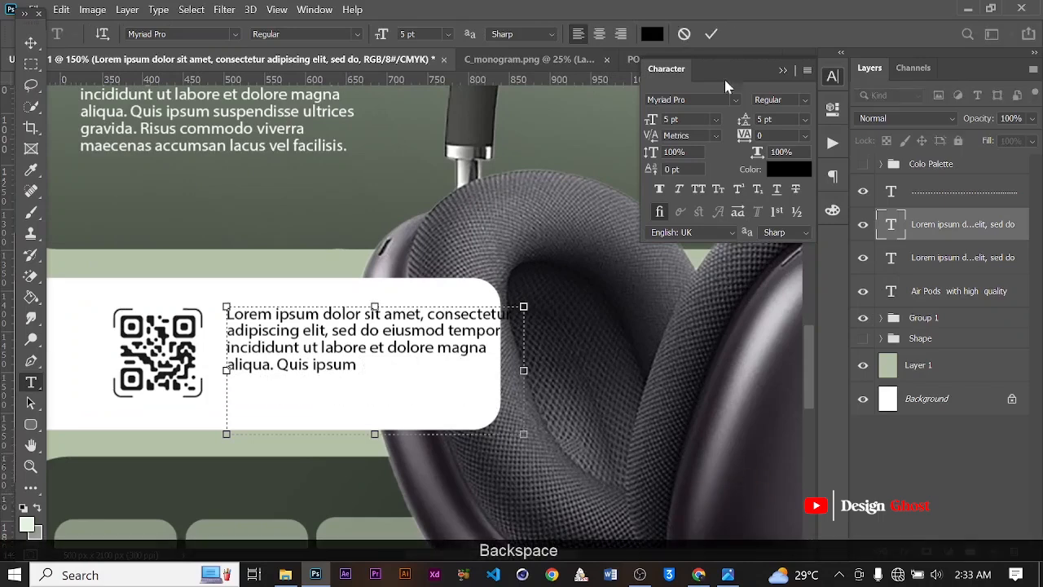
{"action": "left_click", "coordinate": [712, 33]}
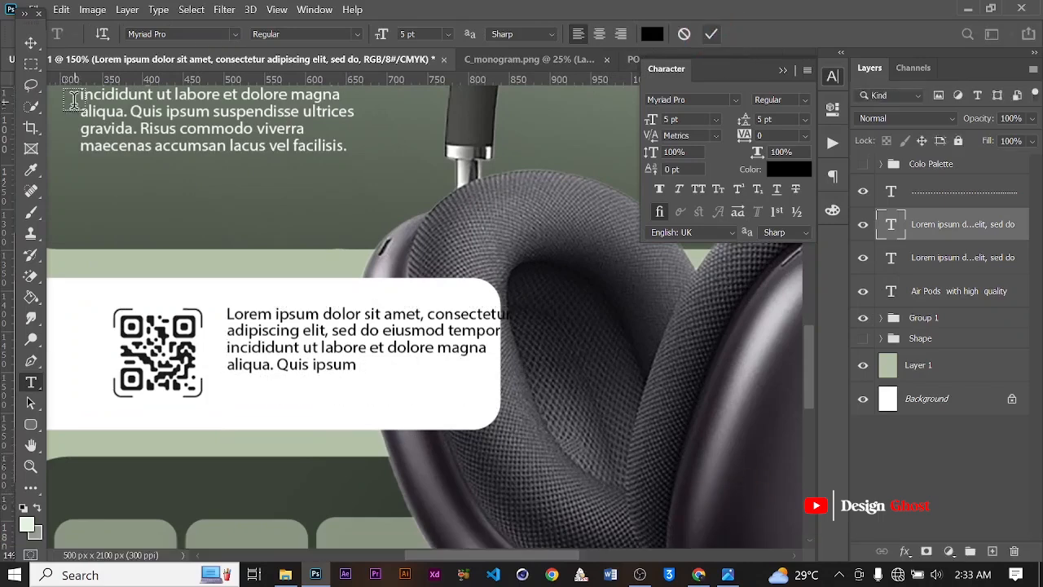
Step: Narrow the black paragraph's text box to fit inside the white card and make its text faux bold
{"action": "left_click", "coordinate": [284, 335]}
{"action": "left_click_drag", "start_coordinate": [524, 375], "coordinate": [500, 371]}
{"action": "left_click", "coordinate": [713, 32]}
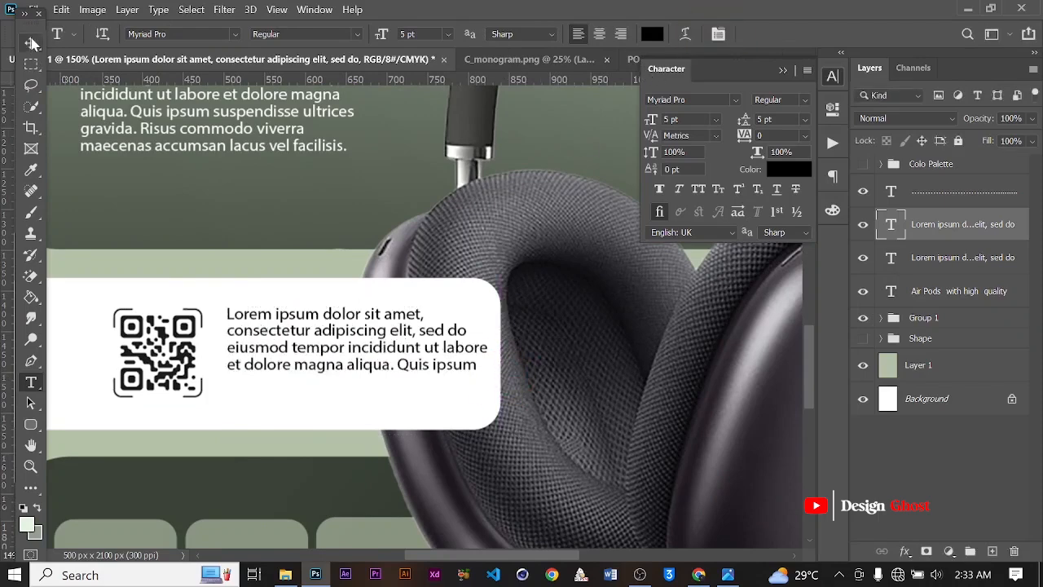
{"action": "left_click", "coordinate": [30, 43]}
{"action": "scroll", "coordinate": [220, 405], "scroll_direction": "down", "scroll_amount": 1}
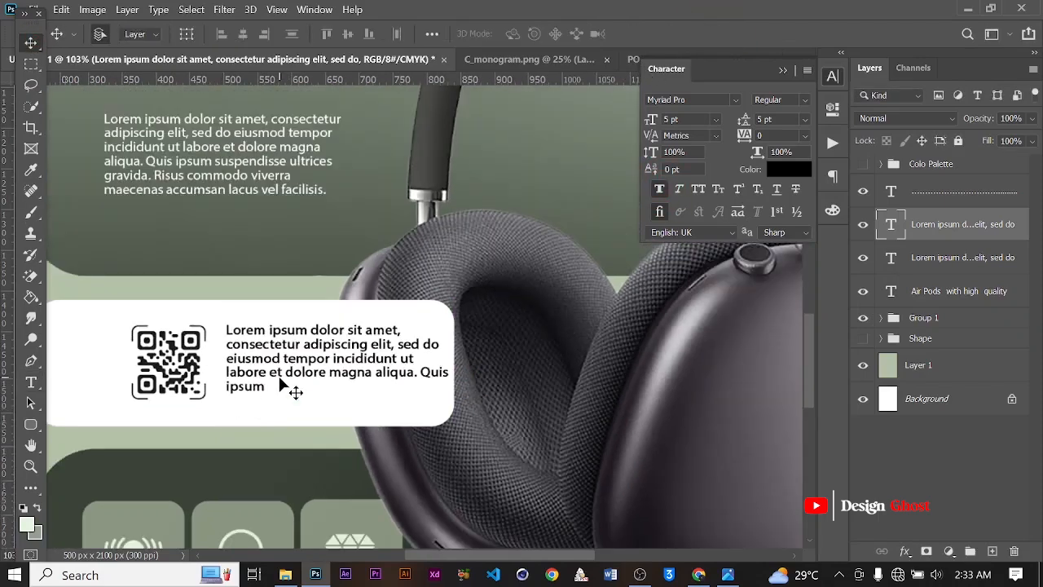
{"action": "scroll", "coordinate": [291, 389], "scroll_direction": "down", "scroll_amount": 1}
Step: Nudge the QR code slightly to the left on the white card
{"action": "left_click", "coordinate": [189, 369]}
{"action": "scroll", "coordinate": [196, 371], "scroll_direction": "down", "scroll_amount": 1}
{"action": "scroll", "coordinate": [208, 370], "scroll_direction": "up", "scroll_amount": 2}
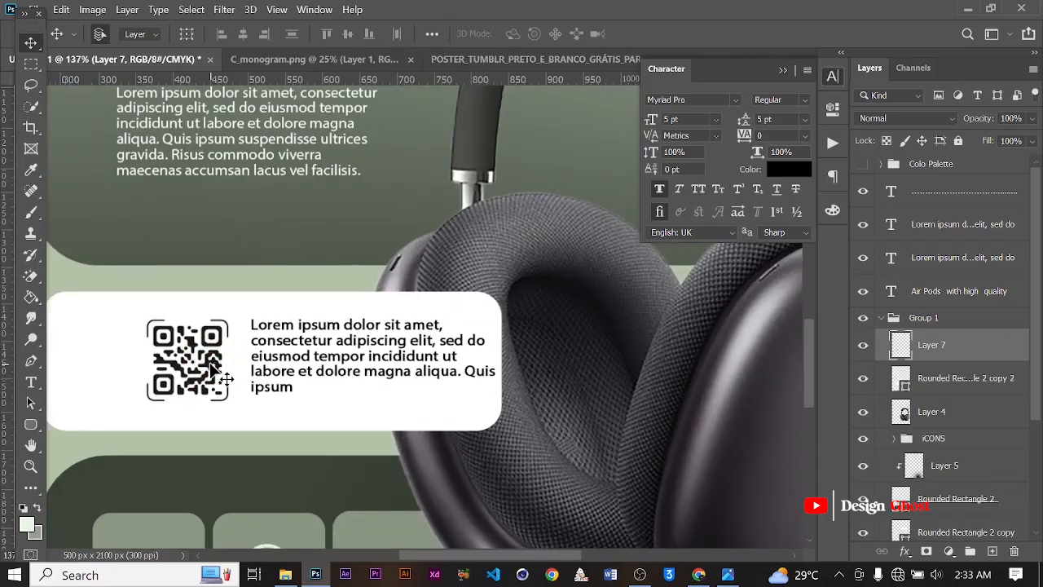
{"action": "key", "text": "Left"}
{"action": "scroll", "coordinate": [238, 379], "scroll_direction": "down", "scroll_amount": 1}
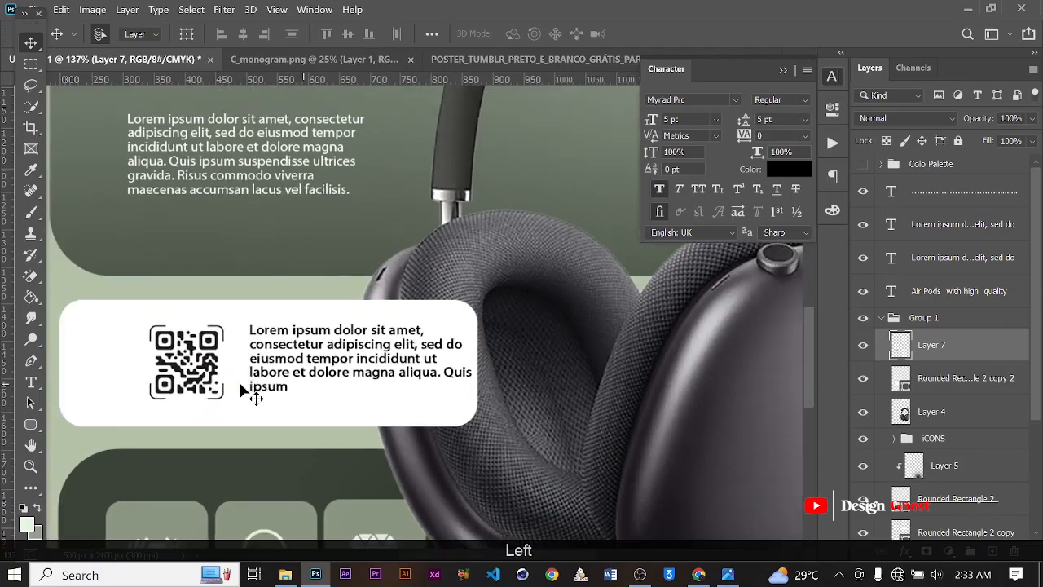
{"action": "key", "text": "Left"}
{"action": "key", "text": "Left"}
{"action": "key", "text": "Left"}
{"action": "key", "text": "Left"}
{"action": "key", "text": "Left"}
{"action": "key", "text": "Left"}
{"action": "key", "text": "Left"}
Step: Nudge the black paragraph left toward the QR code and slightly down to center it vertically beside the code
{"action": "left_click", "coordinate": [289, 366]}
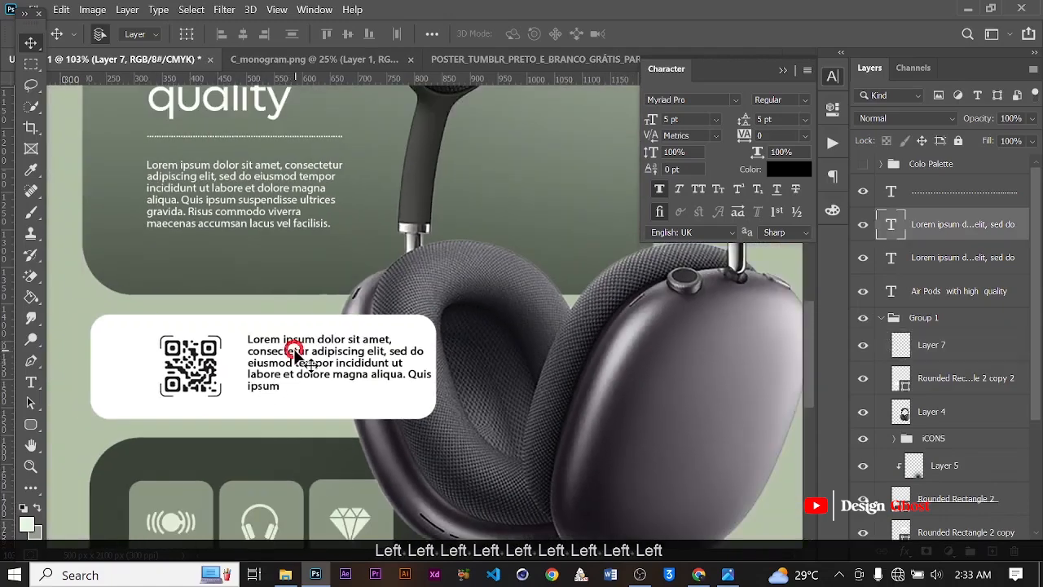
{"action": "key", "text": "Left"}
{"action": "key", "text": "Left"}
{"action": "key", "text": "Left"}
{"action": "key", "text": "Left"}
{"action": "key", "text": "Left"}
{"action": "key", "text": "Left"}
{"action": "key", "text": "Left"}
{"action": "key", "text": "Left"}
{"action": "key", "text": "Left"}
{"action": "key", "text": "Left"}
{"action": "key", "text": "Left"}
{"action": "key", "text": "Left"}
{"action": "key", "text": "Left"}
{"action": "key", "text": "Left"}
{"action": "key", "text": "Left"}
{"action": "key", "text": "Left"}
{"action": "key", "text": "Left"}
{"action": "key", "text": "Left"}
{"action": "key", "text": "Left"}
{"action": "key", "text": "Left"}
{"action": "key", "text": "Left"}
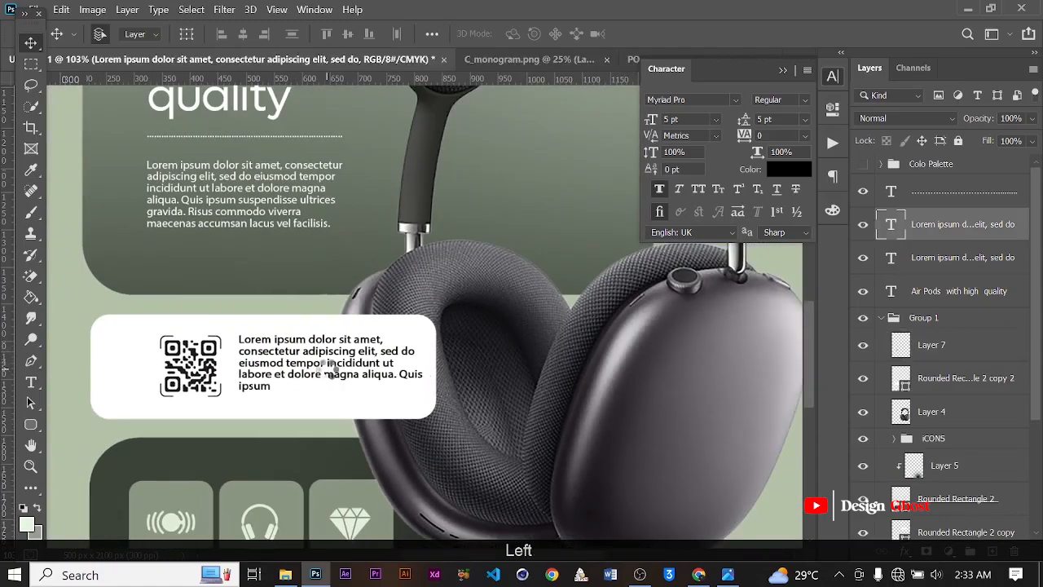
{"action": "key", "text": "Down"}
{"action": "key", "text": "Down"}
{"action": "key", "text": "Down"}
{"action": "key", "text": "Down"}
{"action": "key", "text": "Down"}
{"action": "key", "text": "Down"}
{"action": "key", "text": "Down"}
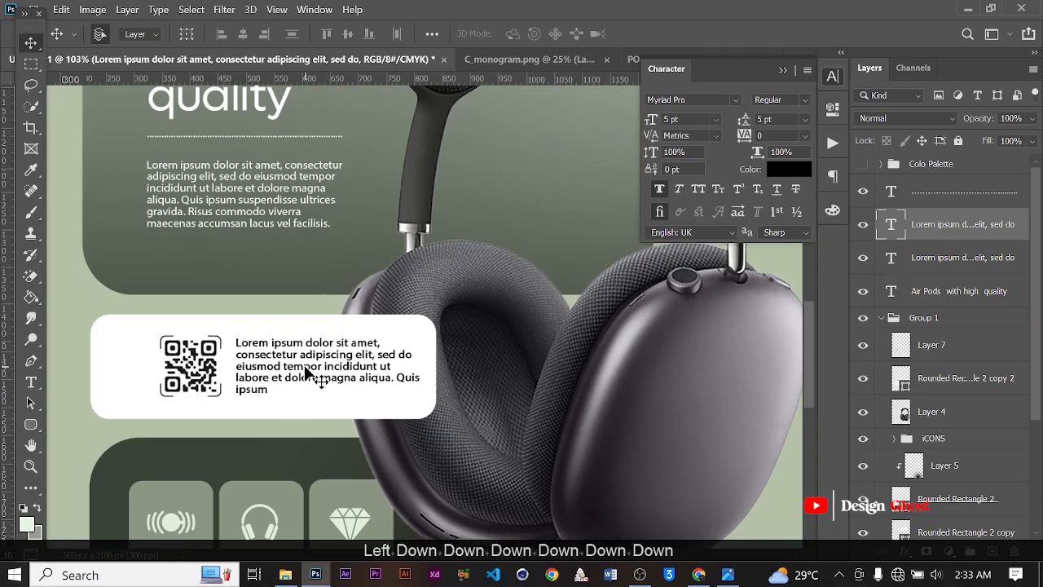
Step: Nudge the black paragraph and the QR code together to the left and slightly down on the white card
{"action": "left_click", "coordinate": [950, 356], "text": "ctrl"}
{"action": "key", "text": "Left"}
{"action": "key", "text": "Left"}
{"action": "key", "text": "Left"}
{"action": "key", "text": "Left"}
{"action": "key", "text": "Left"}
{"action": "key", "text": "Left"}
{"action": "key", "text": "Left"}
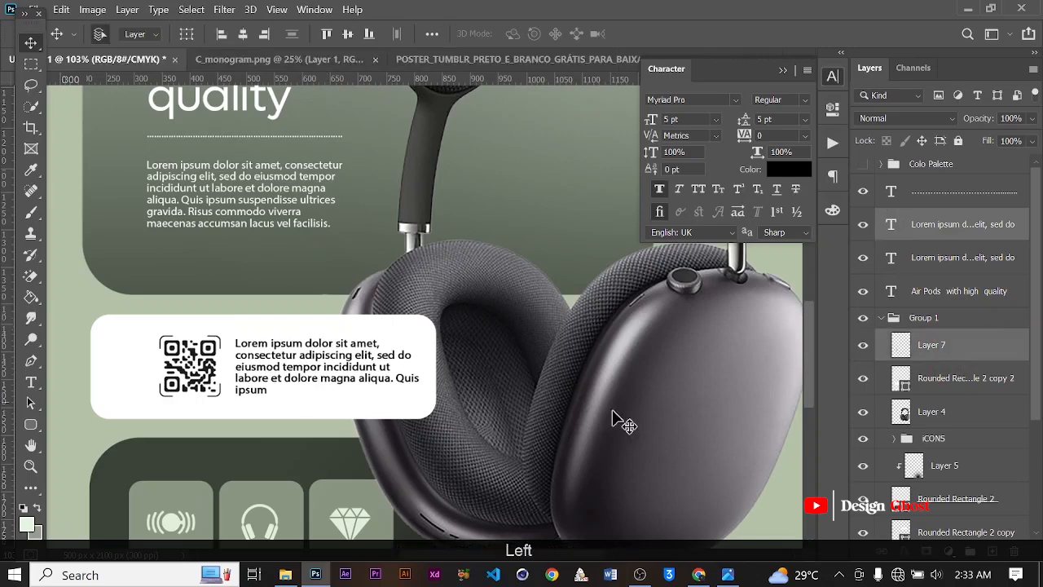
{"action": "key", "text": "Left"}
{"action": "key", "text": "Down"}
{"action": "key", "text": "Down"}
{"action": "key", "text": "Return"}
{"action": "key", "text": "ctrl+0"}
{"action": "scroll", "coordinate": [324, 424], "scroll_direction": "up", "scroll_amount": 3}
{"action": "left_click_drag", "start_coordinate": [470, 380], "coordinate": [437, 299]}
{"action": "scroll", "coordinate": [437, 299], "scroll_direction": "down", "scroll_amount": 3}
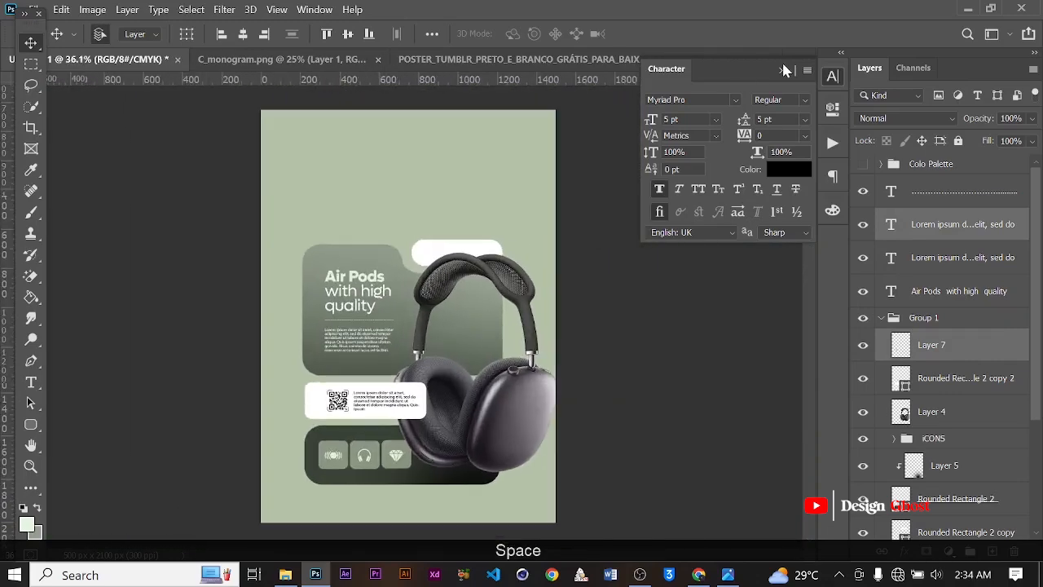
Step: Add the text "Air Pod Max" on the empty green area above the feature panel
{"action": "left_click", "coordinate": [783, 70]}
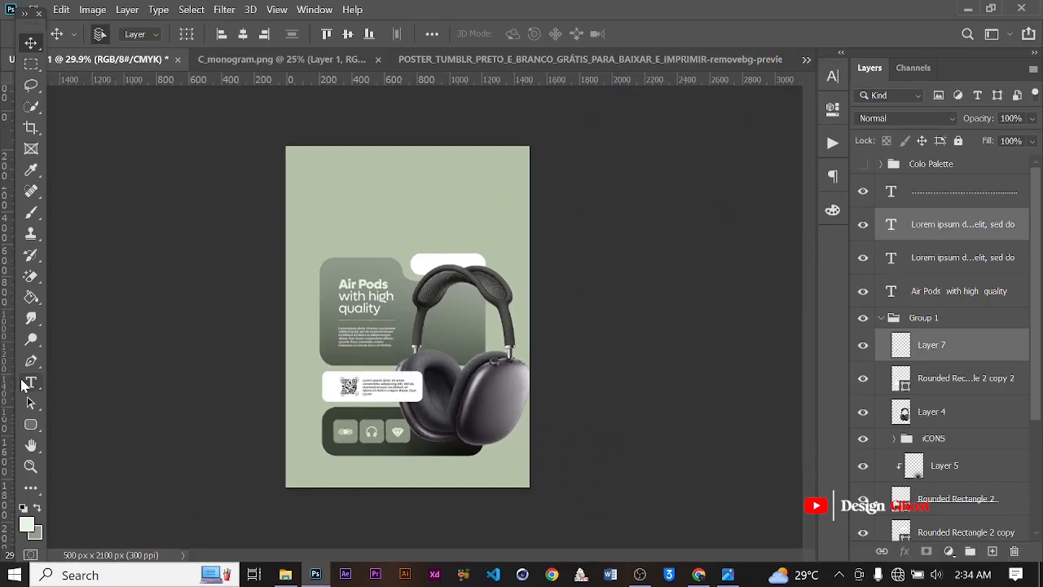
{"action": "left_click", "coordinate": [26, 383]}
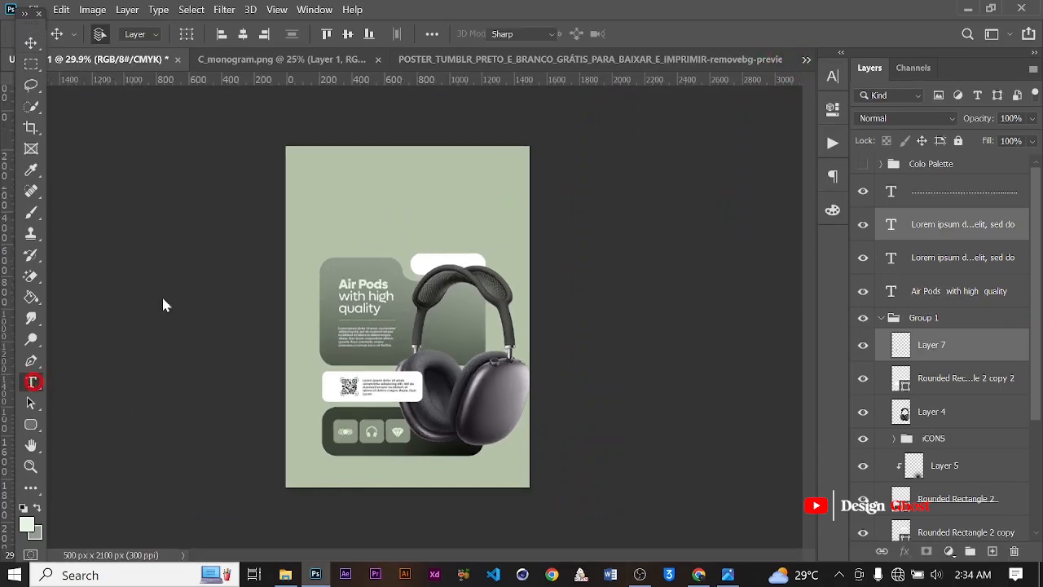
{"action": "left_click", "coordinate": [882, 318]}
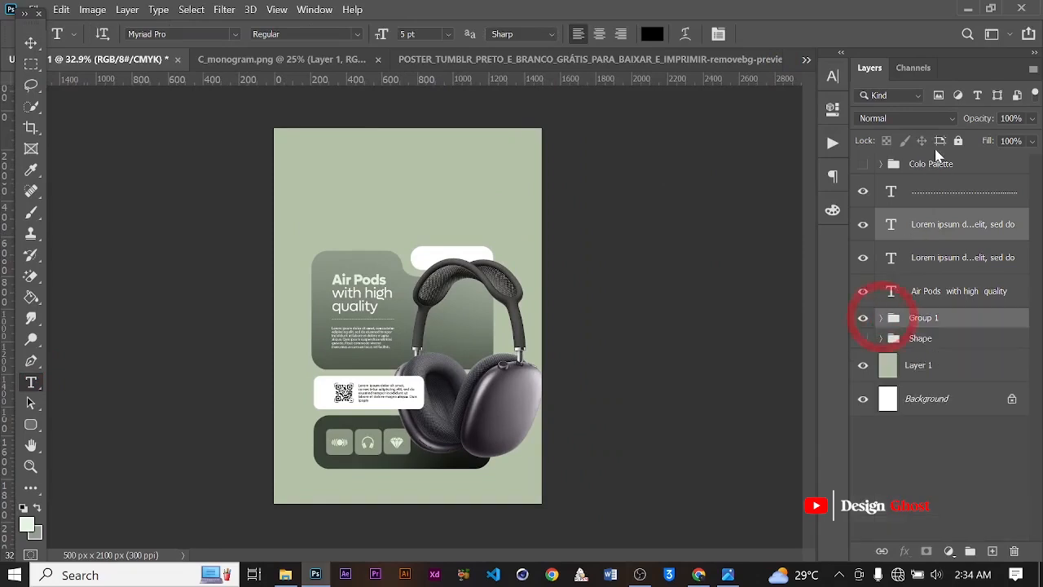
{"action": "left_click", "coordinate": [354, 179]}
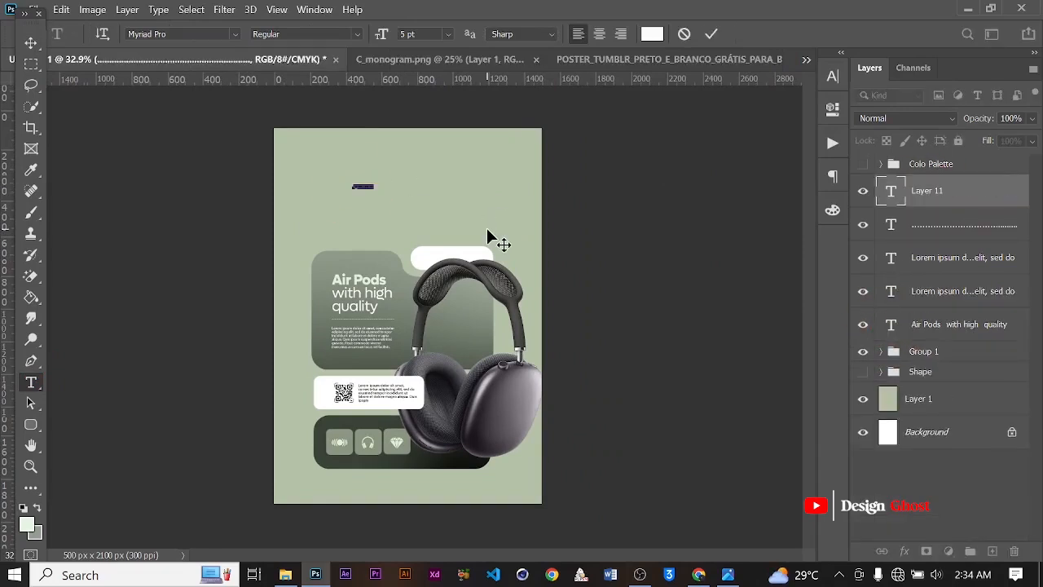
{"action": "type", "text": "Air "}
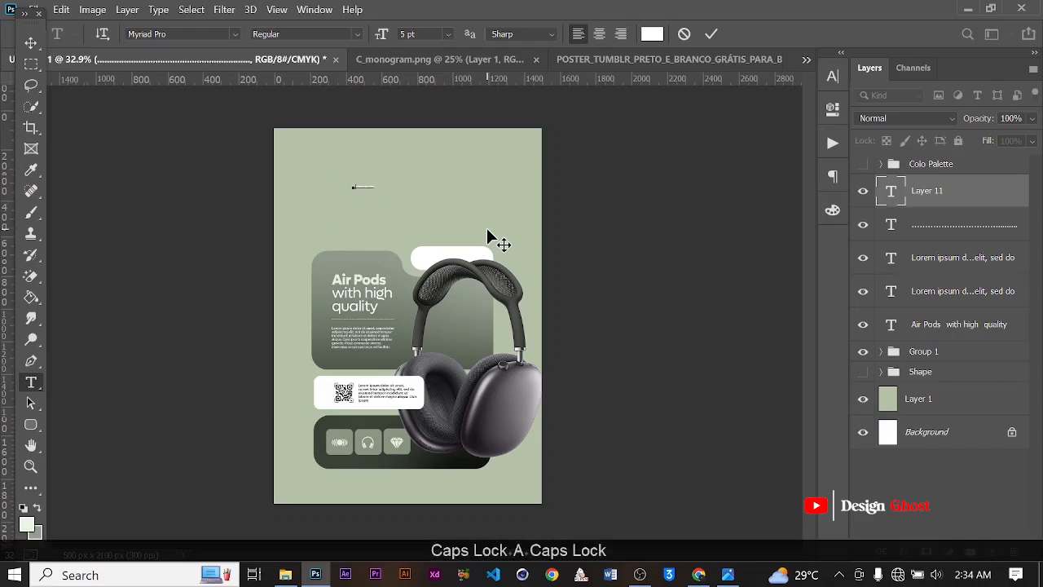
{"action": "type", "text": "P"}
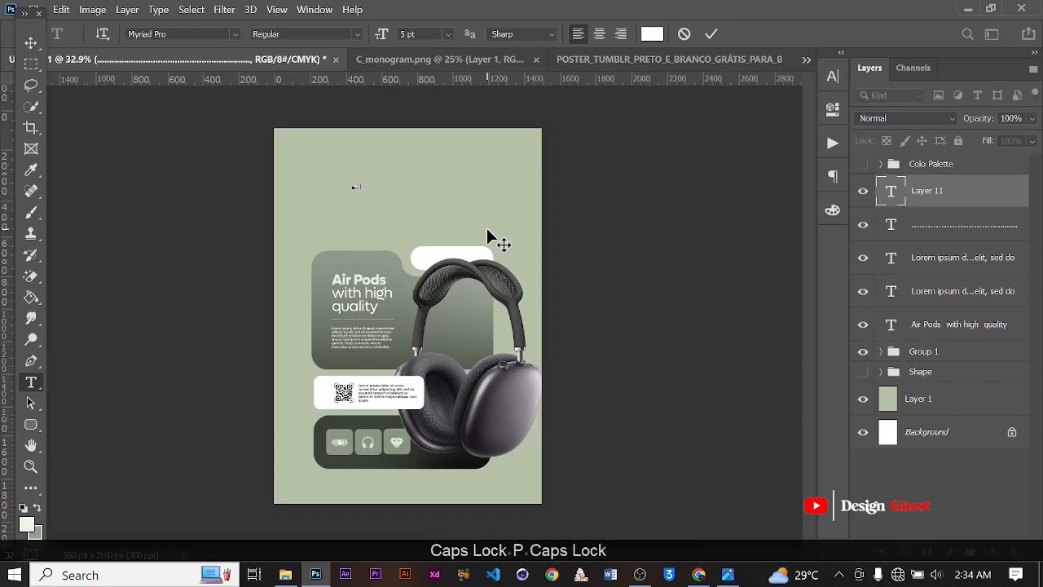
{"action": "type", "text": "od"}
{"action": "key", "text": "Caps_Lock"}
{"action": "type", "text": "M"}
{"action": "key", "text": "Caps_Lock"}
{"action": "type", "text": "ax"}
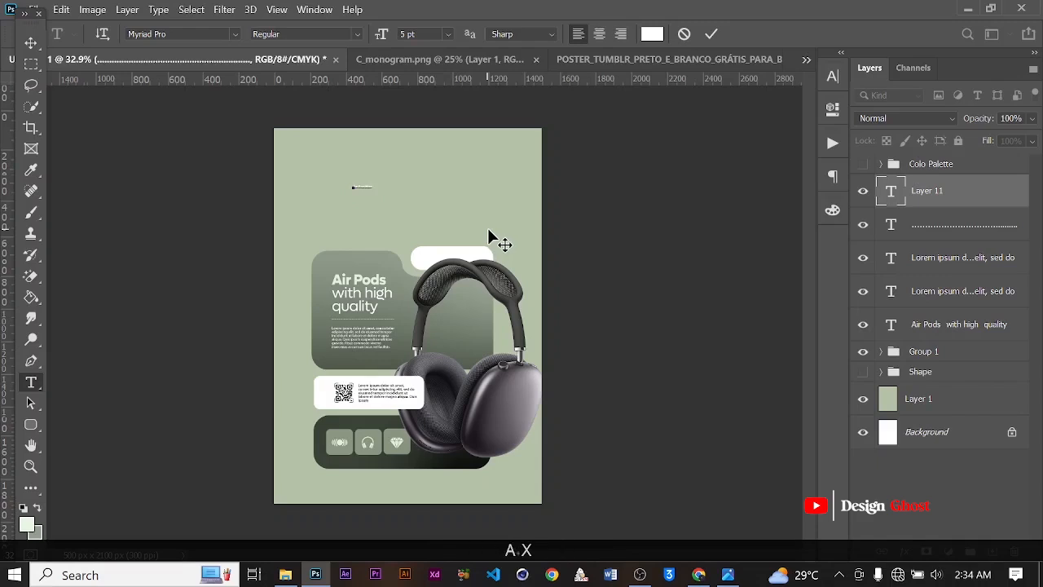
{"action": "left_click", "coordinate": [710, 33]}
Step: Scale the "Air Pod Max" text up to about 1276% so it spans the upper part of the banner
{"action": "left_click", "coordinate": [30, 43]}
{"action": "key", "text": "ctrl+t"}
{"action": "left_click_drag", "start_coordinate": [374, 192], "coordinate": [533, 224]}
{"action": "left_click_drag", "start_coordinate": [447, 221], "coordinate": [410, 191]}
{"action": "left_click_drag", "start_coordinate": [501, 210], "coordinate": [554, 236]}
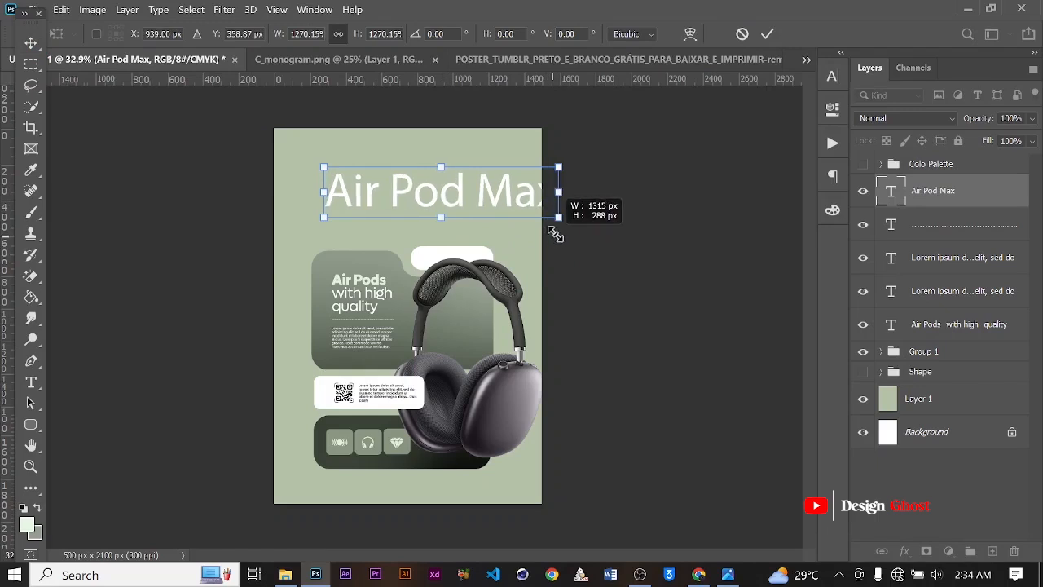
{"action": "left_click", "coordinate": [767, 33]}
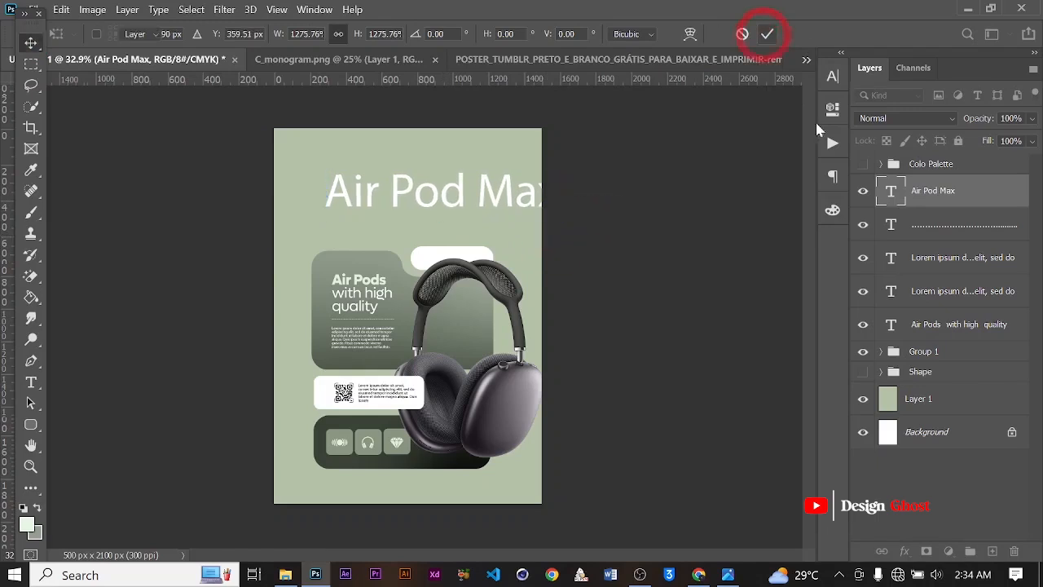
Step: Set the font of the "Air Pod Max" text to FONTSPRING DEMO - Arpona Black Regular
{"action": "left_click", "coordinate": [832, 77]}
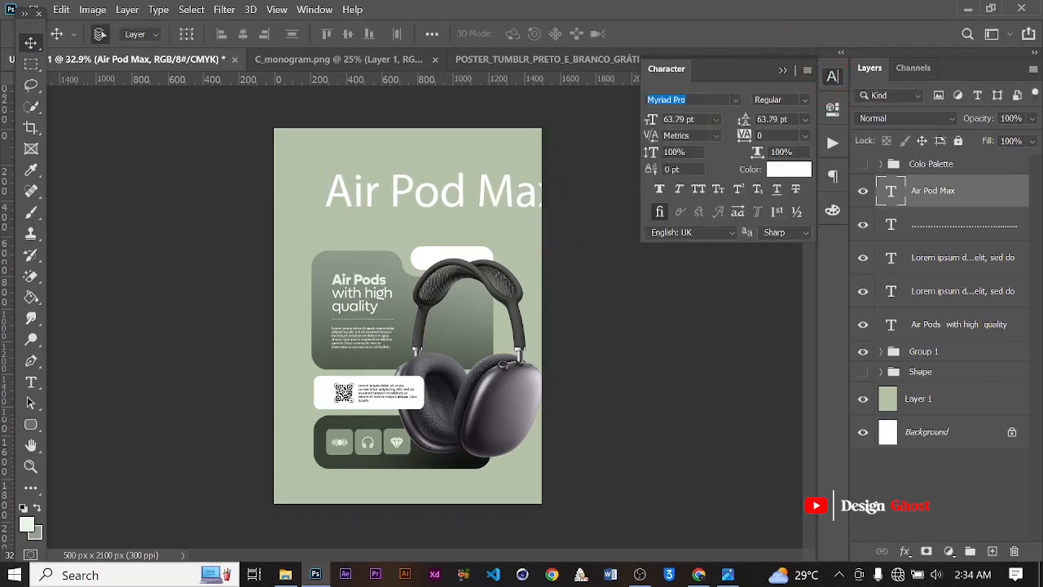
{"action": "type", "text": "arpo"}
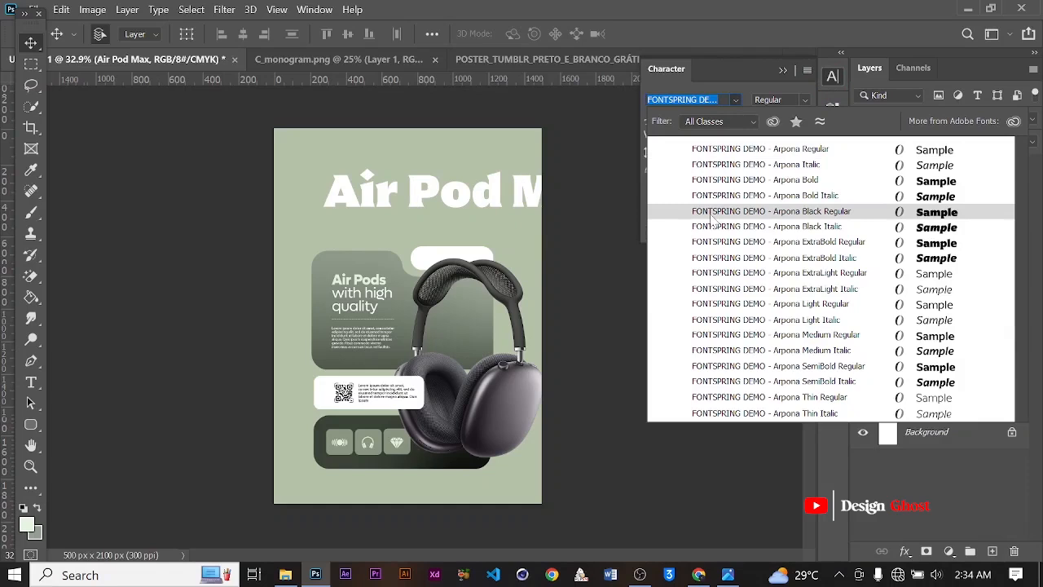
{"action": "left_click", "coordinate": [710, 214]}
Step: Break the "Air Pod Max" title into two lines so that "Max" sits on its own line
{"action": "key", "text": "ctrl+0"}
{"action": "key", "text": "t"}
{"action": "left_click", "coordinate": [533, 159]}
{"action": "key", "text": "Return"}
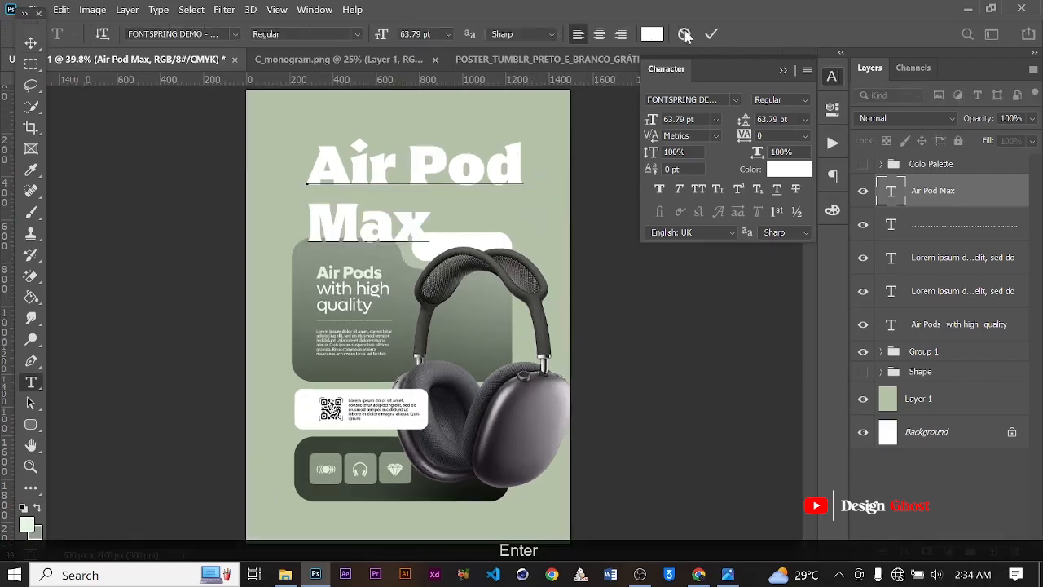
{"action": "left_click", "coordinate": [713, 34]}
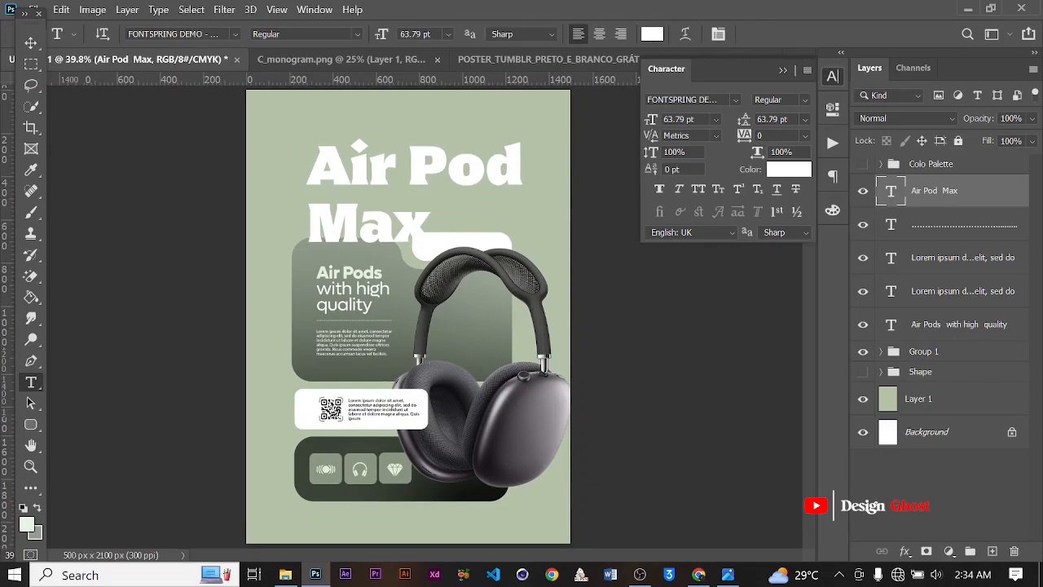
Step: Tighten the "Air Pod Max" title's line spacing by setting its leading to 50 pt
{"action": "type", "text": "60"}
{"action": "key", "text": "Return"}
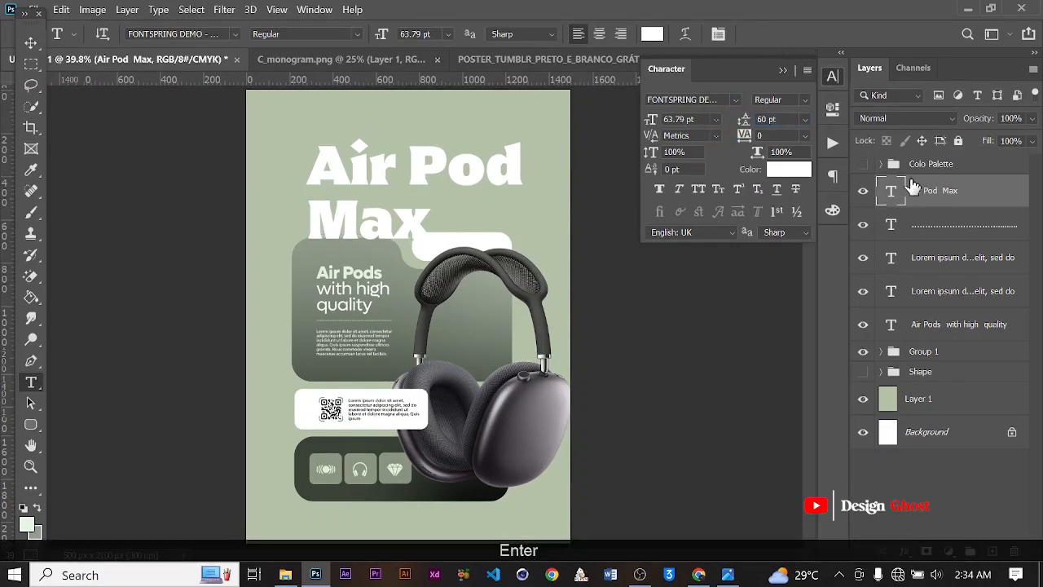
{"action": "type", "text": "55"}
{"action": "key", "text": "Return"}
{"action": "left_click_drag", "start_coordinate": [790, 121], "coordinate": [755, 120]}
{"action": "type", "text": "50"}
{"action": "key", "text": "Return"}
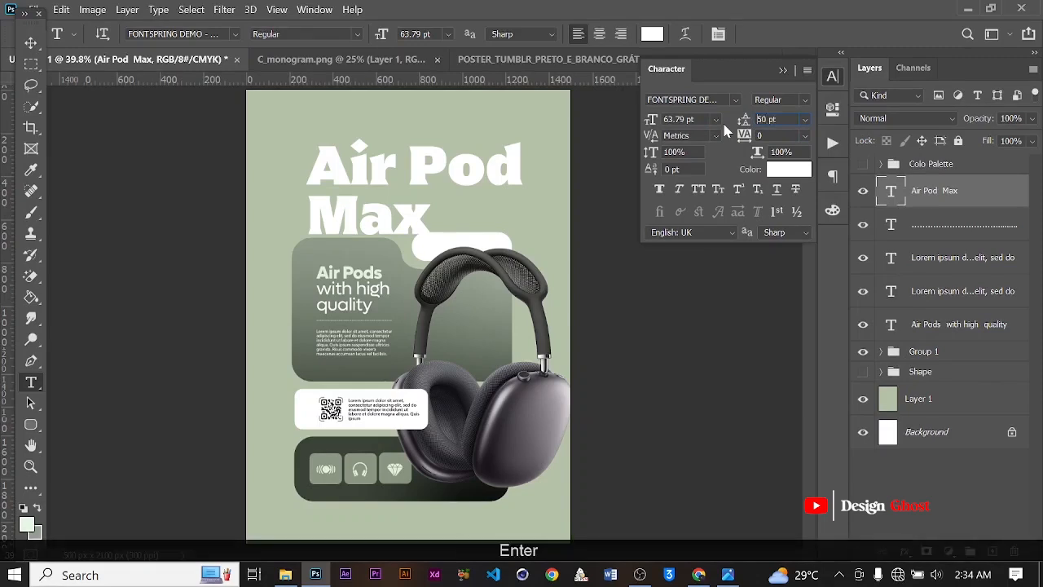
{"action": "left_click", "coordinate": [783, 60]}
Step: Scale the "Air Pod Max" title down proportionally to about 53 pt so it clears the feature panel
{"action": "left_click", "coordinate": [30, 43]}
{"action": "key", "text": "ctrl+t"}
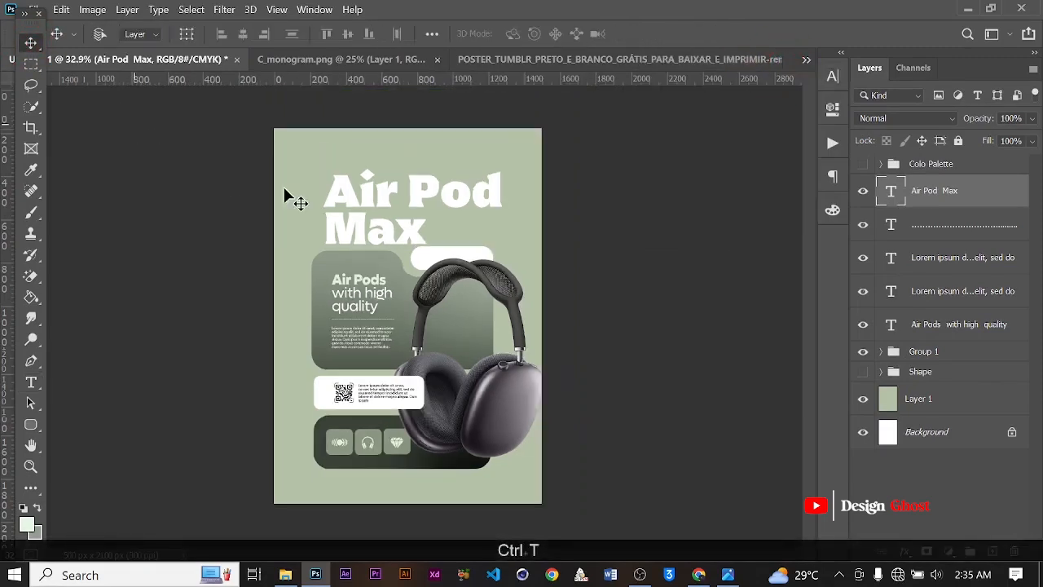
{"action": "left_click_drag", "start_coordinate": [536, 243], "coordinate": [494, 224]}
{"action": "key", "text": "Return"}
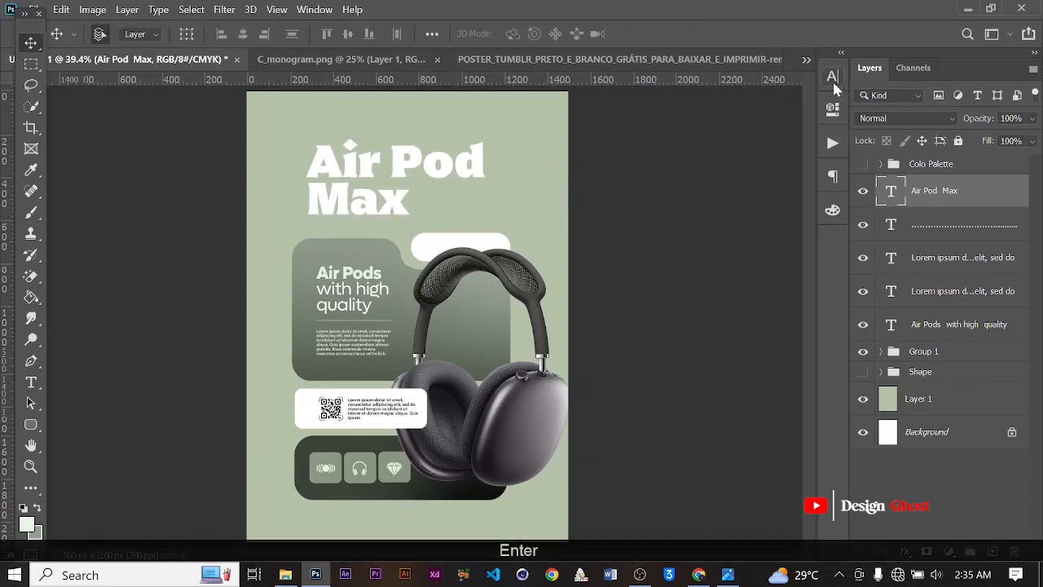
Step: Set the tracking of the "Air Pod Max" title to -25
{"action": "left_click", "coordinate": [833, 80]}
{"action": "left_click", "coordinate": [805, 135]}
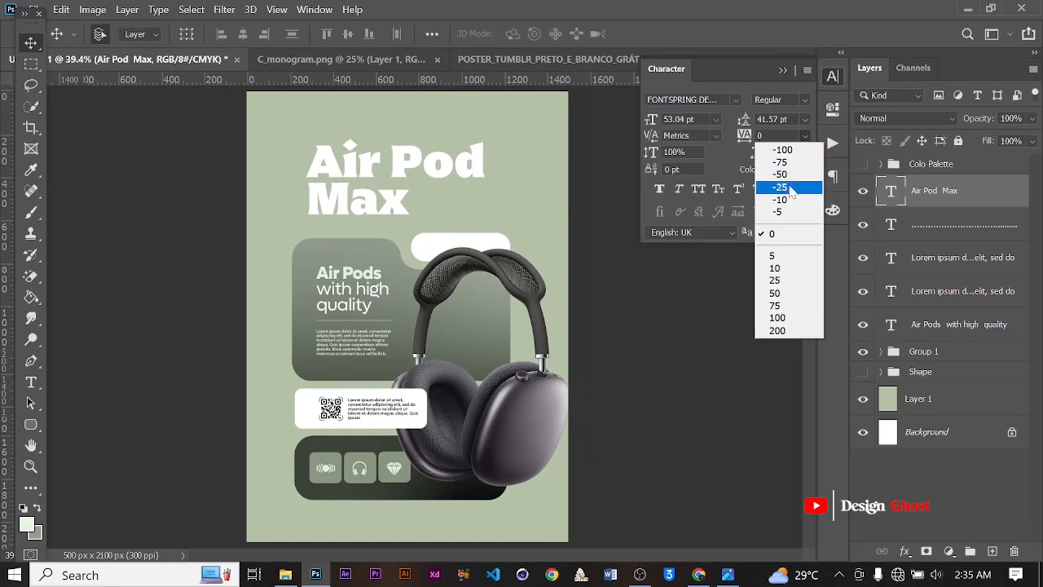
{"action": "left_click", "coordinate": [782, 187]}
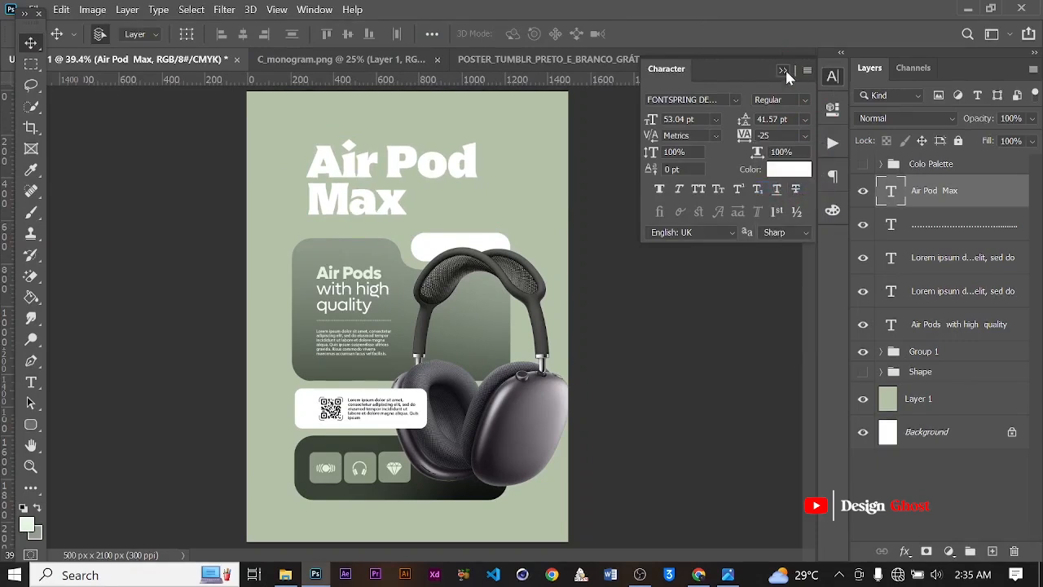
{"action": "left_click", "coordinate": [786, 73]}
Step: Move the "Air Pod Max" title slightly up and center it horizontally on the canvas
{"action": "scroll", "coordinate": [471, 188], "scroll_direction": "down", "scroll_amount": 2}
{"action": "mouse_move", "coordinate": [450, 190]}
{"action": "left_mouse_down"}
{"action": "mouse_move", "coordinate": [459, 180]}
{"action": "mouse_move", "coordinate": [452, 199]}
{"action": "left_mouse_up"}
{"action": "scroll", "coordinate": [453, 199], "scroll_direction": "up", "scroll_amount": 2}
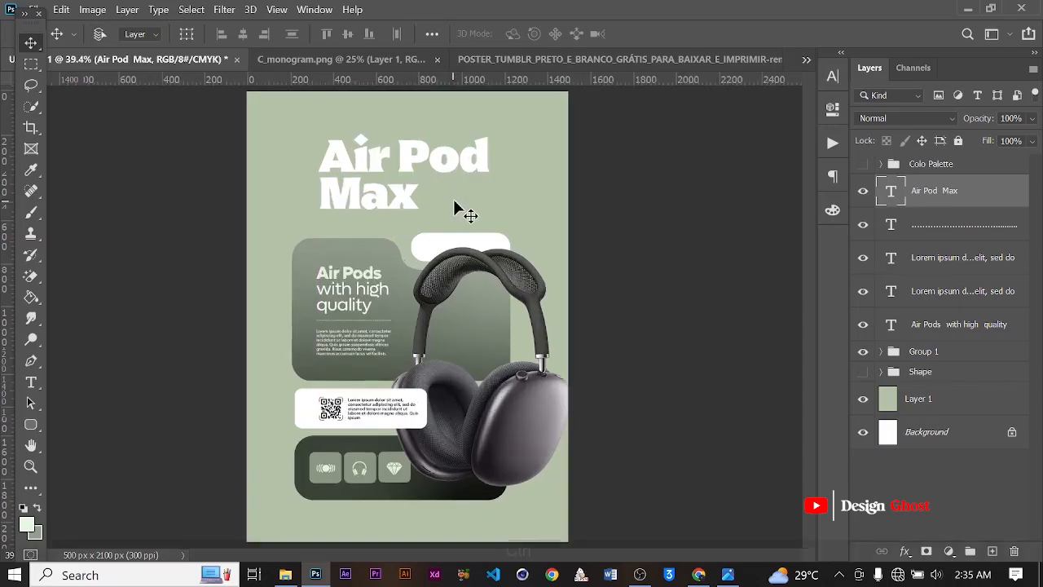
{"action": "key", "text": "ctrl+a"}
{"action": "left_click", "coordinate": [243, 33]}
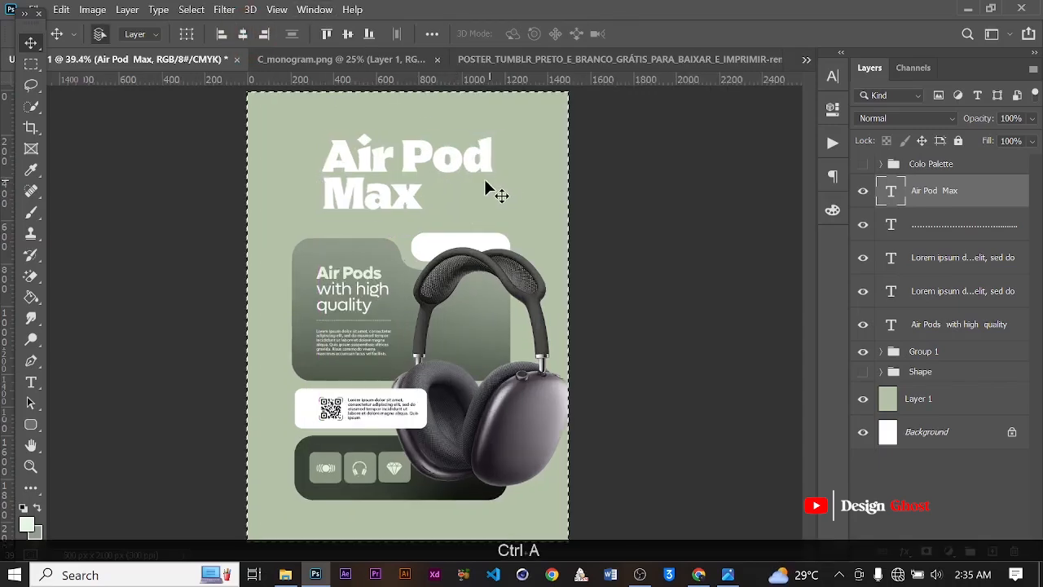
{"action": "scroll", "coordinate": [451, 176], "scroll_direction": "up", "scroll_amount": 1}
{"action": "key", "text": "ctrl+d"}
Step: Duplicate the black paragraph from the QR code card and place the copy beside the word "Max"
{"action": "scroll", "coordinate": [445, 185], "scroll_direction": "up", "scroll_amount": 3}
{"action": "left_click_drag", "start_coordinate": [456, 149], "coordinate": [457, 168]}
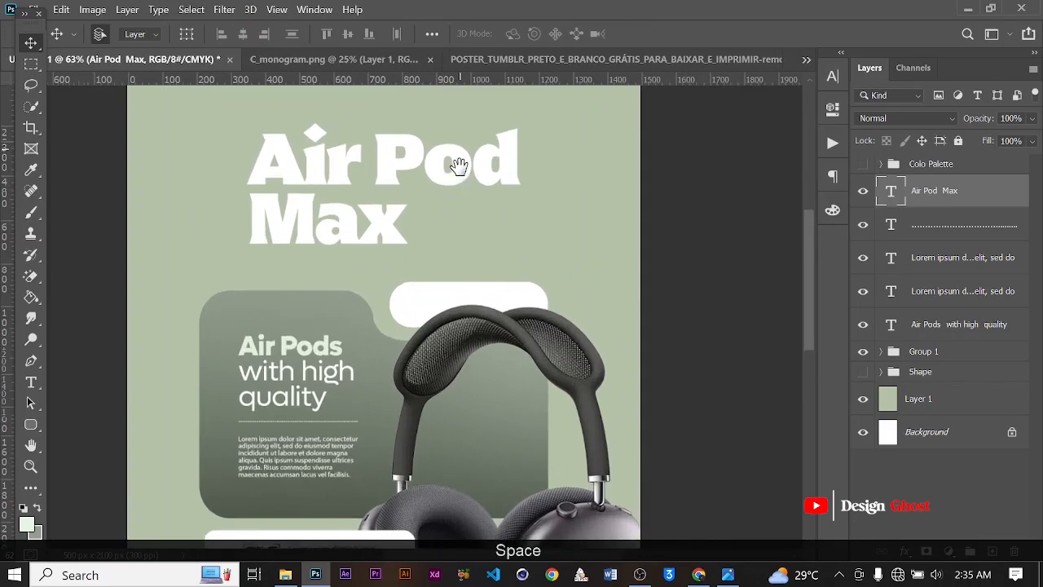
{"action": "scroll", "coordinate": [458, 169], "scroll_direction": "down", "scroll_amount": 3}
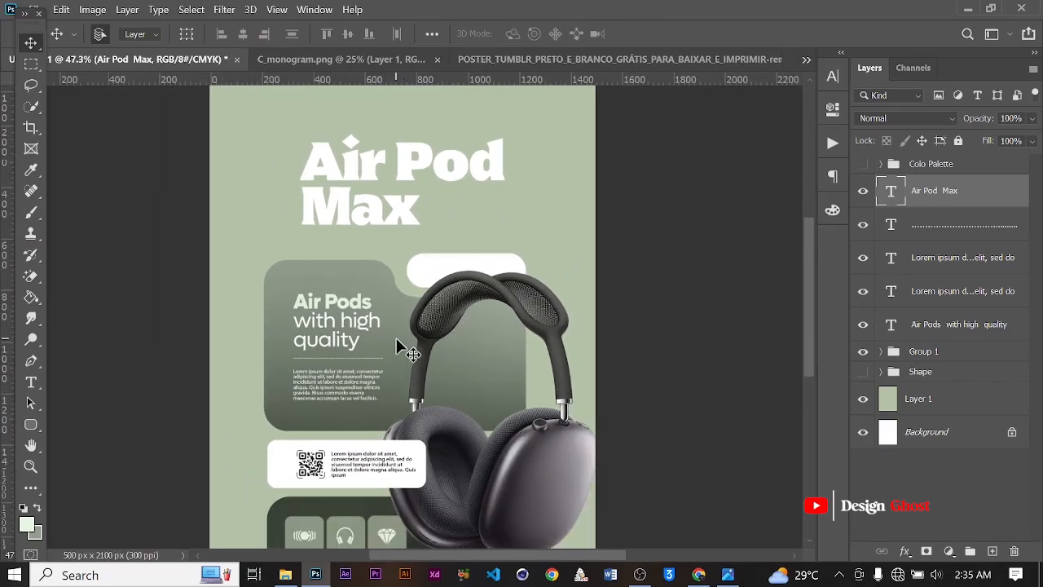
{"action": "left_click_drag", "start_coordinate": [358, 461], "coordinate": [487, 217]}
{"action": "scroll", "coordinate": [467, 198], "scroll_direction": "up", "scroll_amount": 3}
{"action": "scroll", "coordinate": [475, 202], "scroll_direction": "up", "scroll_amount": 4}
{"action": "key", "text": "ctrl+z"}
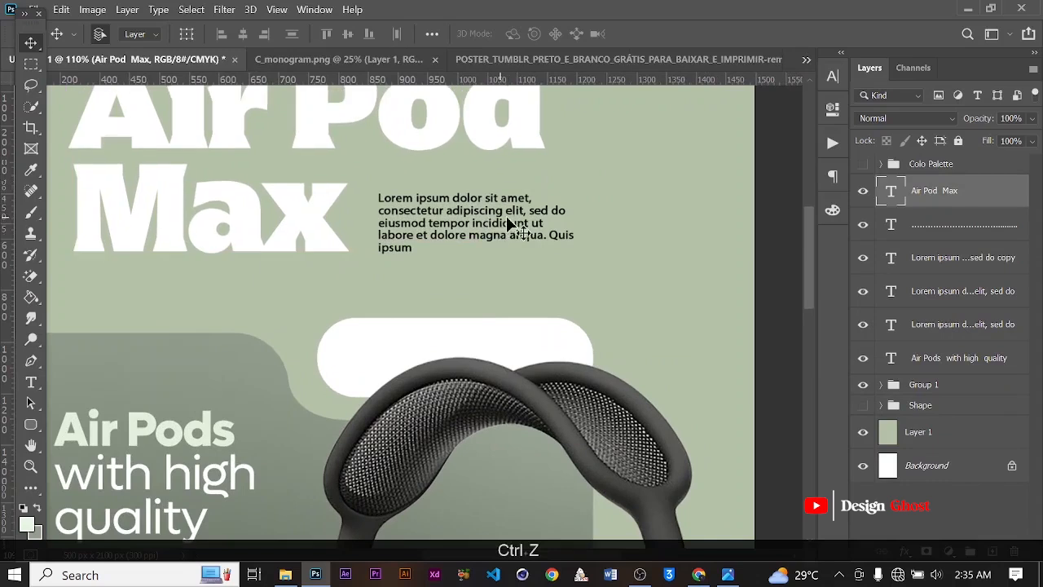
Step: Bring the copied paragraph's layer above the Colo Palette group and move the text slightly up and toward "Max"
{"action": "left_click", "coordinate": [512, 239]}
{"action": "left_click", "coordinate": [929, 268]}
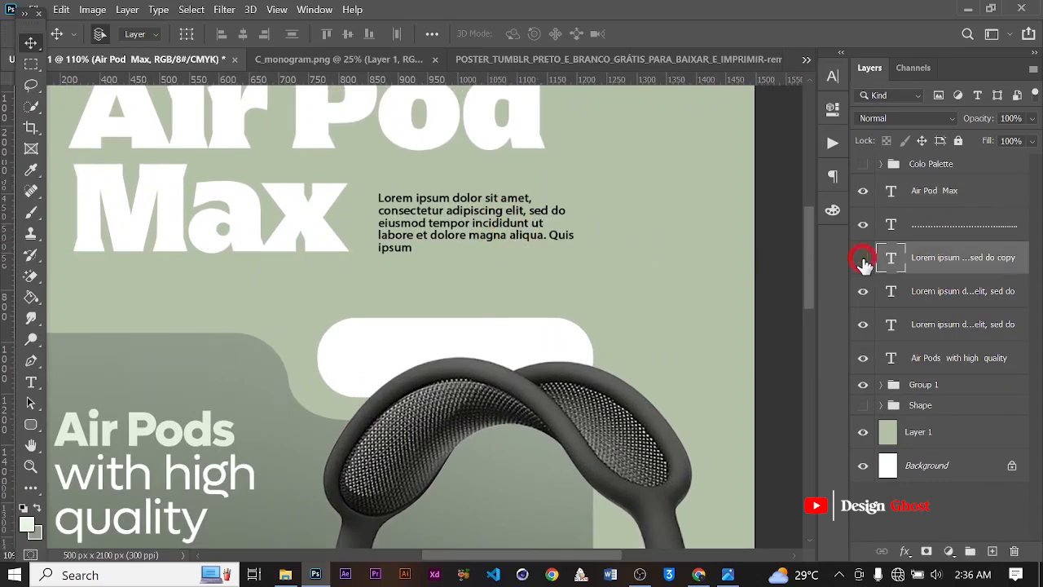
{"action": "left_click", "coordinate": [863, 259]}
{"action": "left_click", "coordinate": [863, 259]}
{"action": "key", "text": "ctrl+bracketright"}
{"action": "key", "text": "ctrl+bracketright"}
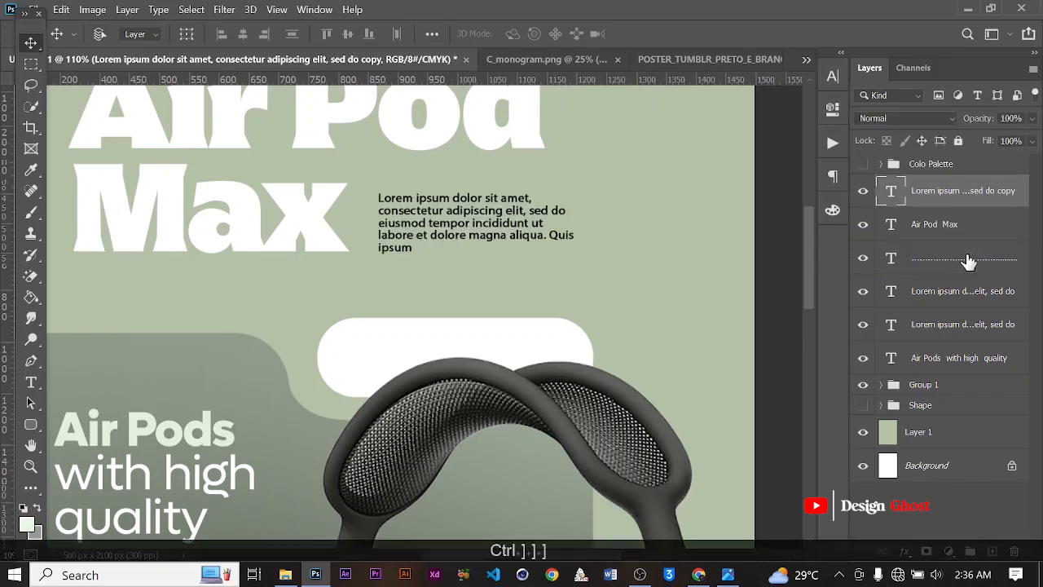
{"action": "key", "text": "ctrl+bracketright"}
{"action": "scroll", "coordinate": [431, 252], "scroll_direction": "down", "scroll_amount": 1}
{"action": "mouse_move", "coordinate": [441, 232]}
{"action": "left_mouse_down"}
{"action": "mouse_move", "coordinate": [435, 212]}
{"action": "mouse_move", "coordinate": [438, 225]}
{"action": "left_mouse_up"}
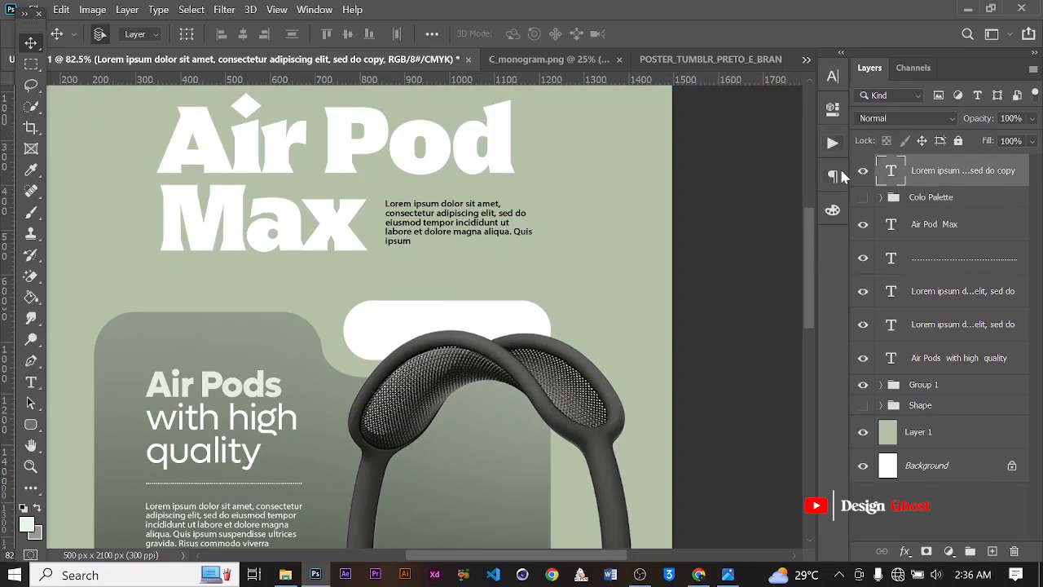
Step: Change the text color of the paragraph beside "Max" to white
{"action": "left_click", "coordinate": [833, 77]}
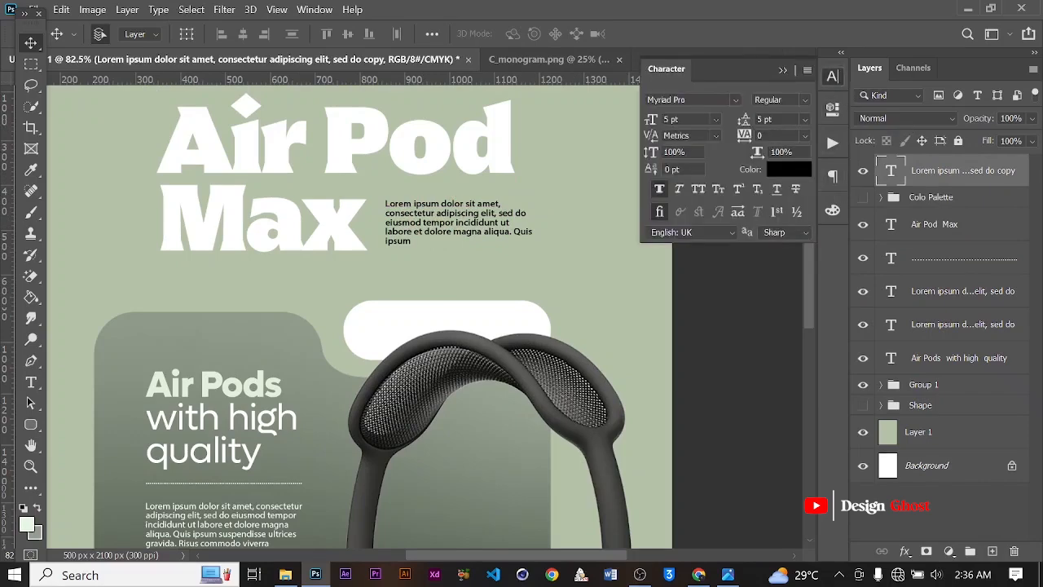
{"action": "left_click", "coordinate": [780, 171]}
{"action": "left_click", "coordinate": [168, 133]}
{"action": "left_click", "coordinate": [670, 214]}
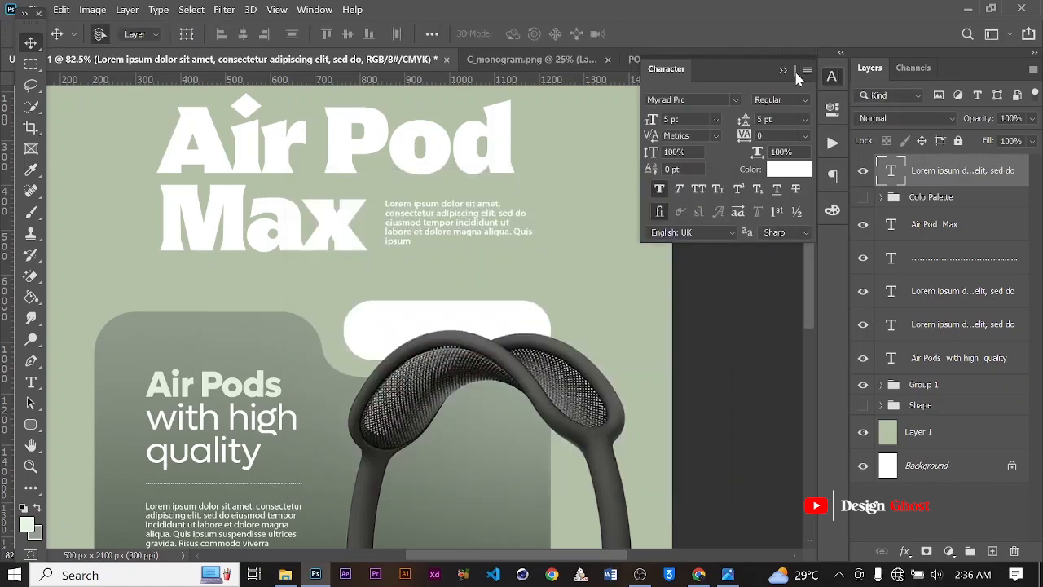
{"action": "left_click", "coordinate": [783, 71]}
{"action": "scroll", "coordinate": [440, 244], "scroll_direction": "down", "scroll_amount": 4}
{"action": "scroll", "coordinate": [481, 223], "scroll_direction": "up", "scroll_amount": 5}
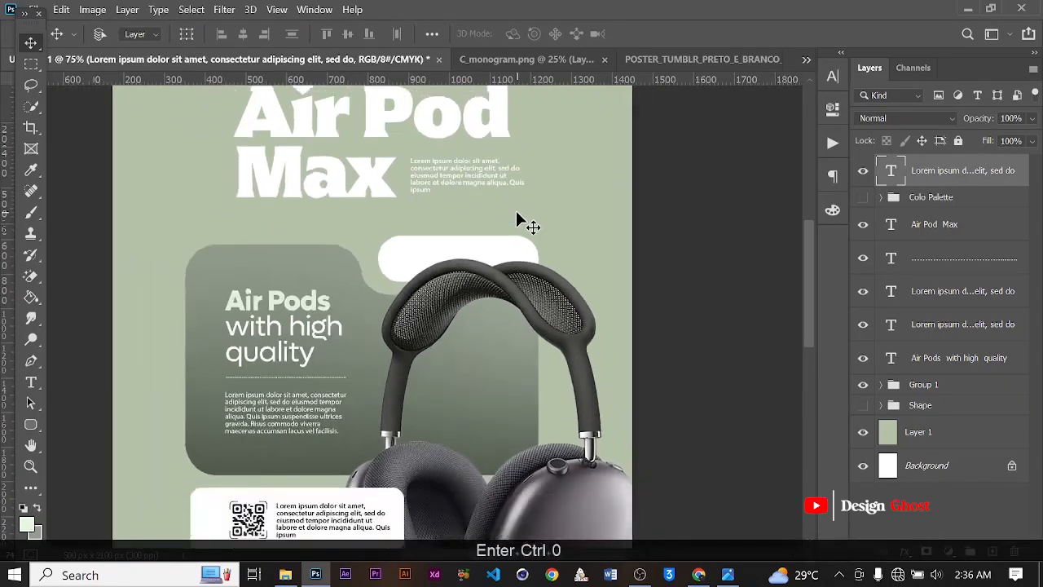
{"action": "key", "text": "ctrl+0"}
Step: Close the diamond icon image document and return to the headphone banner document
{"action": "left_click", "coordinate": [709, 59]}
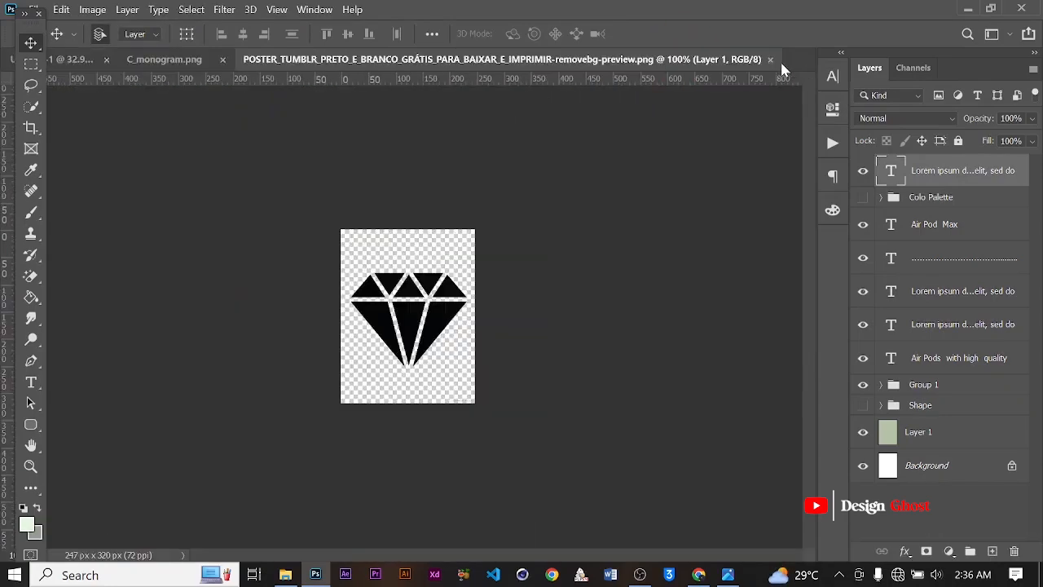
{"action": "left_click", "coordinate": [770, 59]}
{"action": "left_click", "coordinate": [659, 55]}
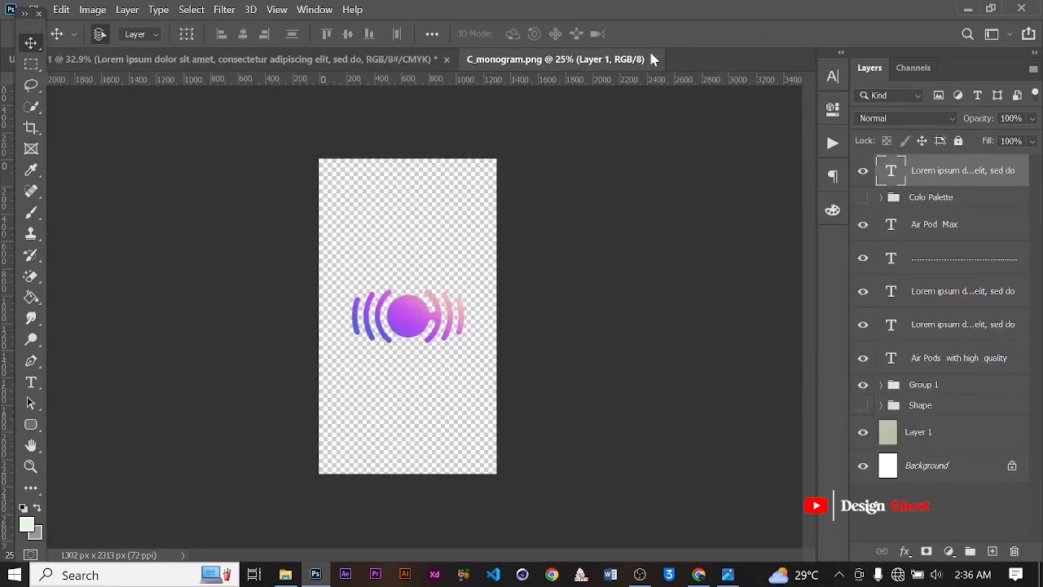
{"action": "scroll", "coordinate": [456, 245], "scroll_direction": "down", "scroll_amount": 2}
{"action": "left_click", "coordinate": [272, 65]}
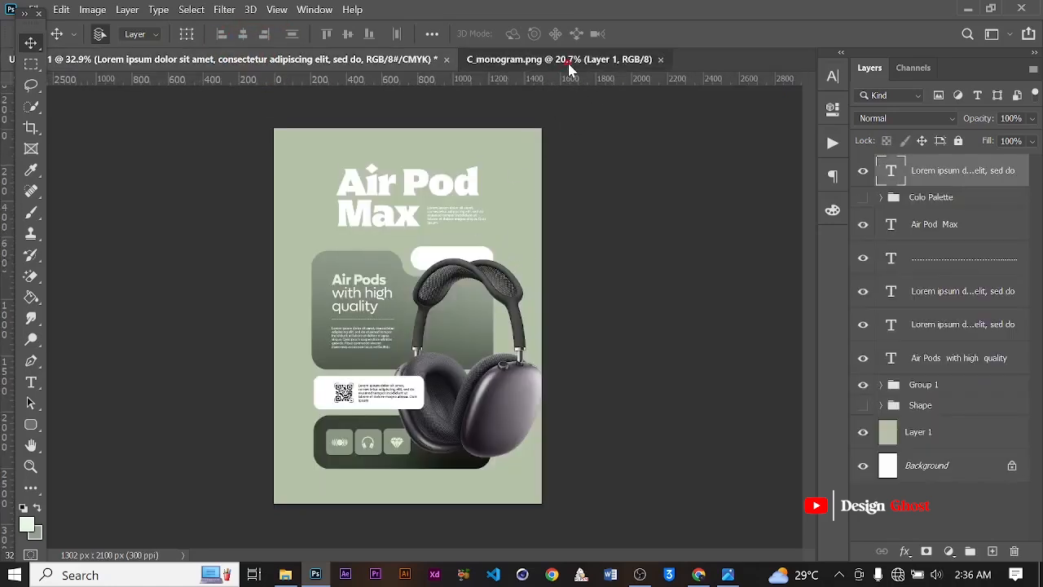
Step: Copy the C_monogram artwork into the headphone banner, scale it to 193.67% and let it run off the page's upper-left corner
{"action": "left_click", "coordinate": [569, 65]}
{"action": "scroll", "coordinate": [399, 326], "scroll_direction": "up", "scroll_amount": 1}
{"action": "left_click_drag", "start_coordinate": [405, 323], "coordinate": [404, 241]}
{"action": "key", "text": "ctrl"}
{"action": "key", "text": "ctrl+t"}
{"action": "left_click_drag", "start_coordinate": [232, 236], "coordinate": [84, 287]}
{"action": "left_click_drag", "start_coordinate": [337, 232], "coordinate": [330, 175]}
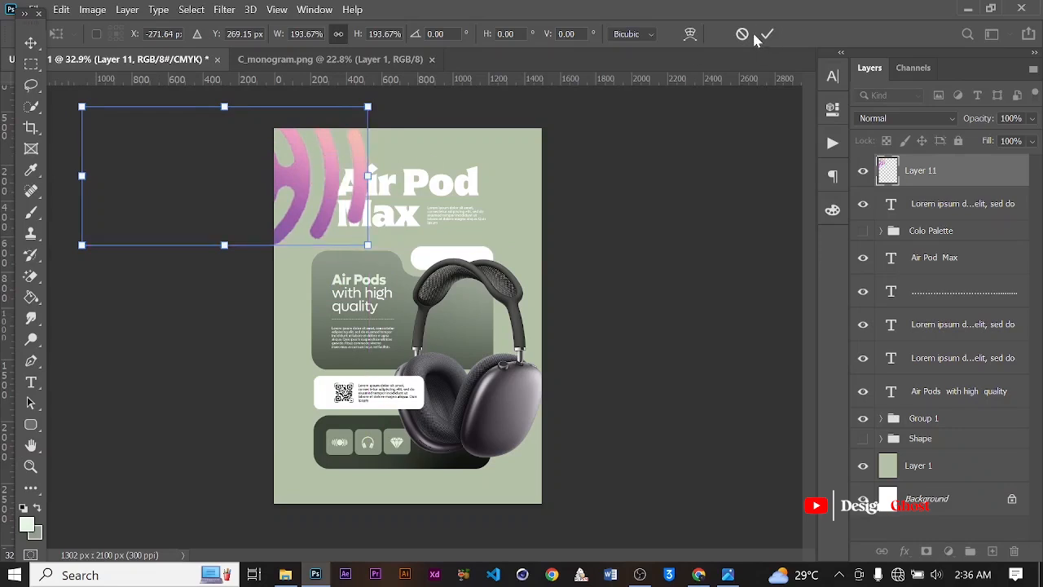
{"action": "left_click", "coordinate": [767, 34]}
Step: Place the monogram layer directly above Layer 1 and apply a pale green Color Overlay at 100% opacity in Normal mode
{"action": "left_click_drag", "start_coordinate": [974, 172], "coordinate": [961, 459]}
{"action": "left_click", "coordinate": [904, 550]}
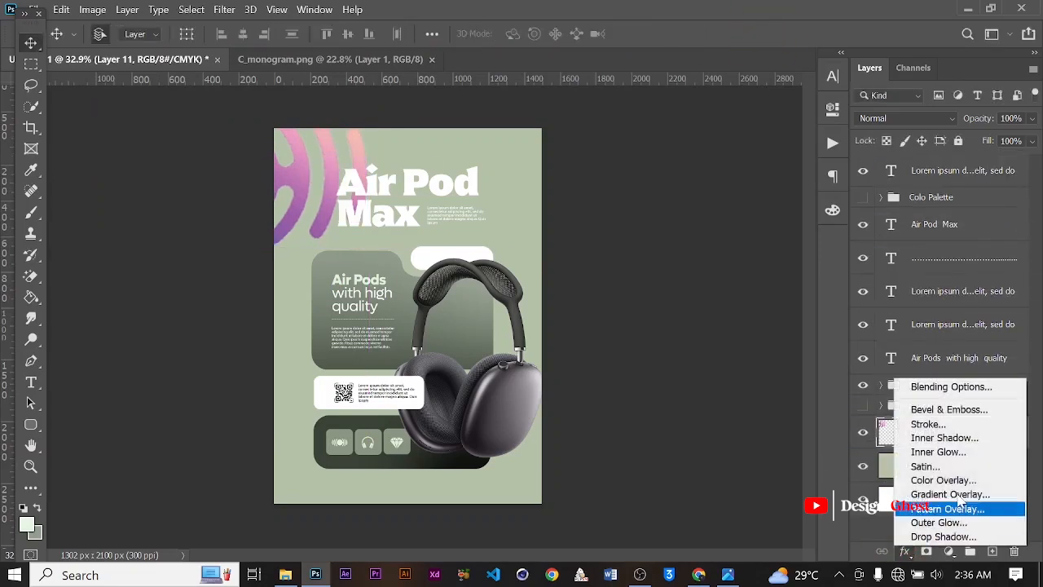
{"action": "left_click", "coordinate": [944, 481]}
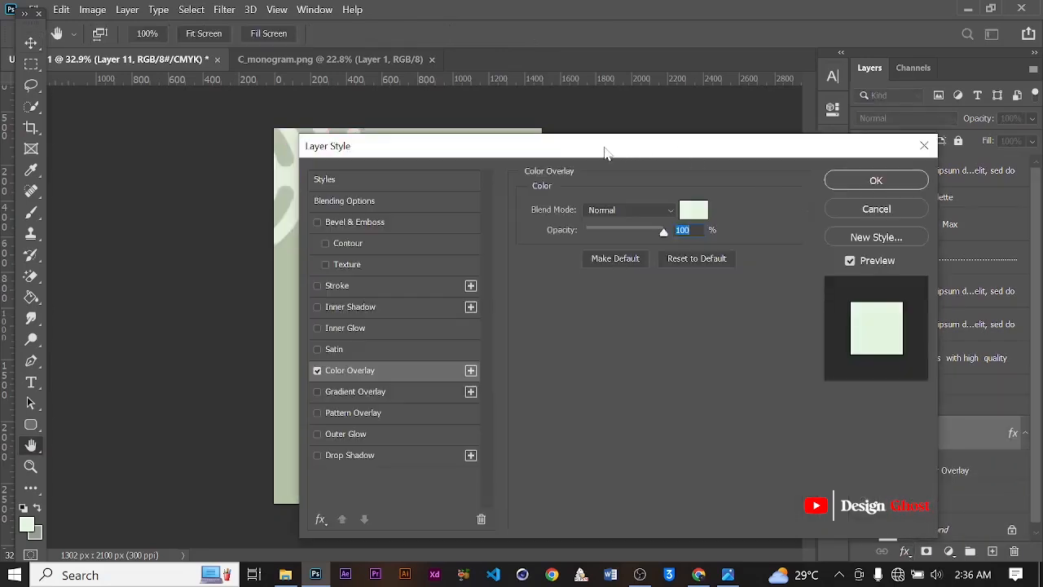
{"action": "left_click_drag", "start_coordinate": [606, 153], "coordinate": [793, 151]}
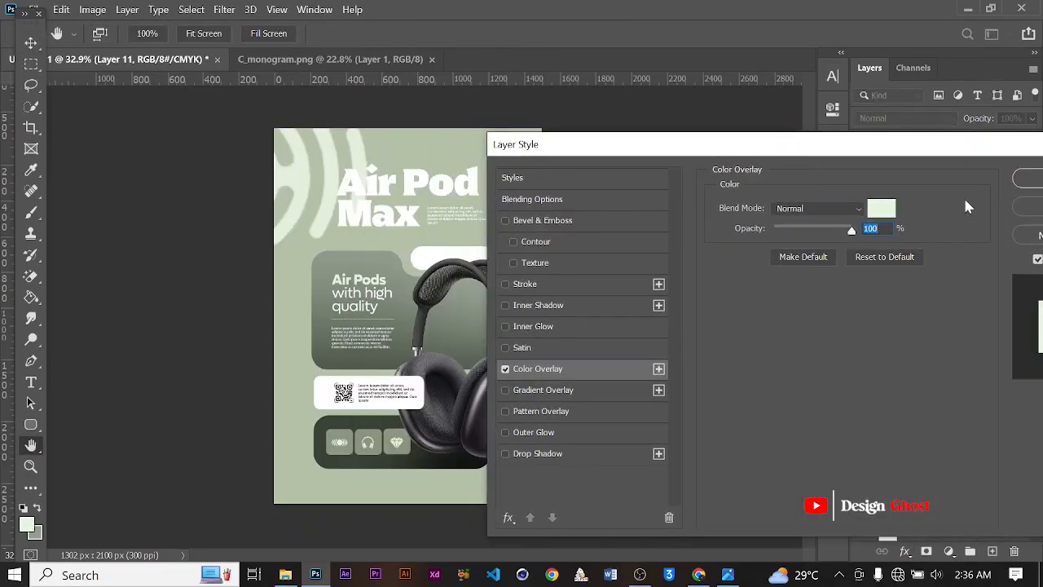
{"action": "left_click_drag", "start_coordinate": [983, 151], "coordinate": [726, 154]}
{"action": "left_click", "coordinate": [839, 186]}
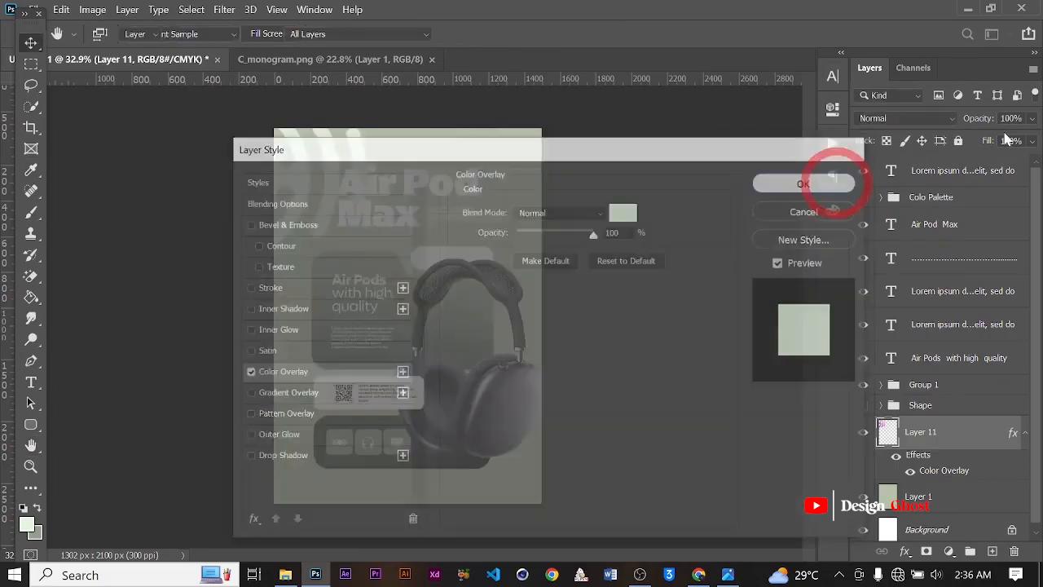
Step: Reduce the monogram layer's opacity to 25%
{"action": "left_click", "coordinate": [1032, 119]}
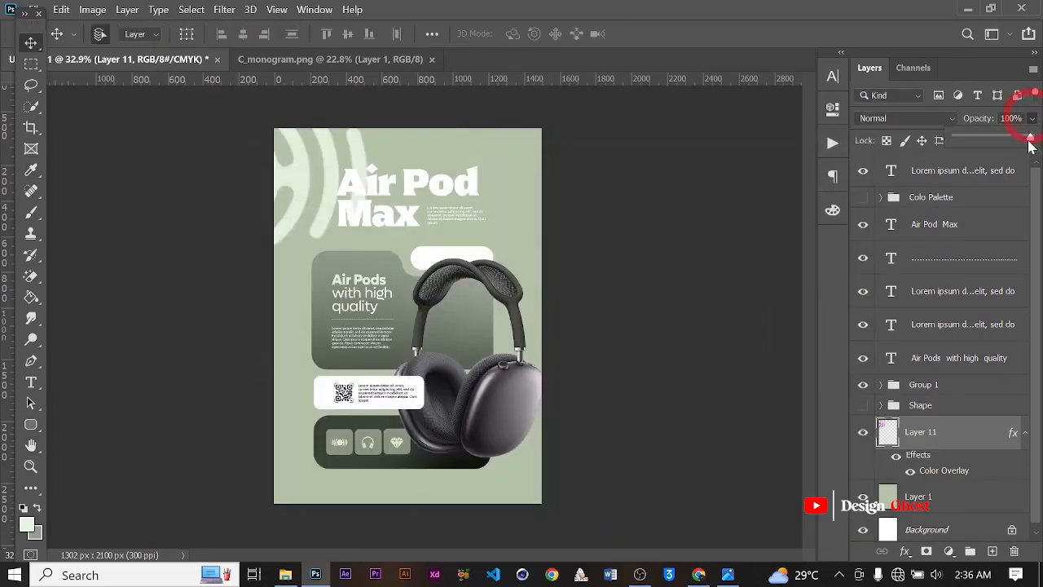
{"action": "left_click_drag", "start_coordinate": [1031, 143], "coordinate": [976, 143]}
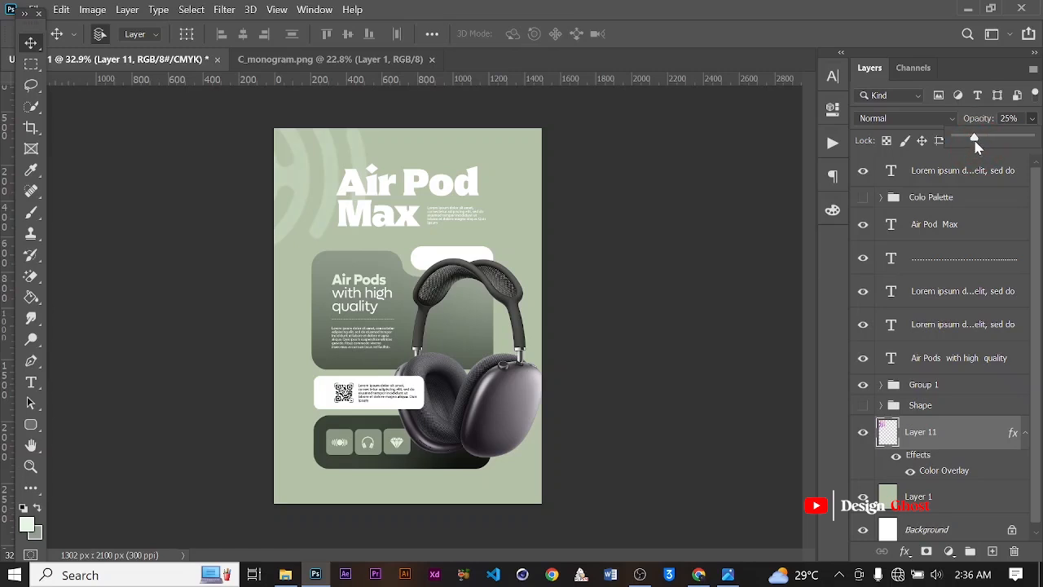
{"action": "key", "text": "Return"}
{"action": "key", "text": "ctrl+0"}
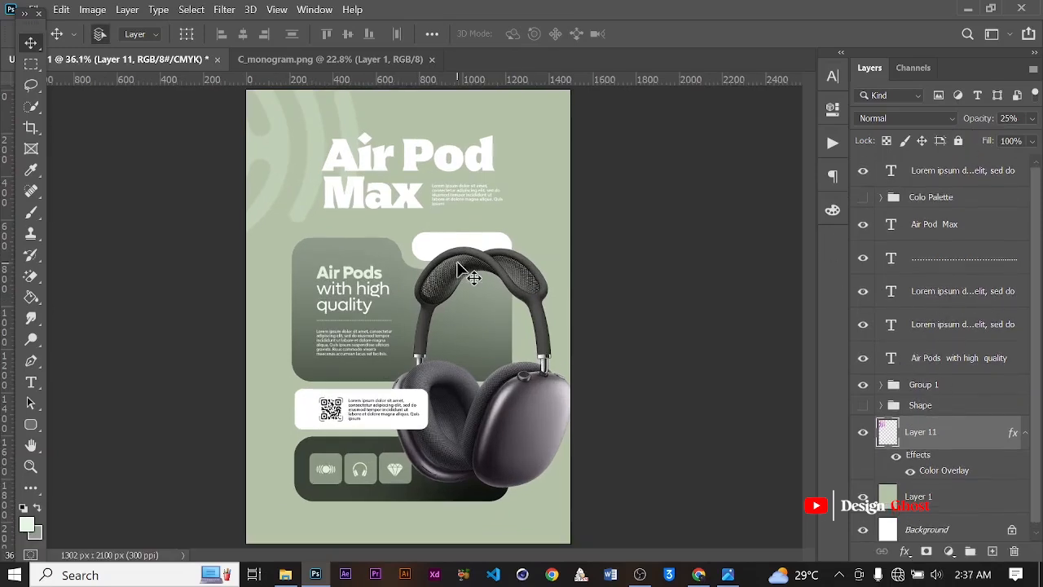
Step: Switch to File Explorer, create a folder named Animate inside the Air Pod folder, and return to the banner document
{"action": "scroll", "coordinate": [531, 271], "scroll_direction": "up", "scroll_amount": 1}
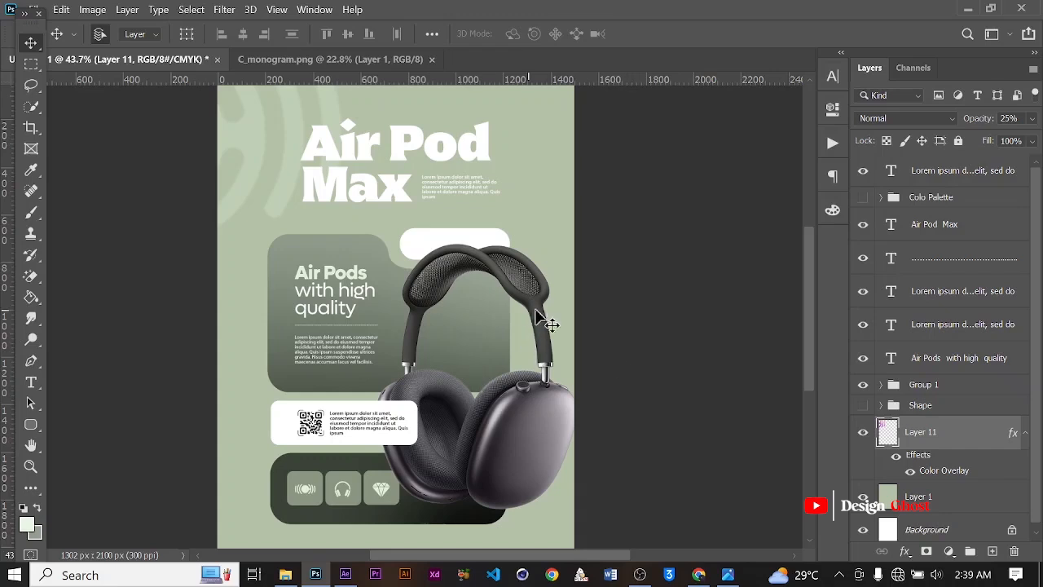
{"action": "left_click", "coordinate": [285, 574]}
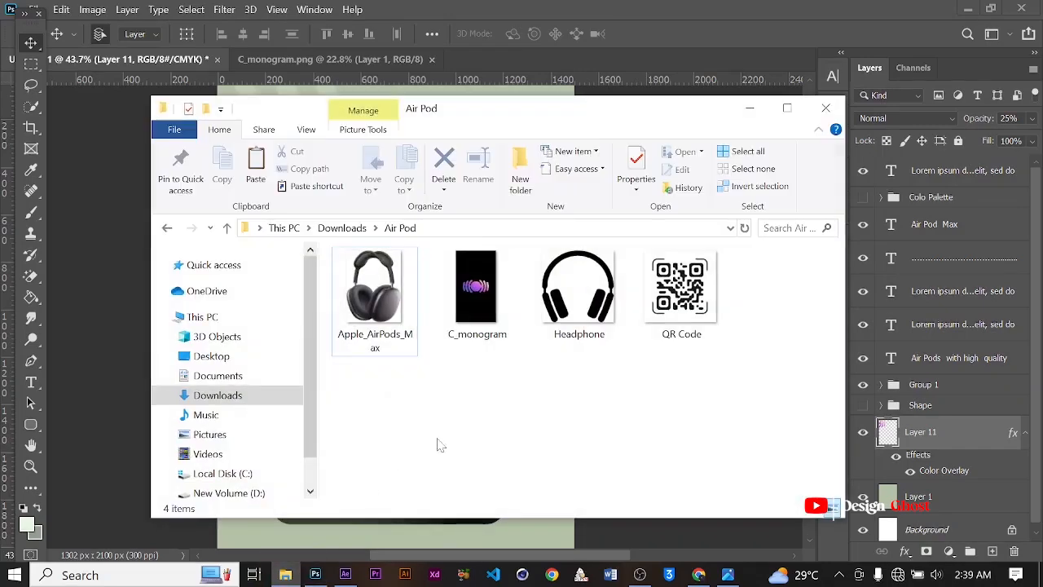
{"action": "right_click", "coordinate": [534, 403]}
{"action": "mouse_move", "coordinate": [582, 366]}
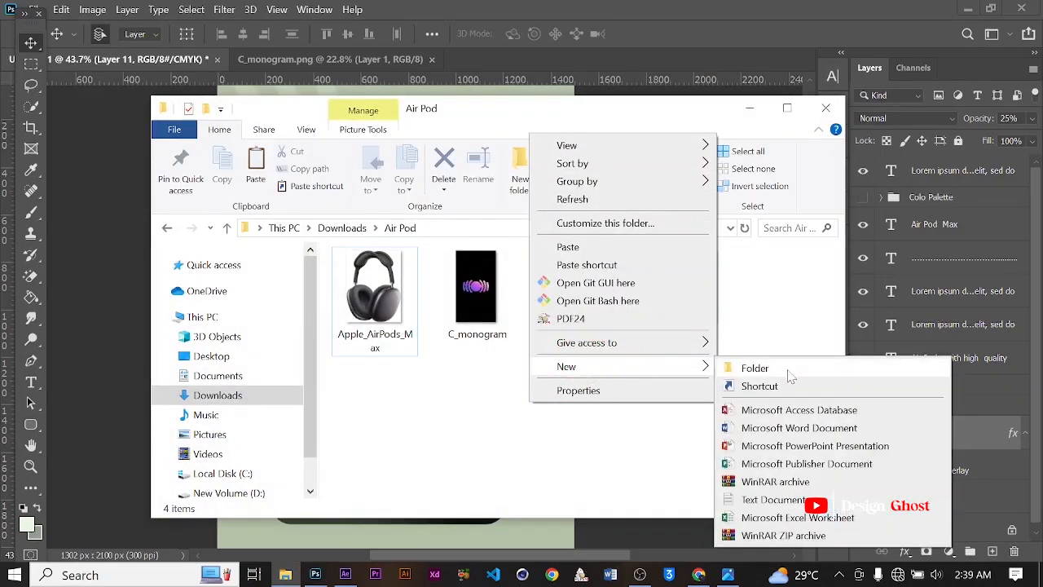
{"action": "left_click", "coordinate": [754, 369]}
{"action": "key", "text": "Caps_Lock"}
{"action": "type", "text": "A"}
{"action": "key", "text": "Caps_Lock"}
{"action": "type", "text": "nimate"}
{"action": "key", "text": "Return"}
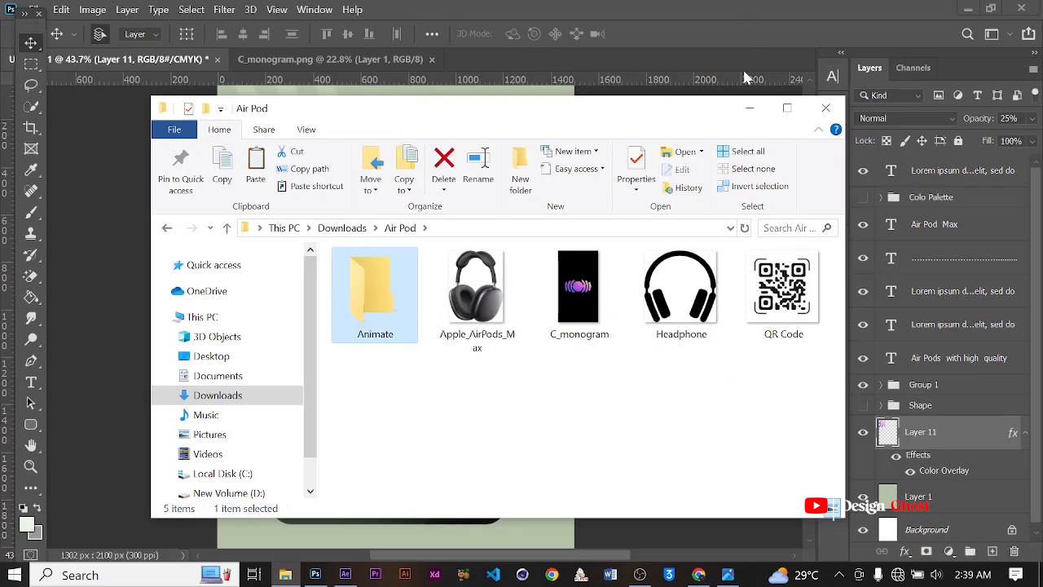
{"action": "left_click", "coordinate": [750, 108]}
{"action": "key", "text": "ctrl+0"}
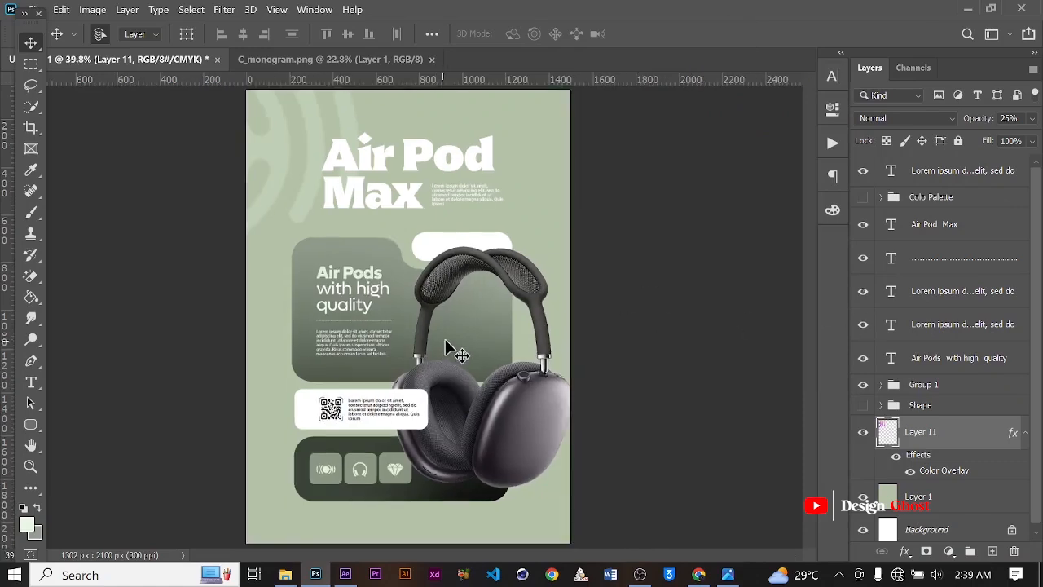
Step: Identify the QR code card's layers and group the QR code, its black paragraph and the white rounded rectangle
{"action": "scroll", "coordinate": [371, 400], "scroll_direction": "up", "scroll_amount": 3}
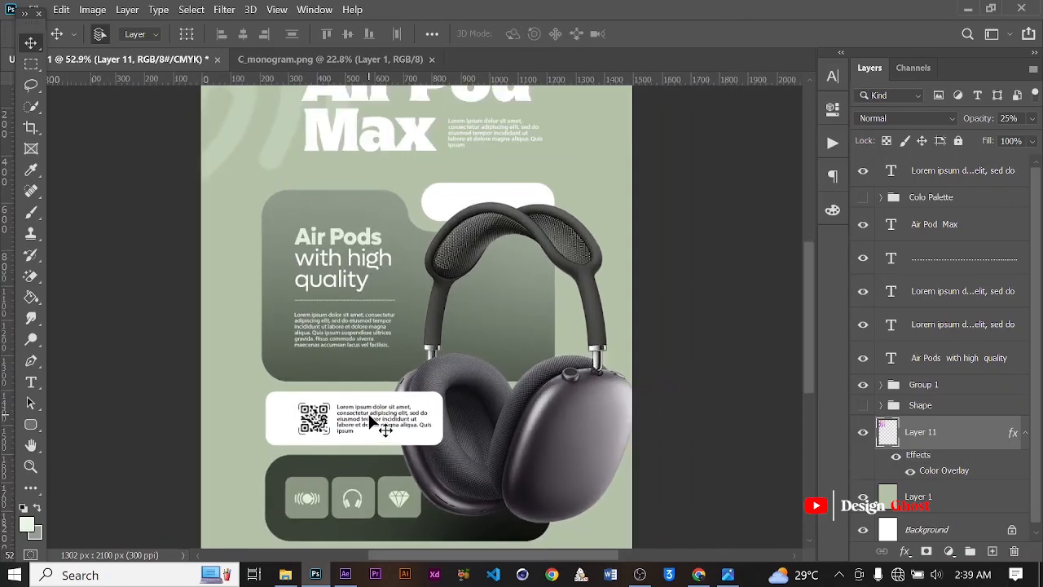
{"action": "scroll", "coordinate": [373, 407], "scroll_direction": "down", "scroll_amount": 2}
{"action": "left_click", "coordinate": [380, 403]}
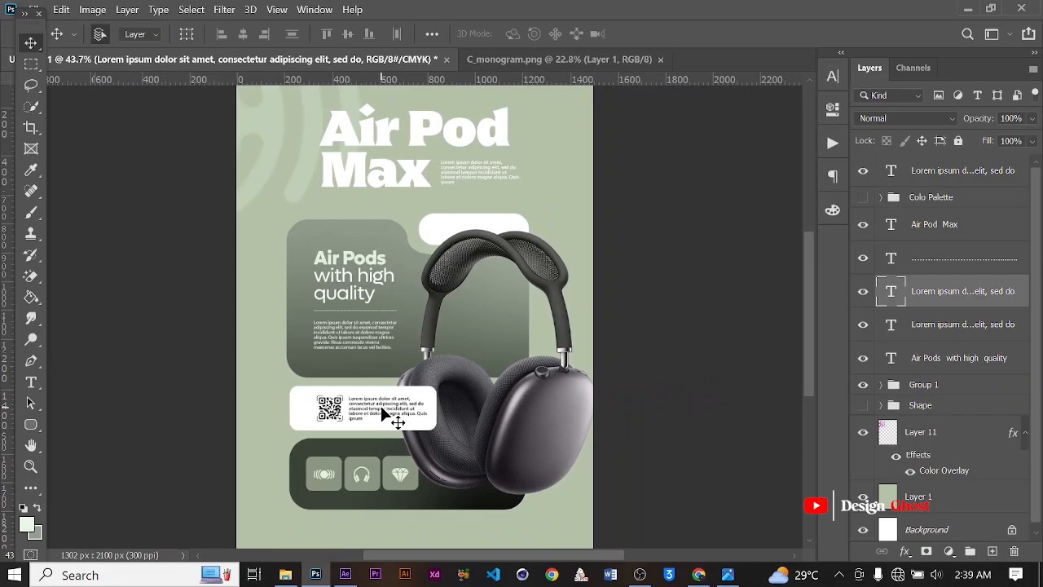
{"action": "left_click", "coordinate": [330, 411]}
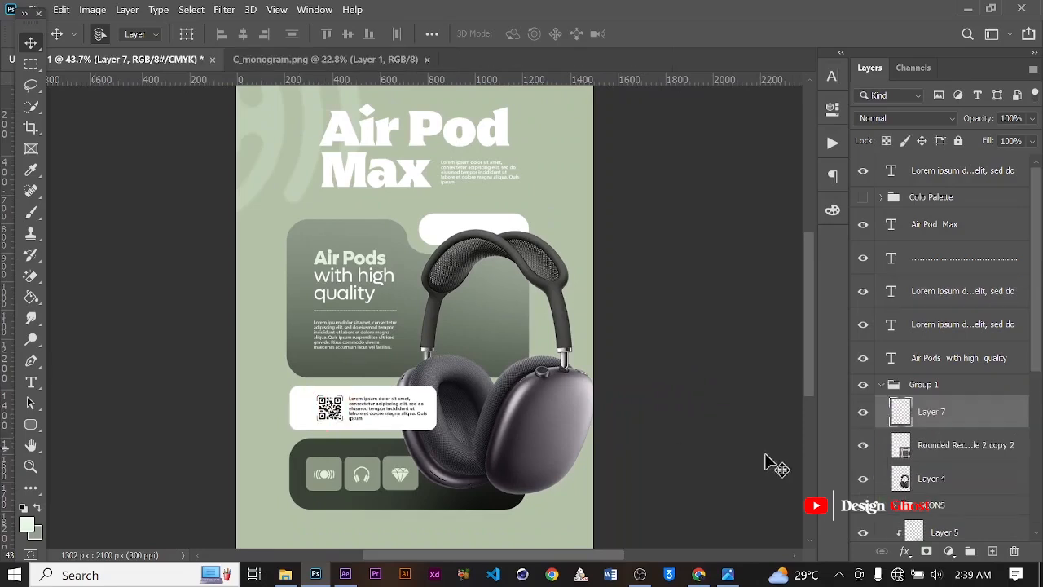
{"action": "left_click", "coordinate": [863, 413]}
{"action": "left_click", "coordinate": [863, 412]}
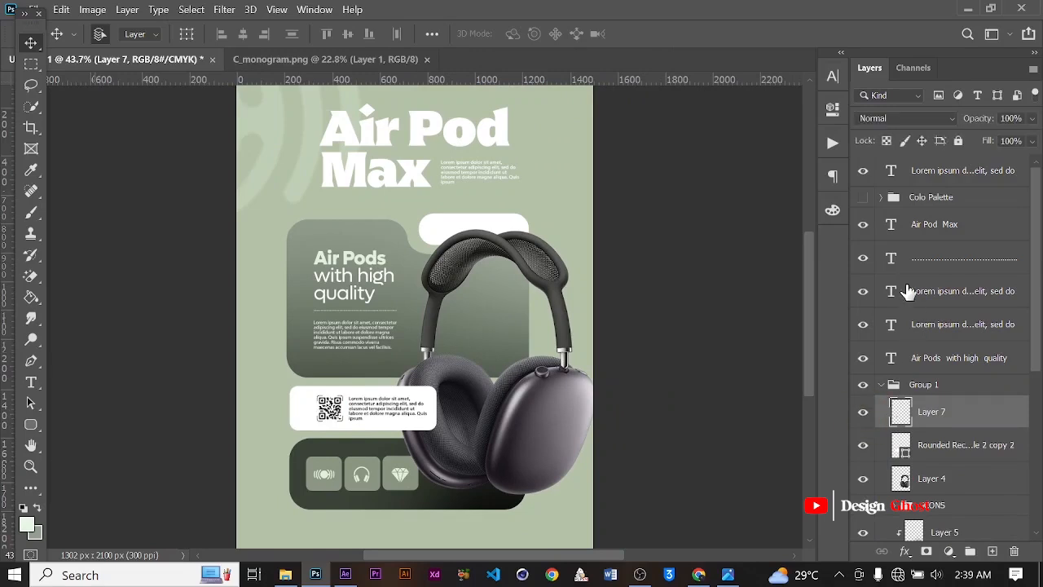
{"action": "left_click", "coordinate": [863, 293]}
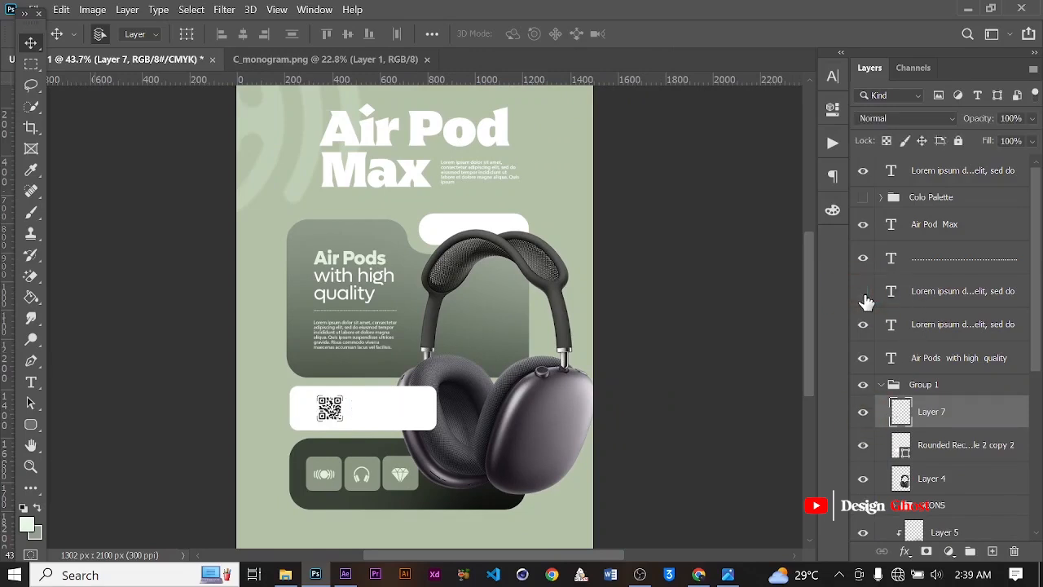
{"action": "left_click", "coordinate": [927, 293], "text": "ctrl"}
{"action": "left_click", "coordinate": [867, 446]}
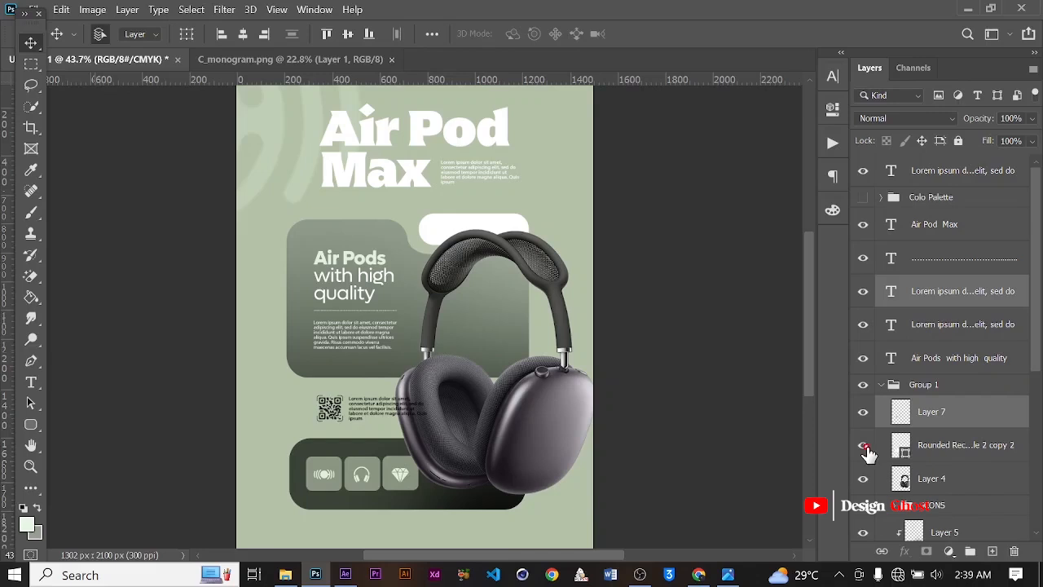
{"action": "left_click", "coordinate": [863, 446]}
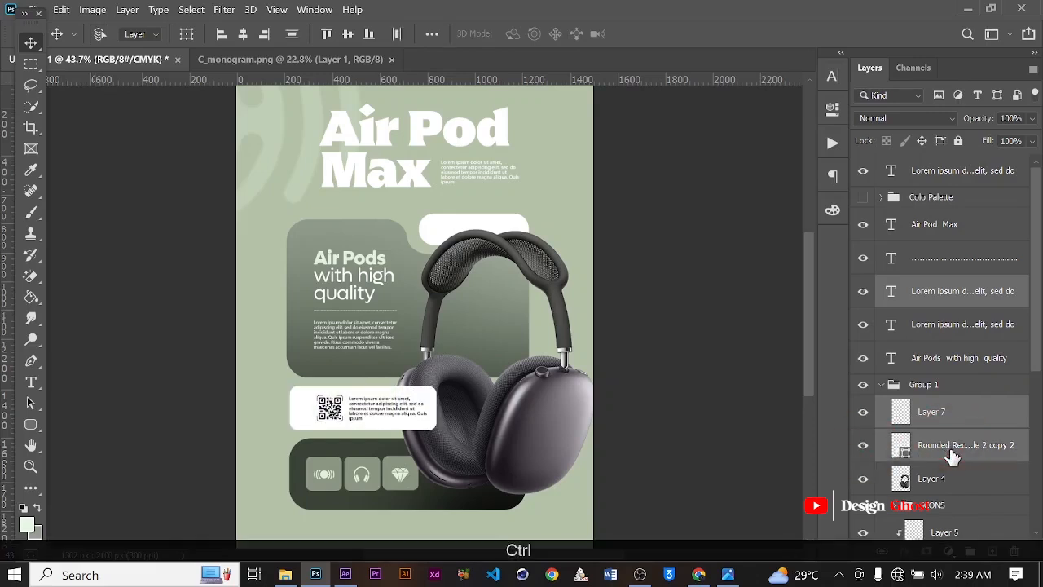
{"action": "key", "text": "ctrl+g"}
Step: Rename the QR code card's group as Shape 1 and collapse Group 1
{"action": "double_click", "coordinate": [924, 287]}
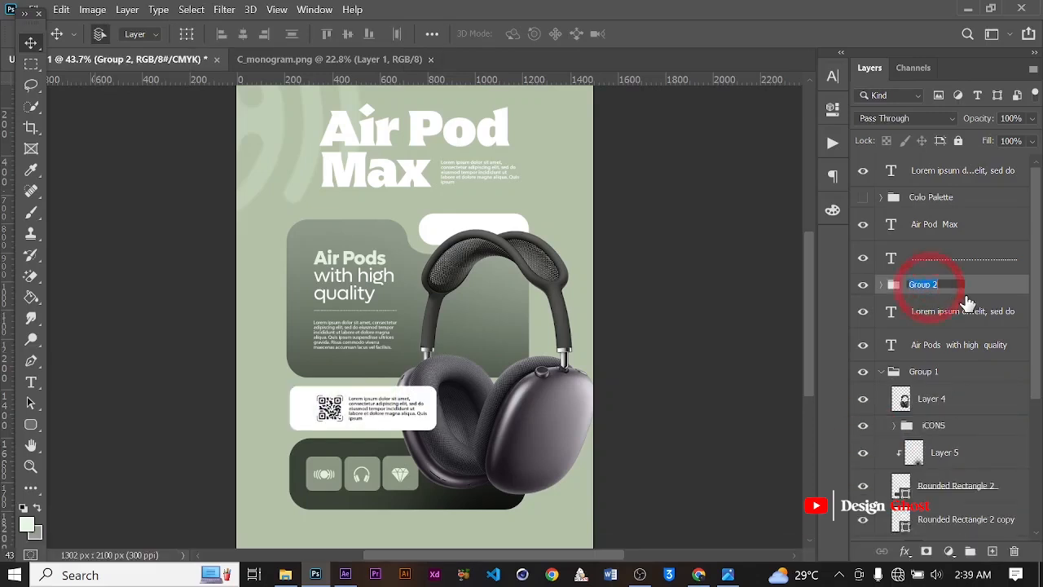
{"action": "type", "text": "S"}
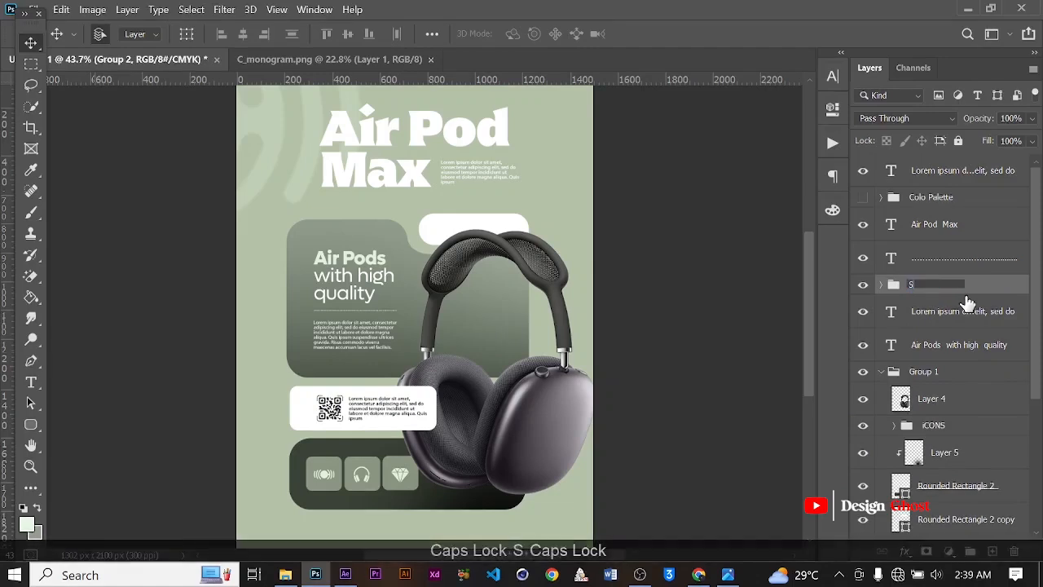
{"action": "type", "text": "hape 1"}
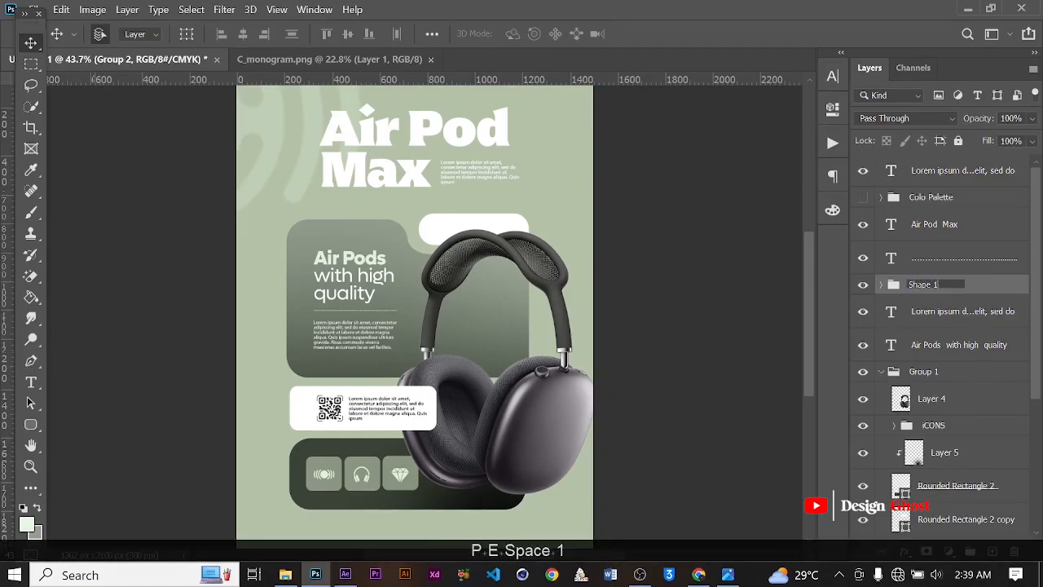
{"action": "key", "text": "Return"}
{"action": "scroll", "coordinate": [968, 303], "scroll_direction": "down", "scroll_amount": 3}
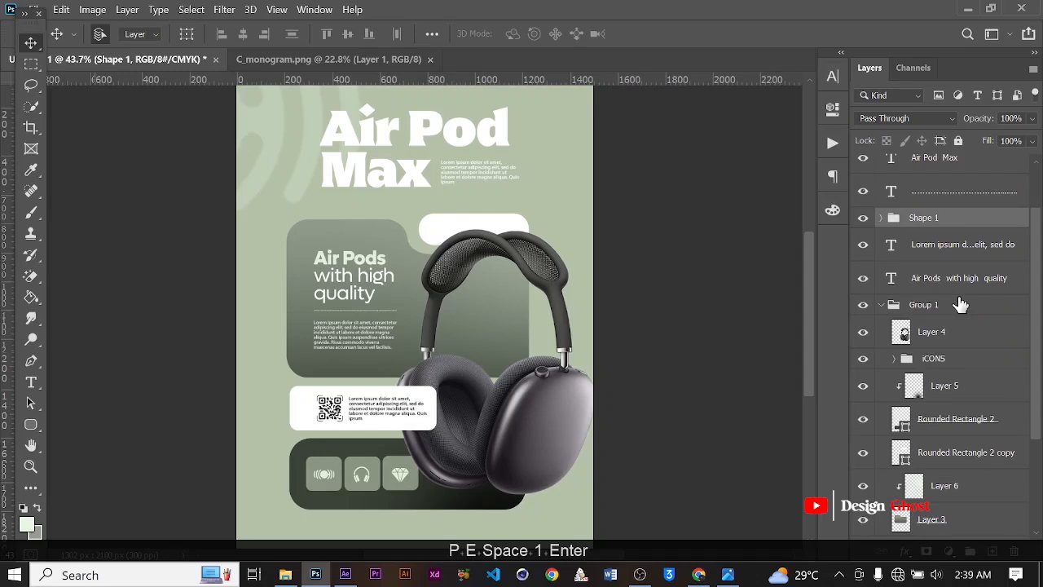
{"action": "left_click", "coordinate": [881, 238]}
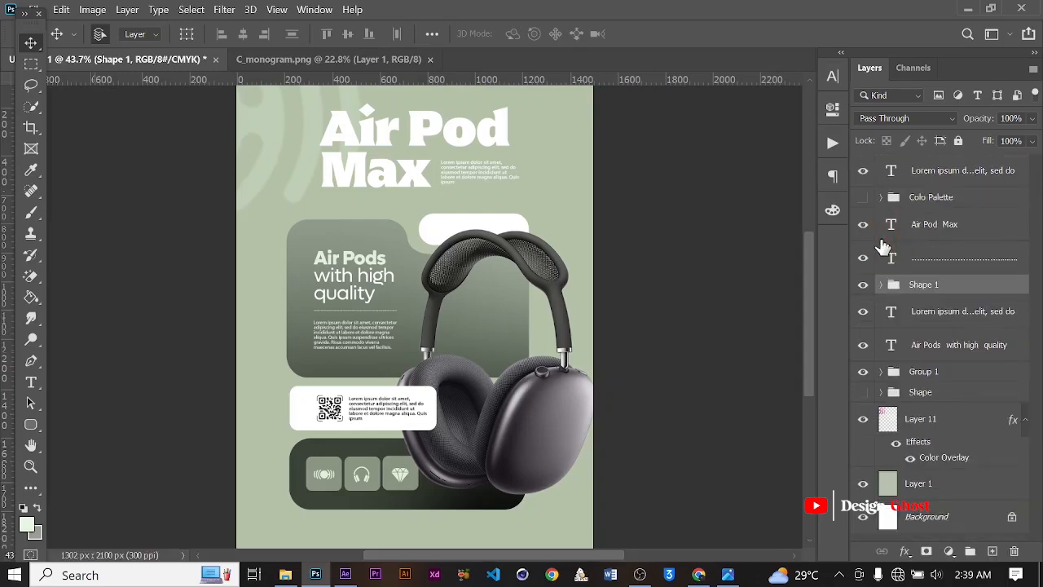
Step: Group the monogram layer with the green background Layer 1 and name the group Bg
{"action": "key", "text": "ctrl+minus"}
{"action": "key", "text": "ctrl+minus"}
{"action": "left_click", "coordinate": [934, 424]}
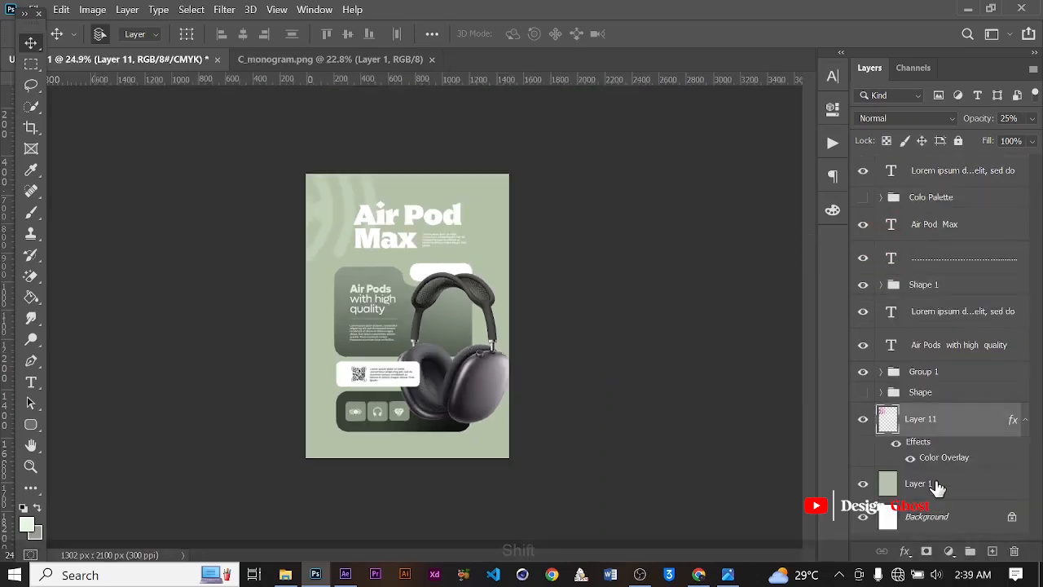
{"action": "left_click", "coordinate": [928, 483], "text": "shift"}
{"action": "key", "text": "ctrl+g"}
{"action": "double_click", "coordinate": [927, 414]}
{"action": "key", "text": "Caps_Lock"}
{"action": "type", "text": "B"}
{"action": "key", "text": "Caps_Lock"}
{"action": "type", "text": "g"}
{"action": "key", "text": "Return"}
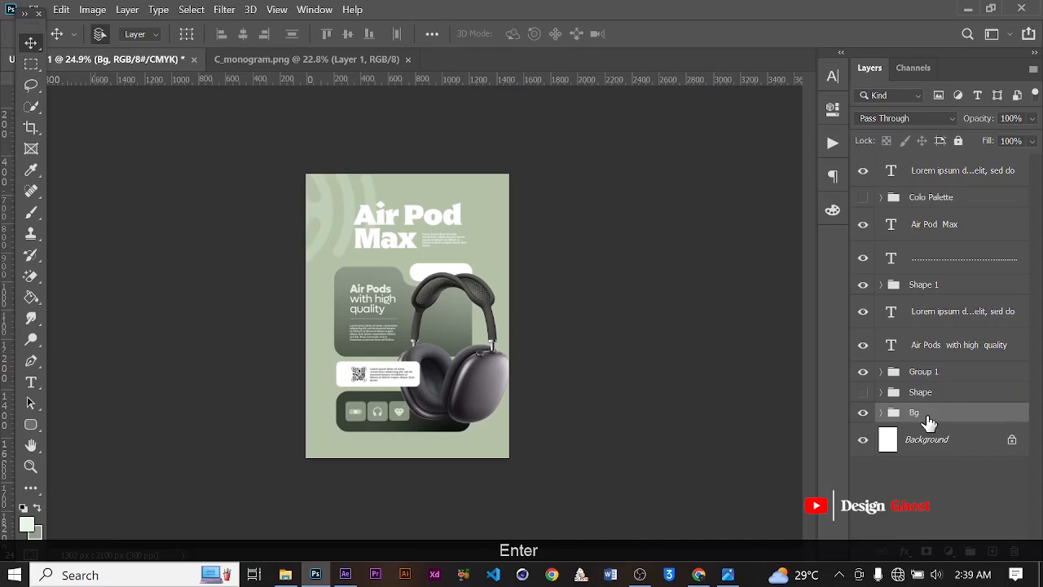
Step: Expand Group 1 and check what Layer 4 and the iCONS group contain by toggling their visibility
{"action": "left_click", "coordinate": [864, 374]}
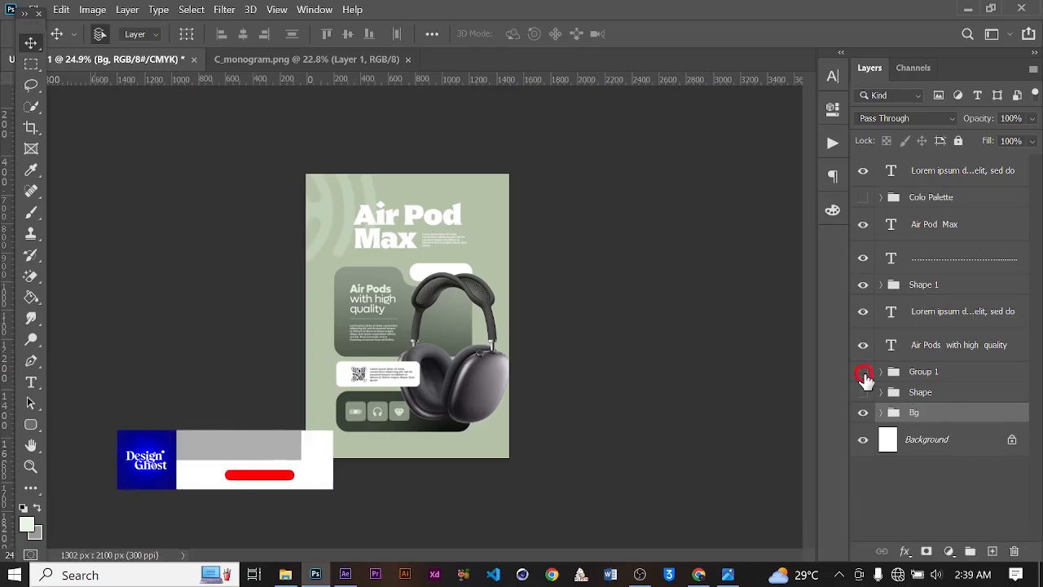
{"action": "left_click", "coordinate": [864, 373]}
{"action": "left_click", "coordinate": [881, 371]}
{"action": "scroll", "coordinate": [907, 305], "scroll_direction": "down", "scroll_amount": 2}
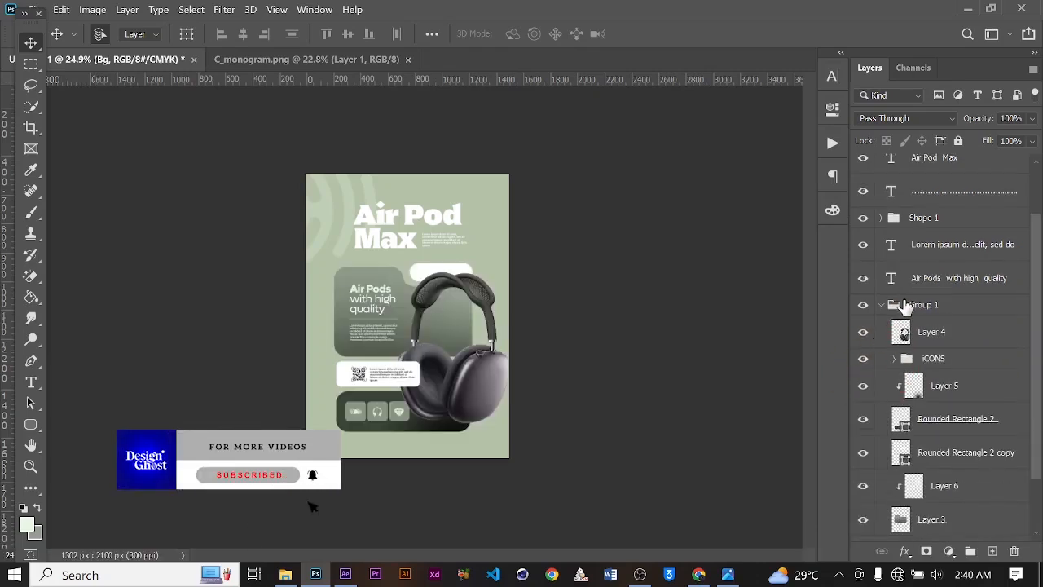
{"action": "scroll", "coordinate": [906, 305], "scroll_direction": "down", "scroll_amount": 1}
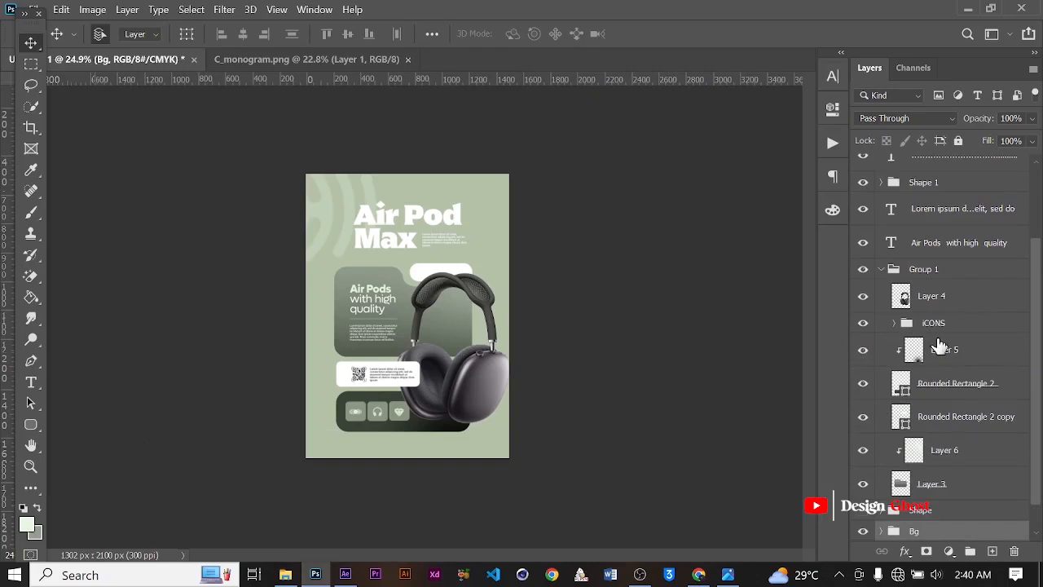
{"action": "left_click", "coordinate": [863, 295]}
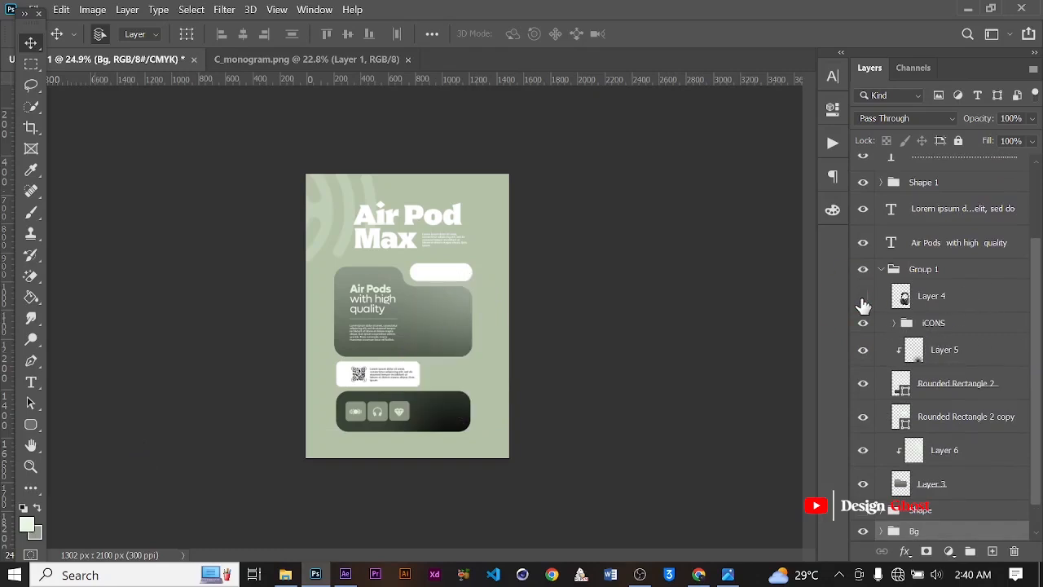
{"action": "left_click", "coordinate": [863, 299]}
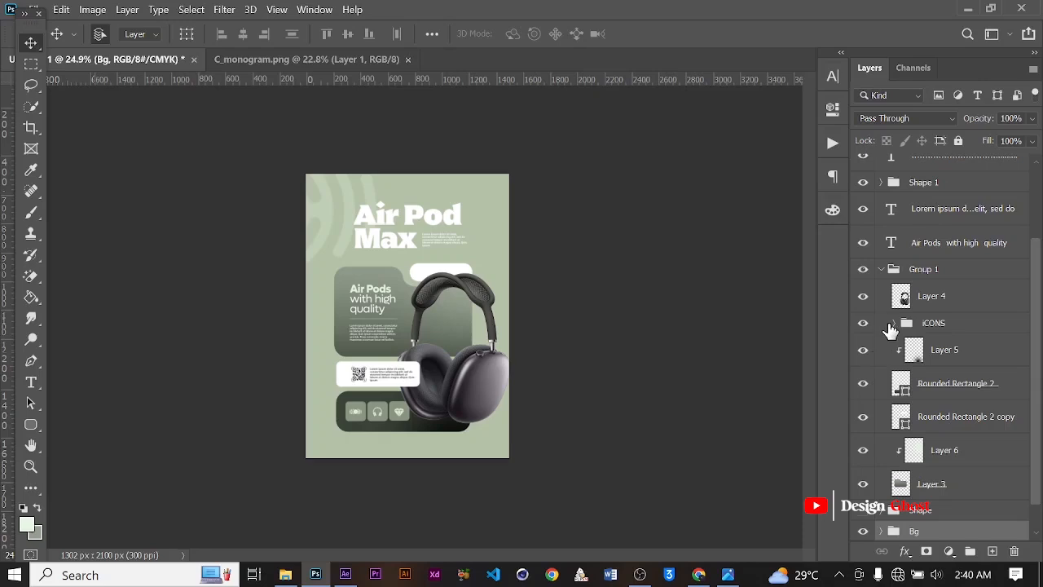
{"action": "left_click", "coordinate": [865, 324]}
{"action": "left_click", "coordinate": [865, 325]}
Step: Group the iCONS group with Layer 5 and Rounded Rectangle 2, and name the new group Shape 2
{"action": "left_click", "coordinate": [936, 326]}
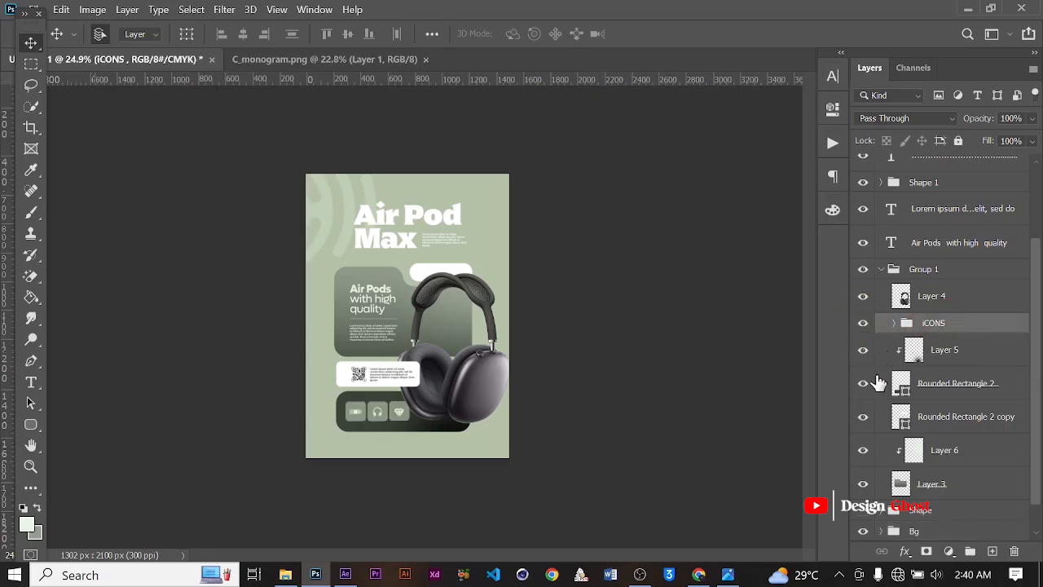
{"action": "left_click", "coordinate": [938, 392], "text": "shift"}
{"action": "key", "text": "ctrl+g"}
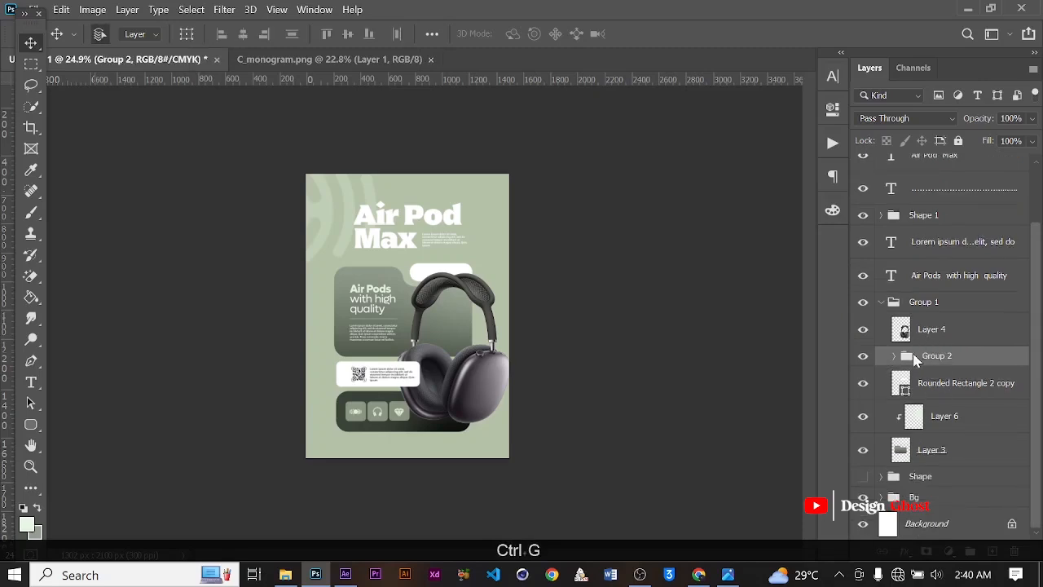
{"action": "double_click", "coordinate": [931, 358]}
{"action": "type", "text": "S"}
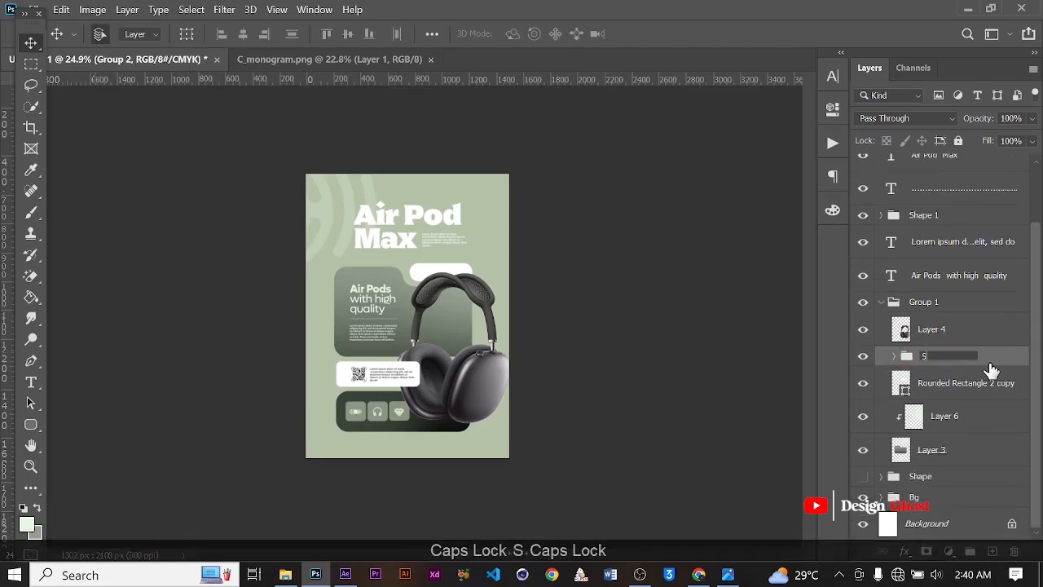
{"action": "type", "text": "hape 2"}
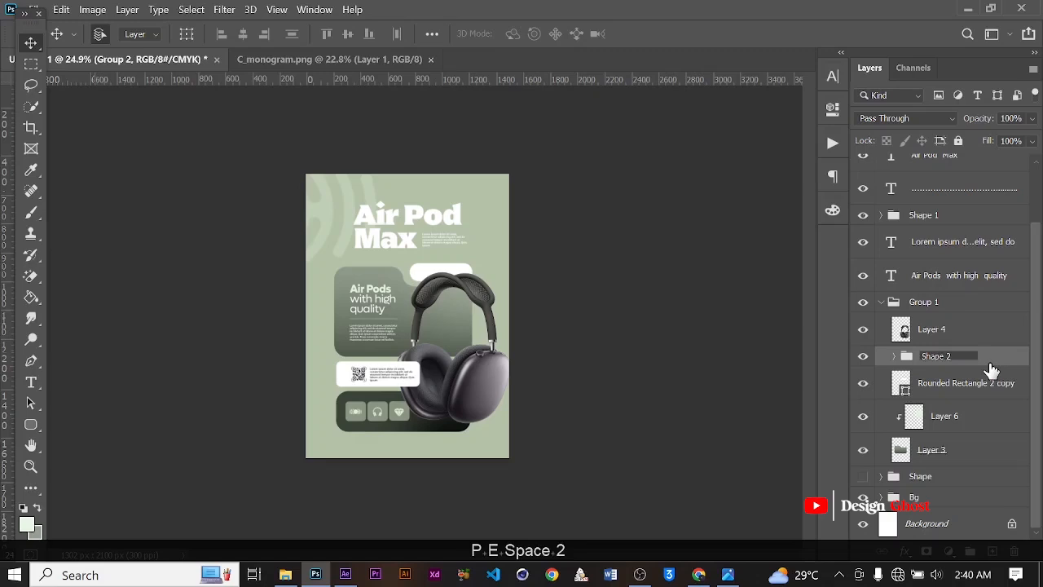
{"action": "key", "text": "Return"}
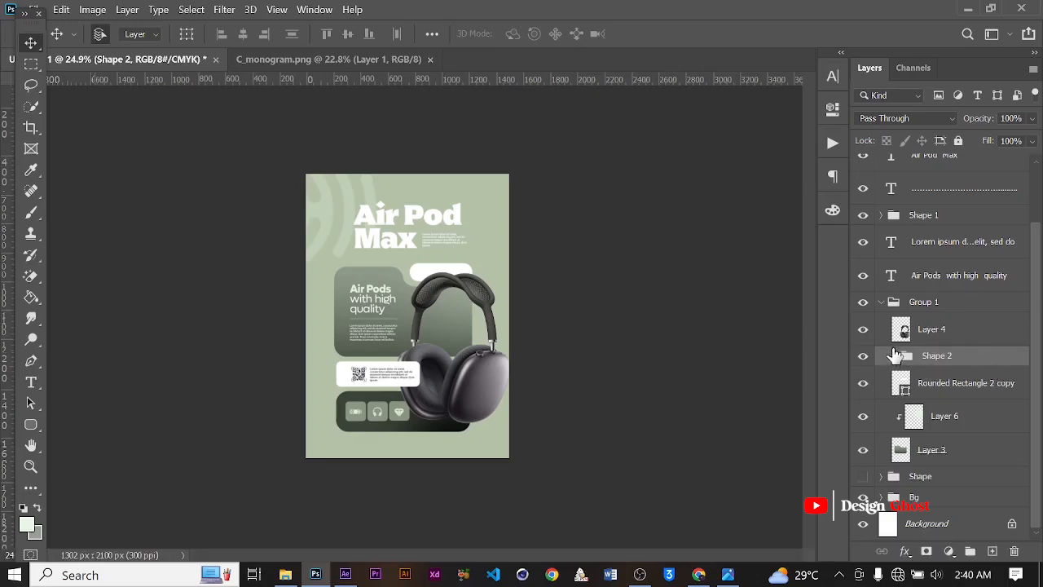
Step: Check what Rounded Rectangle 2 copy contains, then group Layer 6 with Layer 3 and name the group Shape 3
{"action": "left_click", "coordinate": [865, 385]}
{"action": "left_click", "coordinate": [864, 385]}
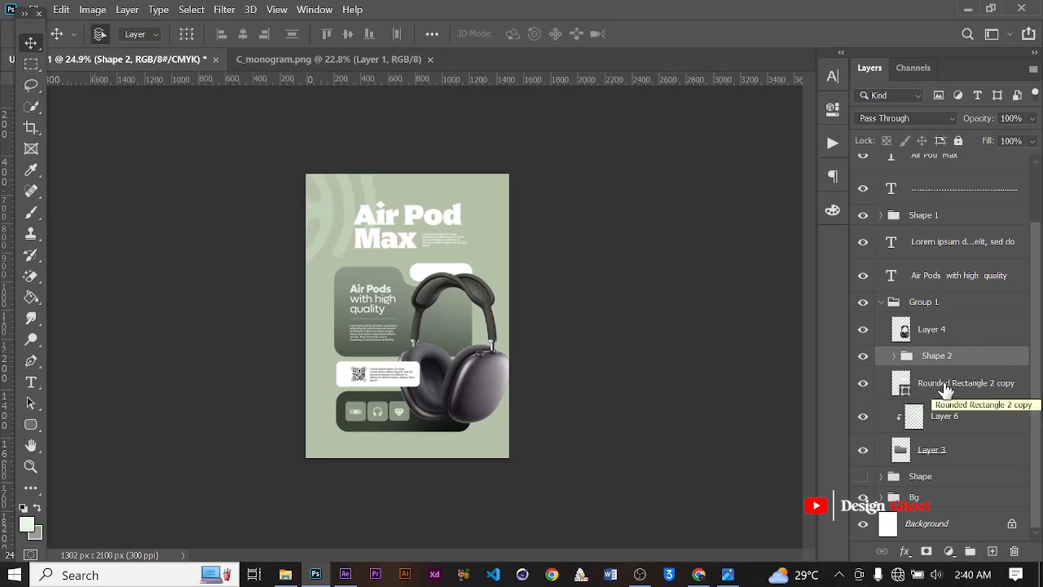
{"action": "left_click", "coordinate": [951, 430]}
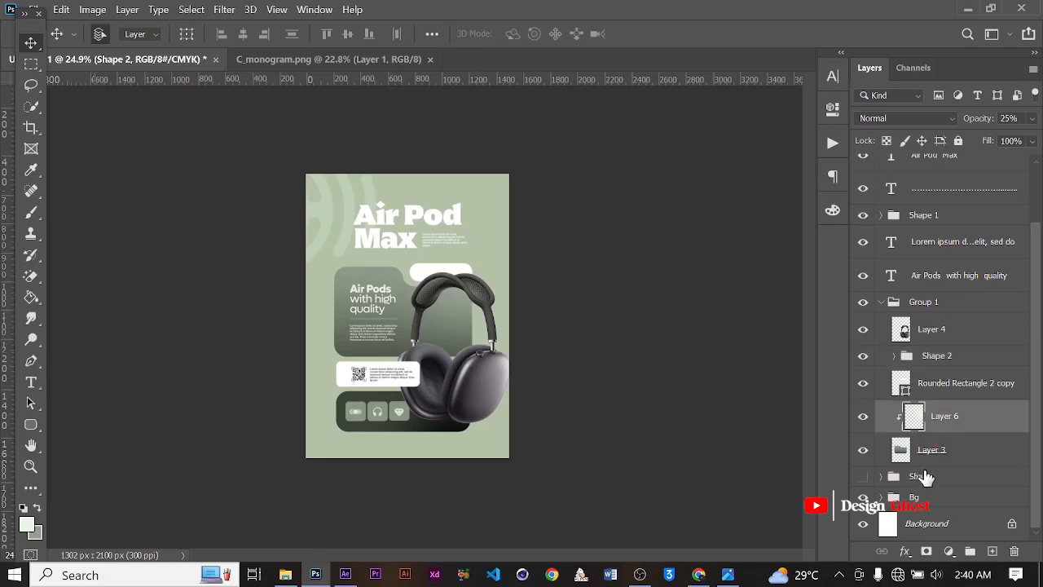
{"action": "left_click", "coordinate": [938, 460], "text": "shift"}
{"action": "key", "text": "ctrl+g"}
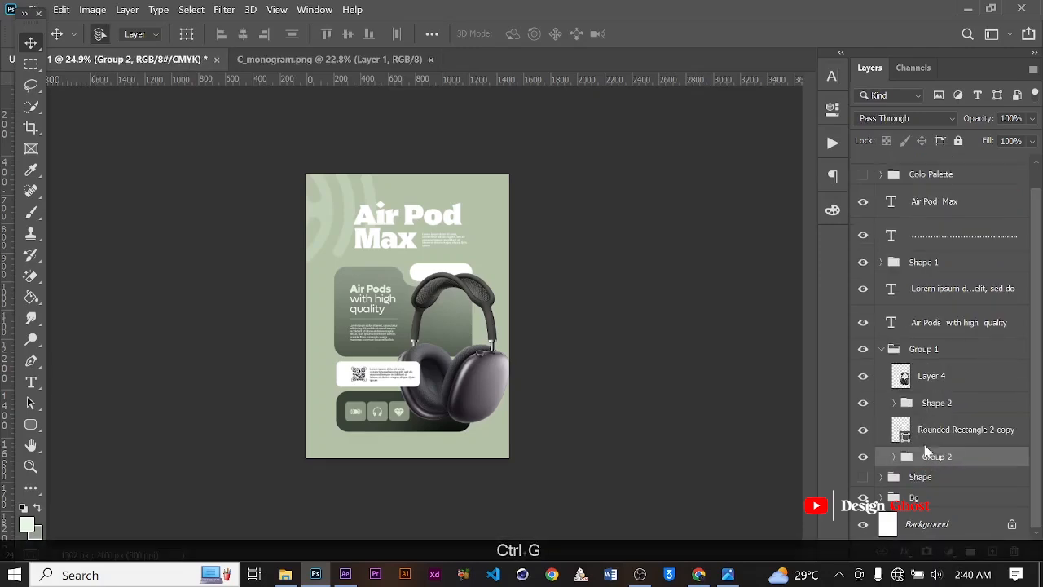
{"action": "double_click", "coordinate": [934, 457]}
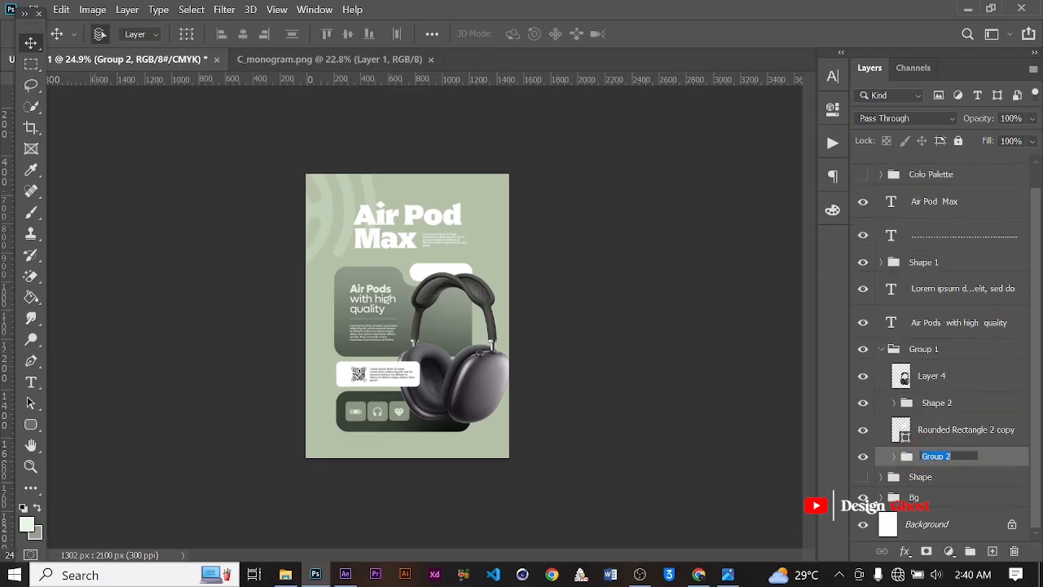
{"action": "type", "text": "Sha"}
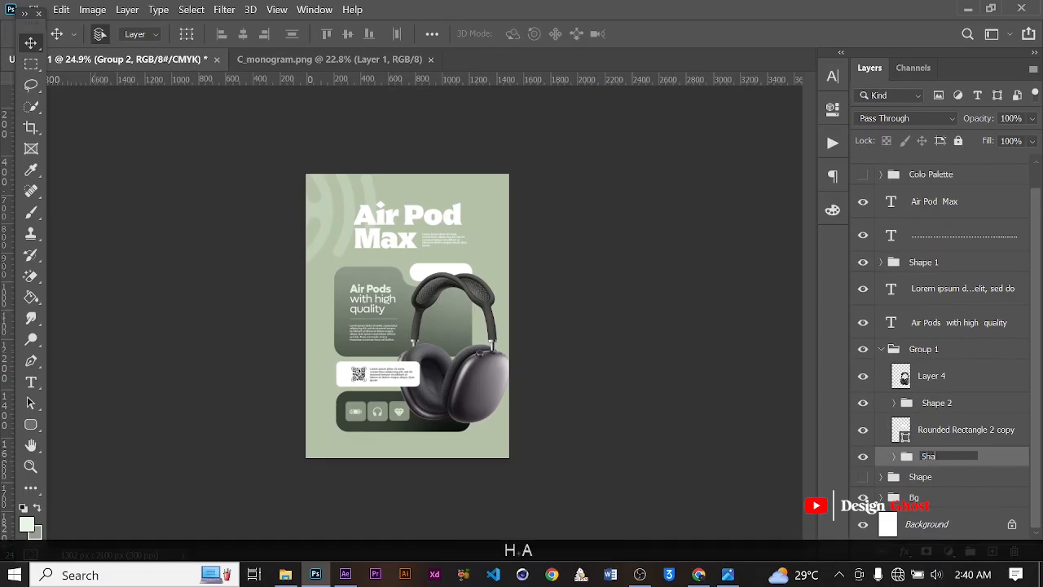
{"action": "type", "text": "pe 3"}
{"action": "key", "text": "Return"}
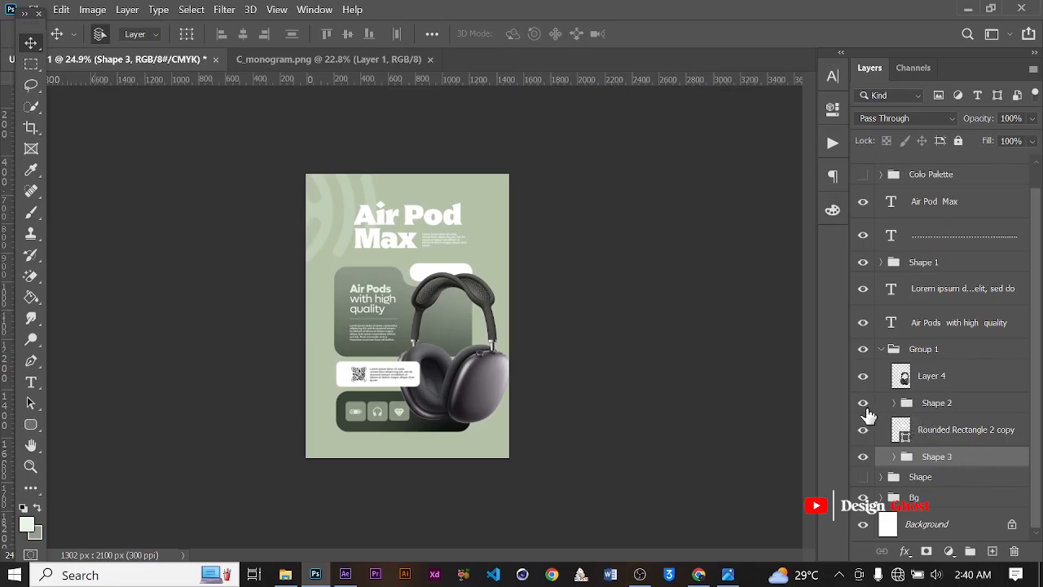
Step: Collapse Group 1 and check what Group 1, Bg and Shape 1 contain by toggling their visibility
{"action": "left_click", "coordinate": [882, 352]}
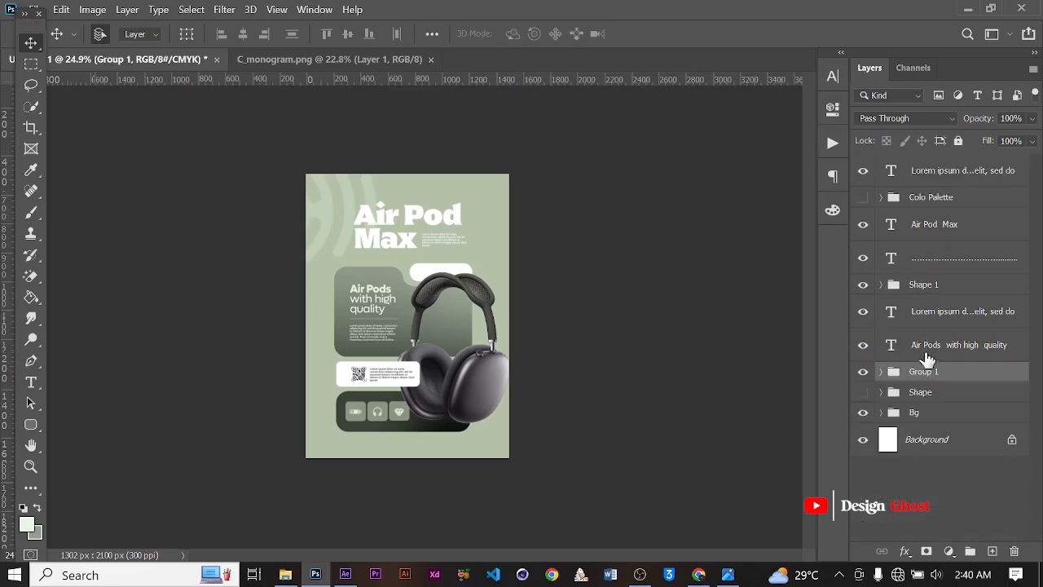
{"action": "left_click", "coordinate": [864, 373]}
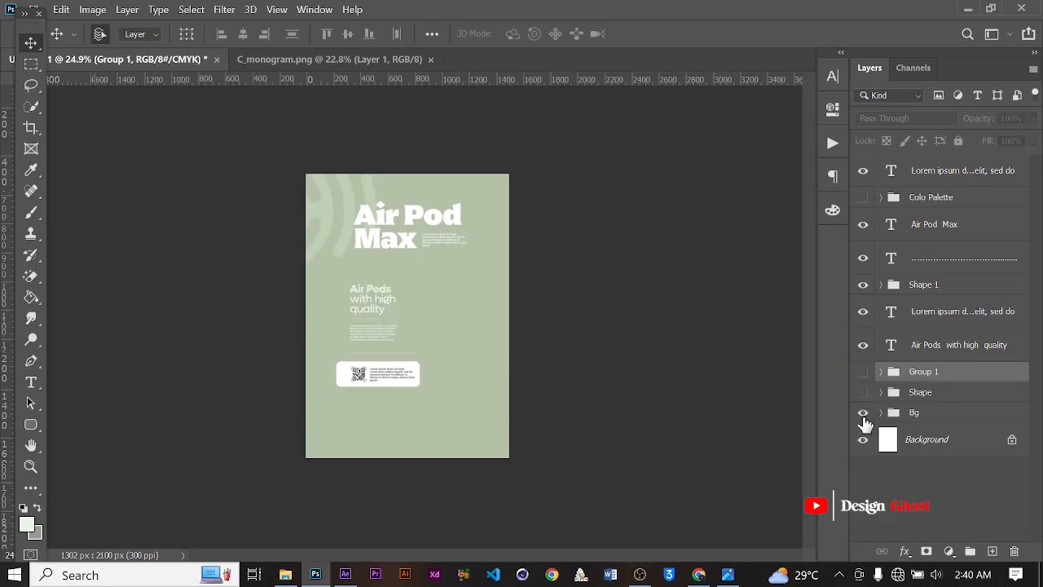
{"action": "left_click", "coordinate": [864, 414]}
{"action": "left_click", "coordinate": [864, 416]}
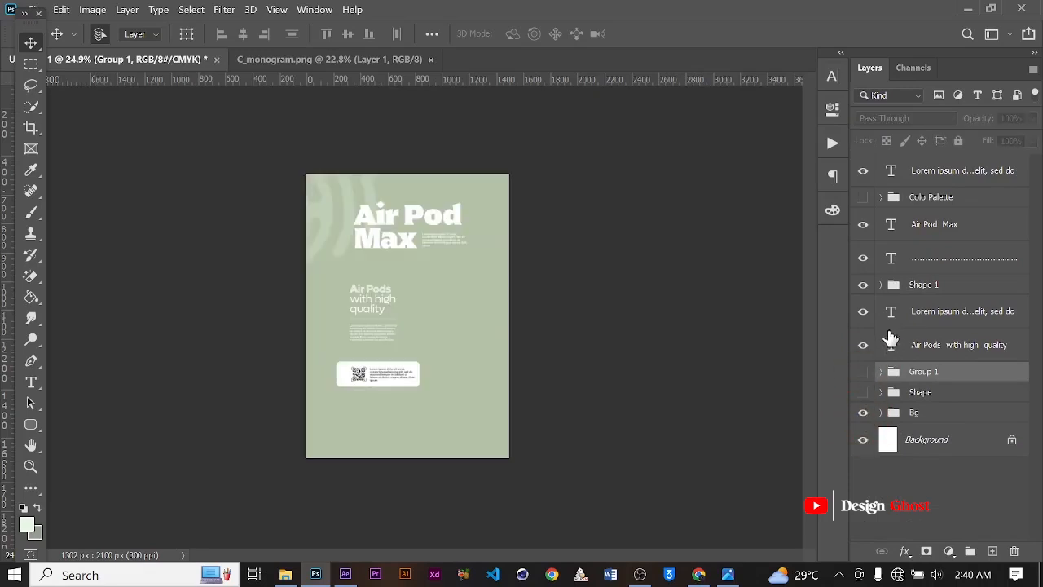
{"action": "left_click", "coordinate": [863, 284]}
{"action": "left_click", "coordinate": [863, 284]}
{"action": "left_click", "coordinate": [864, 374]}
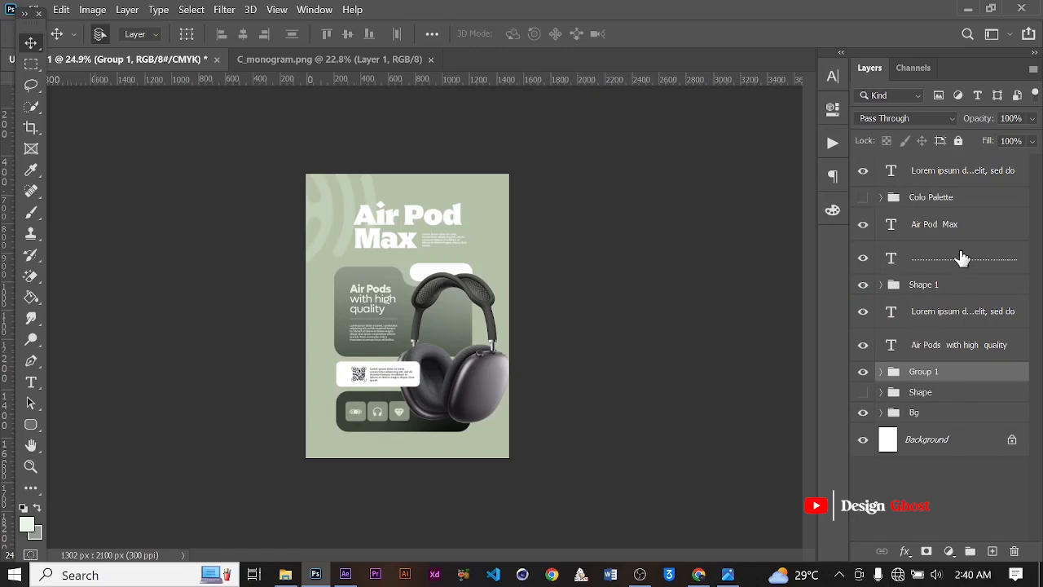
Step: Group the Air Pod Max title with the Lorem ipsum paragraph beside it and name the group Text
{"action": "left_click", "coordinate": [863, 228]}
{"action": "left_click", "coordinate": [863, 229]}
{"action": "left_click", "coordinate": [929, 227]}
{"action": "left_click", "coordinate": [864, 311]}
{"action": "left_click", "coordinate": [864, 311]}
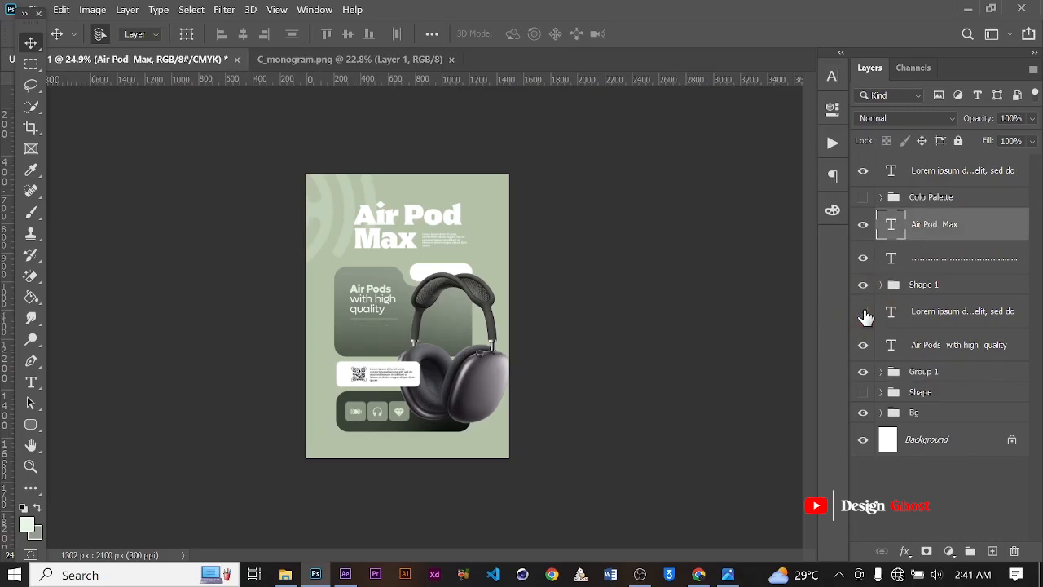
{"action": "left_click", "coordinate": [864, 312]}
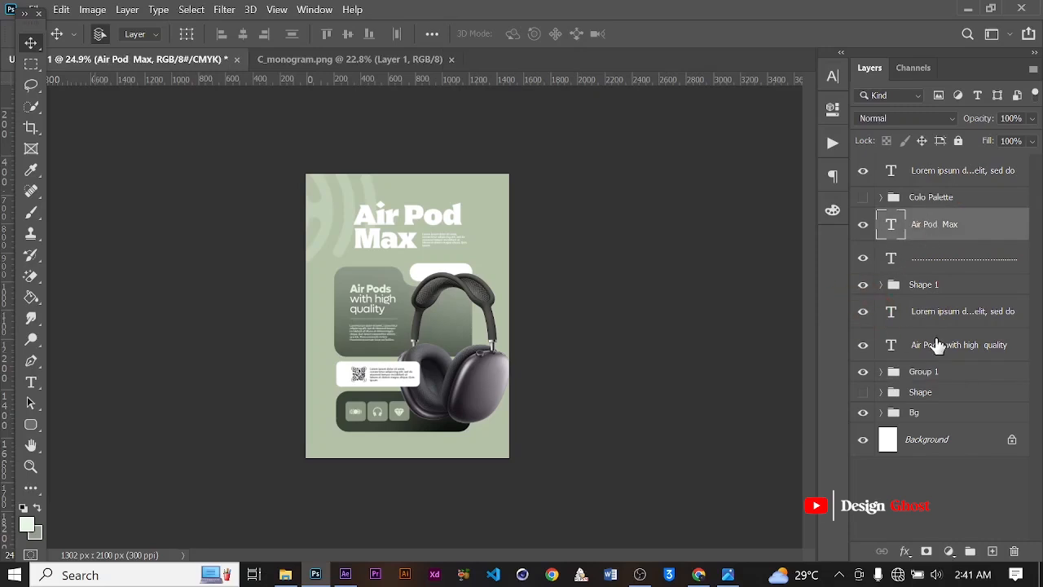
{"action": "left_click", "coordinate": [936, 174], "text": "ctrl"}
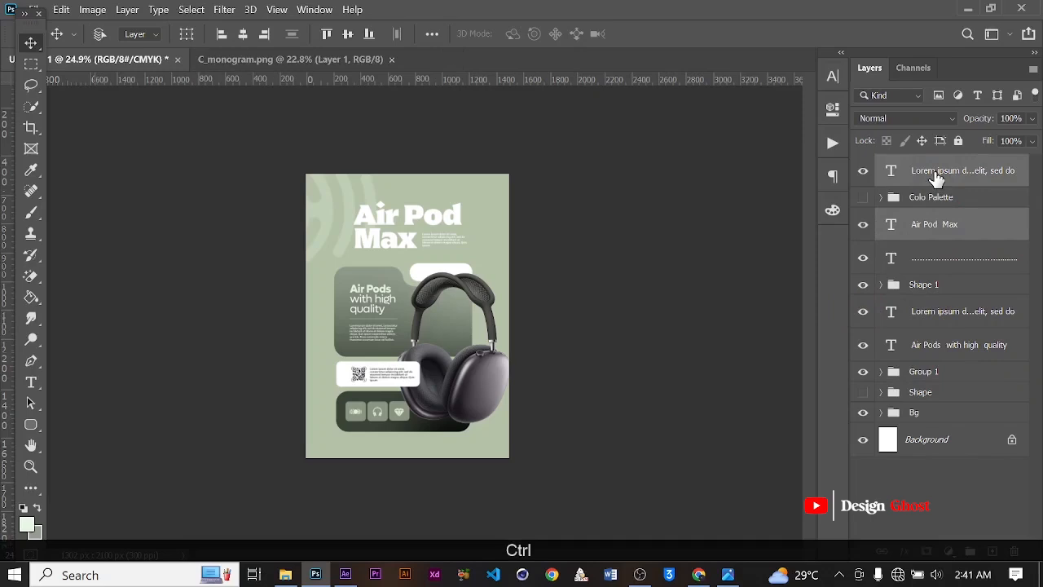
{"action": "key", "text": "ctrl+g"}
{"action": "double_click", "coordinate": [925, 164]}
{"action": "type", "text": "Text"}
{"action": "key", "text": "Return"}
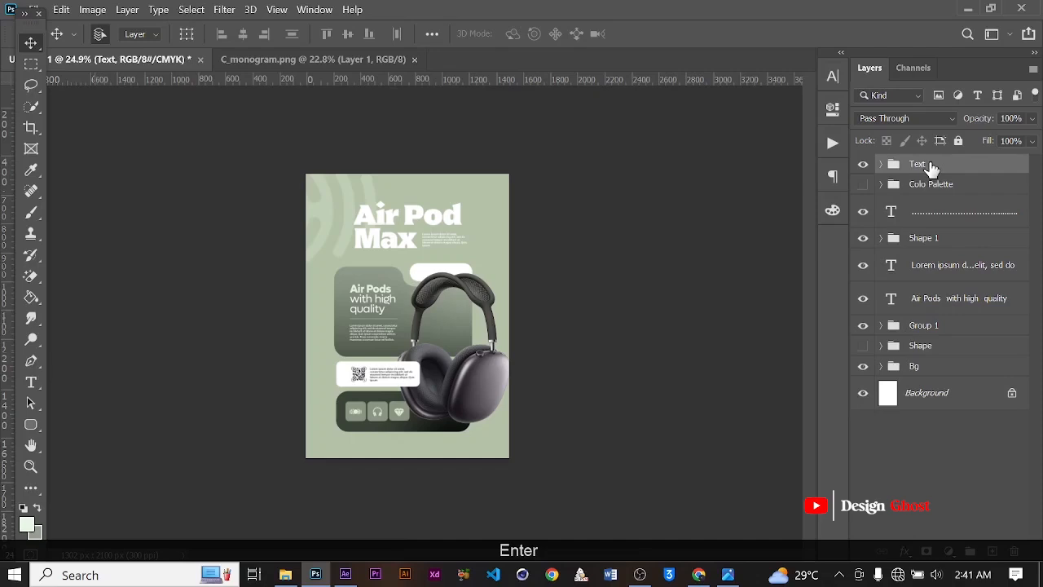
Step: Group the dotted line, the remaining Lorem ipsum paragraph and the "Air Pods with high quality" text, naming the group Text 2
{"action": "left_click", "coordinate": [923, 220]}
{"action": "left_click", "coordinate": [948, 265], "text": "ctrl"}
{"action": "left_click", "coordinate": [945, 300], "text": "ctrl"}
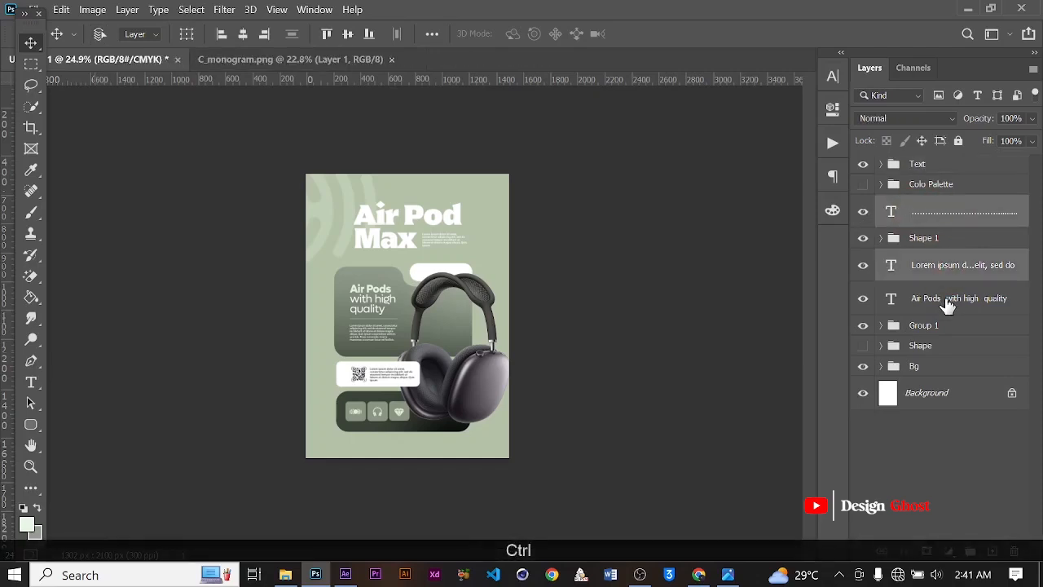
{"action": "key", "text": "ctrl+g"}
{"action": "double_click", "coordinate": [924, 205]}
{"action": "type", "text": "Text"}
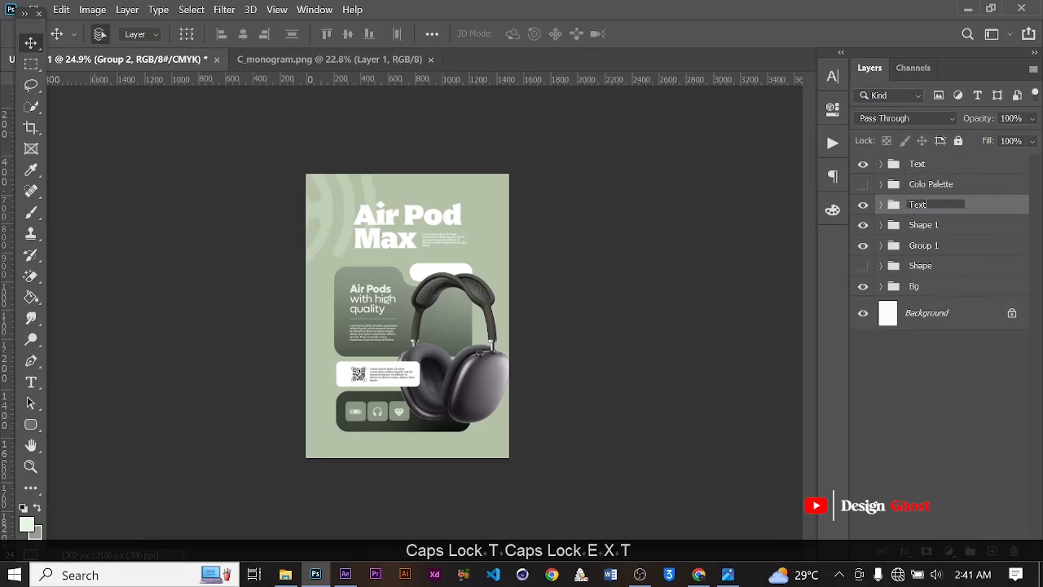
{"action": "type", "text": "2"}
{"action": "key", "text": "BackSpace"}
{"action": "type", "text": "2"}
{"action": "key", "text": "Return"}
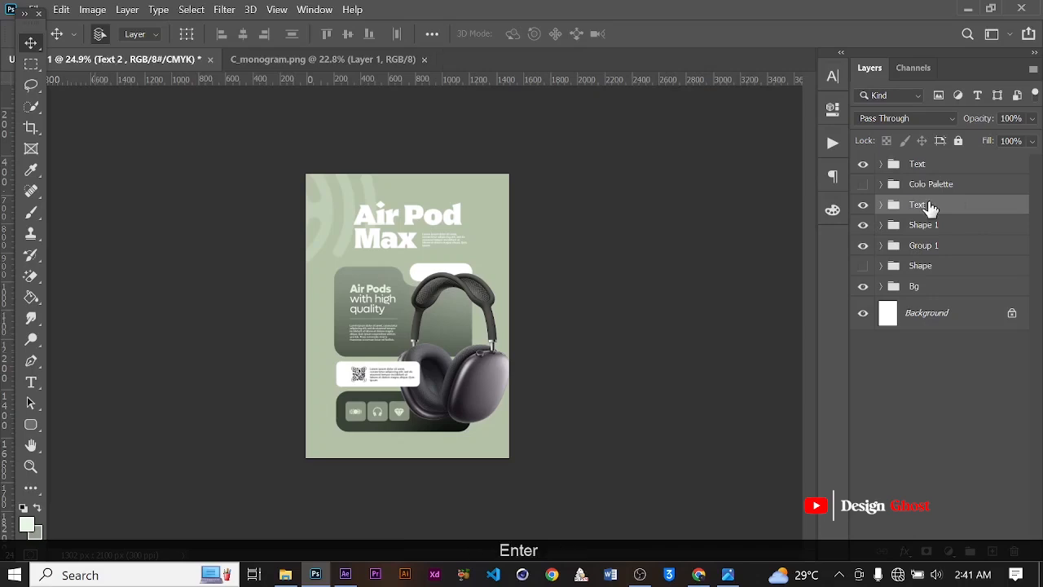
Step: Hide all the groups above Bg and select the Bg group
{"action": "scroll", "coordinate": [423, 296], "scroll_direction": "down", "scroll_amount": 3}
{"action": "scroll", "coordinate": [424, 295], "scroll_direction": "up", "scroll_amount": 3}
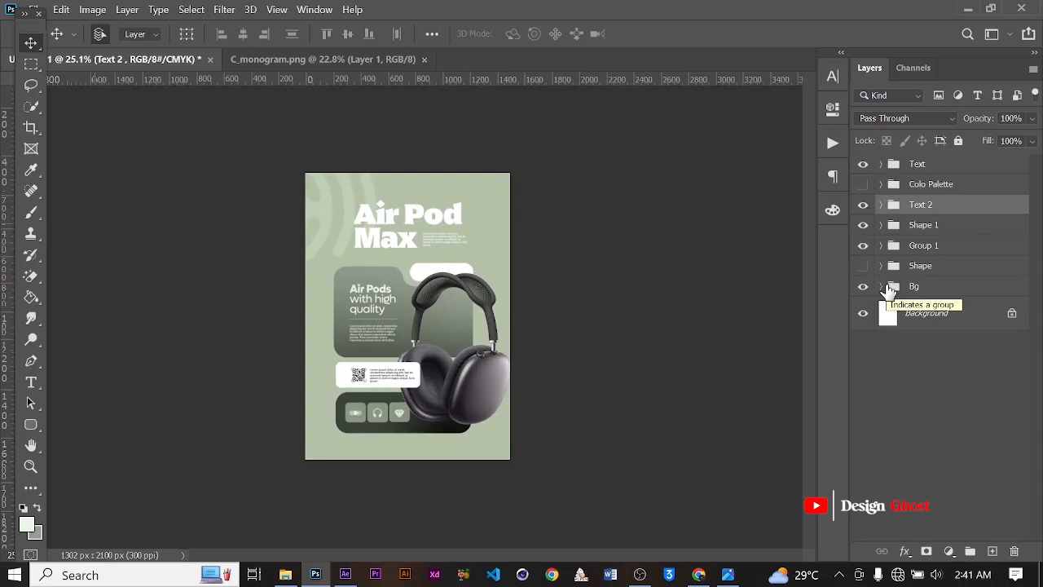
{"action": "left_click_drag", "start_coordinate": [864, 164], "coordinate": [925, 305]}
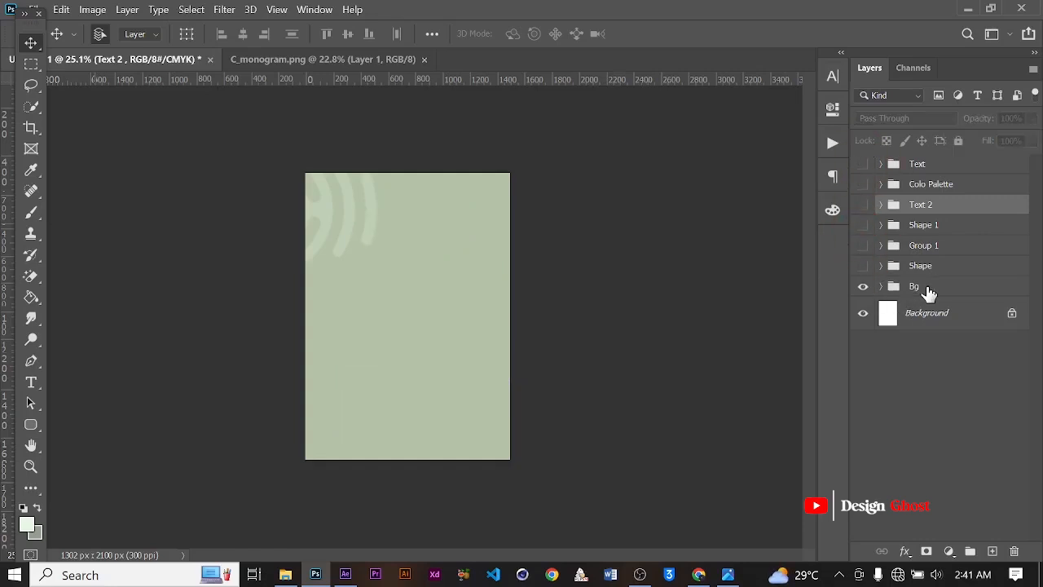
{"action": "left_click", "coordinate": [932, 292]}
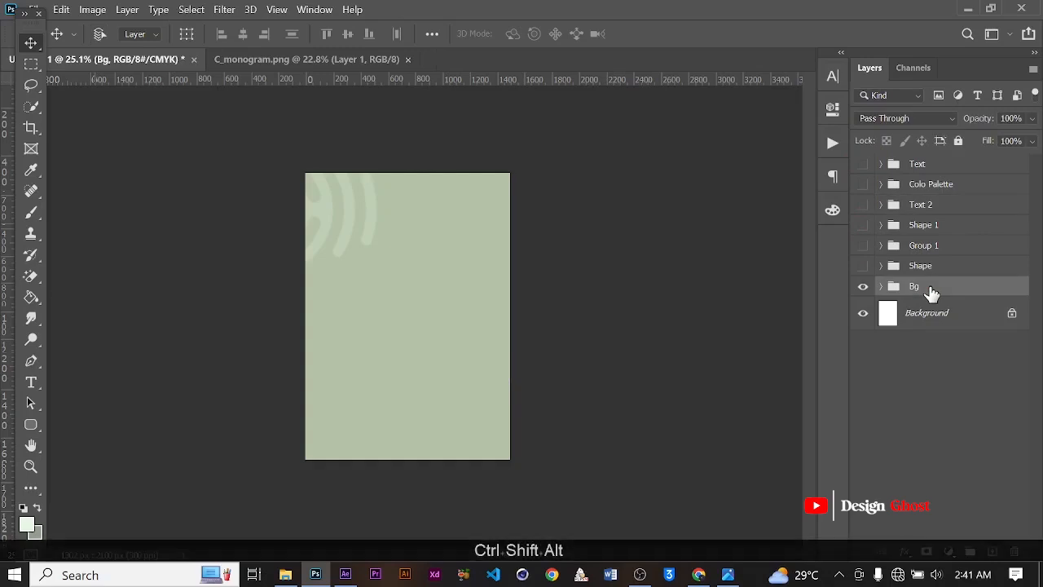
Step: Export the visible background as a PNG named Bg into the Animate folder inside Downloads > Air Pod
{"action": "key", "text": "ctrl+shift+alt+w"}
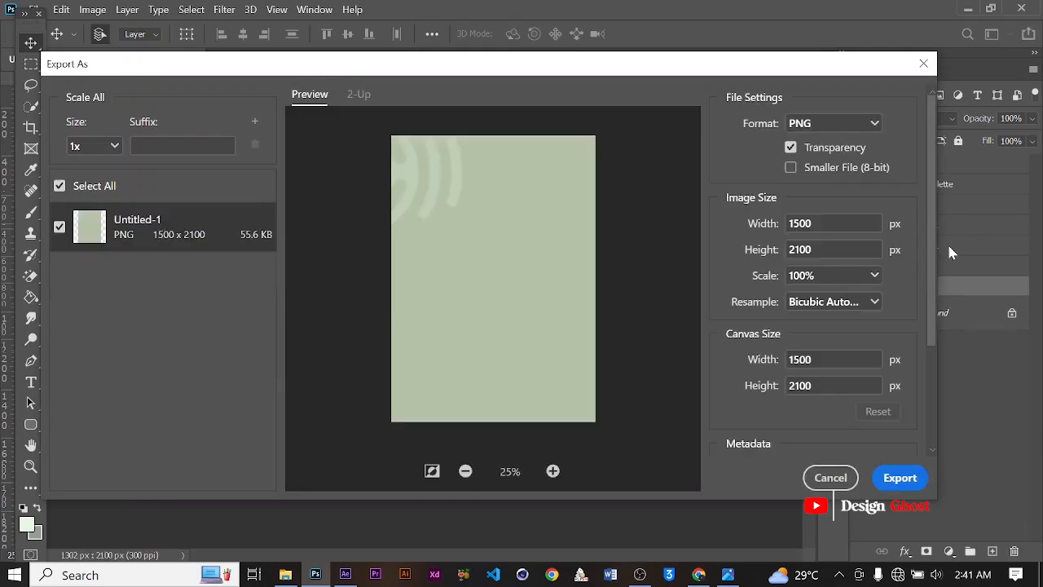
{"action": "left_click", "coordinate": [904, 478]}
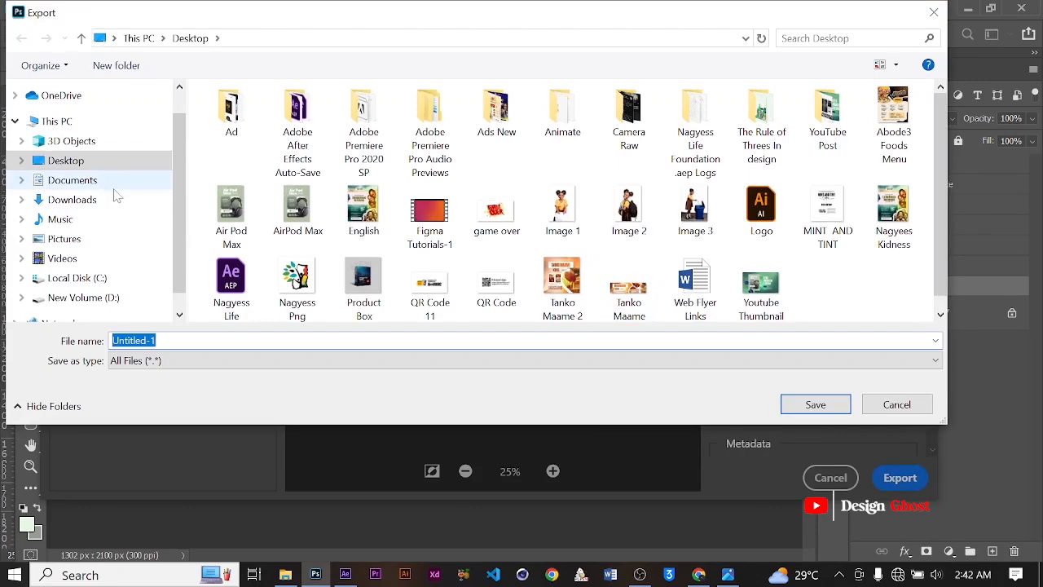
{"action": "left_click", "coordinate": [108, 181]}
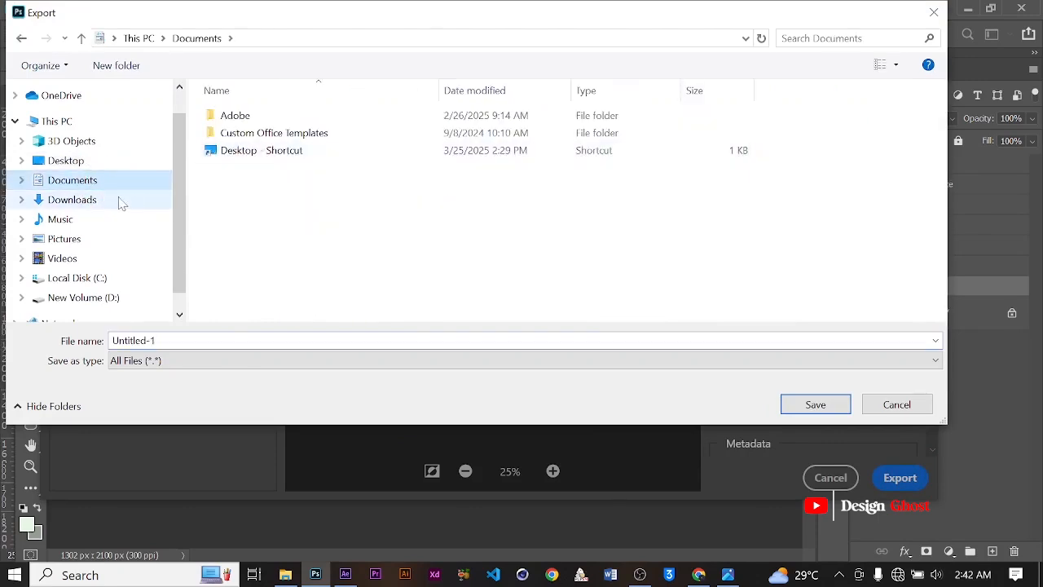
{"action": "left_click", "coordinate": [126, 200]}
{"action": "double_click", "coordinate": [436, 147]}
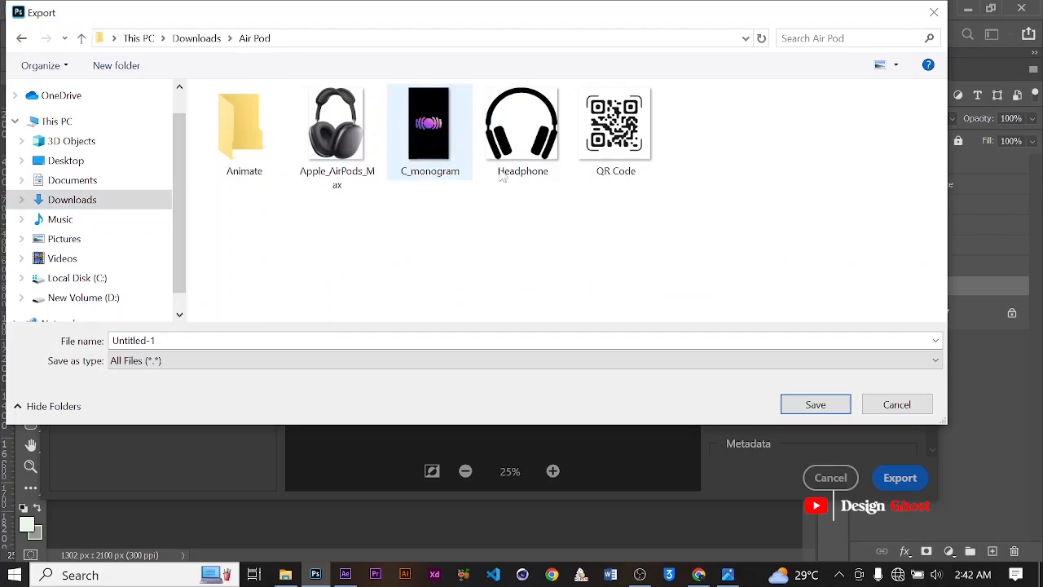
{"action": "double_click", "coordinate": [248, 147]}
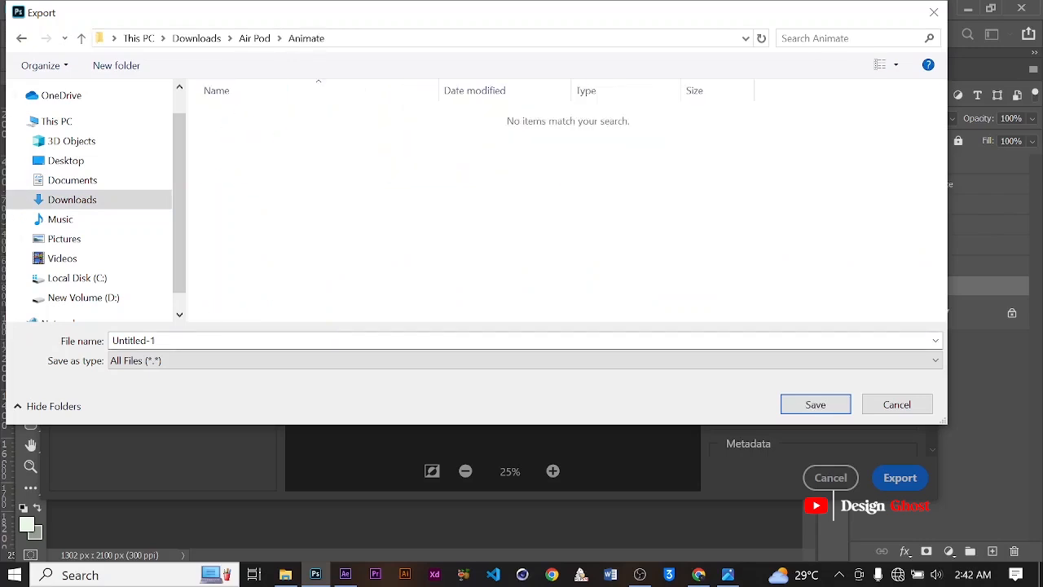
{"action": "left_click", "coordinate": [212, 341]}
{"action": "type", "text": "Bg"}
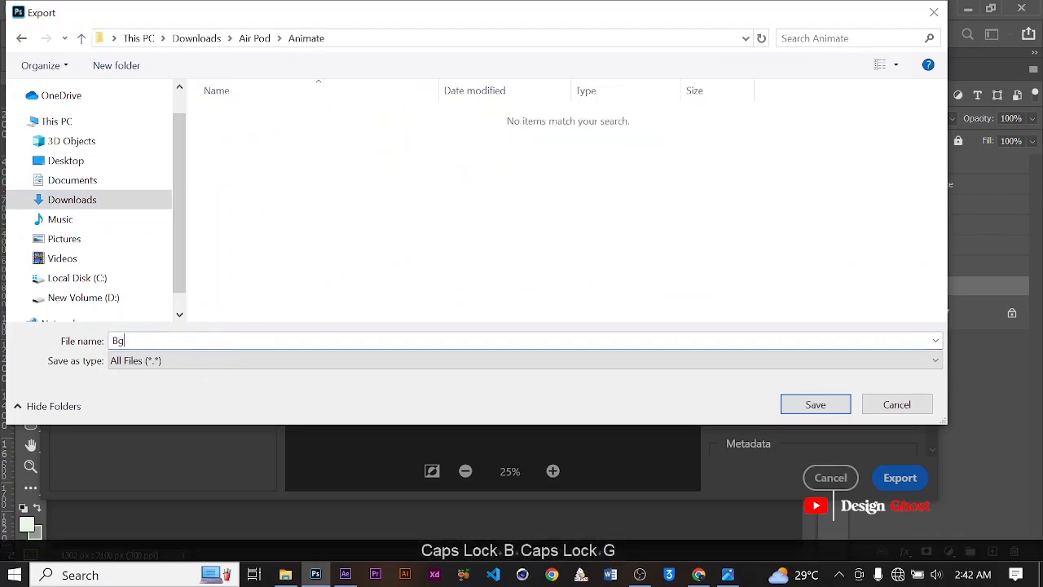
{"action": "key", "text": "Return"}
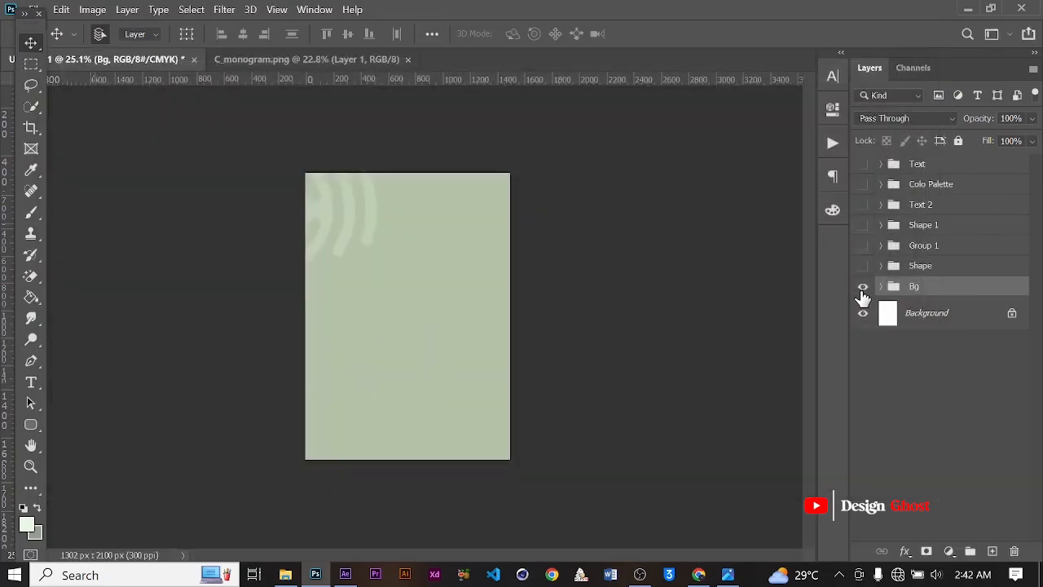
Step: Unlock the white Background layer, and hide it and the Bg group so that only the Shape group shows
{"action": "left_click", "coordinate": [863, 286]}
{"action": "left_click", "coordinate": [881, 245]}
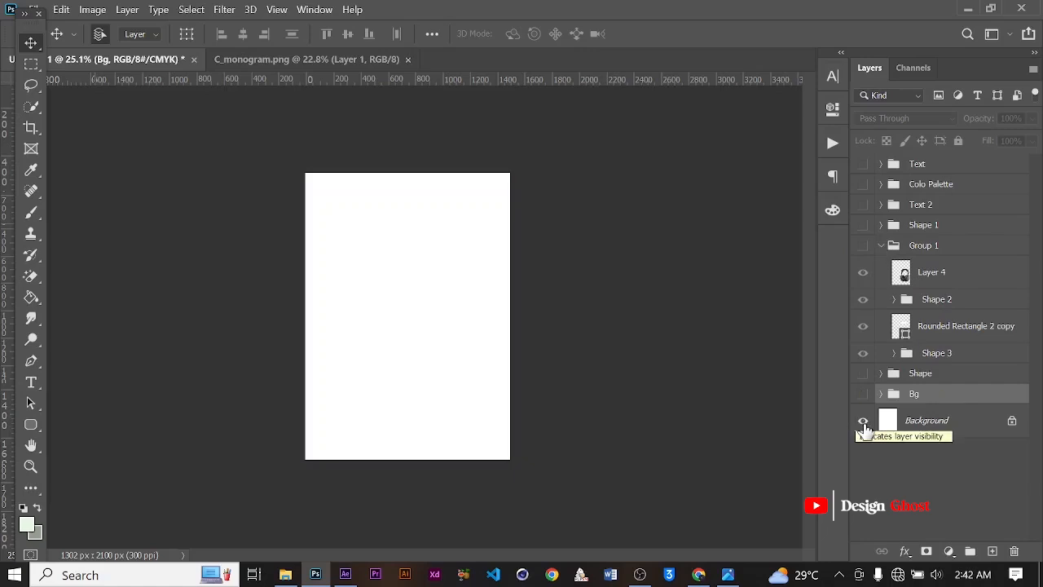
{"action": "left_click", "coordinate": [864, 424]}
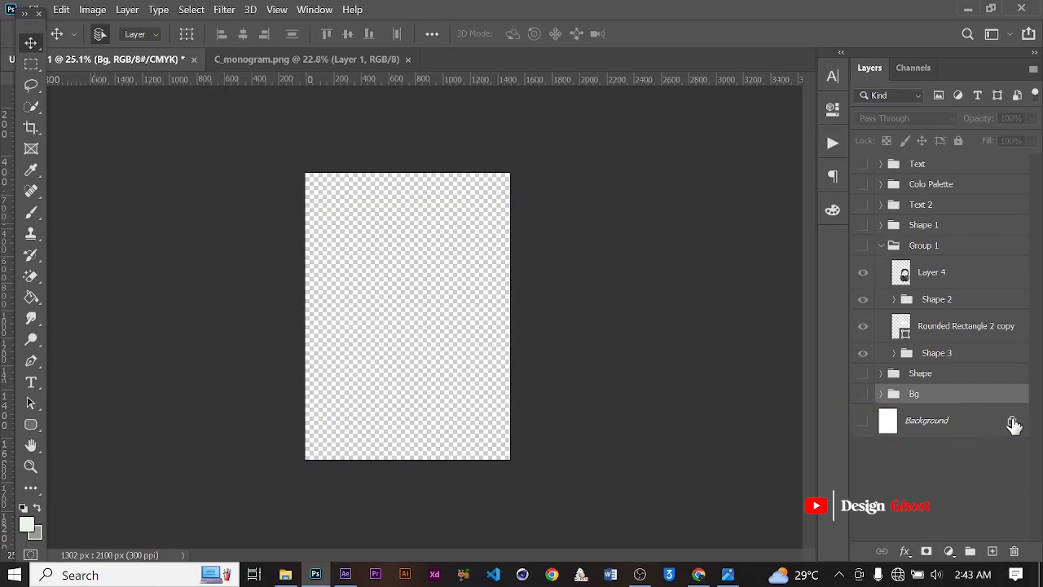
{"action": "left_click", "coordinate": [1014, 424]}
{"action": "left_click", "coordinate": [864, 421]}
{"action": "left_click", "coordinate": [863, 377]}
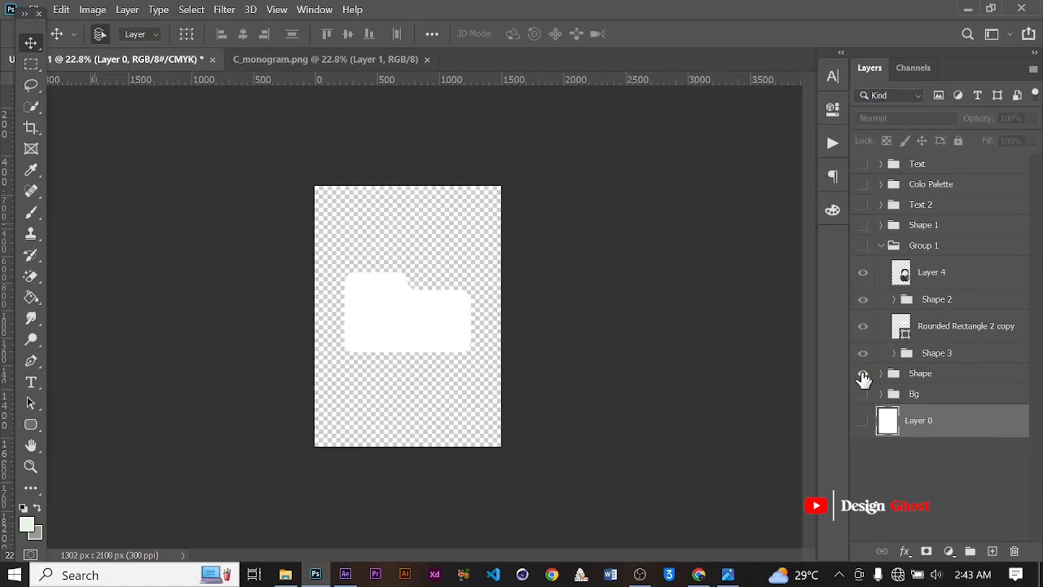
Step: Hide the Shape group, show Group 1, and hide its Layer 4, Shape 2 and Rounded Rectangle 2 copy so only Shape 3 shows
{"action": "left_click", "coordinate": [863, 373]}
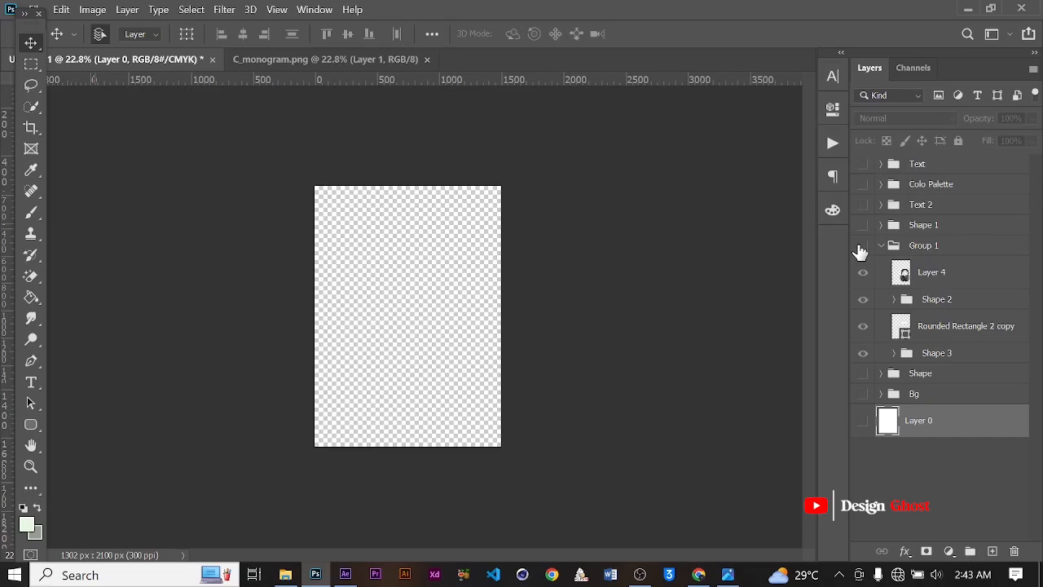
{"action": "left_click", "coordinate": [862, 246]}
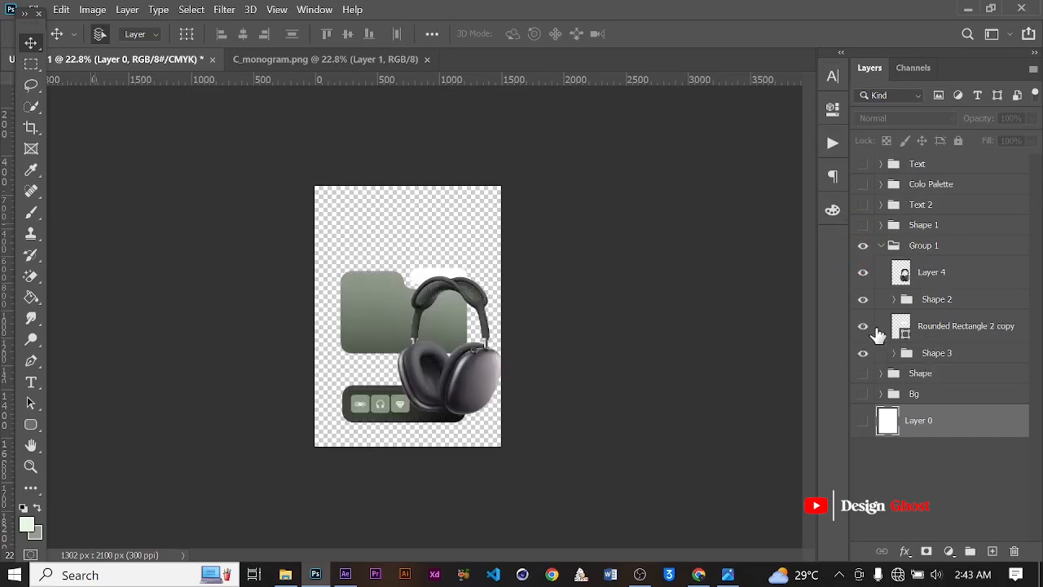
{"action": "left_click", "coordinate": [863, 328]}
{"action": "left_click", "coordinate": [863, 273]}
{"action": "left_click", "coordinate": [863, 300]}
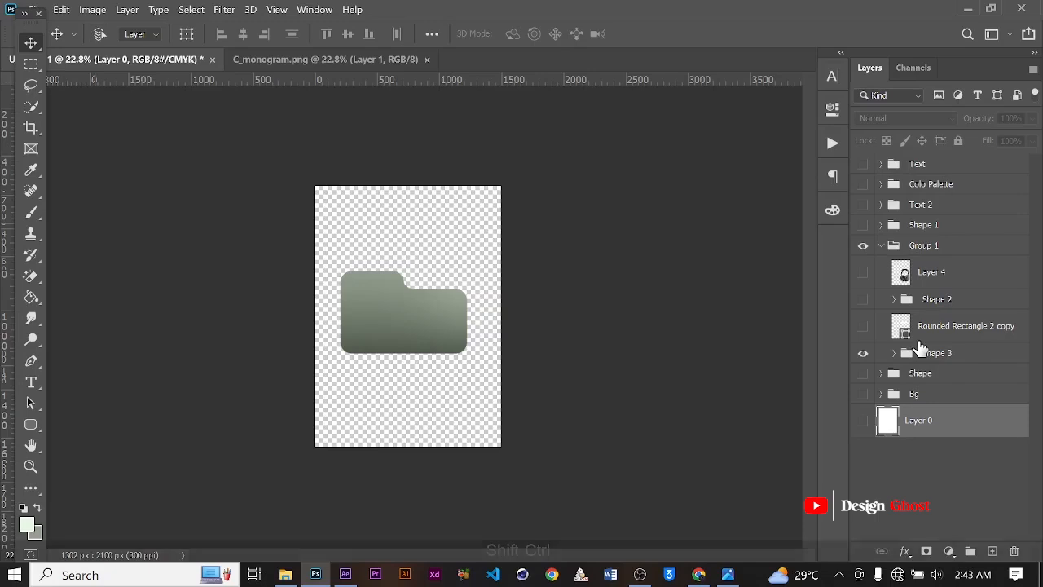
Step: Export the visible Shape 3 artwork as a PNG named 1 into the Animate folder inside Downloads > Air Pod
{"action": "key", "text": "ctrl+shift+alt+w"}
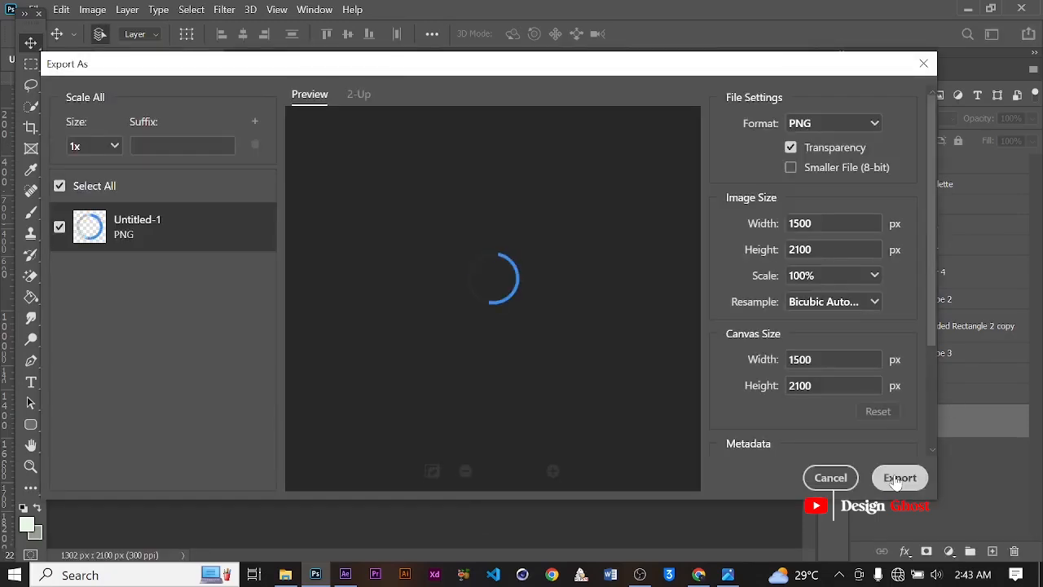
{"action": "left_click", "coordinate": [899, 478]}
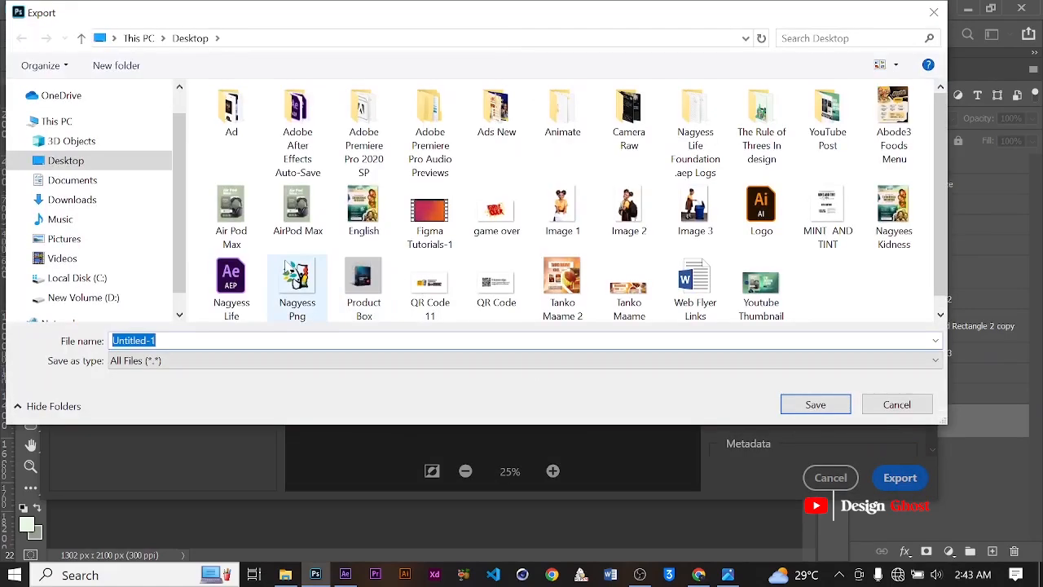
{"action": "left_click", "coordinate": [119, 199]}
{"action": "double_click", "coordinate": [429, 131]}
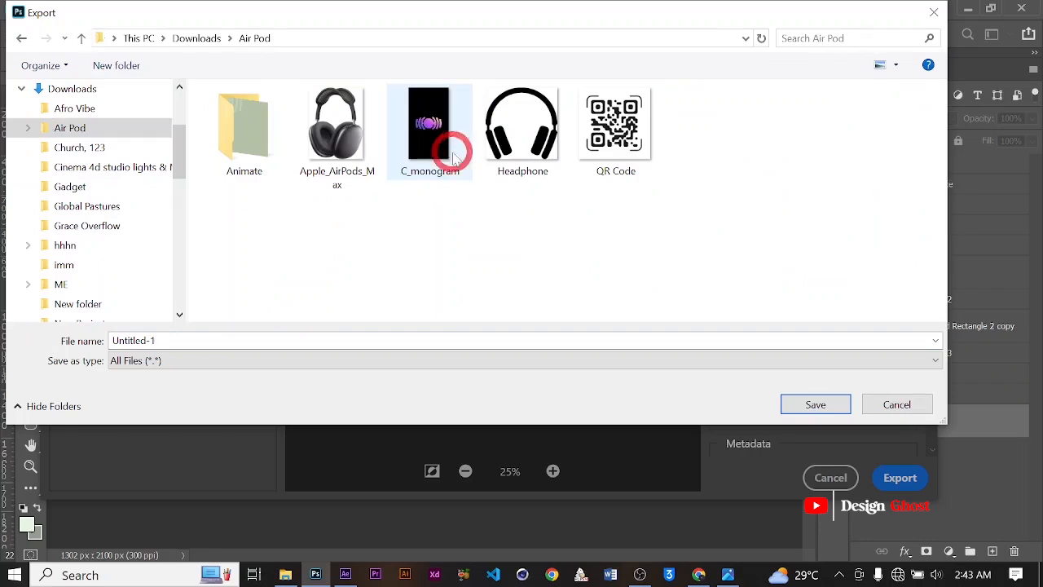
{"action": "double_click", "coordinate": [238, 123]}
{"action": "type", "text": "1"}
{"action": "key", "text": "Return"}
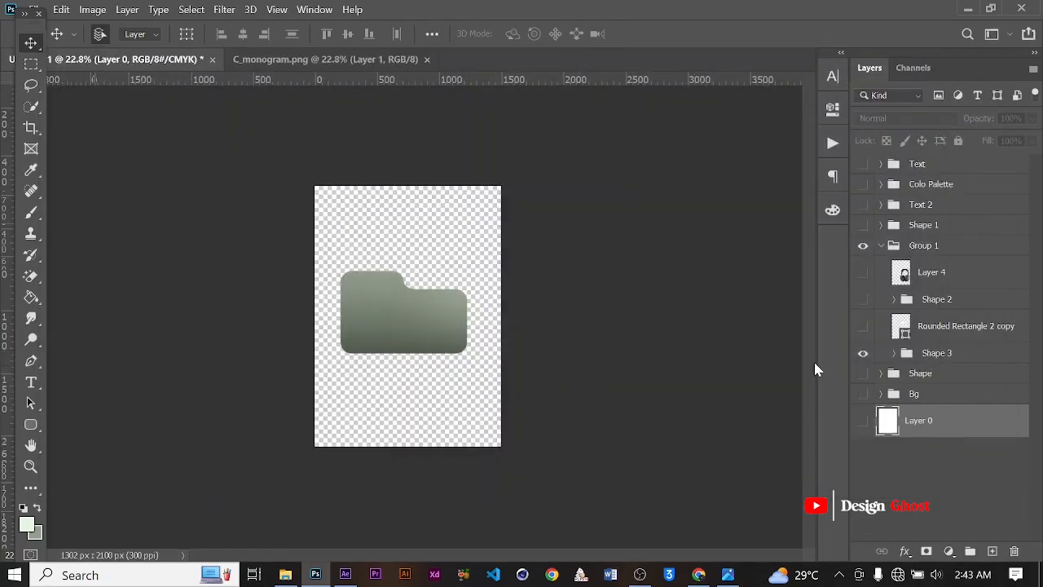
Step: Show only Rounded Rectangle 2 copy instead of Shape 3, and export it as a PNG named 2 into Downloads > Air Pod
{"action": "left_click", "coordinate": [863, 355]}
{"action": "left_click", "coordinate": [863, 326]}
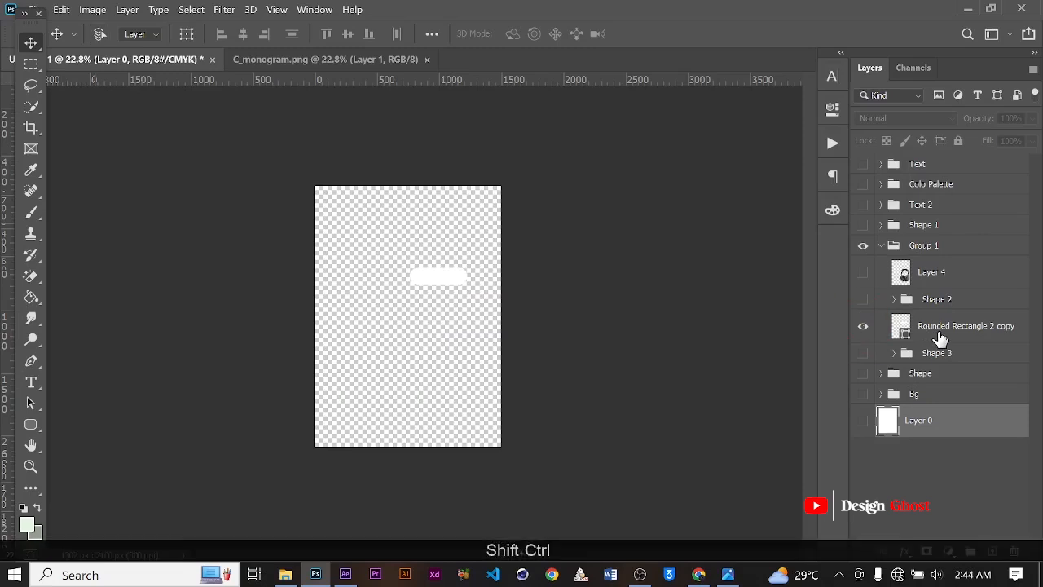
{"action": "key", "text": "ctrl+shift+alt+w"}
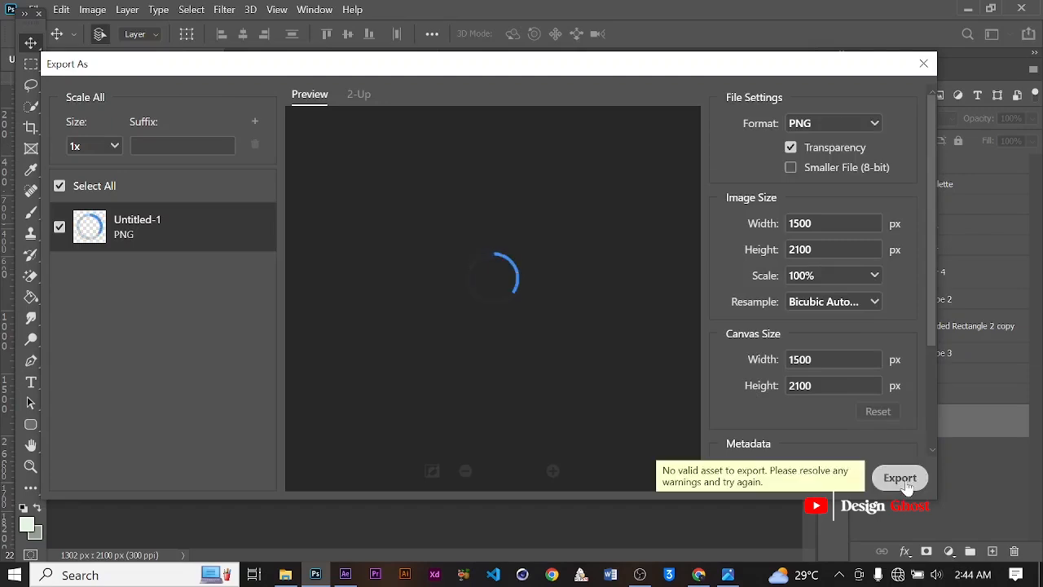
{"action": "left_click", "coordinate": [901, 479]}
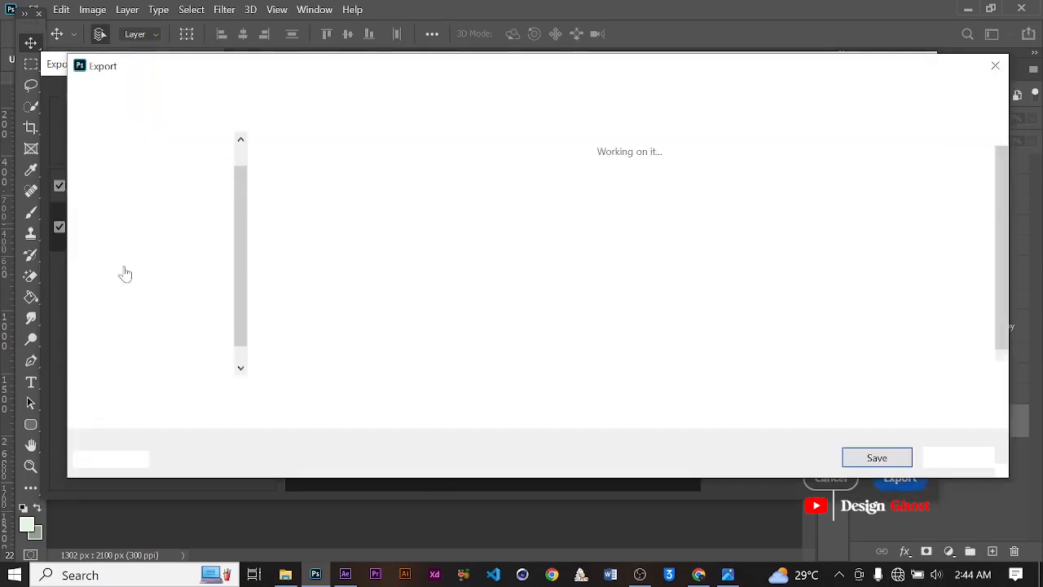
{"action": "left_click", "coordinate": [135, 254]}
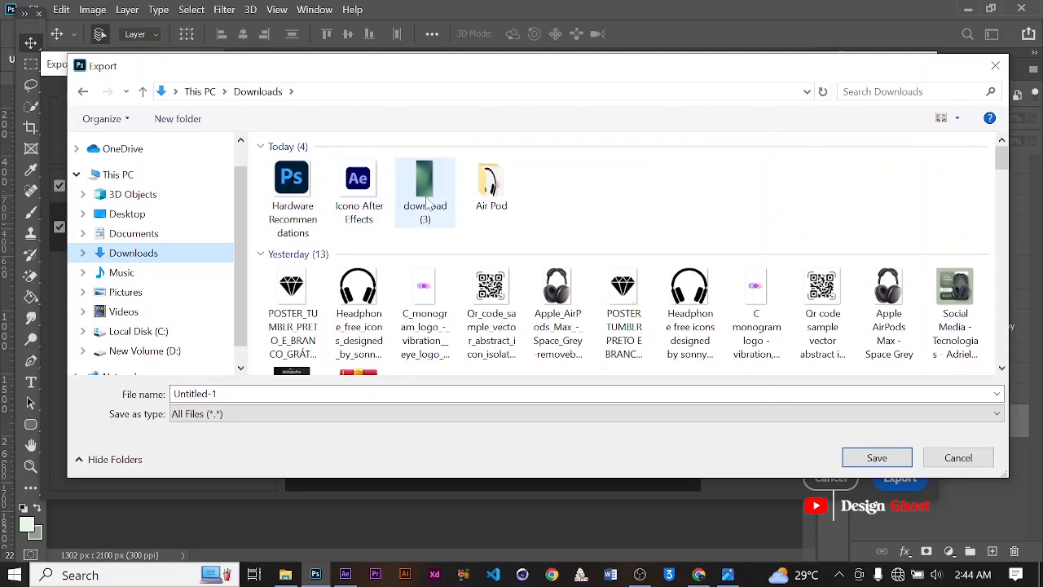
{"action": "double_click", "coordinate": [491, 189]}
{"action": "left_click", "coordinate": [244, 395]}
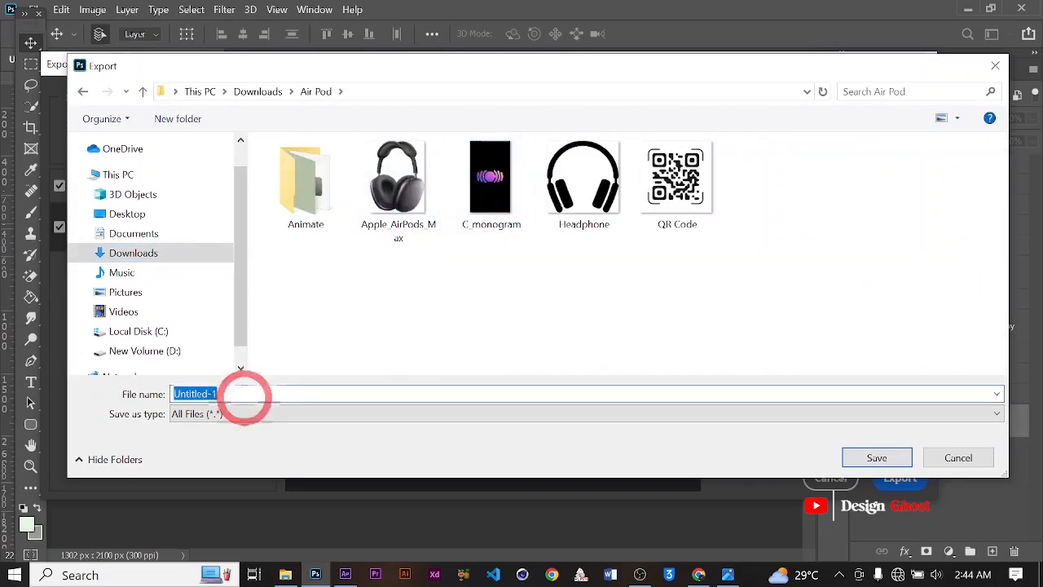
{"action": "type", "text": "2"}
{"action": "key", "text": "Return"}
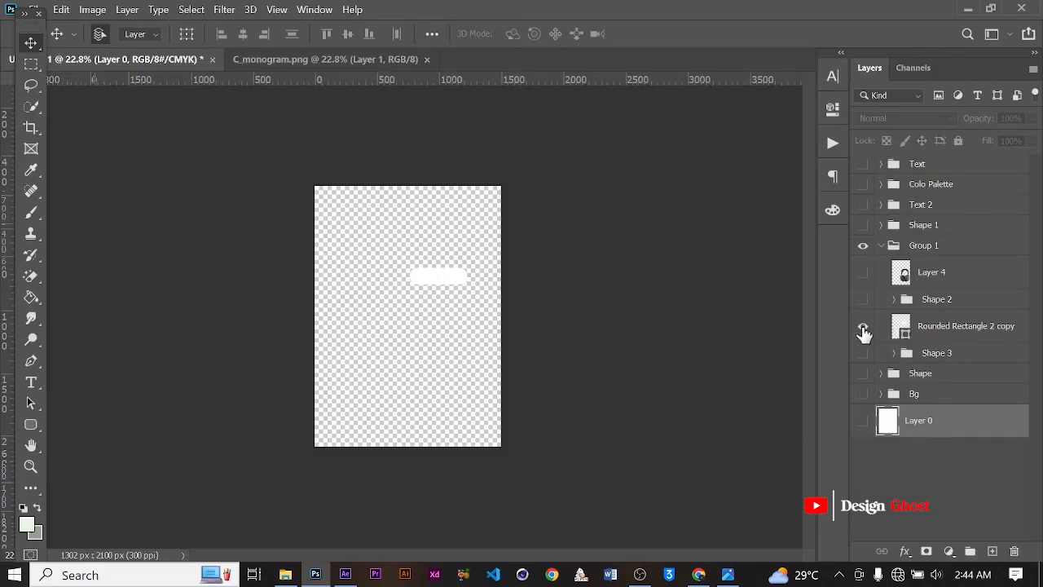
Step: Show only the Shape 2 group in Group 1, and start its PNG export with Downloads > Air Pod as the location
{"action": "left_click", "coordinate": [863, 327]}
{"action": "left_click", "coordinate": [863, 300]}
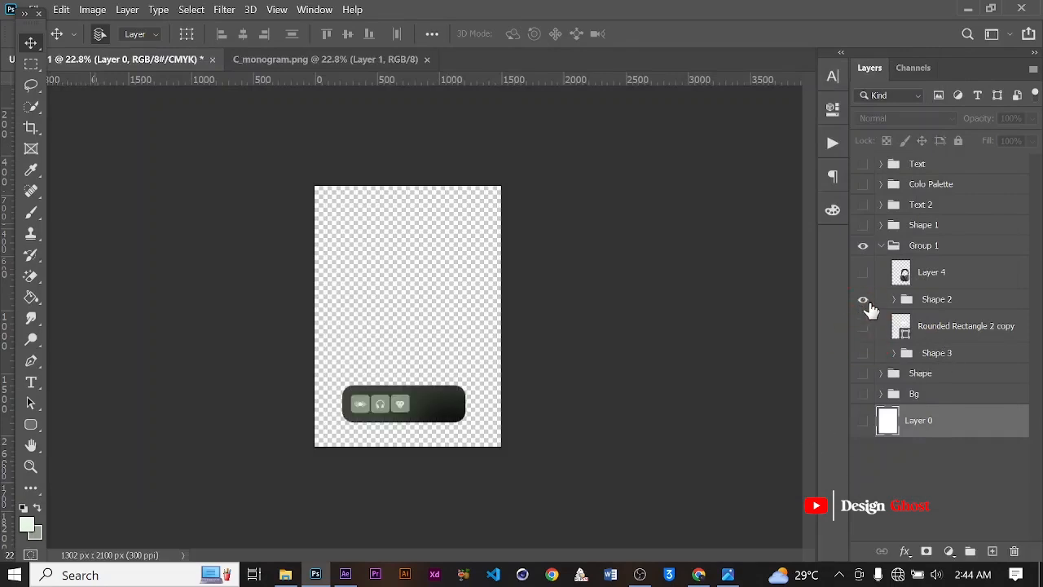
{"action": "left_click", "coordinate": [937, 300]}
{"action": "key", "text": "ctrl+shift+alt+w"}
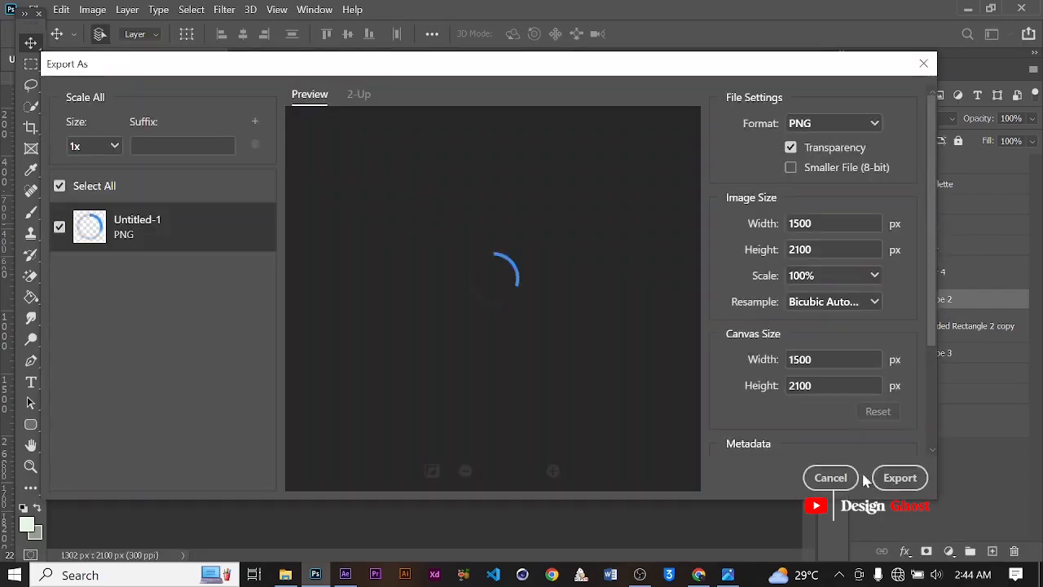
{"action": "left_click", "coordinate": [903, 481]}
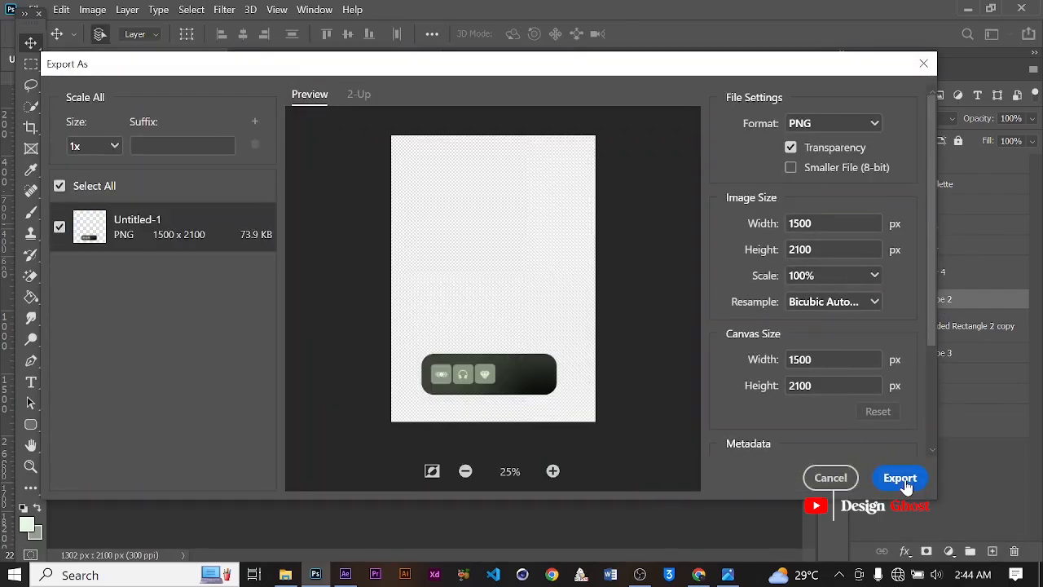
{"action": "left_click", "coordinate": [901, 480]}
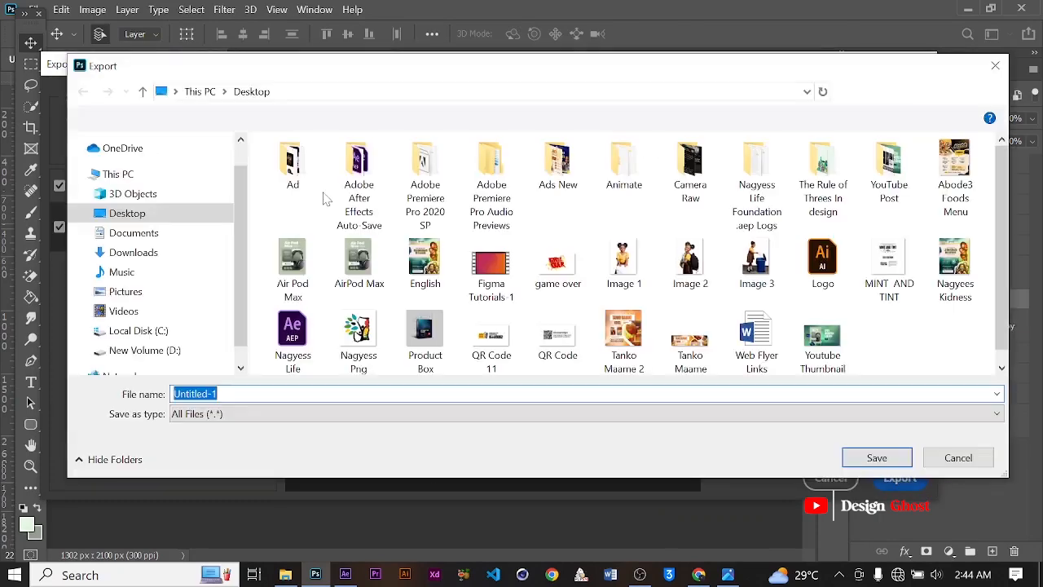
{"action": "left_click", "coordinate": [186, 253]}
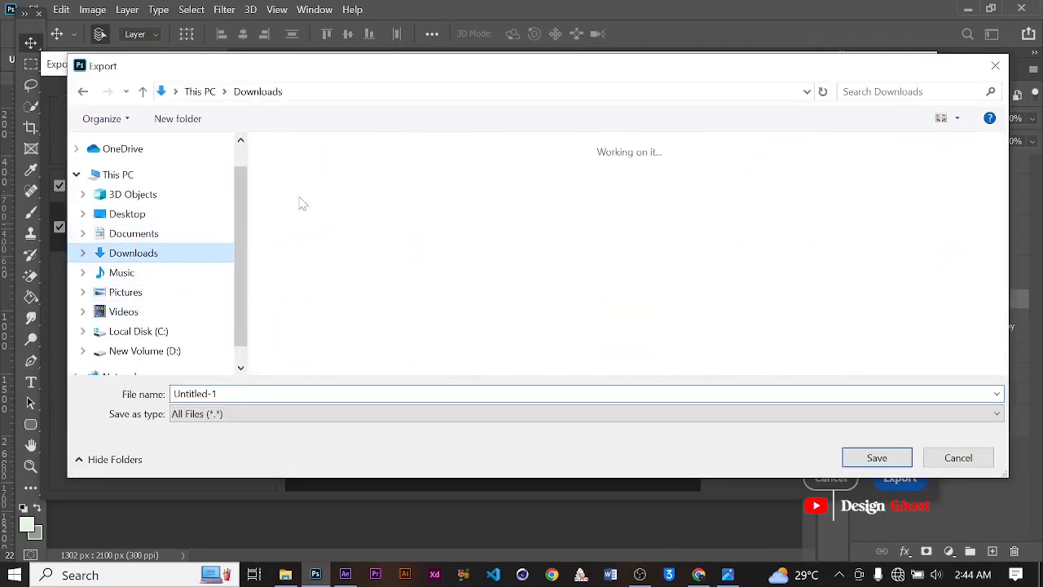
{"action": "double_click", "coordinate": [499, 187]}
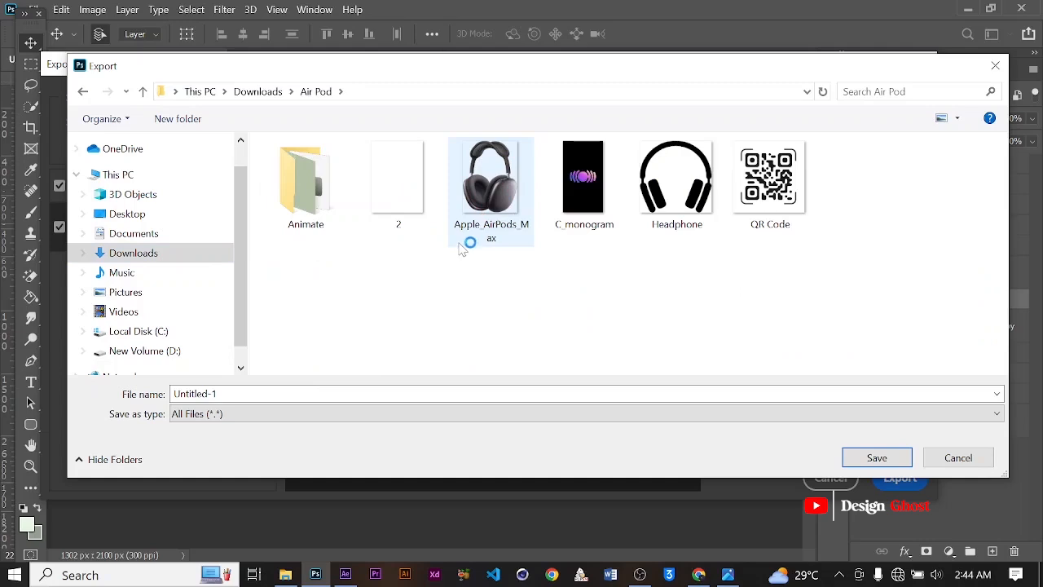
Step: Move the exported file 2 into the Animate folder, and save the Shape 2 export there as 3
{"action": "left_click_drag", "start_coordinate": [410, 190], "coordinate": [316, 200]}
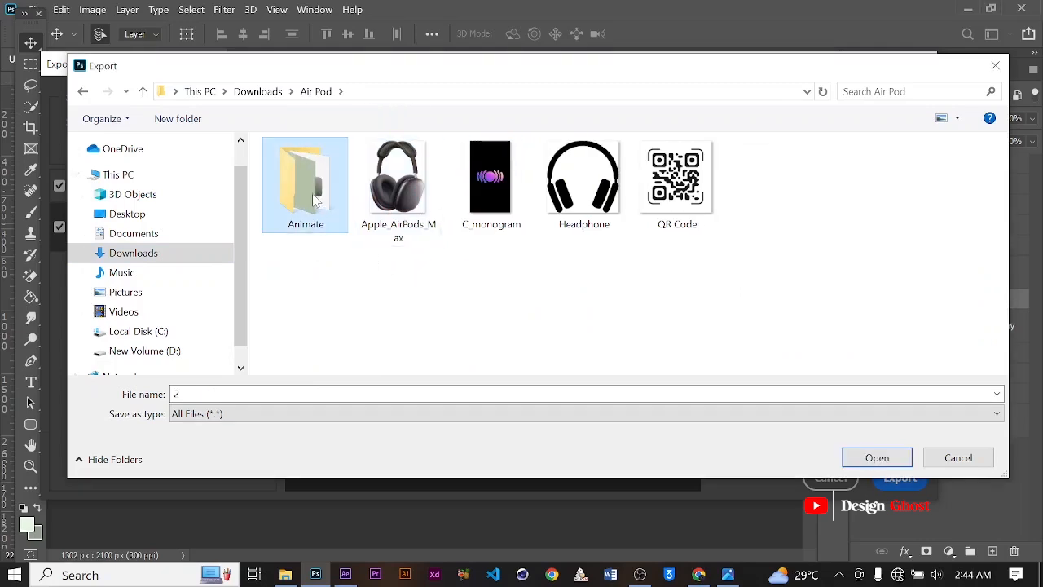
{"action": "double_click", "coordinate": [316, 201]}
{"action": "type", "text": "3"}
{"action": "key", "text": "Return"}
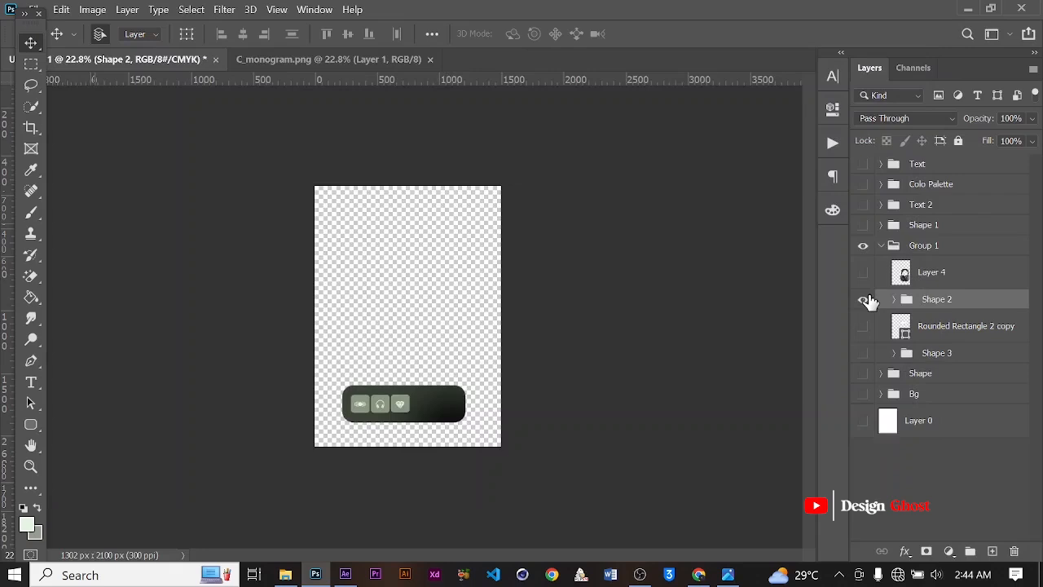
Step: Show only the Layer 4 headphones instead of Shape 2, and export them as a PNG named 4 into the Animate folder
{"action": "left_click", "coordinate": [864, 300]}
{"action": "left_click", "coordinate": [864, 273]}
{"action": "key", "text": "ctrl+shift+alt+w"}
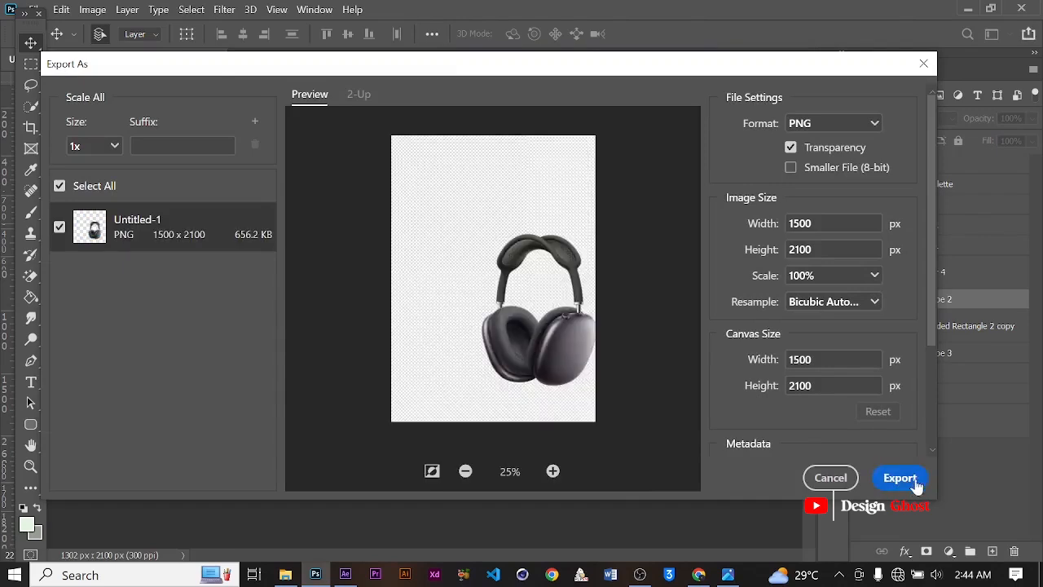
{"action": "left_click", "coordinate": [901, 479]}
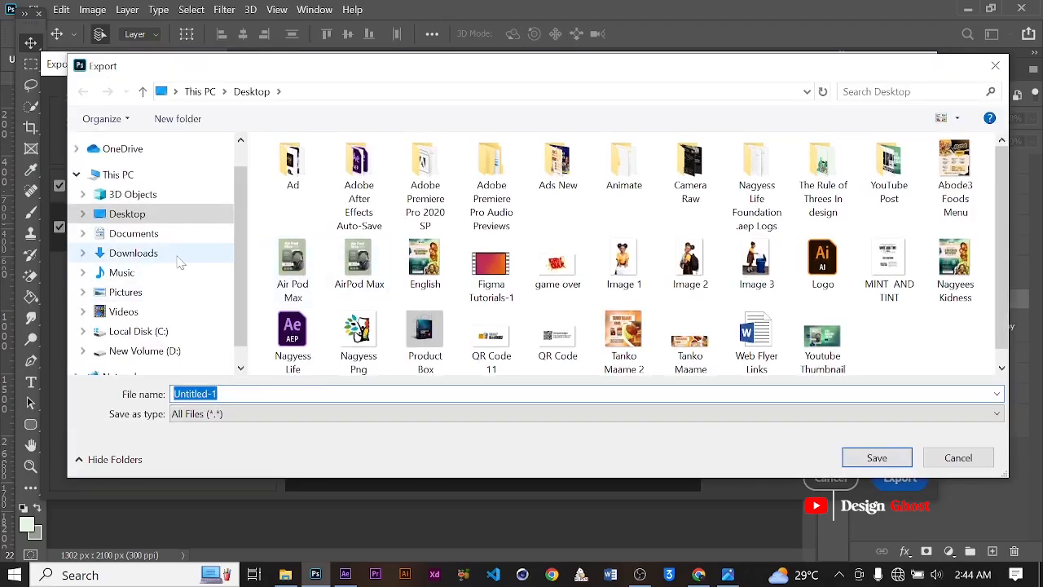
{"action": "left_click", "coordinate": [179, 254]}
{"action": "double_click", "coordinate": [489, 202]}
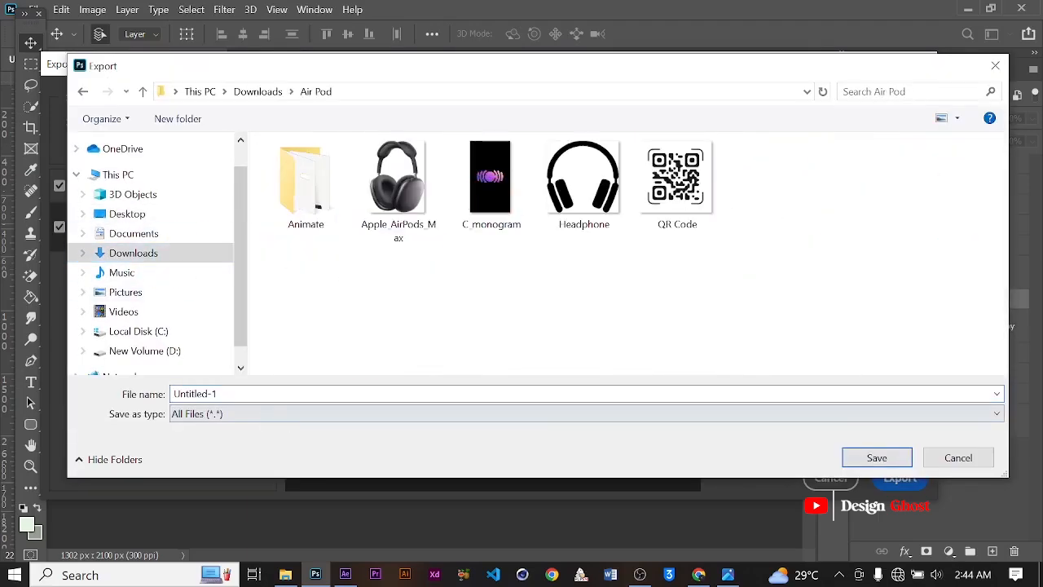
{"action": "left_click", "coordinate": [262, 393]}
{"action": "type", "text": "4"}
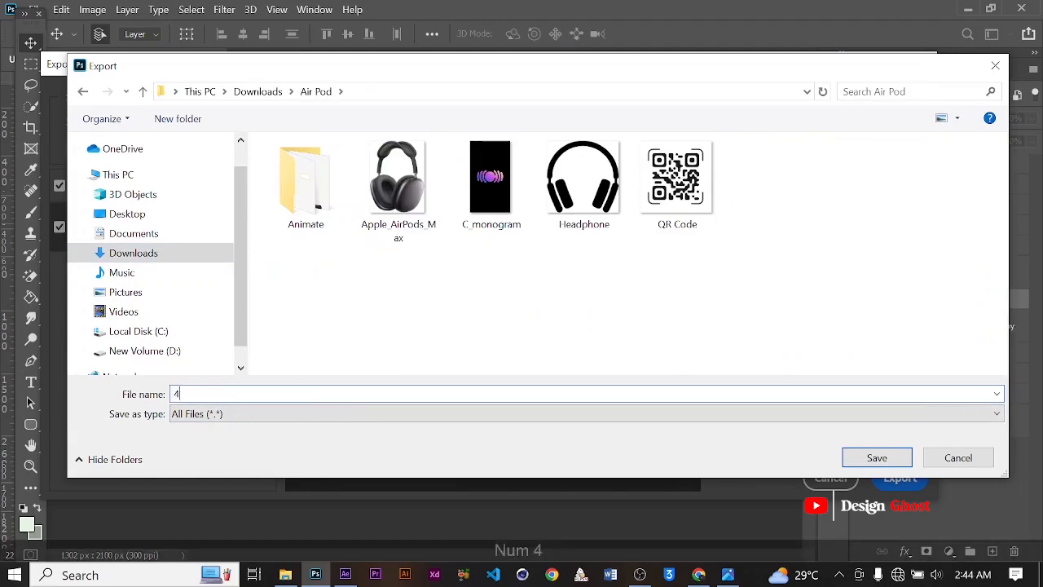
{"action": "double_click", "coordinate": [324, 194]}
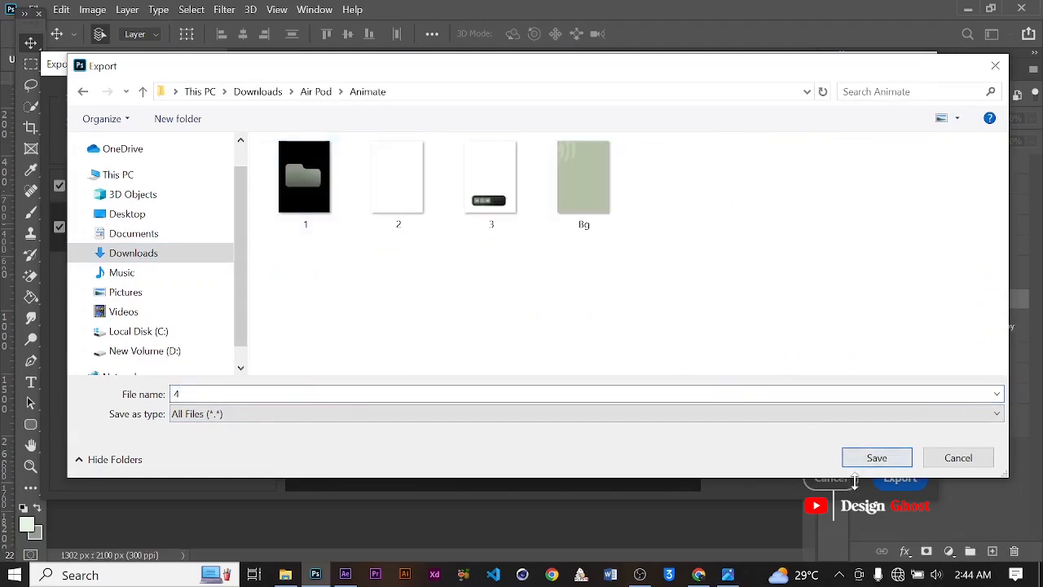
{"action": "left_click", "coordinate": [875, 459]}
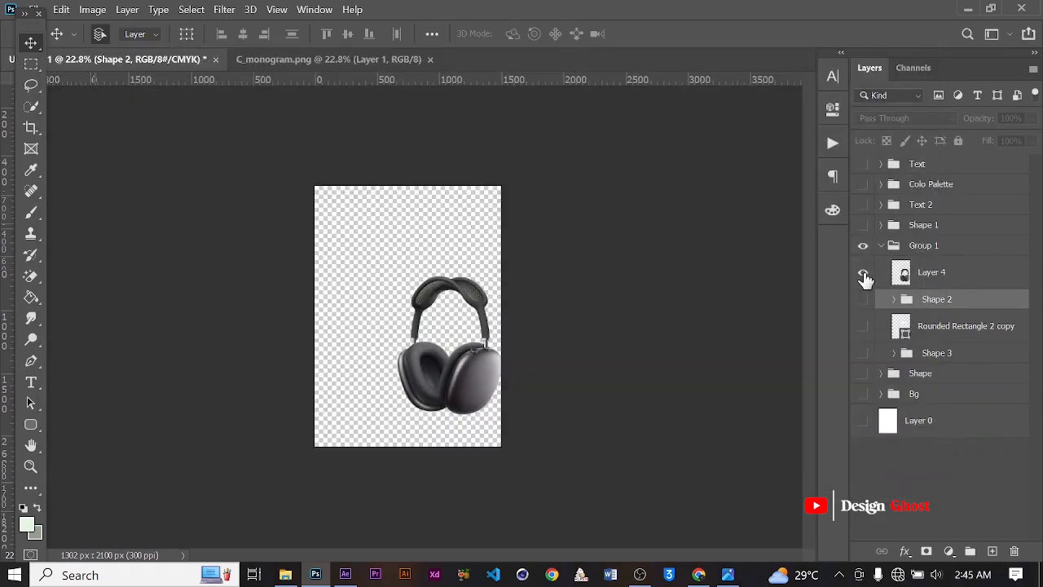
Step: Hide Layer 4, collapse and hide Group 1, and show only the Shape 1 group
{"action": "left_click", "coordinate": [864, 270]}
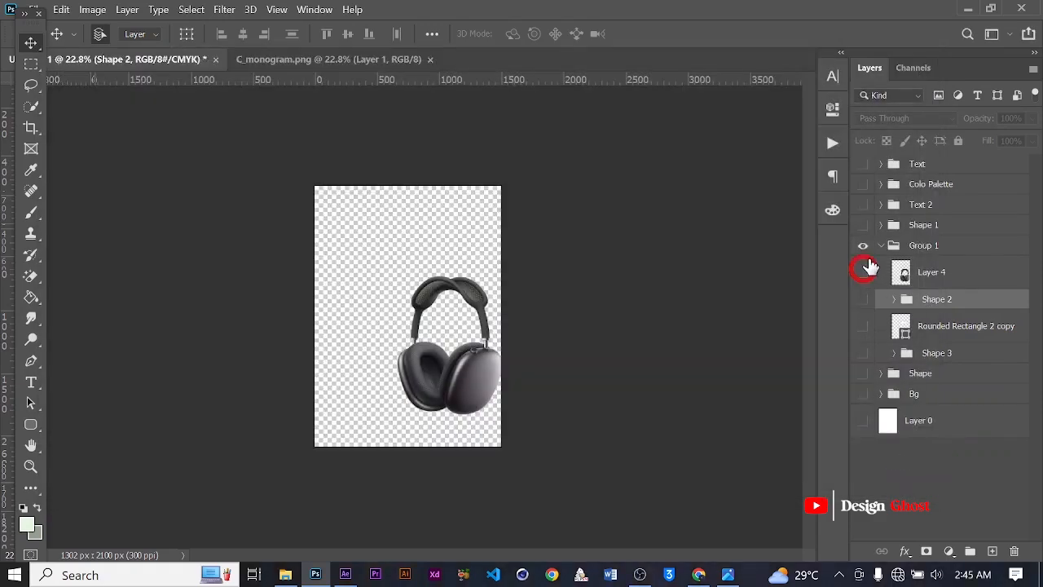
{"action": "left_click", "coordinate": [880, 246]}
{"action": "left_click", "coordinate": [863, 246]}
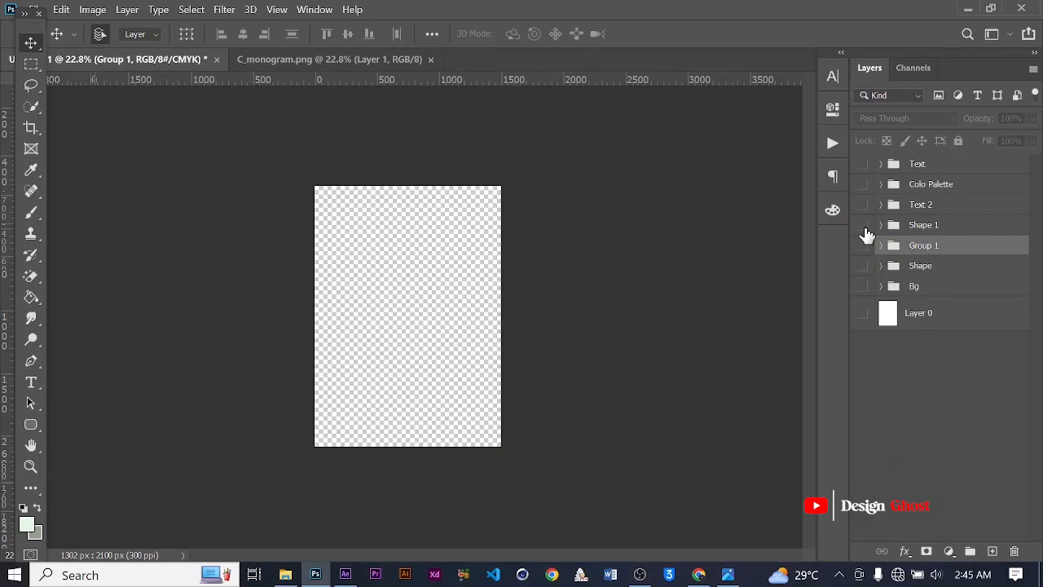
{"action": "left_click", "coordinate": [864, 228]}
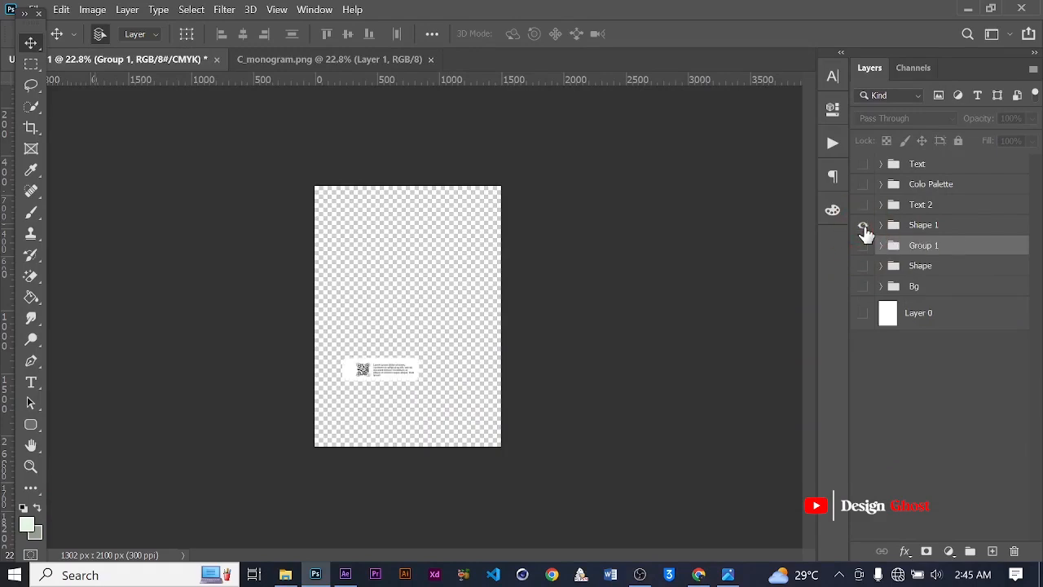
Step: Export the visible Shape 1 QR code box as a PNG named 5 into the Animate folder inside Downloads > Air Pod
{"action": "key", "text": "ctrl+shift+alt+w"}
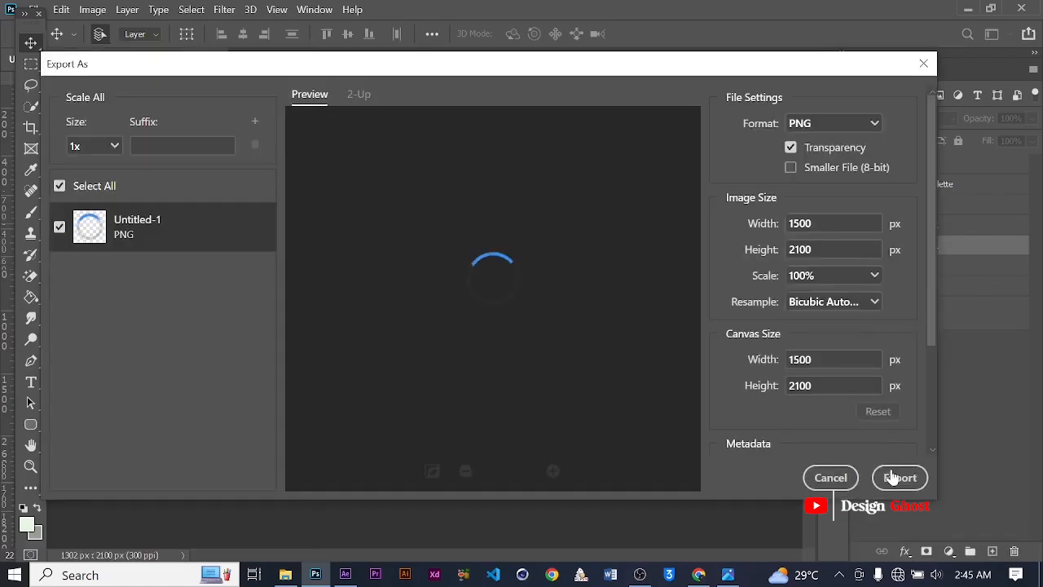
{"action": "left_click", "coordinate": [894, 478]}
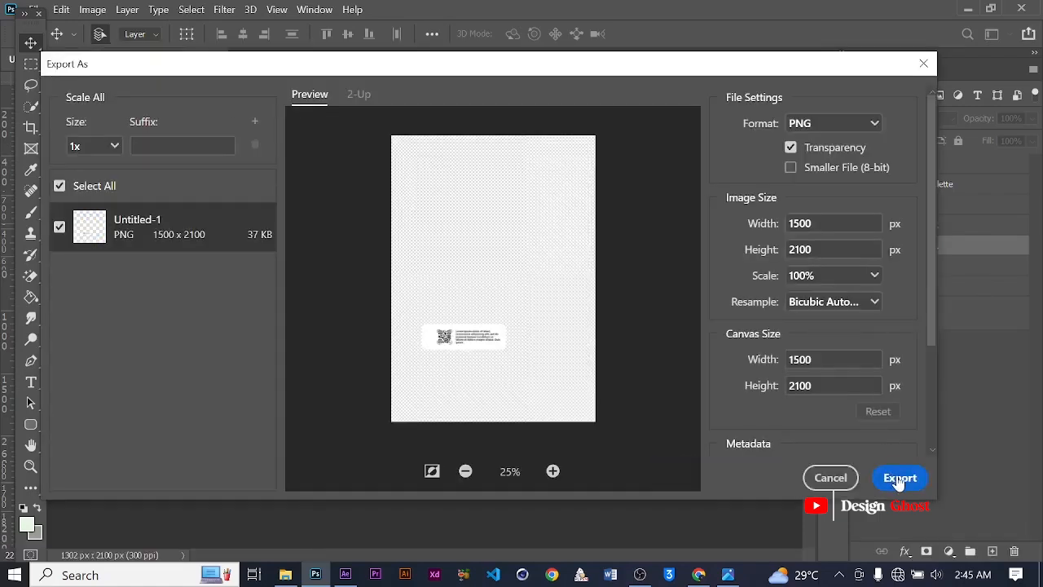
{"action": "left_click", "coordinate": [899, 479]}
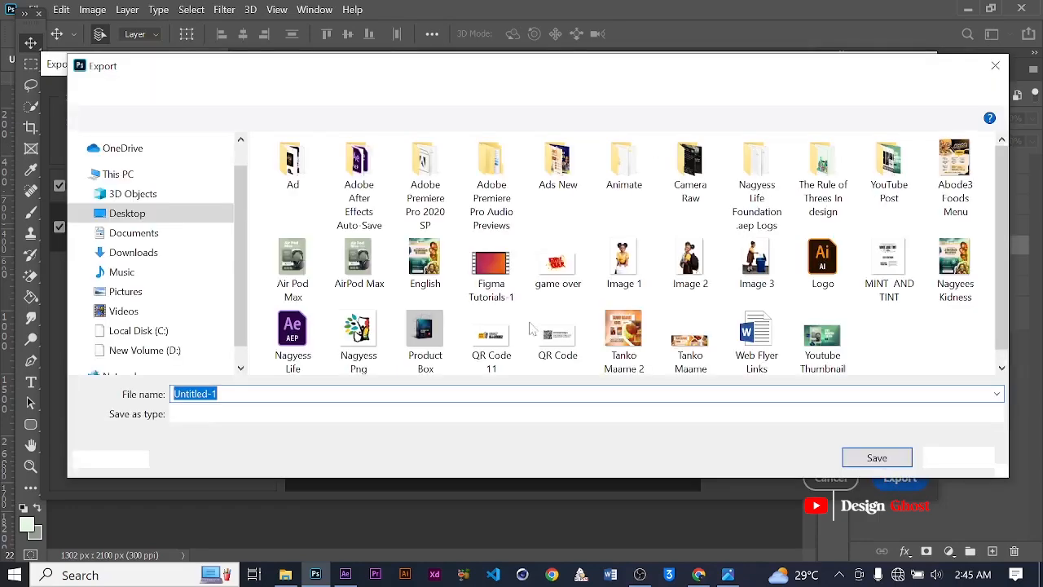
{"action": "left_click", "coordinate": [167, 252]}
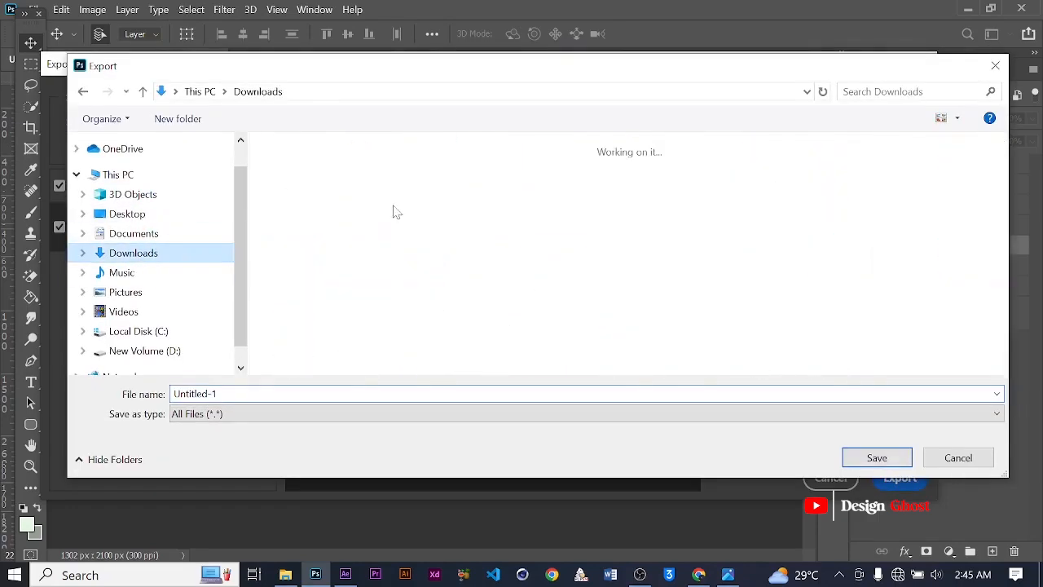
{"action": "double_click", "coordinate": [481, 192]}
{"action": "left_click", "coordinate": [303, 207]}
{"action": "double_click", "coordinate": [303, 207]}
{"action": "left_click", "coordinate": [220, 396]}
{"action": "type", "text": "5"}
{"action": "key", "text": "Return"}
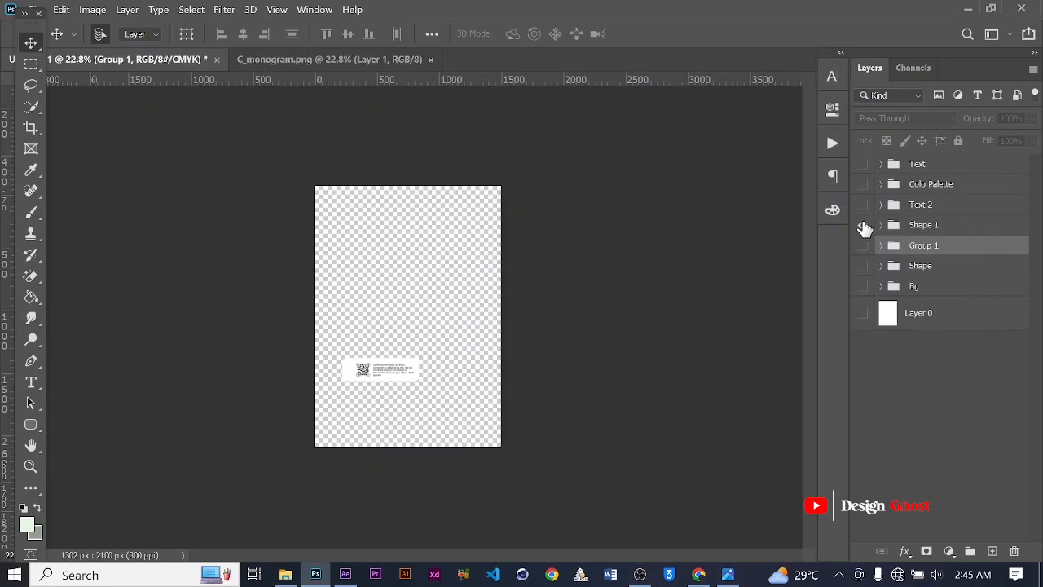
Step: Show only the Text 2 group instead of Shape 1, and export it as a PNG named Text 1 into Downloads > Air Pod
{"action": "left_click", "coordinate": [863, 226]}
{"action": "left_click", "coordinate": [863, 205]}
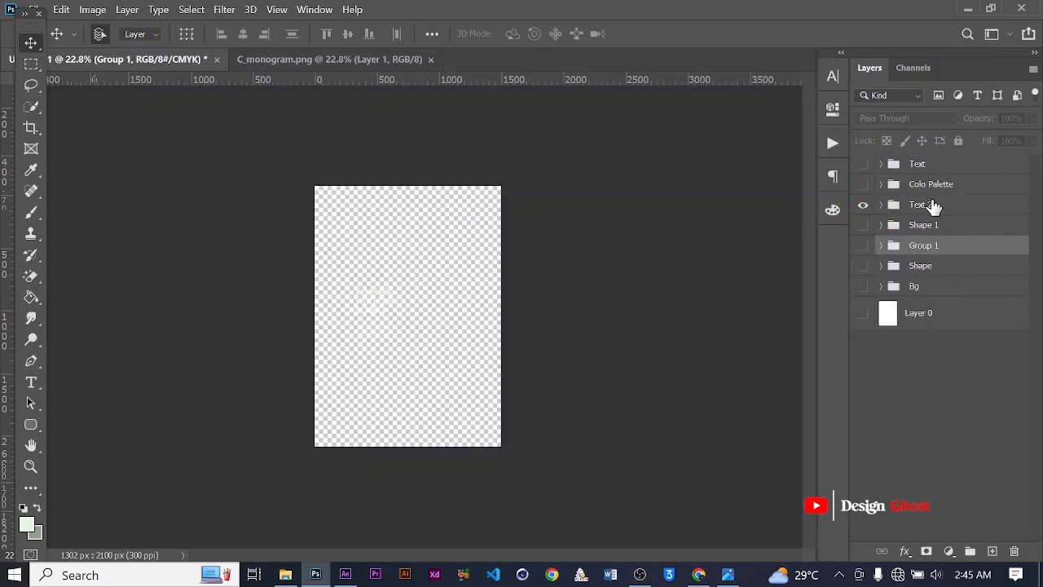
{"action": "key", "text": "ctrl+shift+alt+w"}
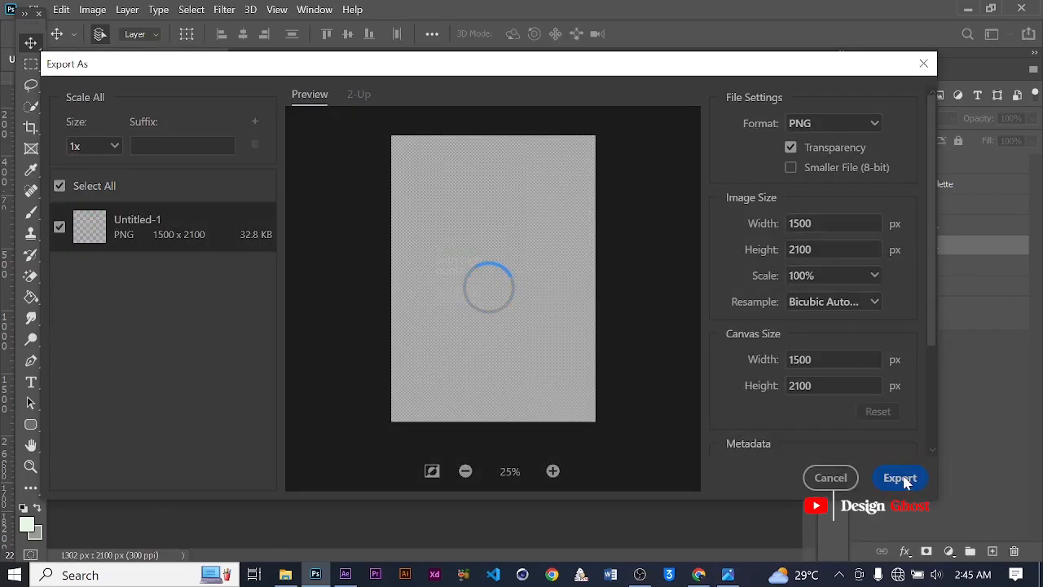
{"action": "left_click", "coordinate": [901, 479]}
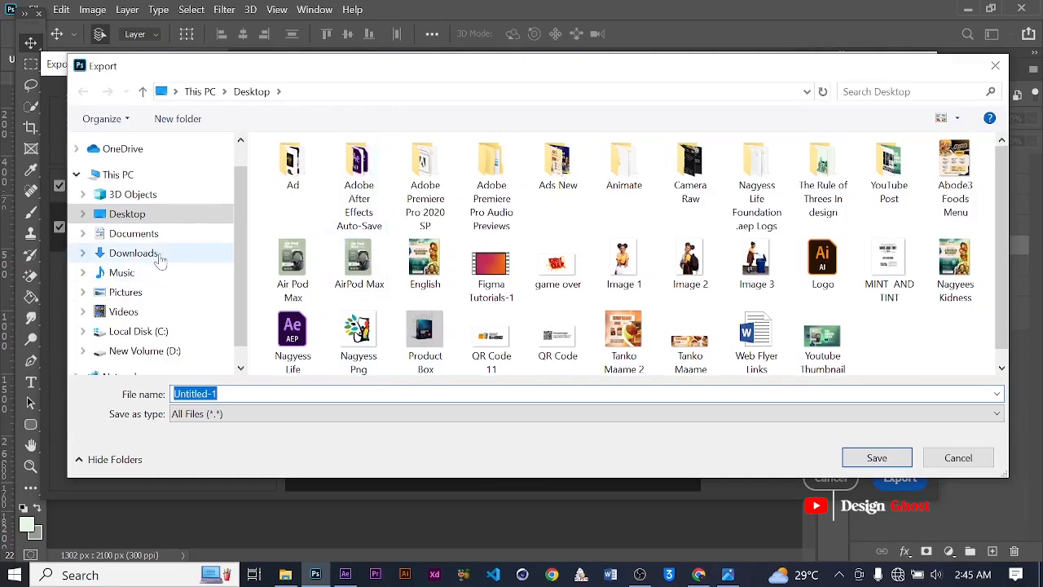
{"action": "left_click", "coordinate": [155, 254]}
{"action": "double_click", "coordinate": [489, 184]}
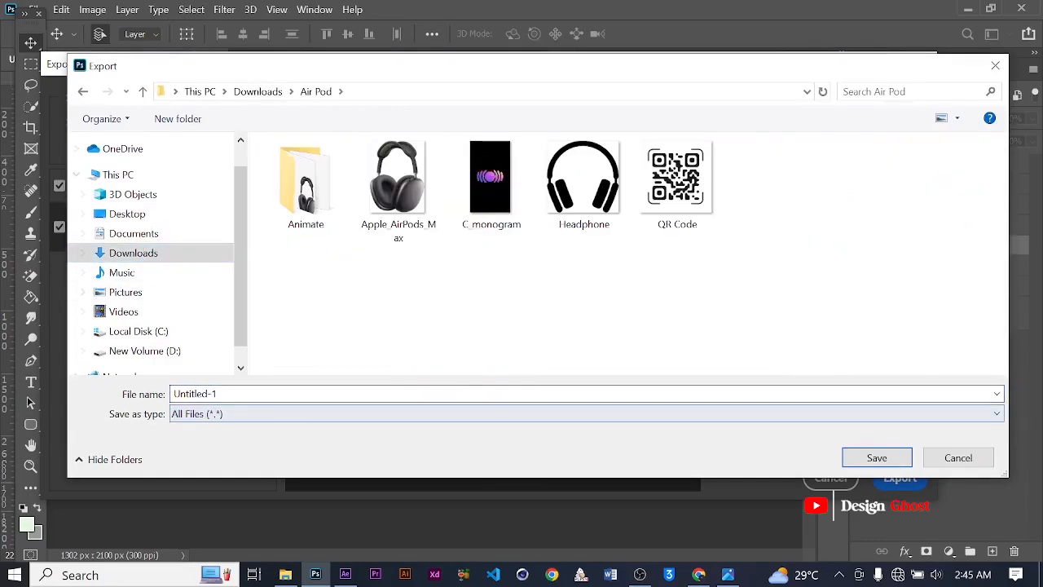
{"action": "left_click", "coordinate": [287, 394]}
{"action": "type", "text": "Text"}
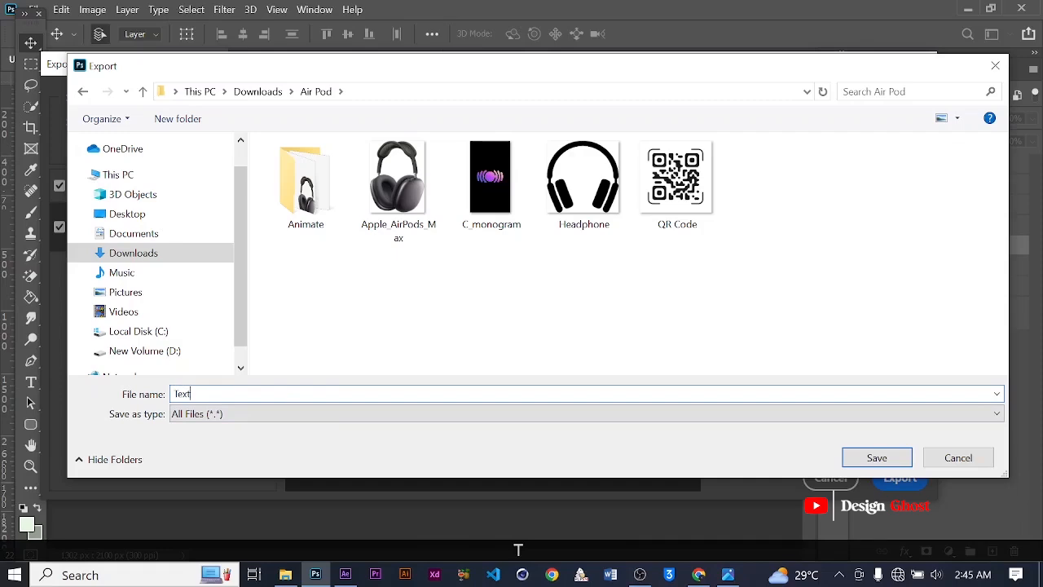
{"action": "type", "text": " 1"}
{"action": "key", "text": "Return"}
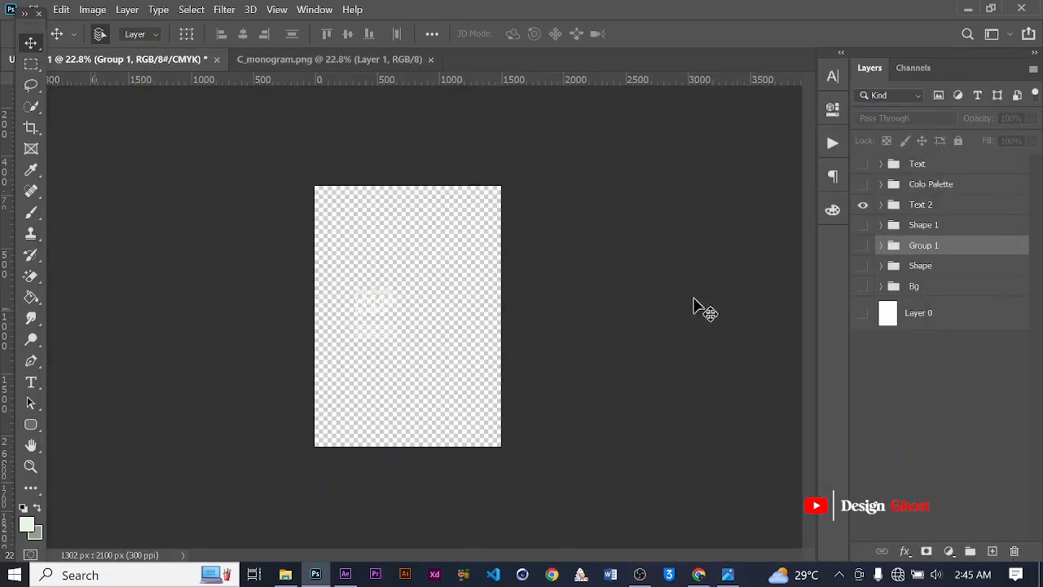
Step: Show only the Text group with the headline, and export it as a PNG named Text into the Animate folder inside Downloads > Air Pod
{"action": "left_click", "coordinate": [863, 163]}
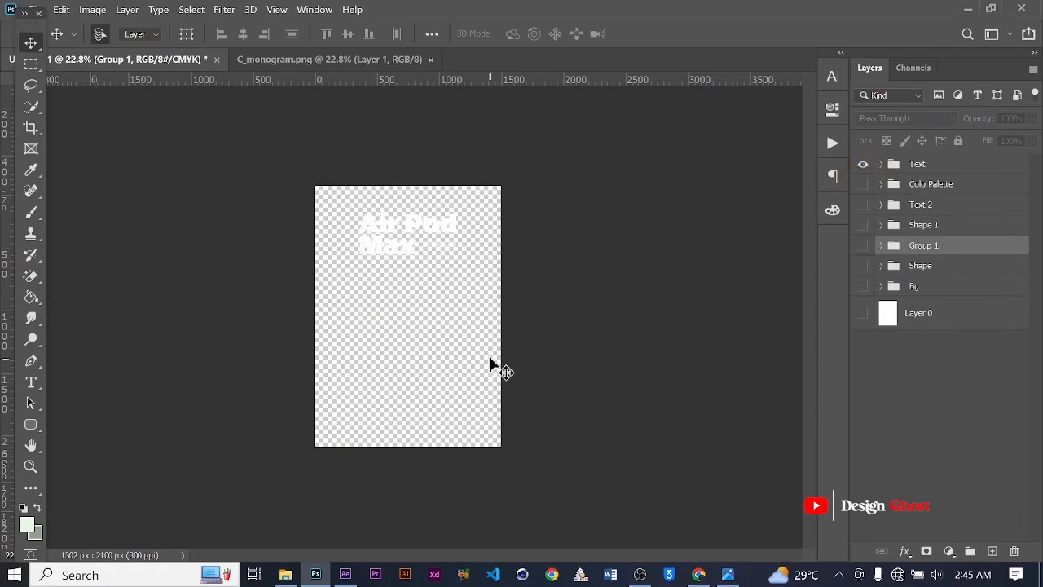
{"action": "key", "text": "ctrl+shift+alt+w"}
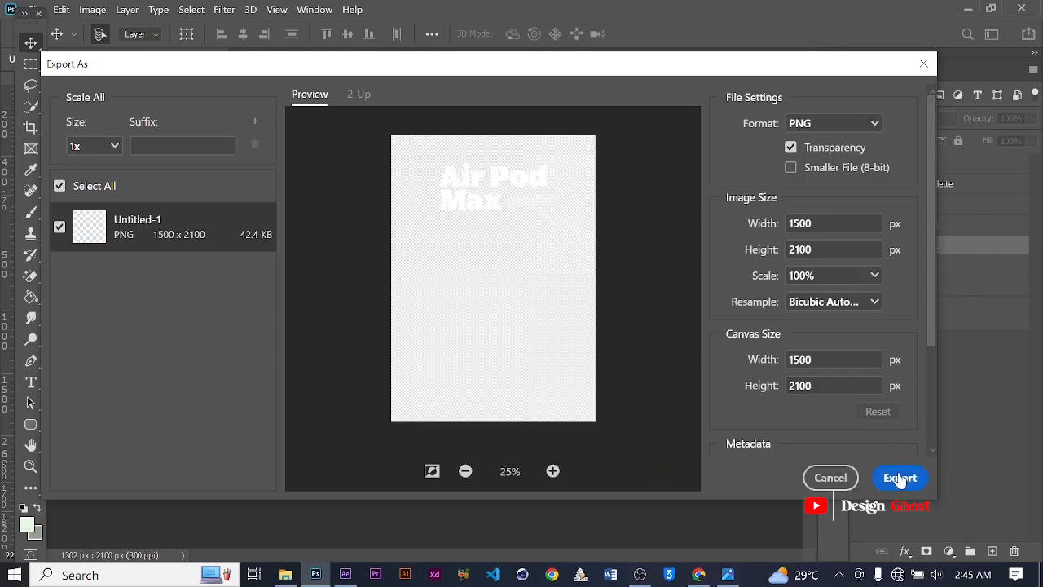
{"action": "left_click", "coordinate": [900, 478]}
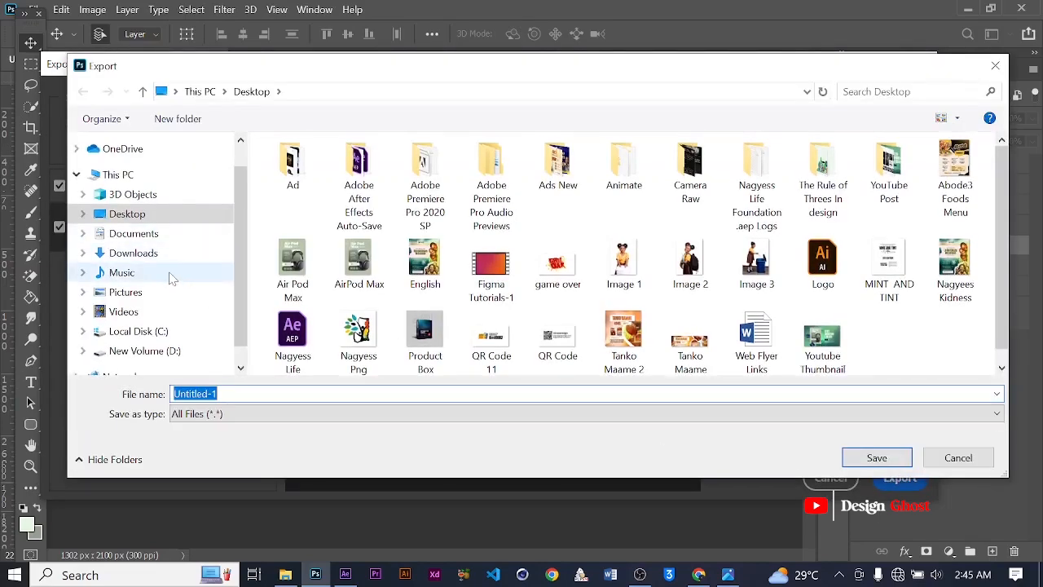
{"action": "left_click", "coordinate": [134, 253]}
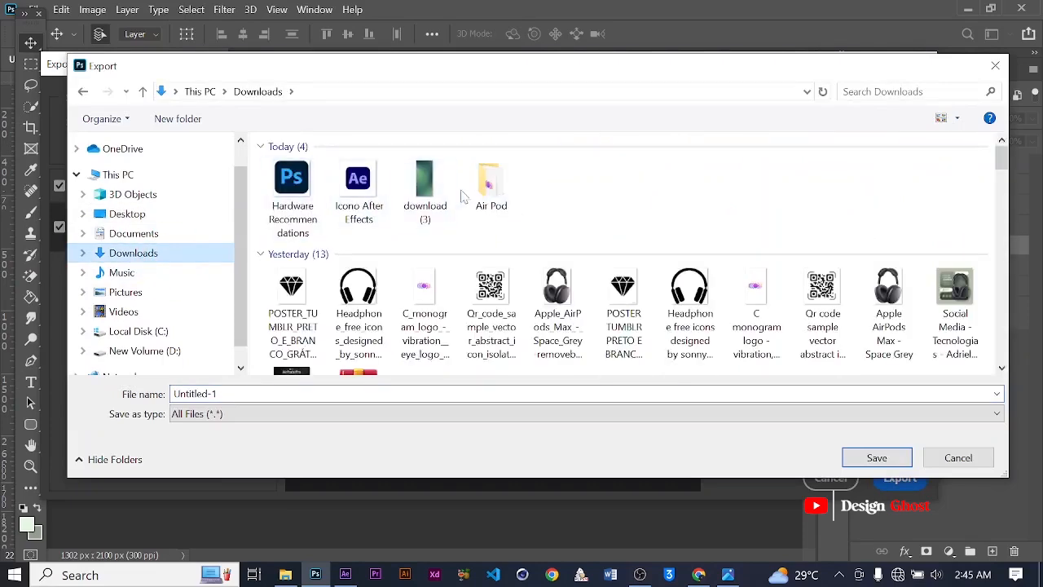
{"action": "double_click", "coordinate": [489, 179]}
{"action": "double_click", "coordinate": [295, 210]}
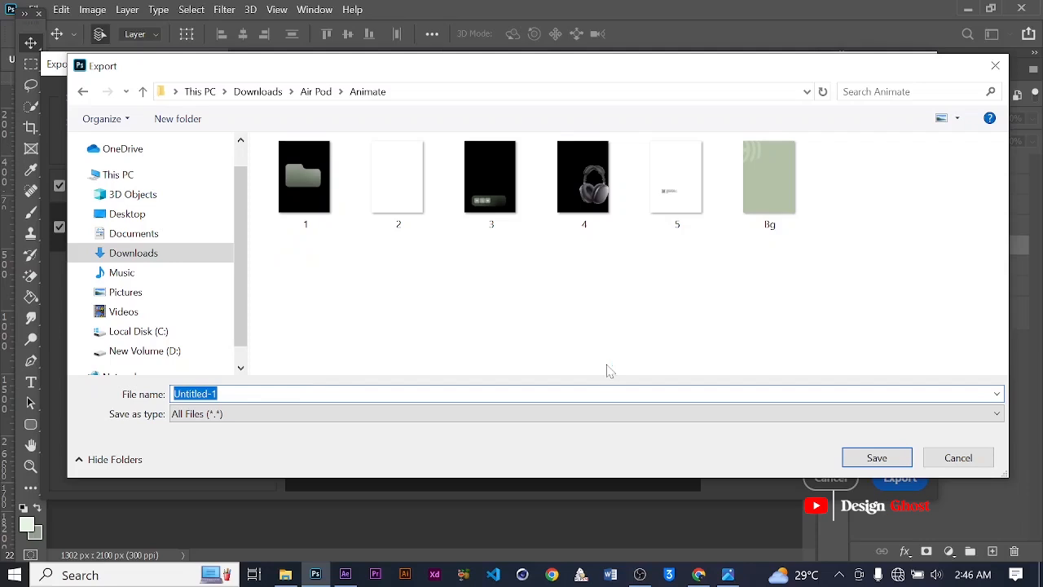
{"action": "type", "text": "Text"}
{"action": "key", "text": "Return"}
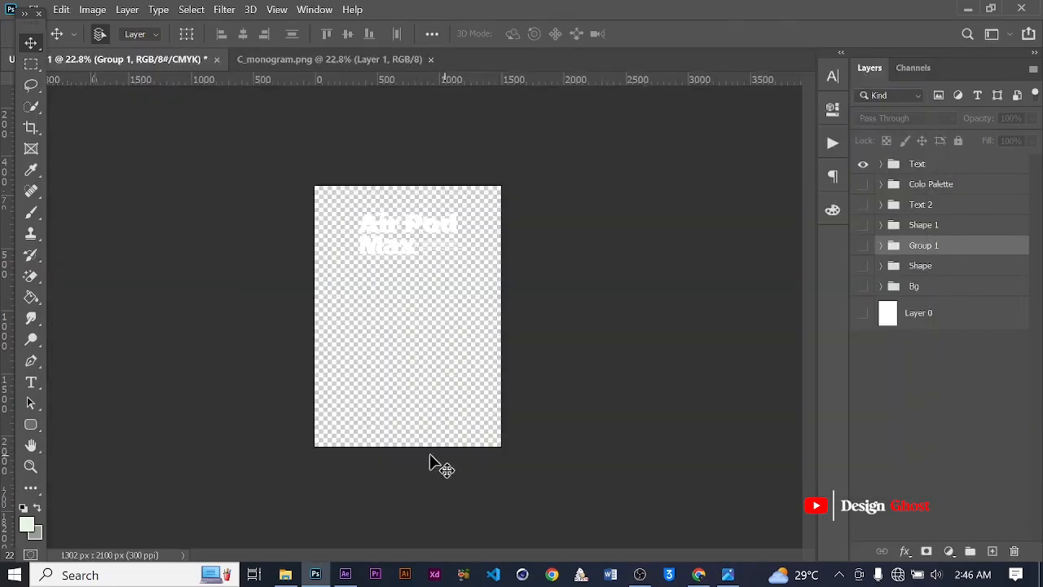
Step: Move the exported Text 1 file from the Air Pod folder into the Animate folder in File Explorer
{"action": "left_click", "coordinate": [286, 575]}
{"action": "left_click_drag", "start_coordinate": [375, 406], "coordinate": [377, 303]}
{"action": "left_click", "coordinate": [747, 112]}
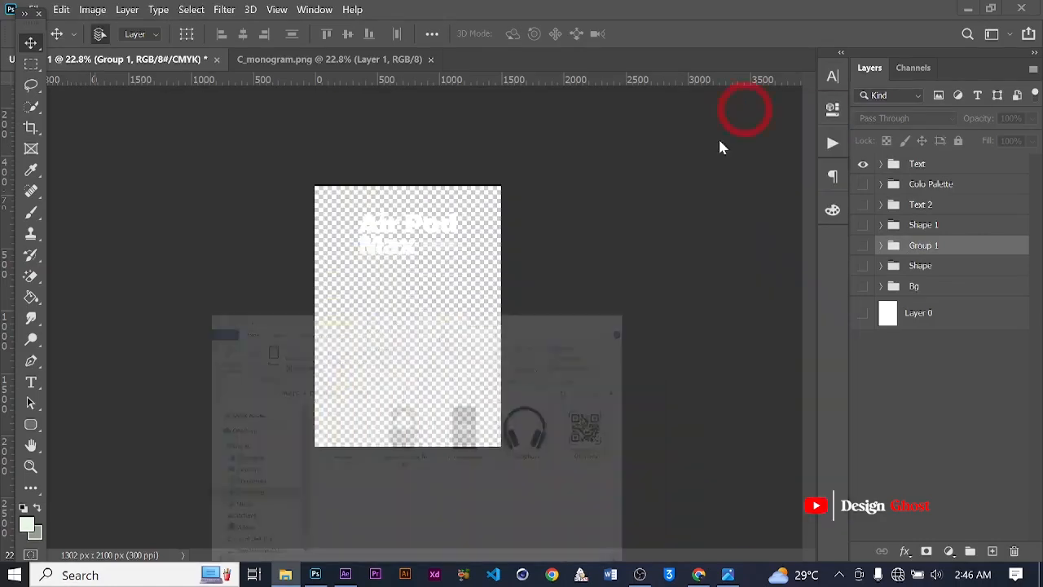
Step: Turn on the visibility of the Colo Palette, Text 2, Shape 1, Group 1, Bg and Shape groups
{"action": "left_click", "coordinate": [863, 184]}
{"action": "left_click", "coordinate": [863, 204]}
{"action": "left_click", "coordinate": [863, 225]}
{"action": "left_click", "coordinate": [863, 246]}
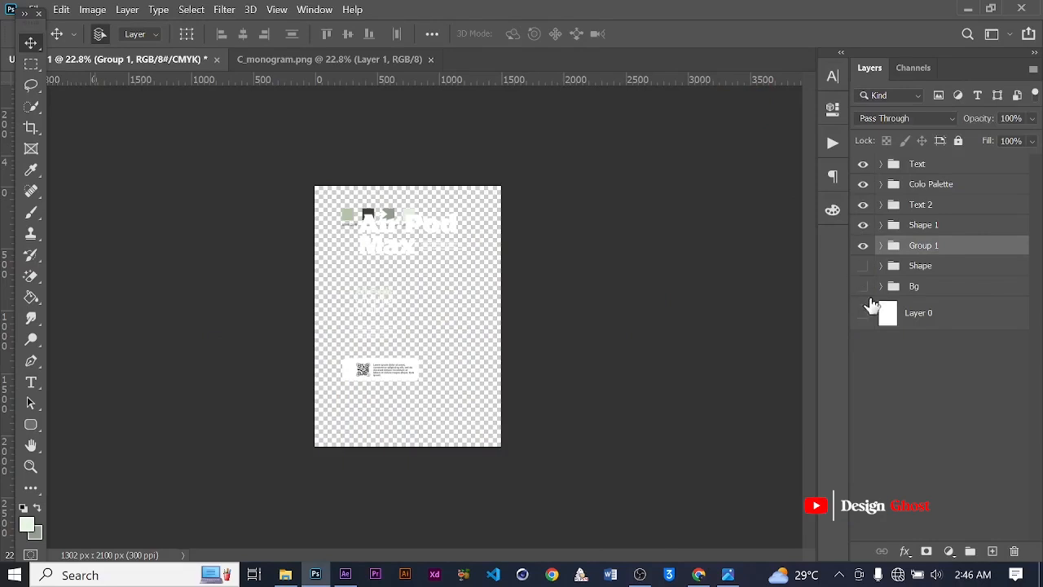
{"action": "left_click", "coordinate": [863, 287]}
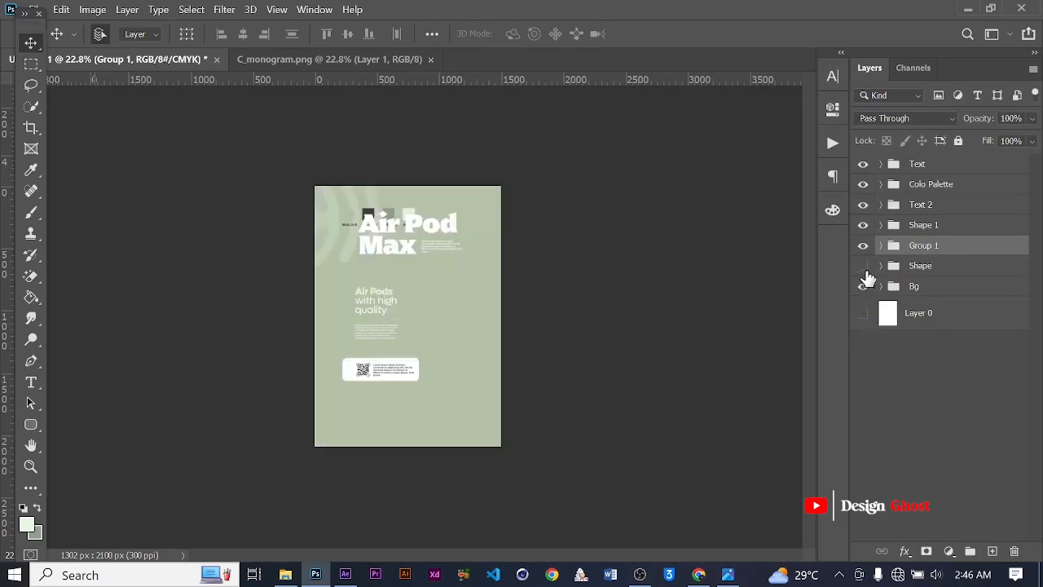
{"action": "left_click", "coordinate": [864, 267]}
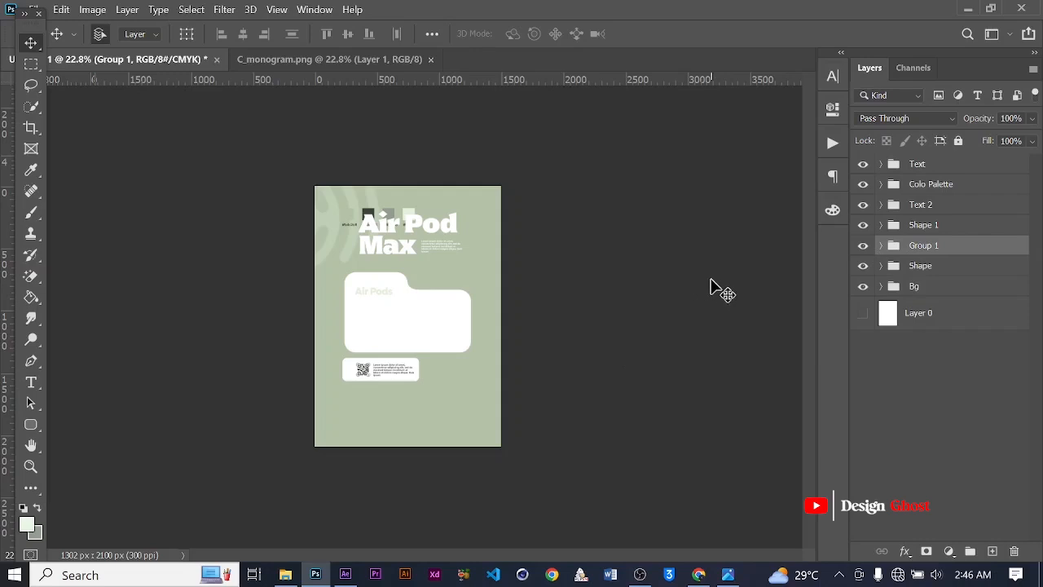
Step: Hide Group 1, check the layers inside the Shape 1 and Shape groups, and hide the Shape group
{"action": "left_click", "coordinate": [864, 247]}
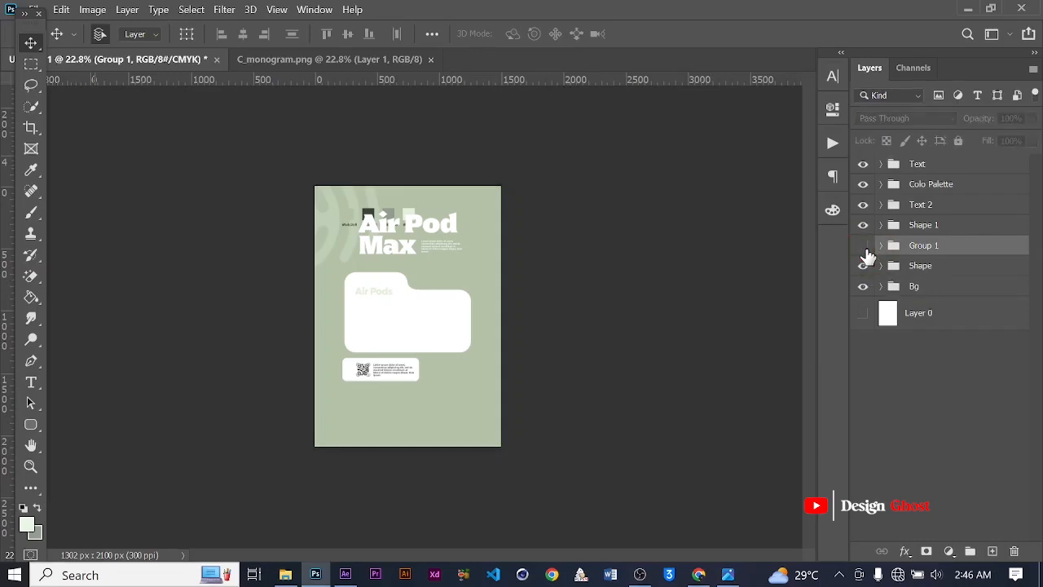
{"action": "left_click", "coordinate": [881, 227]}
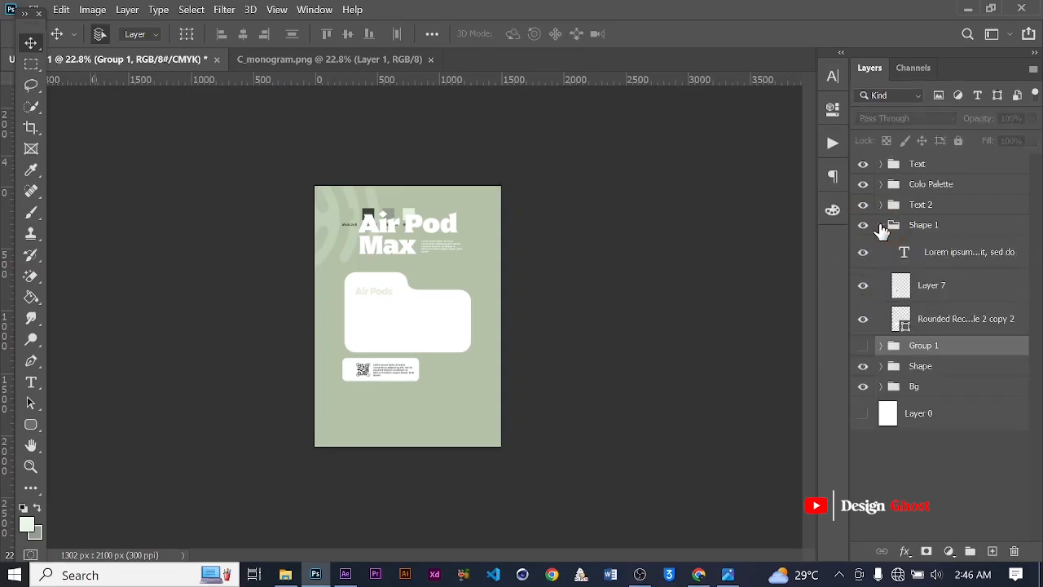
{"action": "left_click", "coordinate": [880, 227]}
{"action": "left_click", "coordinate": [881, 268]}
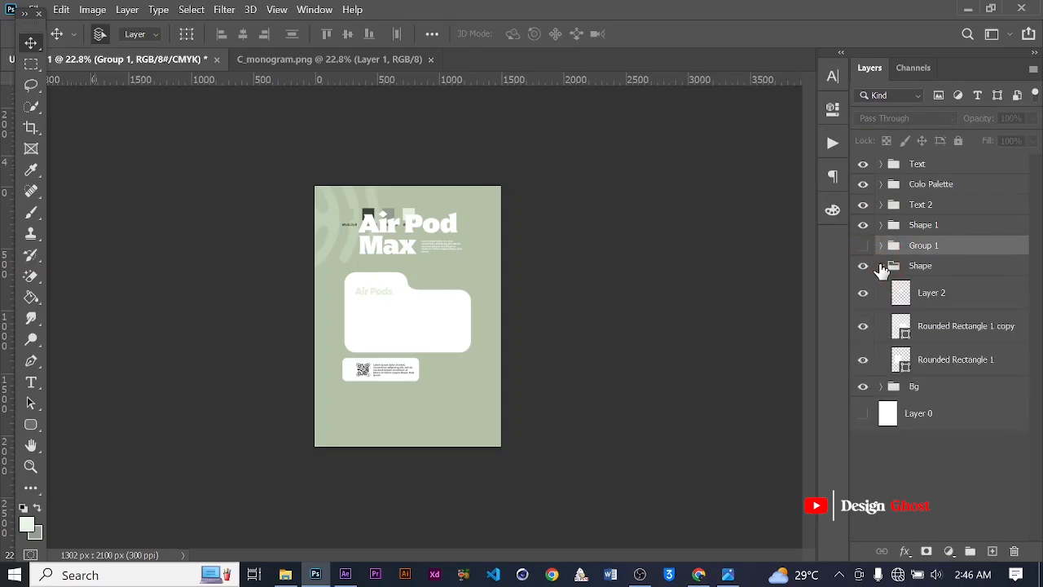
{"action": "left_click", "coordinate": [881, 267]}
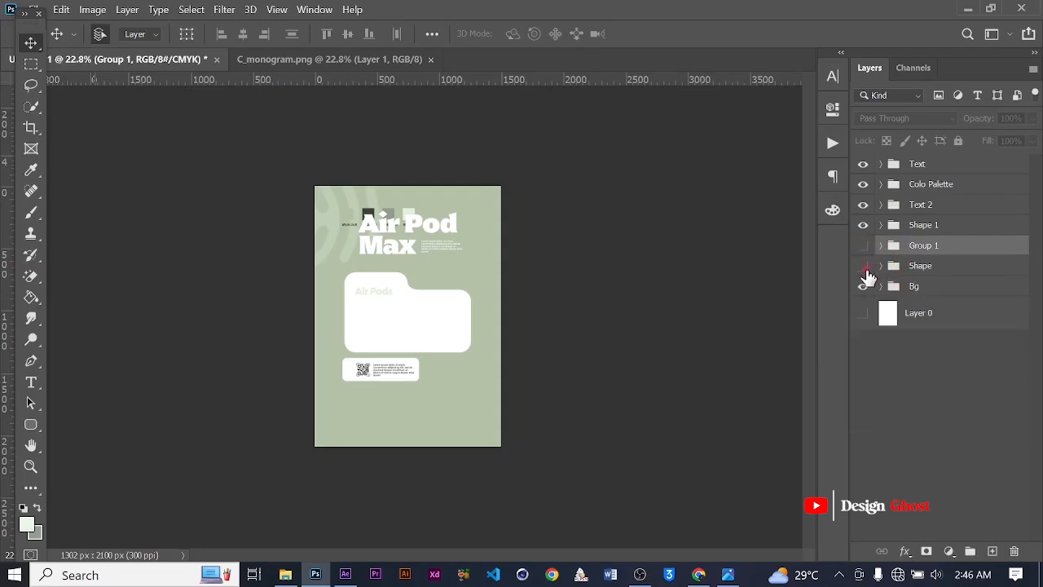
{"action": "left_click", "coordinate": [864, 266]}
Step: Show Group 1 with its Layer 4, Shape 2, Rounded Rectangle 2 copy and Shape 3, and hide the Colo Palette group
{"action": "left_click", "coordinate": [864, 245]}
{"action": "left_click", "coordinate": [881, 245]}
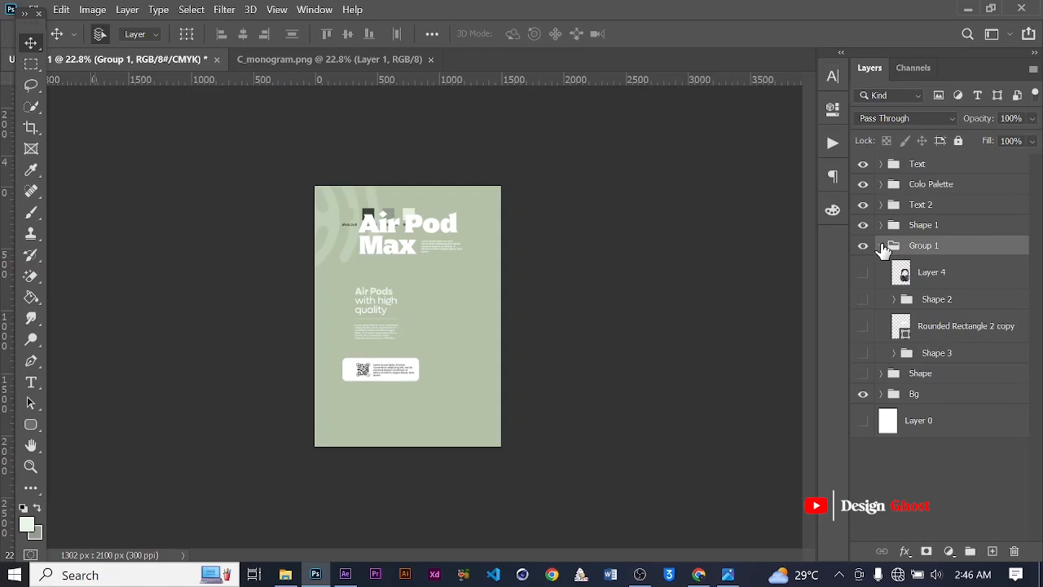
{"action": "left_click", "coordinate": [863, 355]}
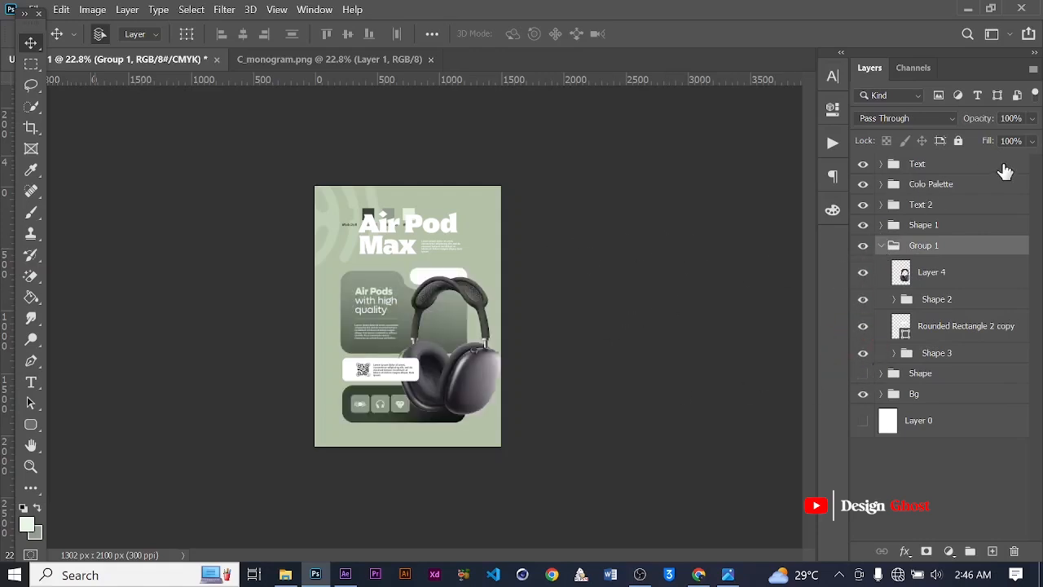
{"action": "left_click", "coordinate": [880, 245]}
{"action": "left_click", "coordinate": [863, 185]}
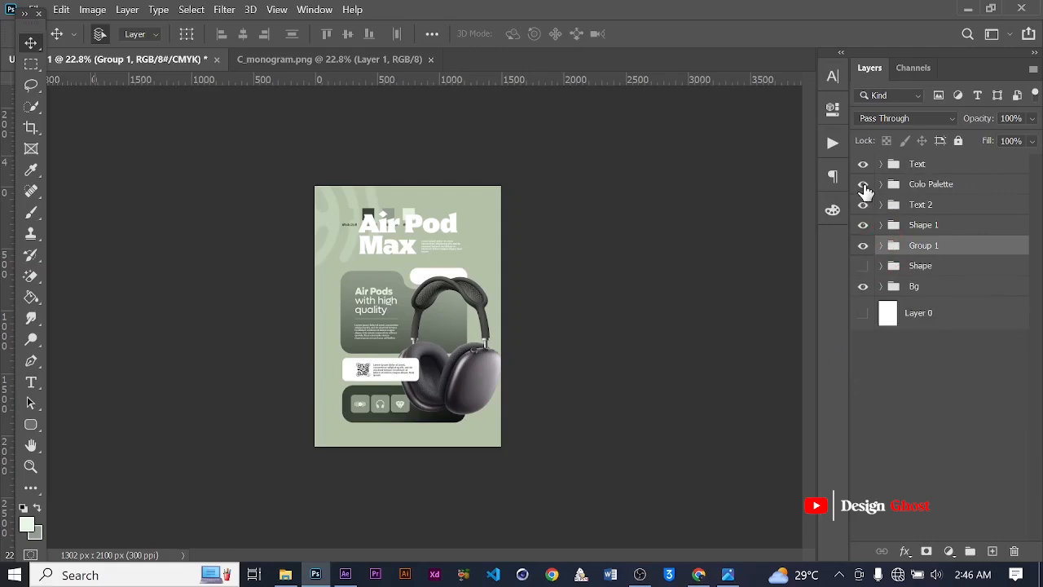
{"action": "scroll", "coordinate": [494, 239], "scroll_direction": "up", "scroll_amount": 2}
{"action": "key", "text": "ctrl+0"}
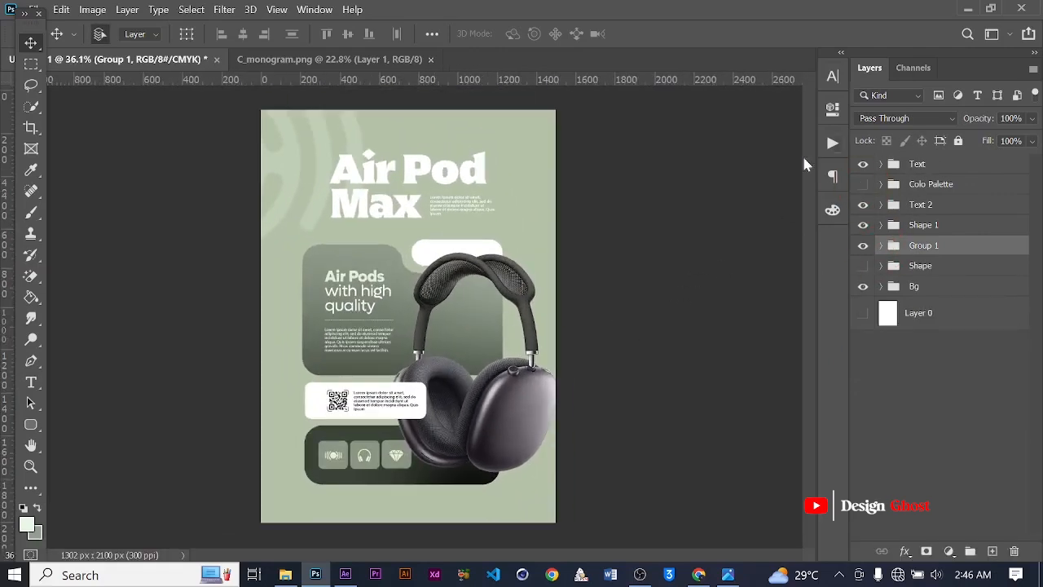
Step: Switch to After Effects and create a 1080 x 1500 px composition named Main at 60 frames per second with a 10-second duration
{"action": "left_click", "coordinate": [968, 10]}
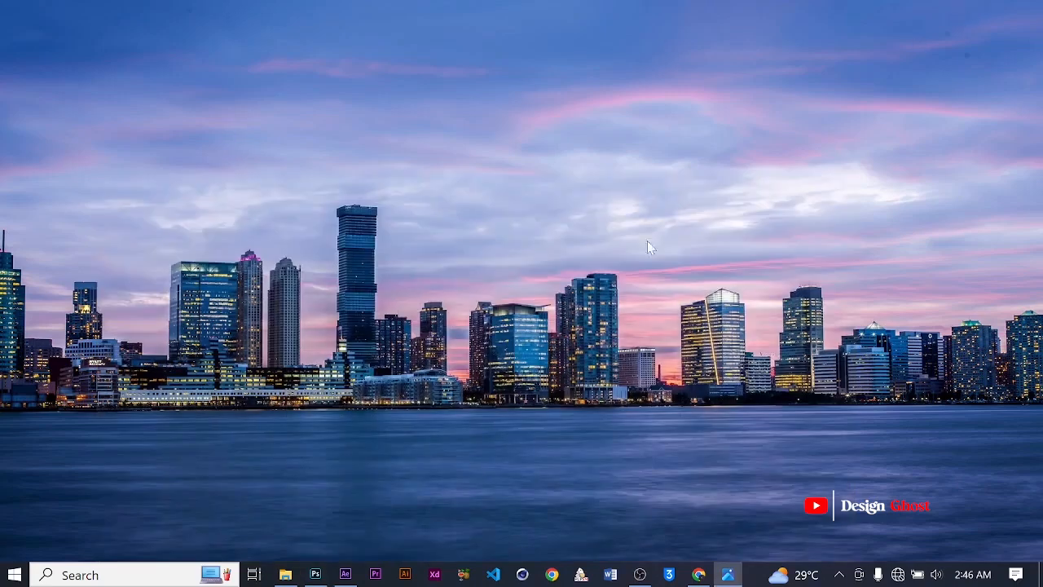
{"action": "left_click", "coordinate": [345, 574]}
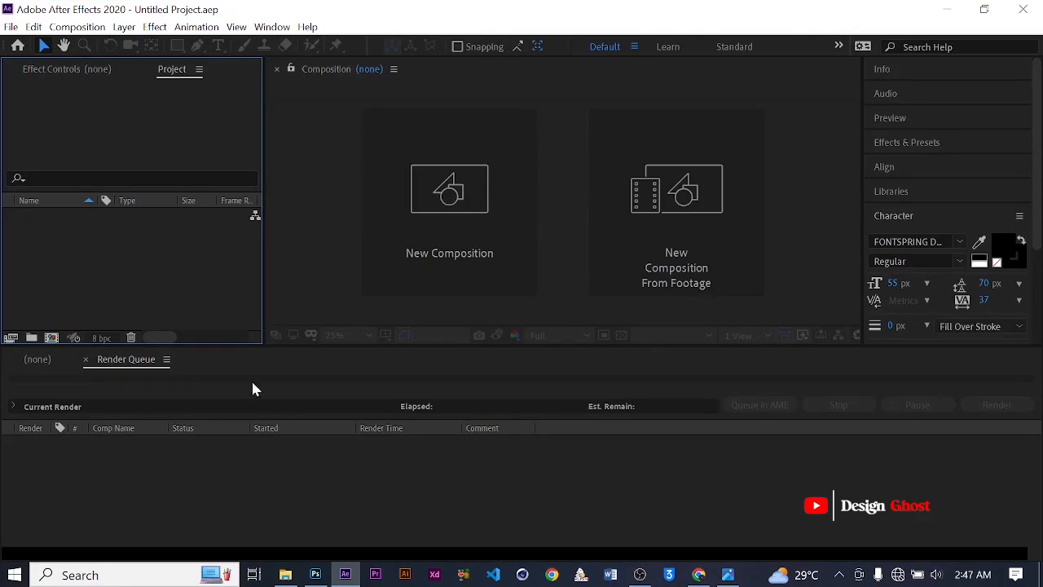
{"action": "left_click", "coordinate": [51, 337]}
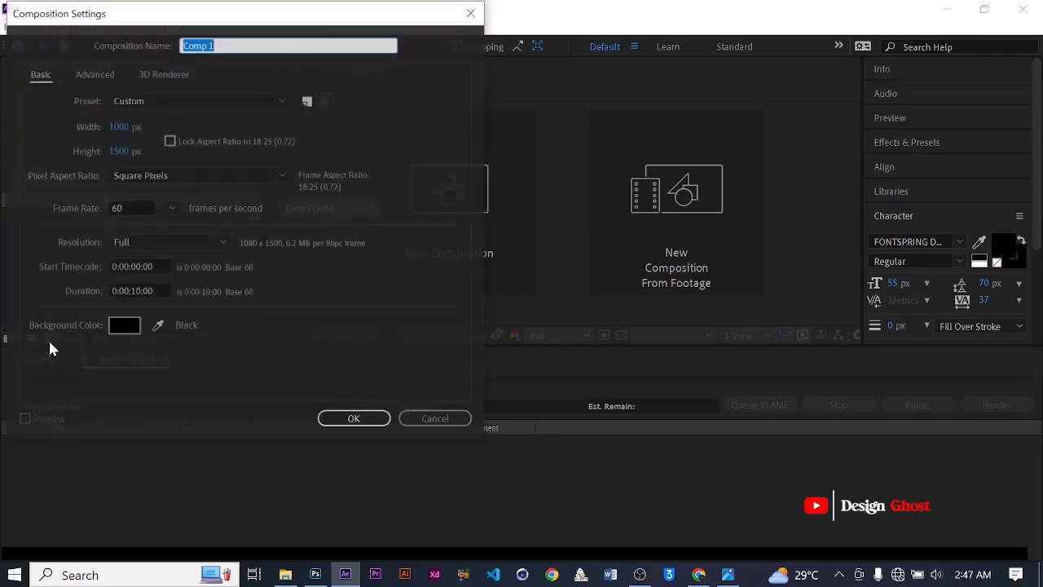
{"action": "left_click_drag", "start_coordinate": [213, 16], "coordinate": [528, 69]}
{"action": "type", "text": "Main"}
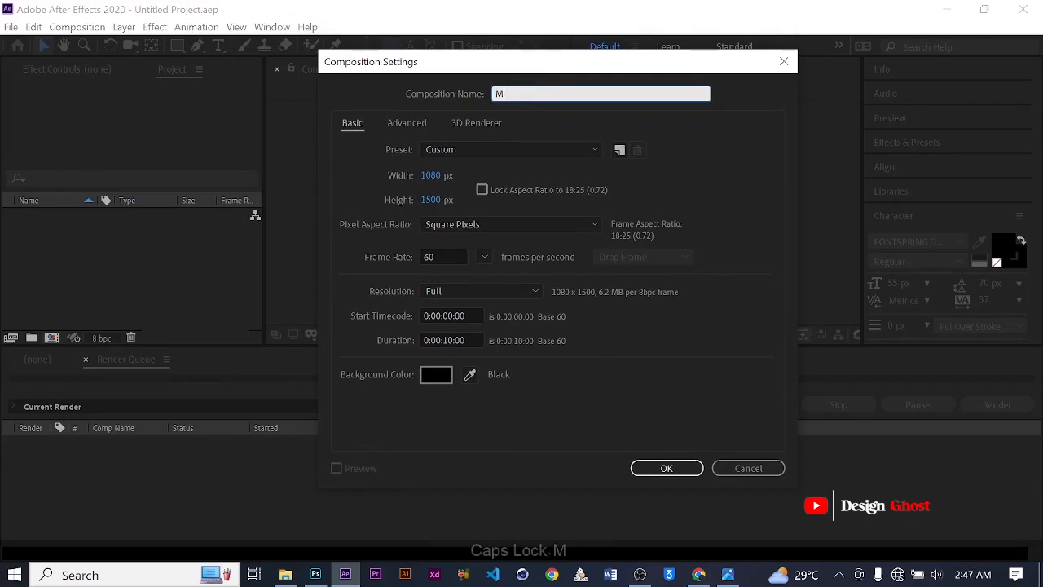
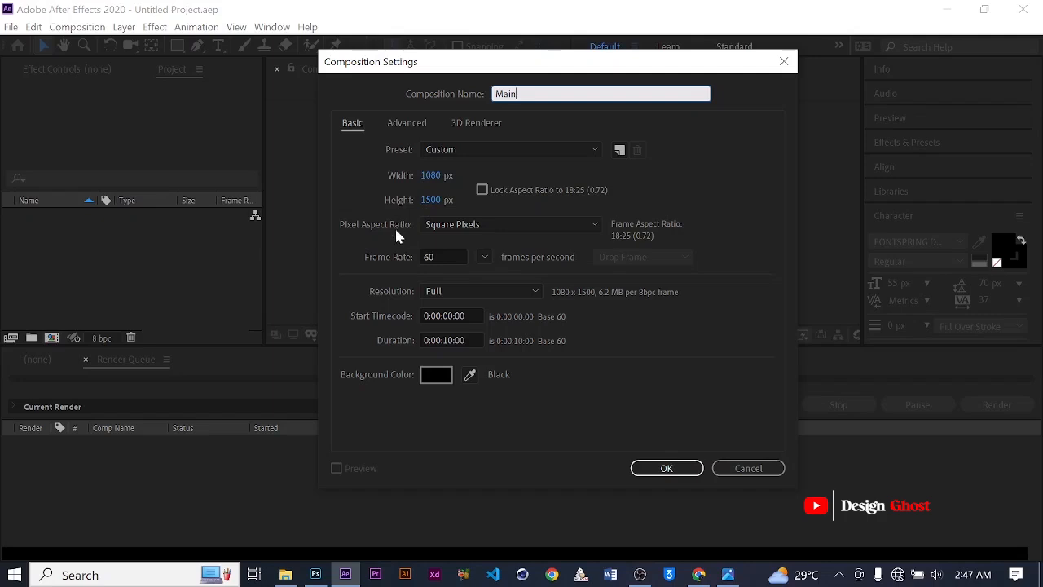
{"action": "left_click", "coordinate": [482, 257]}
{"action": "left_click", "coordinate": [484, 257]}
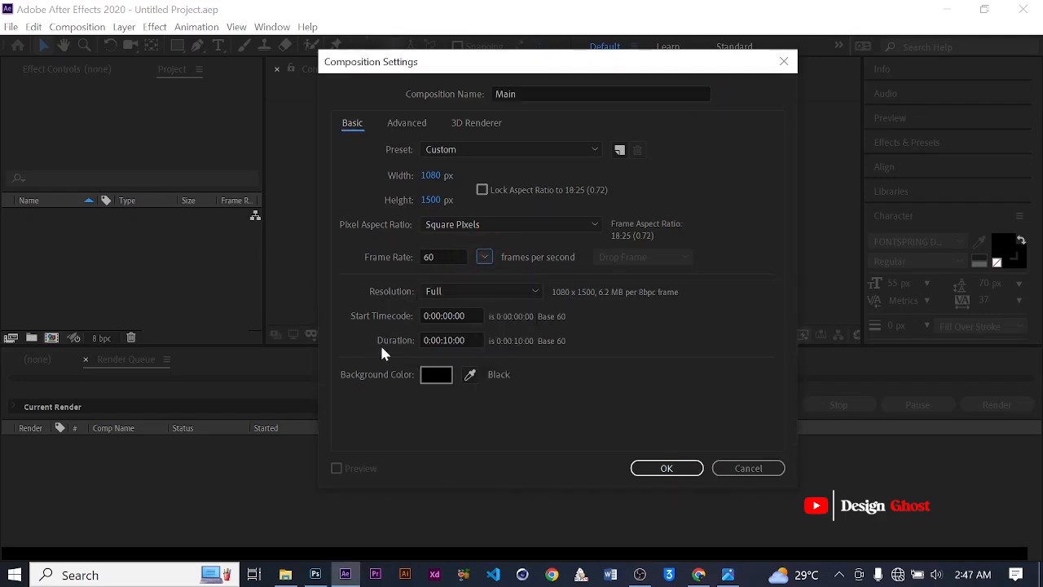
{"action": "left_click", "coordinate": [450, 343]}
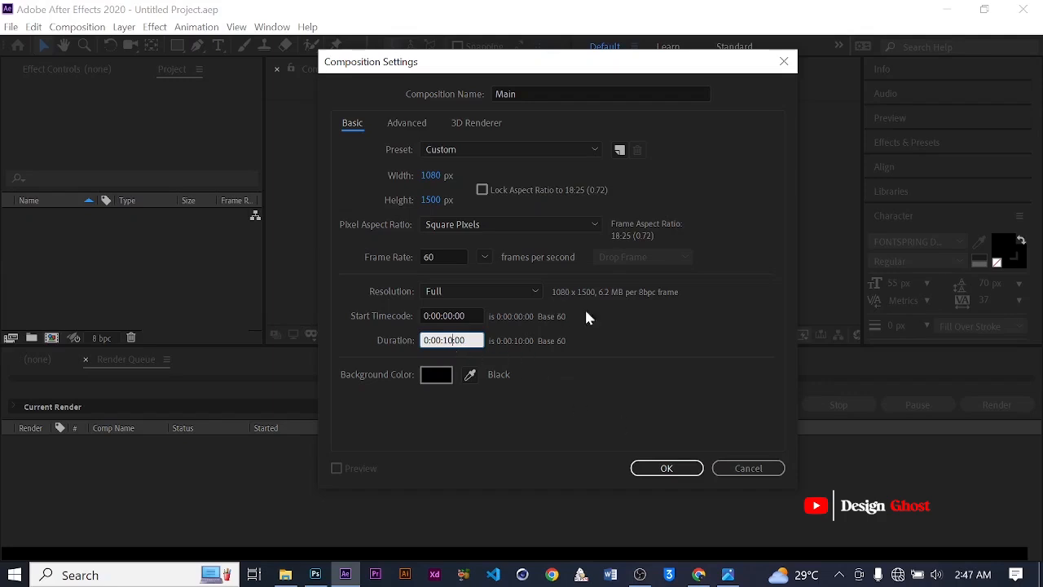
{"action": "left_click", "coordinate": [680, 469]}
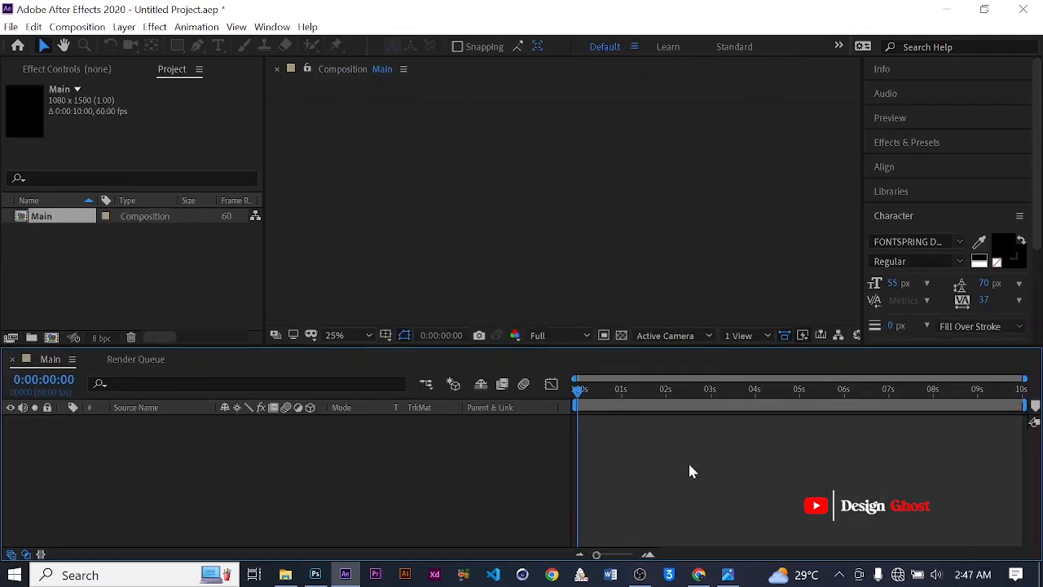
Step: Import all eight PNG files (1 to 5, Bg, Text 1 and Text) from the Animate folder as footage into the project
{"action": "left_click", "coordinate": [137, 261]}
{"action": "left_click", "coordinate": [104, 263]}
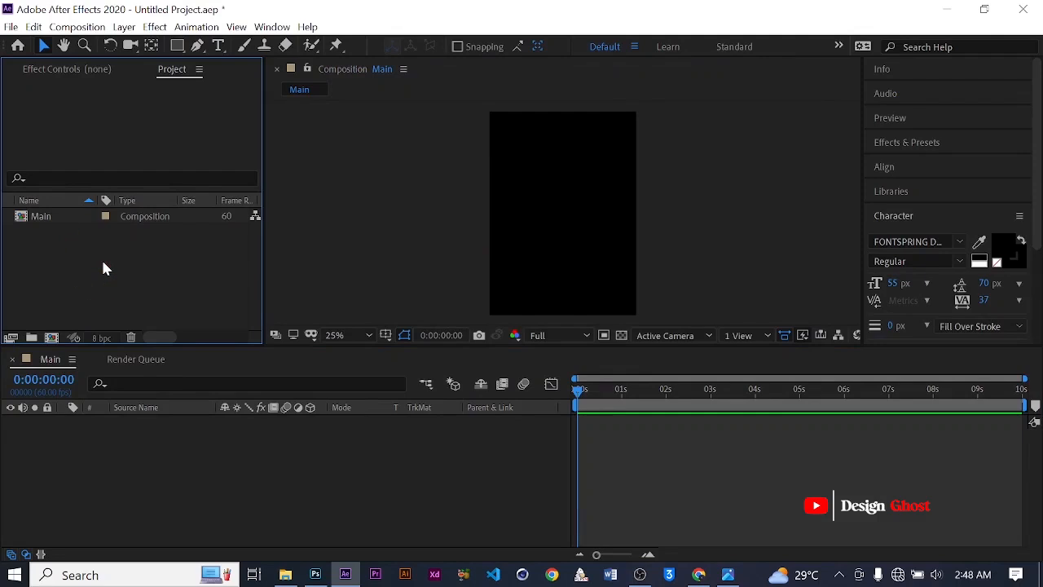
{"action": "double_click", "coordinate": [106, 264]}
{"action": "double_click", "coordinate": [315, 126]}
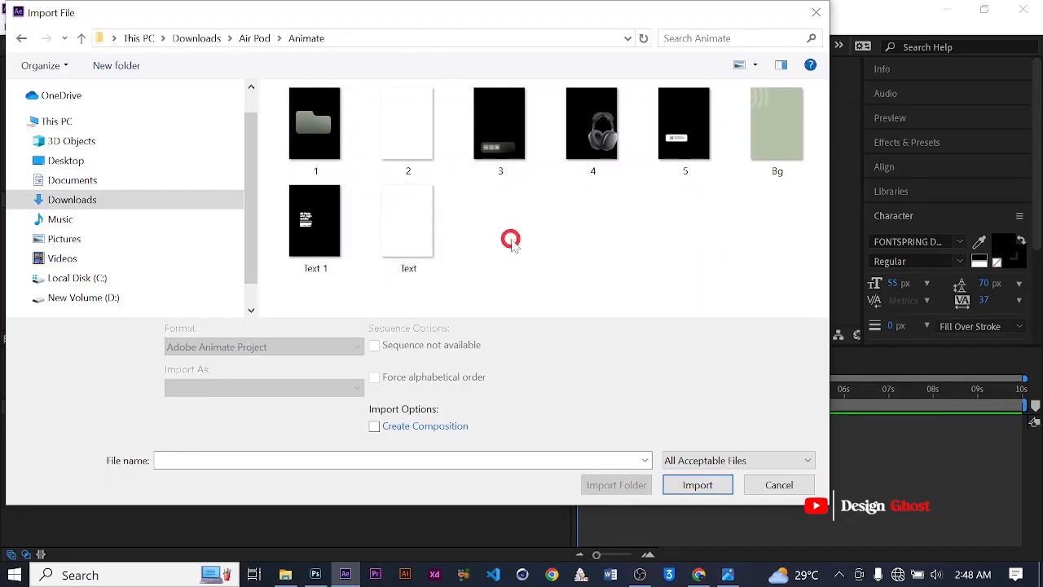
{"action": "key", "text": "ctrl+a"}
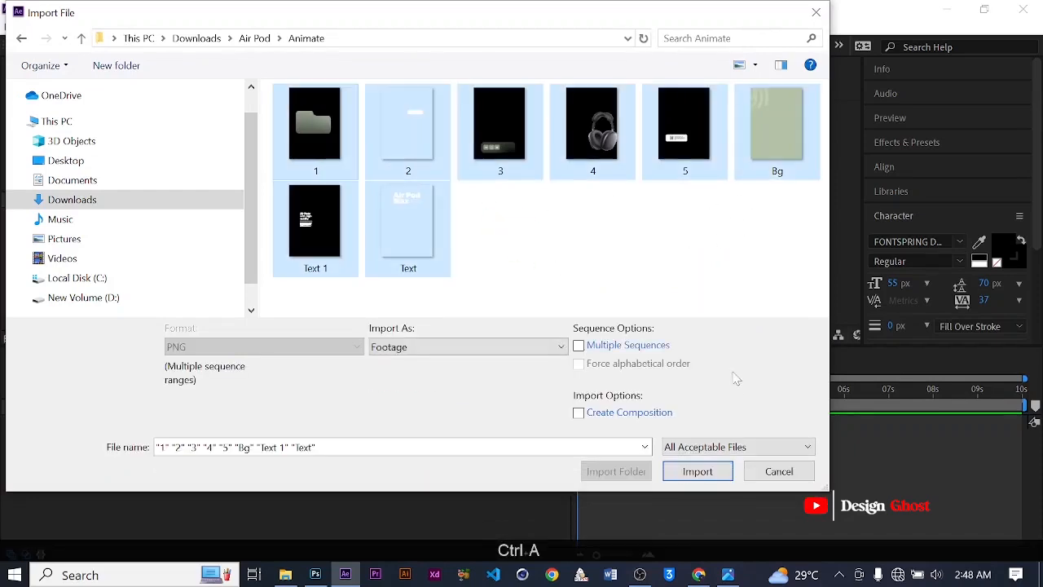
{"action": "left_click", "coordinate": [708, 471]}
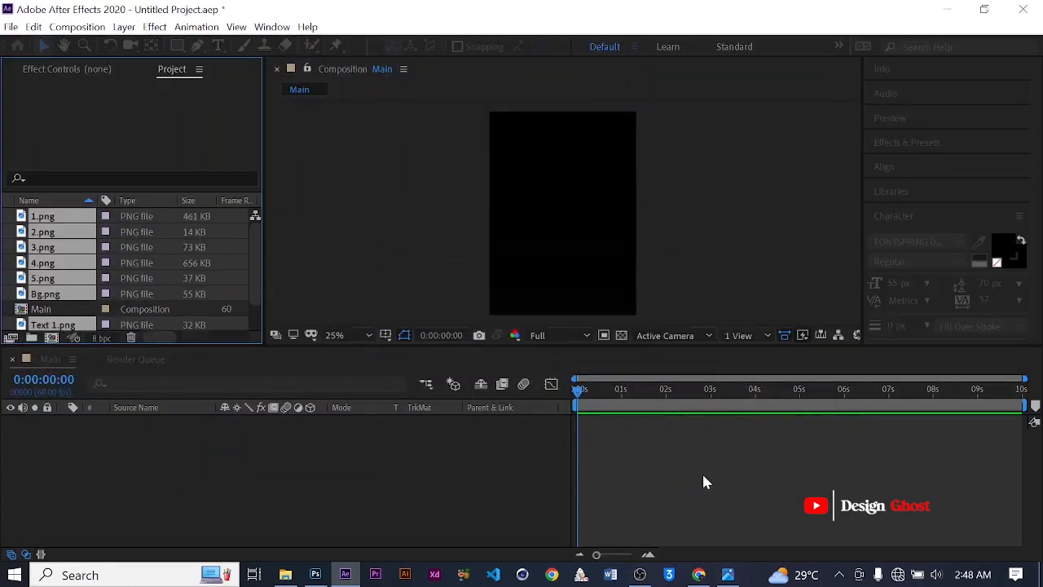
{"action": "scroll", "coordinate": [79, 266], "scroll_direction": "down", "scroll_amount": 1}
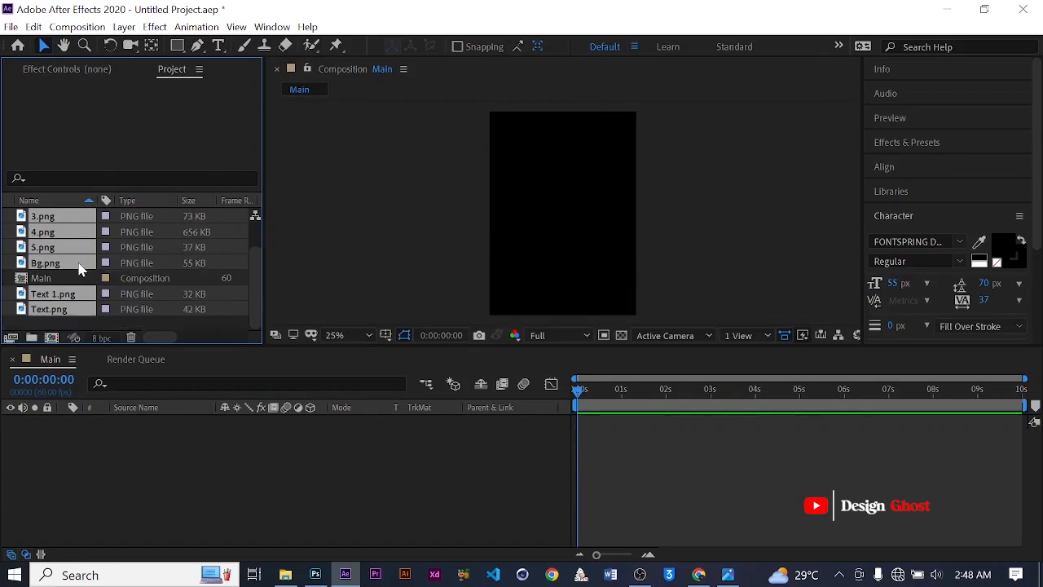
{"action": "left_click", "coordinate": [75, 321]}
{"action": "scroll", "coordinate": [75, 261], "scroll_direction": "up", "scroll_amount": 1}
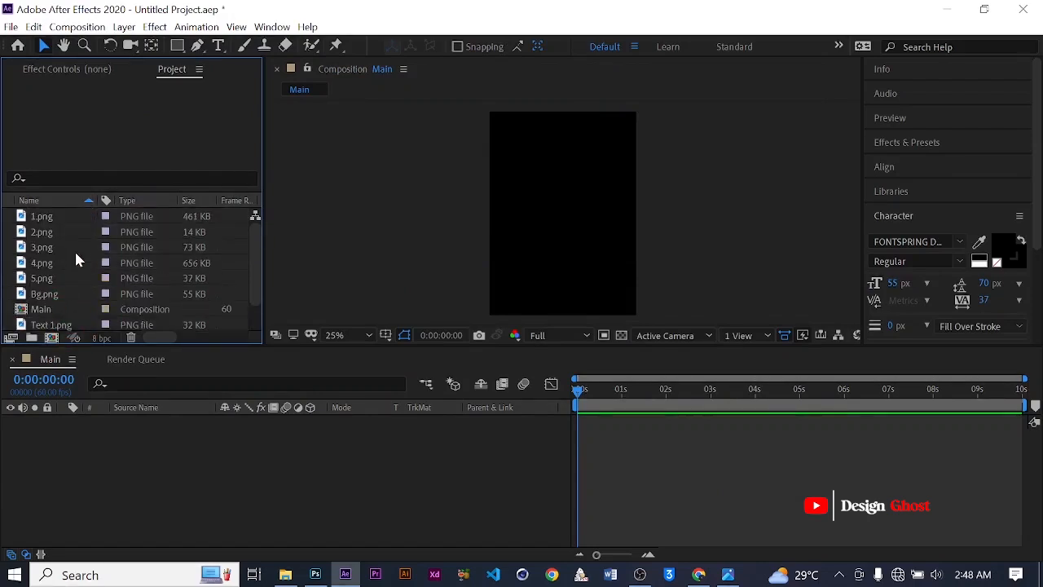
Step: Add Bg.png to the Main timeline, set its scale to 72%, and set the composition view to Fit up to 100%
{"action": "left_click_drag", "start_coordinate": [58, 293], "coordinate": [169, 440]}
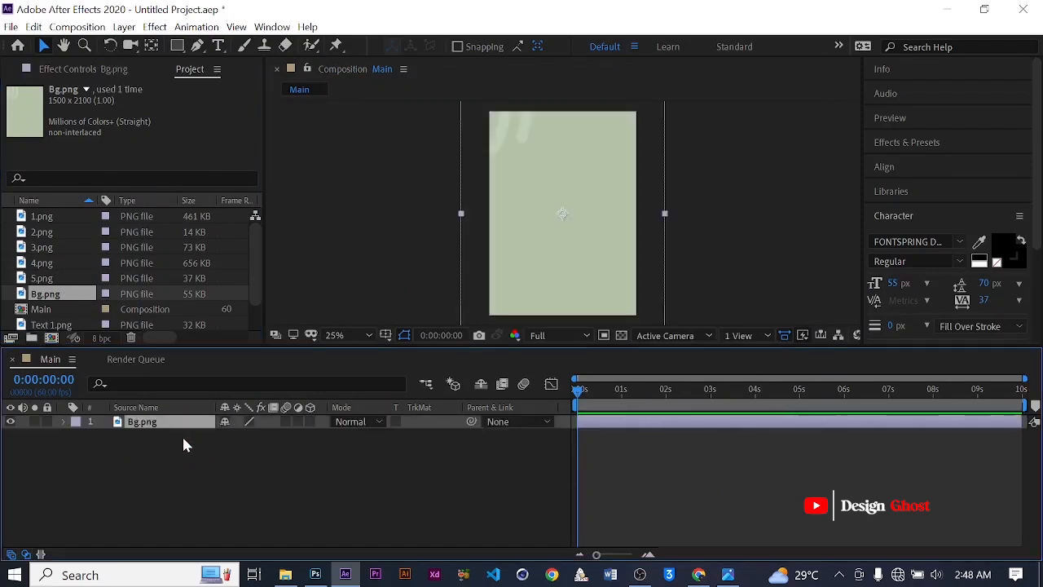
{"action": "key", "text": "s"}
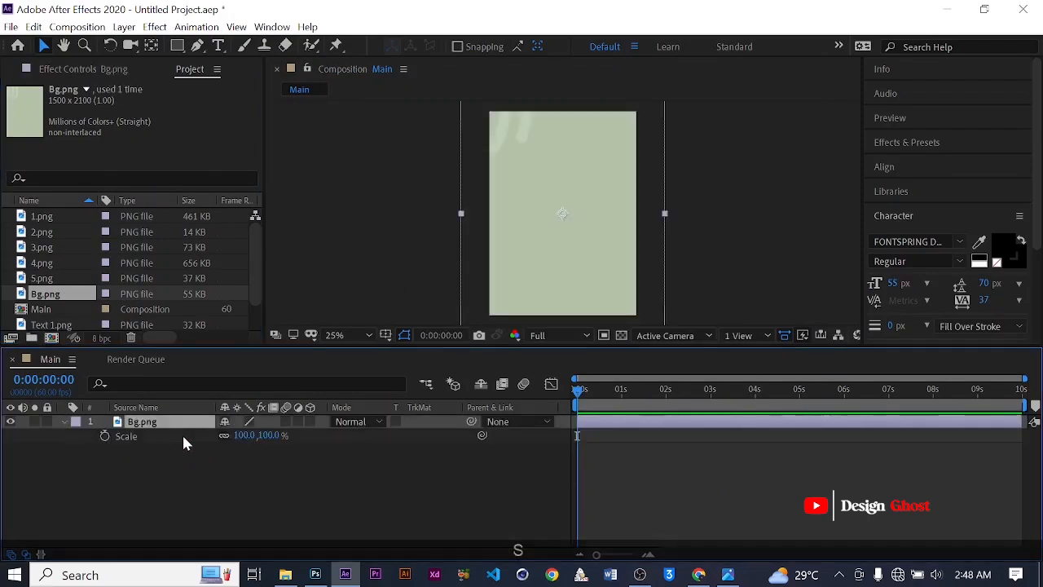
{"action": "left_click", "coordinate": [246, 436]}
{"action": "type", "text": "72"}
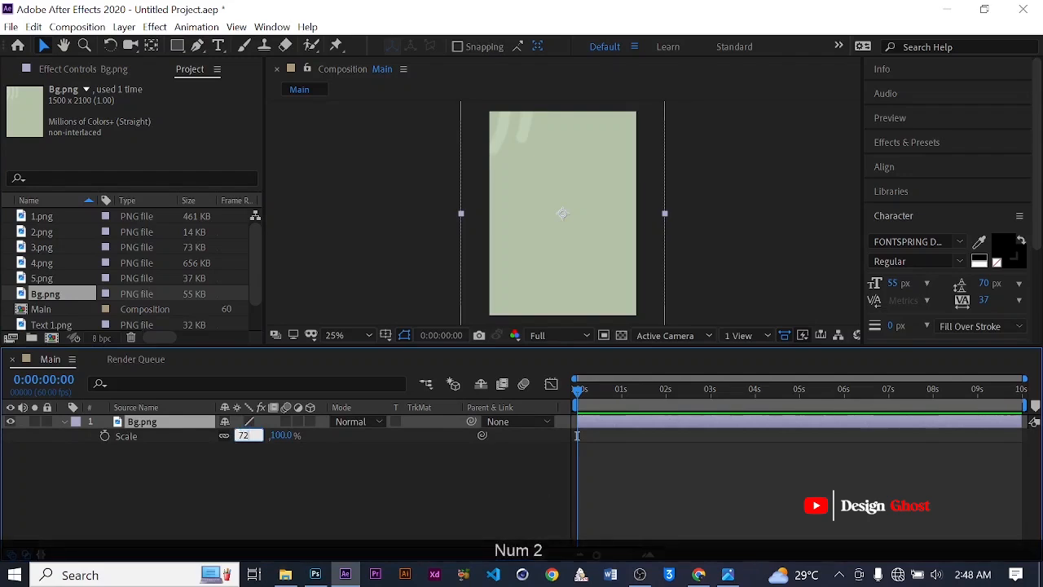
{"action": "key", "text": "Return"}
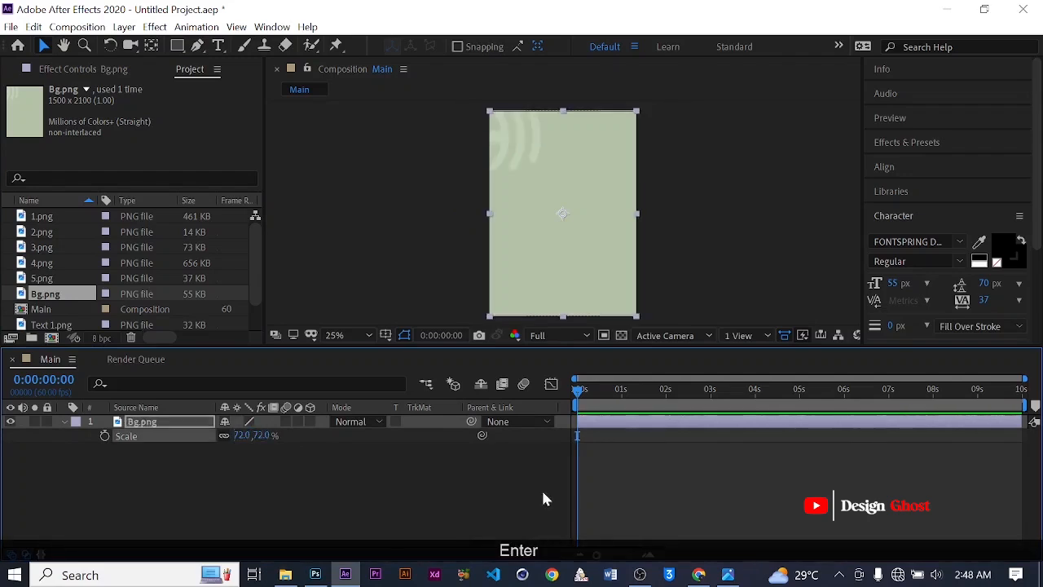
{"action": "left_click", "coordinate": [366, 335]}
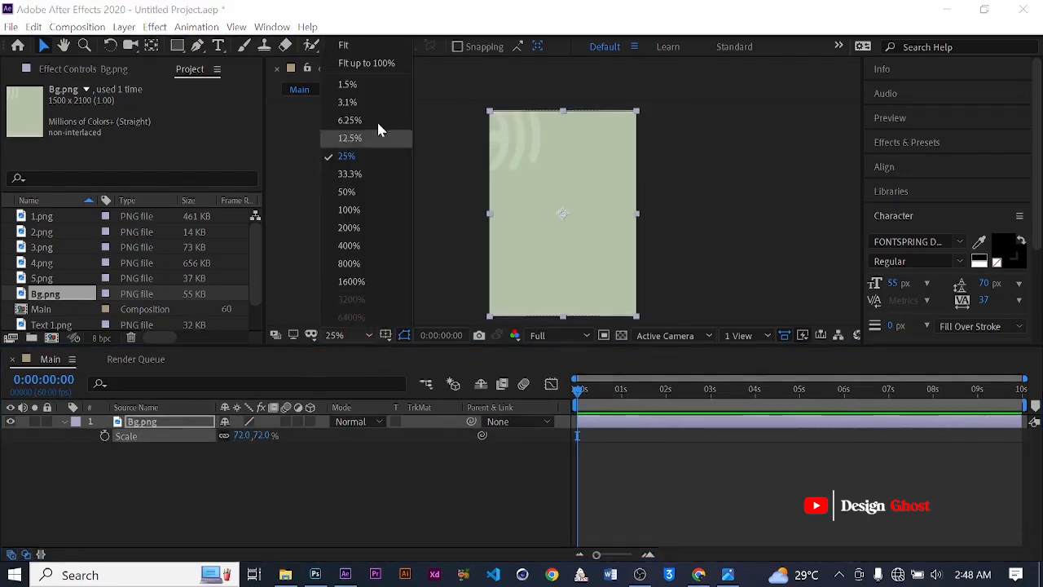
{"action": "left_click", "coordinate": [366, 63]}
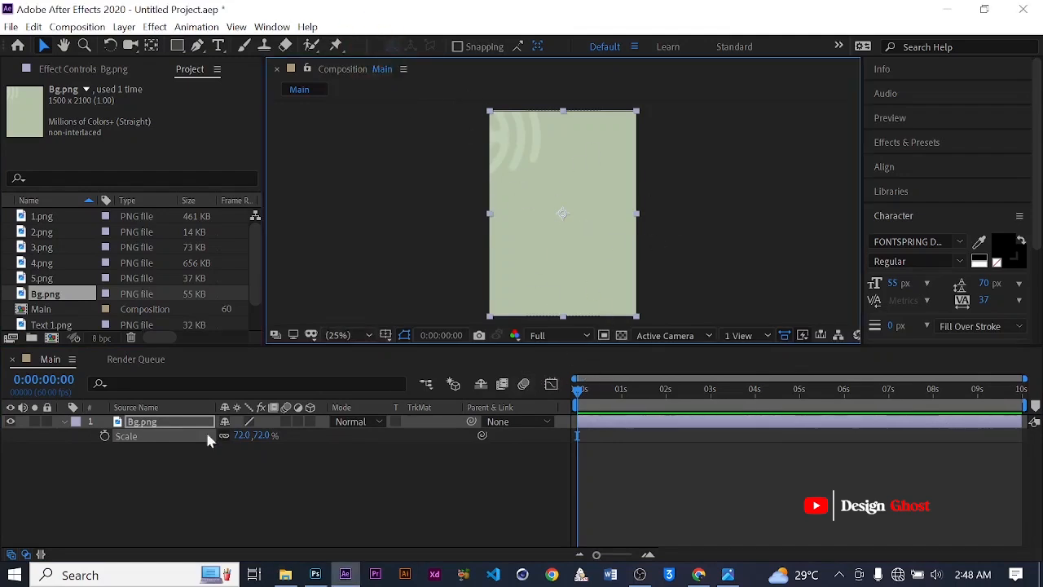
{"action": "left_click", "coordinate": [63, 421]}
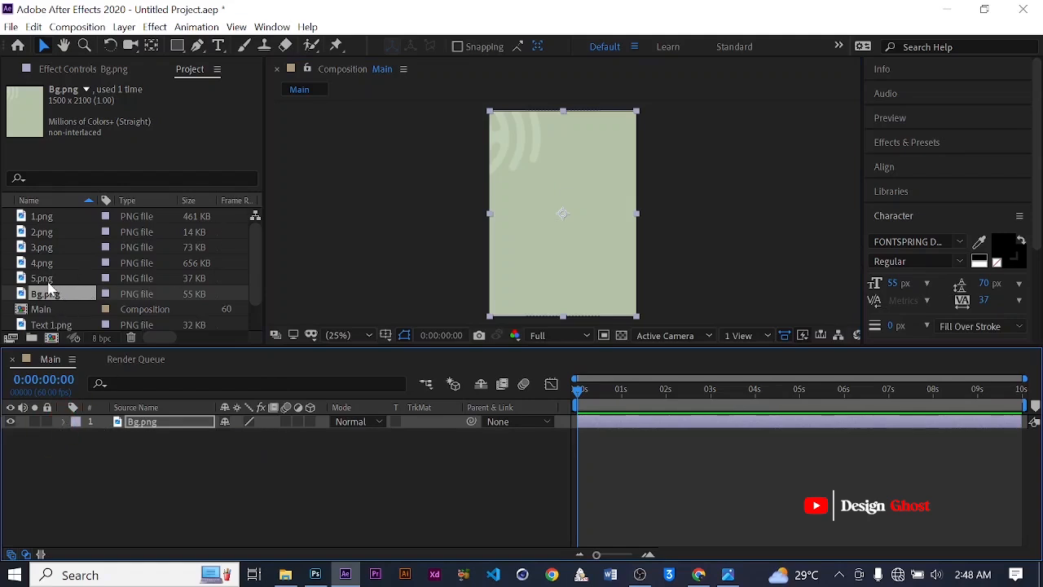
Step: Add 1.png to 5.png and Text 1.png above the background in the Main timeline and show their Scale property
{"action": "left_click", "coordinate": [42, 216]}
{"action": "left_click", "coordinate": [49, 277], "text": "shift"}
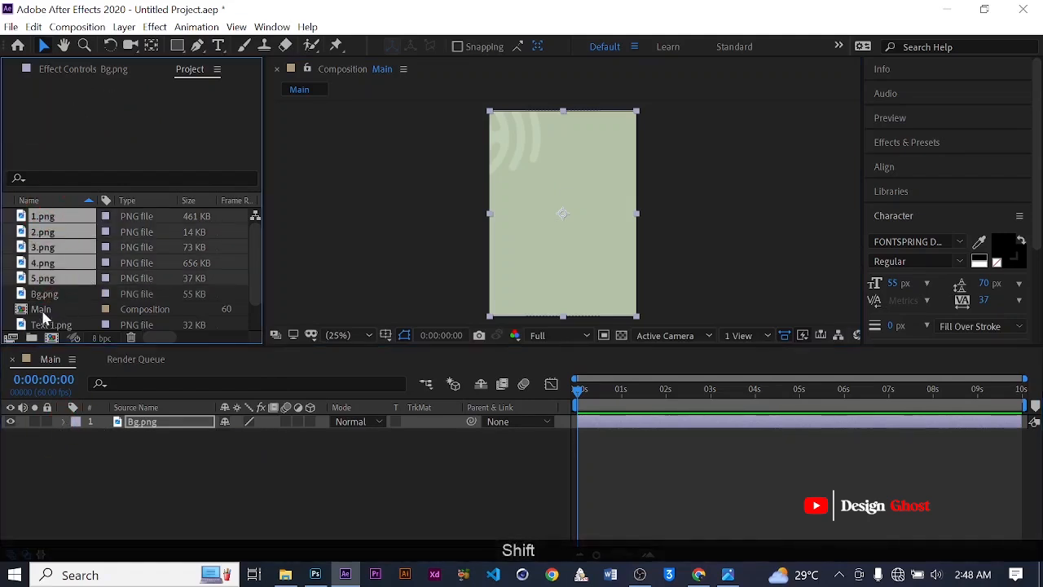
{"action": "left_click_drag", "start_coordinate": [54, 213], "coordinate": [89, 444]}
{"action": "left_click_drag", "start_coordinate": [59, 326], "coordinate": [186, 419]}
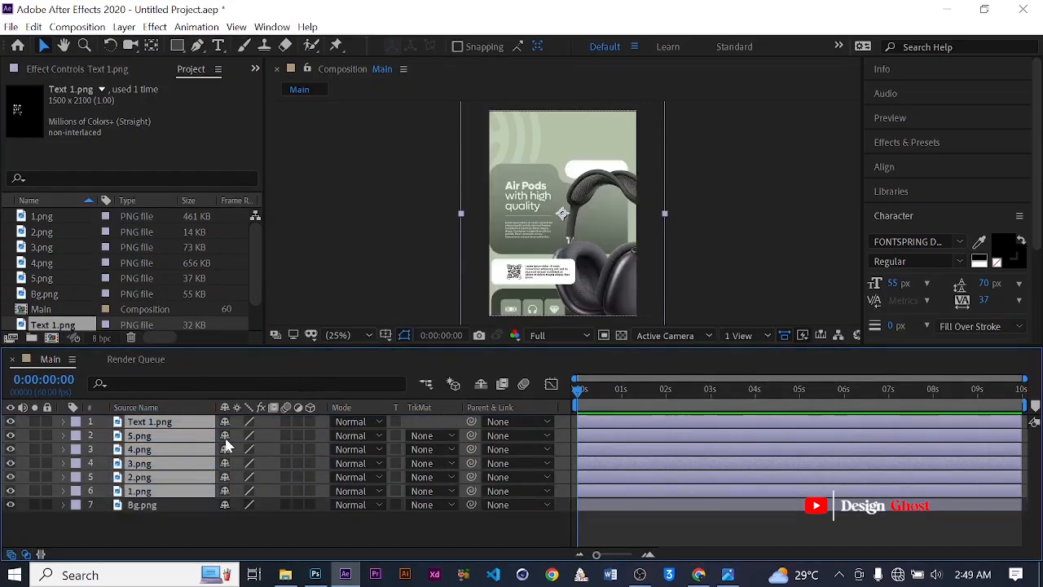
{"action": "key", "text": "s"}
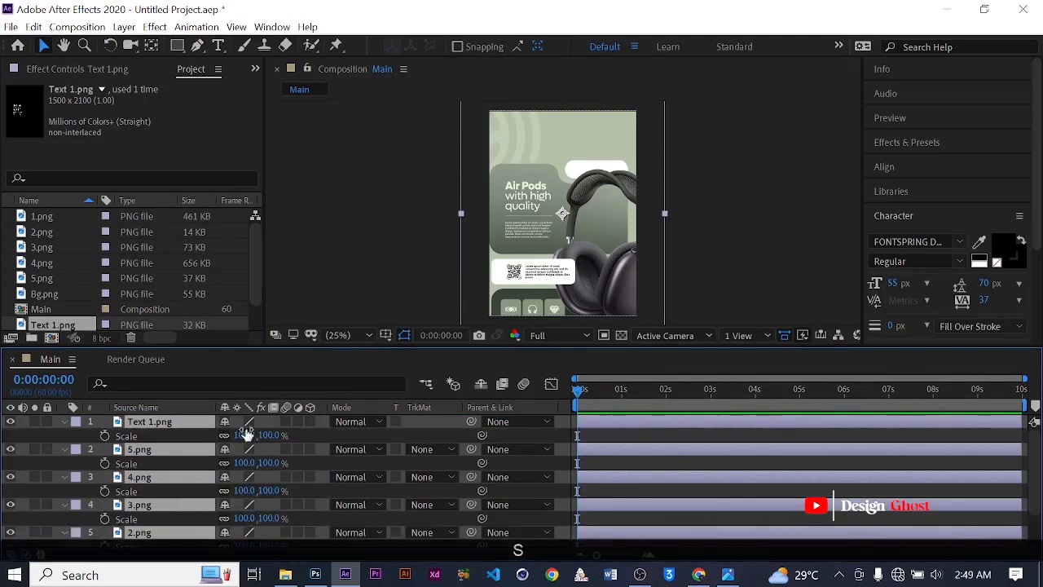
{"action": "left_click", "coordinate": [243, 436]}
{"action": "type", "text": "27"}
{"action": "key", "text": "Return"}
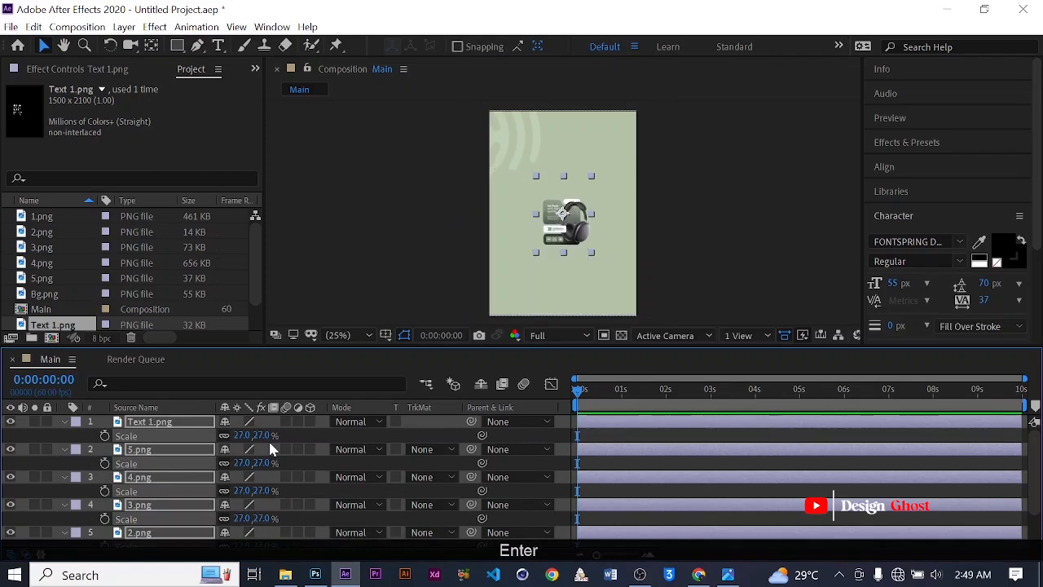
{"action": "left_click", "coordinate": [236, 438]}
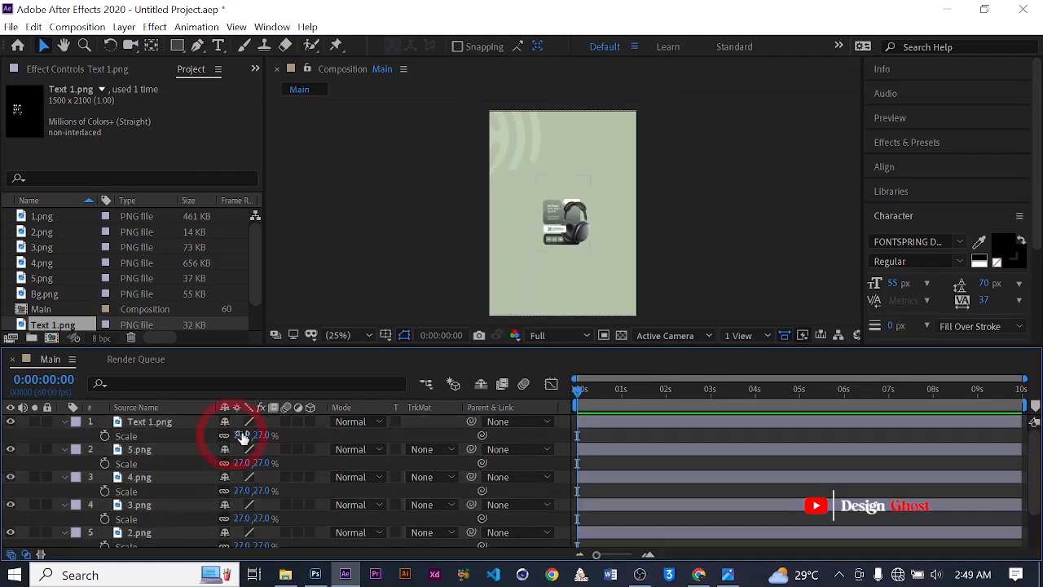
{"action": "key", "text": "ctrl+z"}
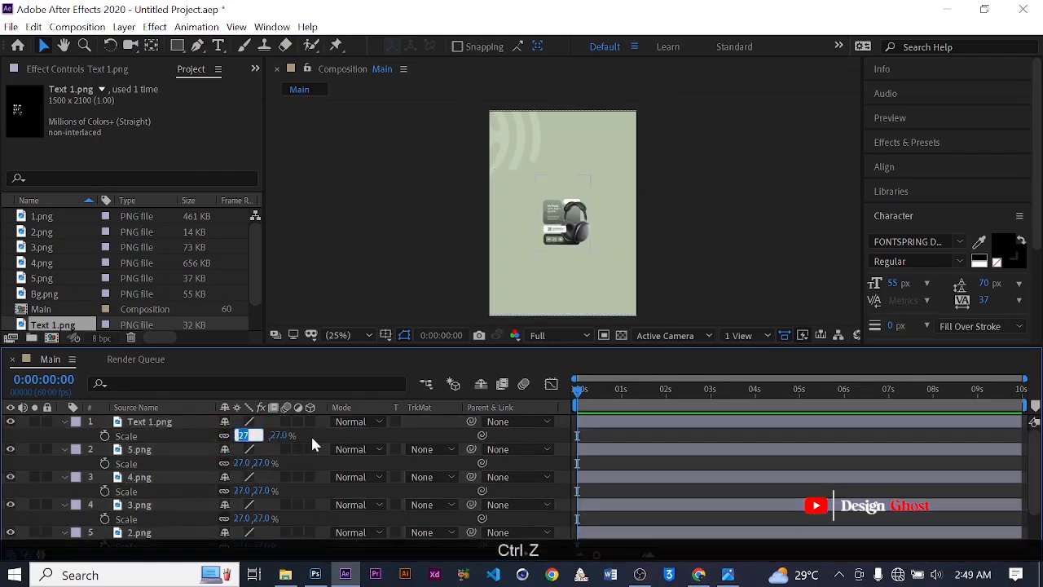
{"action": "key", "text": "ctrl+z"}
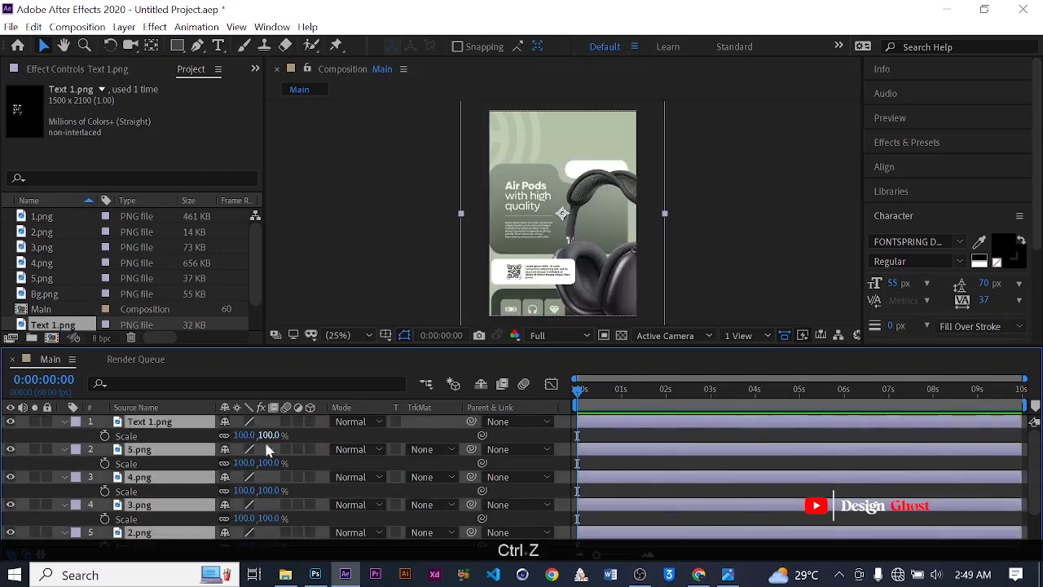
Step: Set the scale of the Text 1.png and 1.png to 5.png layers to 72%, collapse their properties and deselect them
{"action": "left_click", "coordinate": [244, 435]}
{"action": "type", "text": "72"}
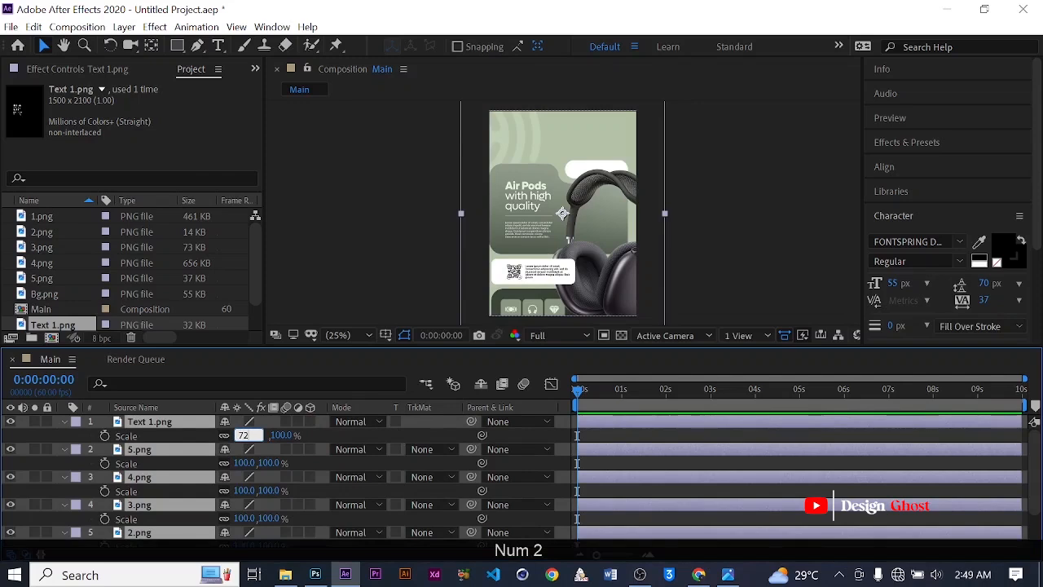
{"action": "key", "text": "Return"}
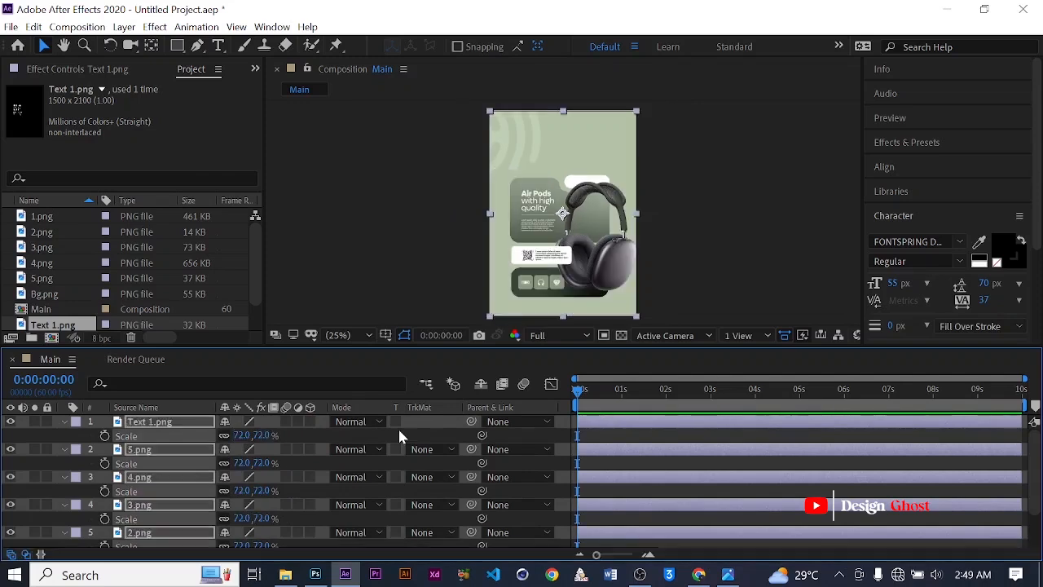
{"action": "scroll", "coordinate": [236, 445], "scroll_direction": "down", "scroll_amount": 2}
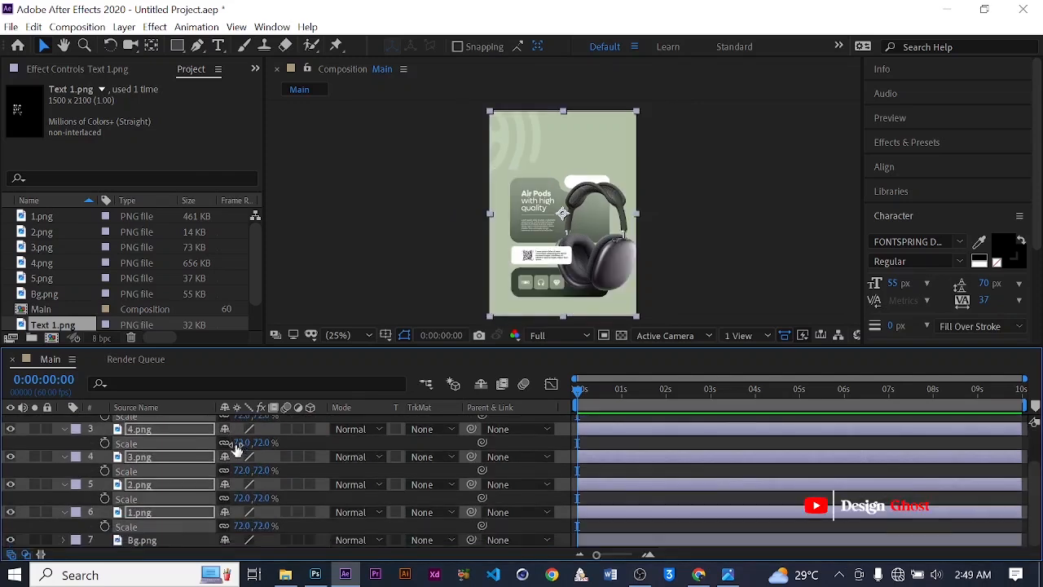
{"action": "scroll", "coordinate": [151, 514], "scroll_direction": "up", "scroll_amount": 2}
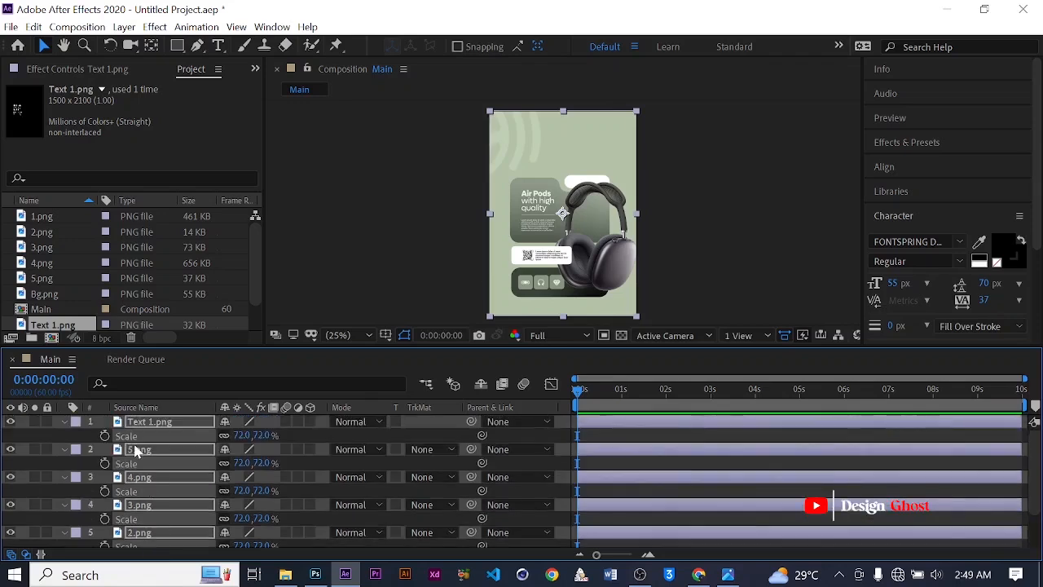
{"action": "left_click", "coordinate": [65, 423]}
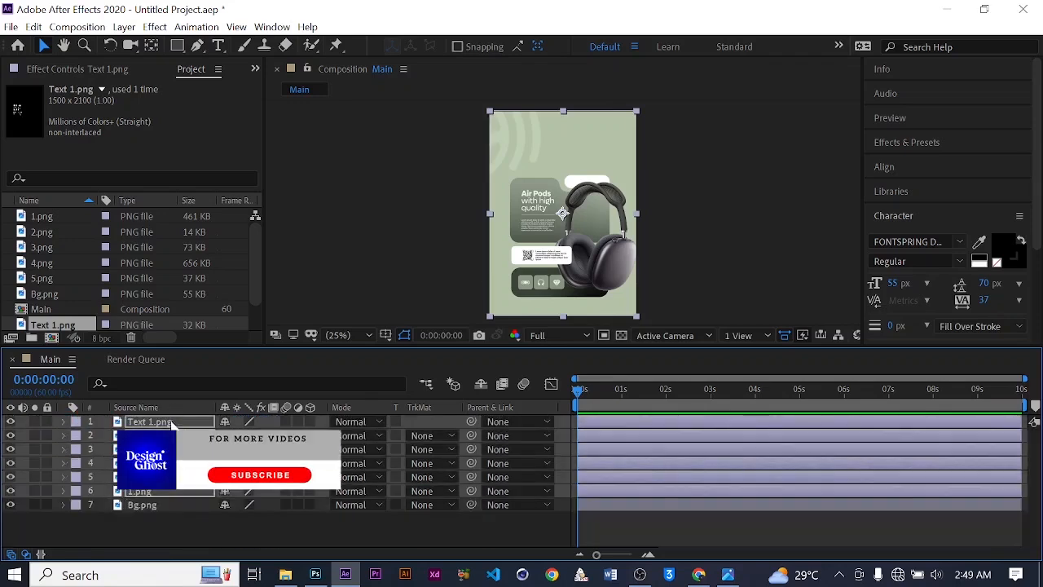
{"action": "left_click", "coordinate": [164, 522]}
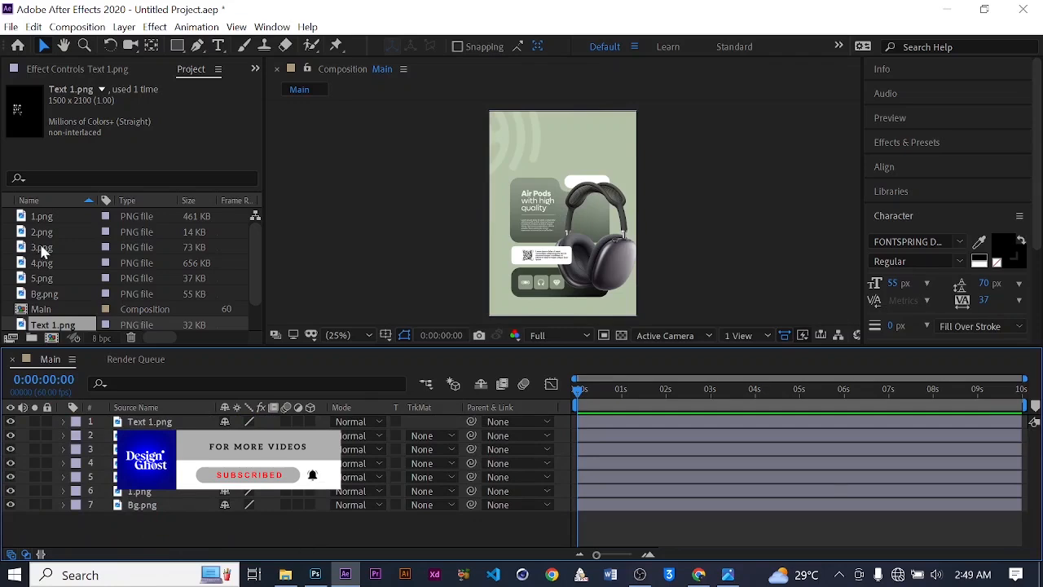
Step: Add Text.png as the topmost layer of the Main timeline and set its scale to 72%
{"action": "scroll", "coordinate": [49, 253], "scroll_direction": "down", "scroll_amount": 2}
{"action": "left_click_drag", "start_coordinate": [58, 308], "coordinate": [160, 419]}
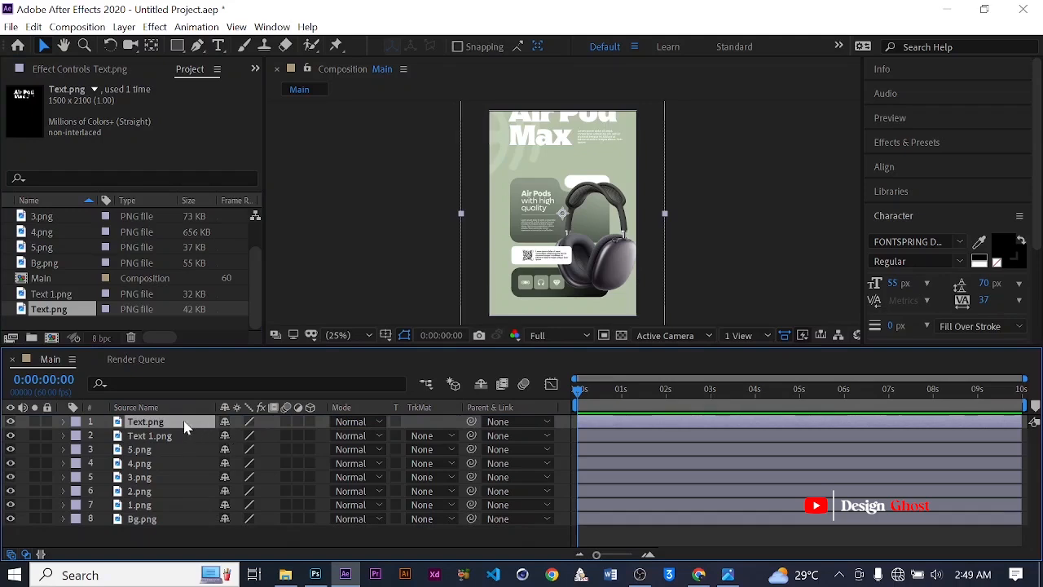
{"action": "key", "text": "s"}
{"action": "left_click", "coordinate": [243, 434]}
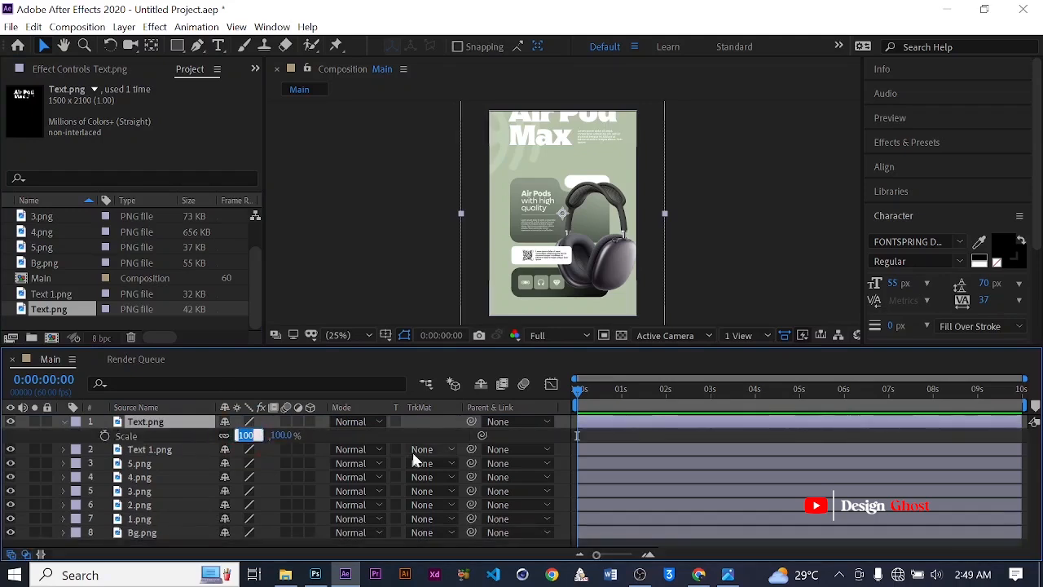
{"action": "type", "text": "72"}
{"action": "key", "text": "Return"}
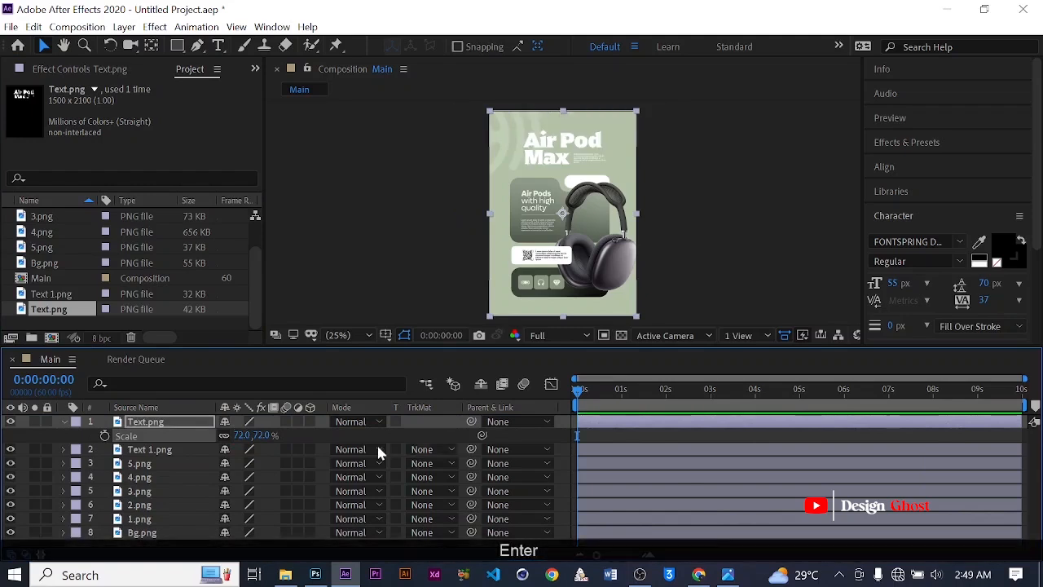
{"action": "left_click", "coordinate": [62, 421]}
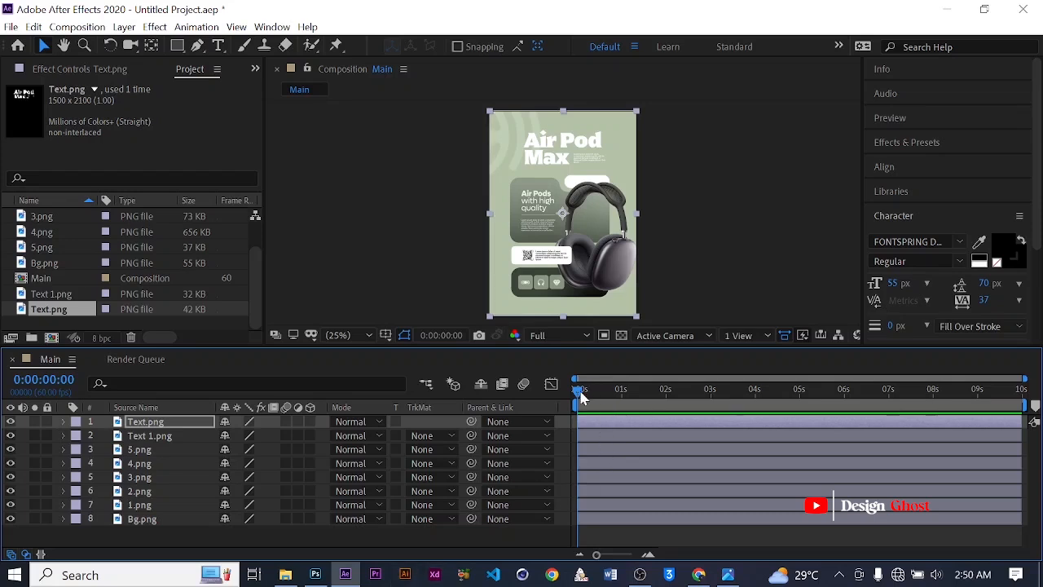
Step: Toggle the visibility of the 1.png, 2.png, 3.png and 4.png layers to check which banner part each one holds
{"action": "mouse_move", "coordinate": [579, 397]}
{"action": "left_mouse_down"}
{"action": "mouse_move", "coordinate": [818, 388]}
{"action": "mouse_move", "coordinate": [571, 411]}
{"action": "left_mouse_up"}
{"action": "left_click", "coordinate": [134, 533]}
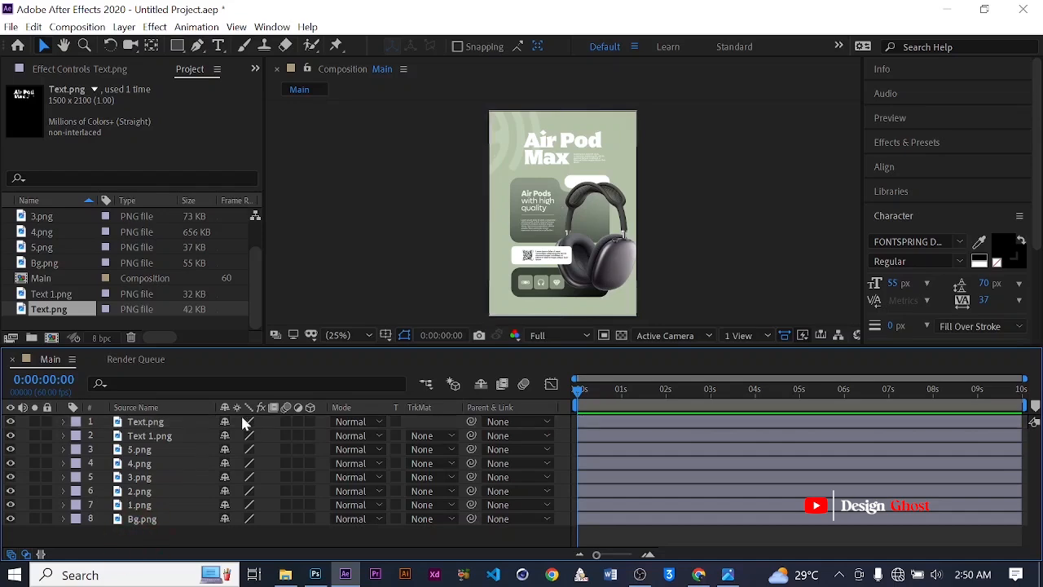
{"action": "left_click", "coordinate": [10, 505]}
{"action": "left_click", "coordinate": [11, 505]}
{"action": "left_click", "coordinate": [9, 491]}
{"action": "left_click", "coordinate": [10, 492]}
{"action": "left_click", "coordinate": [10, 478]}
{"action": "left_click", "coordinate": [9, 478]}
{"action": "left_click", "coordinate": [11, 464]}
Step: Add a Position keyframe to the headphone layer 4.png at 2 seconds and apply Easy Ease to it
{"action": "left_click", "coordinate": [140, 464]}
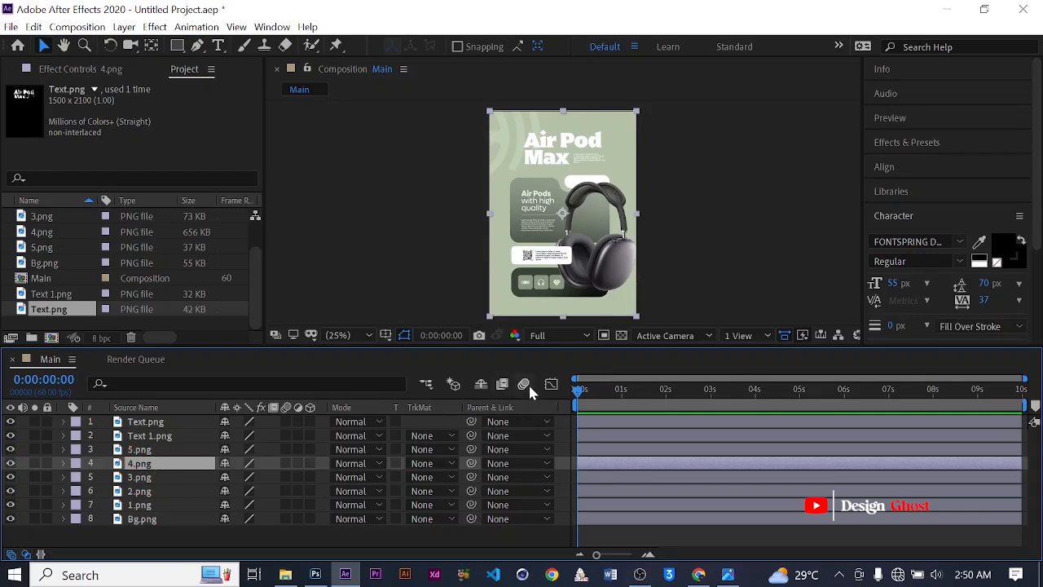
{"action": "key", "text": "p"}
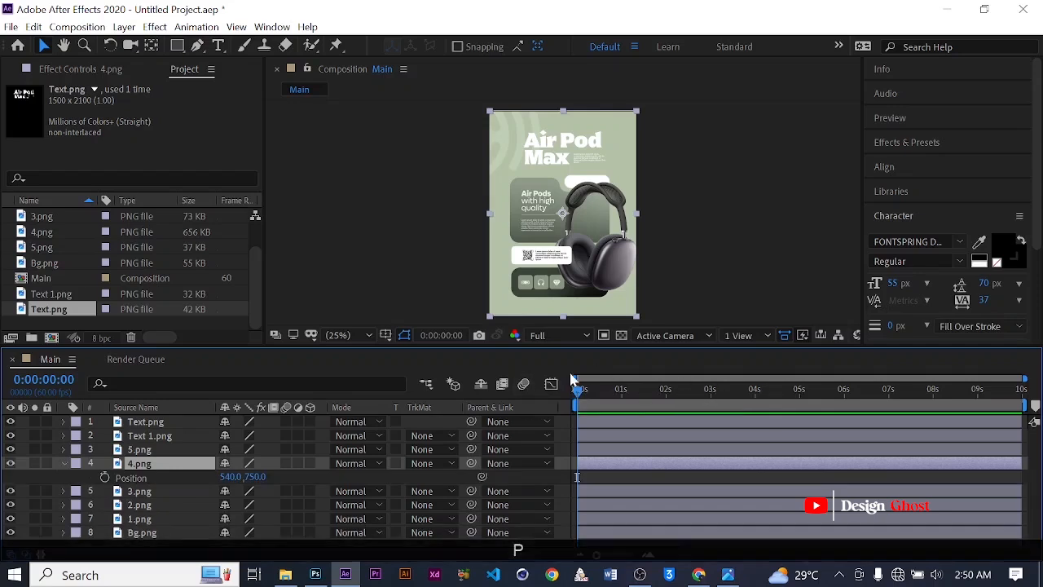
{"action": "left_click_drag", "start_coordinate": [578, 391], "coordinate": [668, 390]}
{"action": "left_click", "coordinate": [104, 477]}
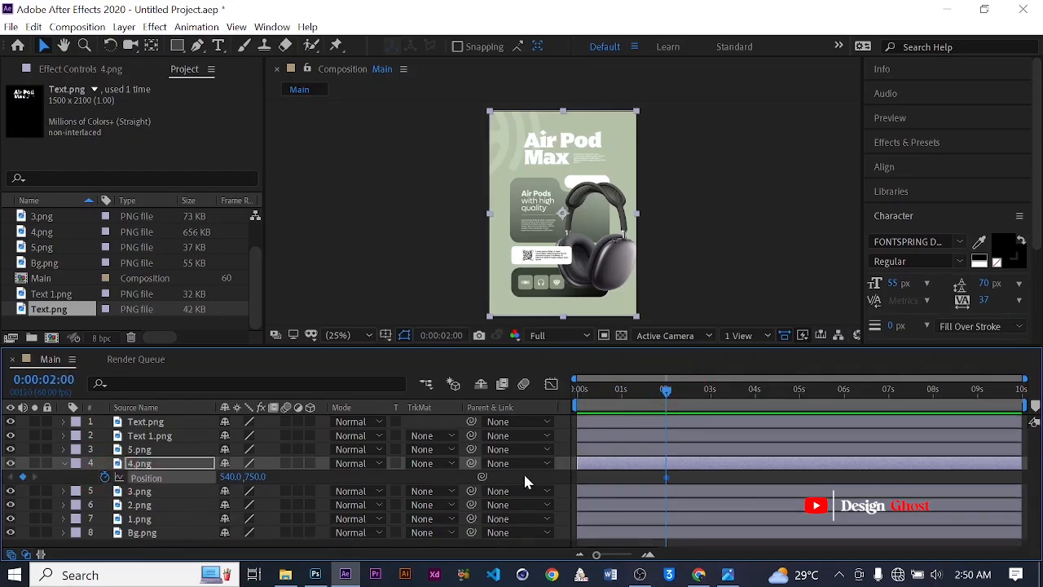
{"action": "key", "text": "F9"}
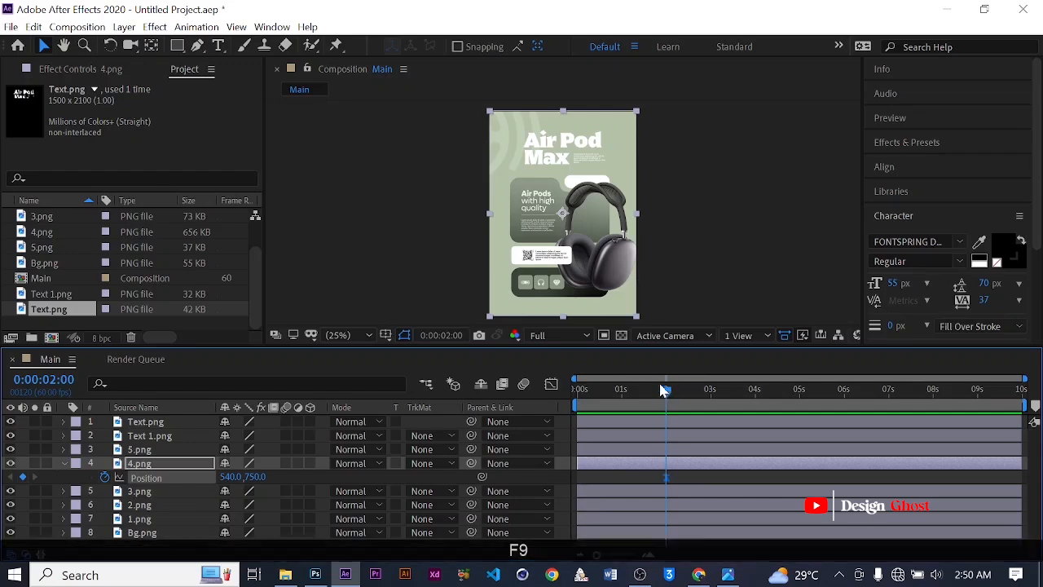
Step: At 0:00:01:02, set the X position of headphone layer 4.png to 1173 and select its Position keyframes
{"action": "left_click_drag", "start_coordinate": [666, 399], "coordinate": [624, 414]}
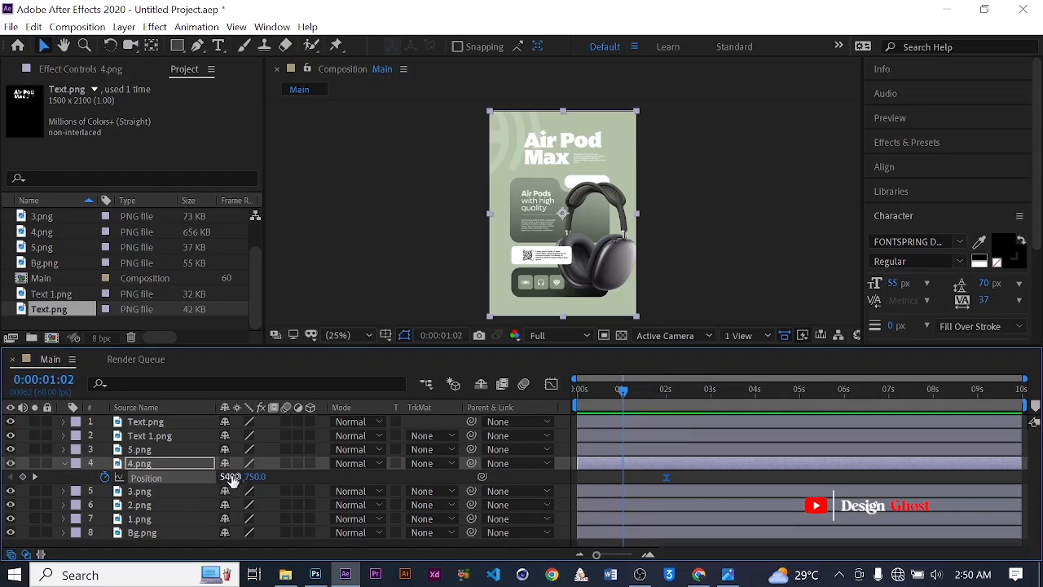
{"action": "left_click_drag", "start_coordinate": [231, 476], "coordinate": [698, 431]}
{"action": "left_click_drag", "start_coordinate": [680, 479], "coordinate": [600, 475]}
{"action": "left_click", "coordinate": [600, 474]}
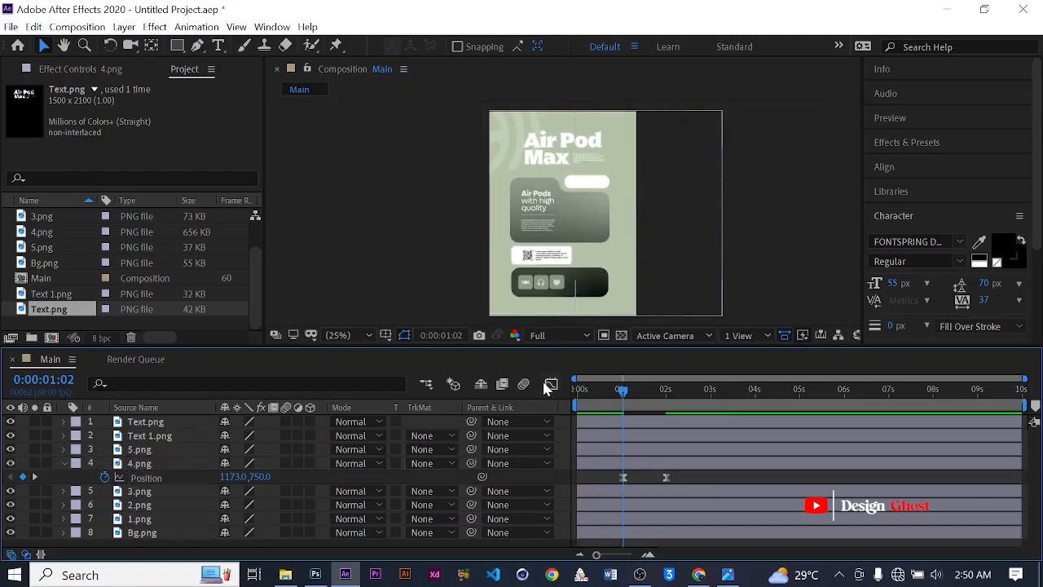
Step: Adjust the easing of 4.png's end Position keyframe in the Graph Editor and collapse the layer's properties
{"action": "left_click_drag", "start_coordinate": [684, 482], "coordinate": [646, 515]}
{"action": "left_click", "coordinate": [551, 386]}
{"action": "left_click", "coordinate": [554, 385]}
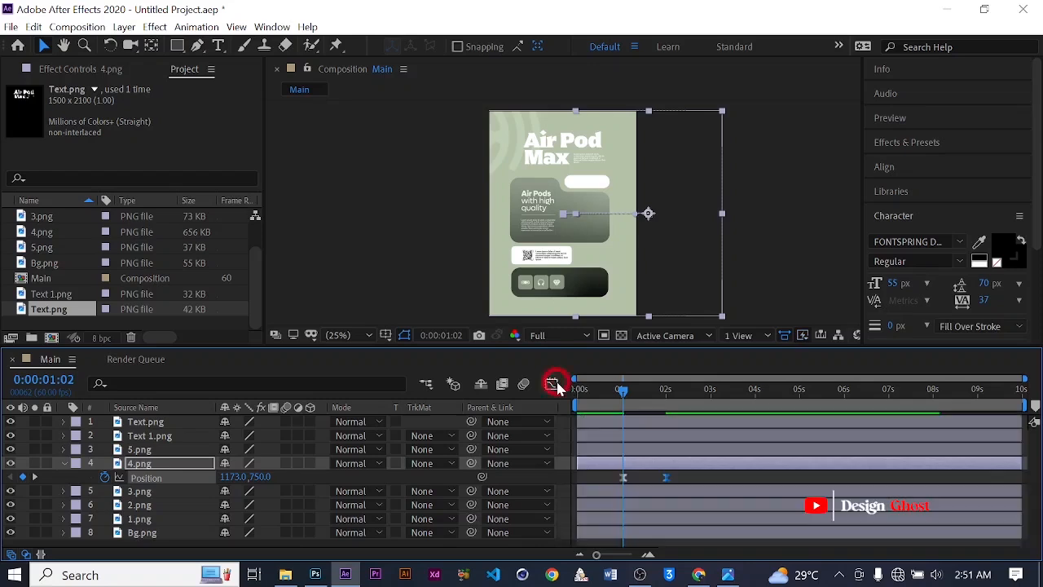
{"action": "left_click", "coordinate": [64, 462]}
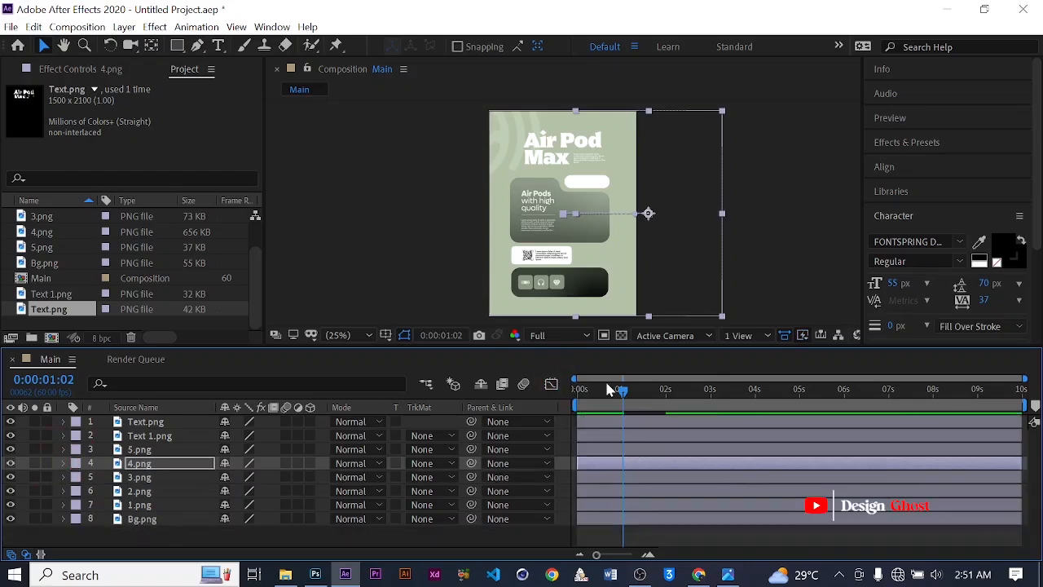
Step: Move 4.png's end Position keyframe to about 1.75 seconds, trim the layer's start to 0:00:01:02 and collapse it
{"action": "key", "text": "p"}
{"action": "left_click_drag", "start_coordinate": [668, 482], "coordinate": [656, 480]}
{"action": "left_click_drag", "start_coordinate": [577, 462], "coordinate": [624, 461]}
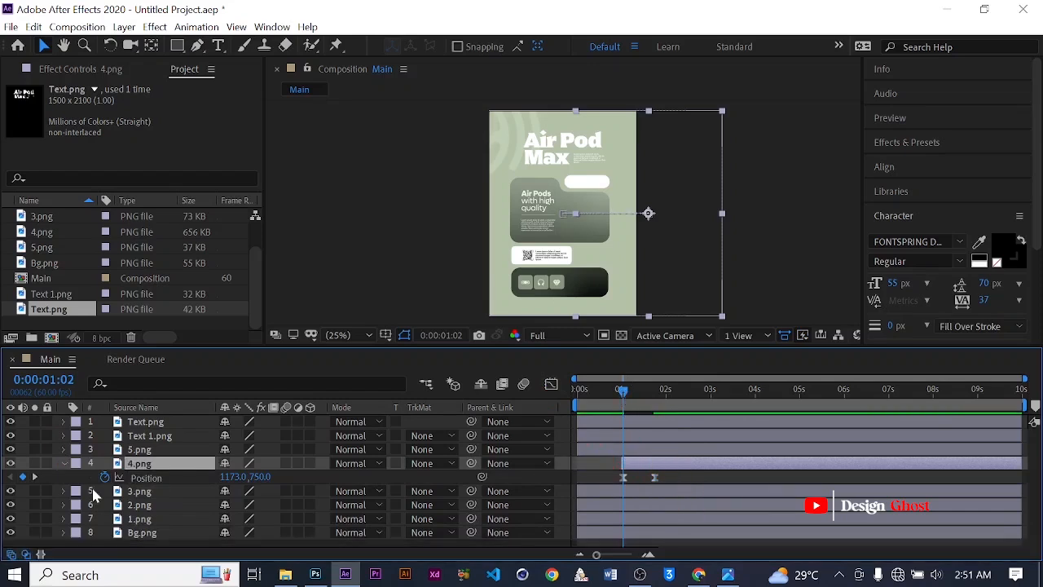
{"action": "left_click", "coordinate": [64, 466]}
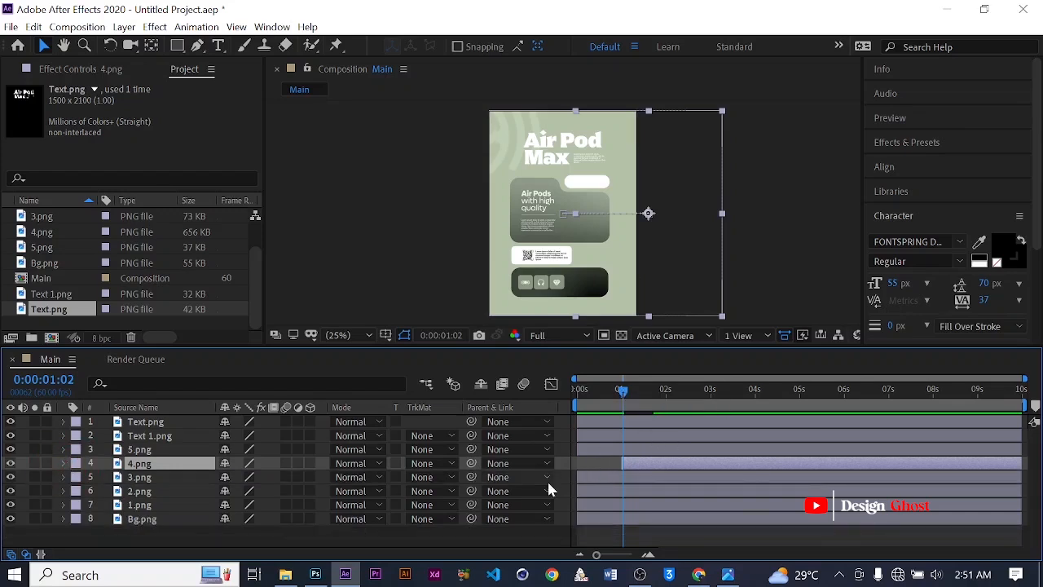
Step: Check which banner part 5.png holds by toggling its visibility and trim the layer's start to about 0:00:00:46
{"action": "left_click", "coordinate": [10, 449]}
{"action": "left_click", "coordinate": [10, 449]}
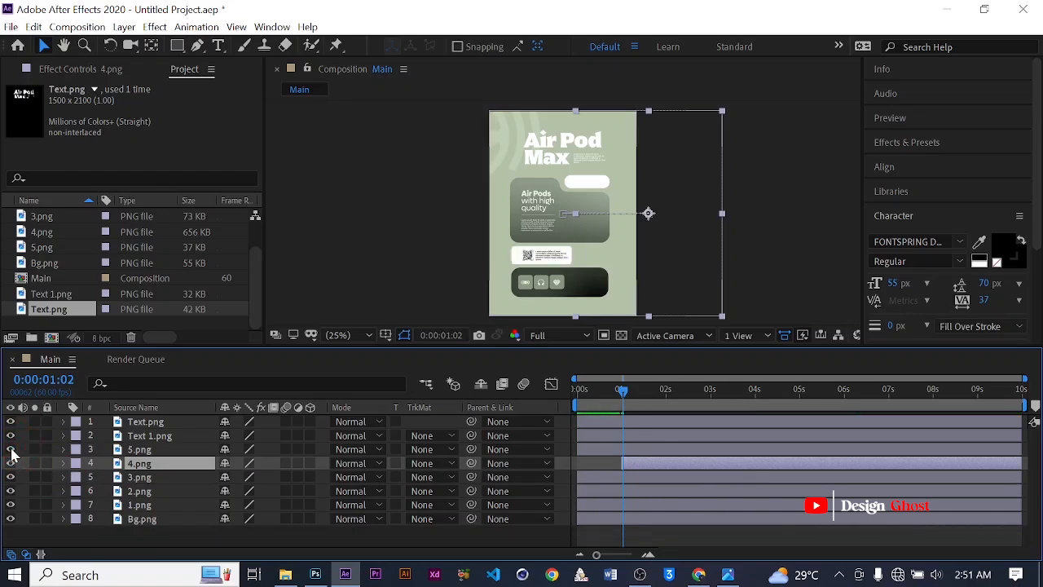
{"action": "left_click", "coordinate": [151, 450]}
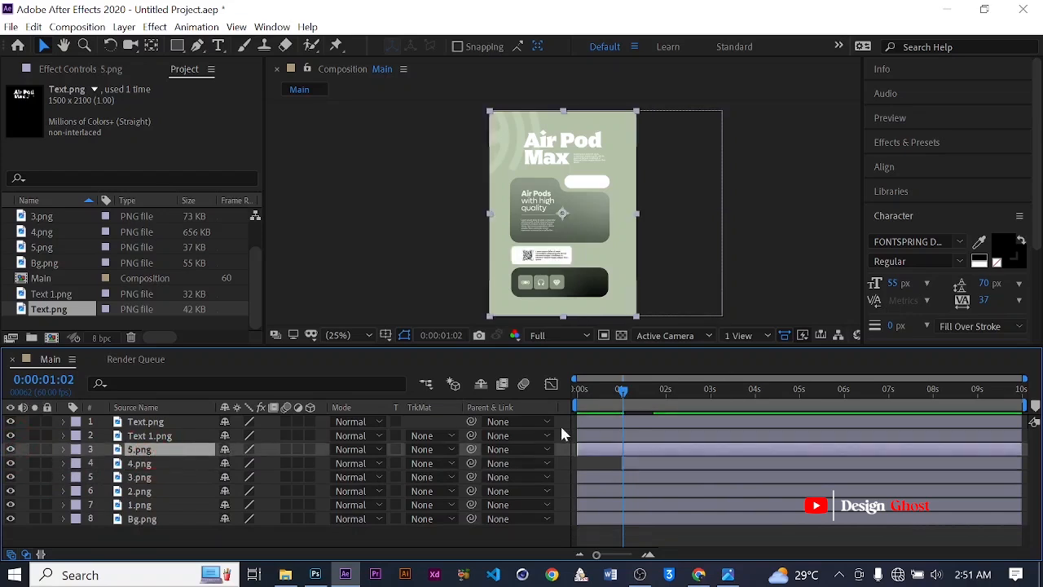
{"action": "left_click_drag", "start_coordinate": [577, 441], "coordinate": [611, 441]}
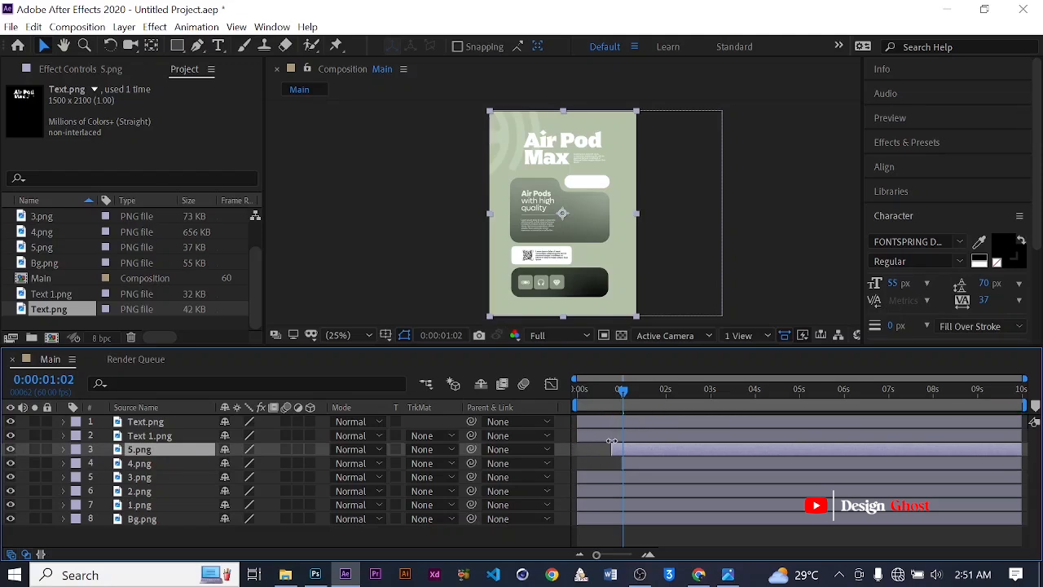
Step: Add a Position keyframe to 5.png at 0:00:01:29 and apply Easy Ease to it
{"action": "key", "text": "p"}
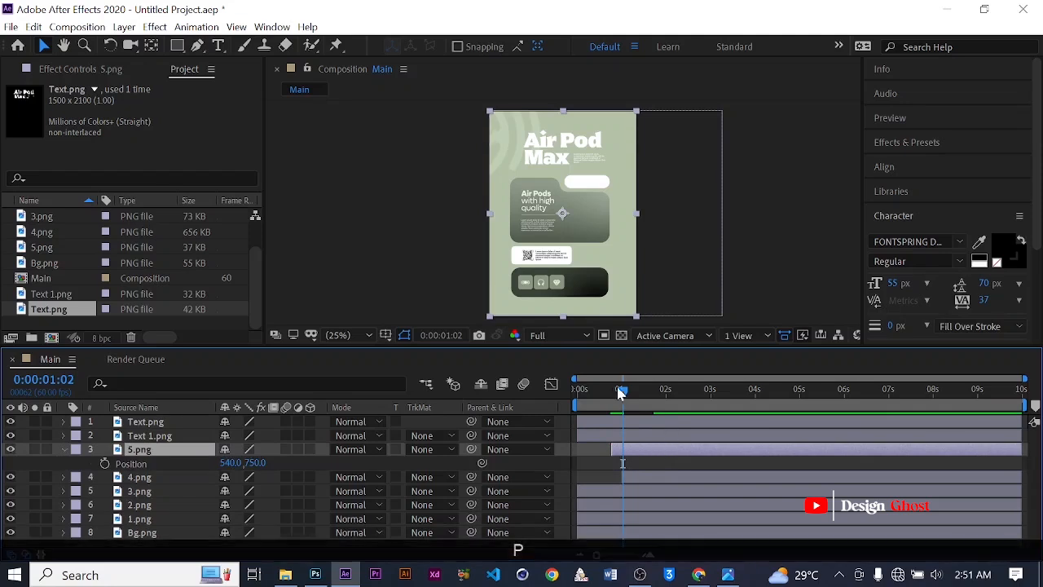
{"action": "left_click_drag", "start_coordinate": [623, 398], "coordinate": [645, 384]}
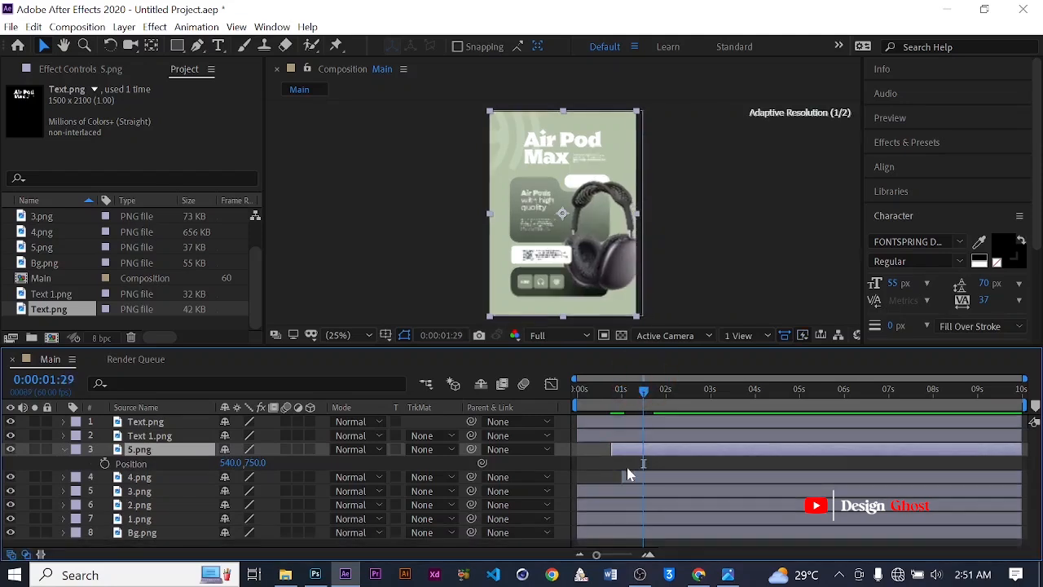
{"action": "left_click", "coordinate": [104, 462]}
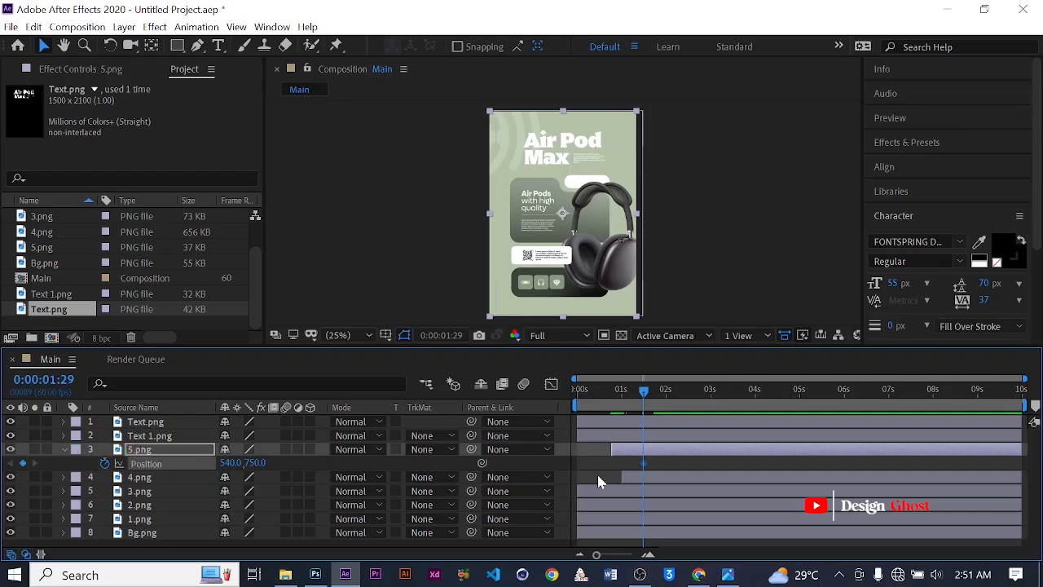
{"action": "key", "text": "F9"}
Step: At 0:00:00:46, set the X position of 5.png to -177 to place its QR strip outside the banner
{"action": "left_click_drag", "start_coordinate": [645, 397], "coordinate": [611, 414]}
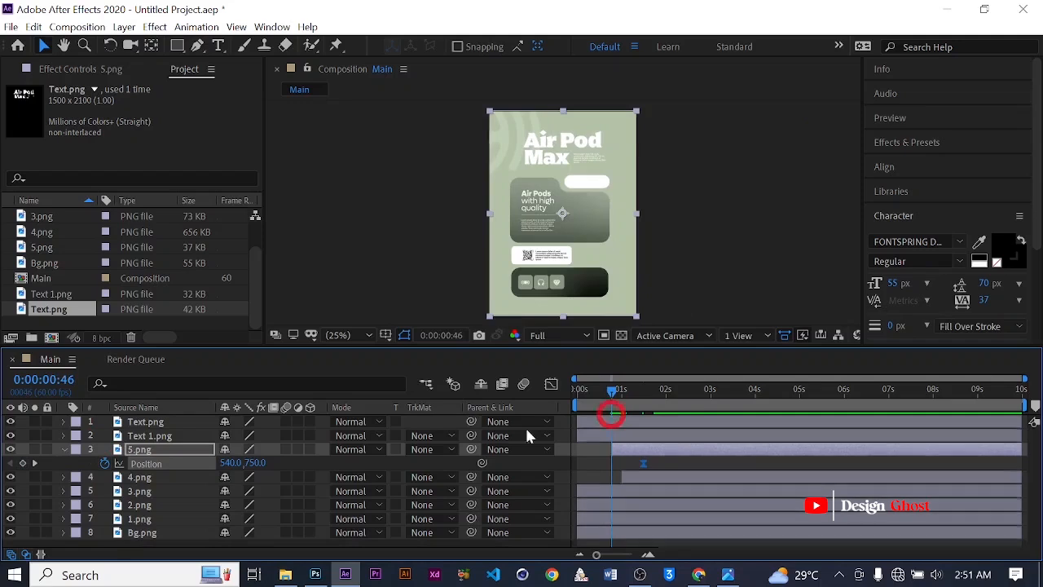
{"action": "left_click_drag", "start_coordinate": [231, 462], "coordinate": [54, 462]}
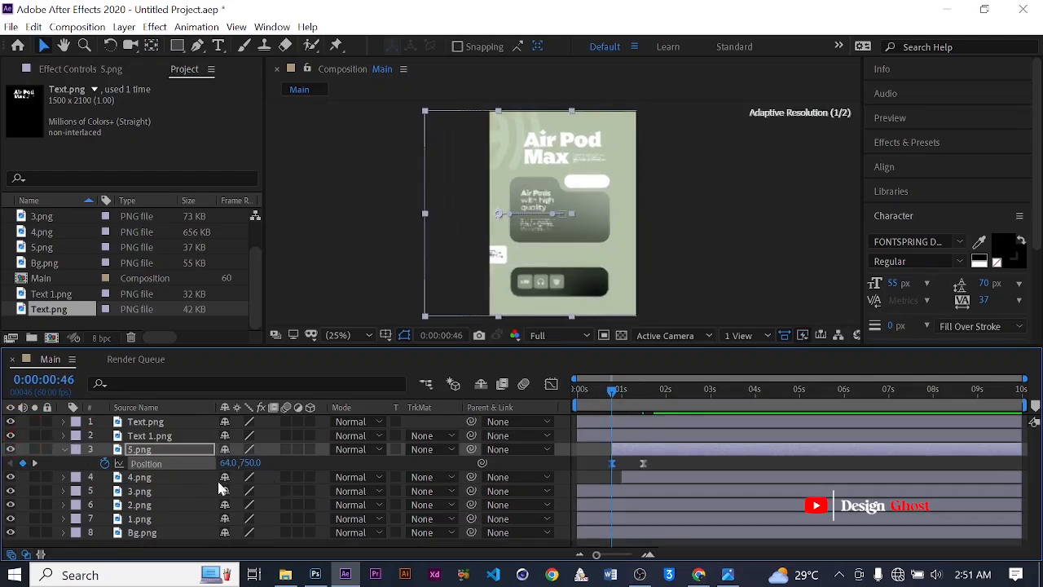
{"action": "left_click_drag", "start_coordinate": [230, 462], "coordinate": [50, 461]}
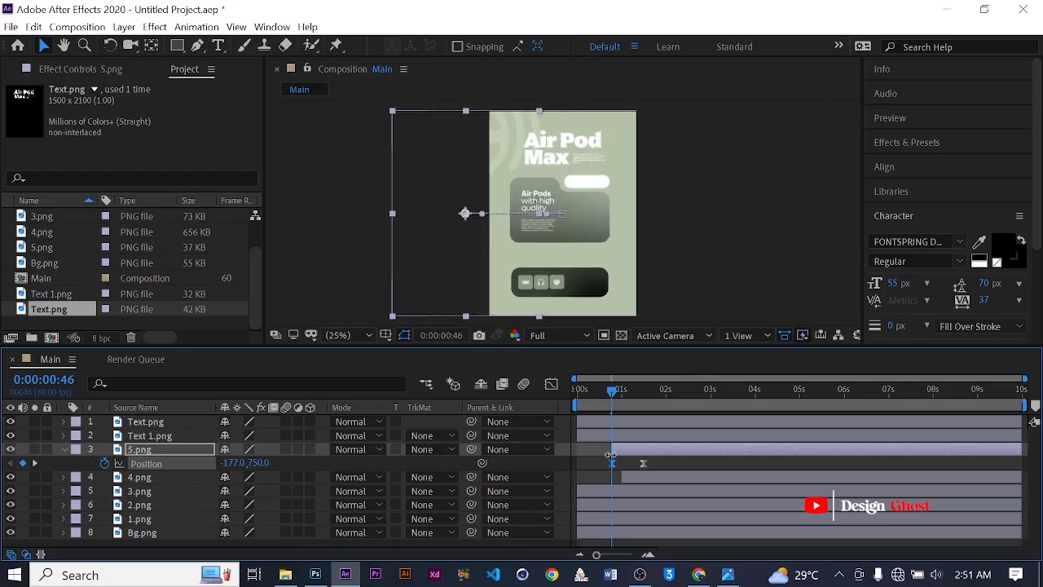
Step: Shape the speed curve of 5.png's Position keyframes in the Graph Editor to peak early, and collapse the layer
{"action": "left_click_drag", "start_coordinate": [663, 467], "coordinate": [601, 460]}
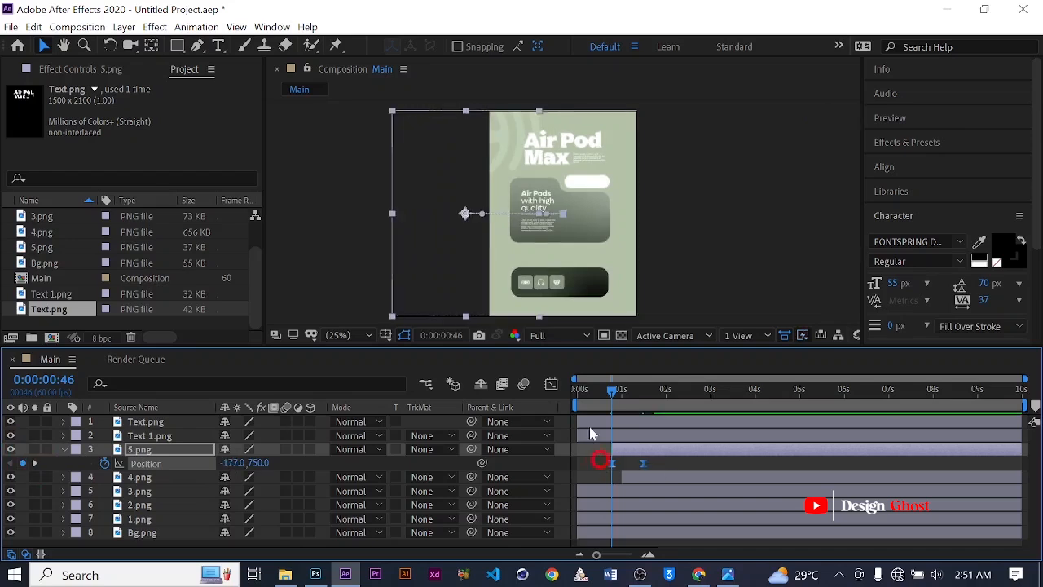
{"action": "left_click", "coordinate": [552, 385]}
{"action": "left_click_drag", "start_coordinate": [634, 493], "coordinate": [617, 515]}
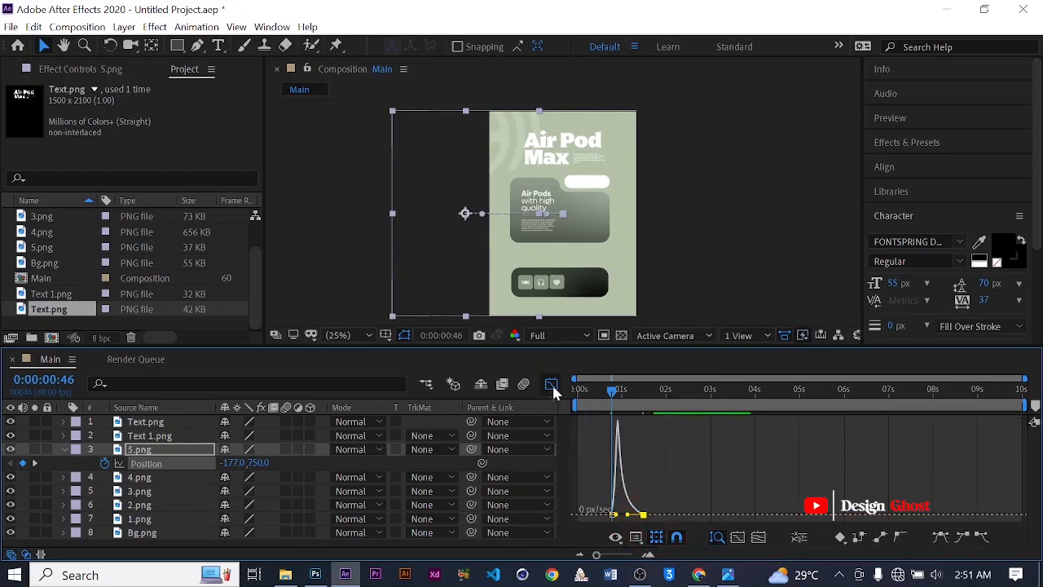
{"action": "left_click", "coordinate": [552, 385]}
{"action": "left_click", "coordinate": [63, 449]}
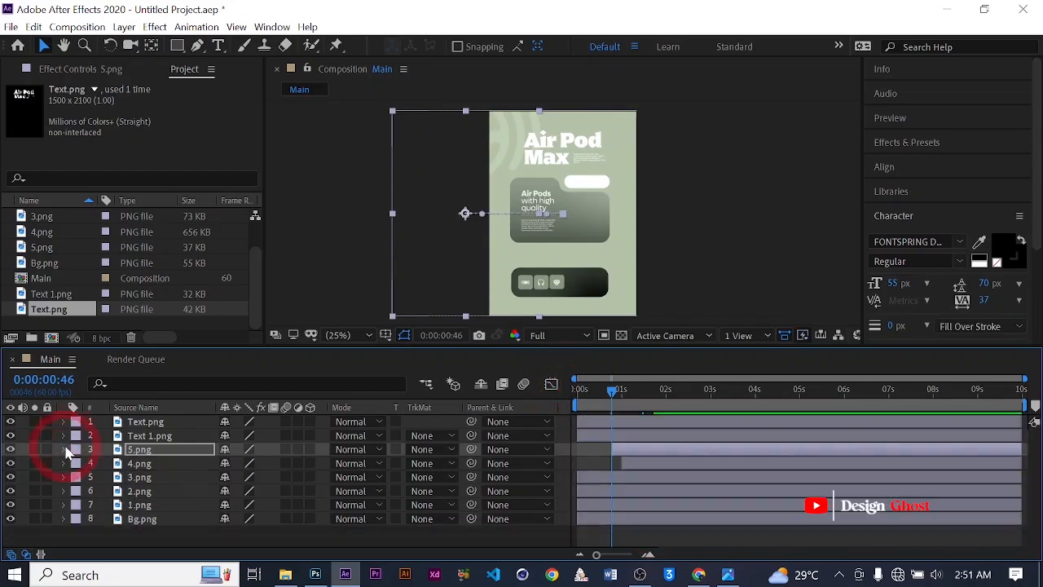
Step: Go to the start of the timeline and select 1.png, 2.png and 3.png, toggling the visibility of each to identify it
{"action": "key", "text": "Page_Up"}
{"action": "key", "text": "Home"}
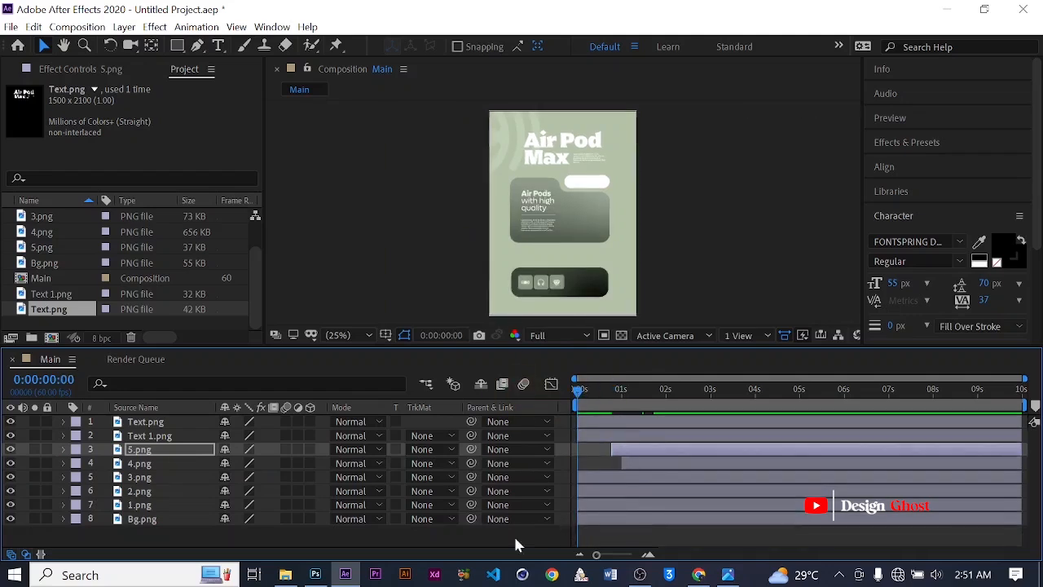
{"action": "left_click", "coordinate": [139, 505]}
{"action": "left_click", "coordinate": [11, 504]}
{"action": "left_click", "coordinate": [11, 505]}
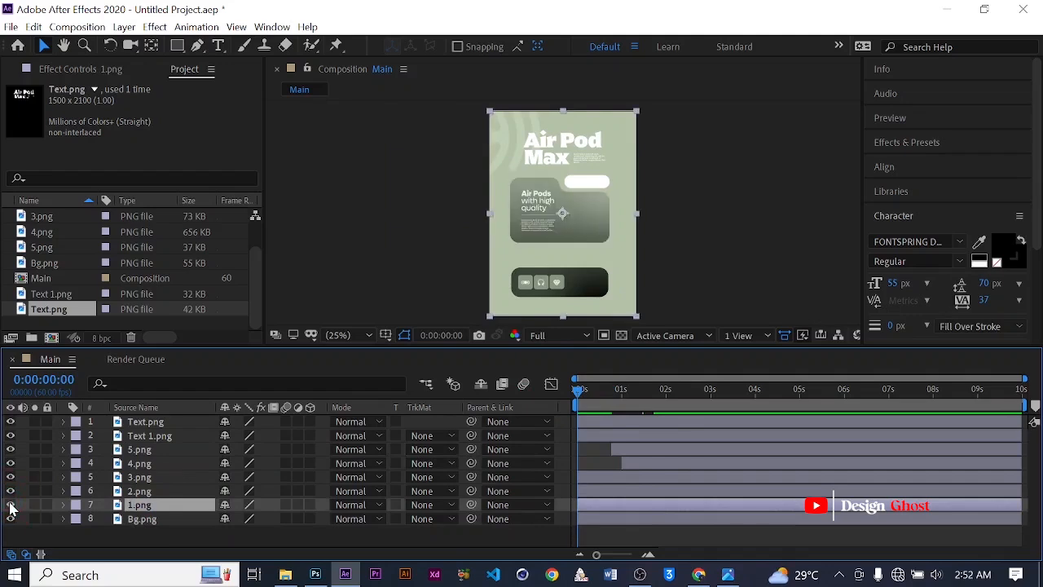
{"action": "left_click", "coordinate": [11, 505]}
{"action": "left_click", "coordinate": [11, 505]}
{"action": "left_click", "coordinate": [12, 491]}
{"action": "left_click", "coordinate": [12, 491]}
{"action": "left_click", "coordinate": [140, 491], "text": "ctrl"}
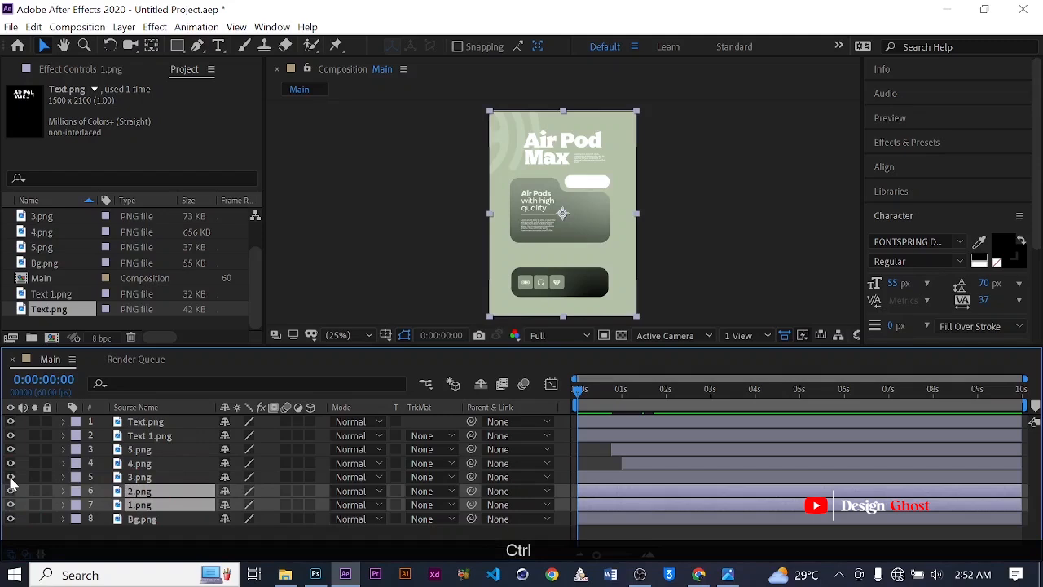
{"action": "left_click", "coordinate": [11, 479]}
{"action": "left_click", "coordinate": [11, 479]}
{"action": "left_click", "coordinate": [167, 478], "text": "ctrl"}
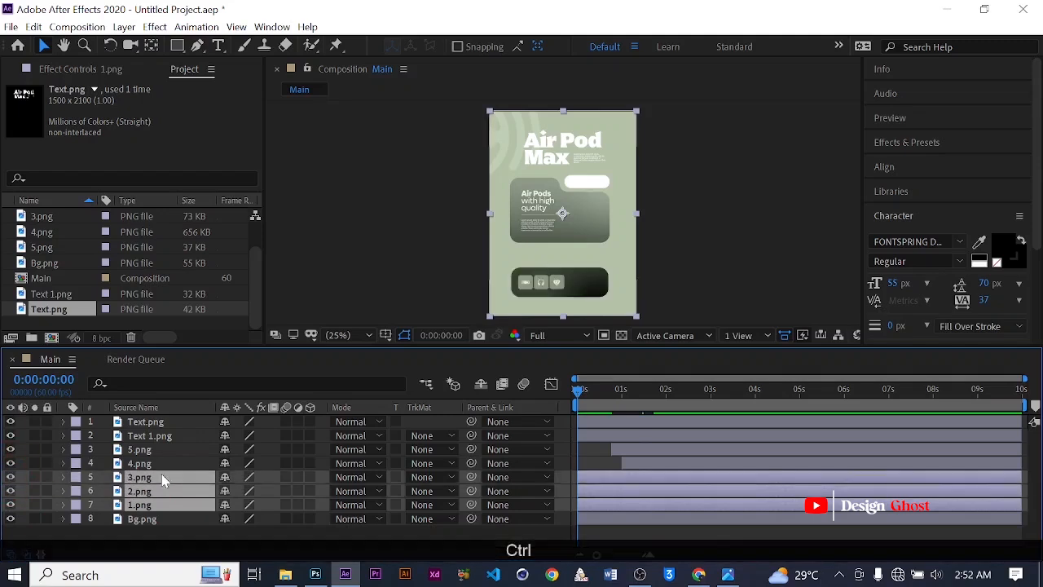
Step: Add Scale keyframes to 1.png, 2.png and 3.png at 0:00:01:00 and apply Easy Ease to them
{"action": "left_click_drag", "start_coordinate": [578, 395], "coordinate": [621, 388]}
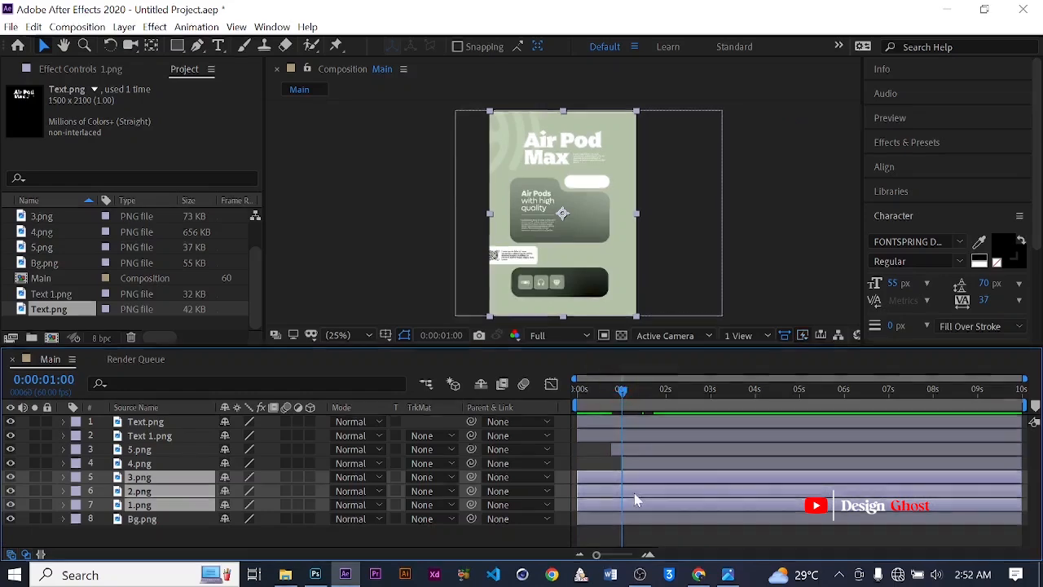
{"action": "key", "text": "p"}
{"action": "key", "text": "p"}
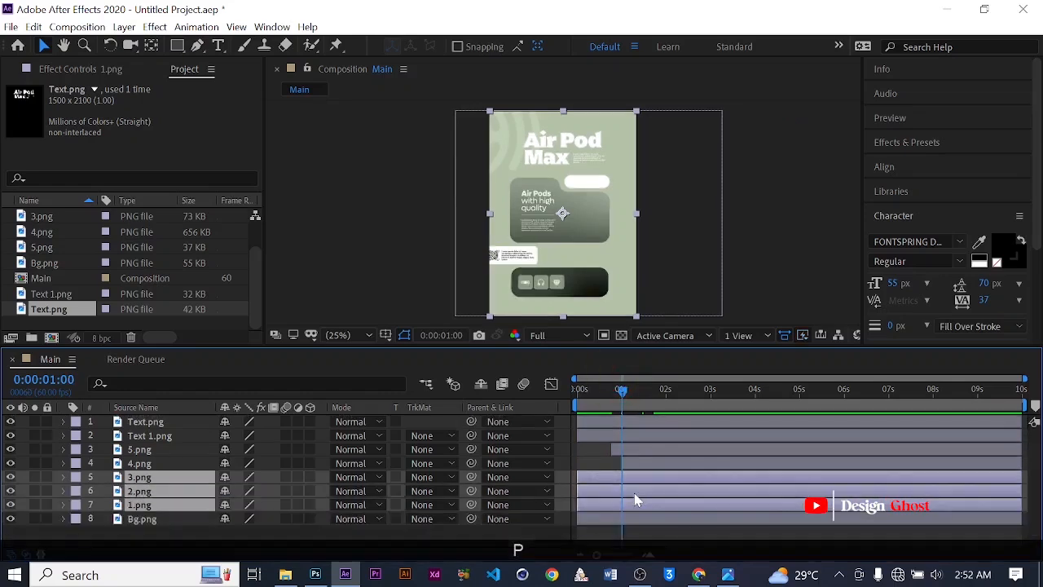
{"action": "key", "text": "s"}
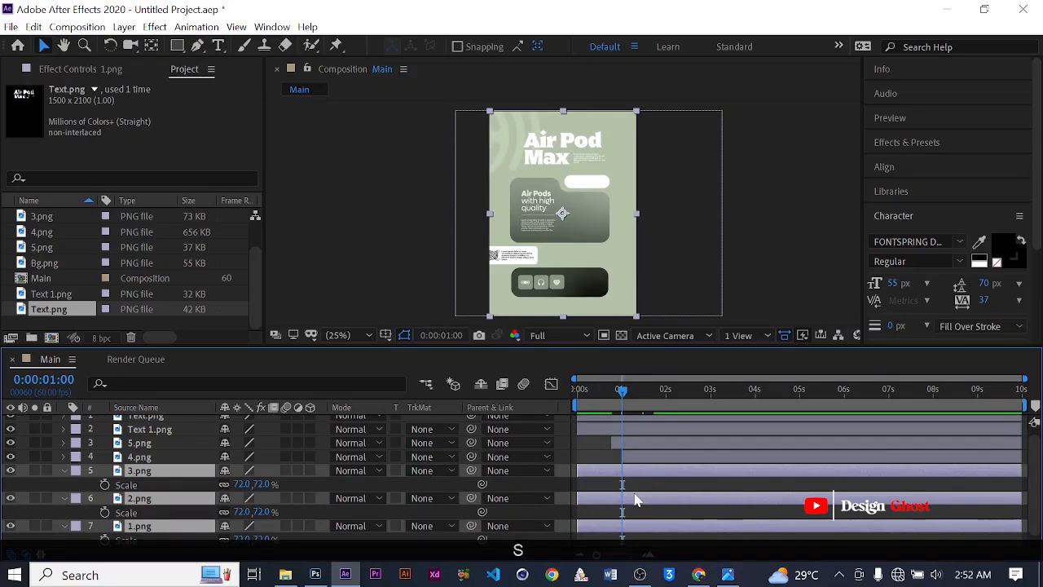
{"action": "left_click", "coordinate": [104, 485]}
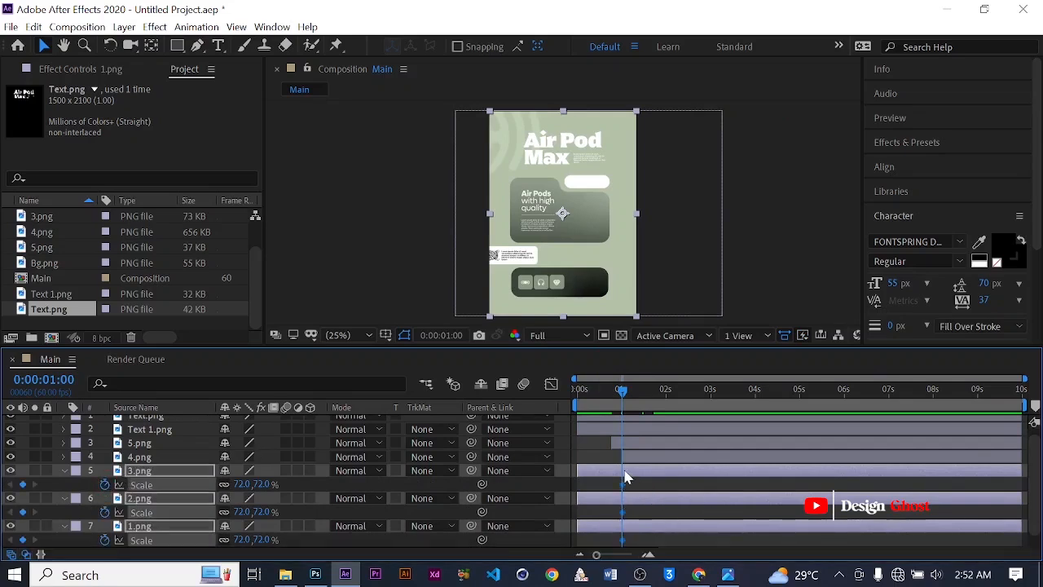
{"action": "key", "text": "F9"}
Step: At 0:00:00:00, set the scale of 1.png, 2.png and 3.png to 0%
{"action": "left_click_drag", "start_coordinate": [605, 406], "coordinate": [544, 408]}
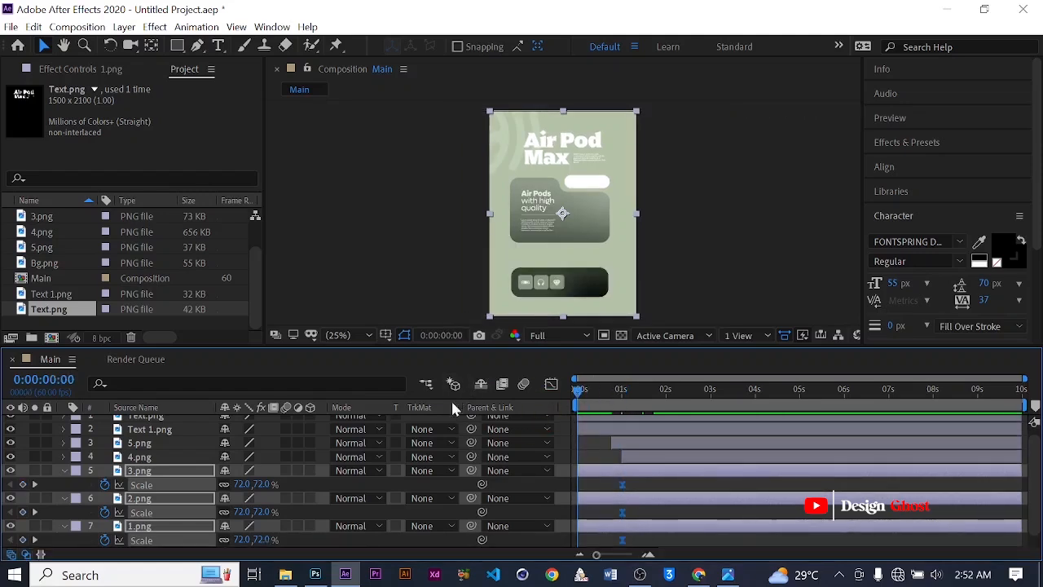
{"action": "left_click", "coordinate": [242, 485]}
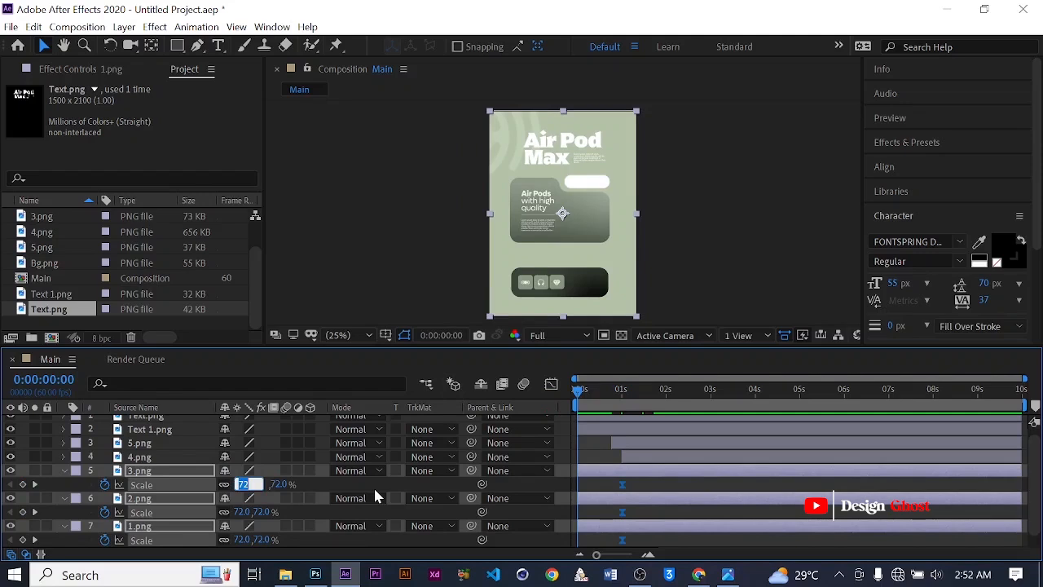
{"action": "type", "text": "0"}
{"action": "key", "text": "Return"}
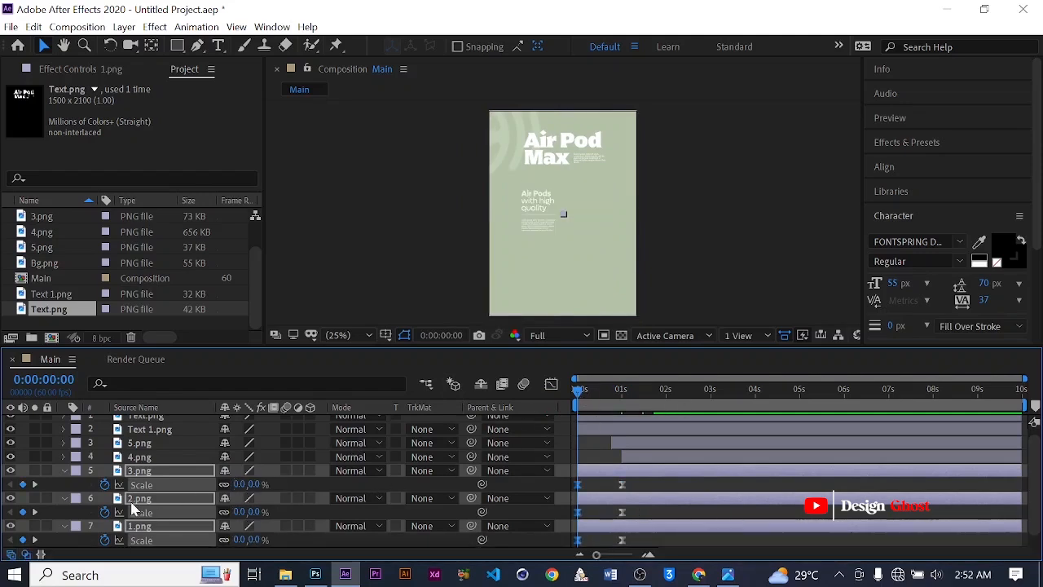
Step: Adjust the easing of the 1-second Scale keyframes on 1.png, 2.png and 3.png, then collapse and deselect the layers
{"action": "key", "text": "s"}
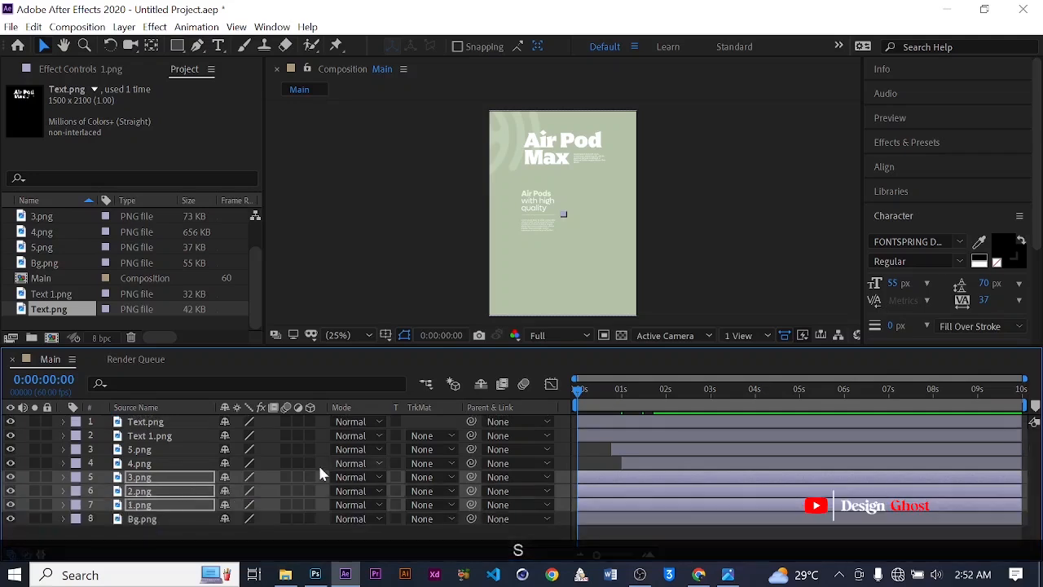
{"action": "key", "text": "s"}
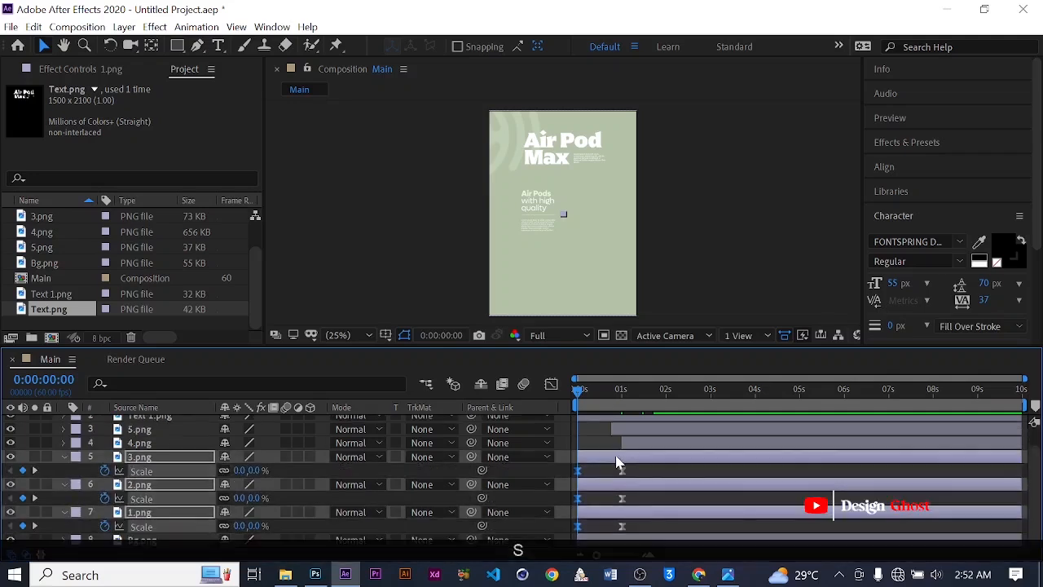
{"action": "left_click_drag", "start_coordinate": [634, 531], "coordinate": [607, 483]}
{"action": "key", "text": "s"}
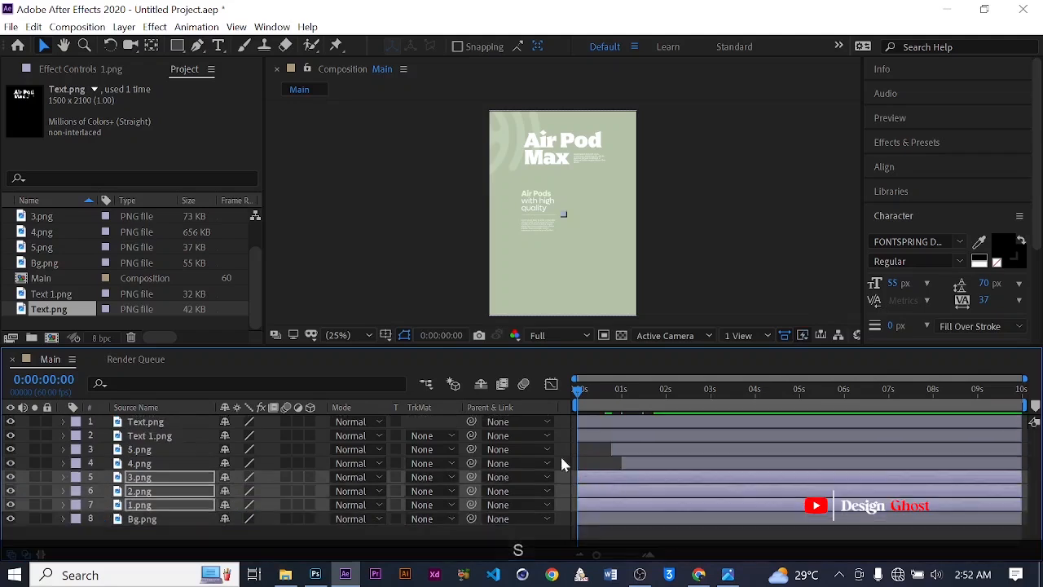
{"action": "left_click", "coordinate": [511, 541]}
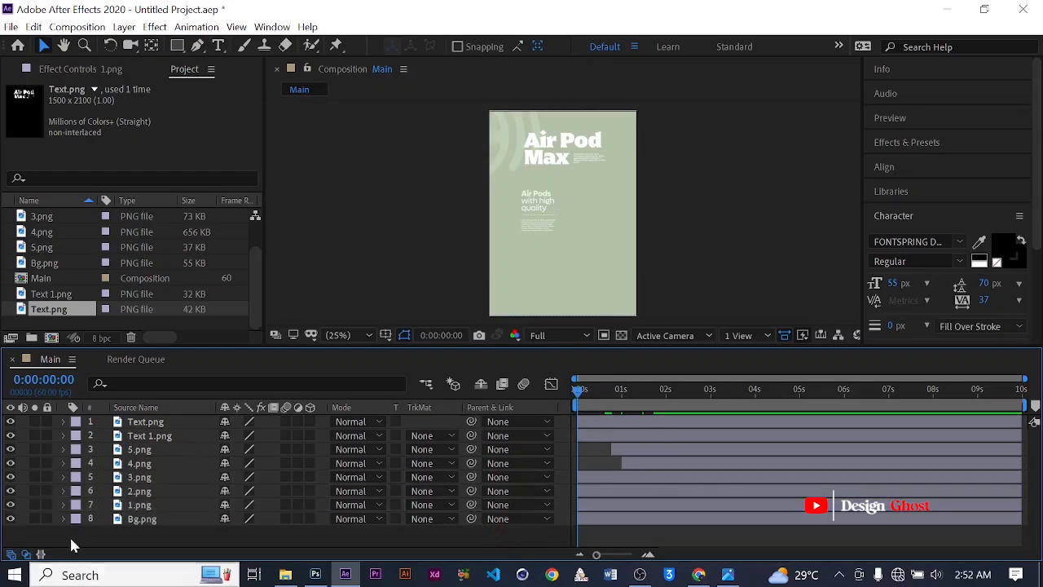
Step: Move to 0:00:00:30 and select 1.png, 2.png and 3.png, toggling the visibility of Text 1.png to identify it
{"action": "mouse_move", "coordinate": [612, 380]}
{"action": "left_mouse_down"}
{"action": "mouse_move", "coordinate": [638, 386]}
{"action": "mouse_move", "coordinate": [559, 389]}
{"action": "mouse_move", "coordinate": [604, 377]}
{"action": "left_mouse_up"}
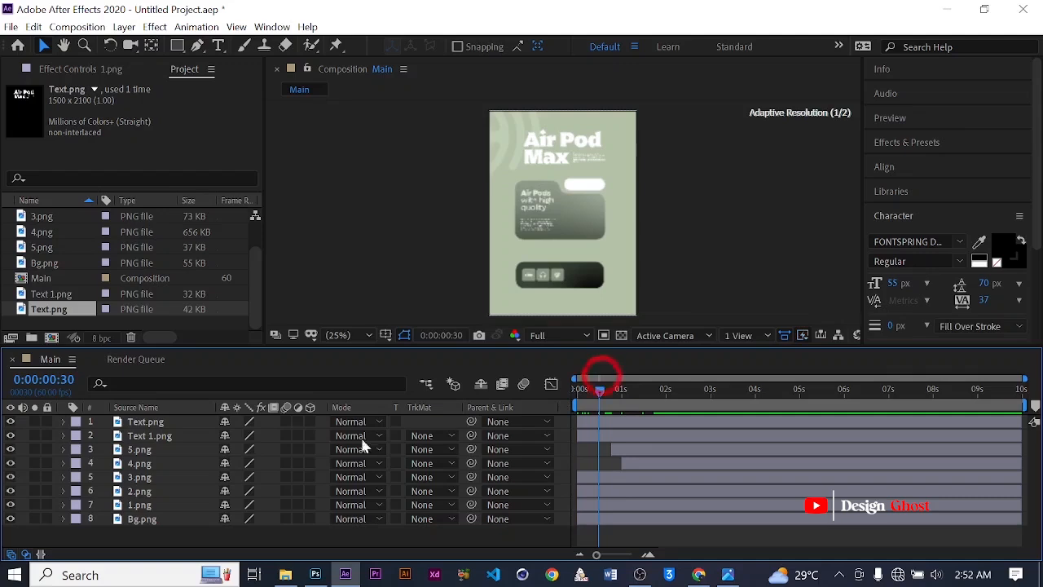
{"action": "left_click", "coordinate": [140, 504]}
{"action": "left_click", "coordinate": [140, 491], "text": "shift"}
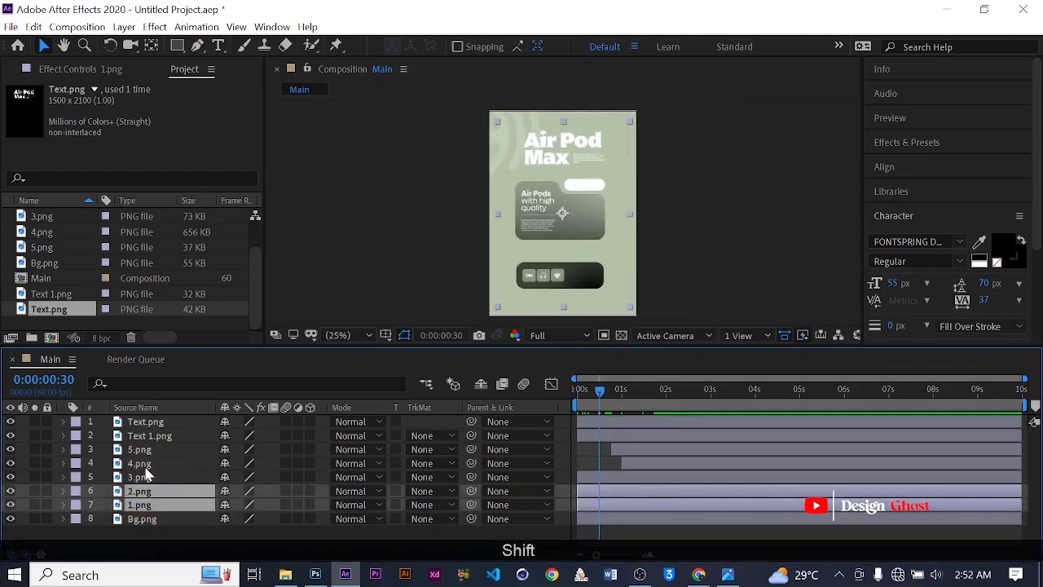
{"action": "left_click", "coordinate": [144, 476], "text": "shift"}
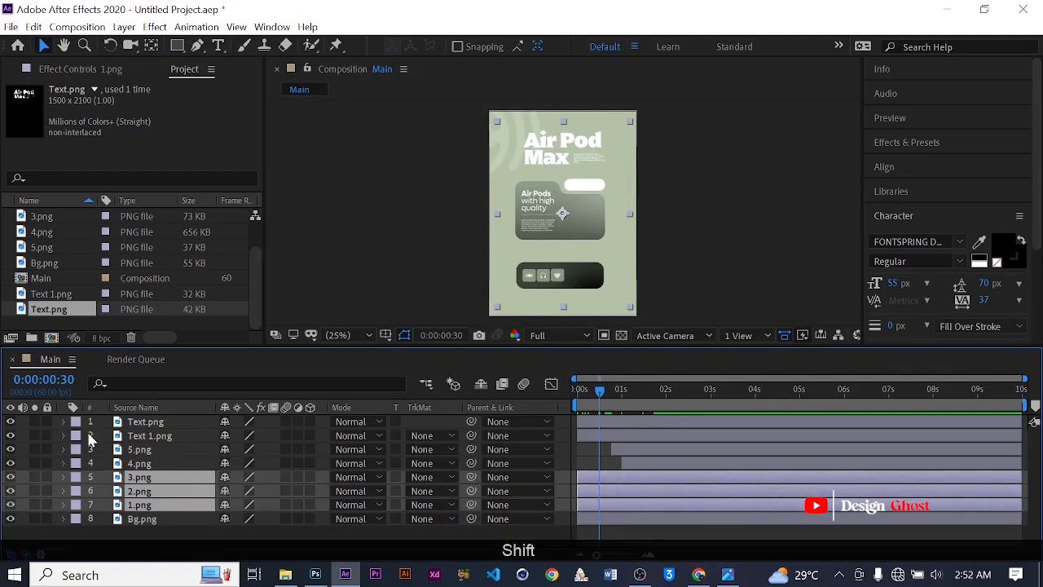
{"action": "left_click", "coordinate": [11, 436]}
{"action": "left_click", "coordinate": [10, 435]}
{"action": "left_click", "coordinate": [11, 435]}
{"action": "left_click", "coordinate": [10, 435]}
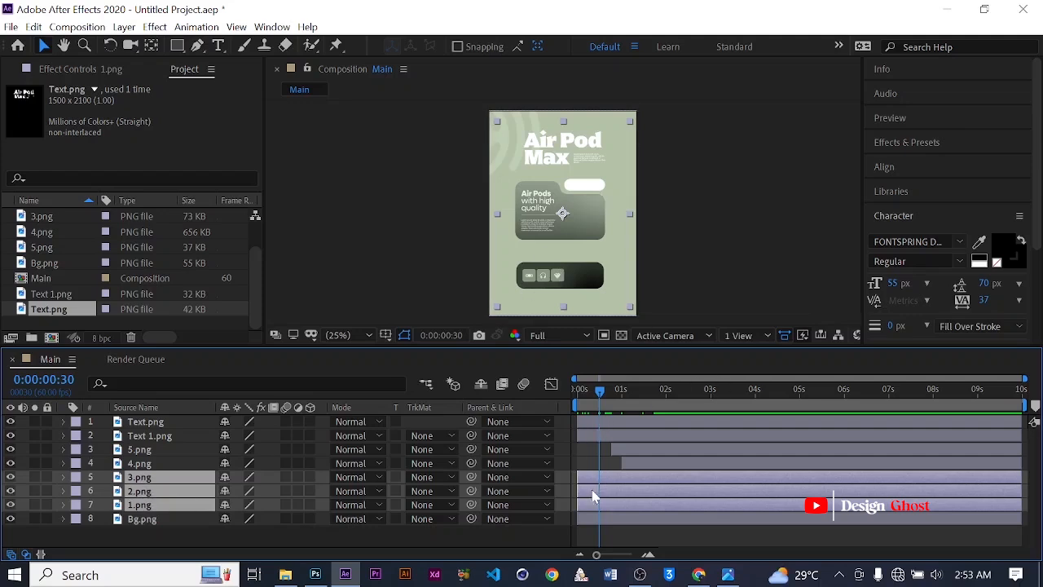
Step: Stagger the panel layers in time, starting 2.png at about 0.25 seconds and 3.png at about 0.7 seconds
{"action": "left_click_drag", "start_coordinate": [588, 495], "coordinate": [595, 490]}
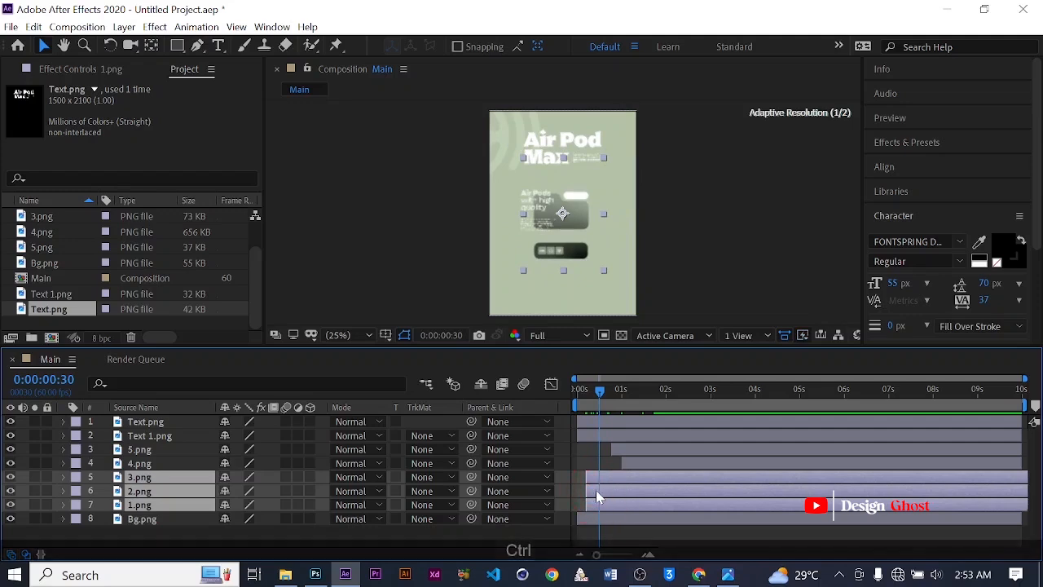
{"action": "key", "text": "ctrl+z"}
{"action": "left_click", "coordinate": [187, 504], "text": "ctrl"}
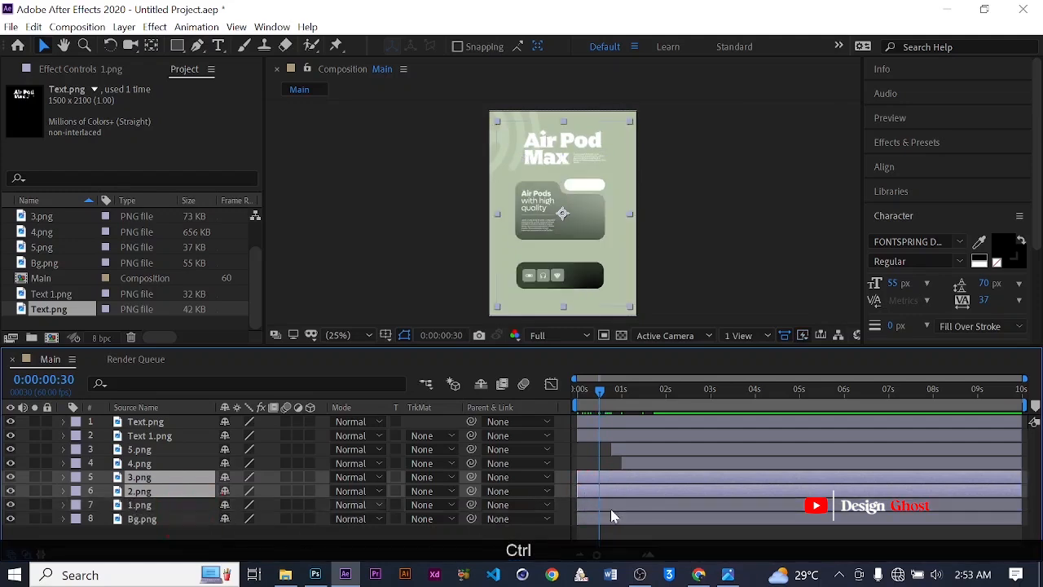
{"action": "left_click_drag", "start_coordinate": [593, 495], "coordinate": [603, 494]}
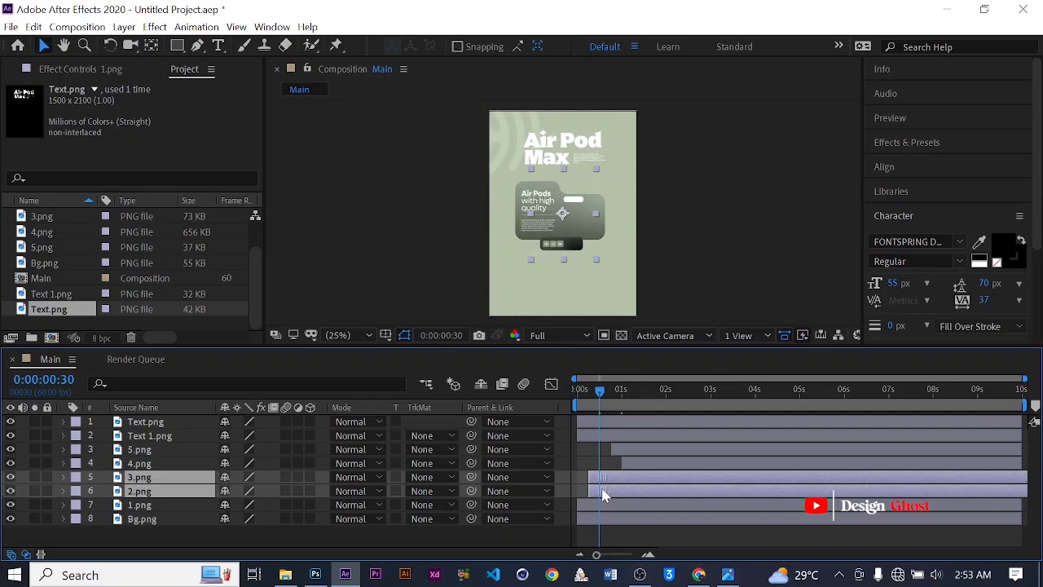
{"action": "left_click", "coordinate": [180, 492], "text": "ctrl"}
{"action": "left_click_drag", "start_coordinate": [606, 484], "coordinate": [624, 479]}
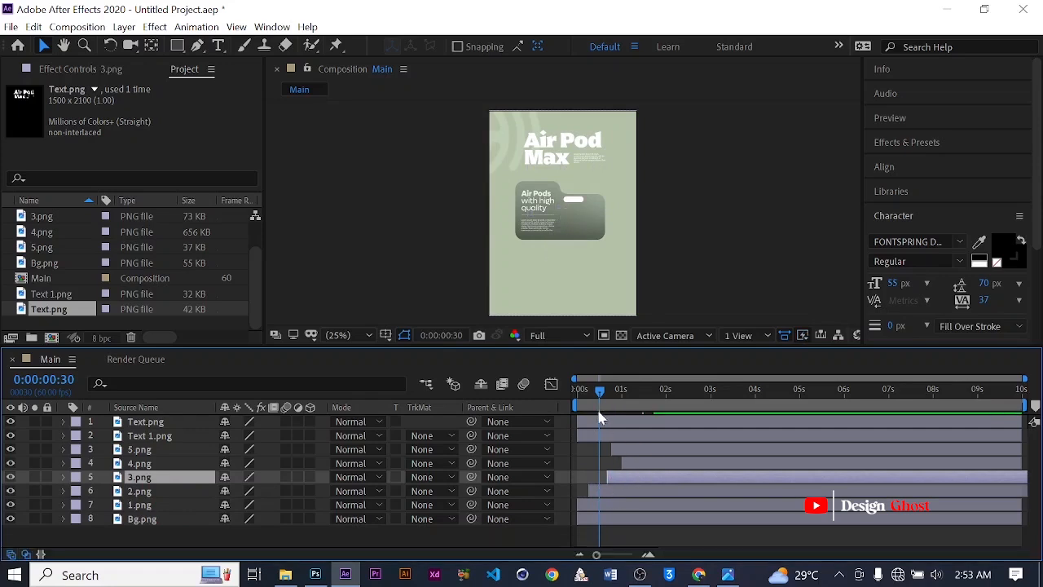
Step: Shift Text.png and Text 1.png together so both start at about 0:00:01:22, and scrub through to check the timing
{"action": "left_click_drag", "start_coordinate": [599, 400], "coordinate": [485, 393]}
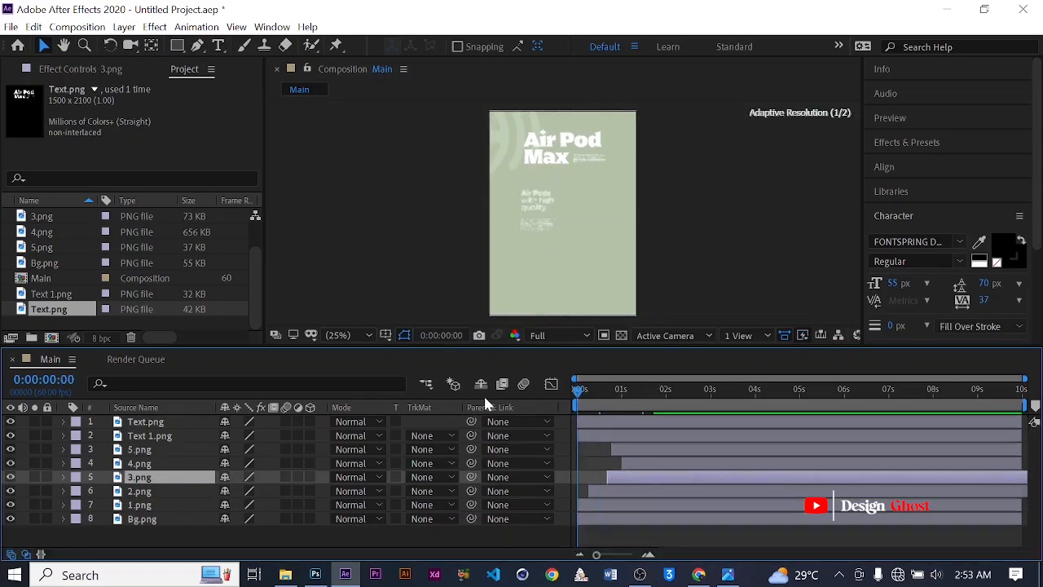
{"action": "left_click", "coordinate": [155, 435]}
{"action": "left_click", "coordinate": [150, 424], "text": "ctrl"}
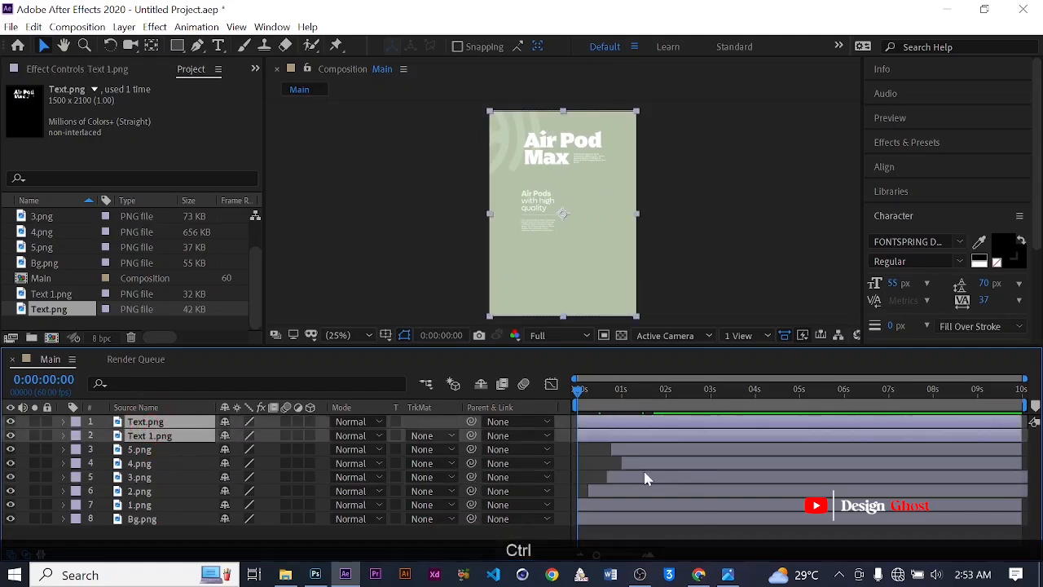
{"action": "left_click_drag", "start_coordinate": [593, 430], "coordinate": [650, 415]}
{"action": "left_click_drag", "start_coordinate": [579, 389], "coordinate": [644, 343]}
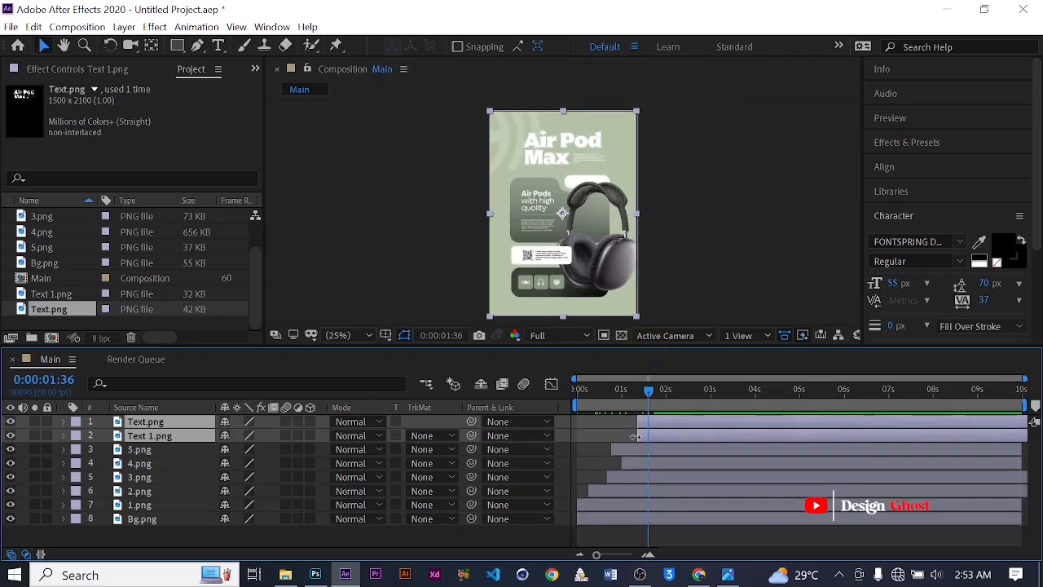
Step: Add Scale keyframes to Text.png and Text 1.png at 0:00:02:32 and apply Easy Ease to them
{"action": "left_click_drag", "start_coordinate": [648, 388], "coordinate": [691, 388]}
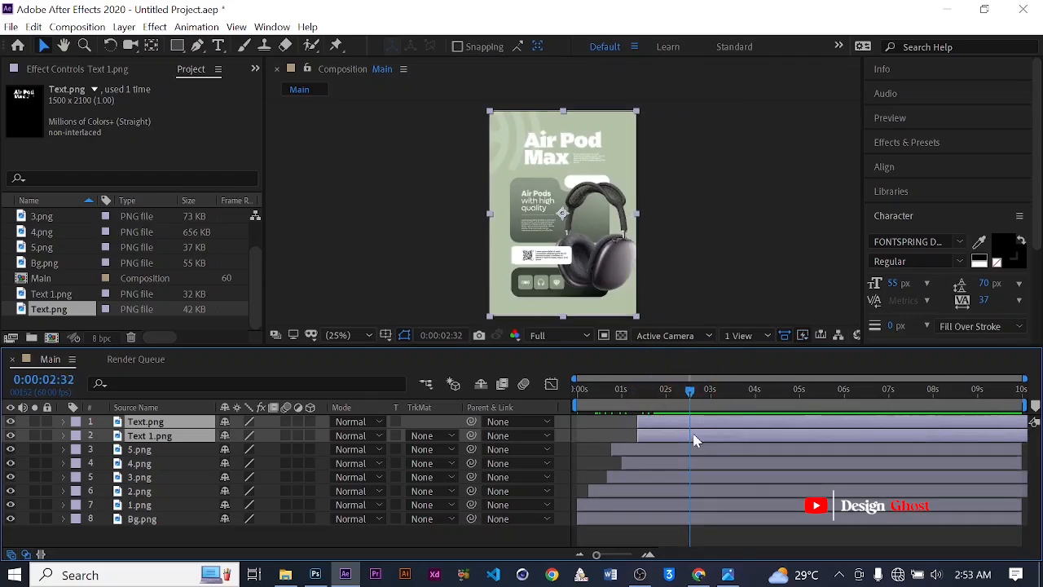
{"action": "key", "text": "s"}
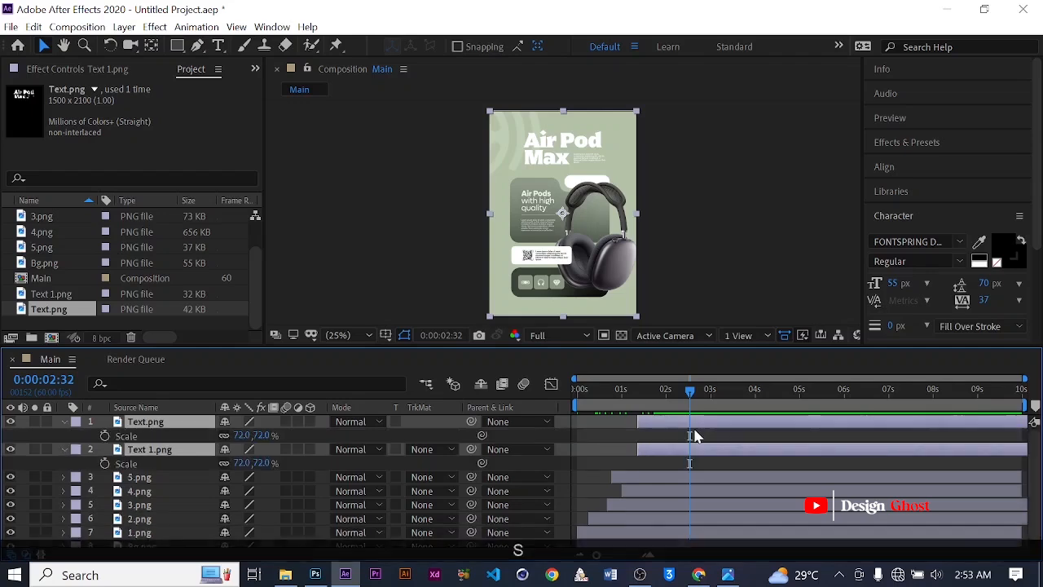
{"action": "left_click", "coordinate": [101, 436]}
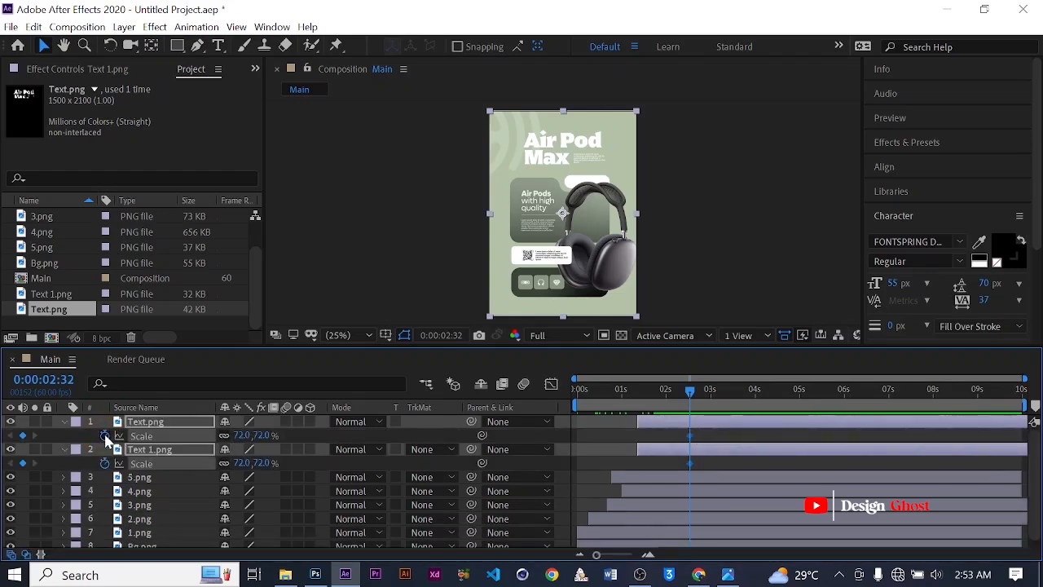
{"action": "key", "text": "F9"}
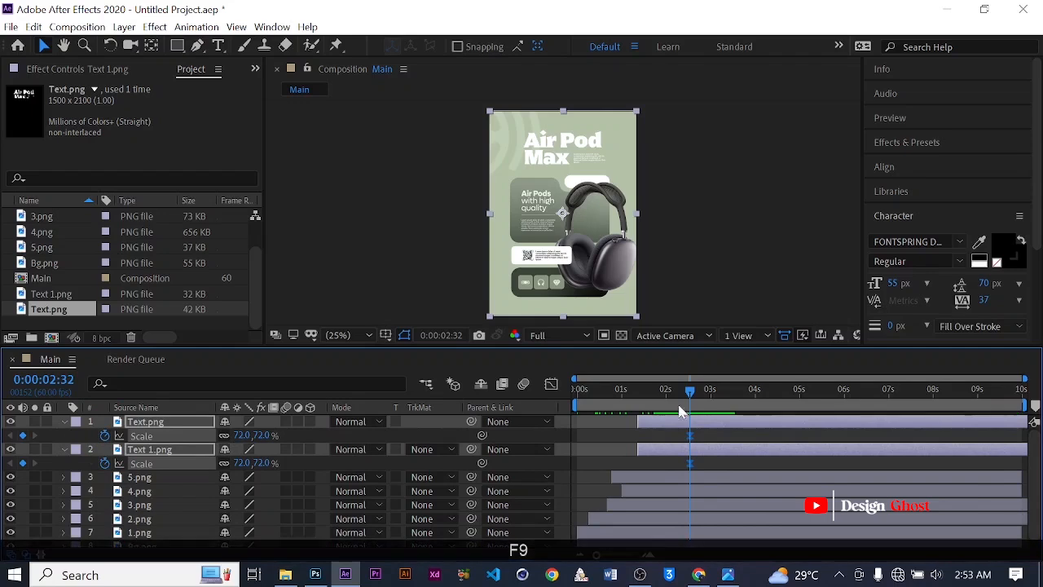
Step: At 0:00:01:22, set the scale of Text.png and Text 1.png to 0%
{"action": "left_click_drag", "start_coordinate": [690, 392], "coordinate": [681, 392]}
{"action": "left_click_drag", "start_coordinate": [644, 424], "coordinate": [638, 427]}
{"action": "left_click", "coordinate": [240, 436]}
{"action": "type", "text": "0"}
{"action": "key", "text": "Return"}
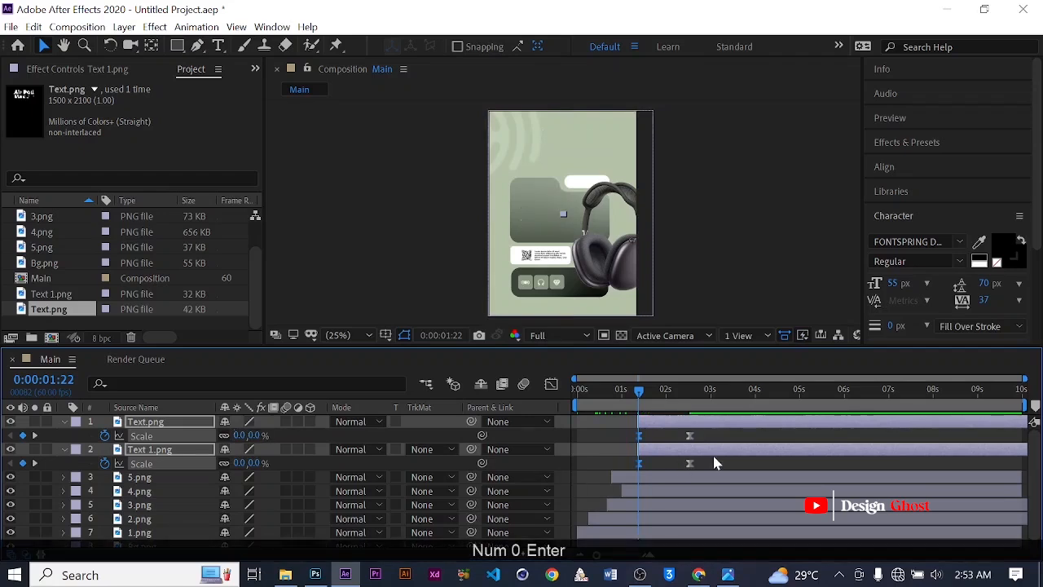
Step: Adjust the easing of both text layers' ending Scale keyframes, move them to about 2.4 seconds, and collapse the layers
{"action": "left_click_drag", "start_coordinate": [701, 468], "coordinate": [580, 420]}
{"action": "left_click", "coordinate": [551, 384]}
{"action": "left_click_drag", "start_coordinate": [655, 499], "coordinate": [689, 515]}
{"action": "left_click", "coordinate": [554, 382]}
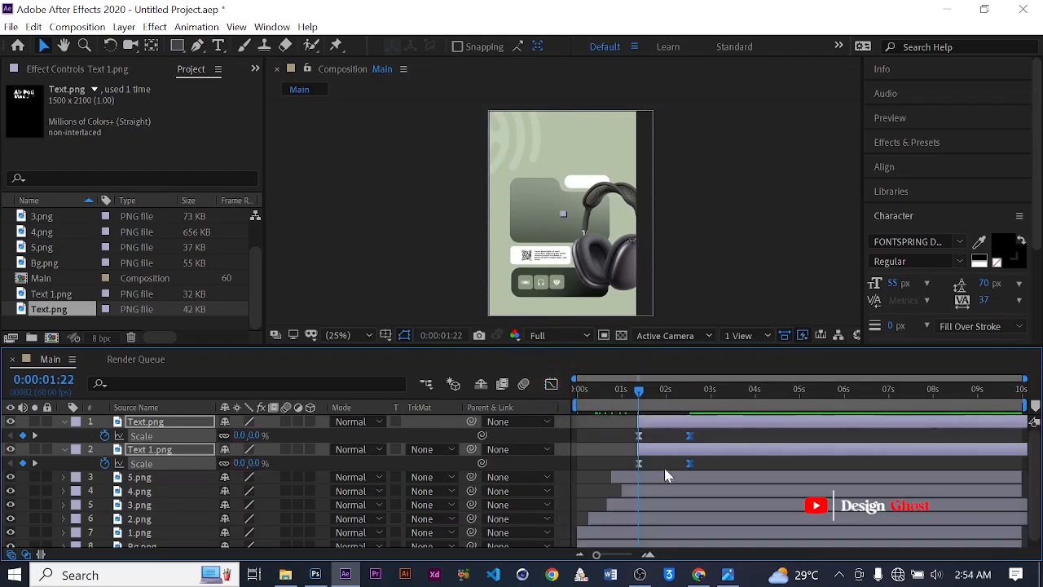
{"action": "left_click_drag", "start_coordinate": [691, 467], "coordinate": [683, 466]}
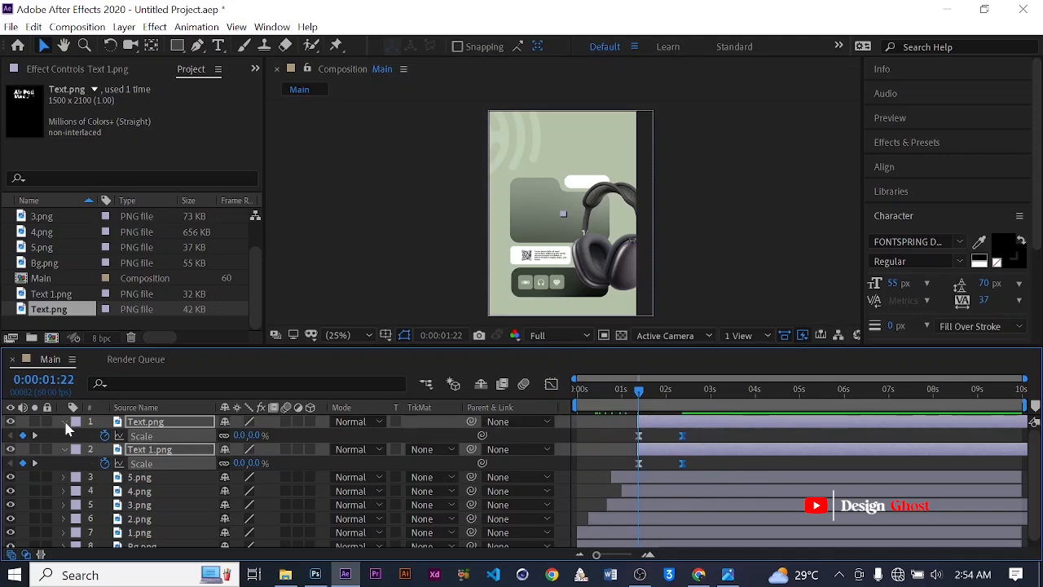
{"action": "key", "text": "u"}
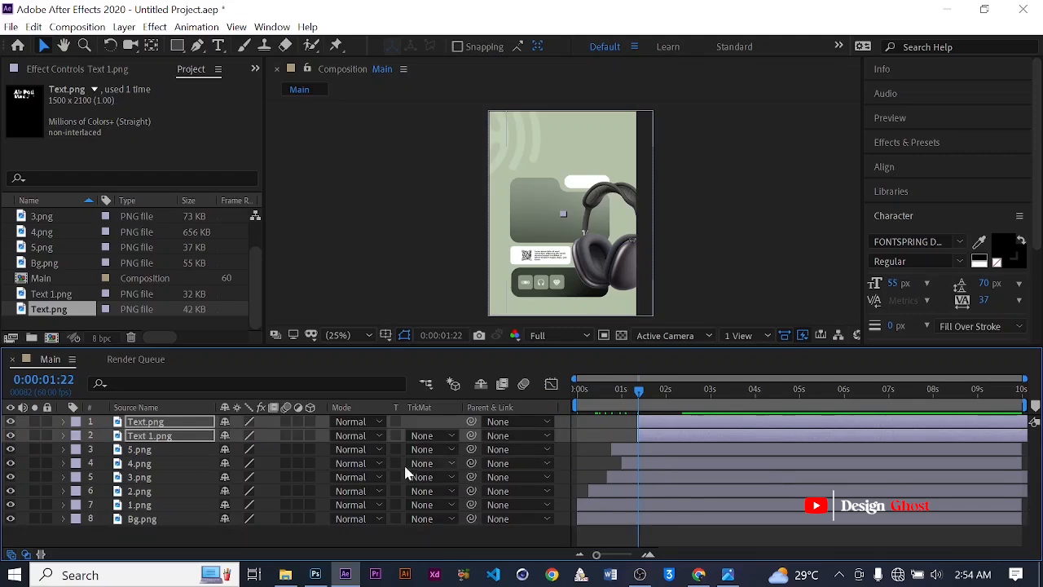
Step: Preview the animation from the start, and scrub through the text layers' entrance to check its timing
{"action": "left_click_drag", "start_coordinate": [641, 400], "coordinate": [545, 405]}
{"action": "key", "text": "space"}
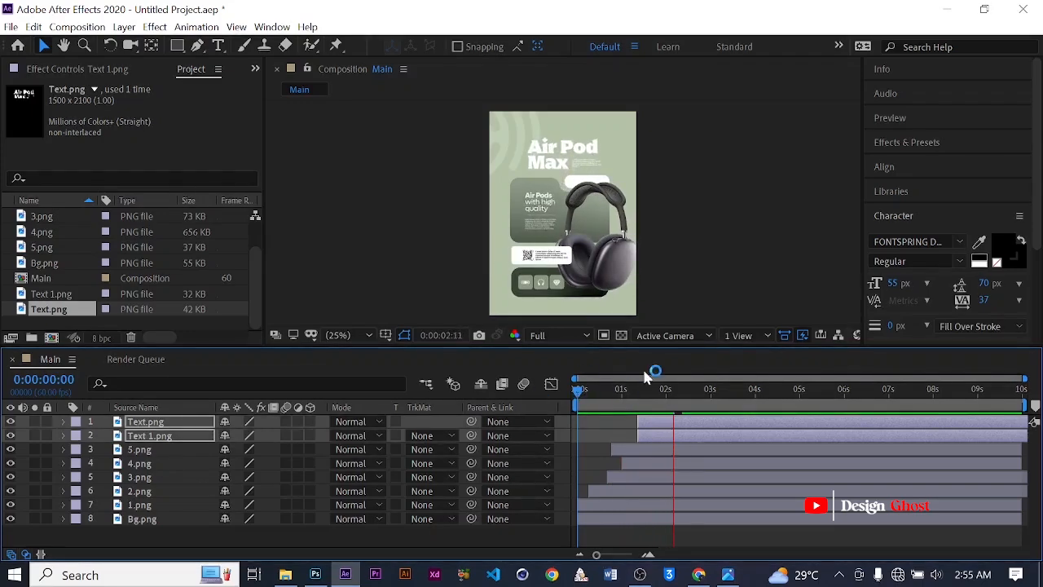
{"action": "key", "text": "space"}
{"action": "left_click", "coordinate": [711, 393]}
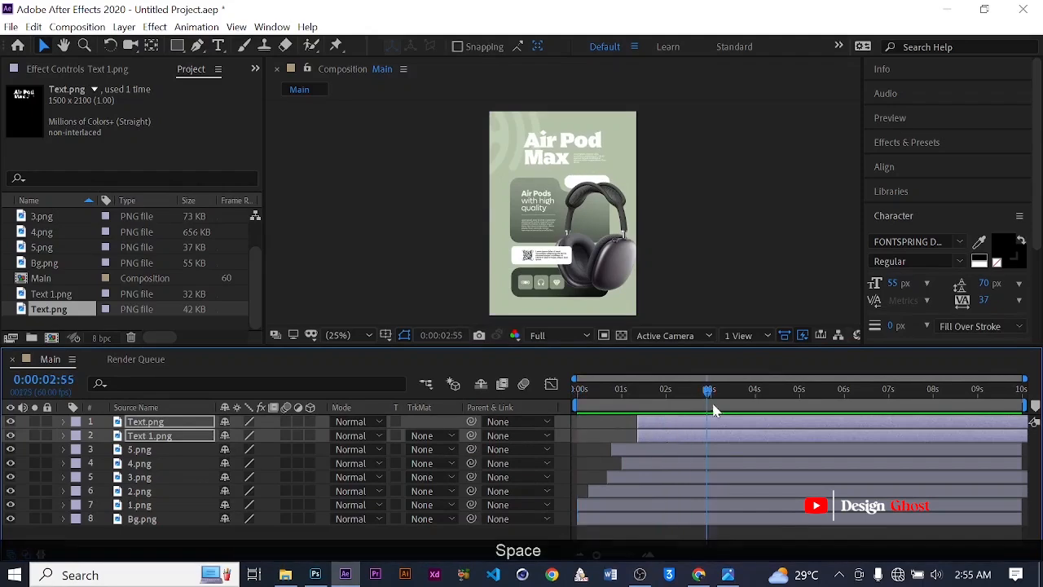
{"action": "left_click", "coordinate": [650, 392]}
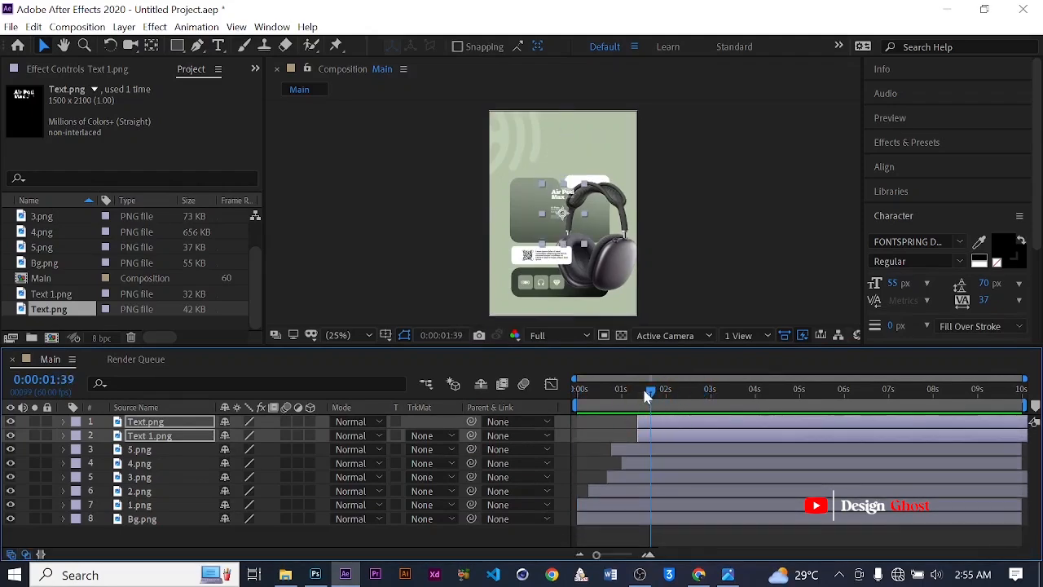
{"action": "left_click_drag", "start_coordinate": [649, 392], "coordinate": [722, 391]}
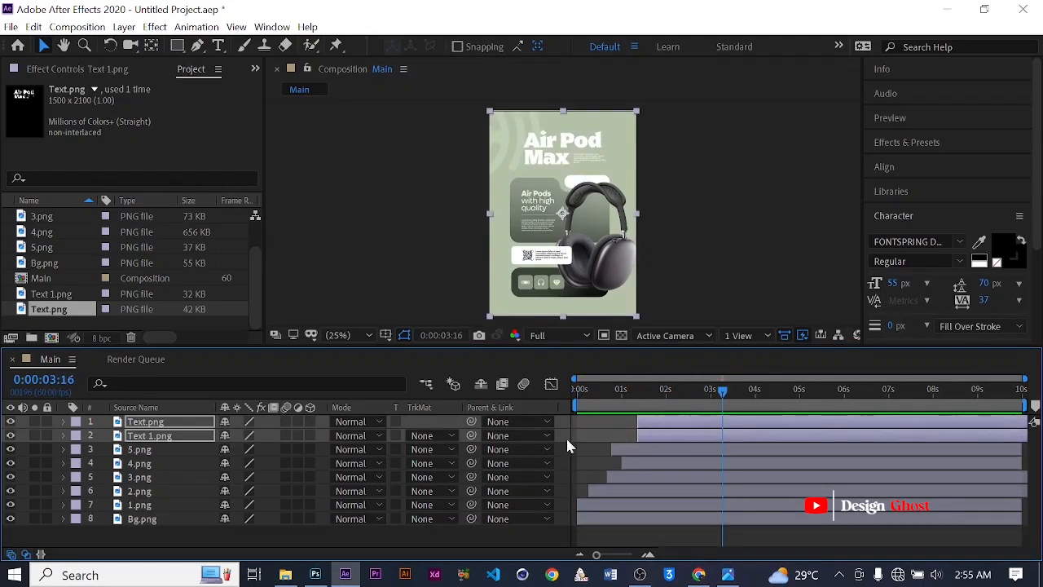
Step: Delay only Text.png so it starts at about 1.9 seconds, after Text 1.png, and scrub through the change
{"action": "left_click", "coordinate": [159, 418]}
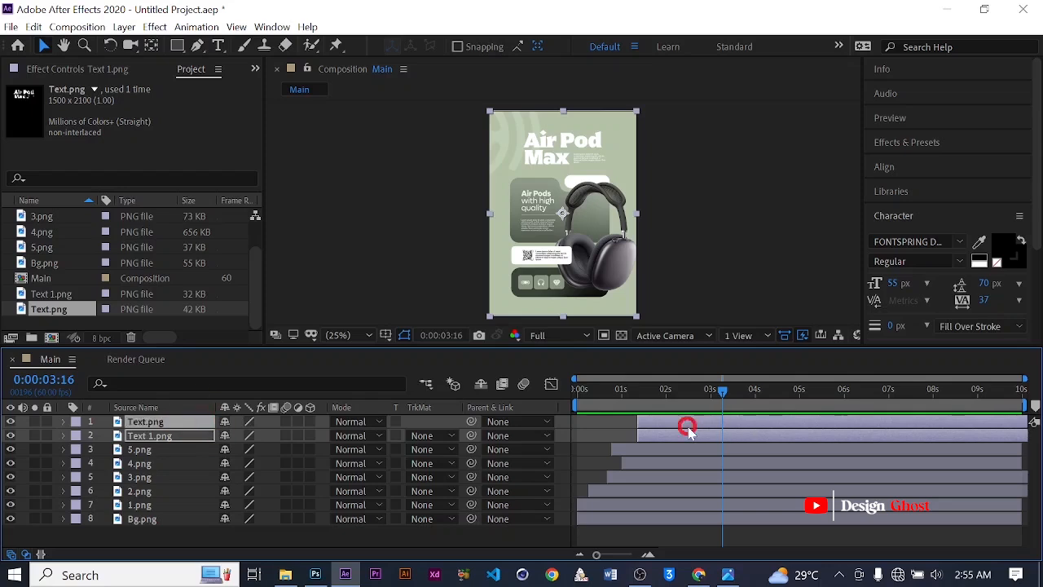
{"action": "left_click", "coordinate": [188, 446]}
{"action": "left_click", "coordinate": [198, 418]}
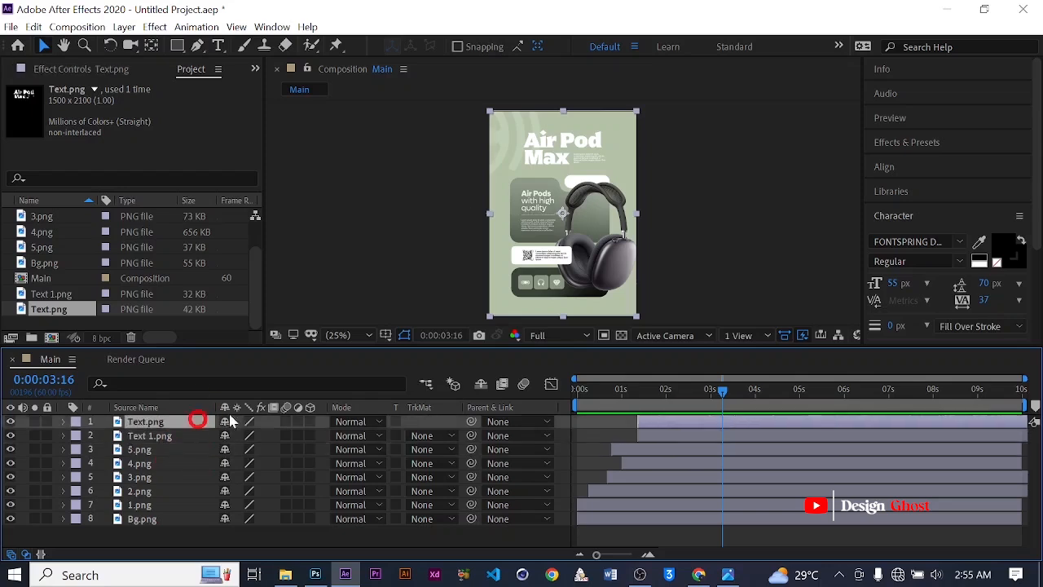
{"action": "left_click_drag", "start_coordinate": [649, 422], "coordinate": [676, 421]}
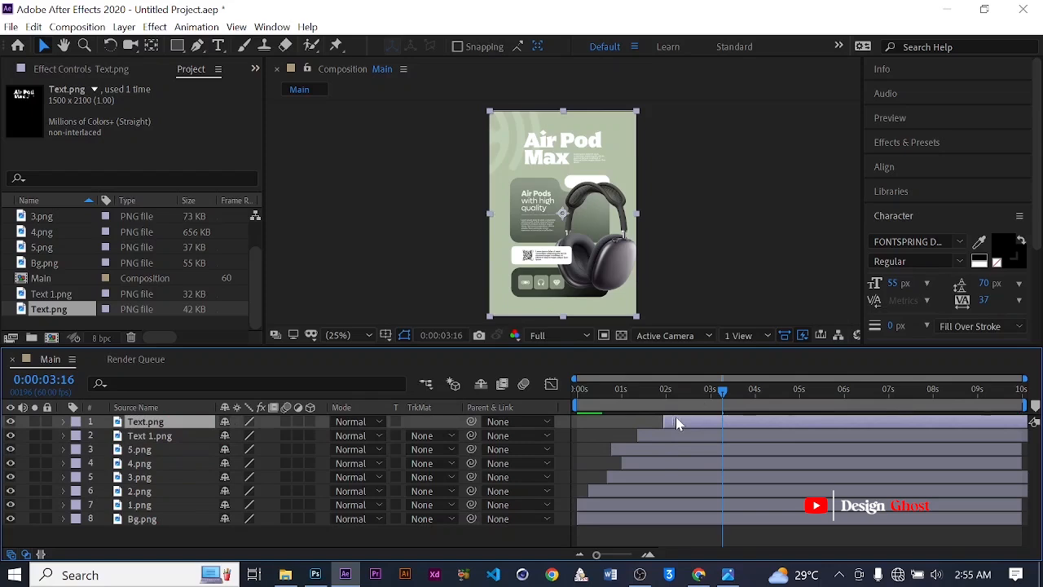
{"action": "left_click", "coordinate": [639, 389]}
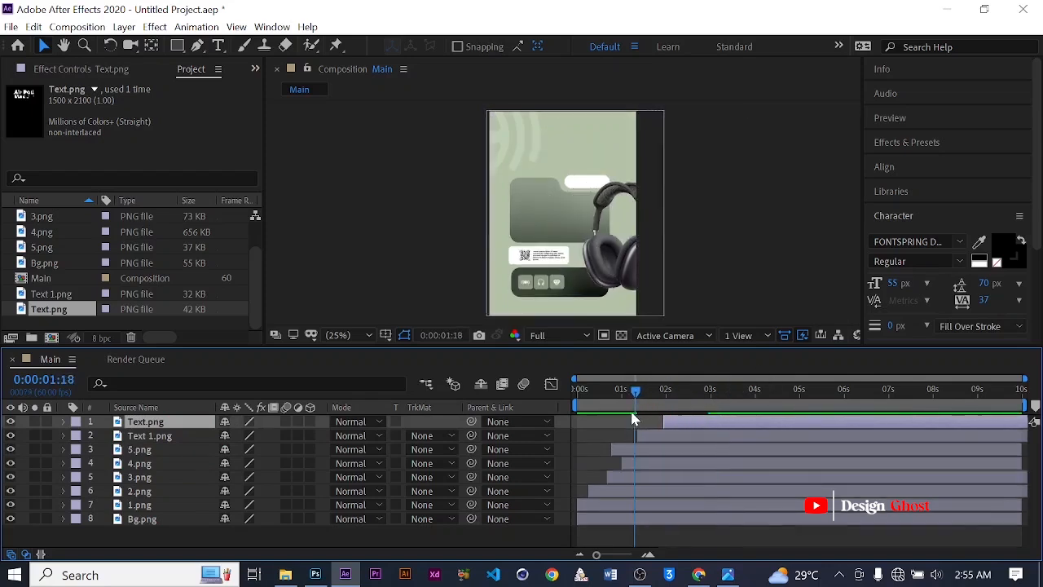
{"action": "left_click_drag", "start_coordinate": [652, 407], "coordinate": [689, 372]}
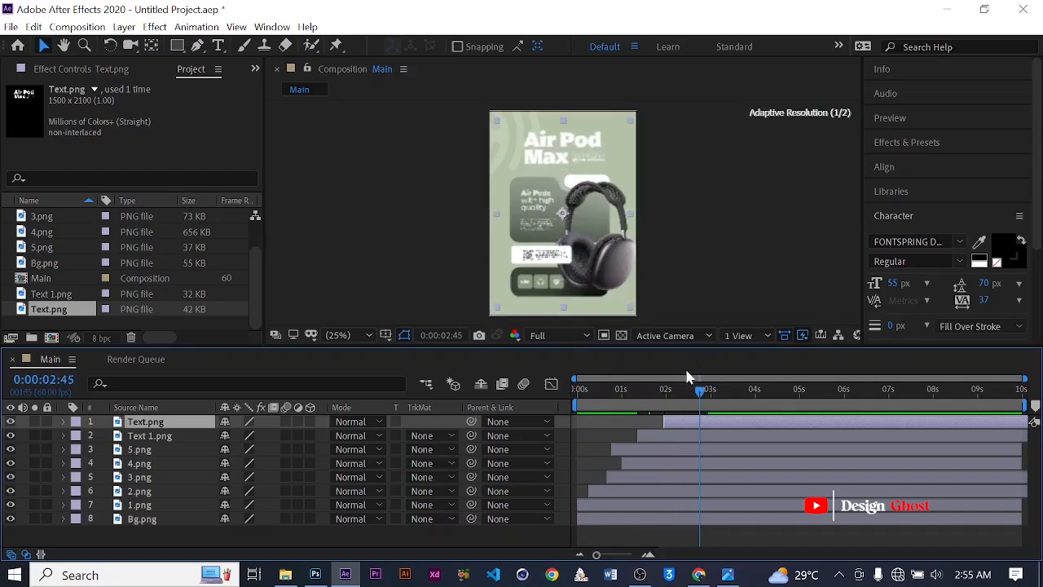
Step: Add the Main composition to the Render Queue
{"action": "left_click", "coordinate": [11, 27]}
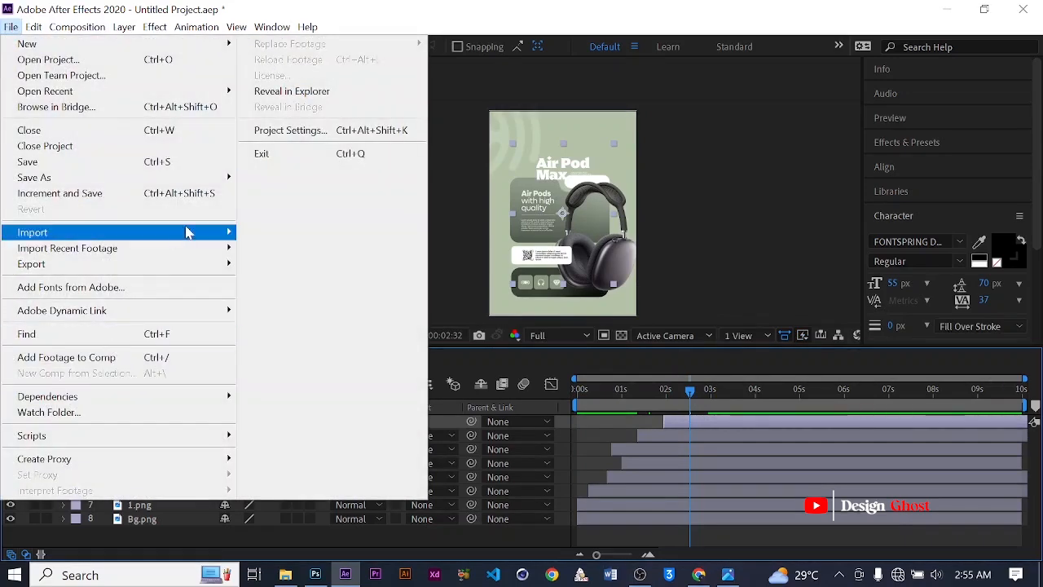
{"action": "mouse_move", "coordinate": [155, 265]}
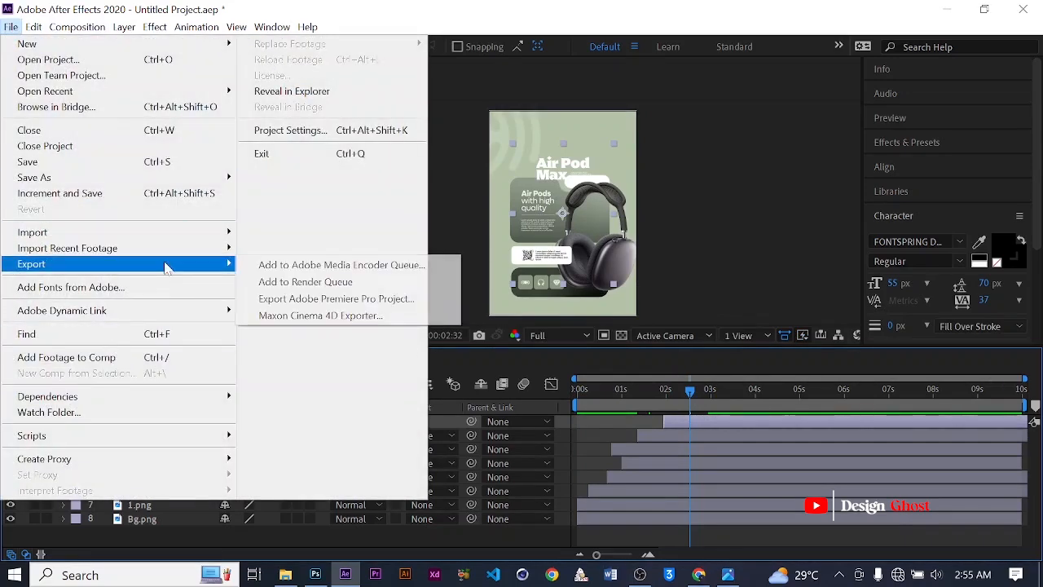
{"action": "left_click", "coordinate": [348, 282]}
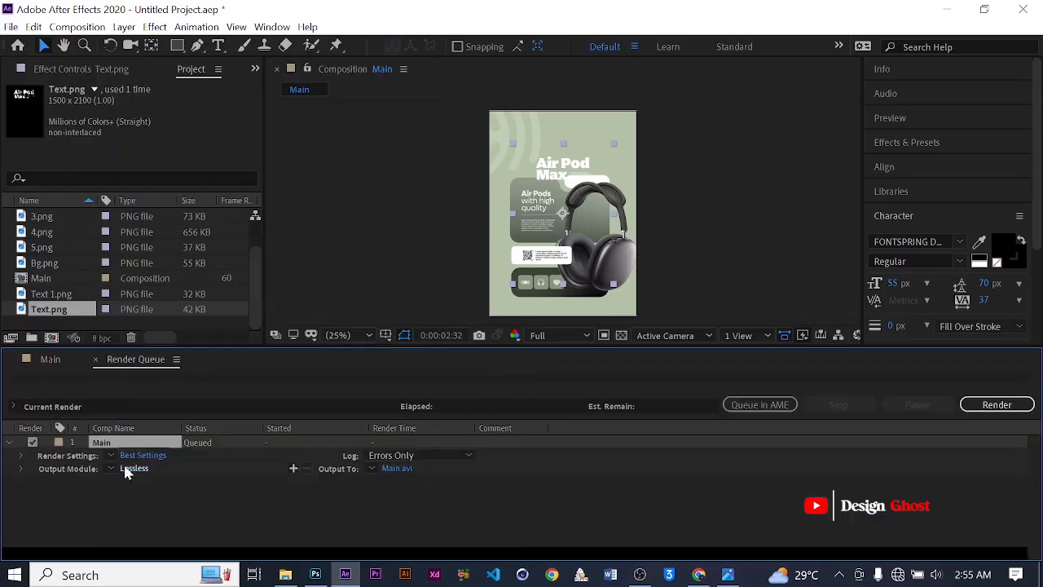
Step: Set the render output to "Air Pod Max" as AVI in the Air Pod folder under Downloads, and start the render
{"action": "left_click", "coordinate": [397, 468]}
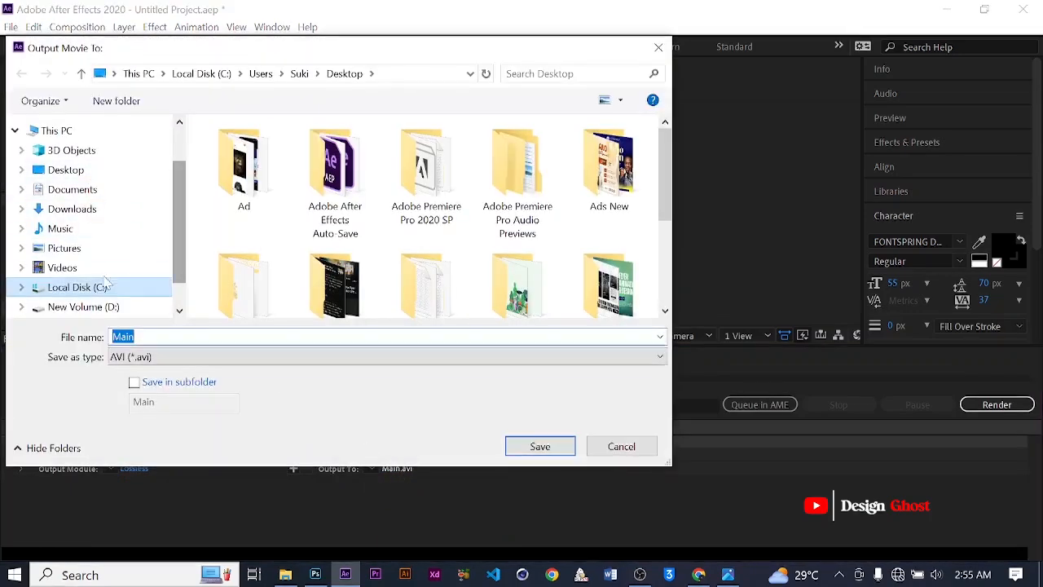
{"action": "left_click", "coordinate": [106, 217]}
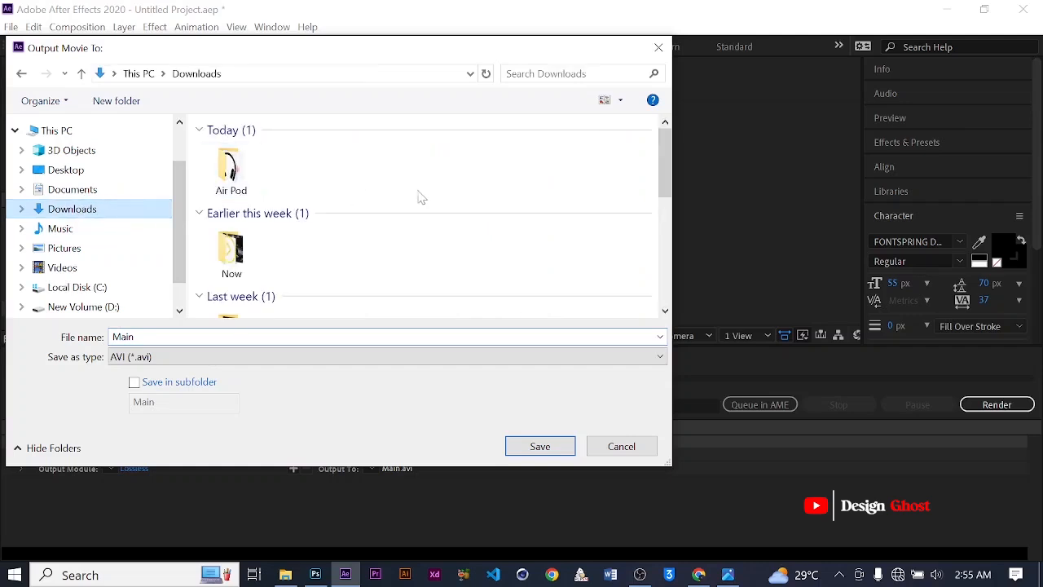
{"action": "double_click", "coordinate": [242, 166]}
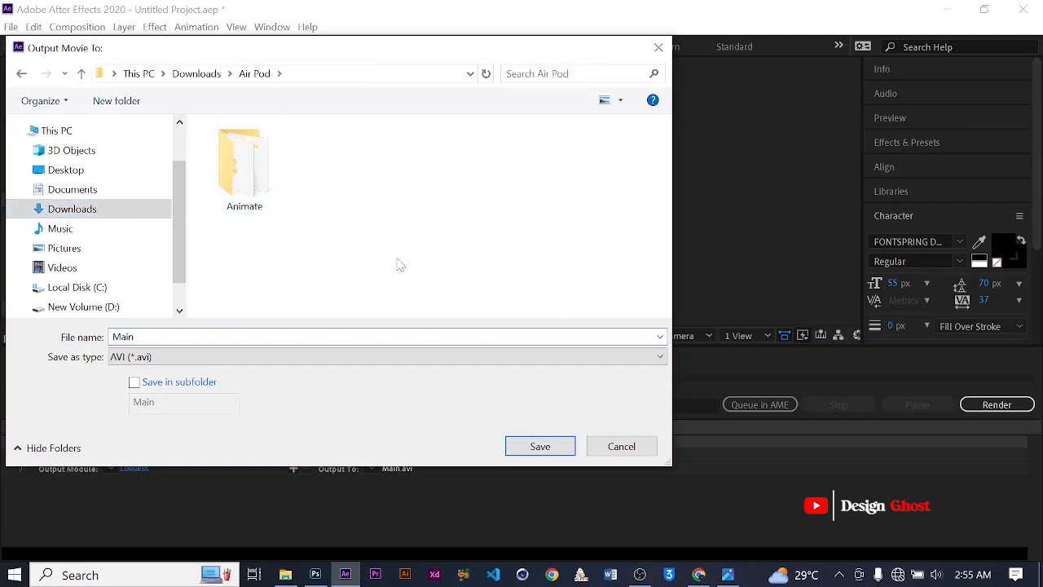
{"action": "double_click", "coordinate": [123, 337]}
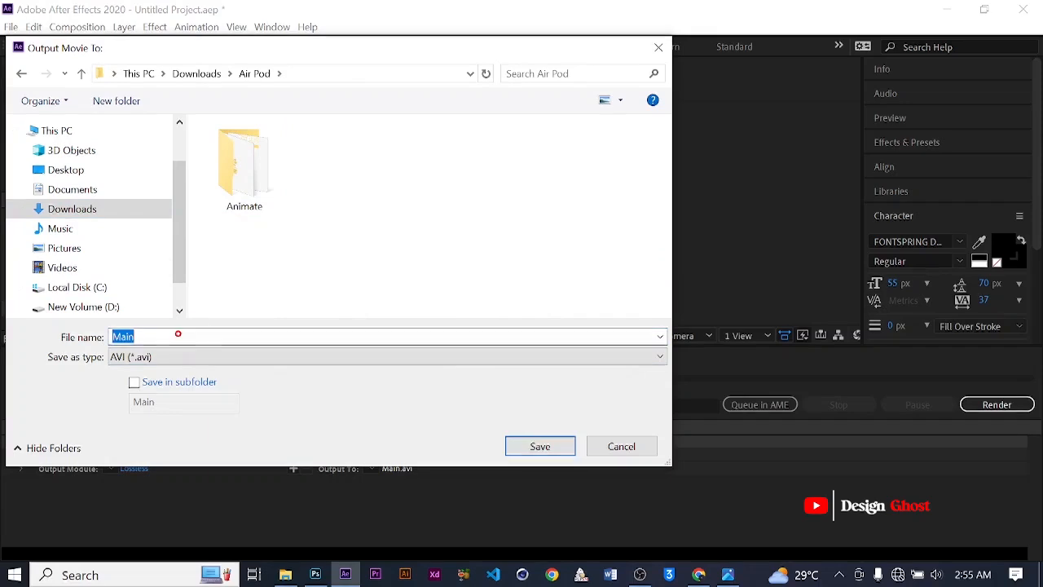
{"action": "key", "text": "Caps_Lock"}
{"action": "type", "text": "A"}
{"action": "key", "text": "Caps_Lock"}
{"action": "type", "text": "ir"}
{"action": "key", "text": "Caps_Lock"}
{"action": "type", "text": "P"}
{"action": "key", "text": "Caps_Lock"}
{"action": "type", "text": "od Max"}
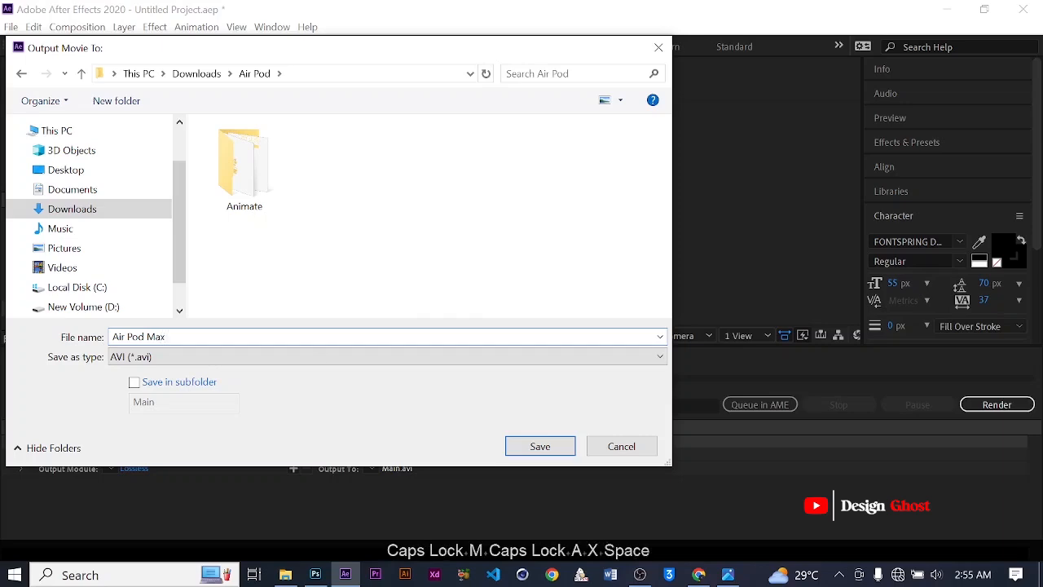
{"action": "left_click", "coordinate": [546, 450]}
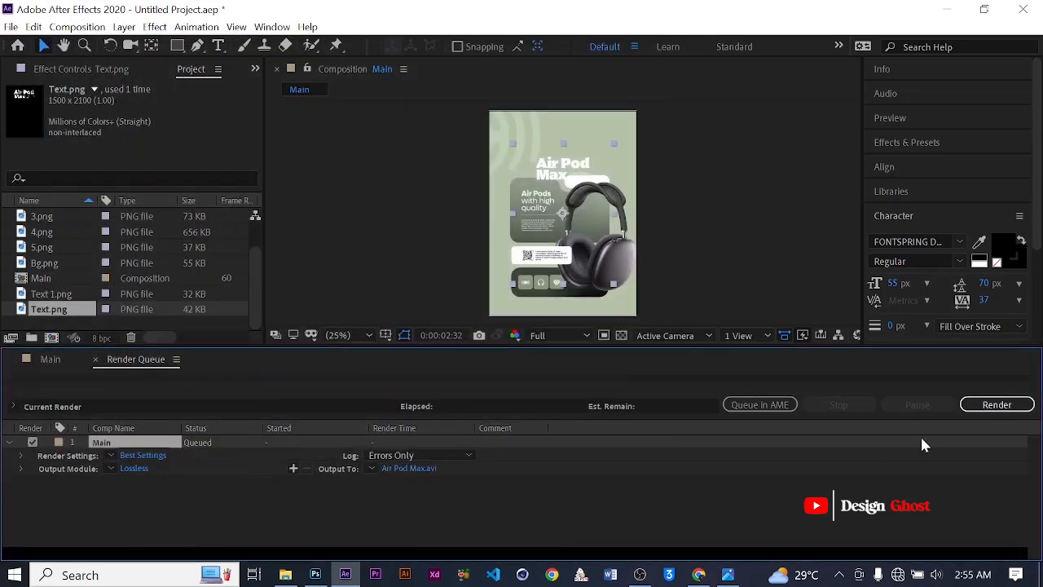
{"action": "left_click", "coordinate": [995, 405]}
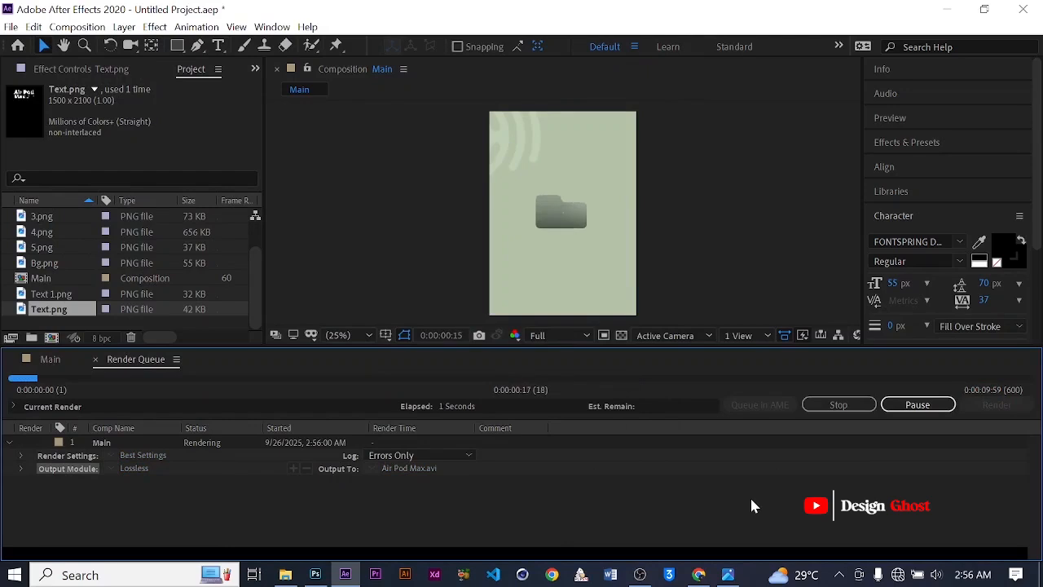